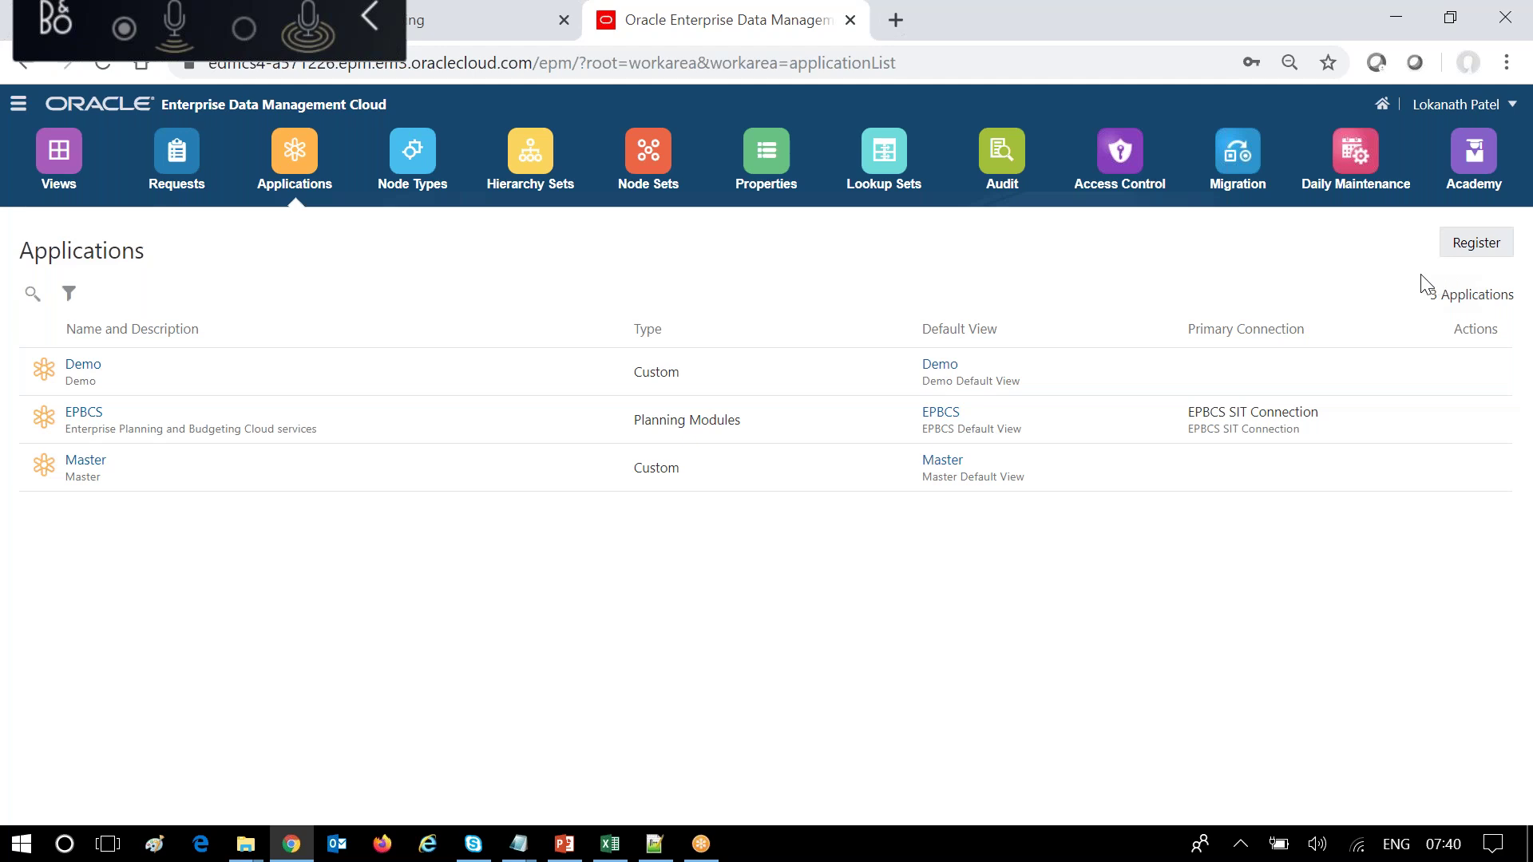
Start registering a new application and browse the list of application types.
click(1488, 249)
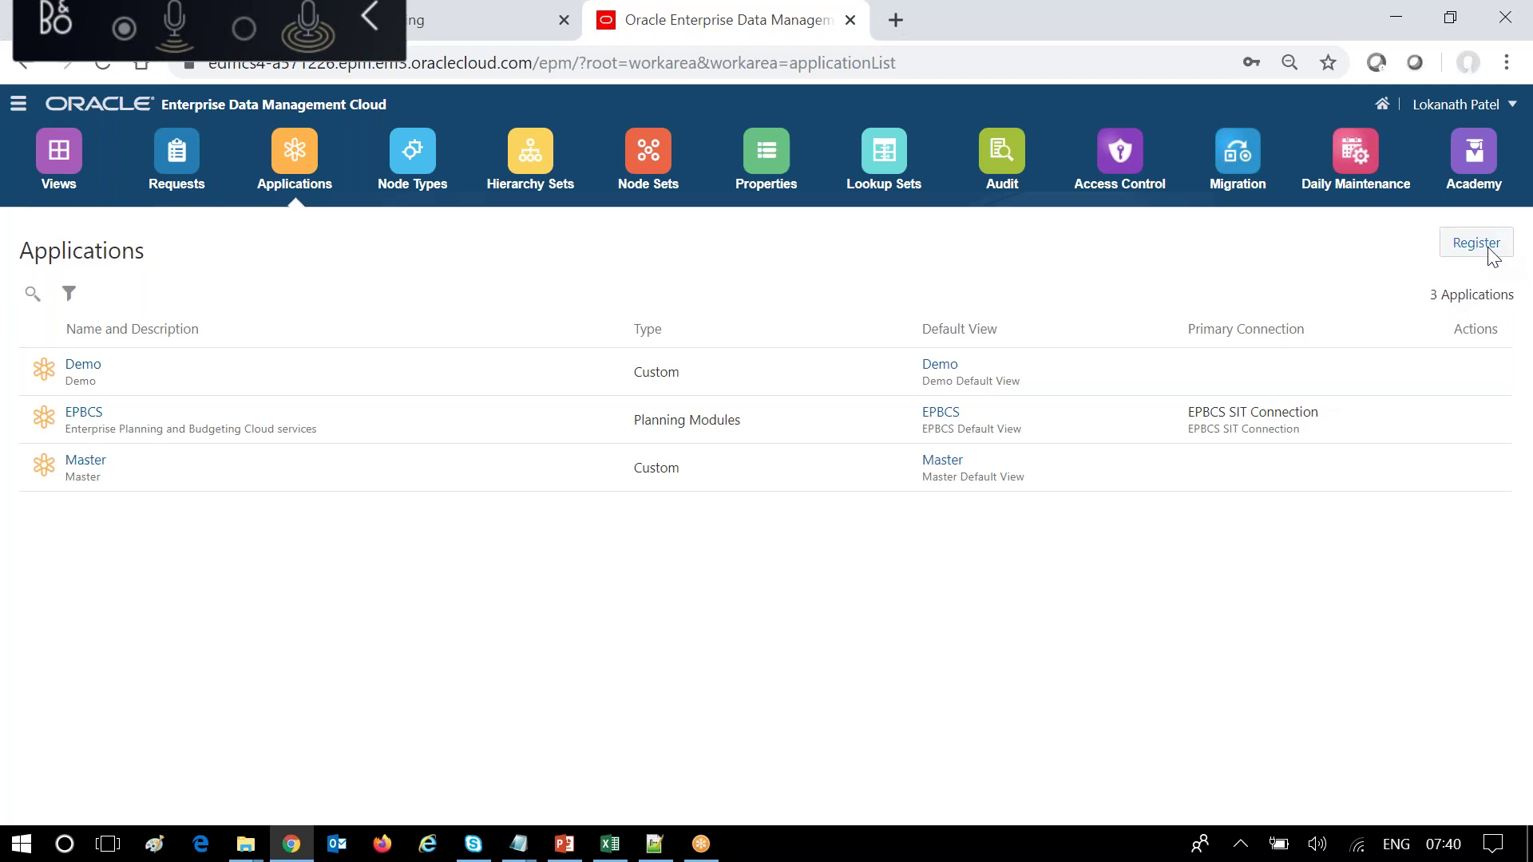
scroll(1206, 435, down, 1)
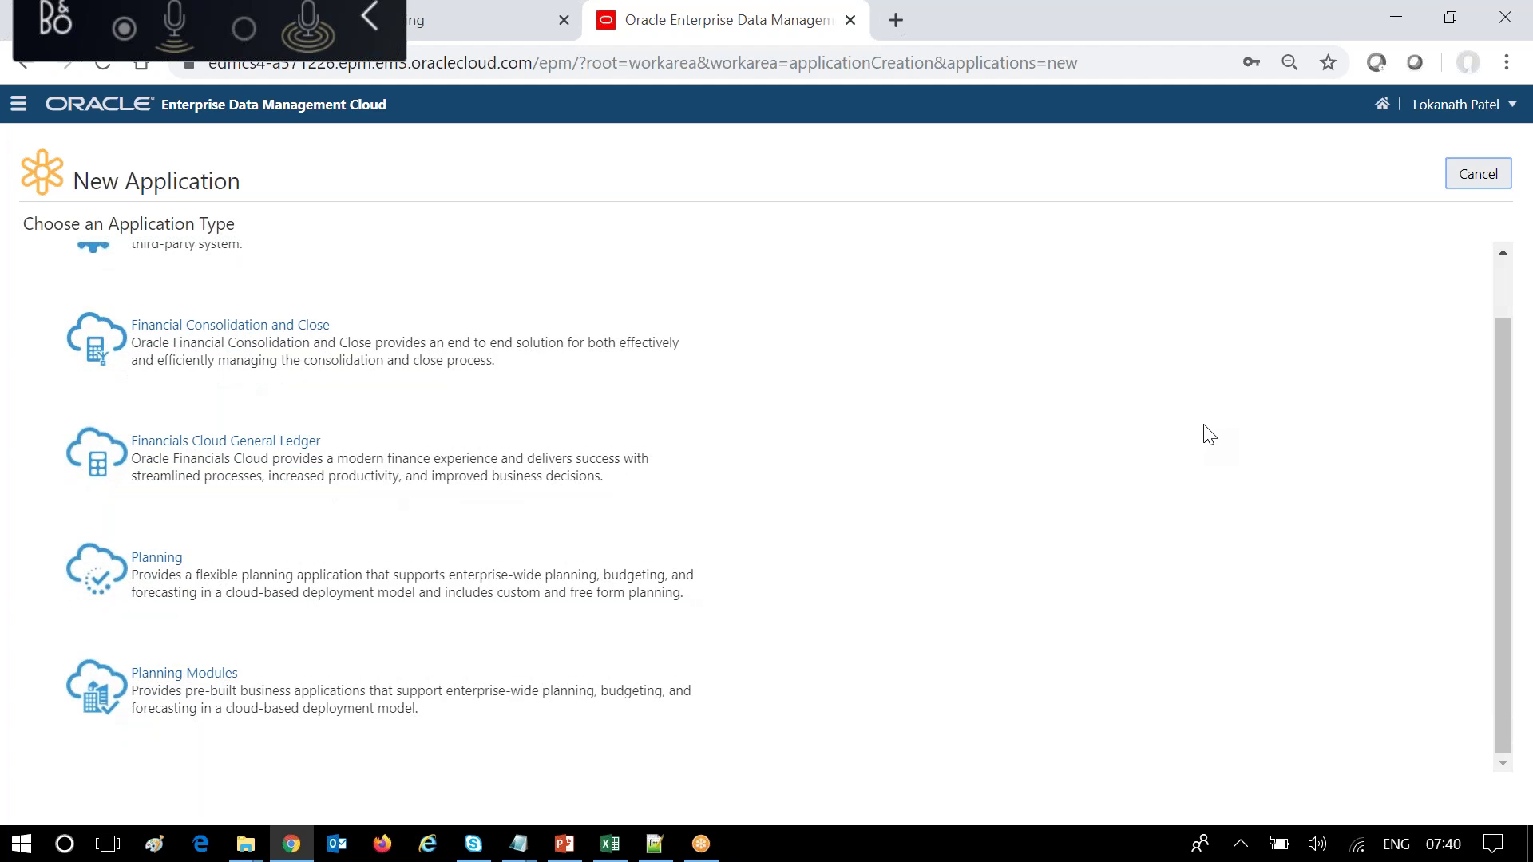
scroll(1210, 435, up, 1)
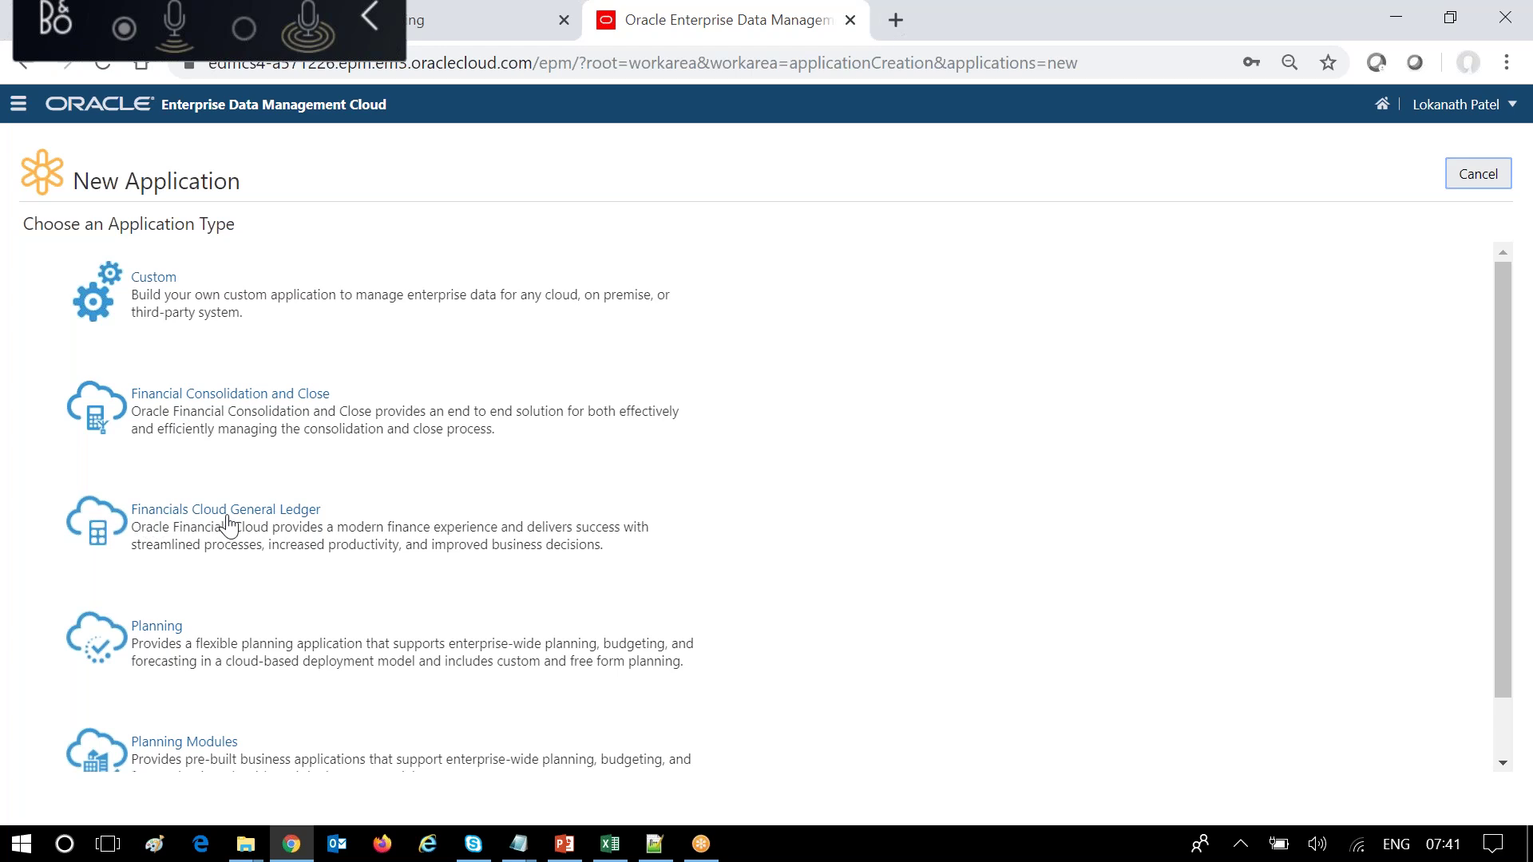
Choose the Financials Cloud General Ledger type and name the application 'Fusion GL'.
click(285, 526)
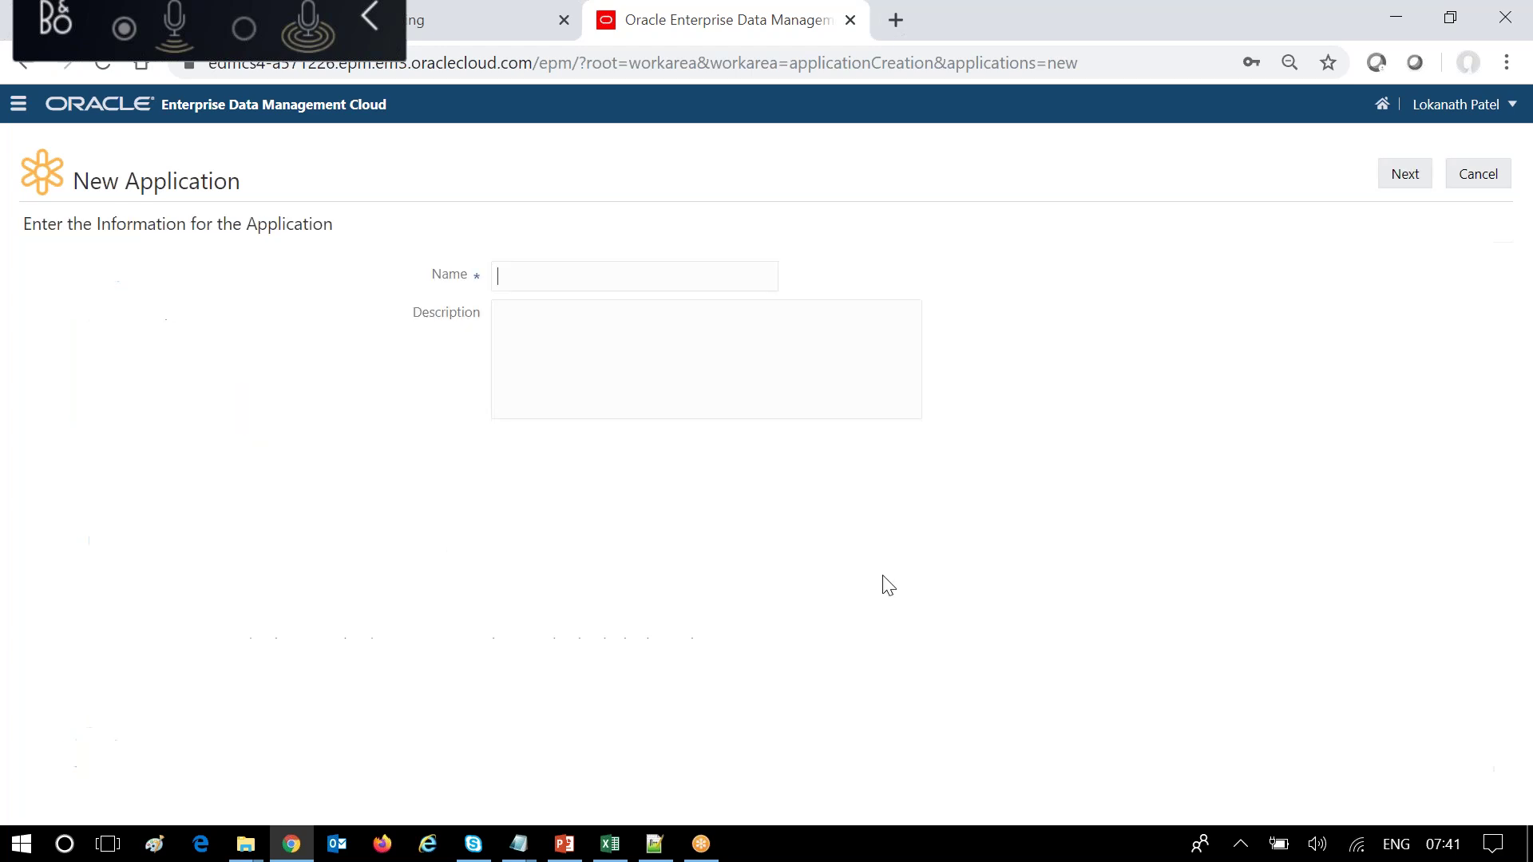
click(536, 270)
click(531, 335)
click(522, 285)
text(Fusion GL)
Copy 'Fusion GL' into Description, then open a new external connection form.
drag(567, 277, 238, 250)
key(ctrl+c)
click(535, 334)
key(ctrl+v)
click(1415, 187)
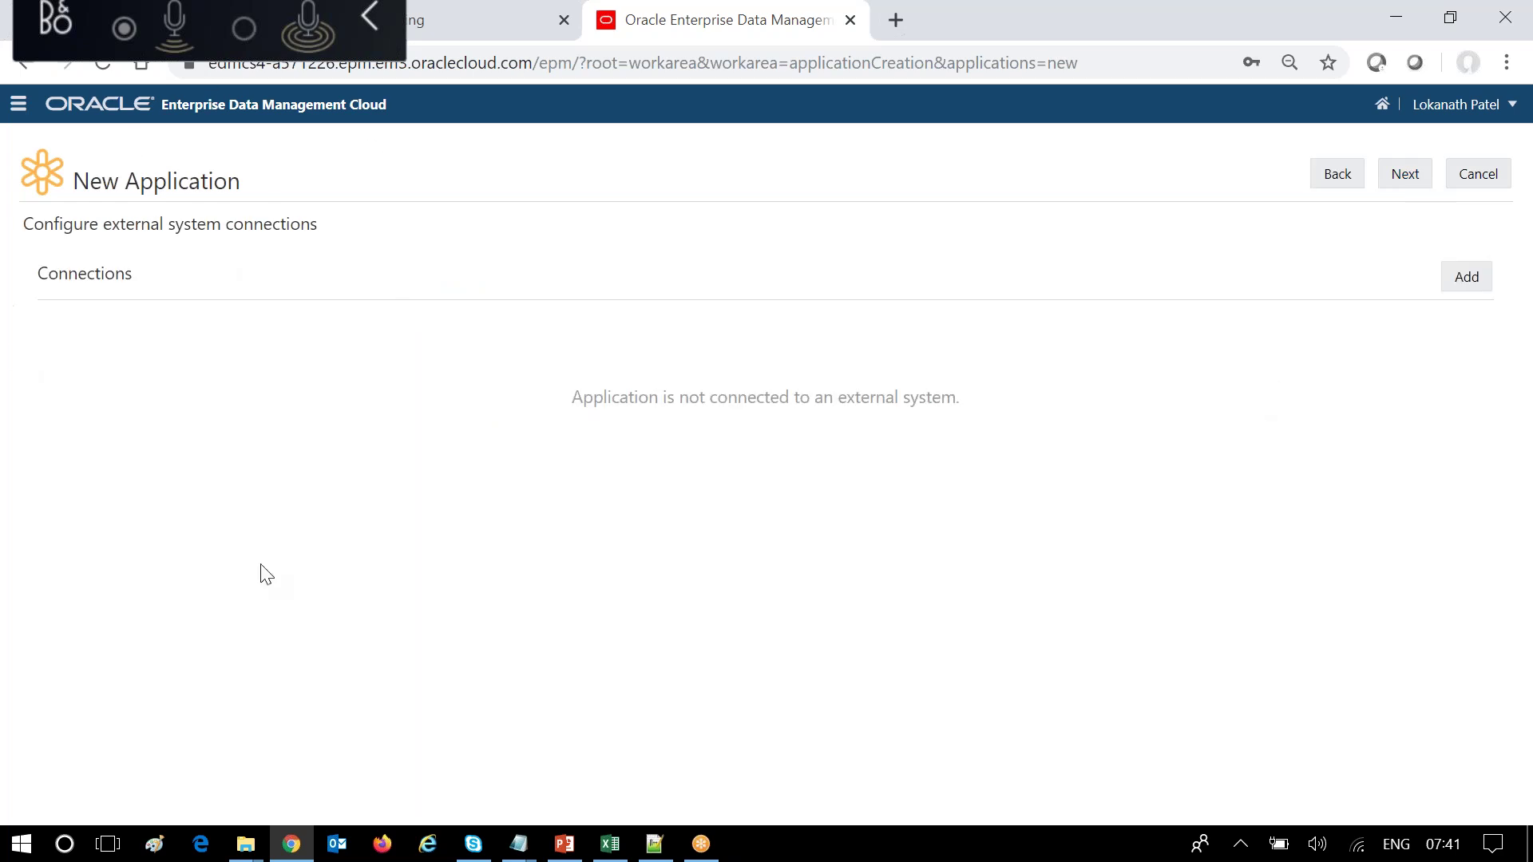
click(1469, 283)
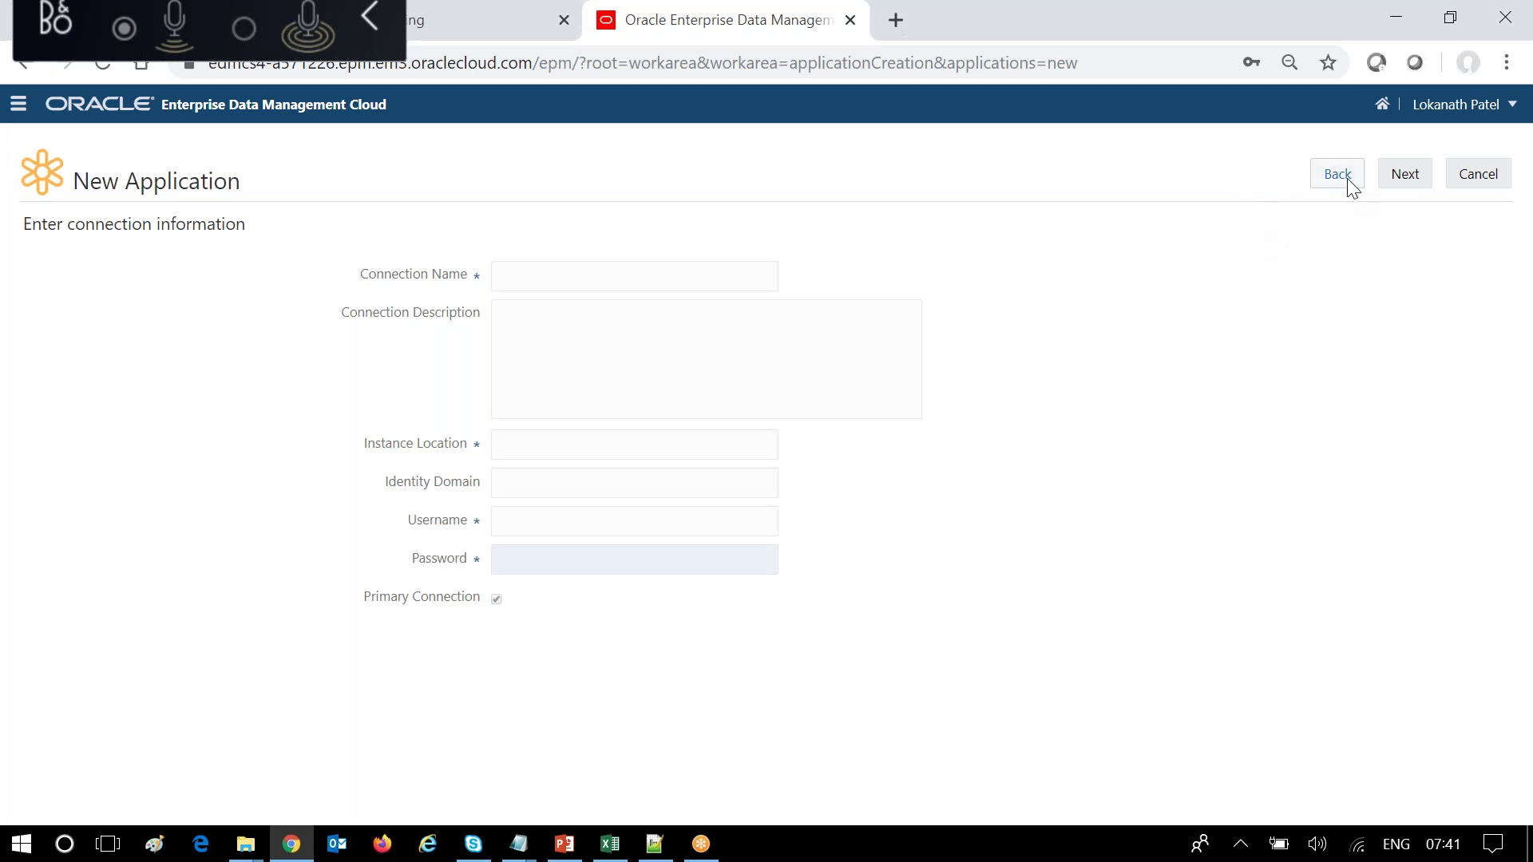
Cancel and restart a Financials Cloud General Ledger registration named 'Fusion GL'.
click(1479, 175)
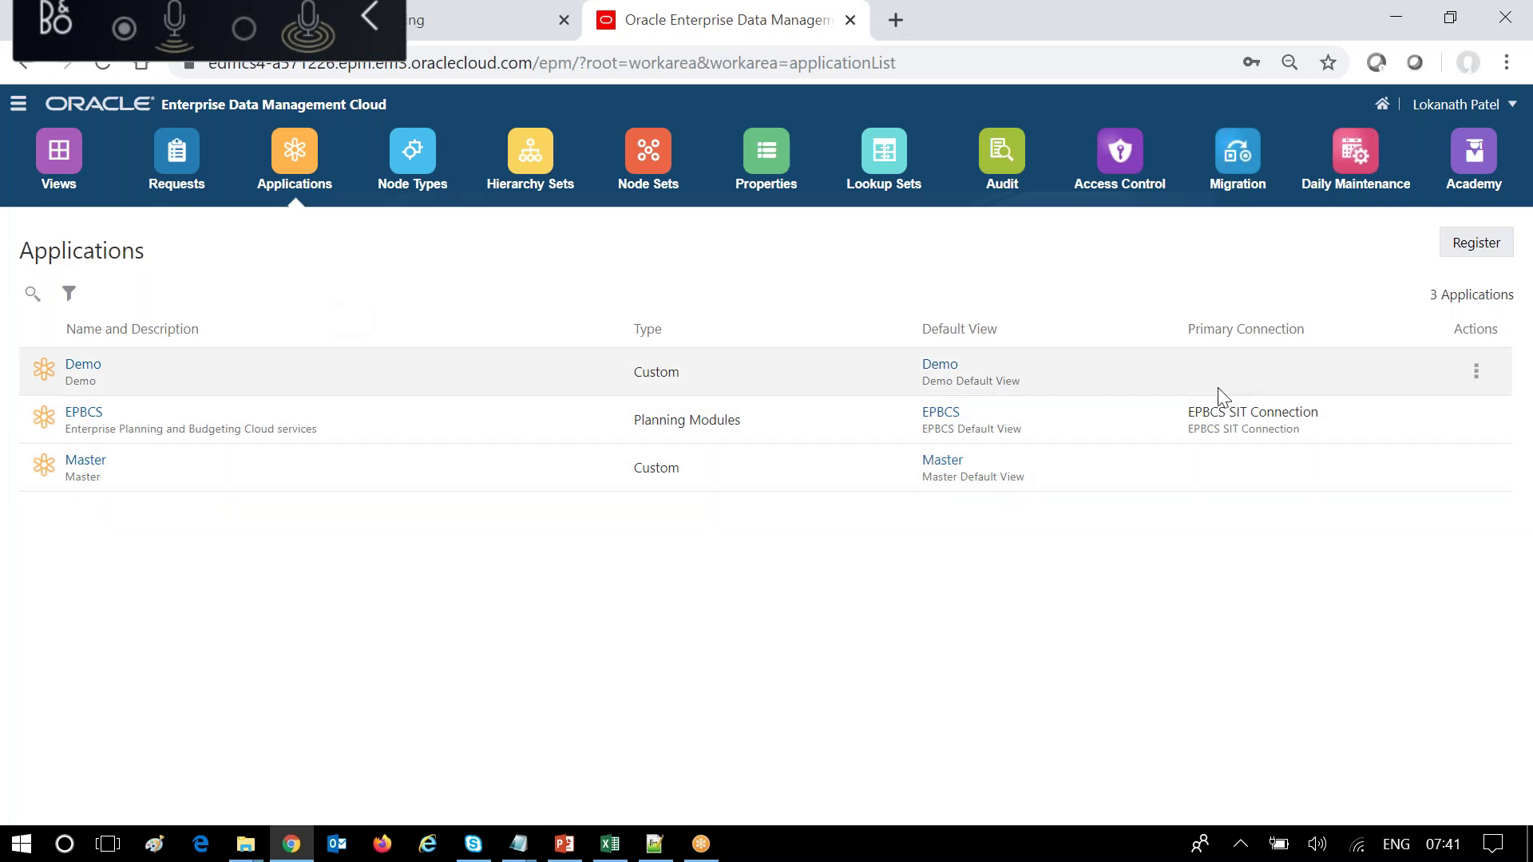
click(1482, 242)
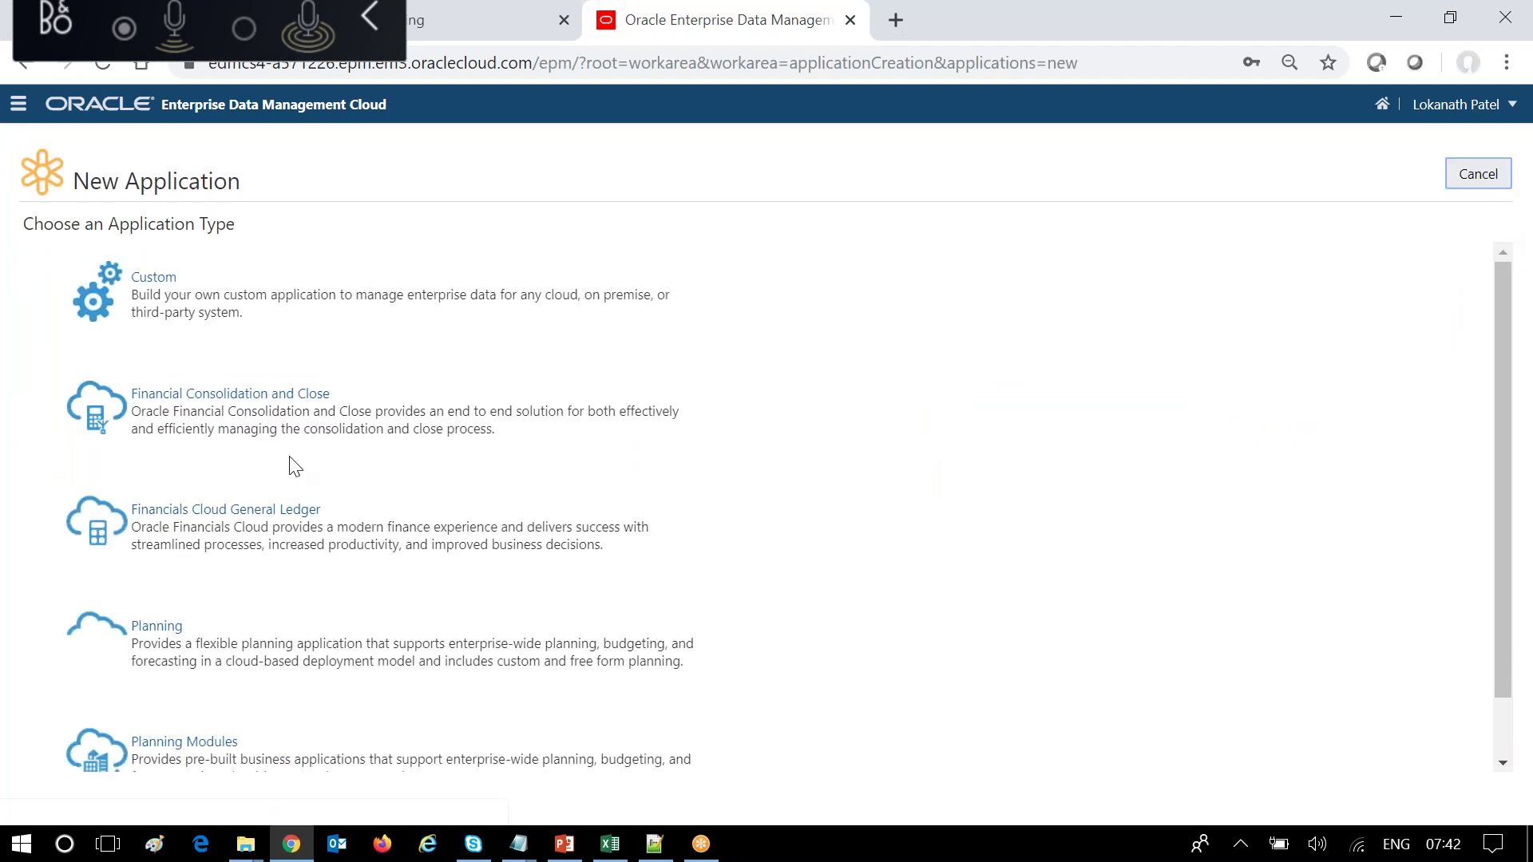
click(175, 518)
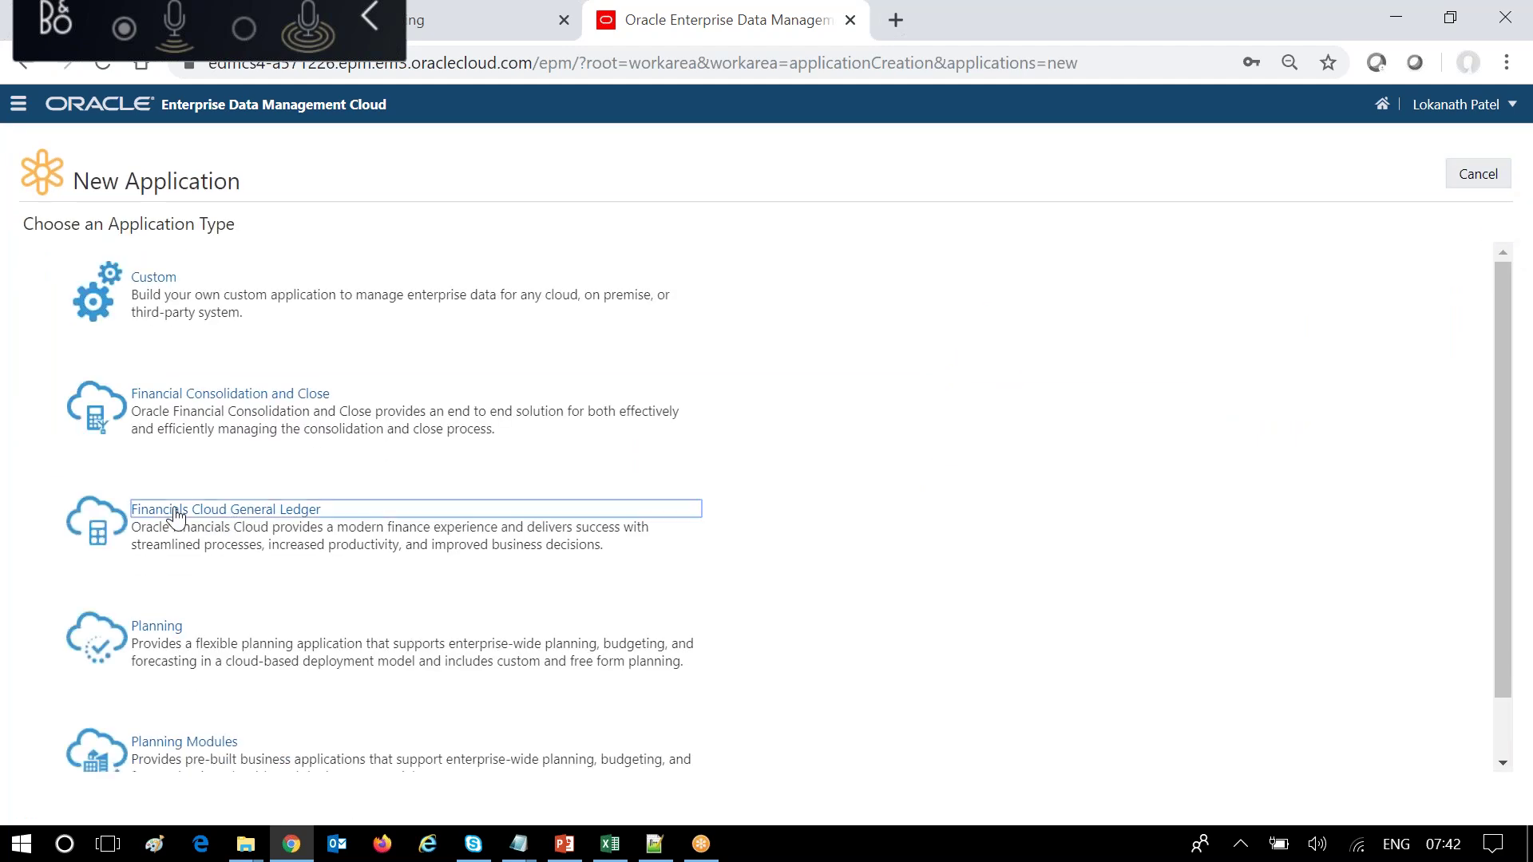
text(Fusion GL)
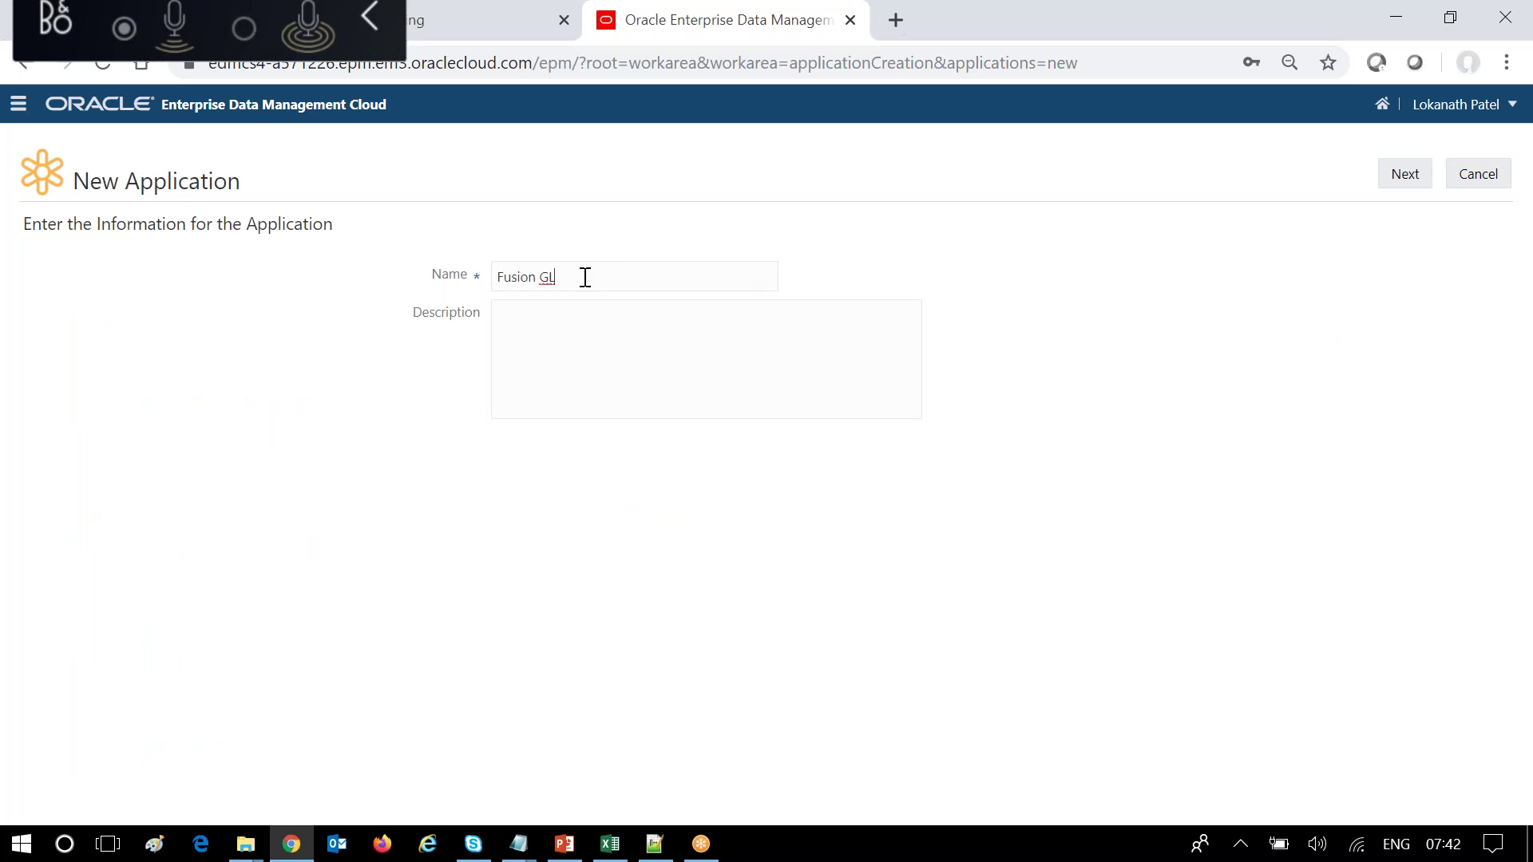
Use 'Fusion GL' as the description, skip connections, and create the application.
drag(585, 277, 400, 273)
key(ctrl+c)
click(583, 322)
key(ctrl+v)
click(1398, 183)
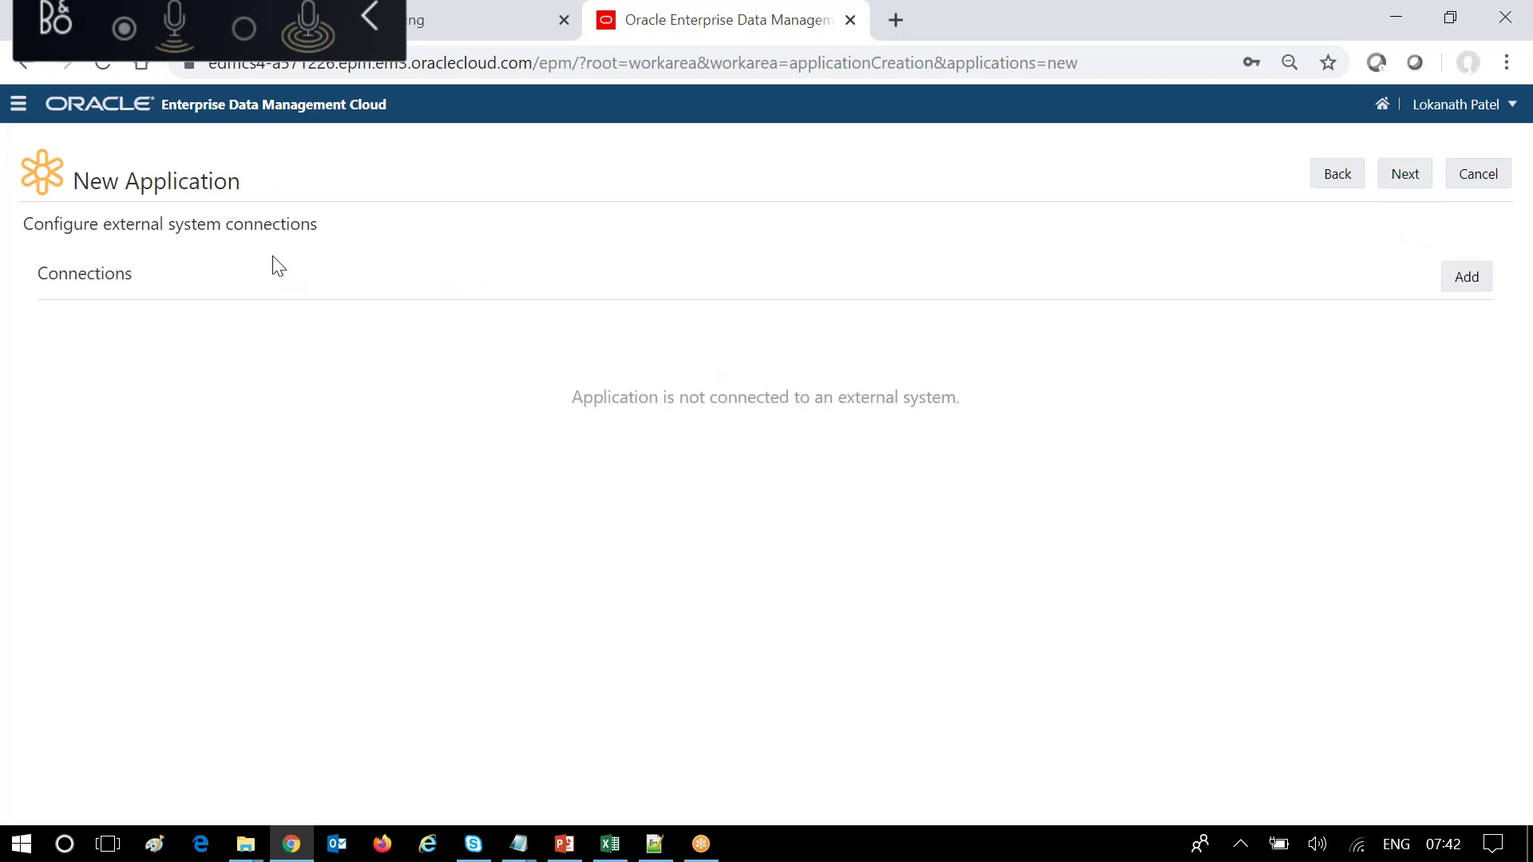
click(1420, 184)
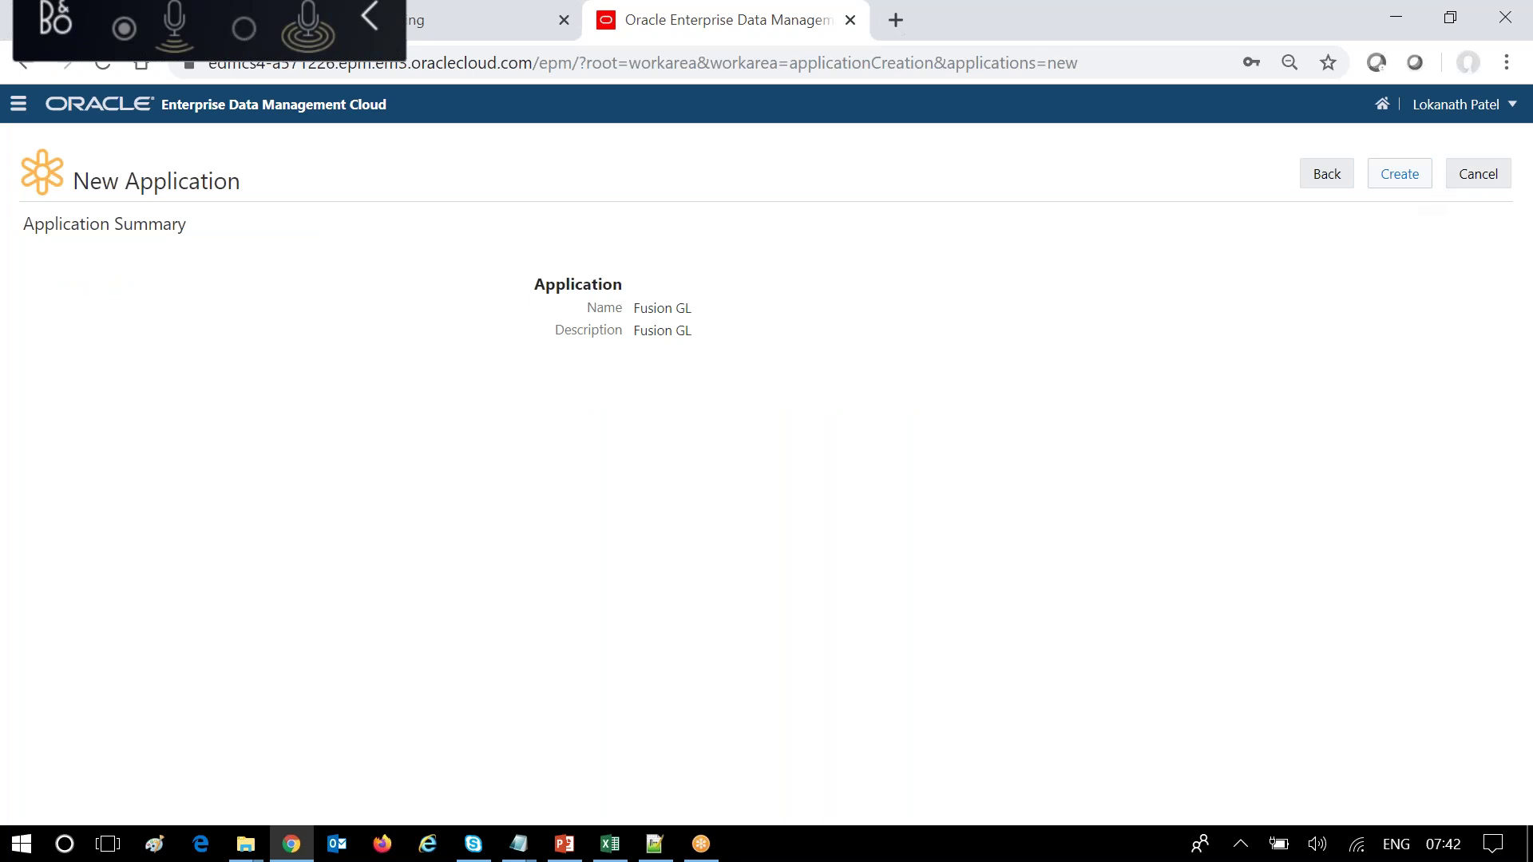
click(1400, 173)
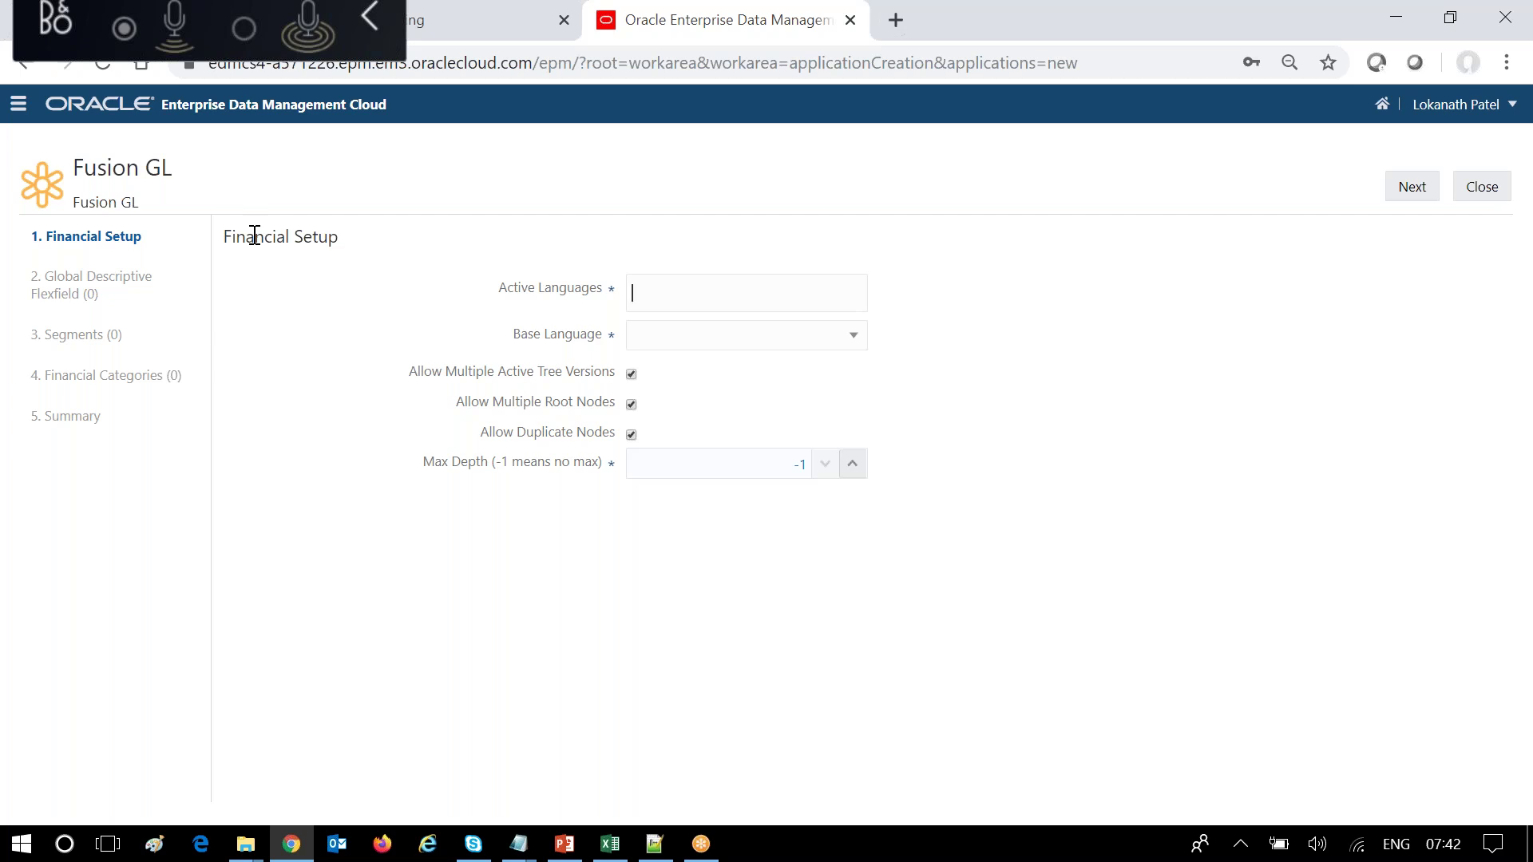
Add English as an active language.
click(713, 297)
text(E)
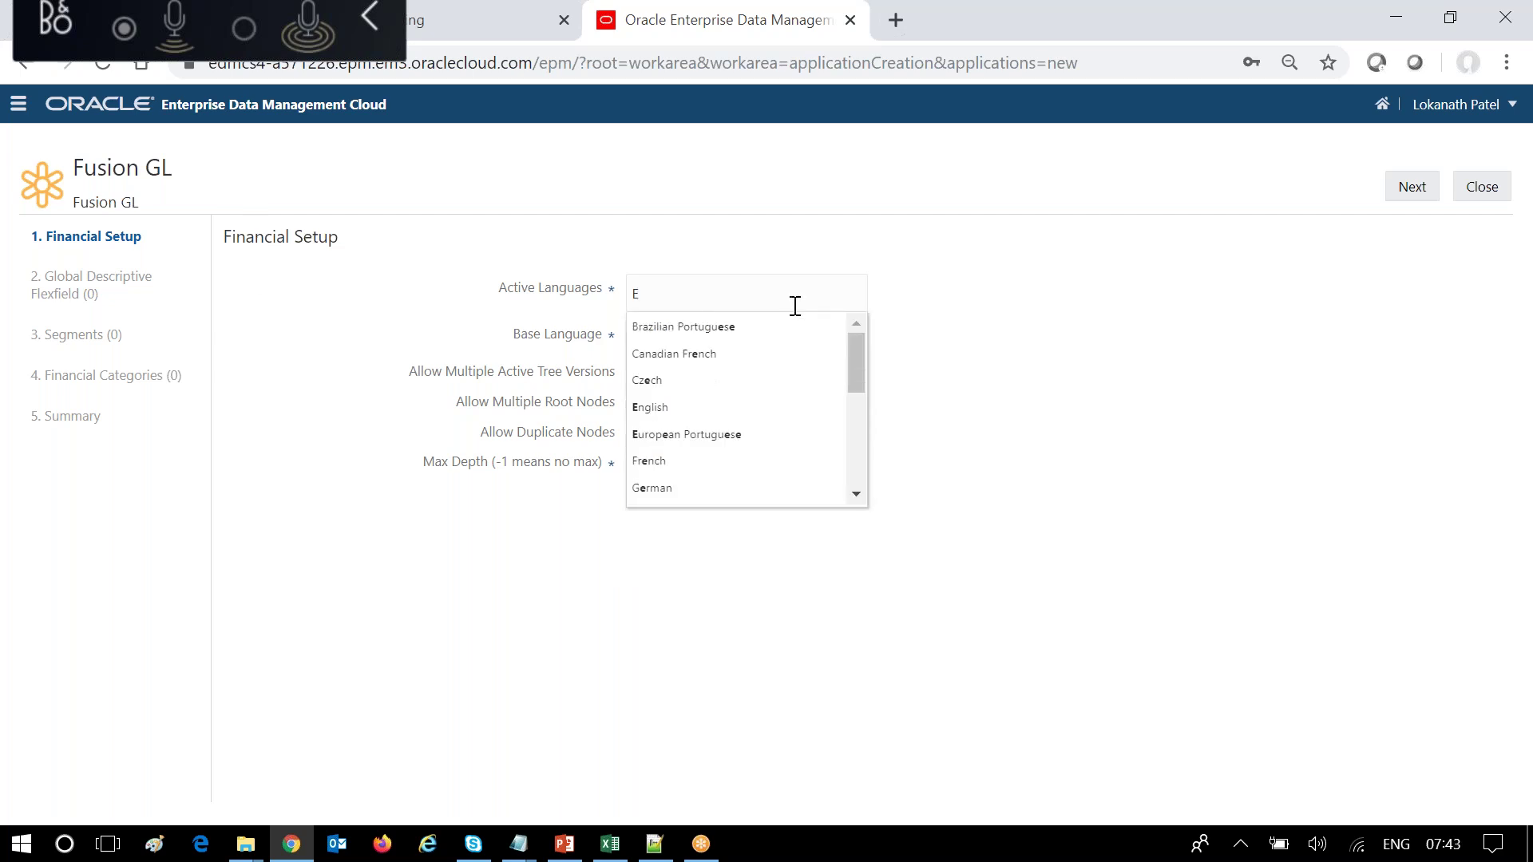
mouse_move(848, 349)
mouse_down()
mouse_move(855, 449)
mouse_move(849, 329)
mouse_move(854, 462)
mouse_move(863, 333)
mouse_up()
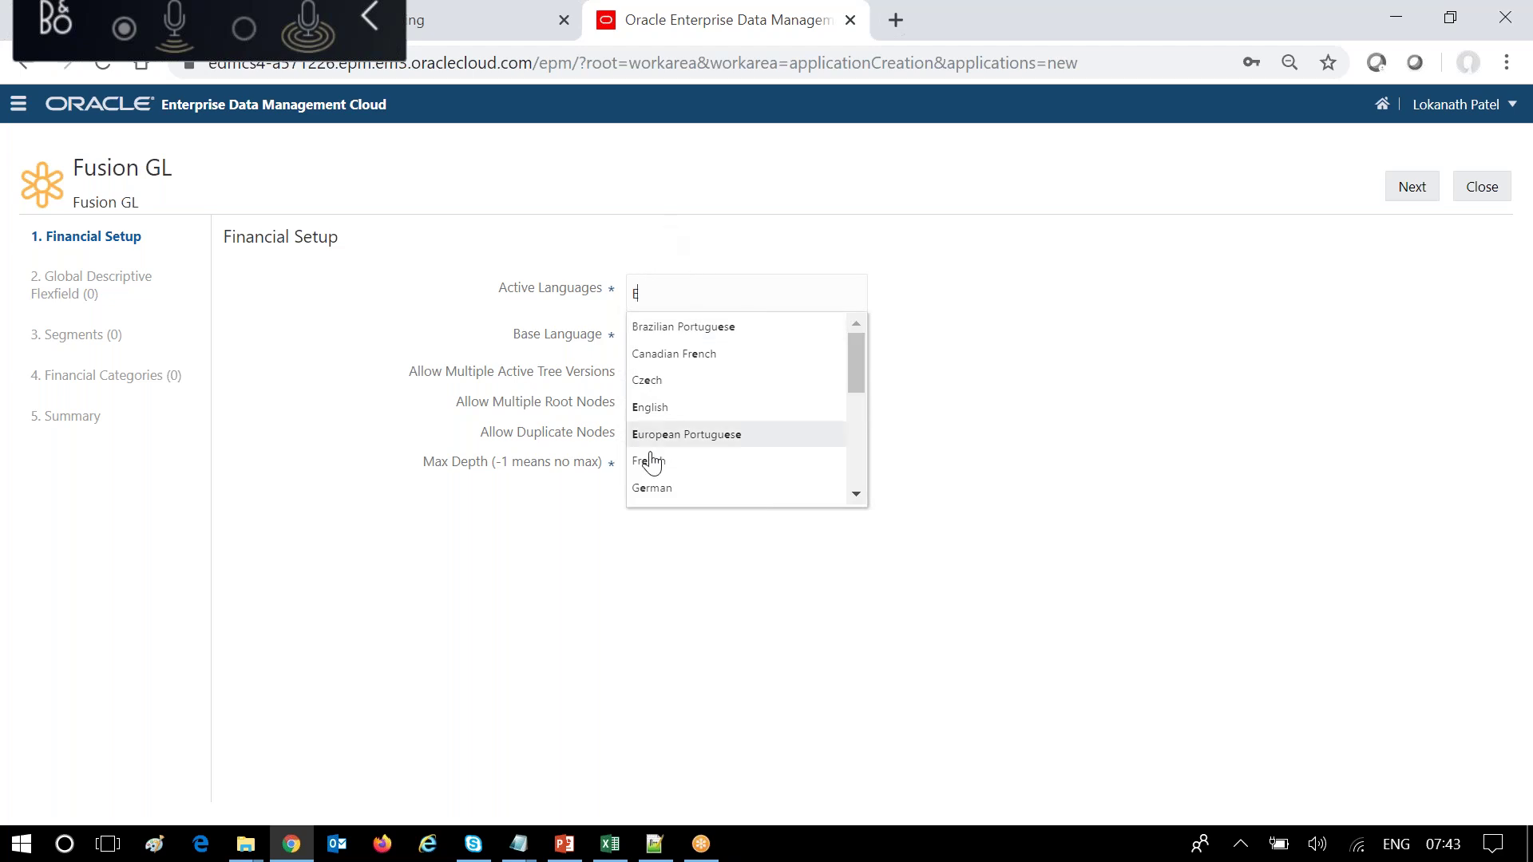
click(645, 297)
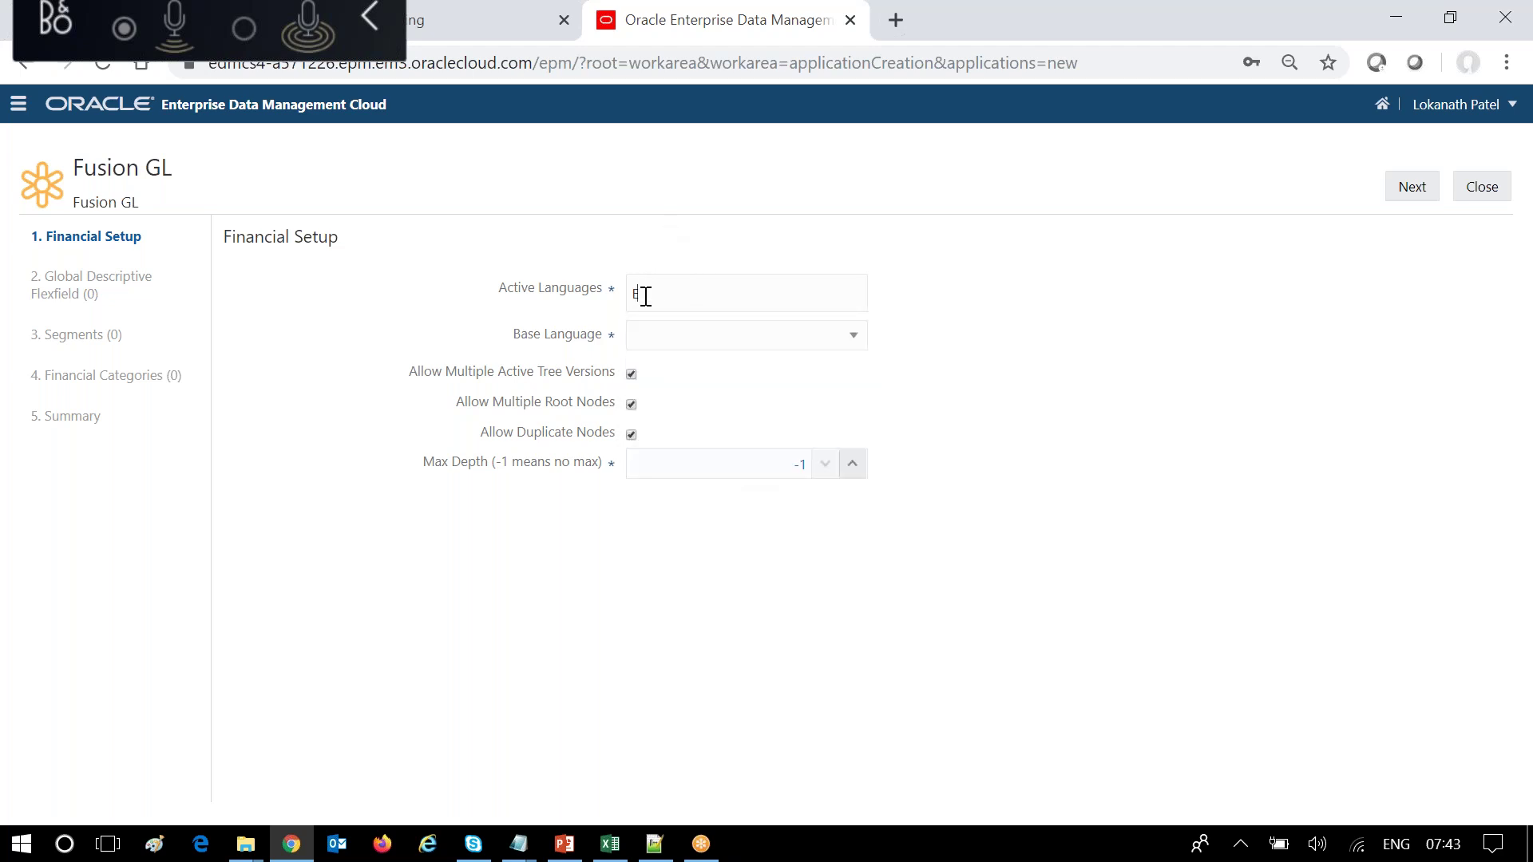
click(645, 296)
text(ngli)
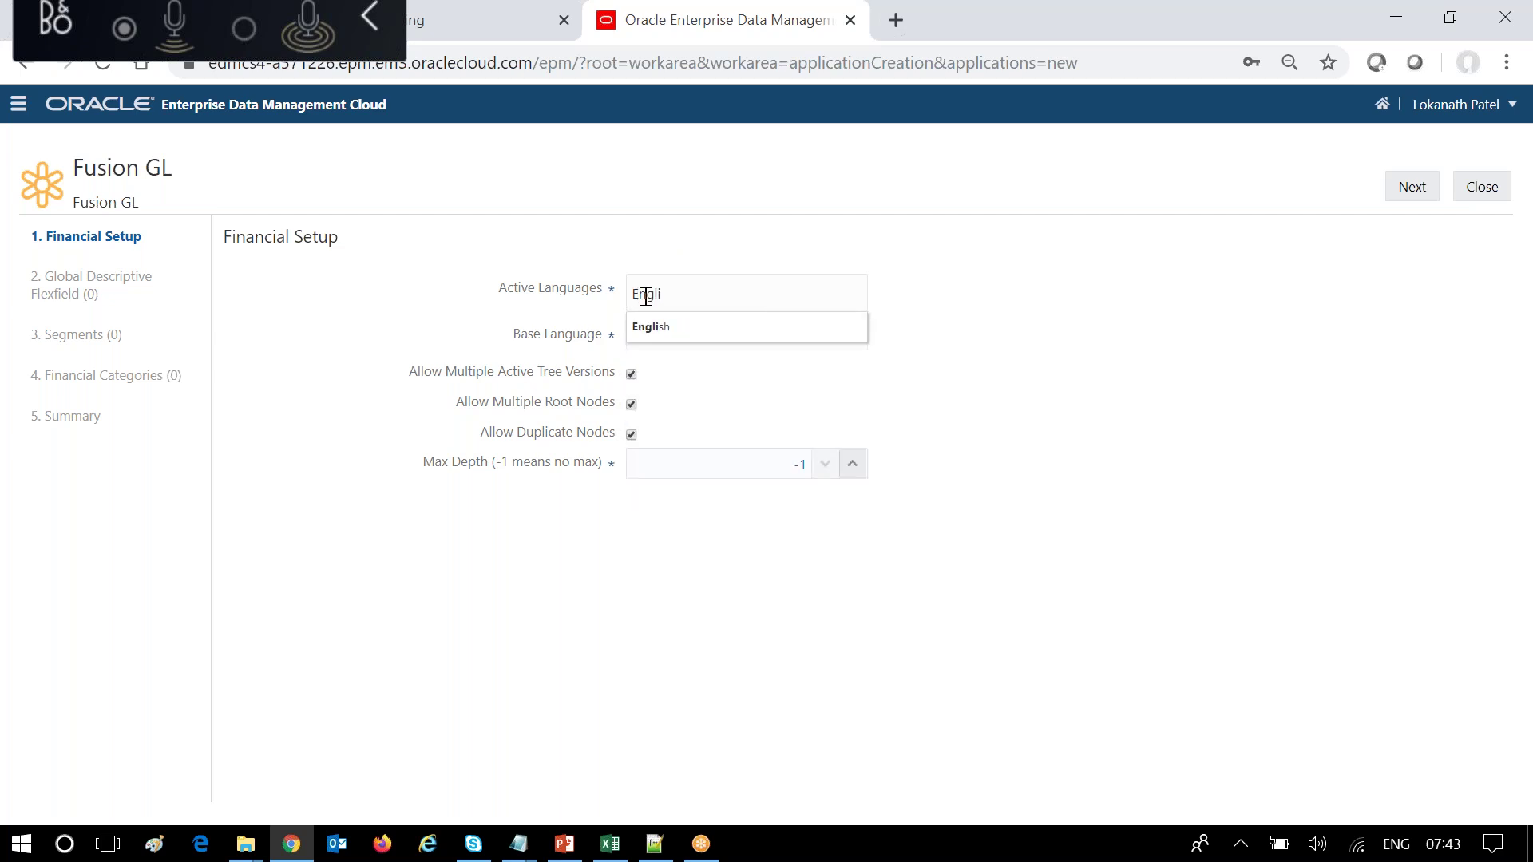
click(683, 328)
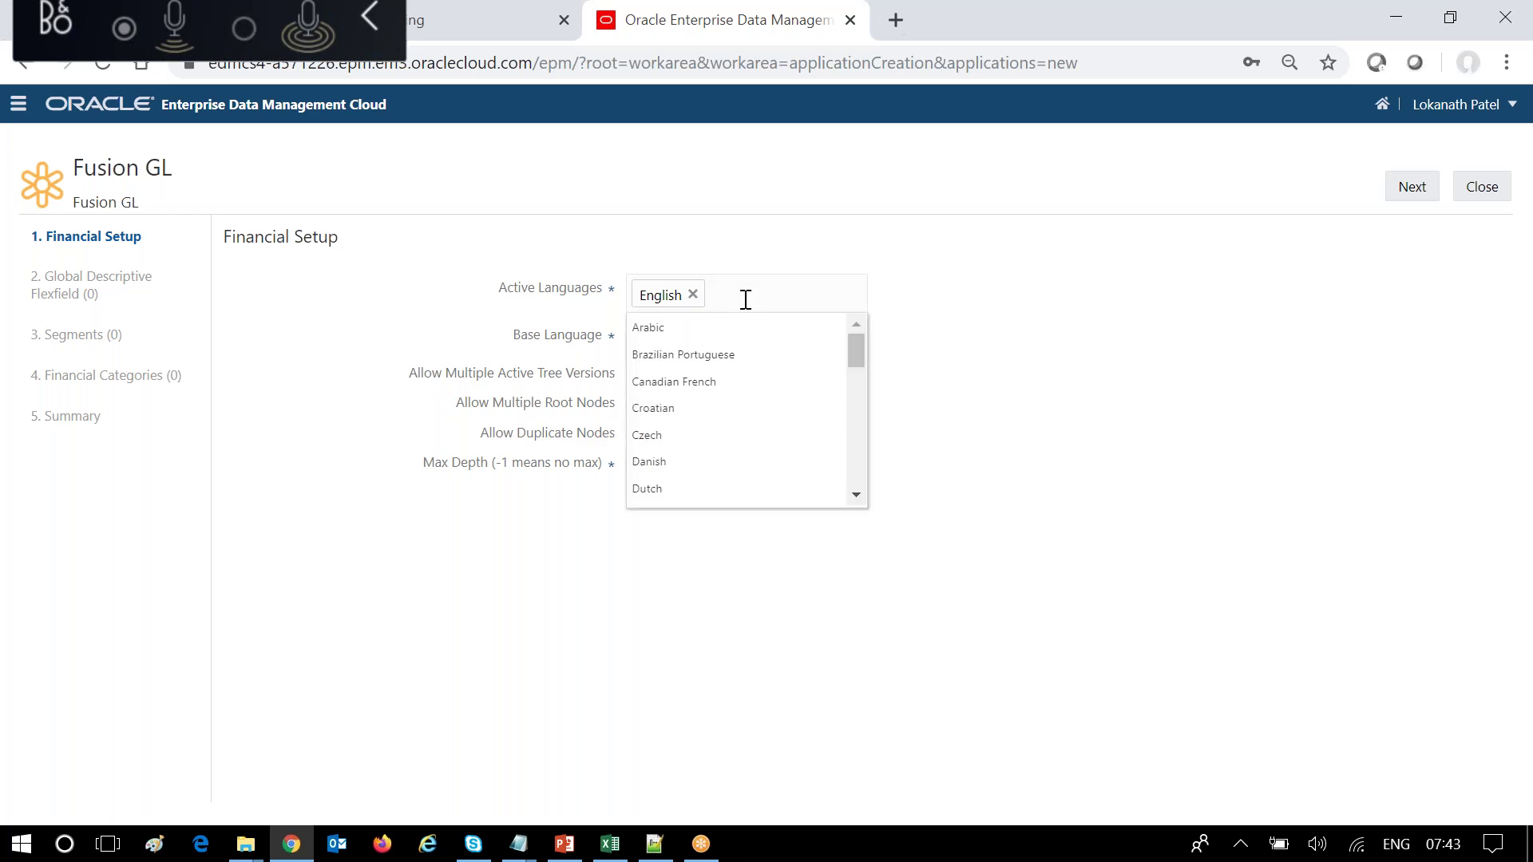
Add Croatian and Dutch, keep English as base language, then remove Croatian.
click(697, 408)
click(823, 295)
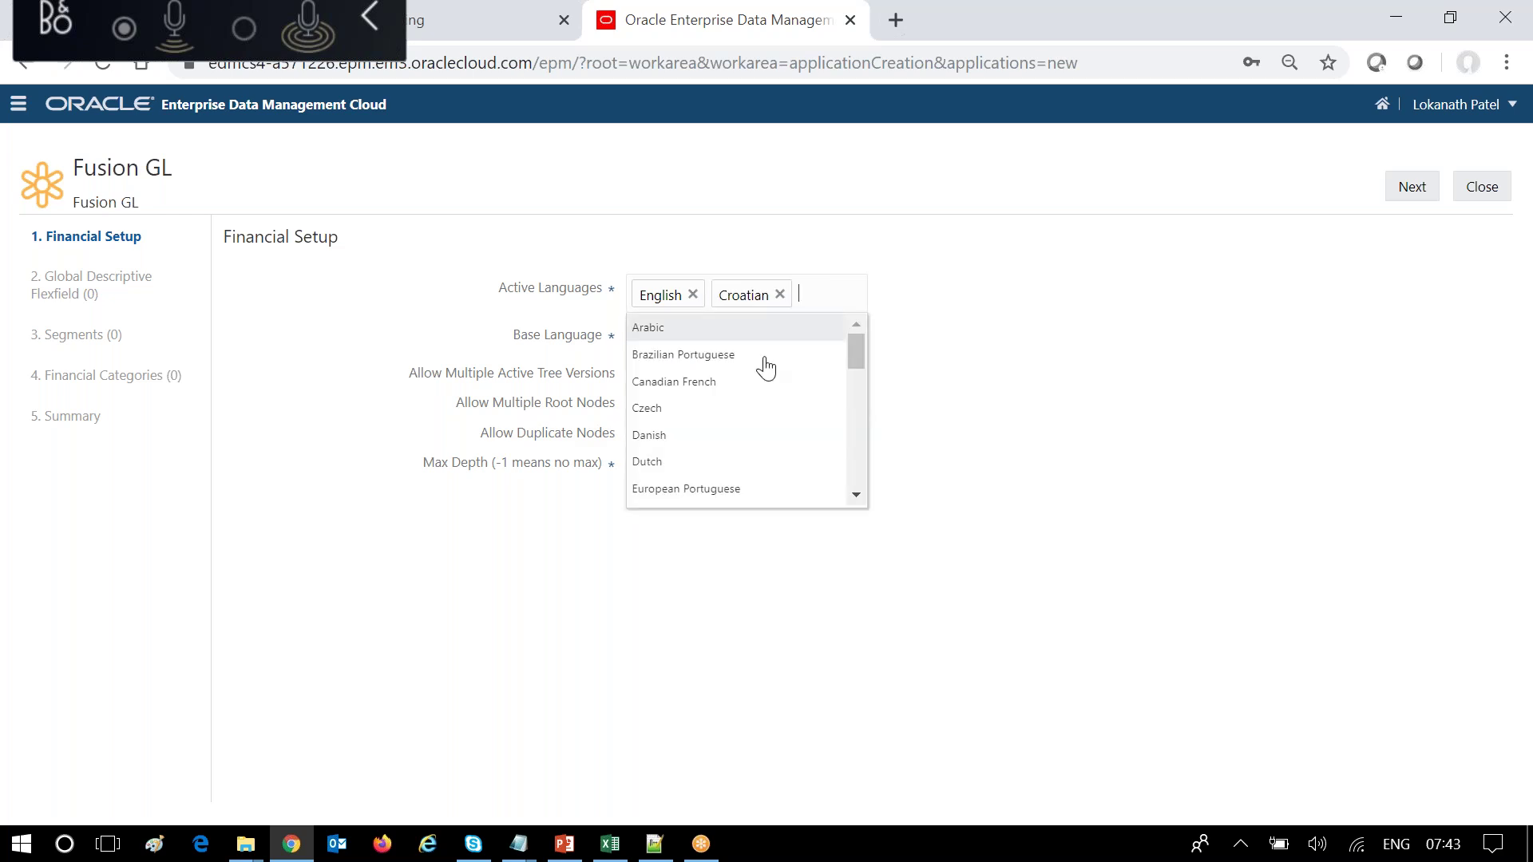
click(688, 463)
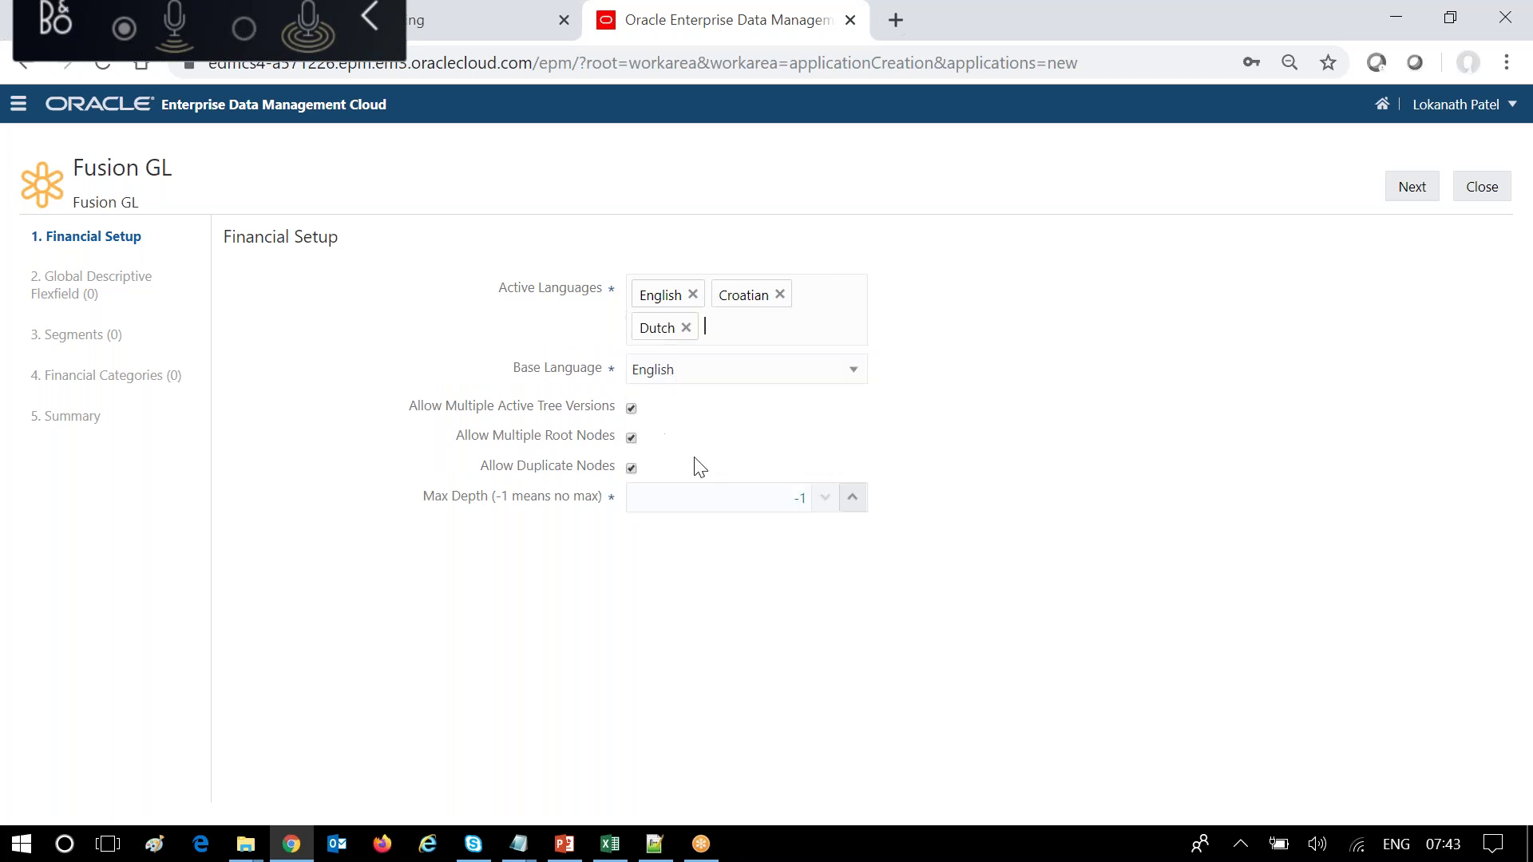
click(840, 373)
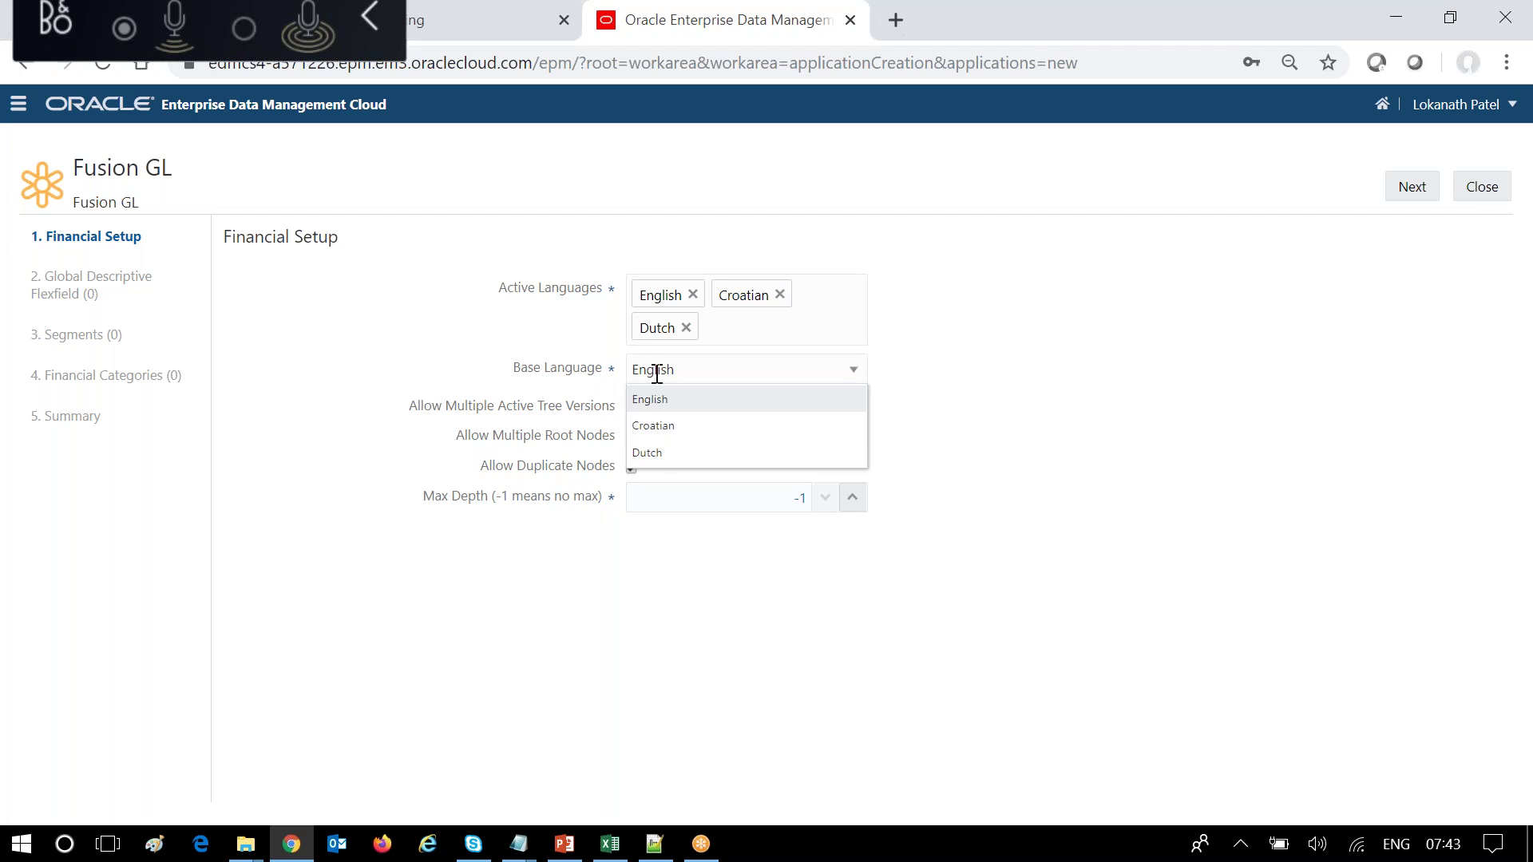
click(1018, 366)
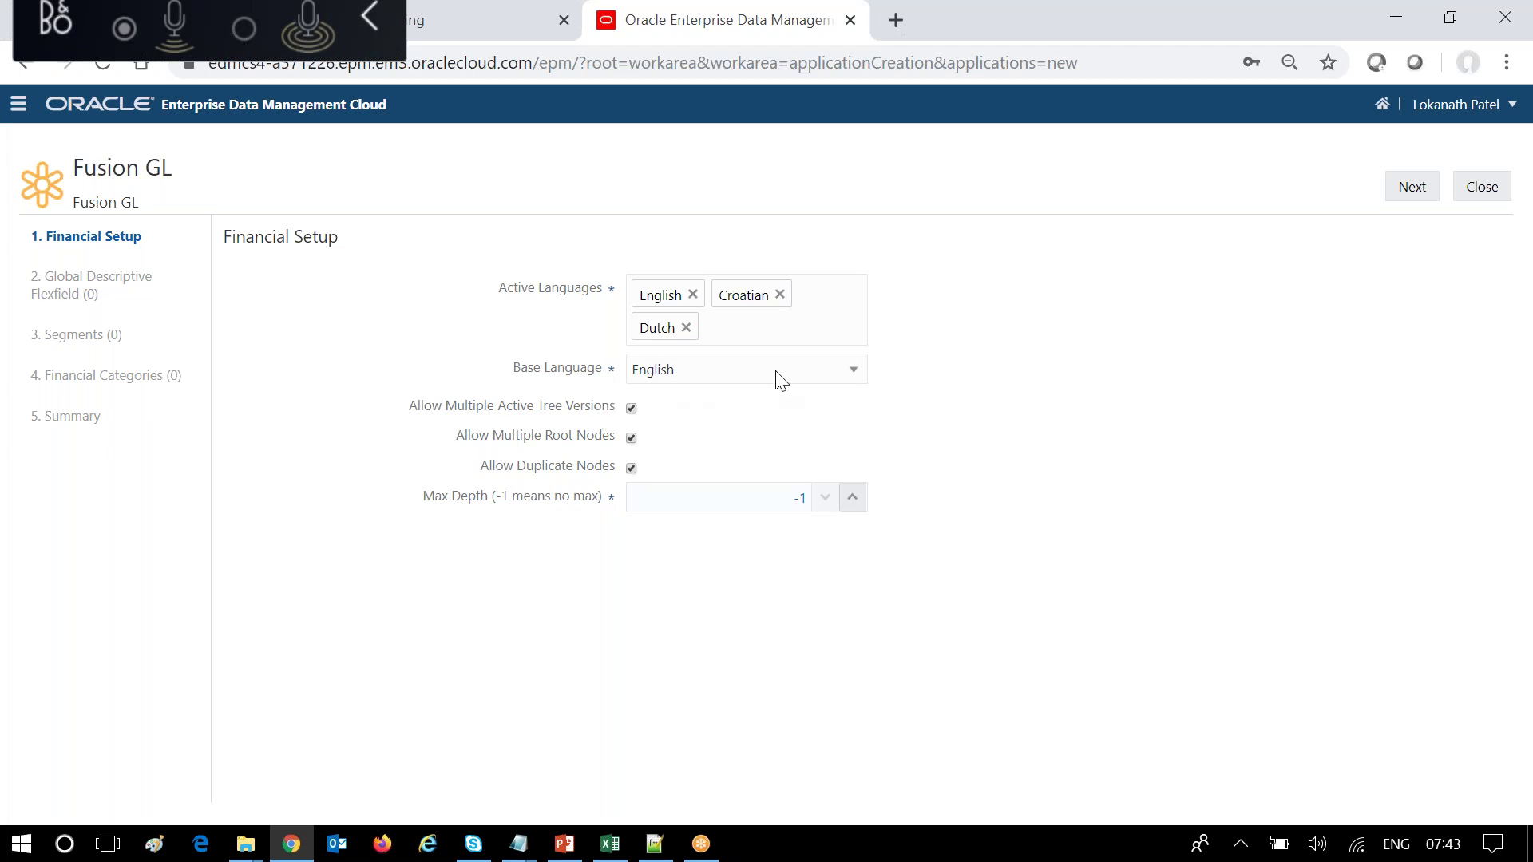
click(780, 295)
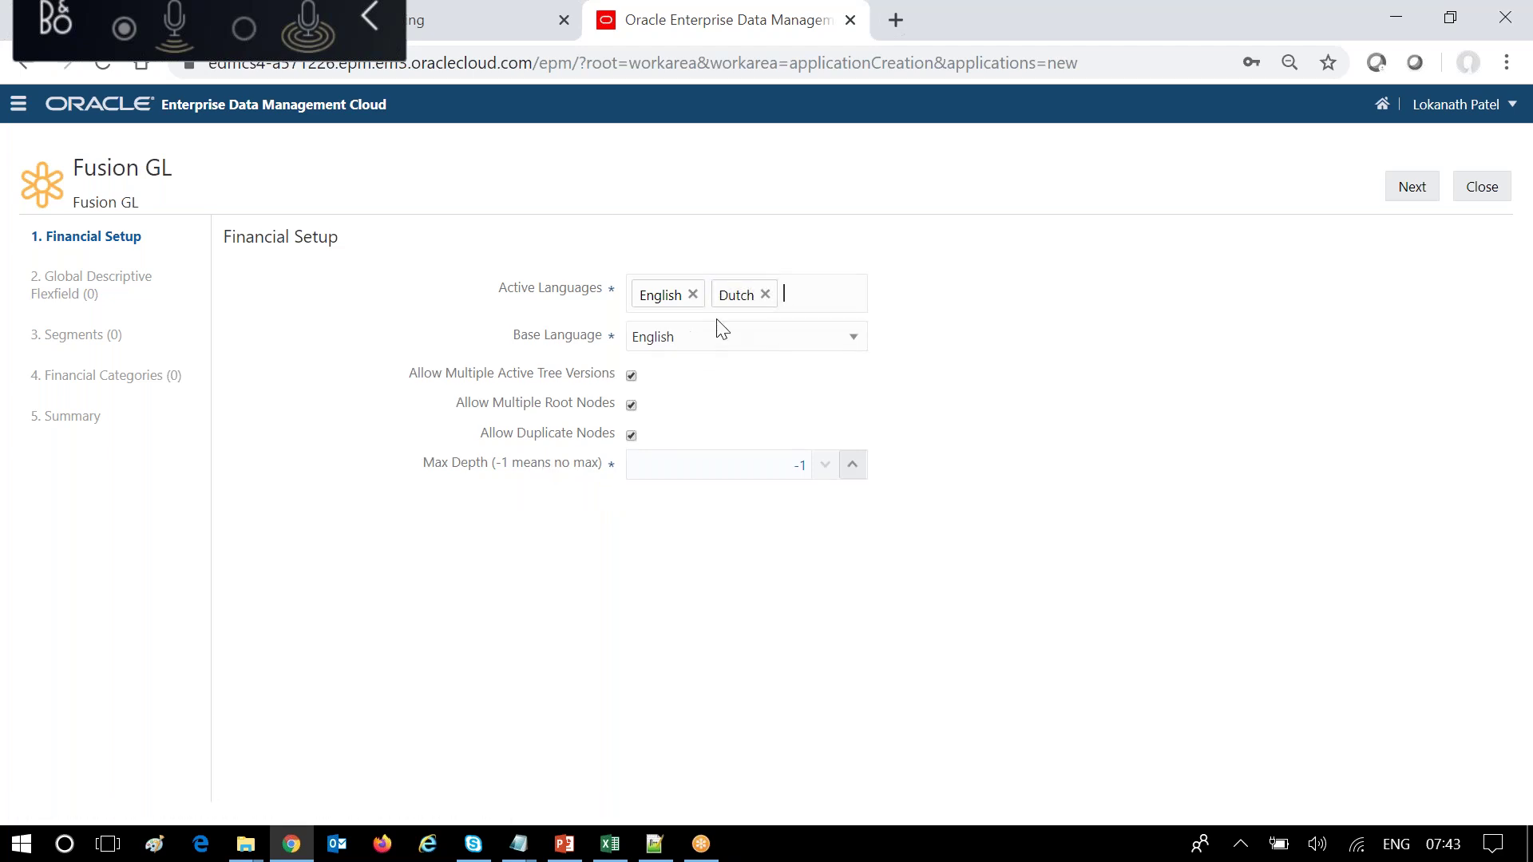
Remove Dutch, and uncheck Allow Multiple Active Tree Versions and Allow Duplicate Nodes.
click(765, 295)
click(632, 376)
click(630, 437)
Advance from Financial Setup to the Global Descriptive Flexfield step.
click(1403, 191)
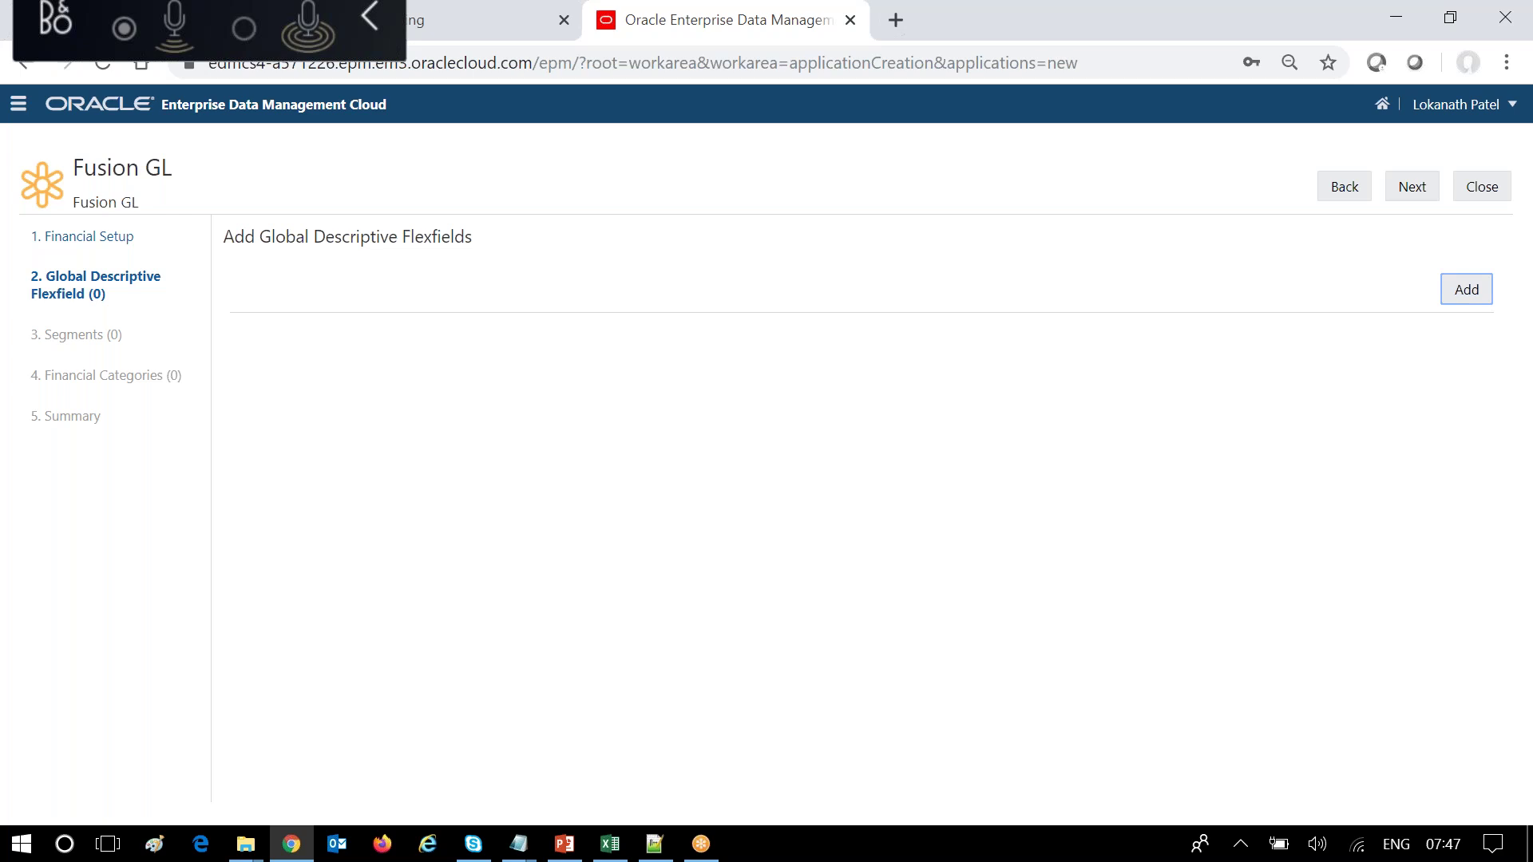
Start a new descriptive flexfield named 'Attribute-1' and mark it required.
click(1484, 295)
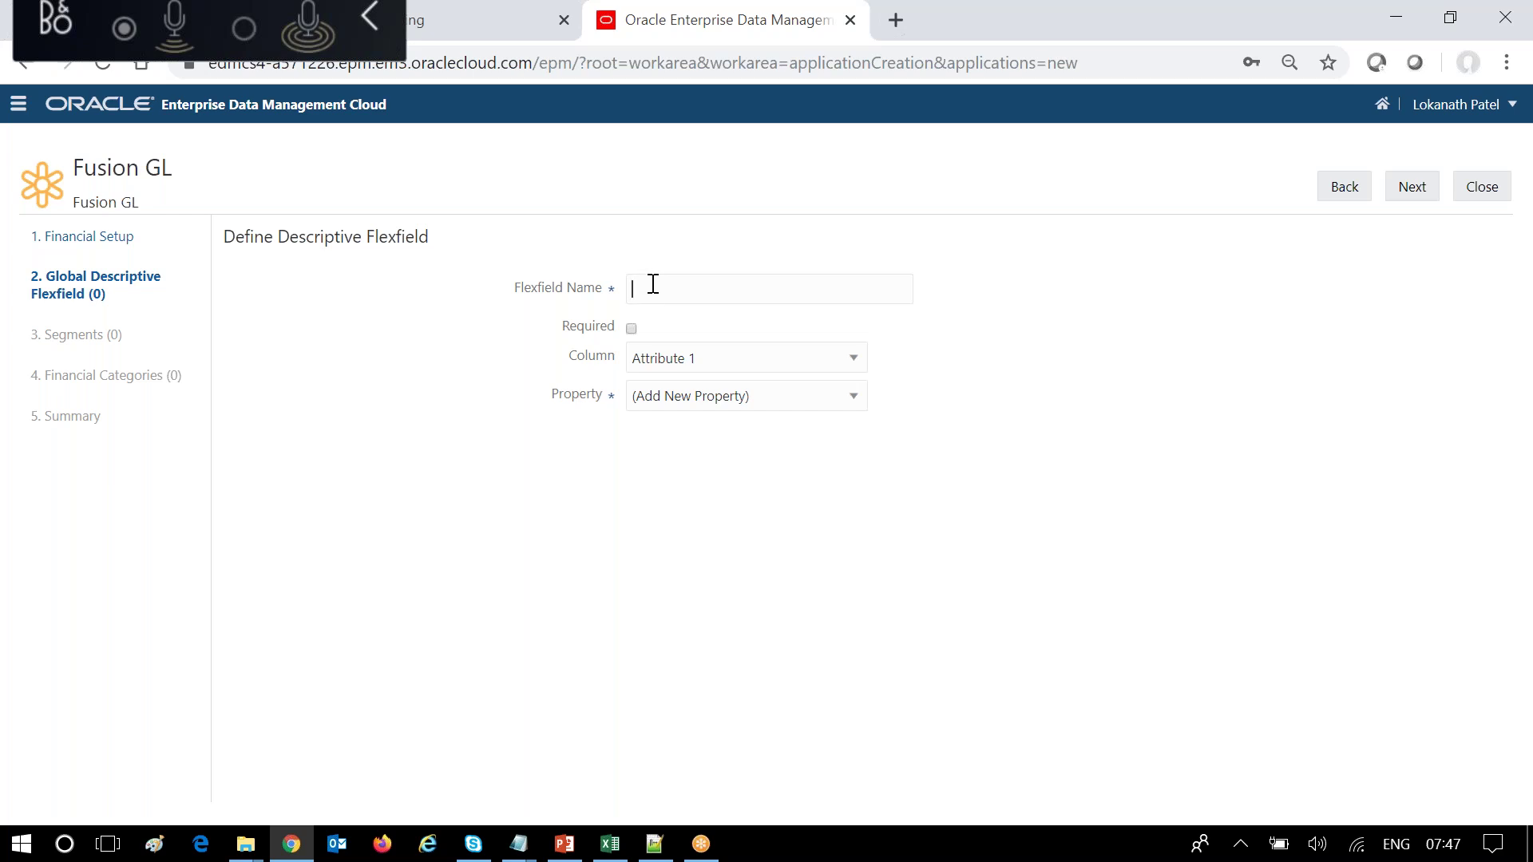
text(Attribute-1)
click(632, 329)
Keep column Attribute 1 and choose (Add New Property) as its property.
click(853, 359)
mouse_move(856, 444)
mouse_down()
mouse_move(854, 587)
mouse_move(869, 409)
mouse_move(848, 593)
mouse_move(872, 422)
mouse_up()
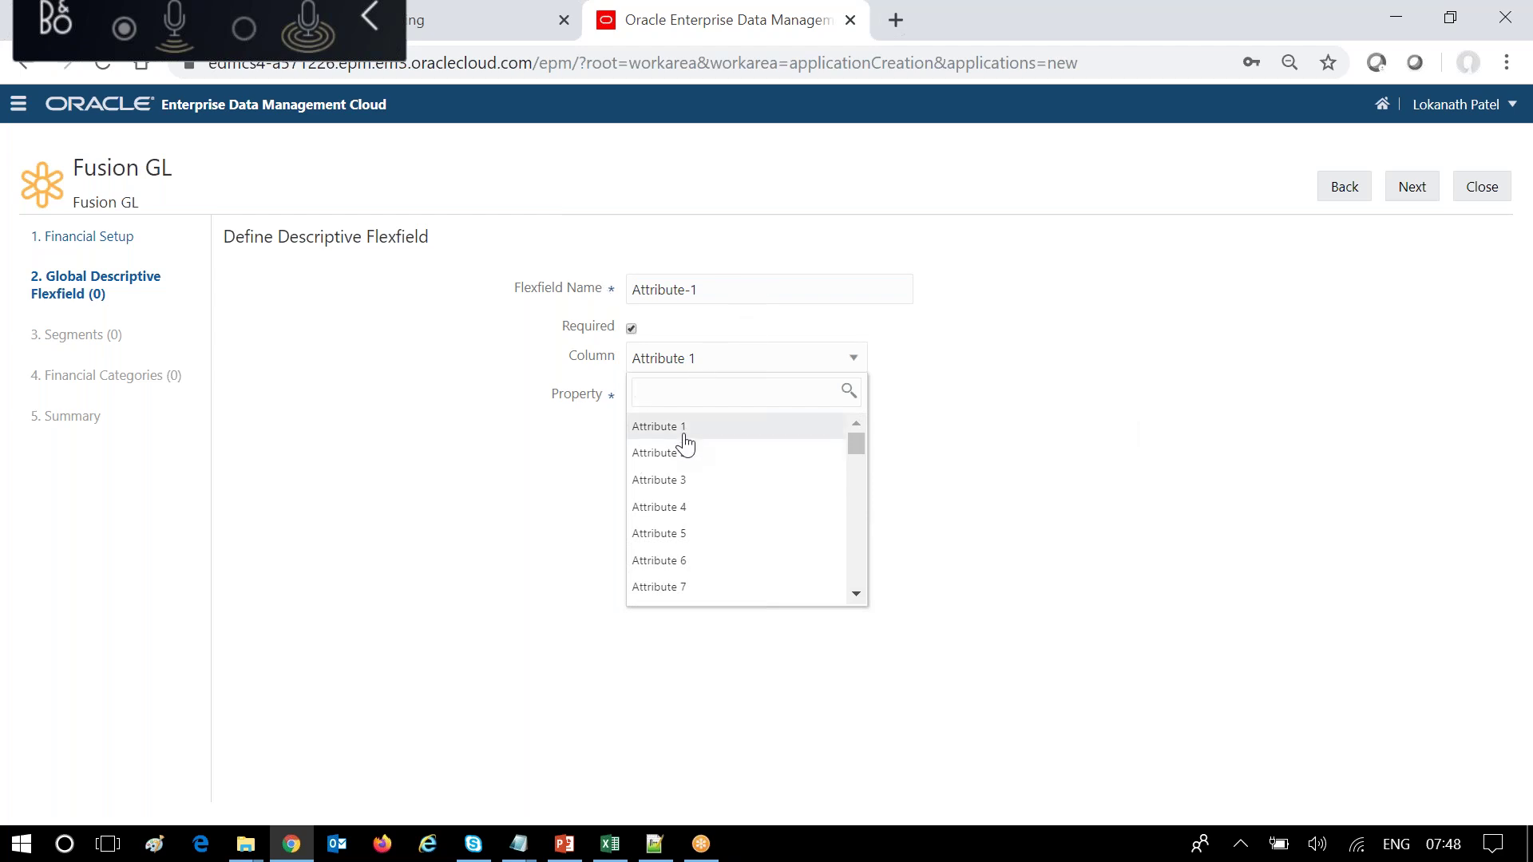
drag(854, 441, 885, 408)
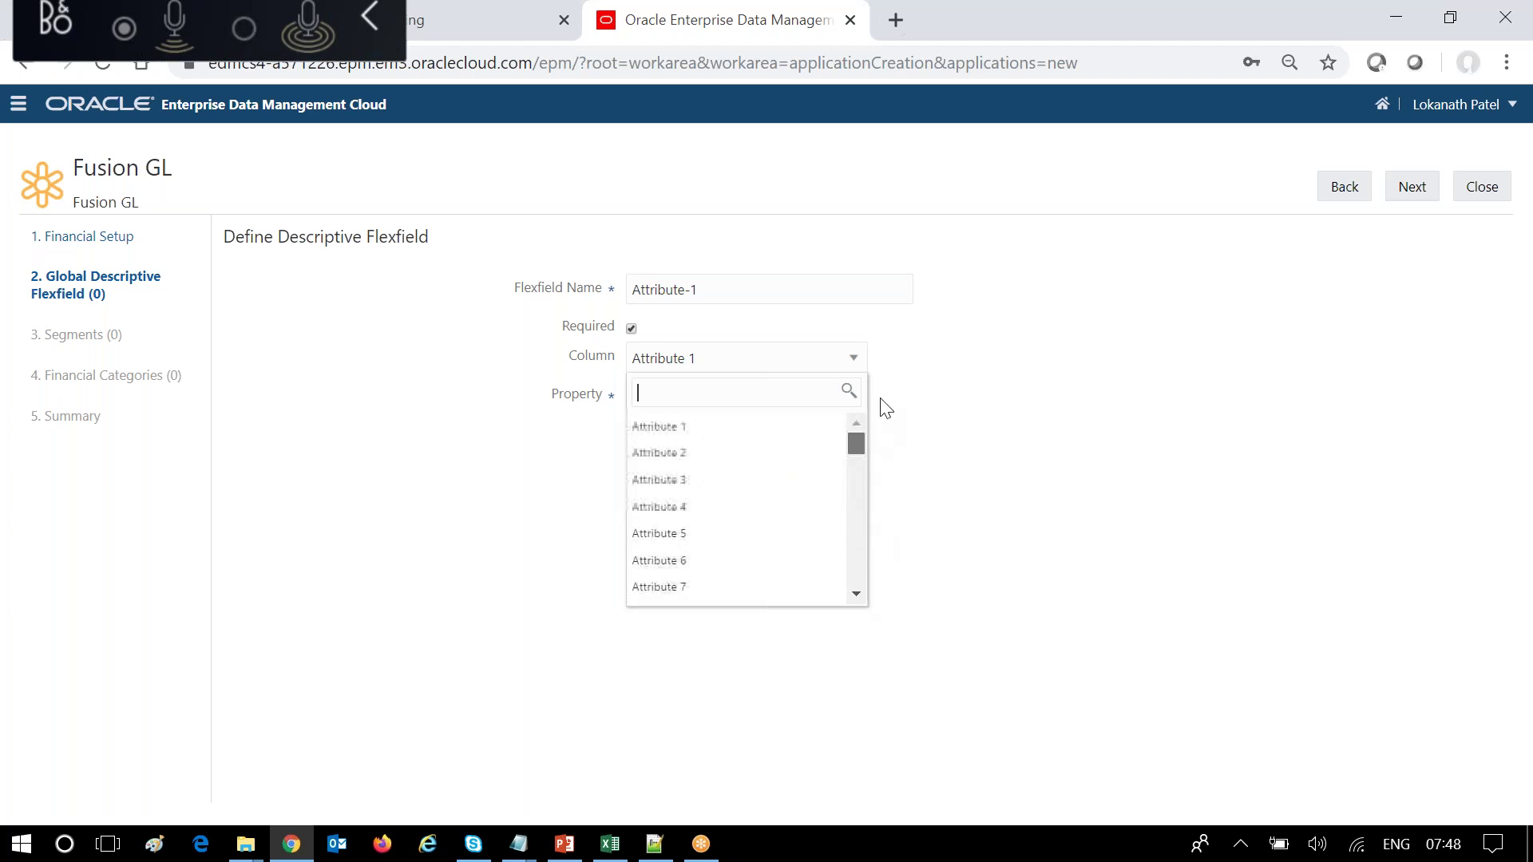
click(705, 438)
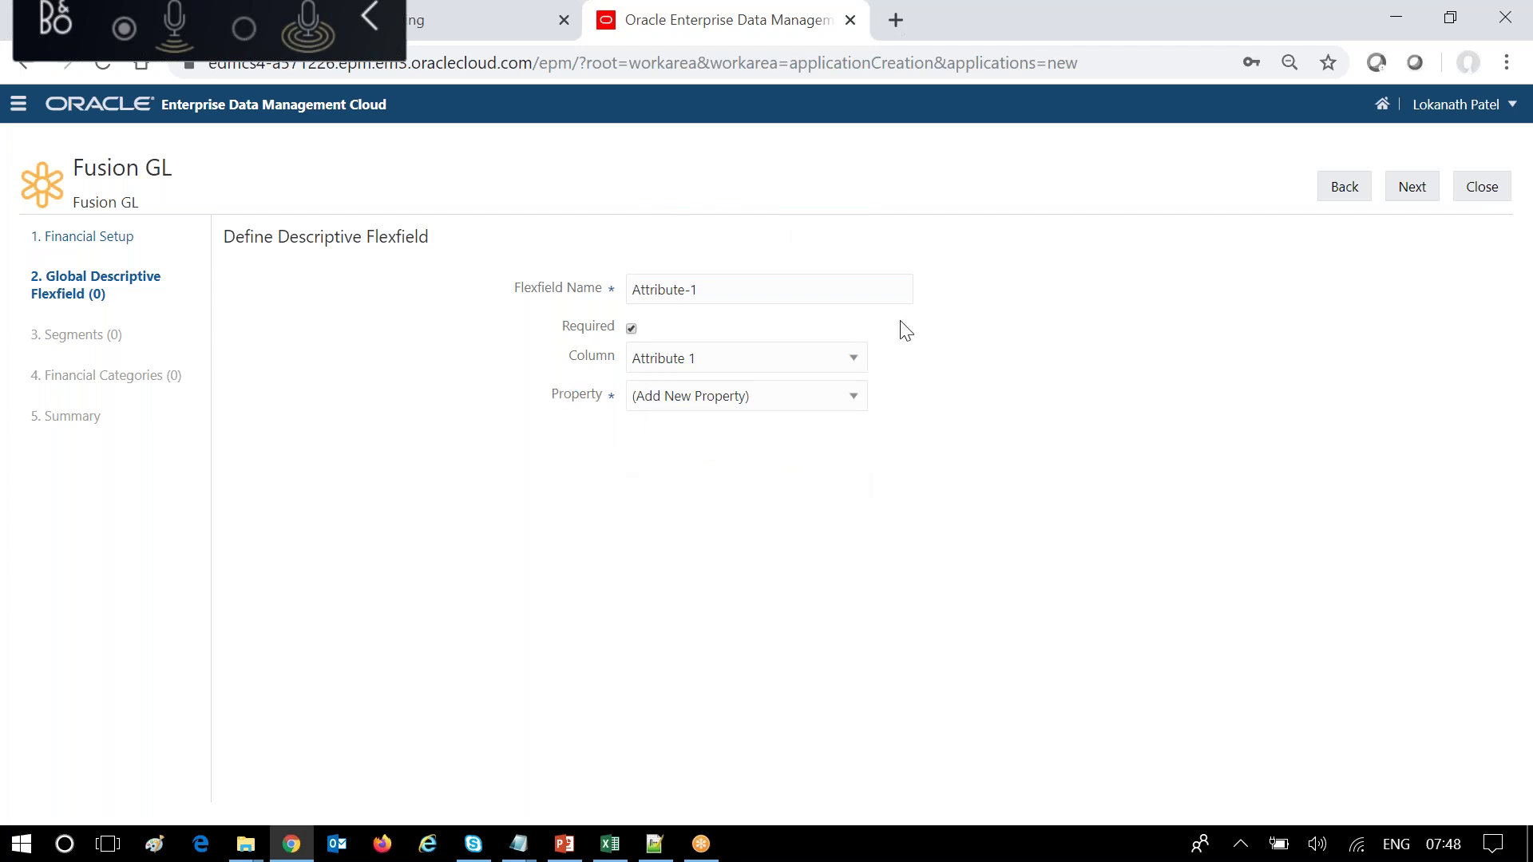
click(856, 399)
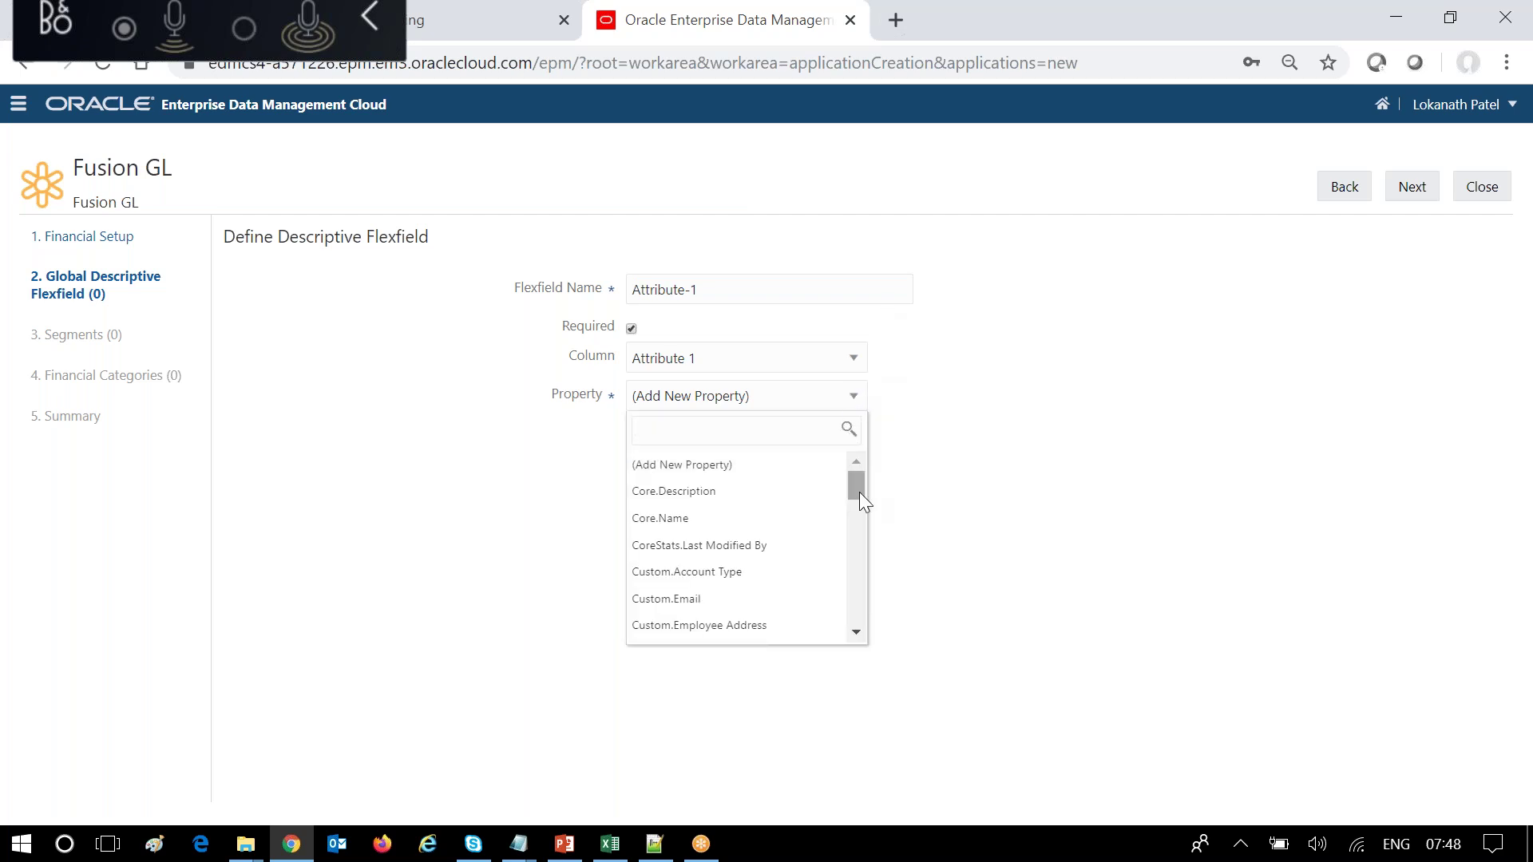
drag(864, 630, 859, 472)
click(737, 470)
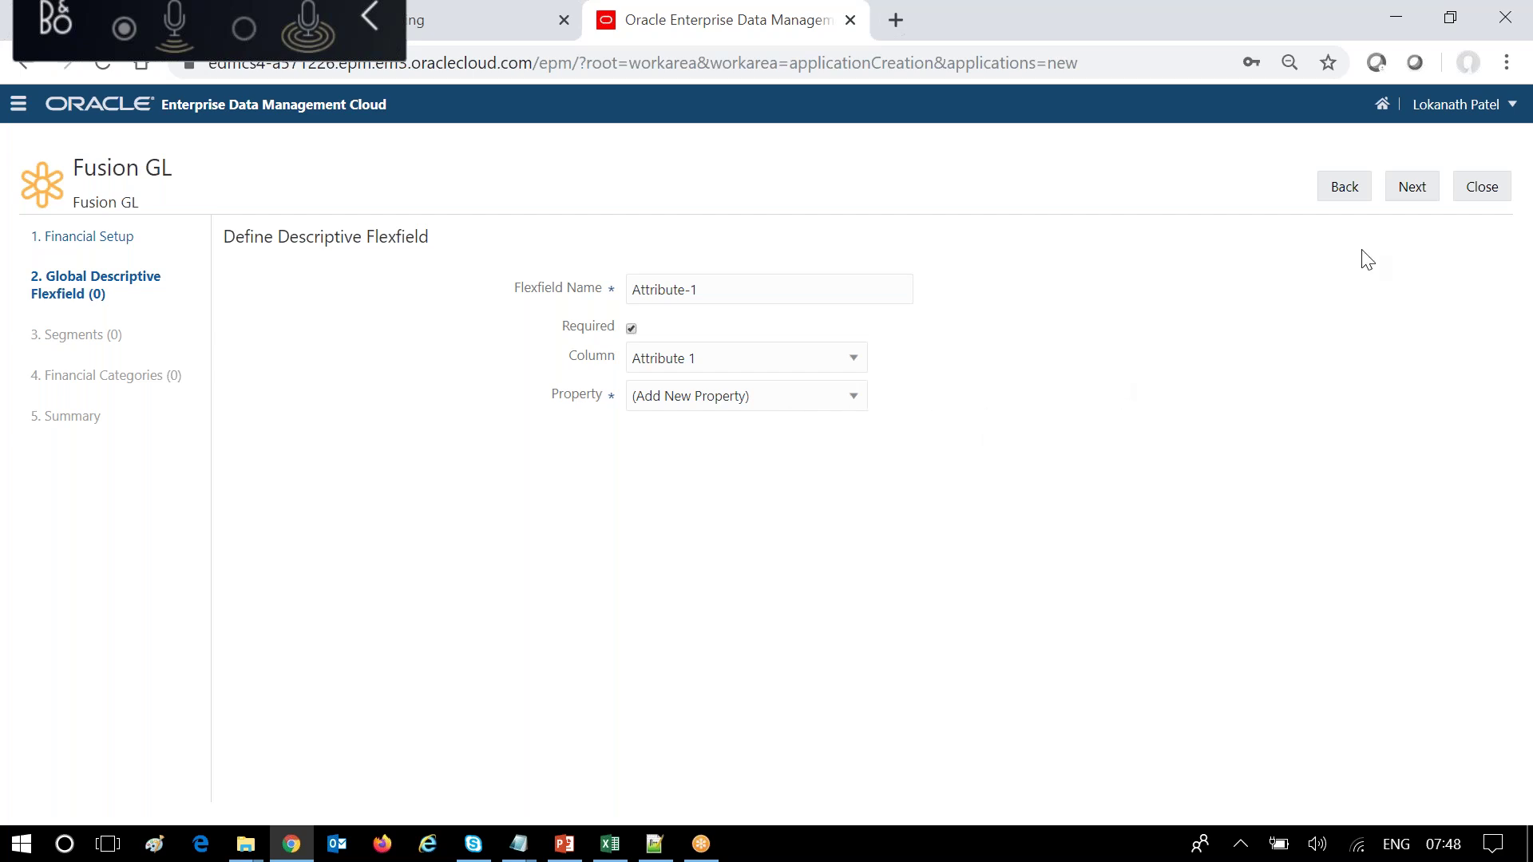
Create property DFF Attribute-1 with description 'Attribute1', accepting default parameters.
click(1410, 201)
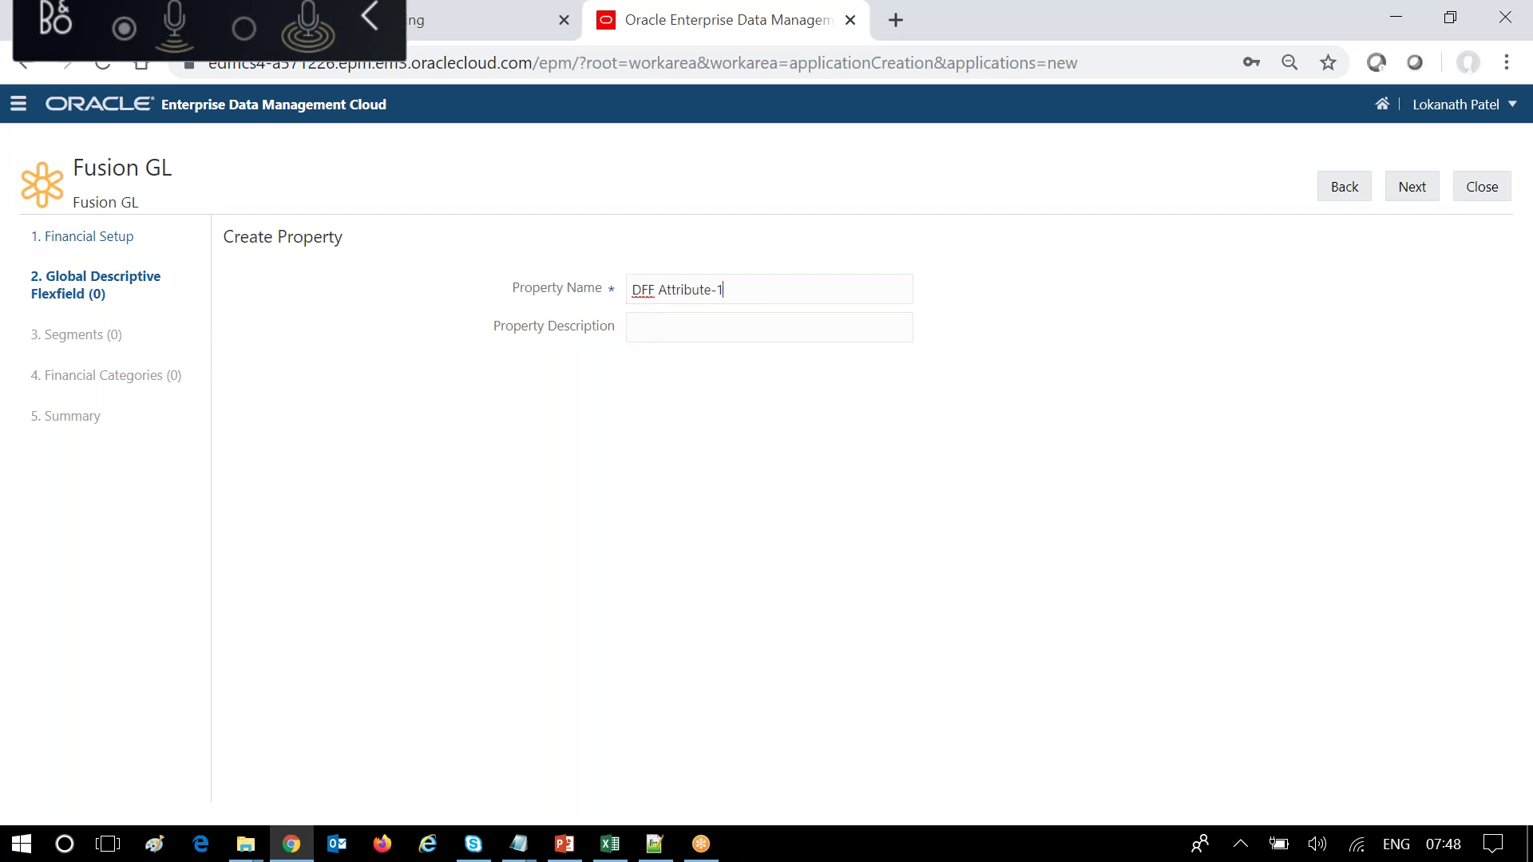
drag(658, 289, 727, 288)
drag(656, 285, 627, 289)
click(663, 329)
text(Attribute1)
click(1413, 189)
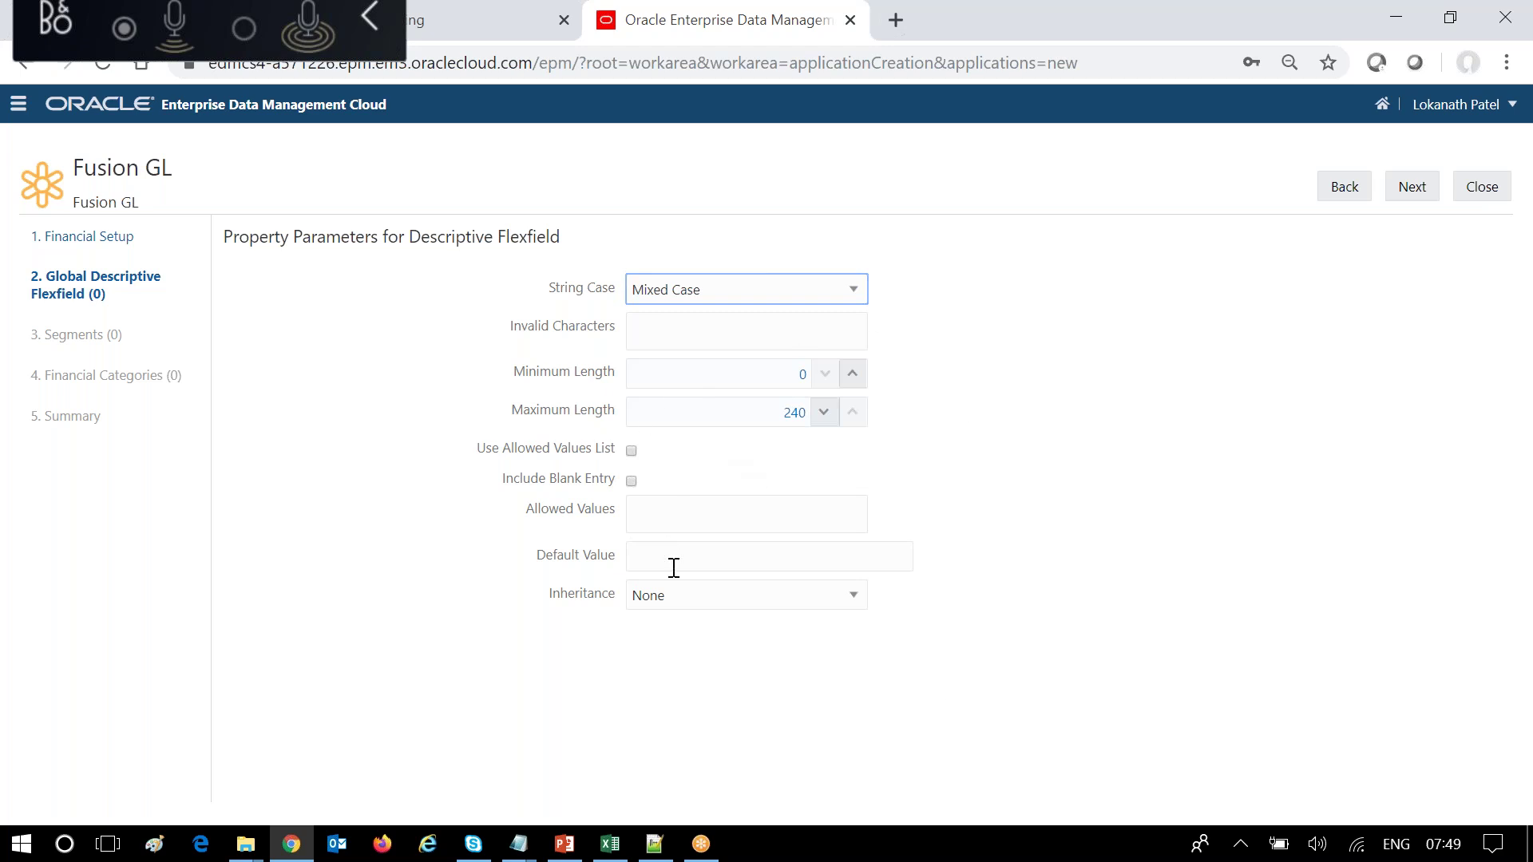
click(1410, 192)
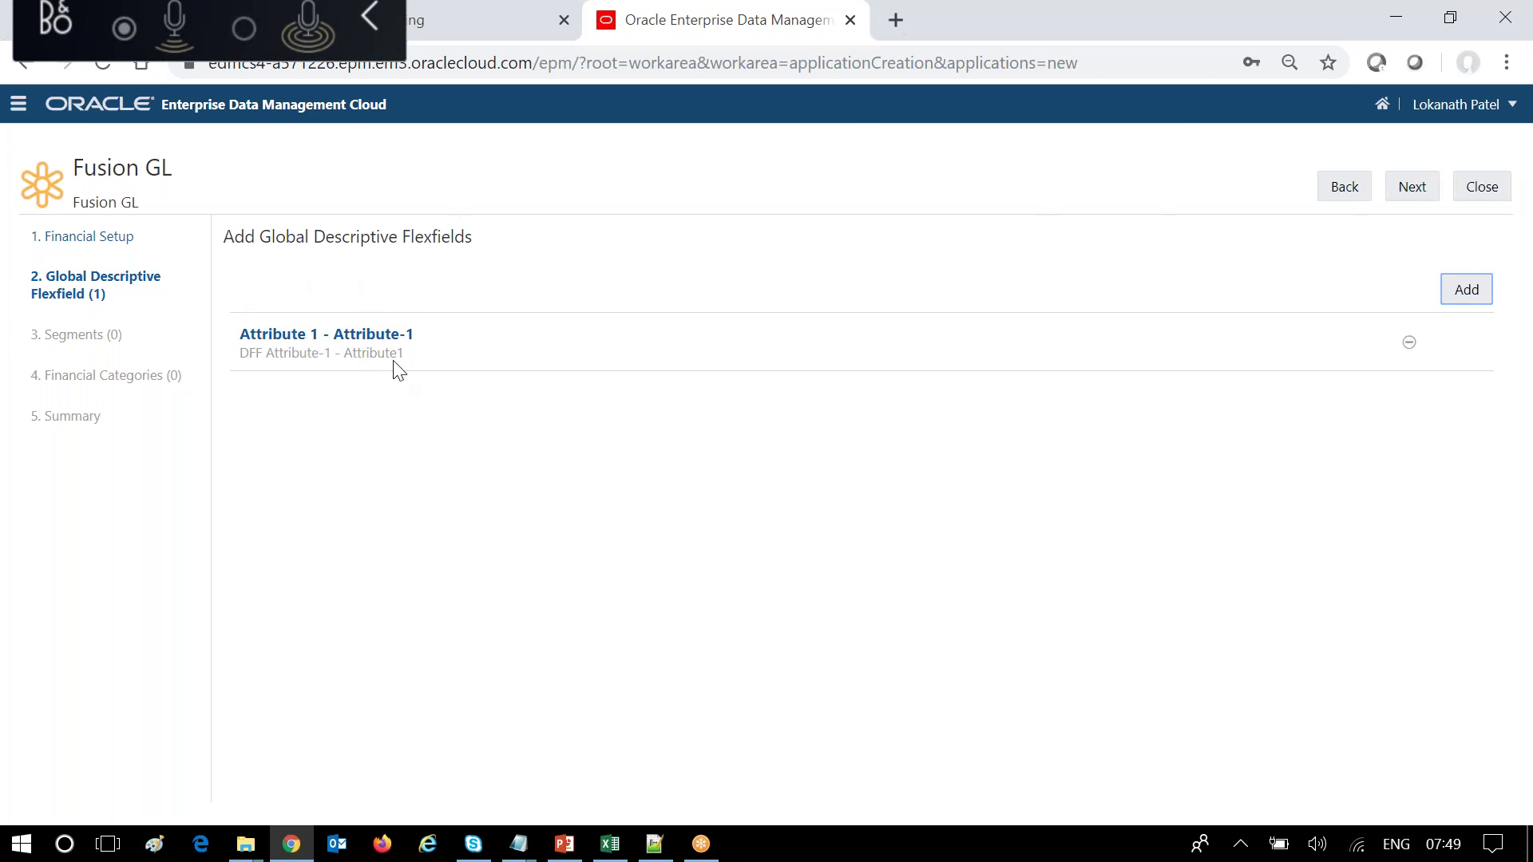
Add a required flexfield on column Attribute 5, named 'Attiribute-3'.
click(1477, 291)
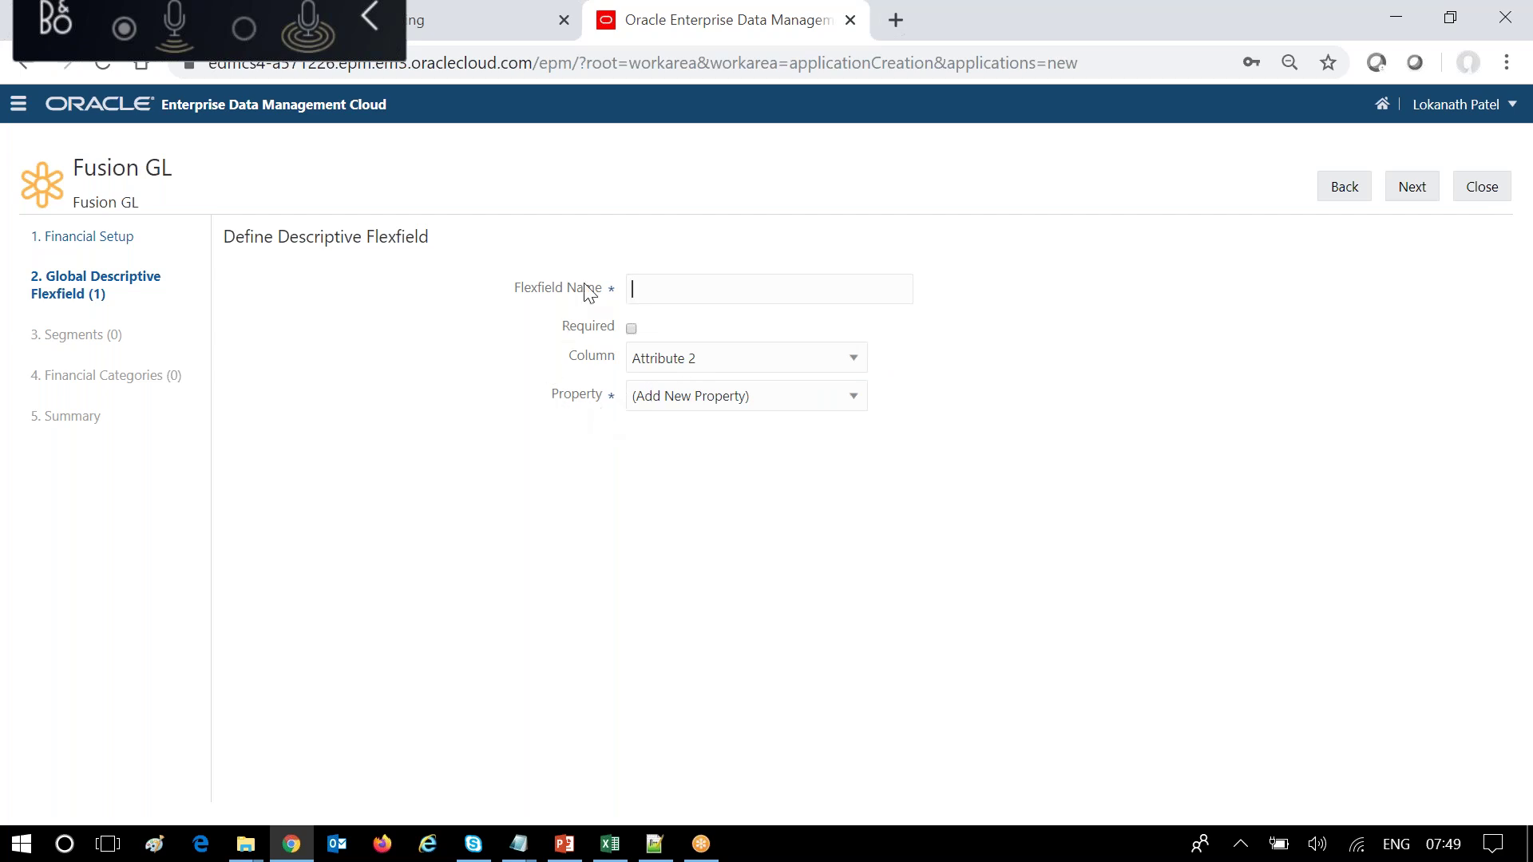
click(852, 363)
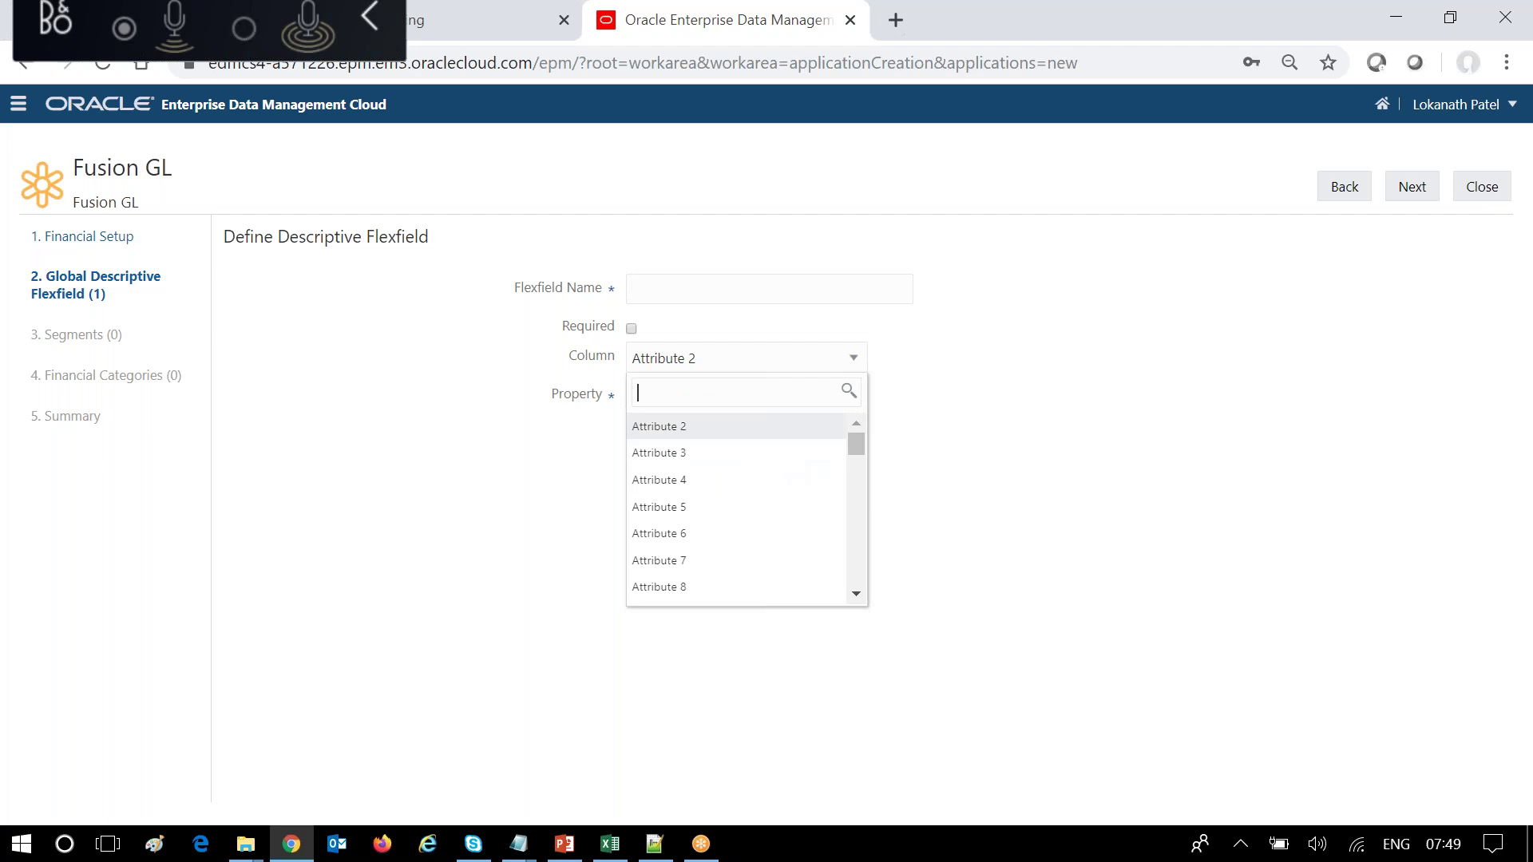
drag(859, 467, 860, 432)
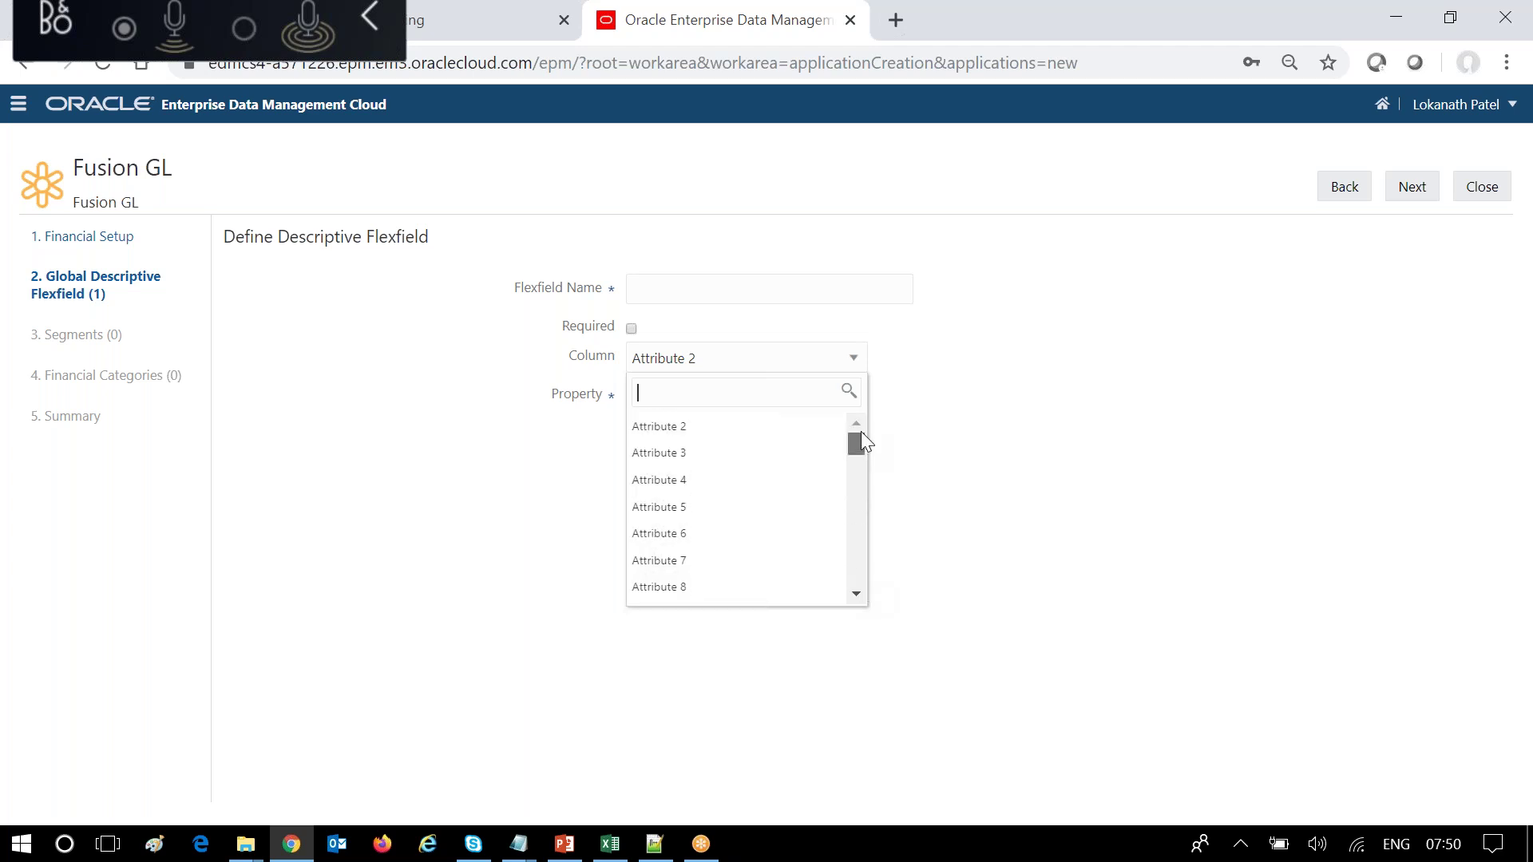
click(719, 520)
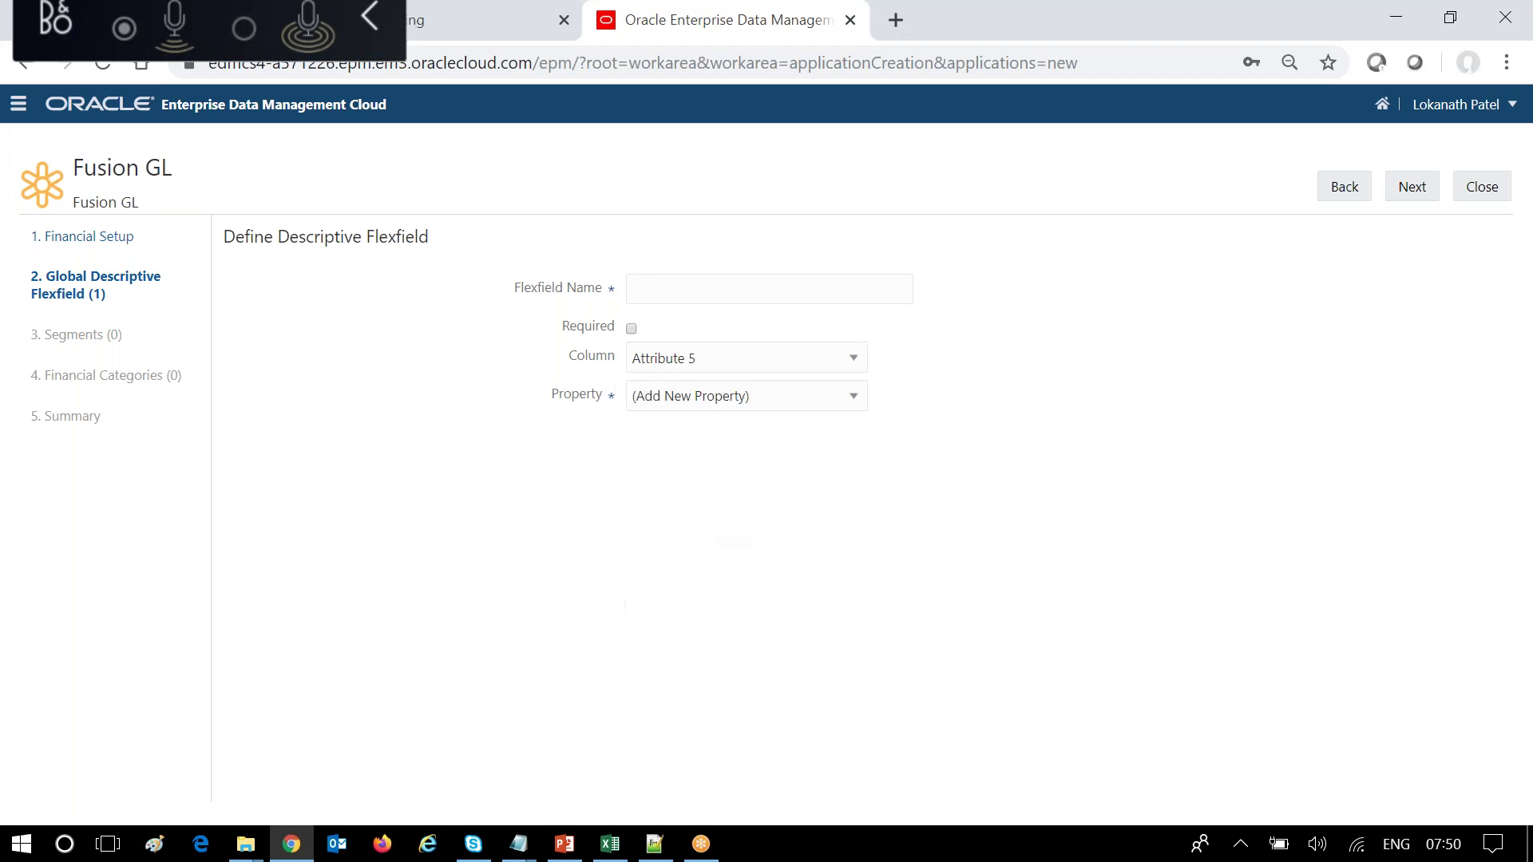
click(671, 282)
text(A)
text(ttirib)
text(ute)
text(-3)
click(631, 328)
Create its new property with description 'Attr5', accept defaults, and proceed to Segments.
click(1405, 189)
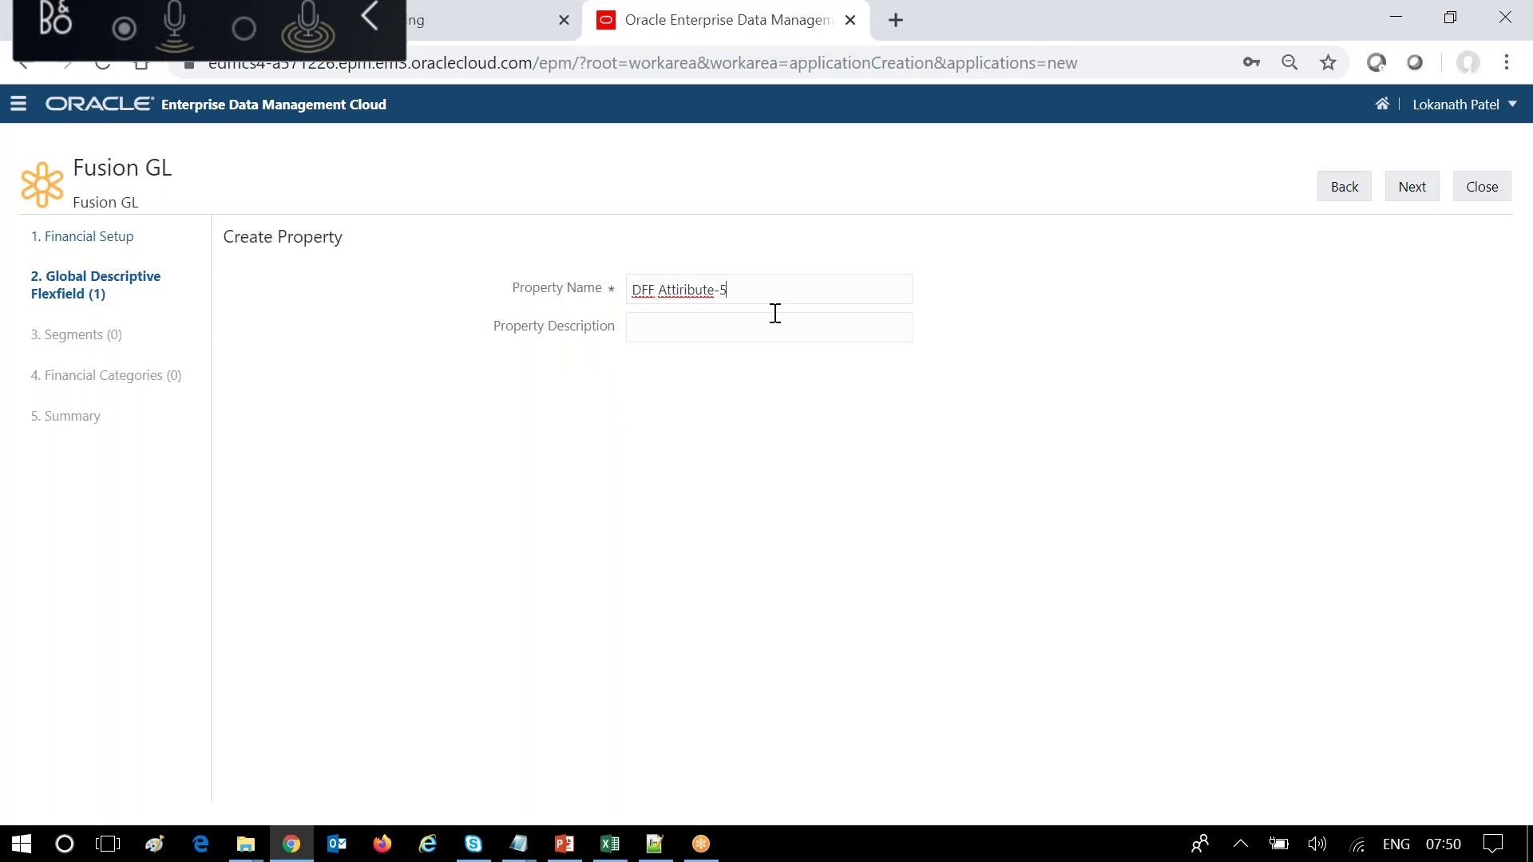
click(708, 325)
text(Attr5)
click(1418, 194)
click(1418, 194)
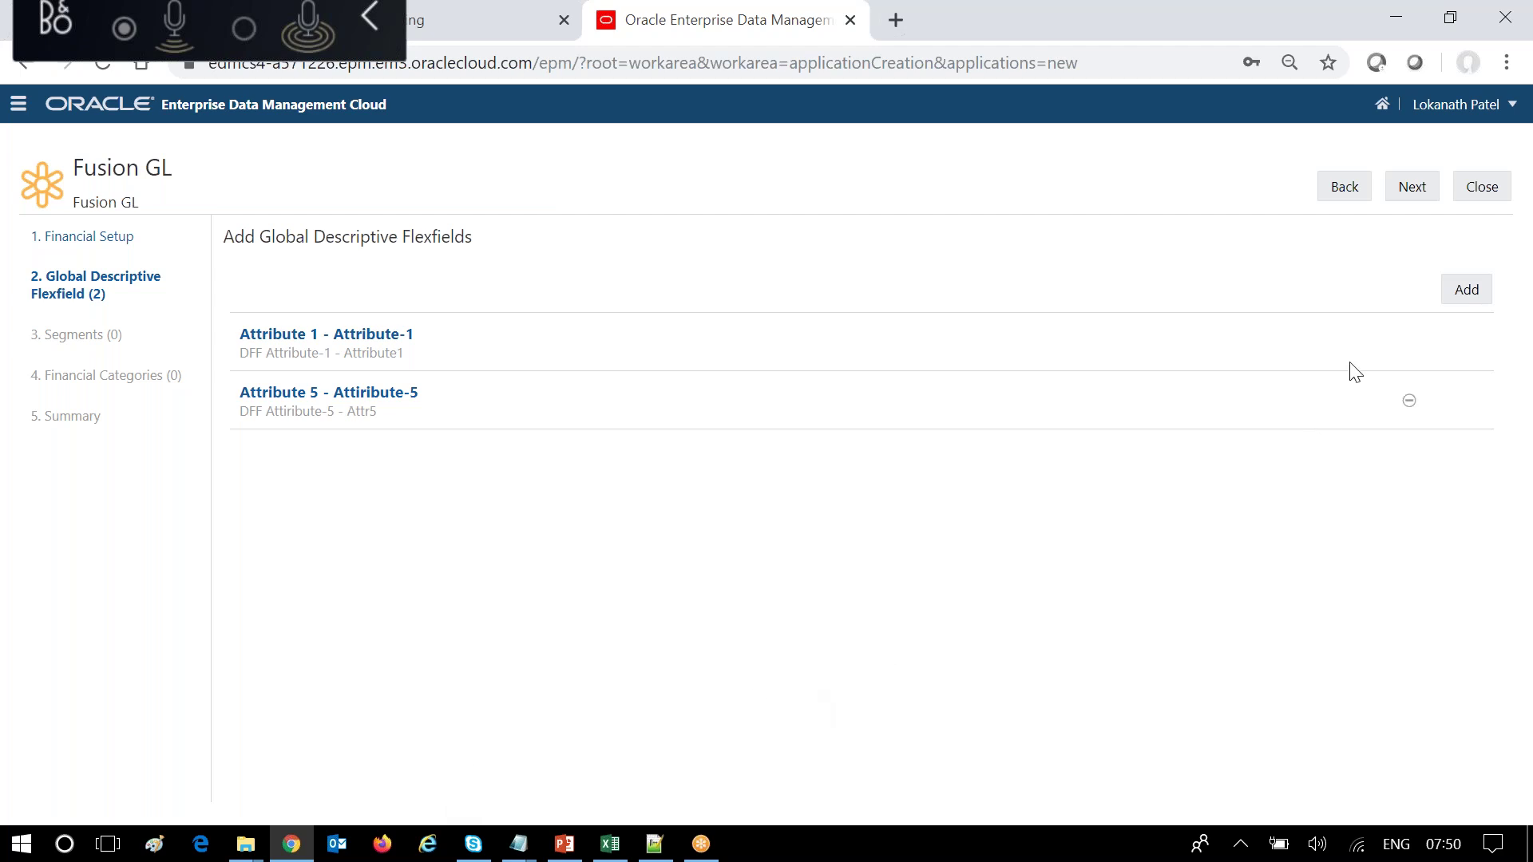
click(1421, 190)
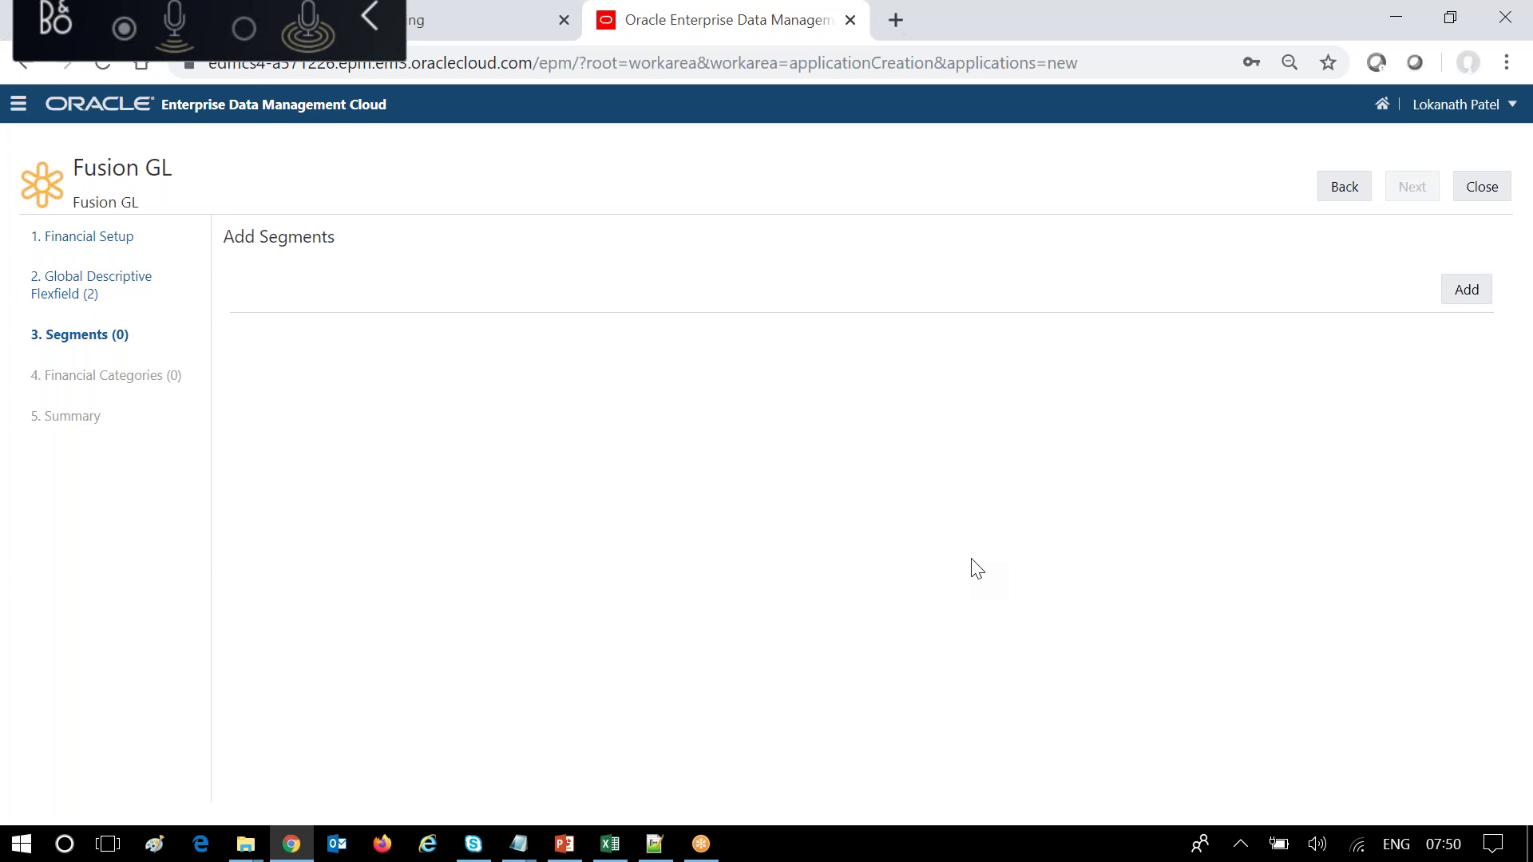
Open a blank Segment Information form for a new segment.
click(1464, 299)
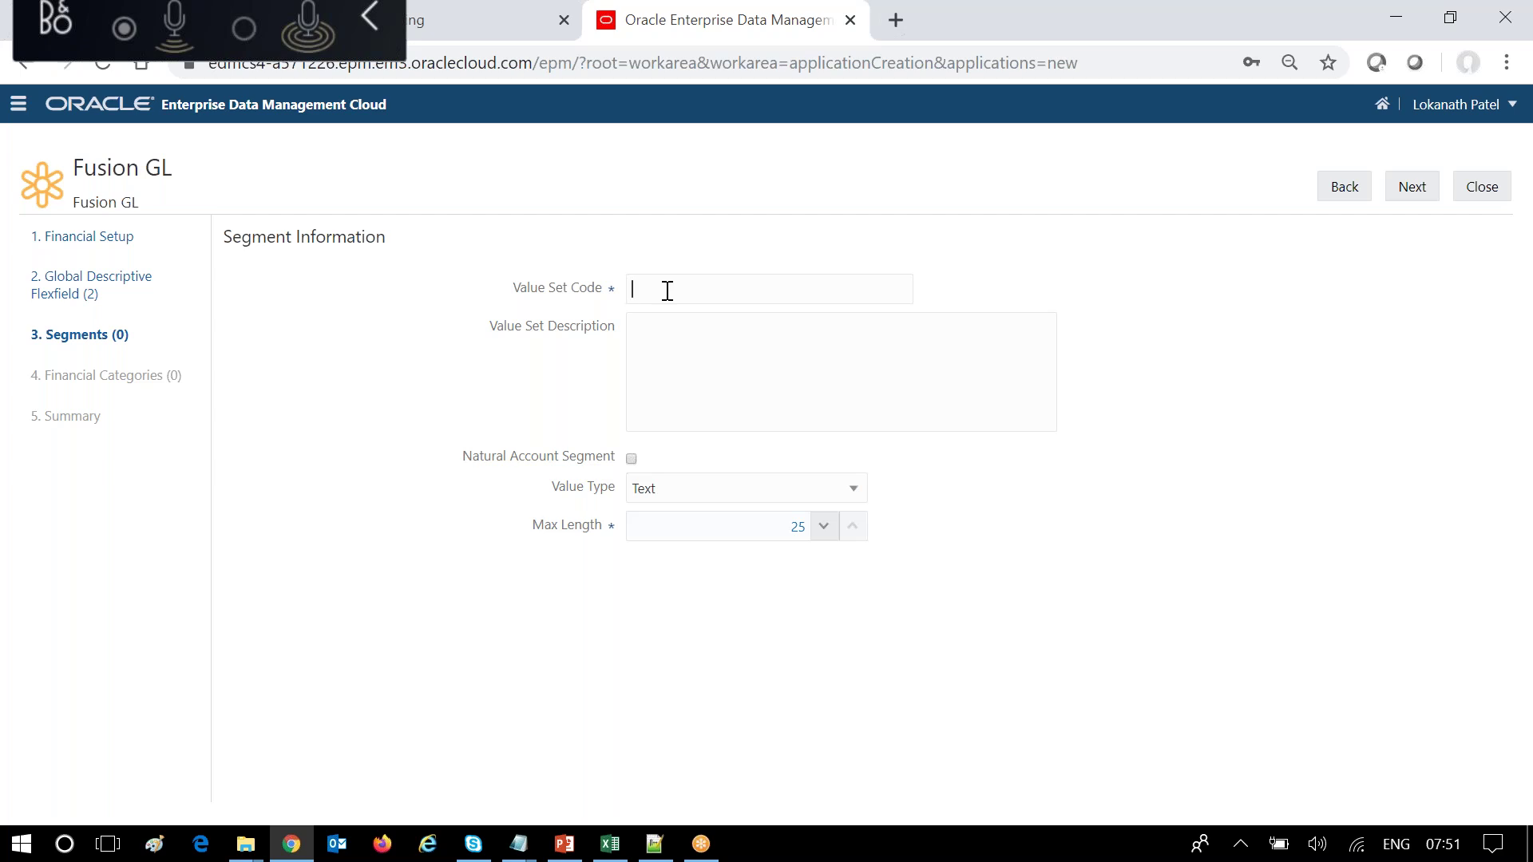
Unzip Affiliate_notree into Class10 with WinZip and open the extracted GlSegmentValuesInterface file.
click(247, 845)
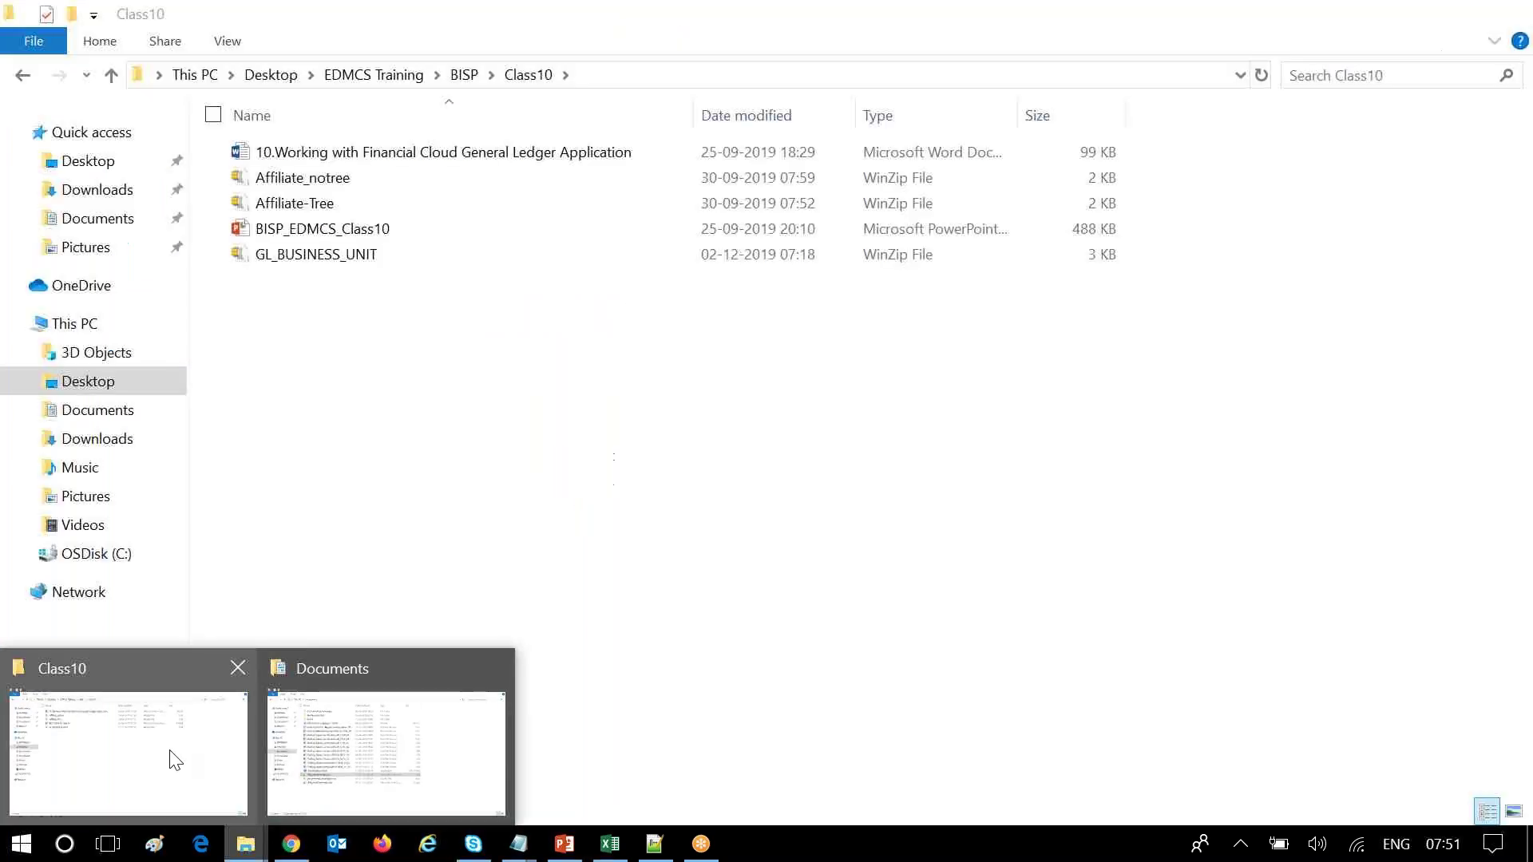
click(171, 759)
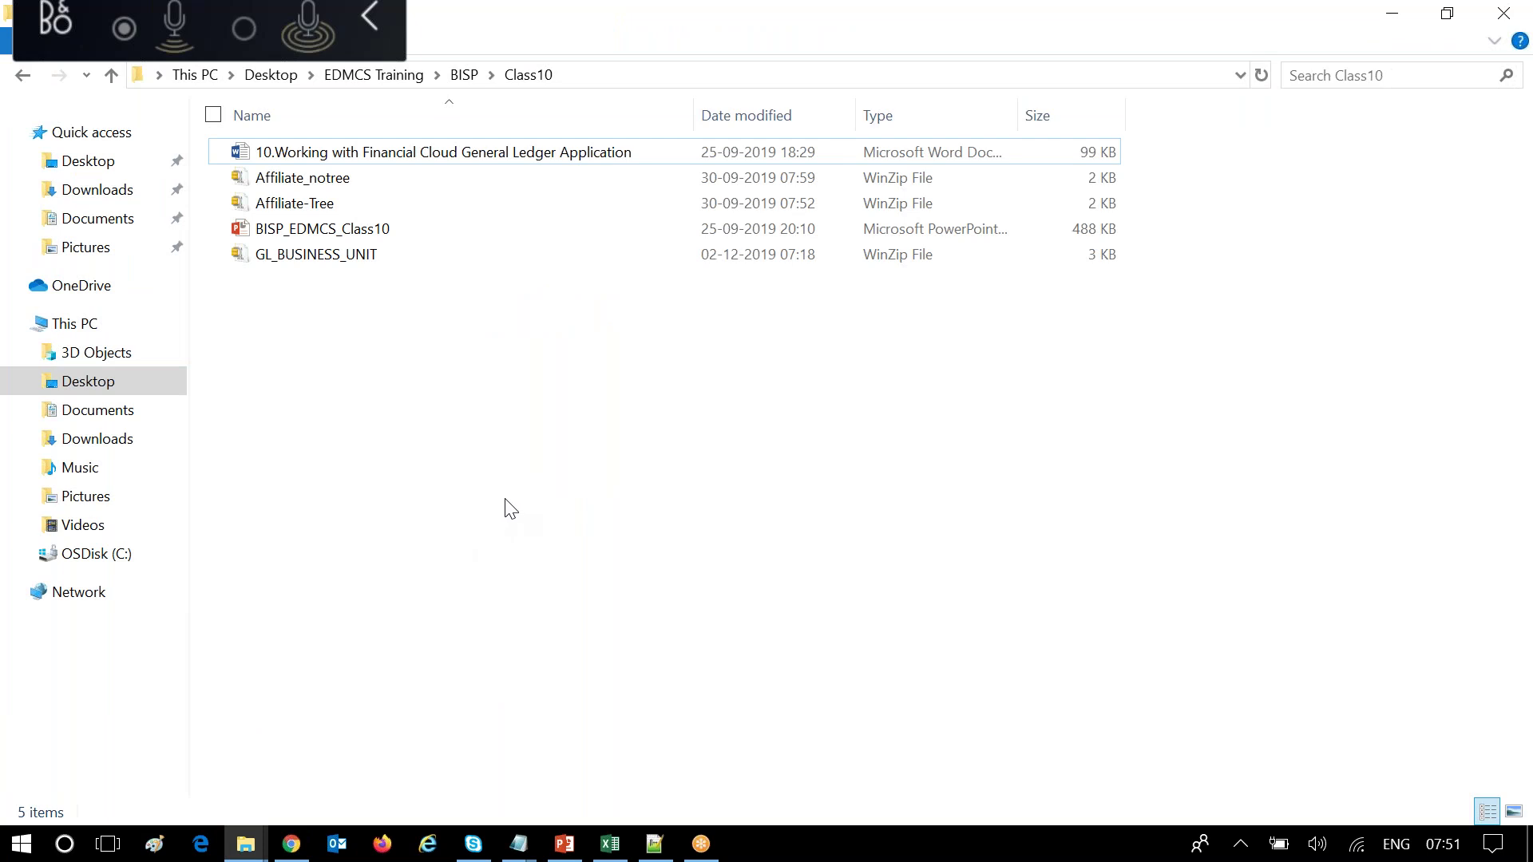
right_click(322, 174)
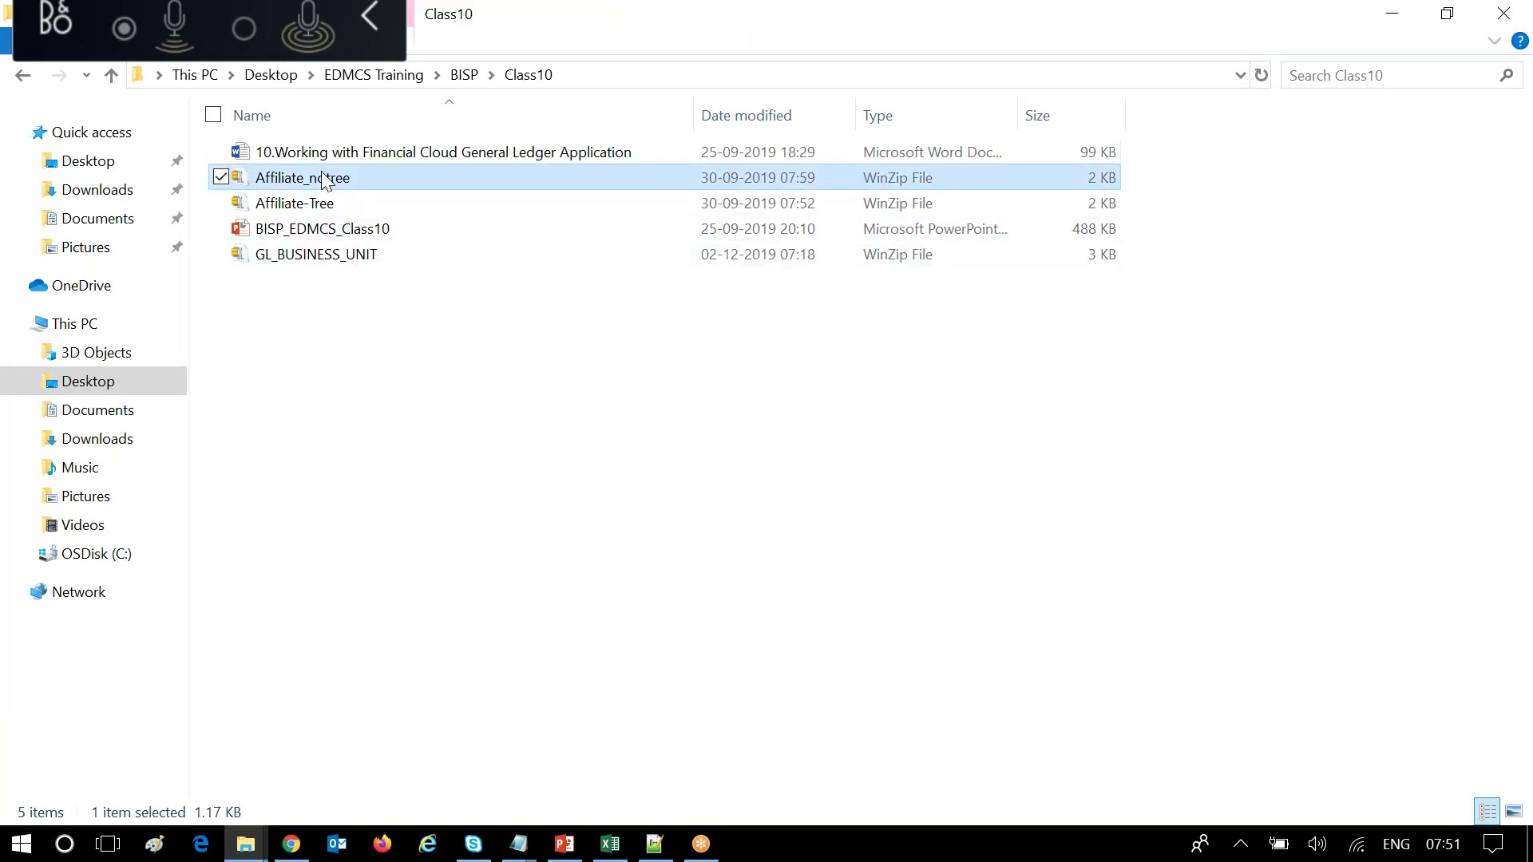
mouse_move(240, 356)
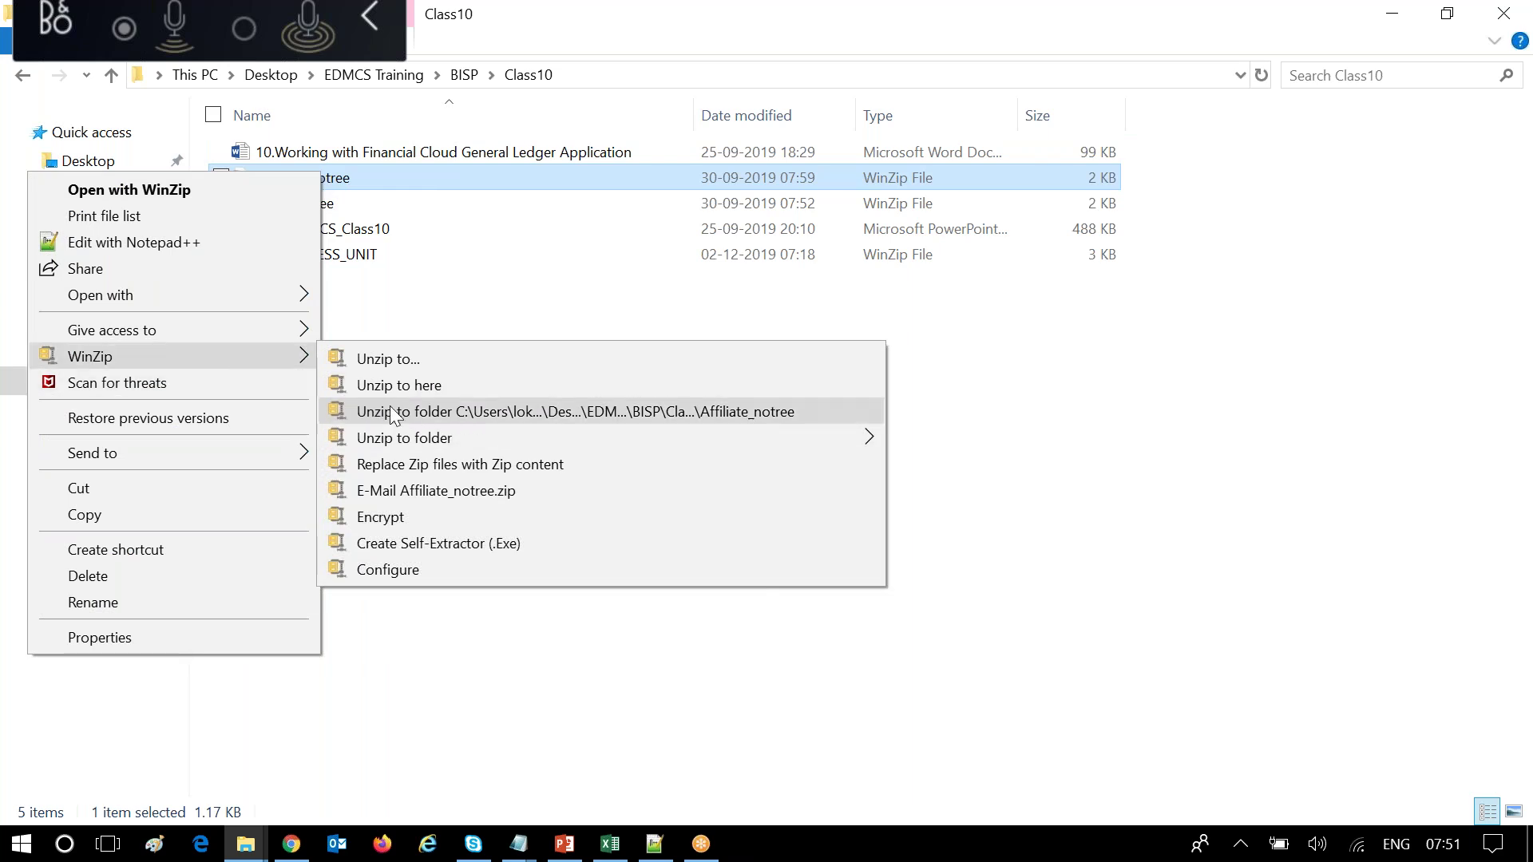
click(387, 386)
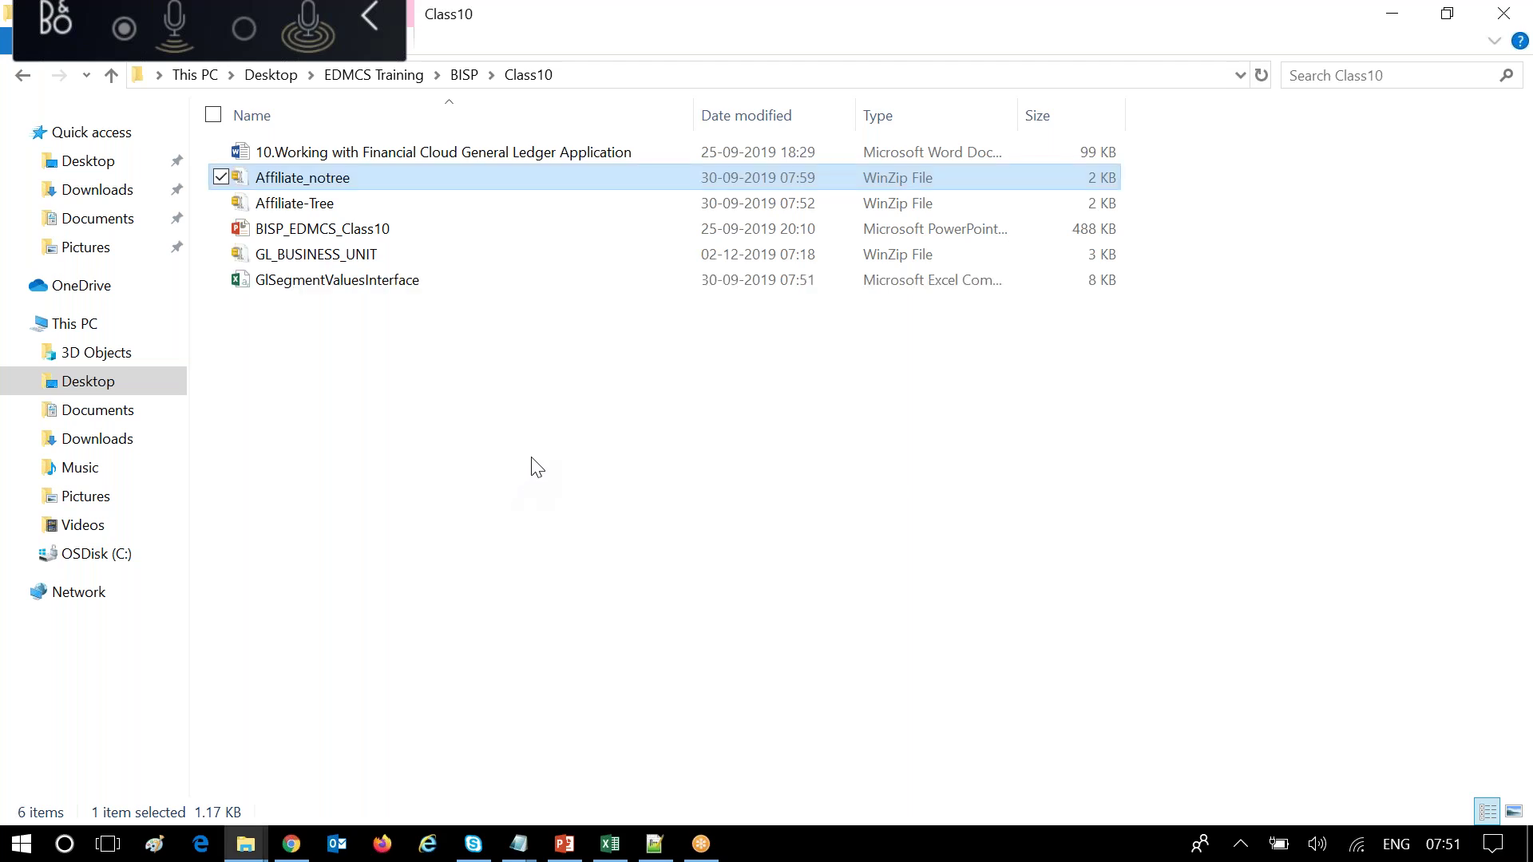
click(379, 287)
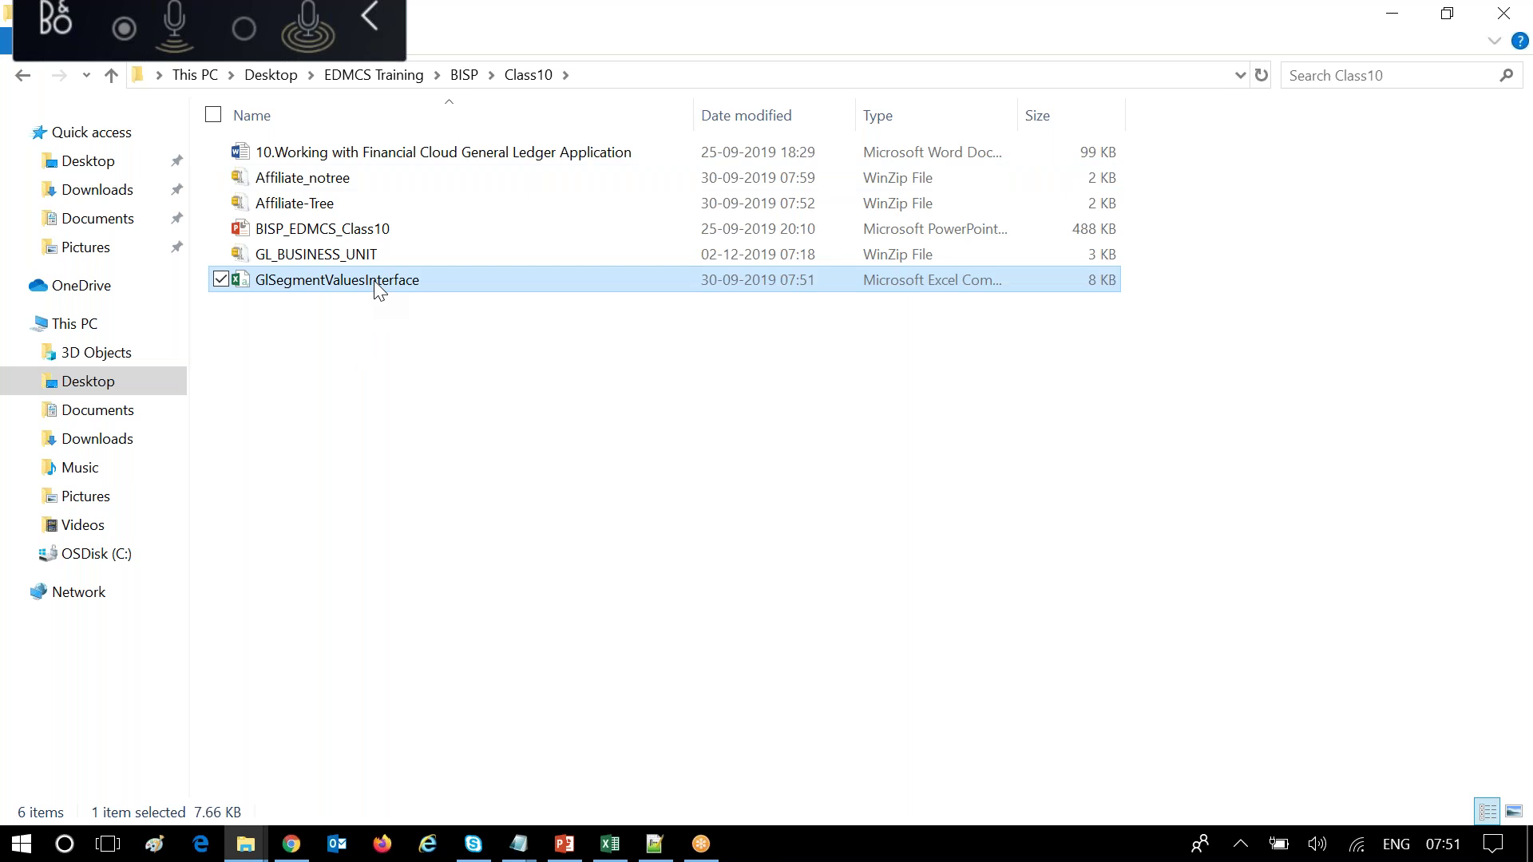
double_click(378, 288)
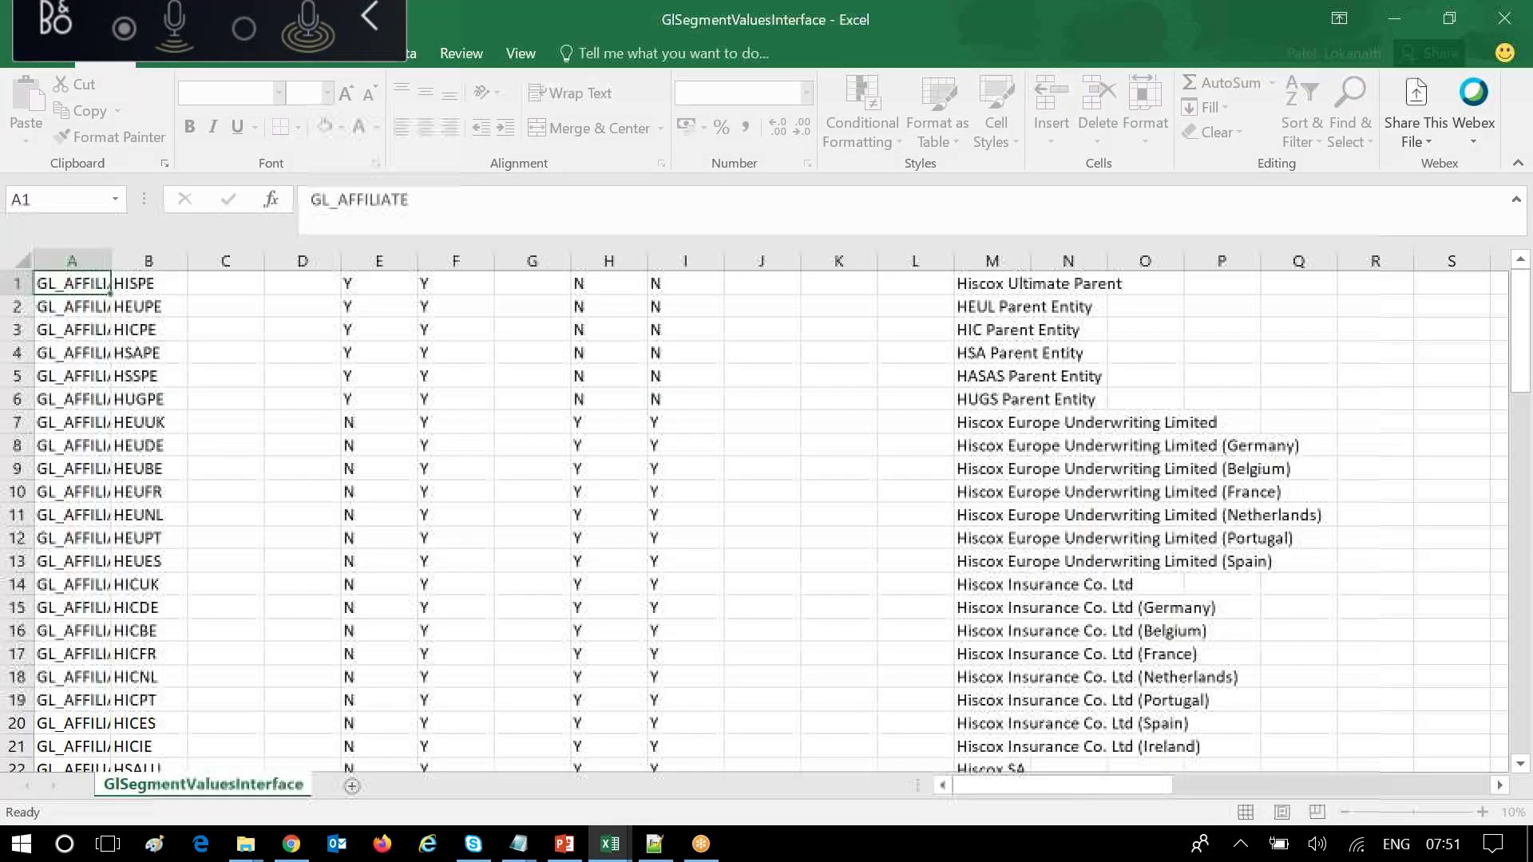
Autofit column M and copy the GL_AFFILIATE code from cell A1 for the browser form.
click(408, 400)
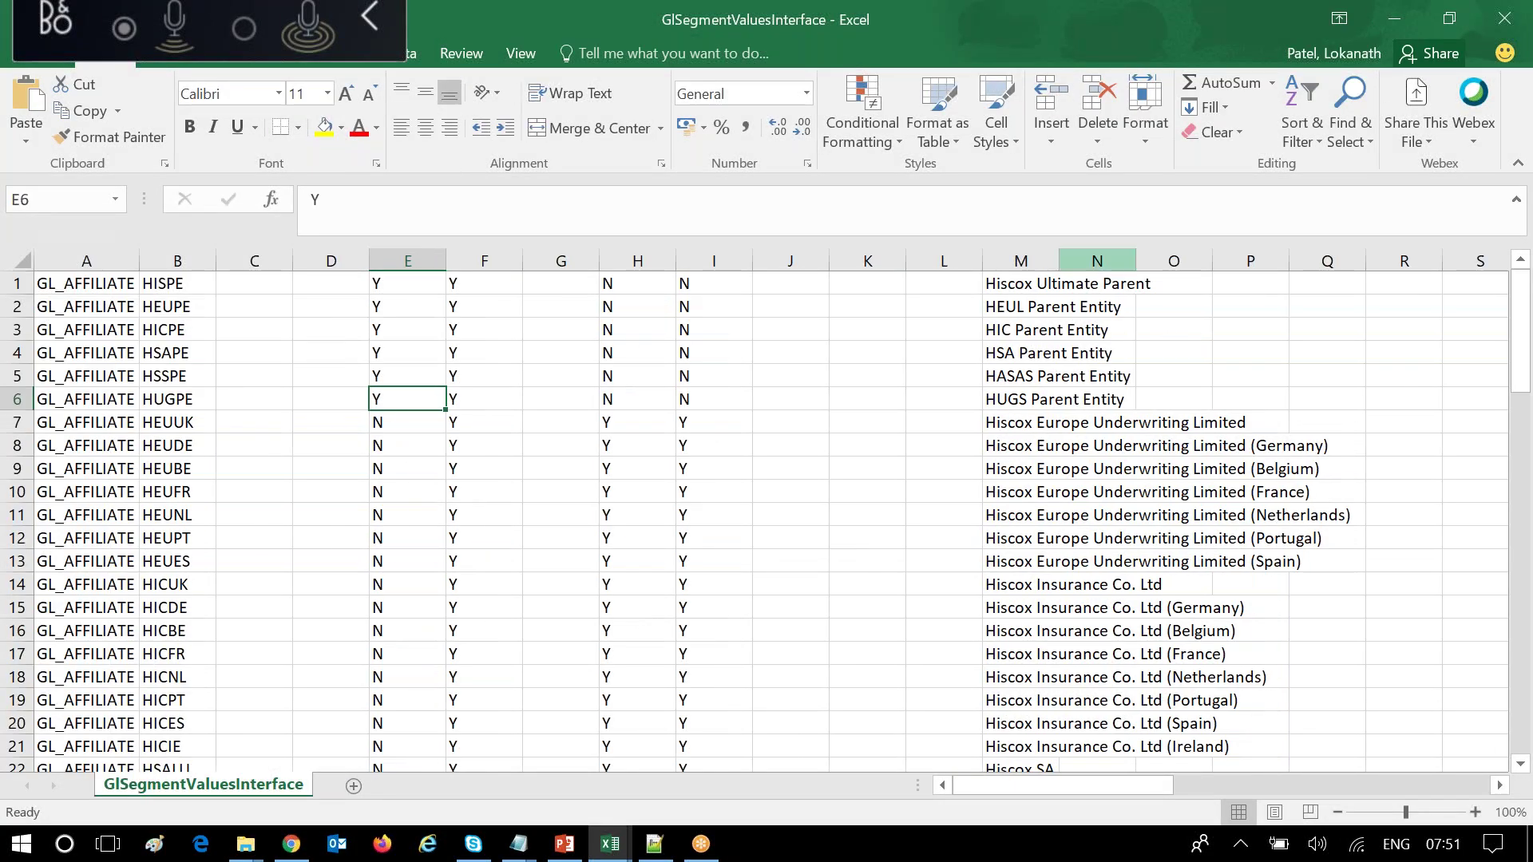
double_click(1059, 261)
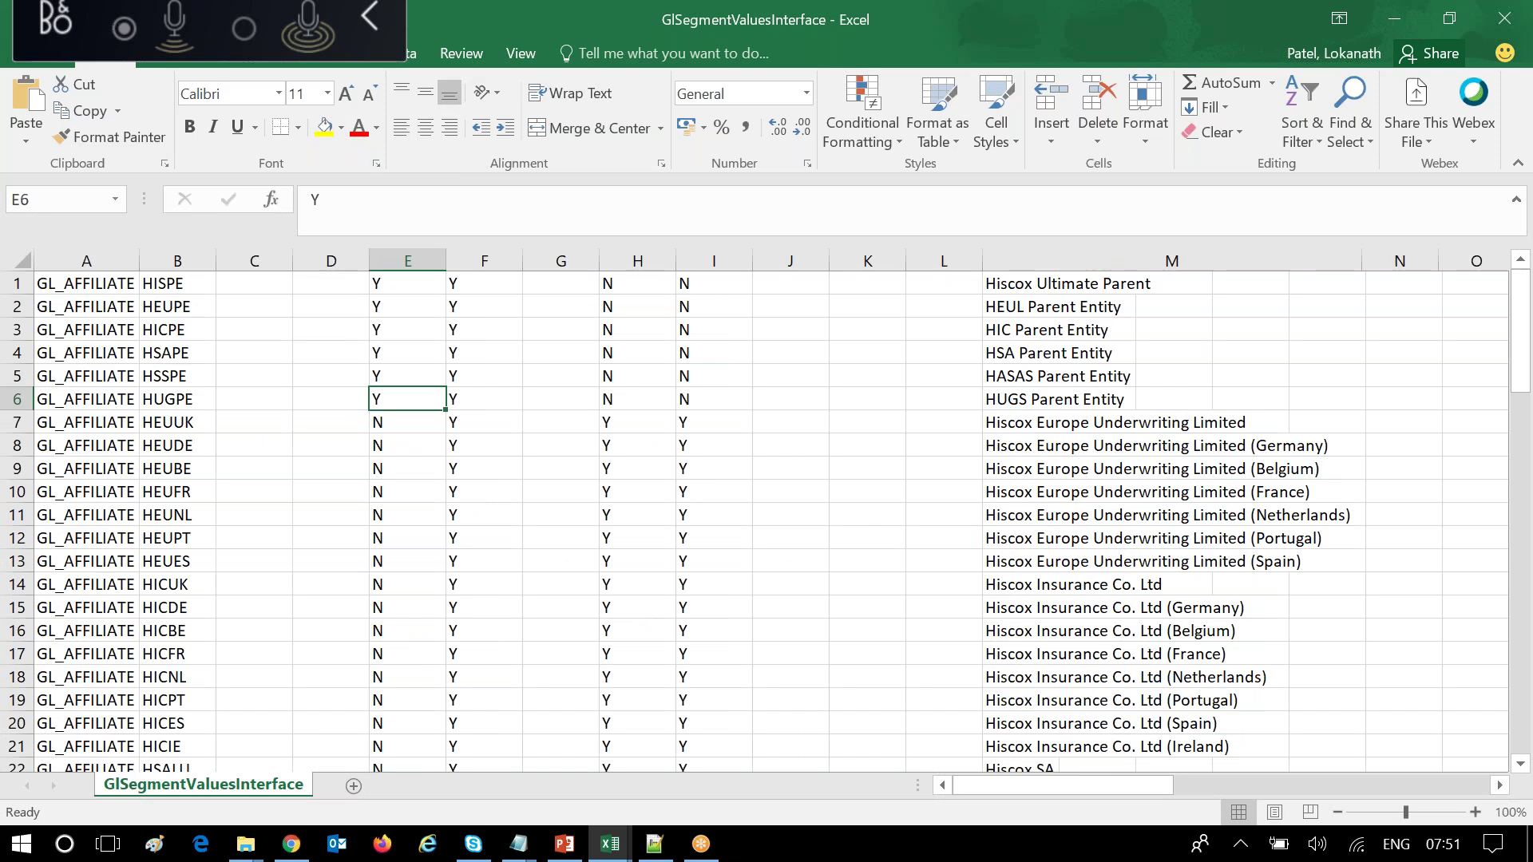
click(106, 286)
drag(426, 206, 285, 206)
key(ctrl+c)
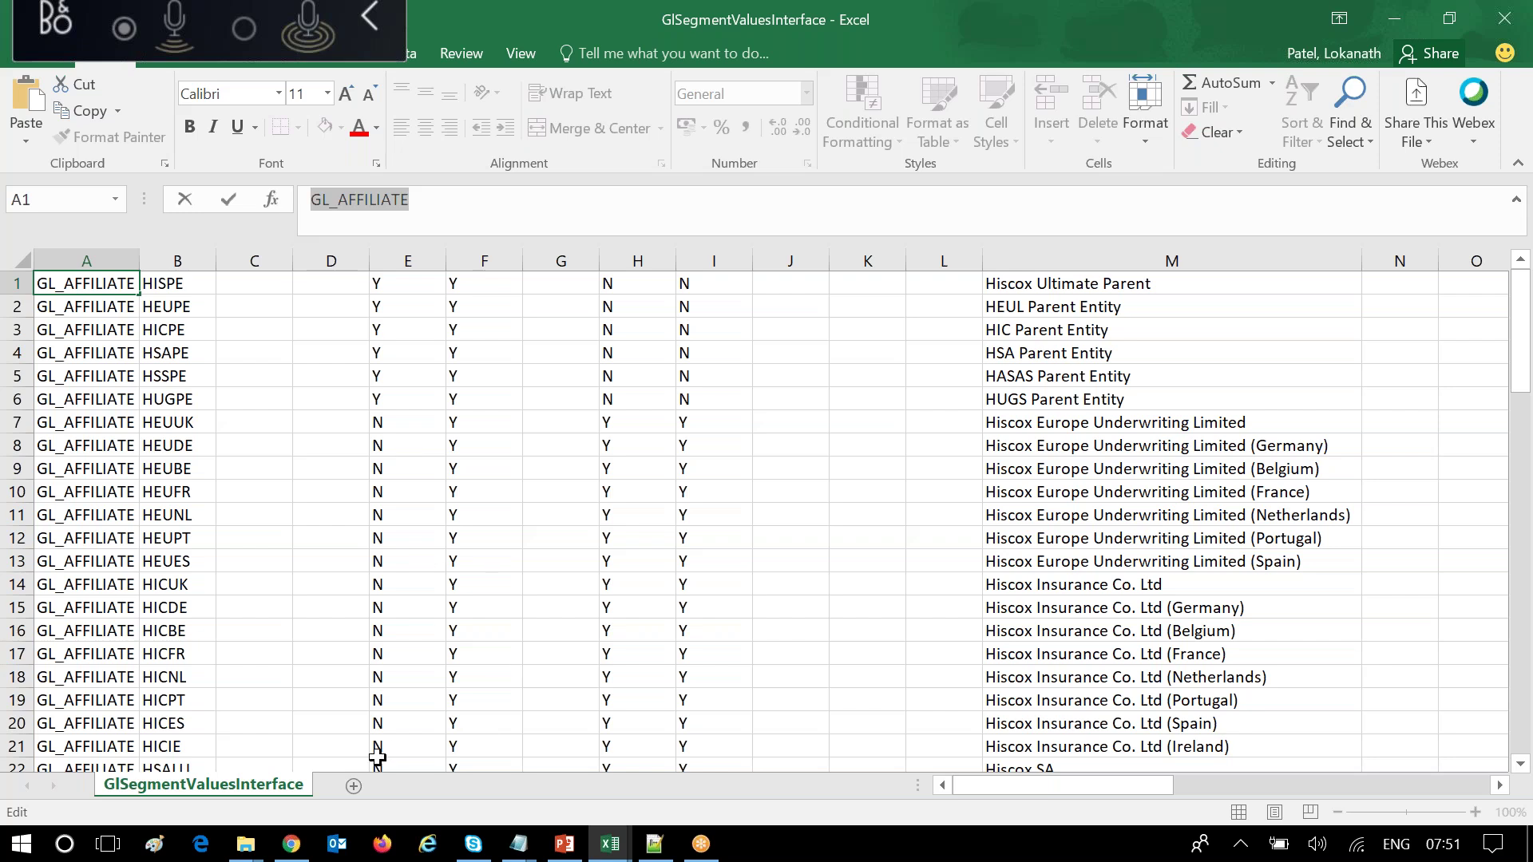
click(291, 844)
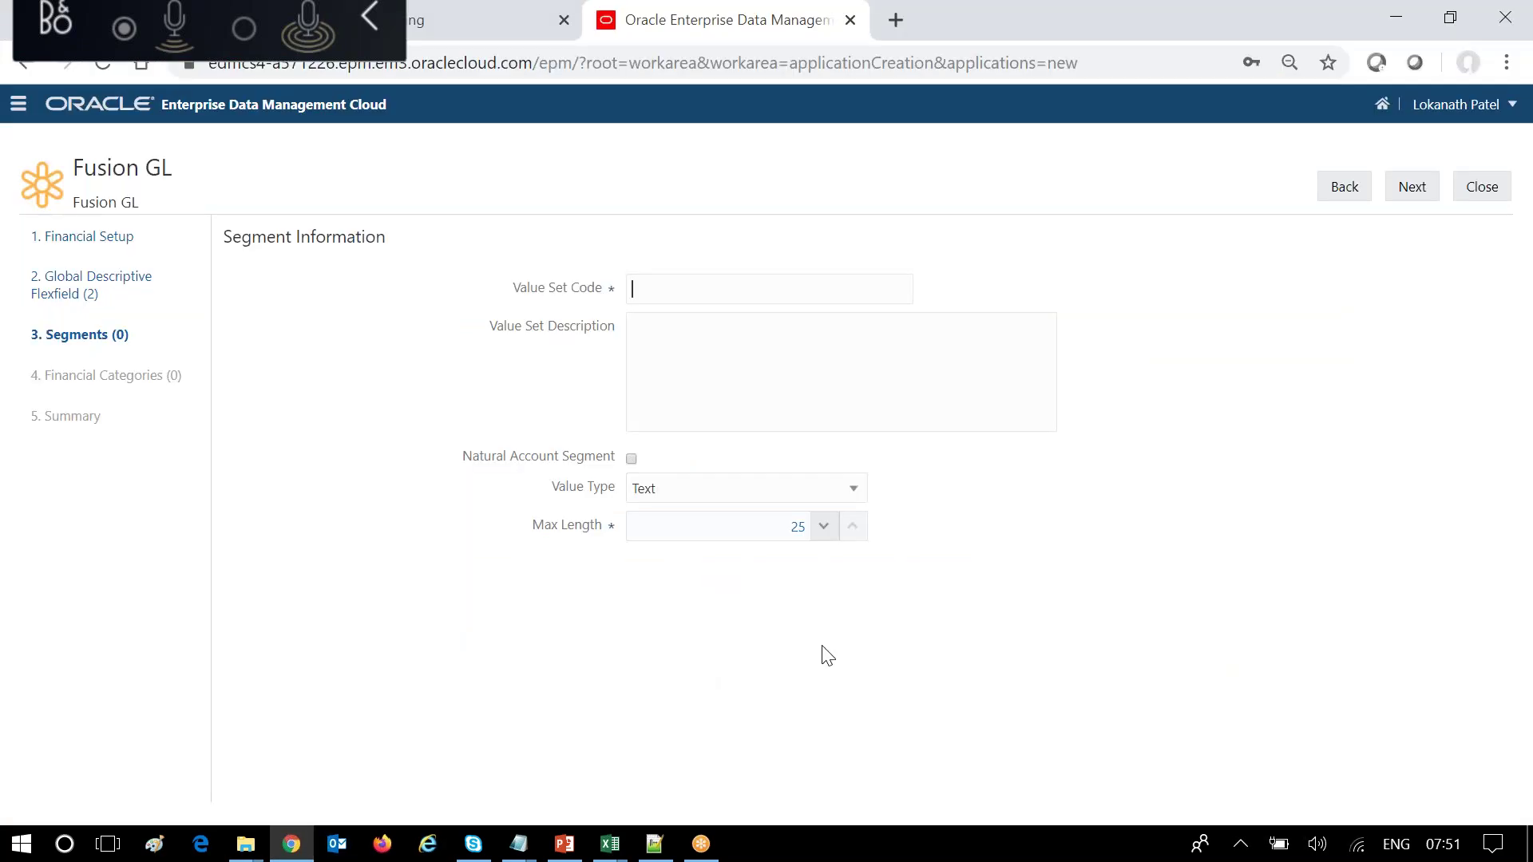
Paste GL_AFFILIATE as both the value set code and the description.
key(ctrl+v)
click(754, 349)
key(ctrl+v)
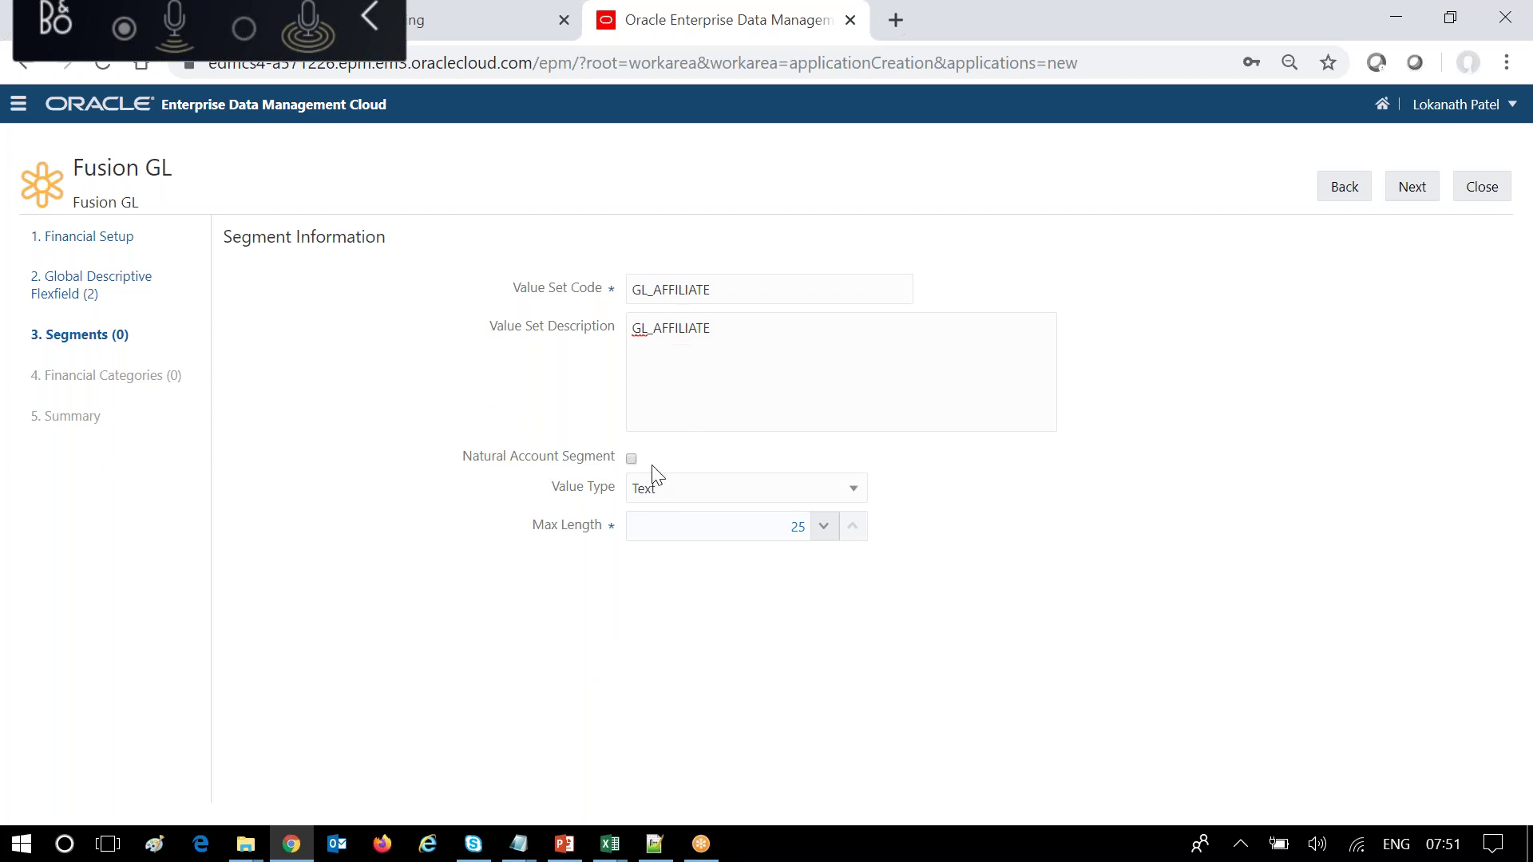
Set the value type to Numeric and change the maximum length from 25 to 5.
click(858, 498)
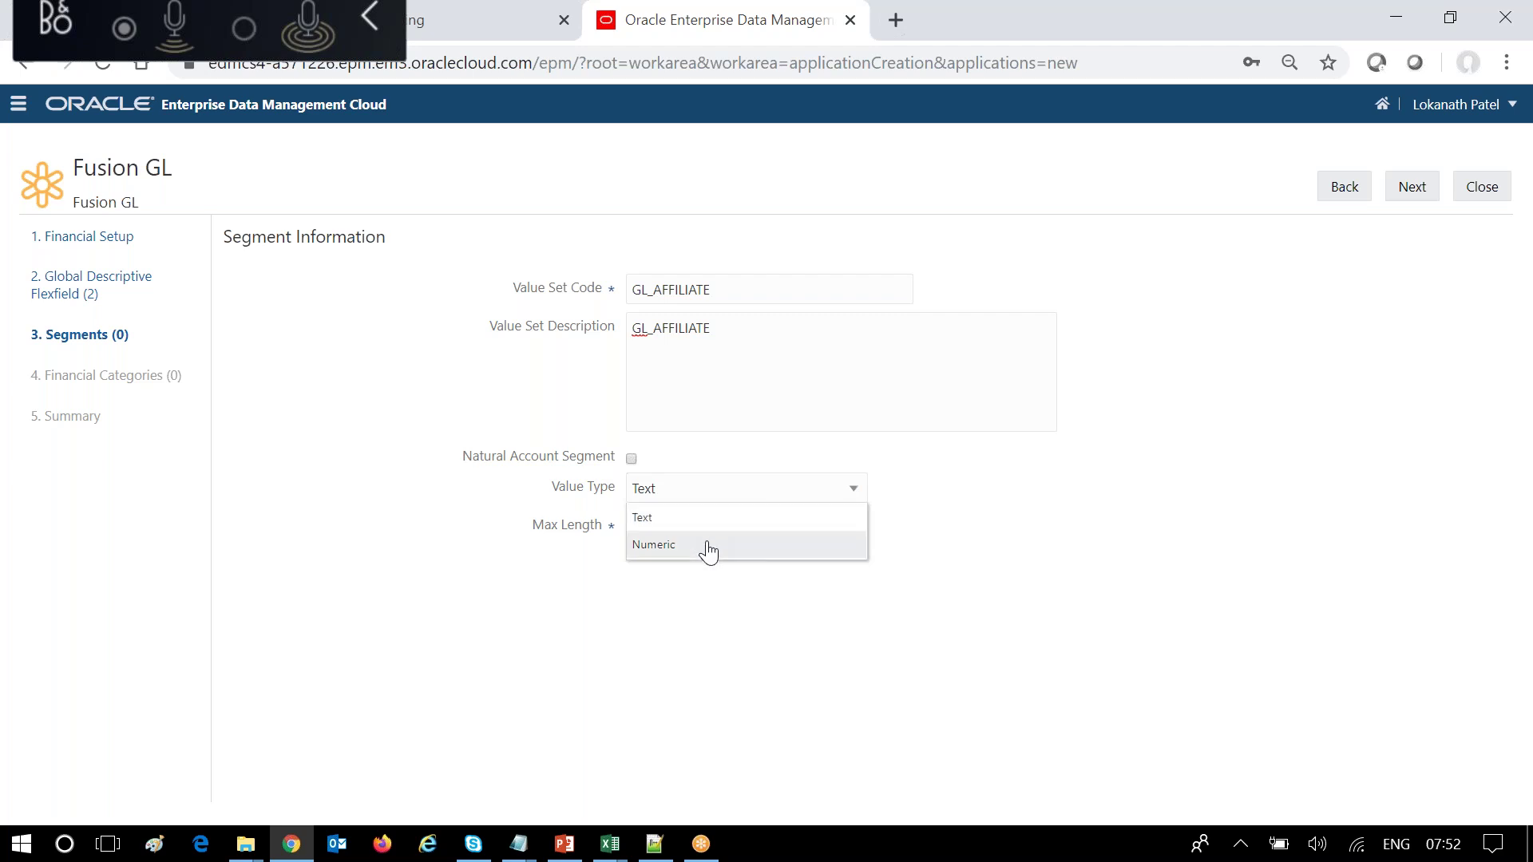
click(704, 547)
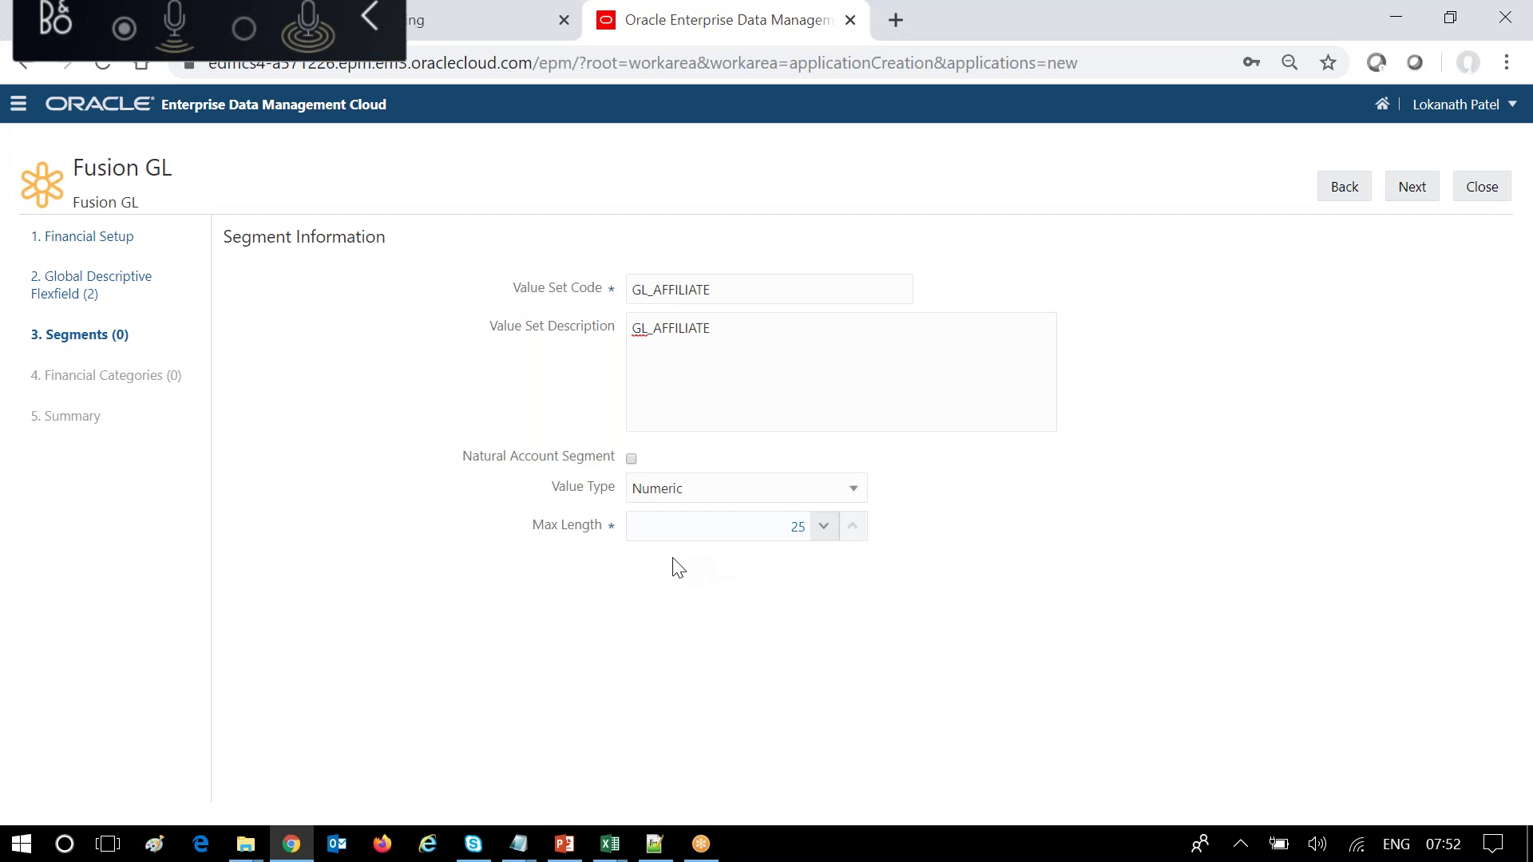
click(795, 524)
double_click(795, 524)
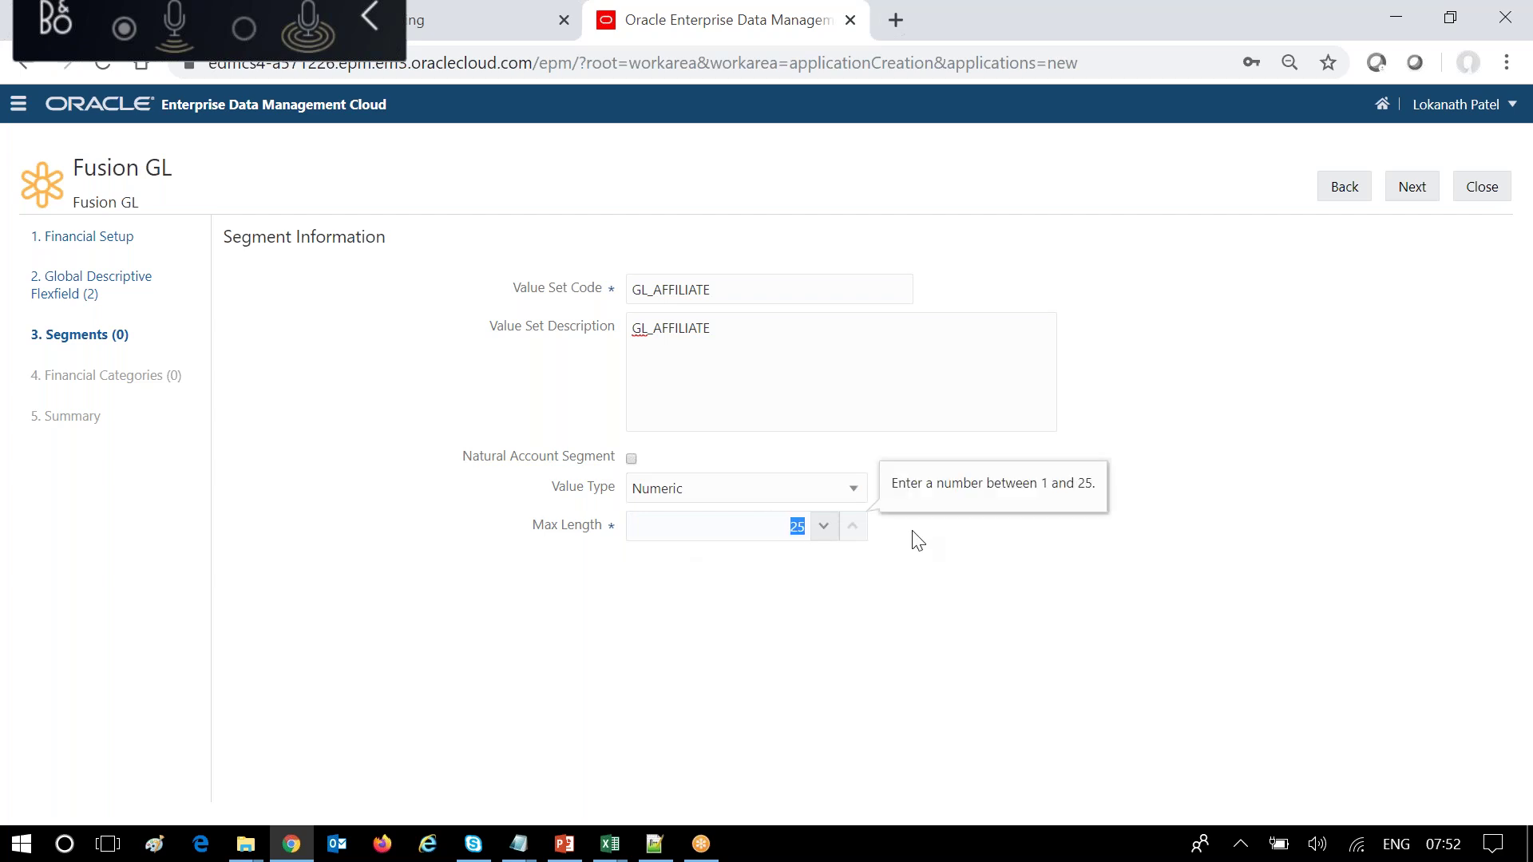
text(5)
Go back and switch GL_AFFILIATE's value type to Text, keeping max length 5, then continue.
click(1414, 196)
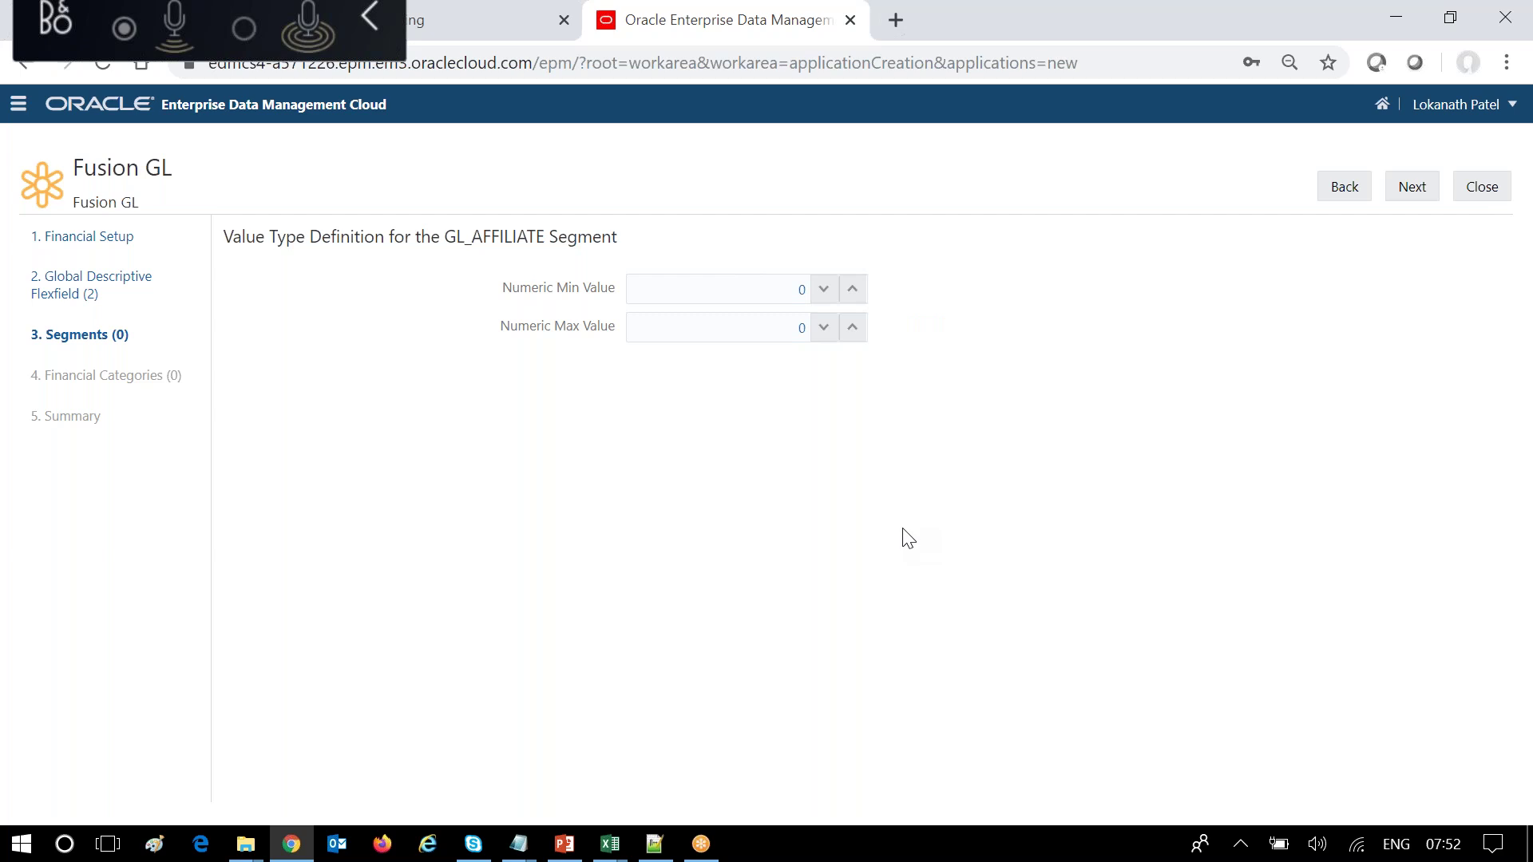
click(1349, 192)
click(852, 493)
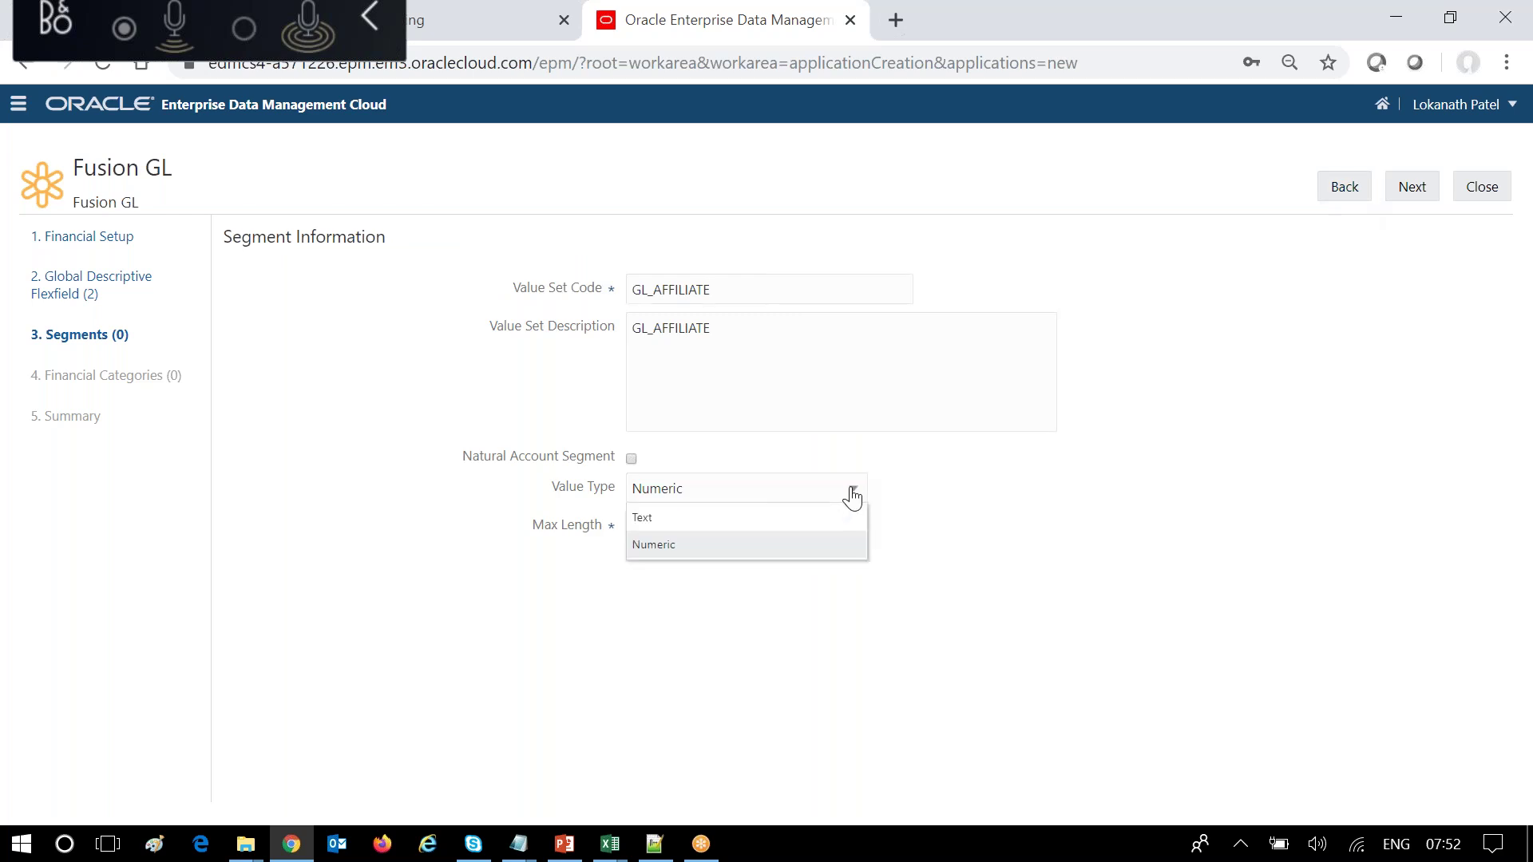
click(742, 519)
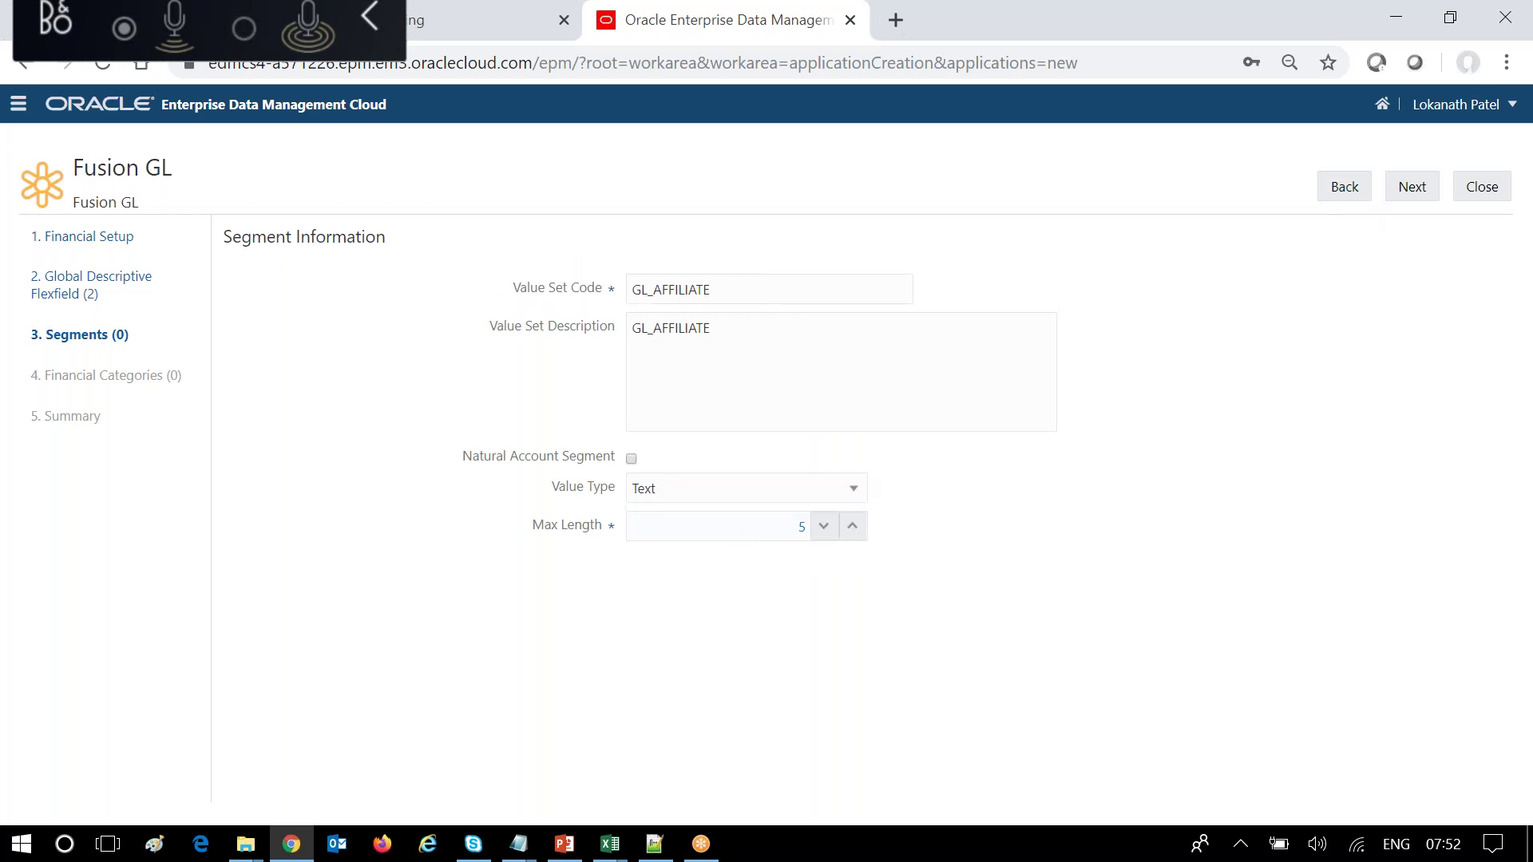
click(1414, 193)
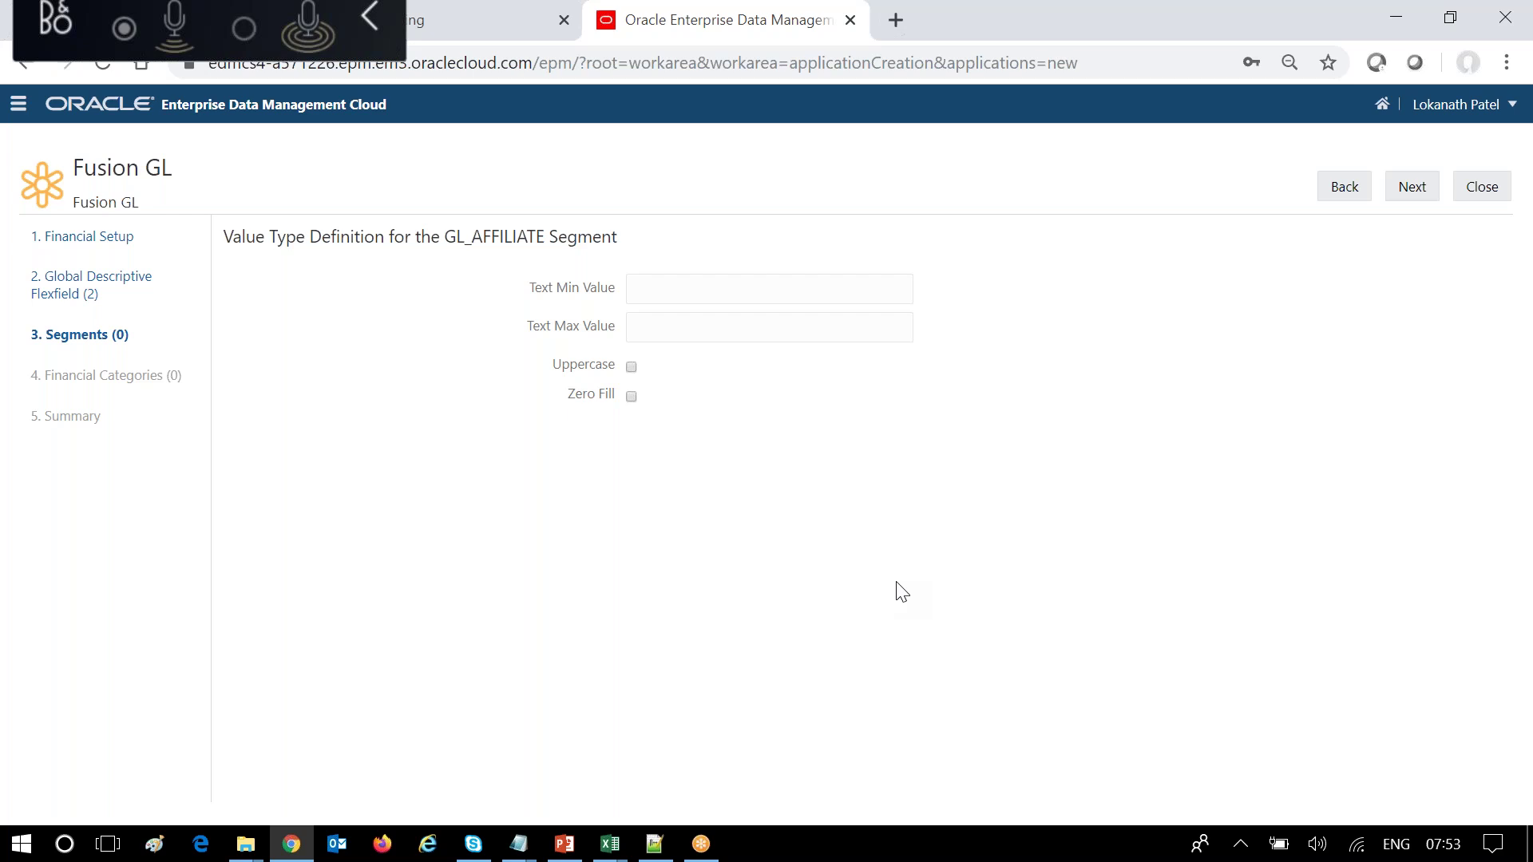
Enter 00000 as Text Min Value and ZZZZZ as Text Max Value for GL_AFFILIATE.
click(657, 287)
text(00000)
click(644, 328)
text(ZZZZZ)
Enable Zero Fill for GL_AFFILIATE and advance to the descriptive flexfields page.
click(631, 397)
click(1413, 191)
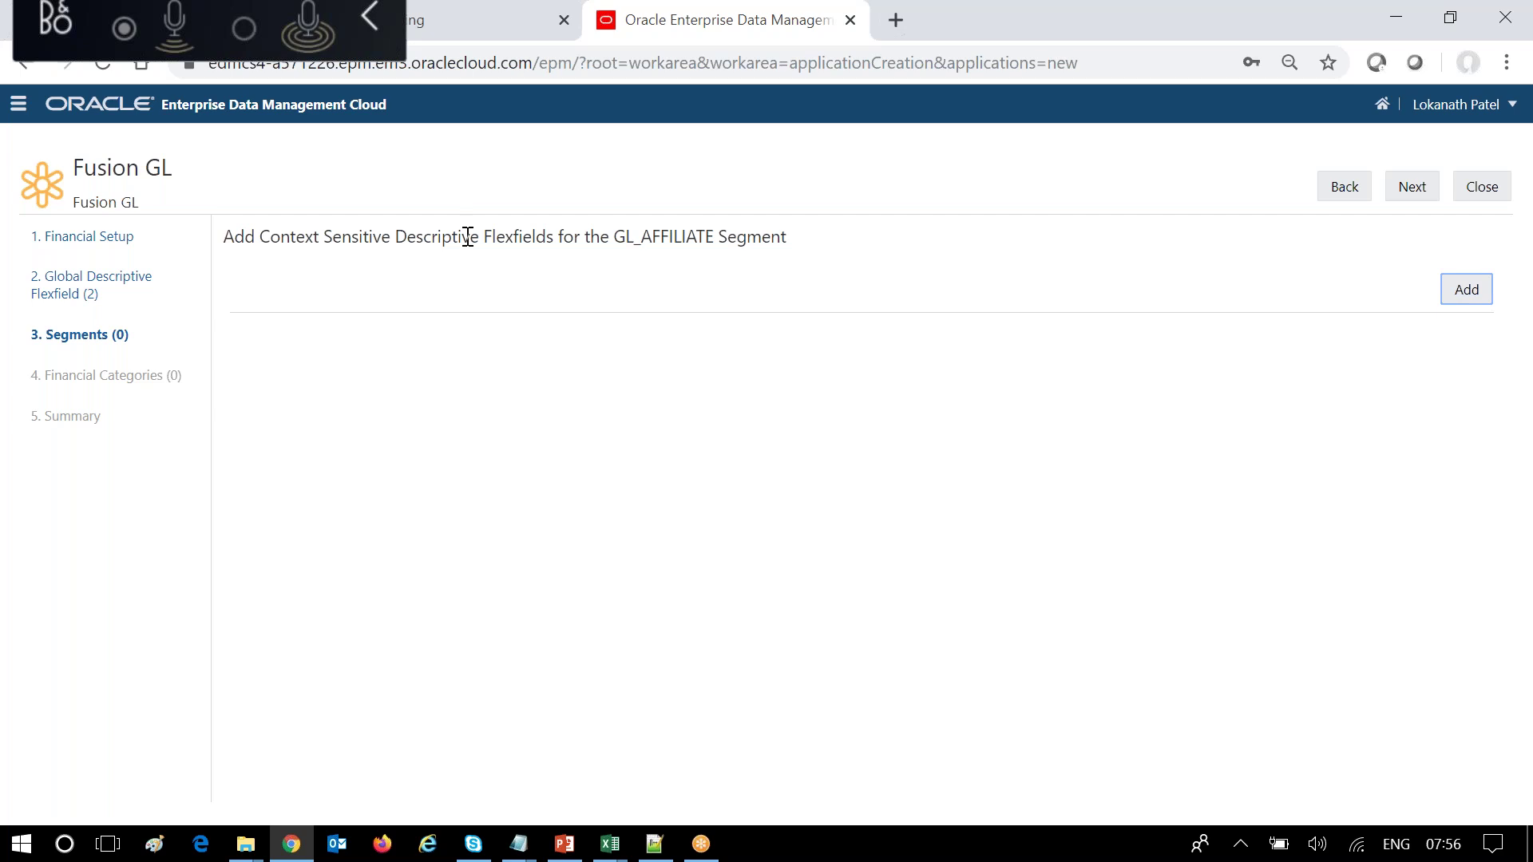
click(1465, 292)
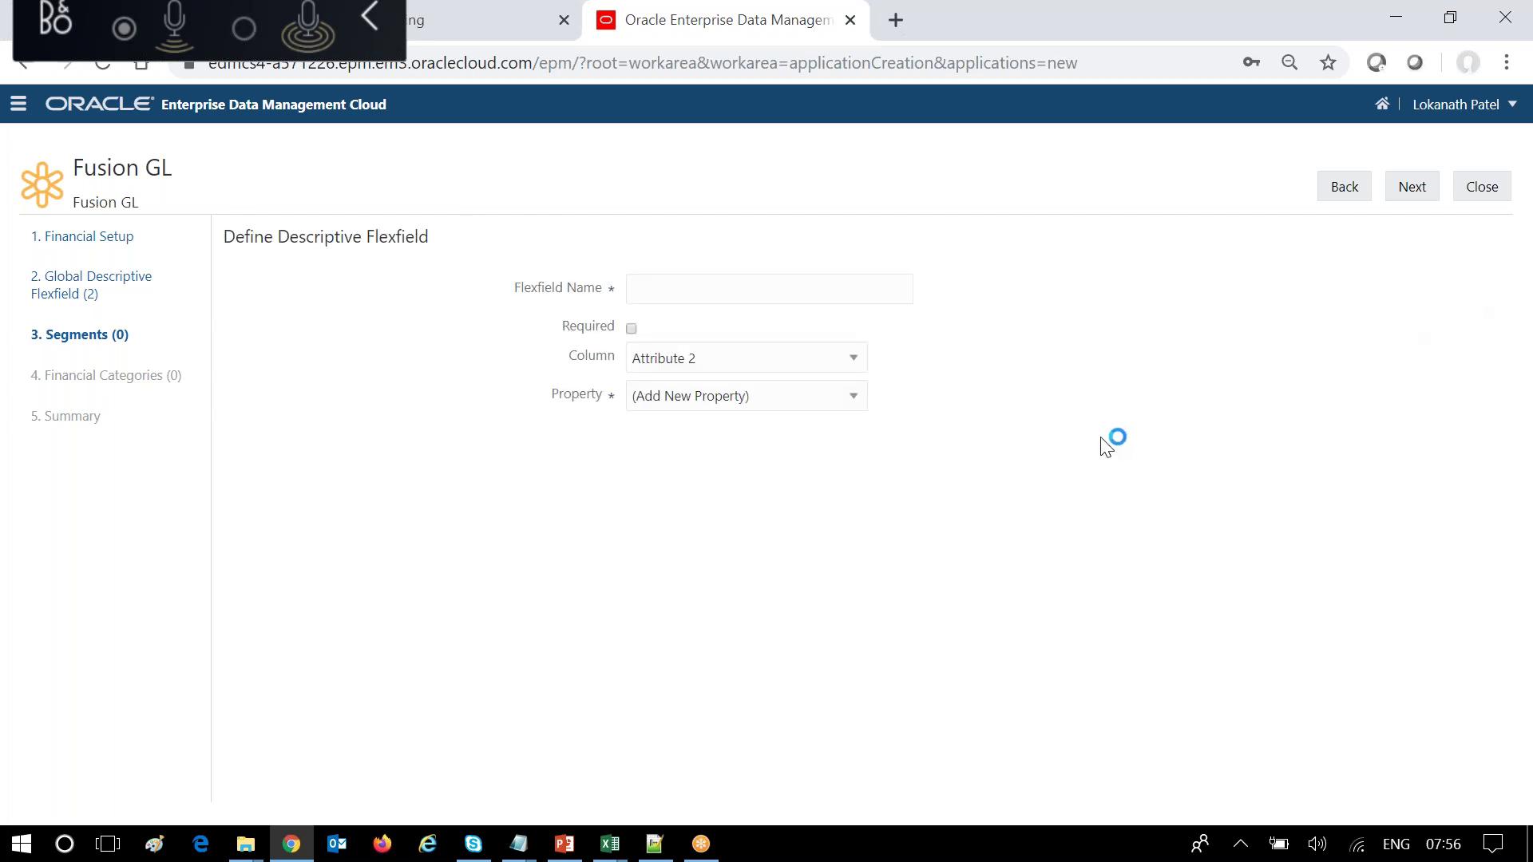
click(854, 359)
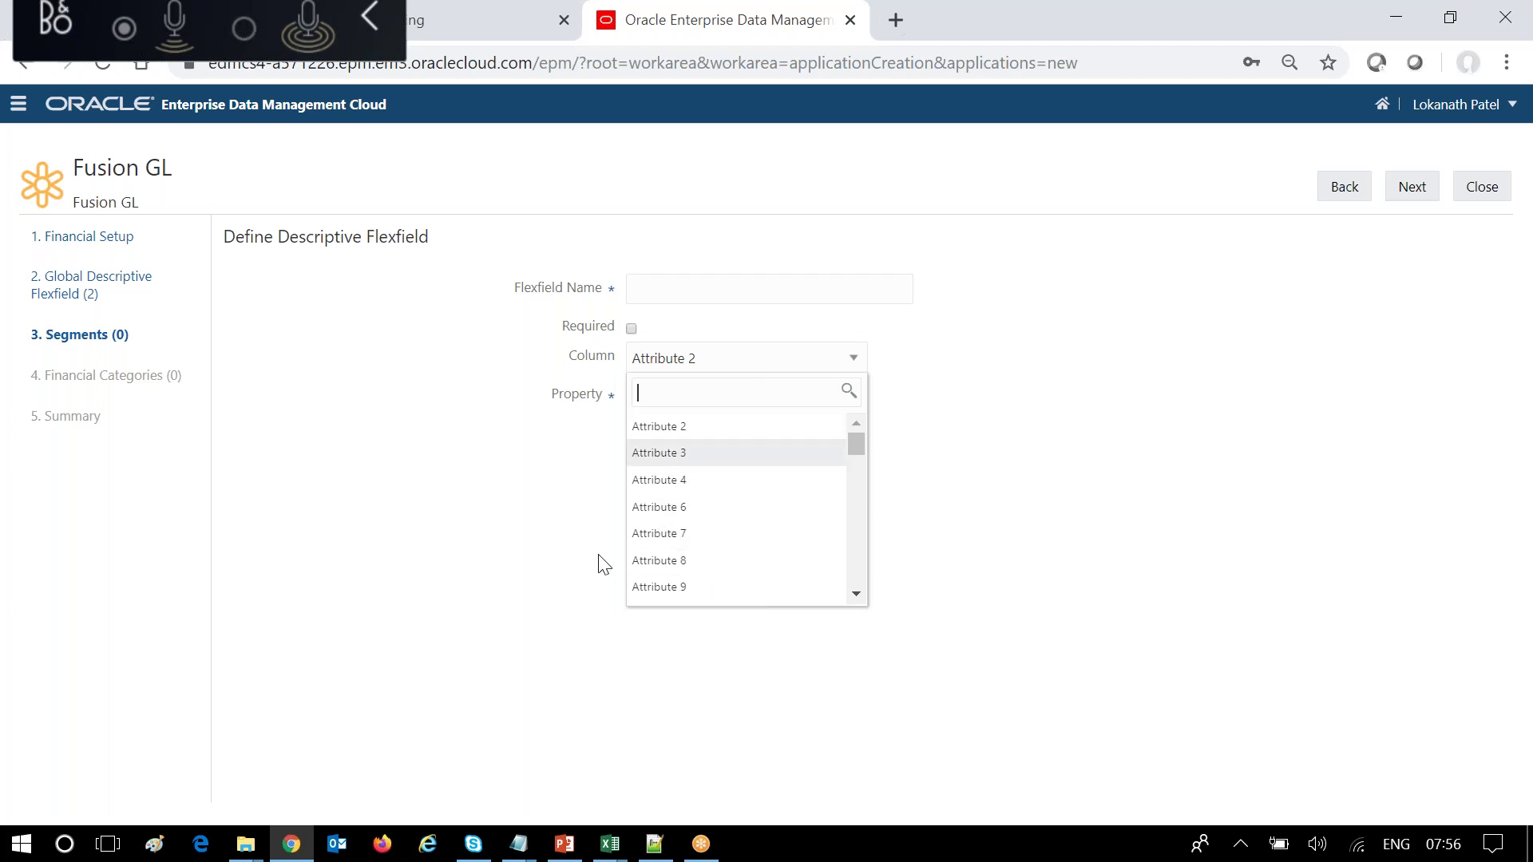
click(1010, 649)
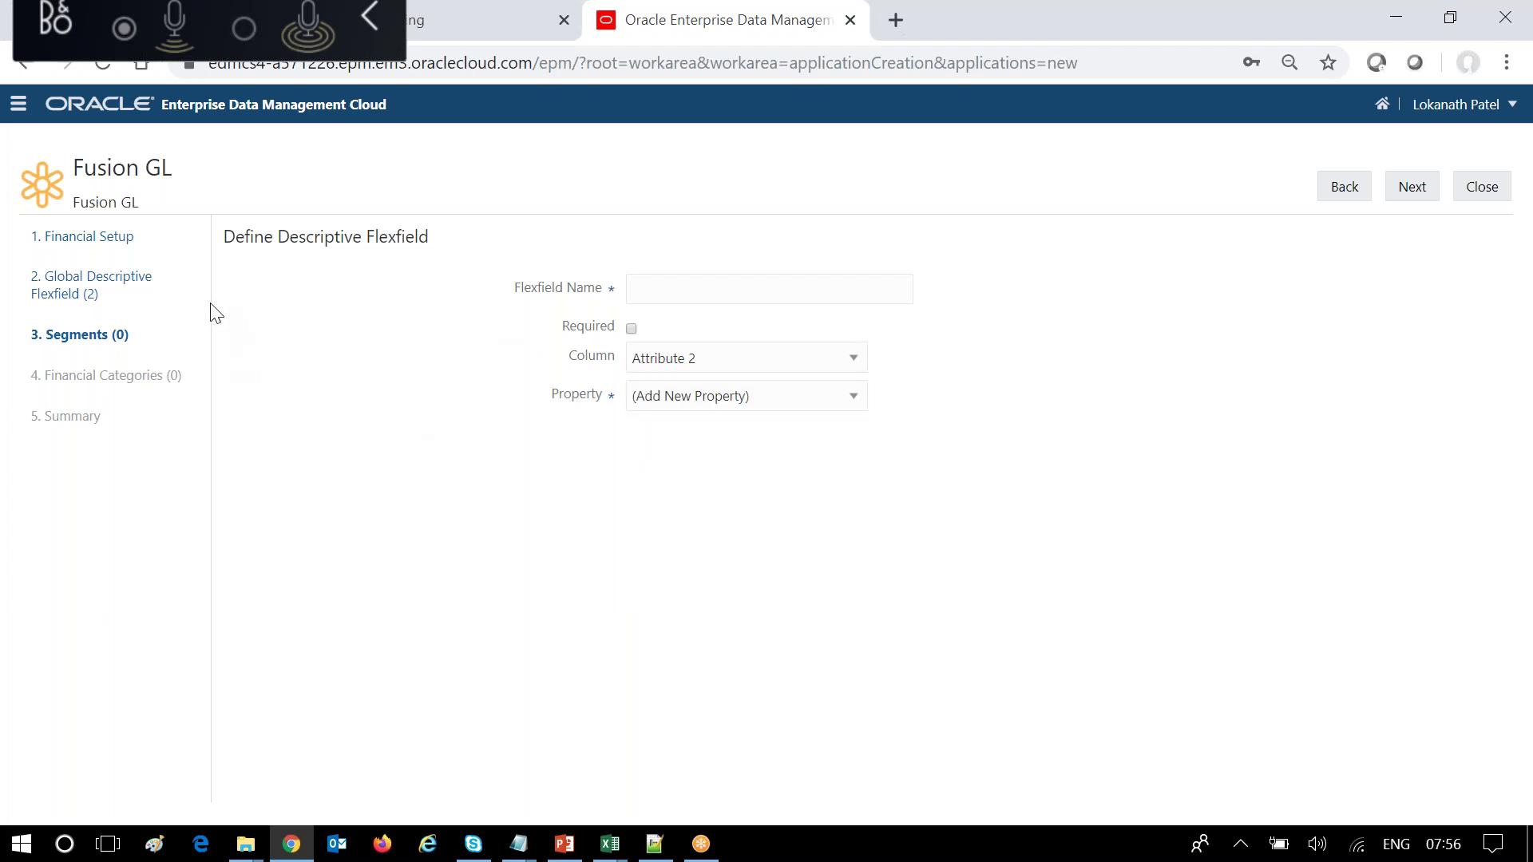
click(1355, 191)
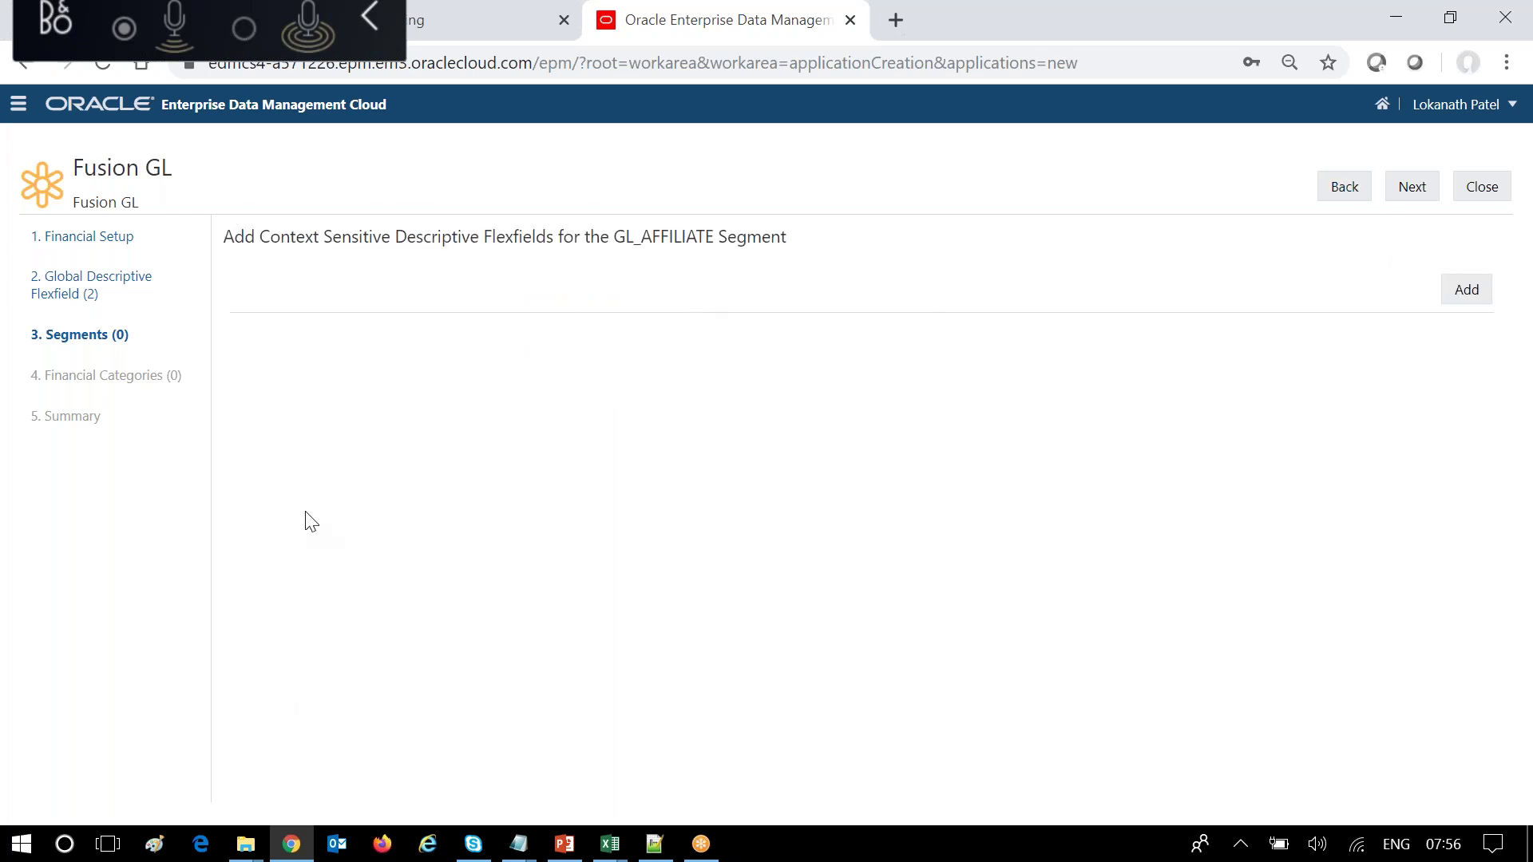
Skip the flexfields to reach GL_AFFILIATE's tree step, then bring up the PowerPoint deck.
click(1413, 186)
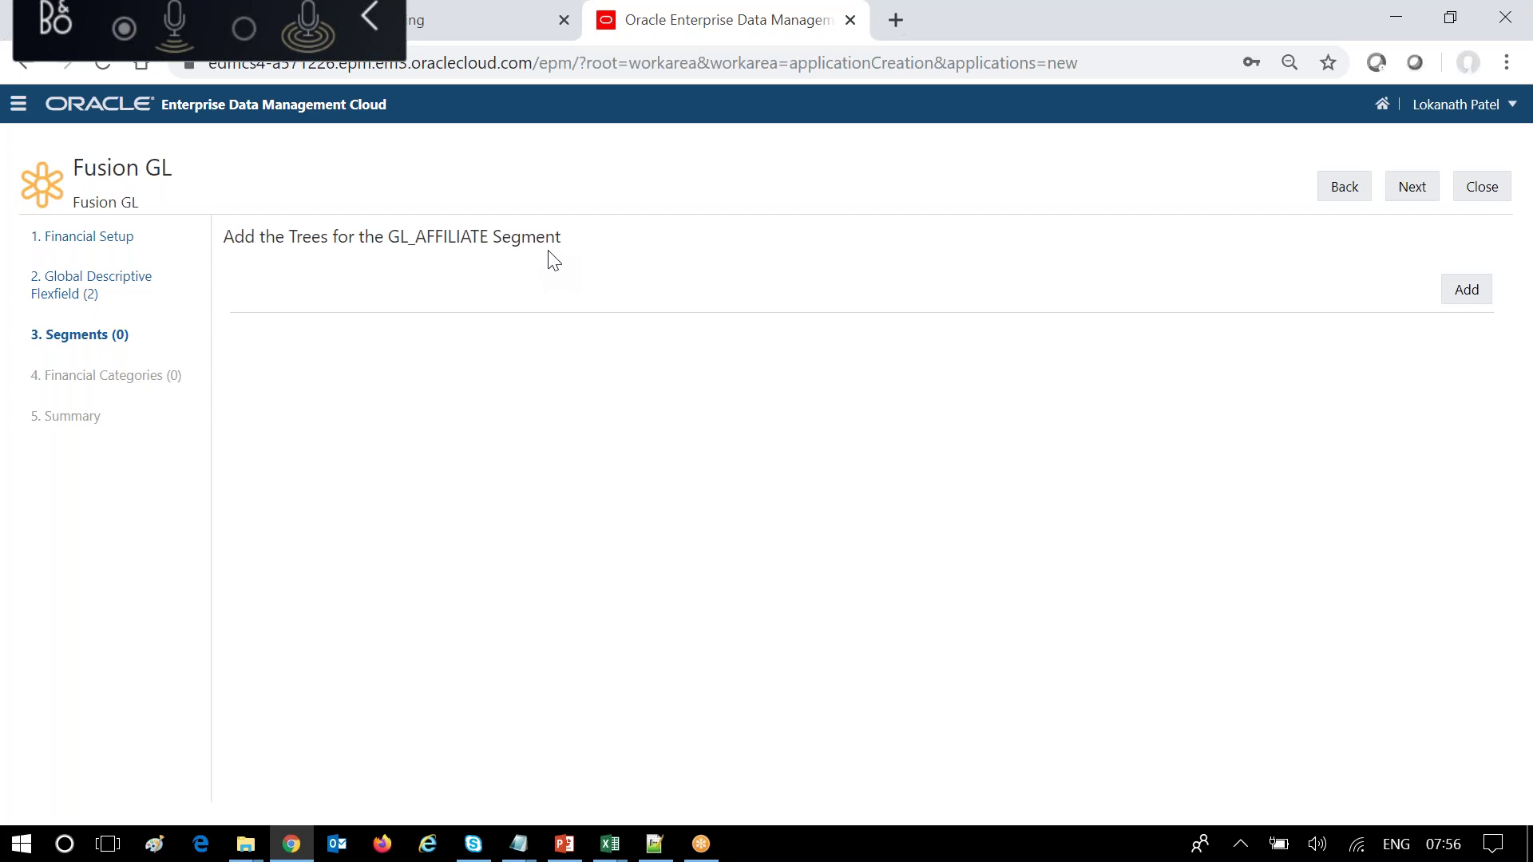
click(565, 845)
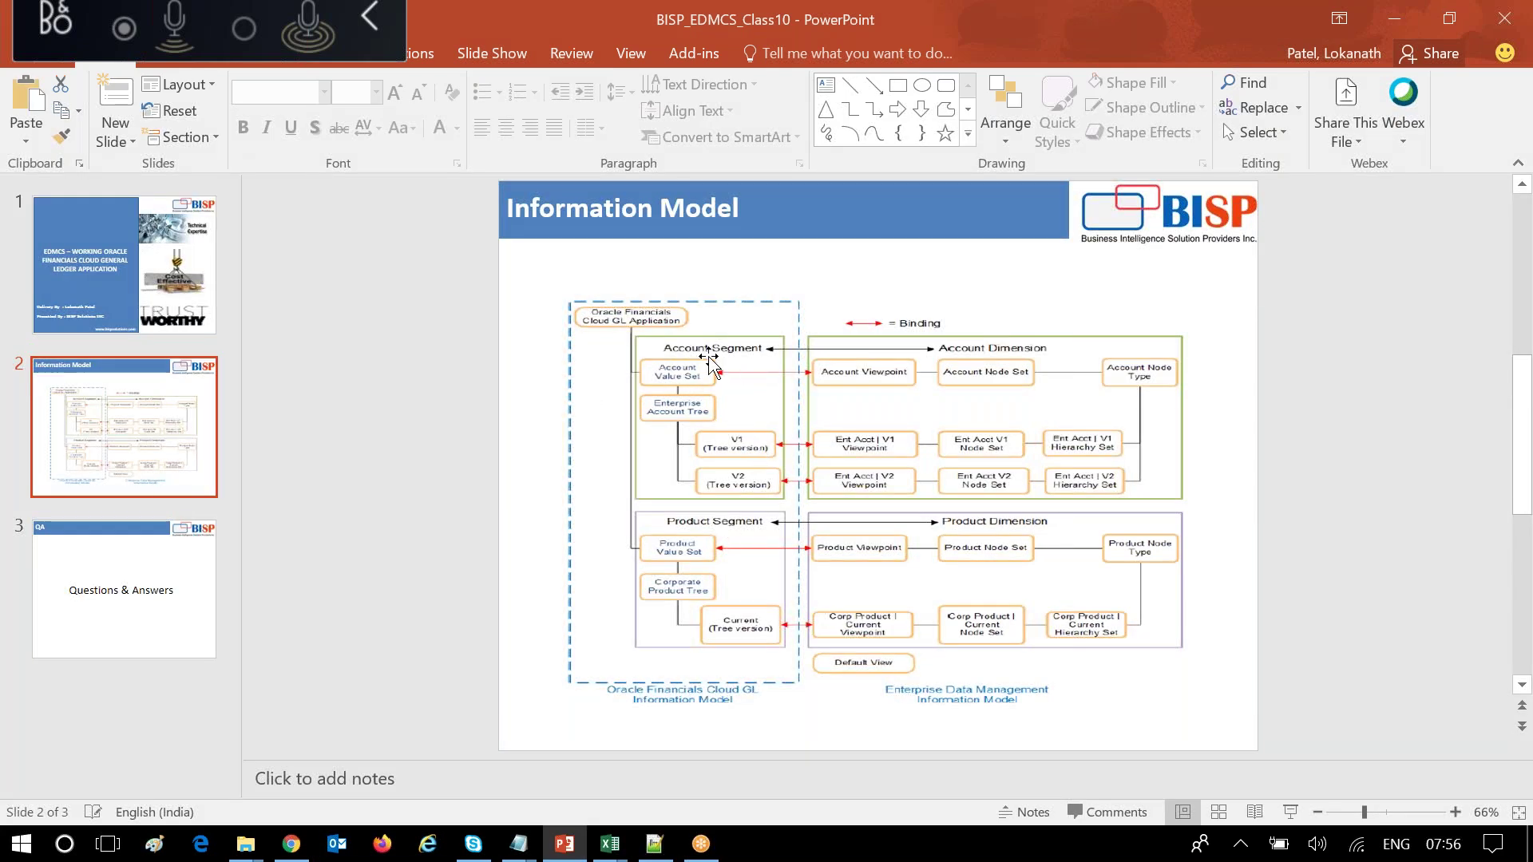
Return to the browser at GL_AFFILIATE's empty Add the Trees step.
click(294, 846)
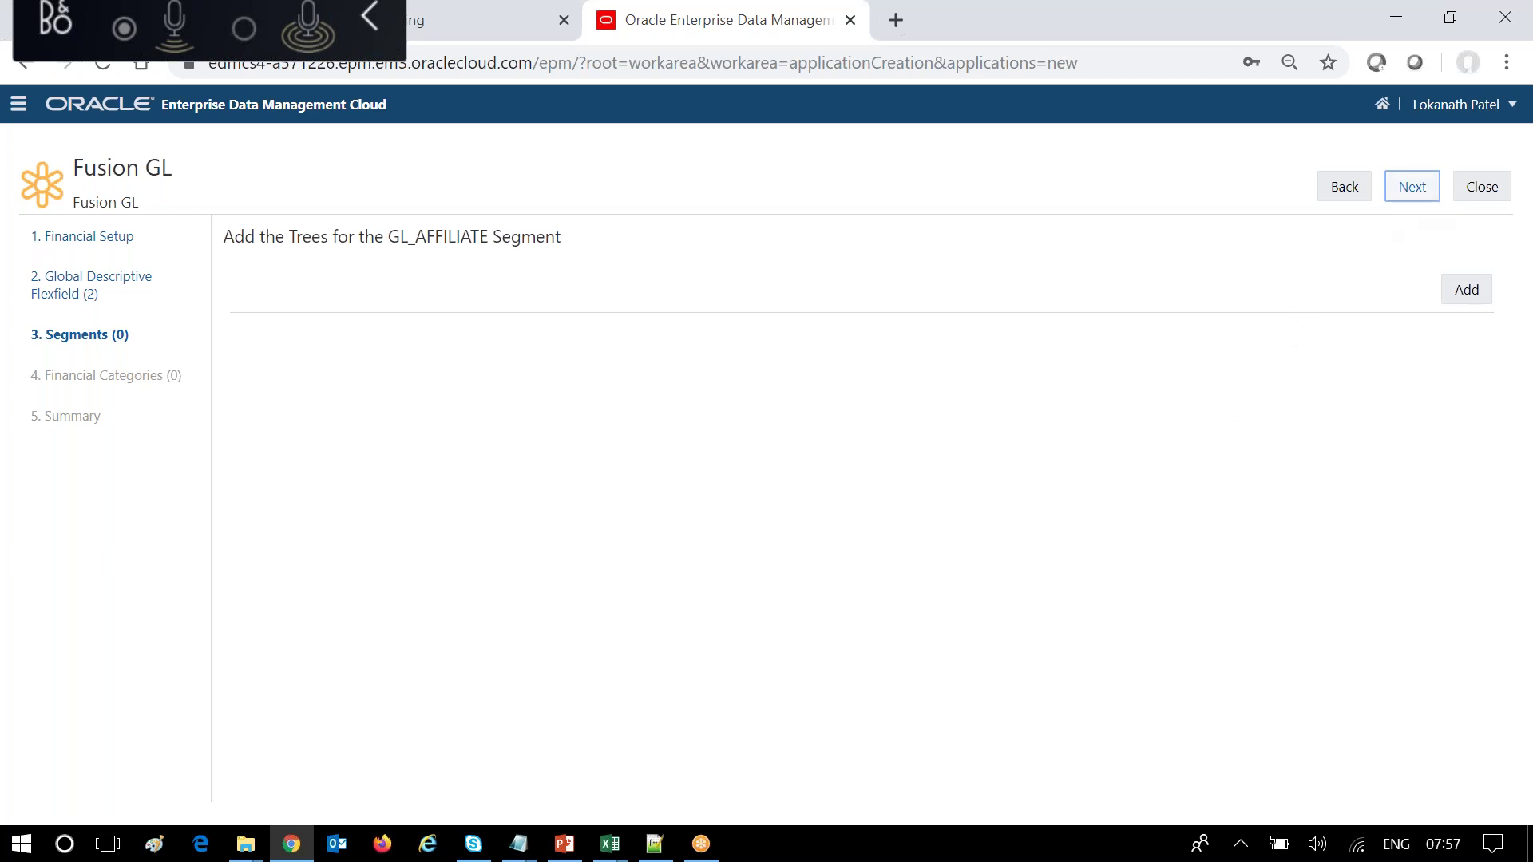
Finish GL_AFFILIATE, start a new segment, and copy the GL_BUSINESS_UNIT name from its zip file.
click(1411, 187)
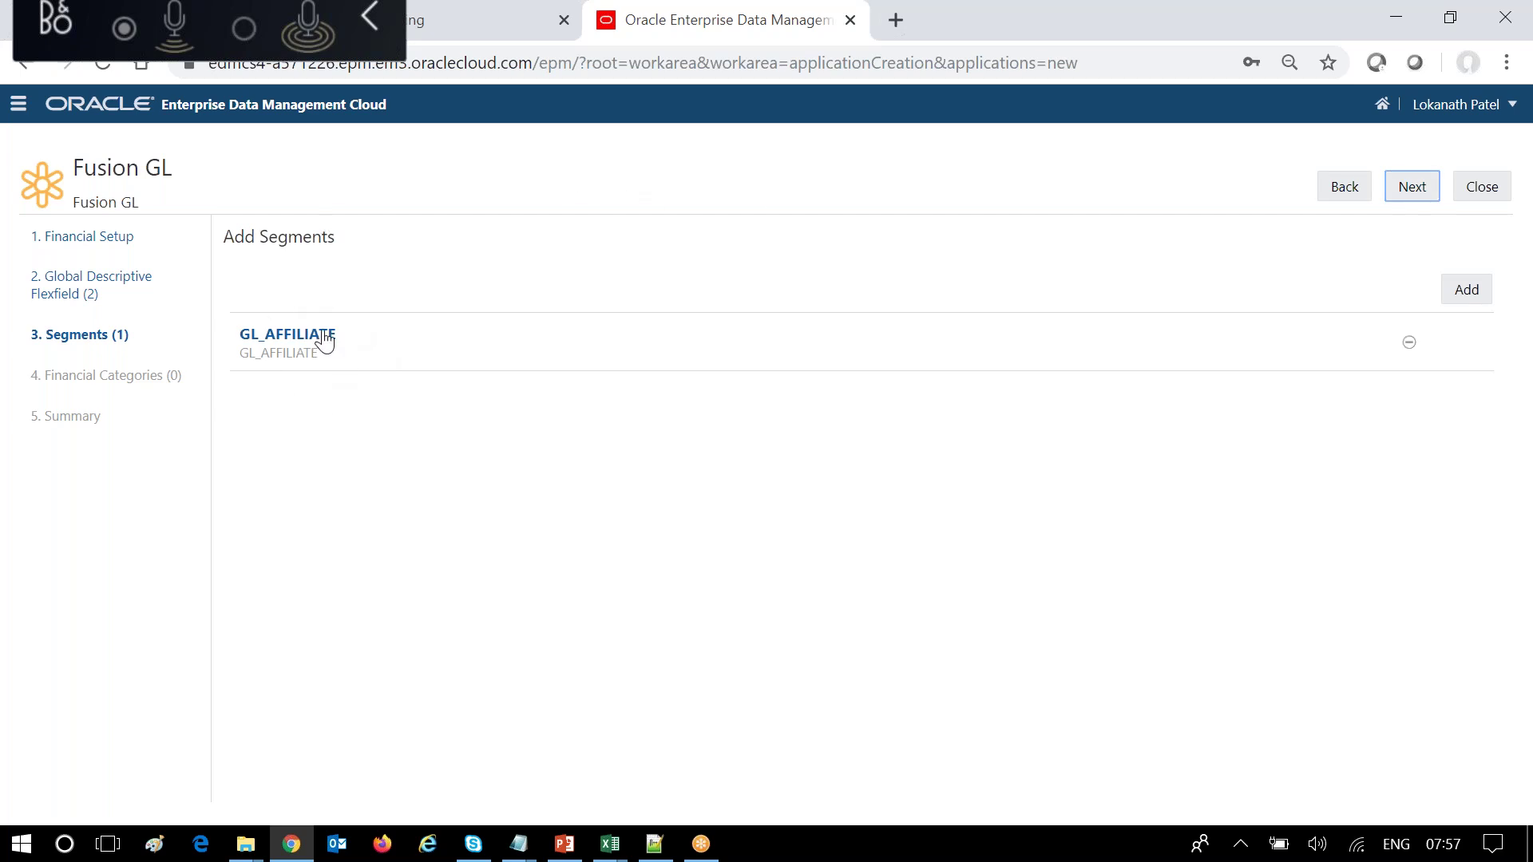
click(1466, 289)
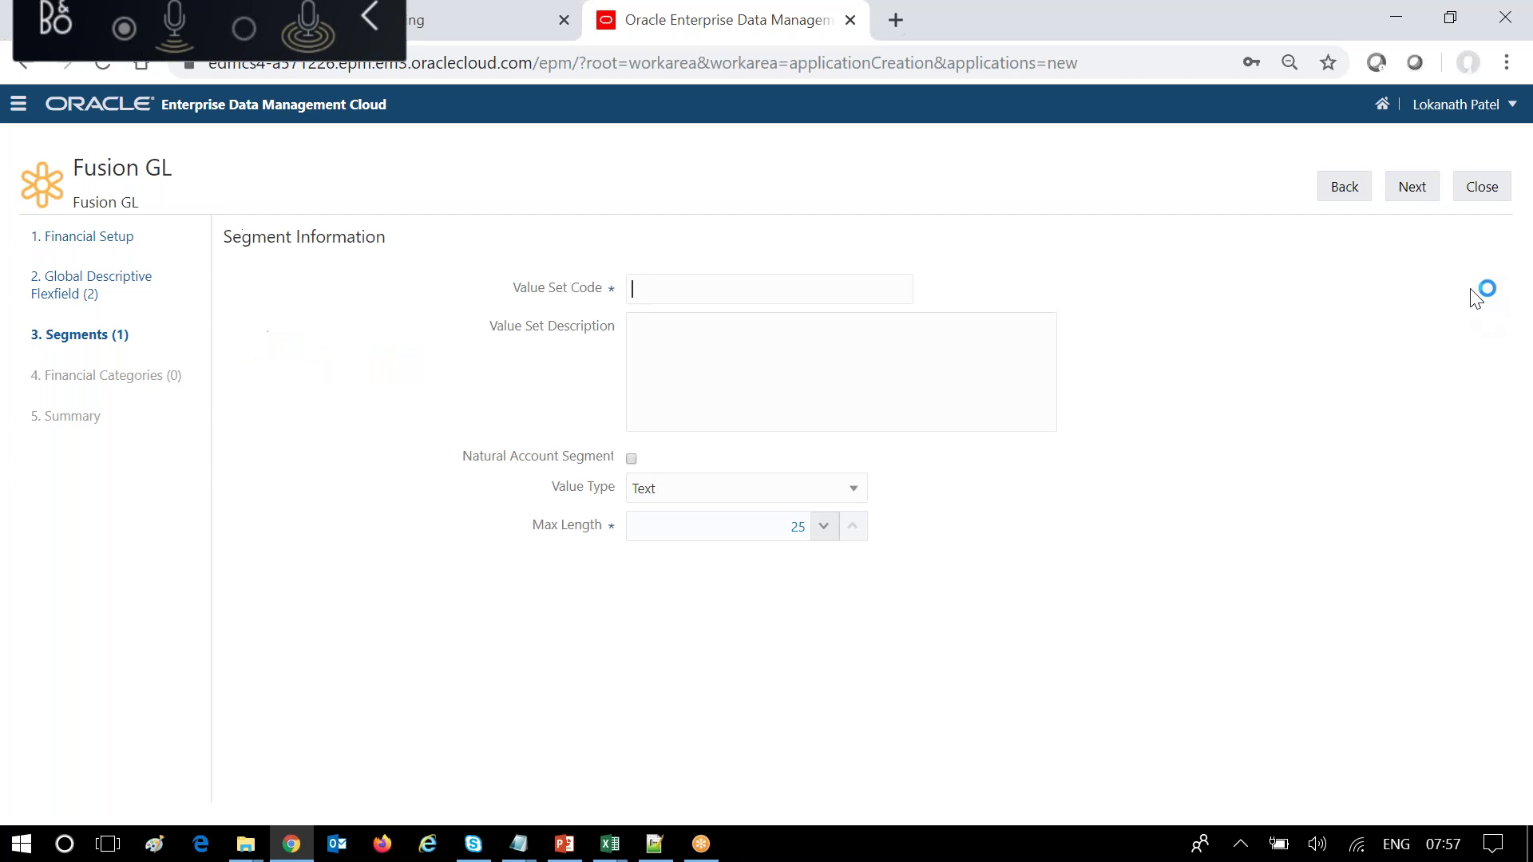
click(245, 843)
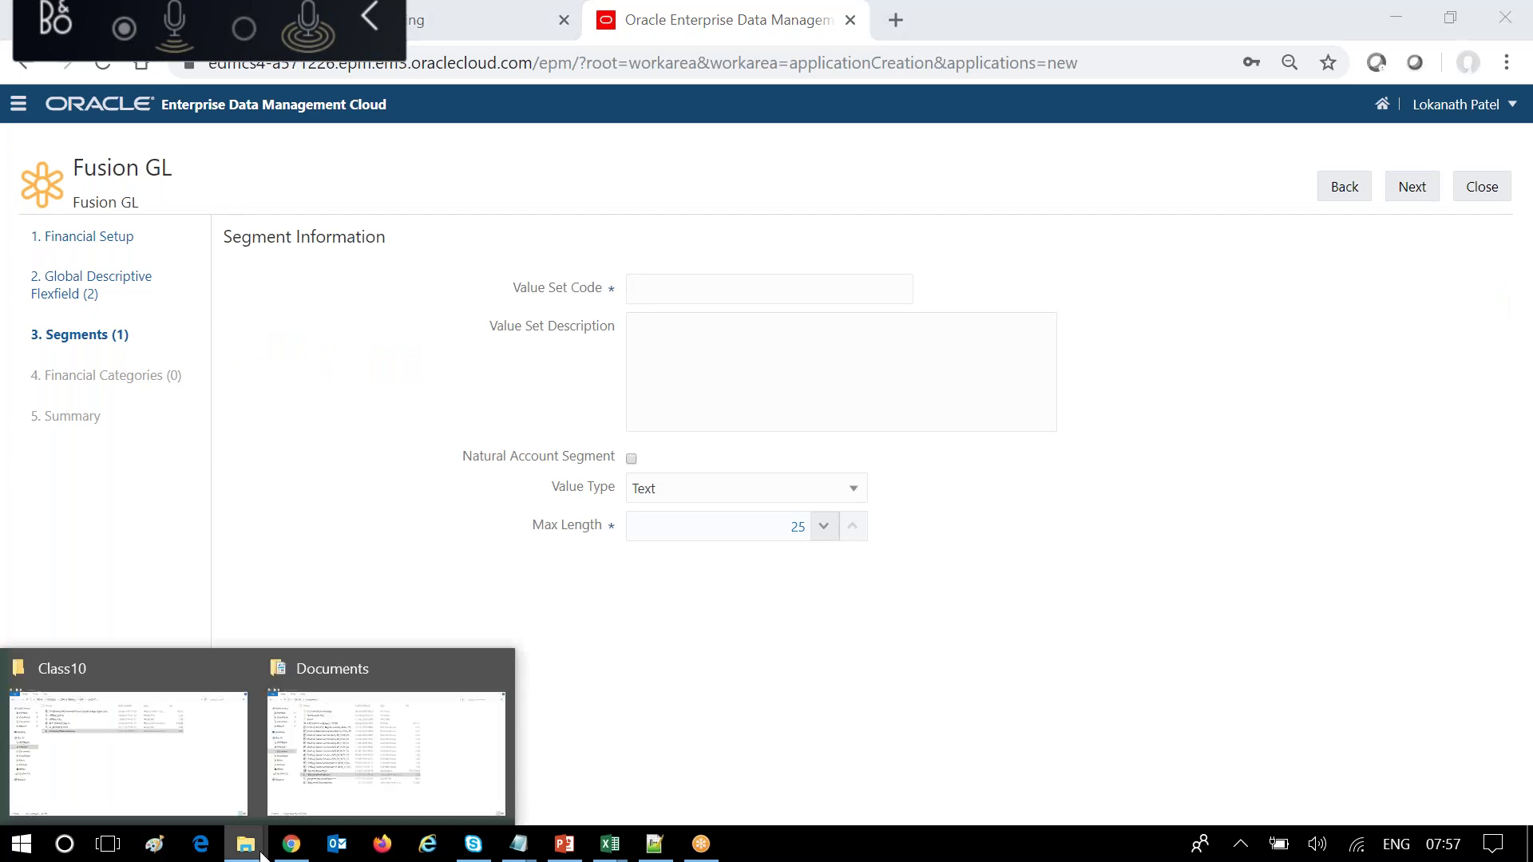
click(175, 776)
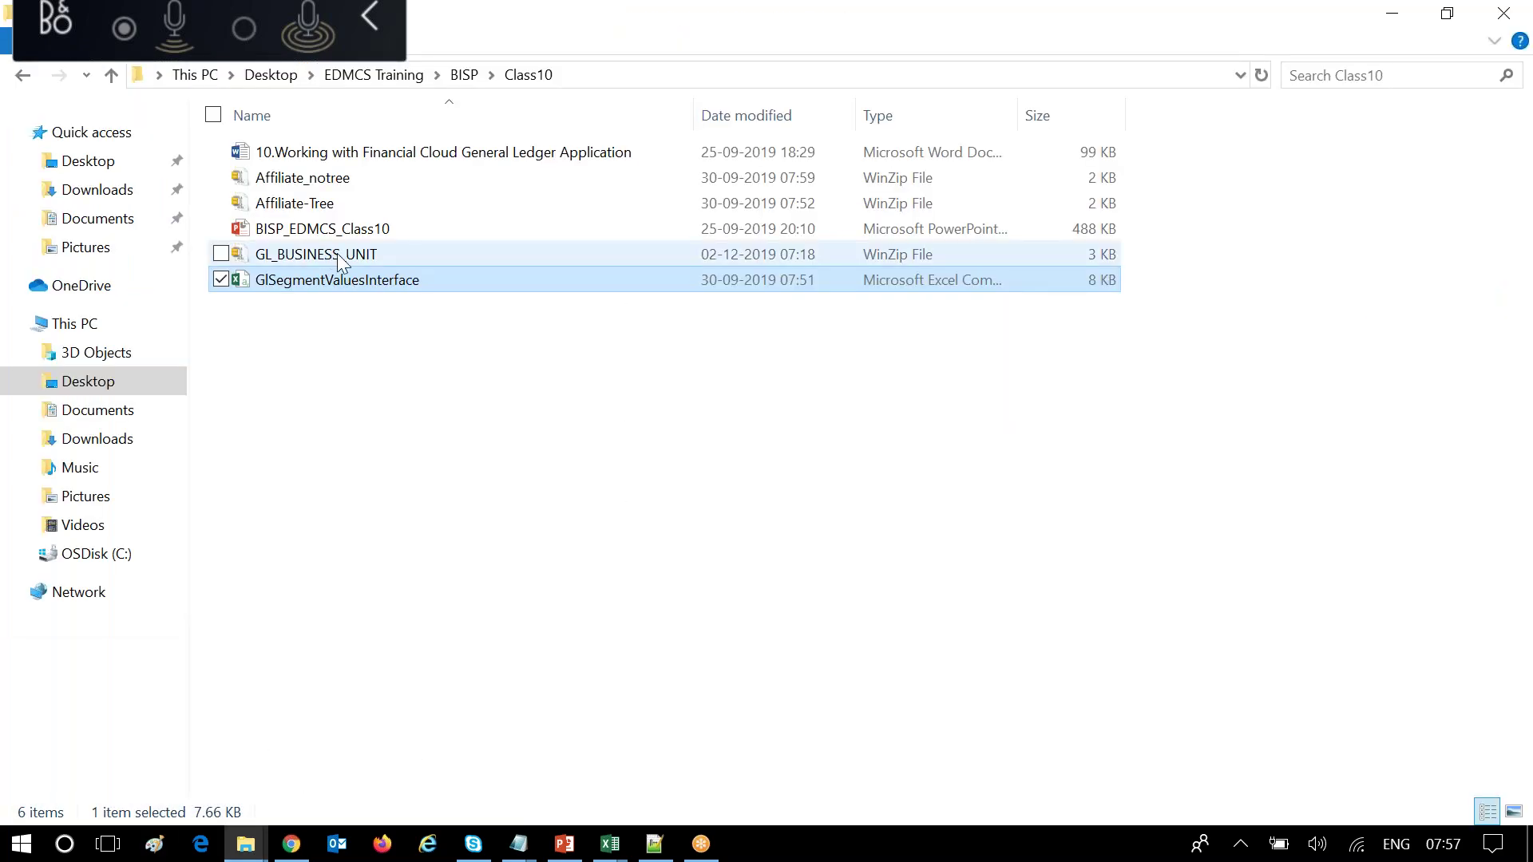
click(349, 259)
click(349, 259)
key(ctrl+c)
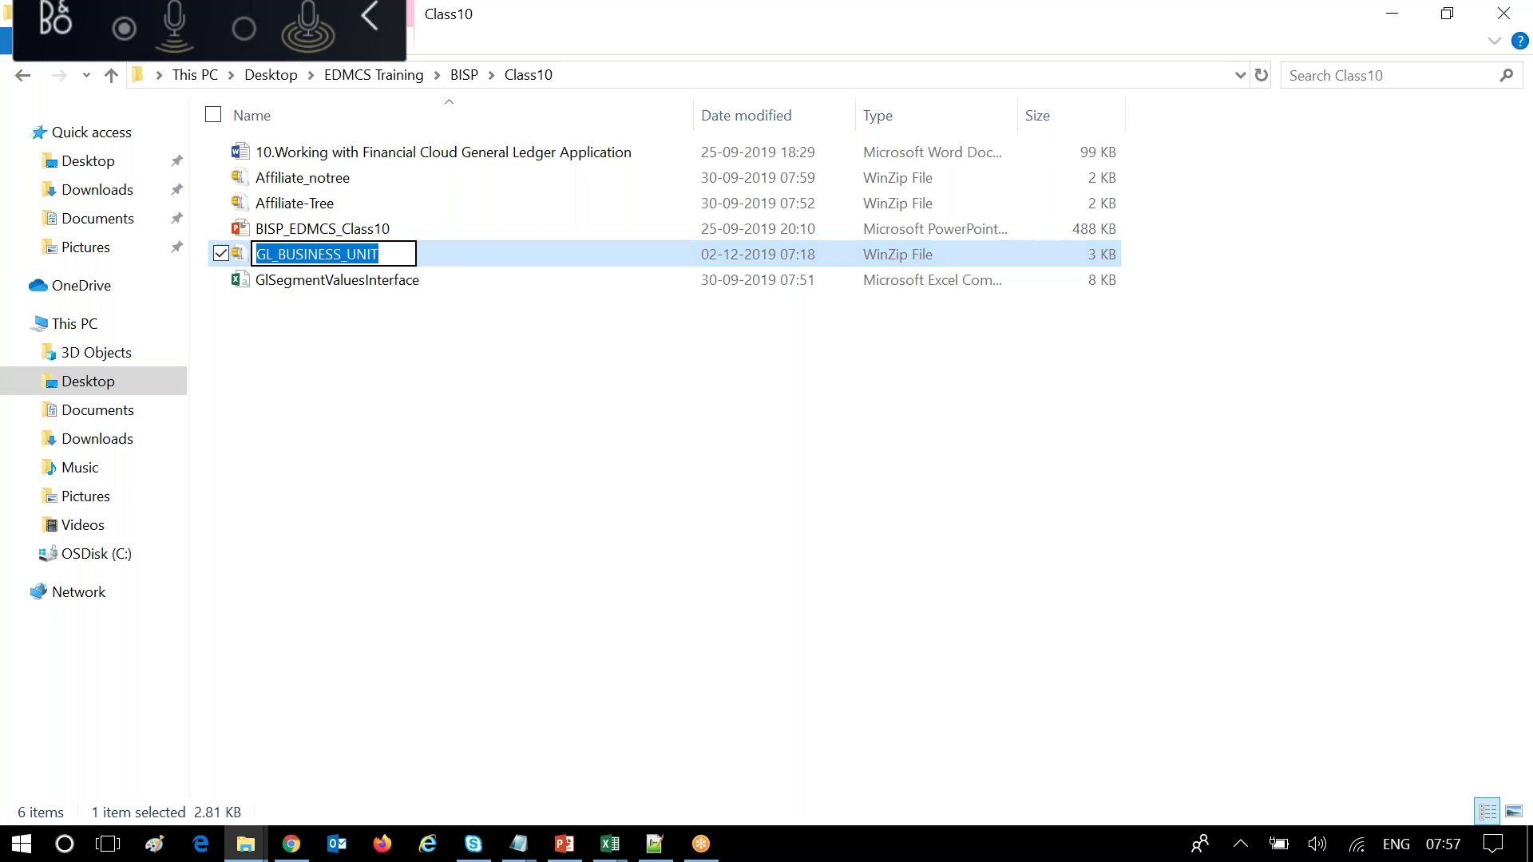
click(417, 642)
click(292, 844)
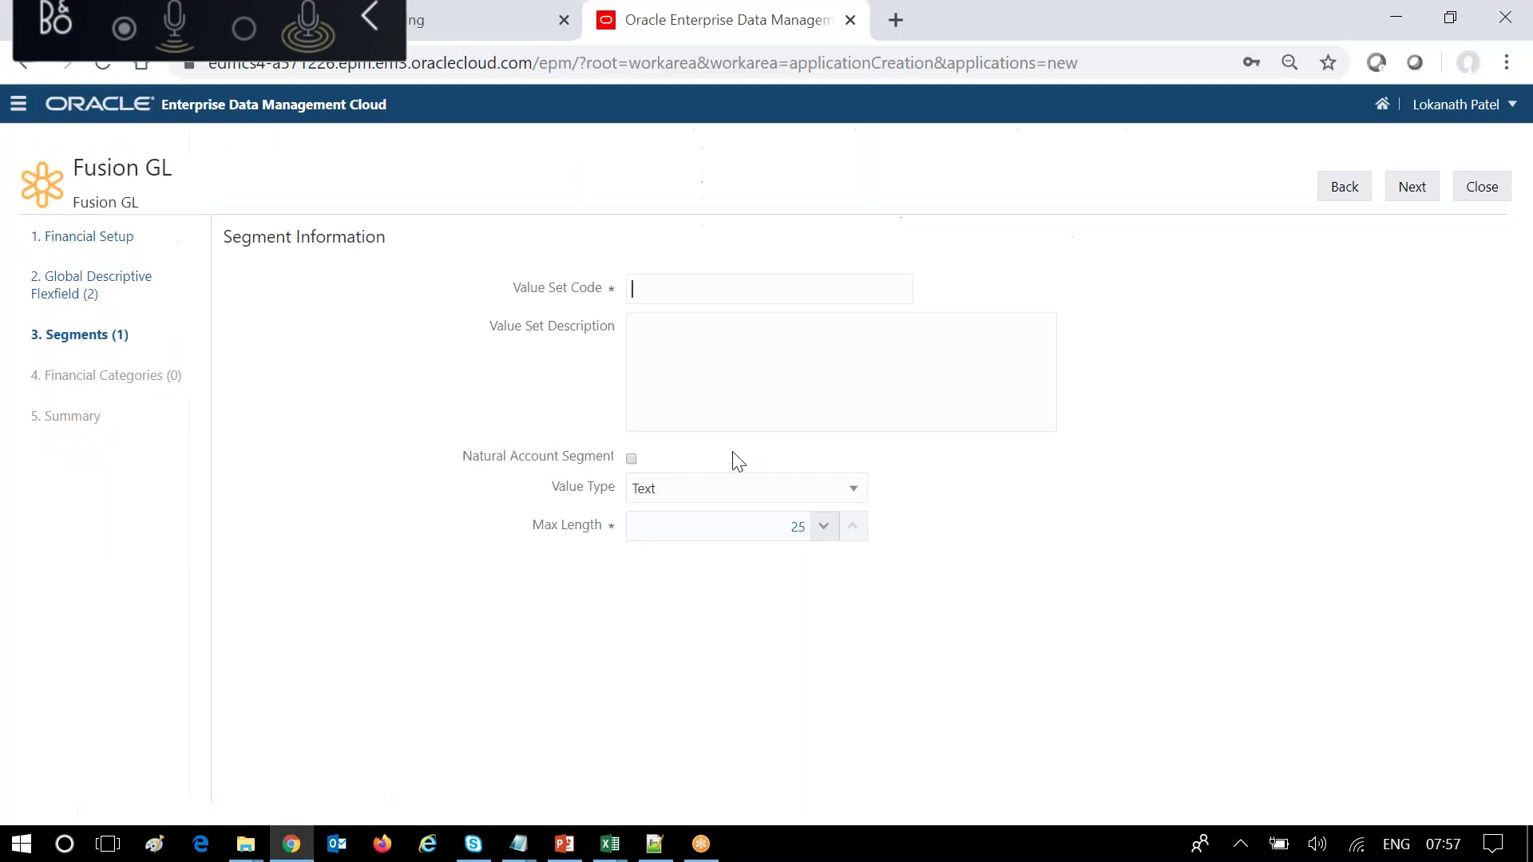
Paste GL_BUSINESS_UNIT as value set code and description, and set max length 5.
key(ctrl+v)
click(753, 397)
key(ctrl+v)
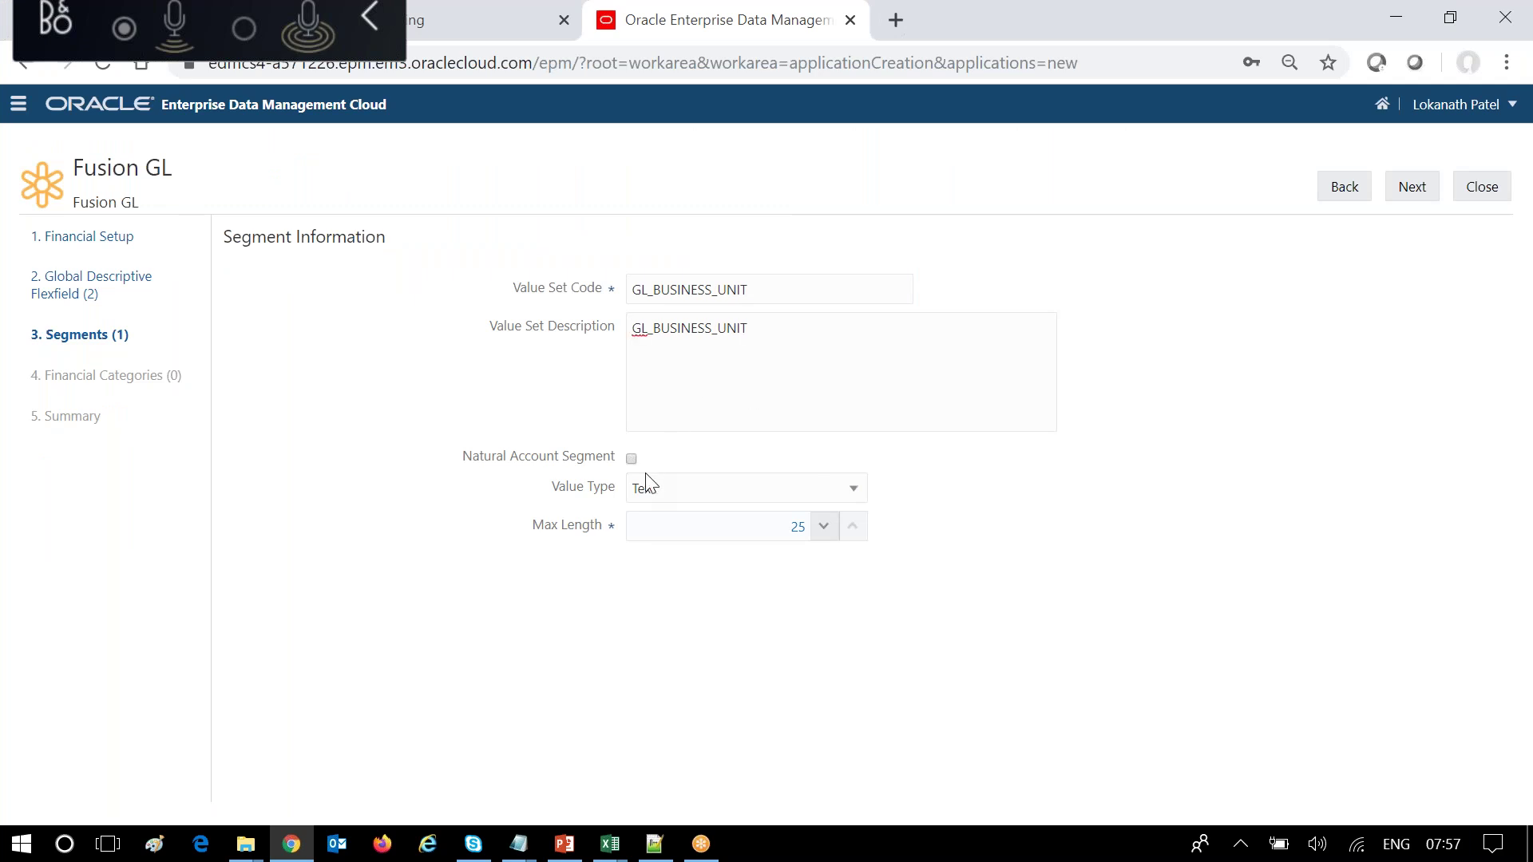
double_click(783, 527)
text(5)
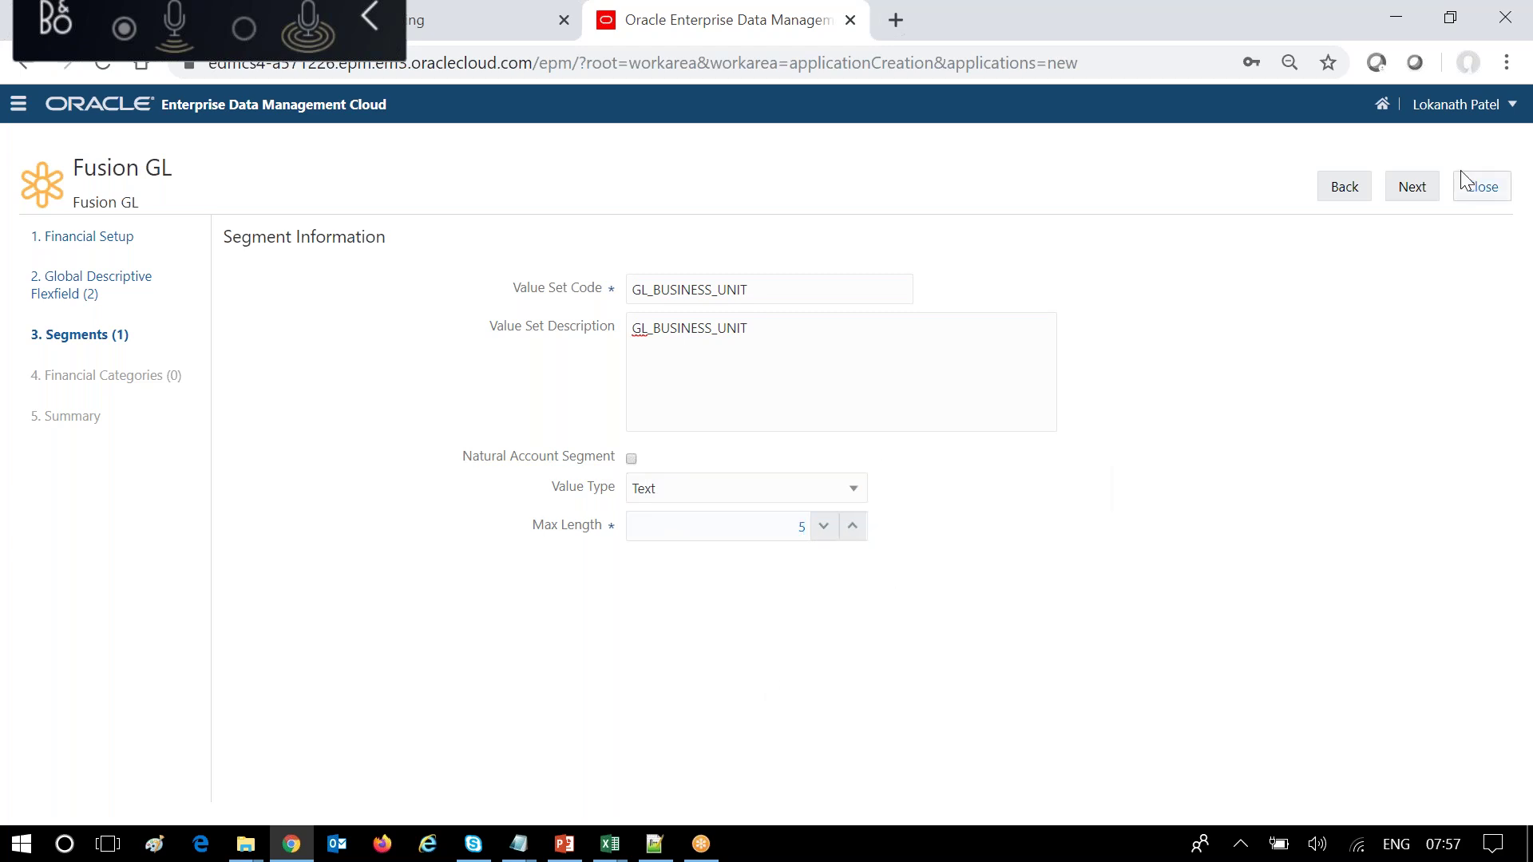
Set GL_BUSINESS_UNIT's text maximum to ZZZZZ with zero fill and proceed to the tree step.
click(1412, 186)
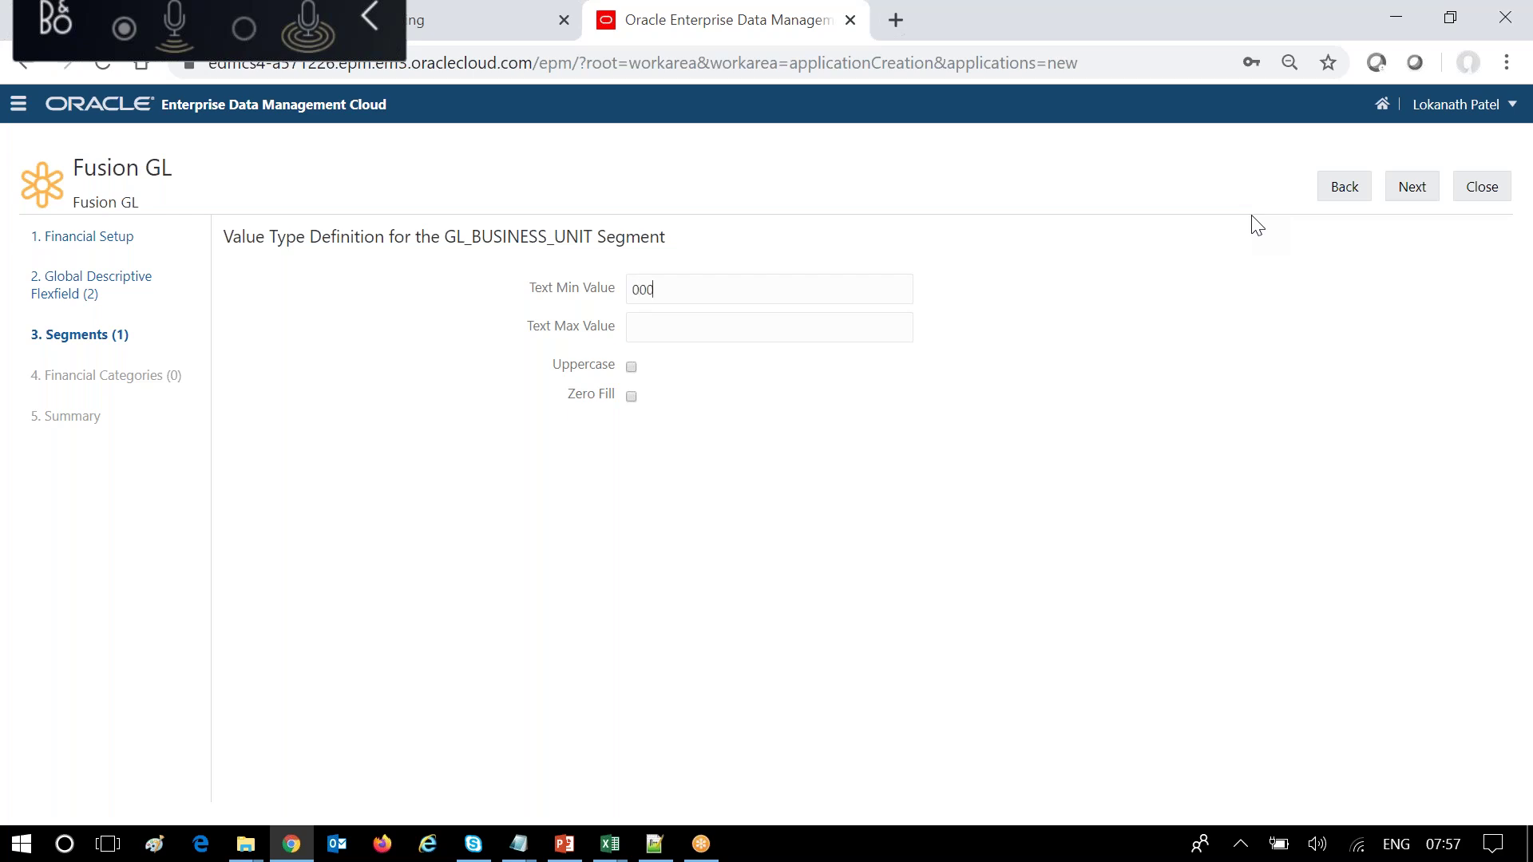
click(687, 326)
text(ZZZZZ)
click(631, 396)
double_click(1400, 171)
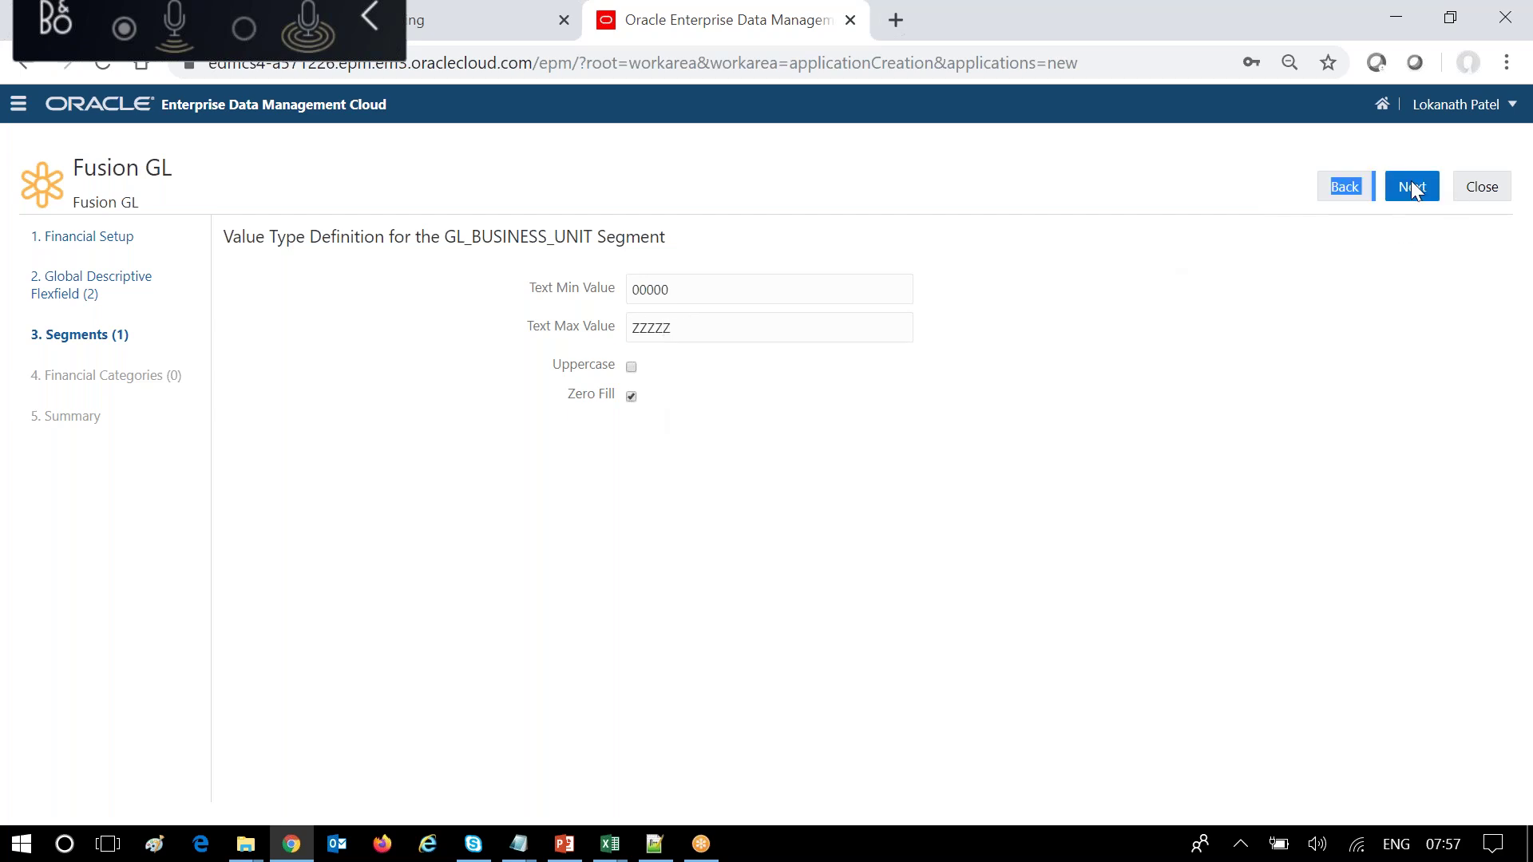
click(1412, 186)
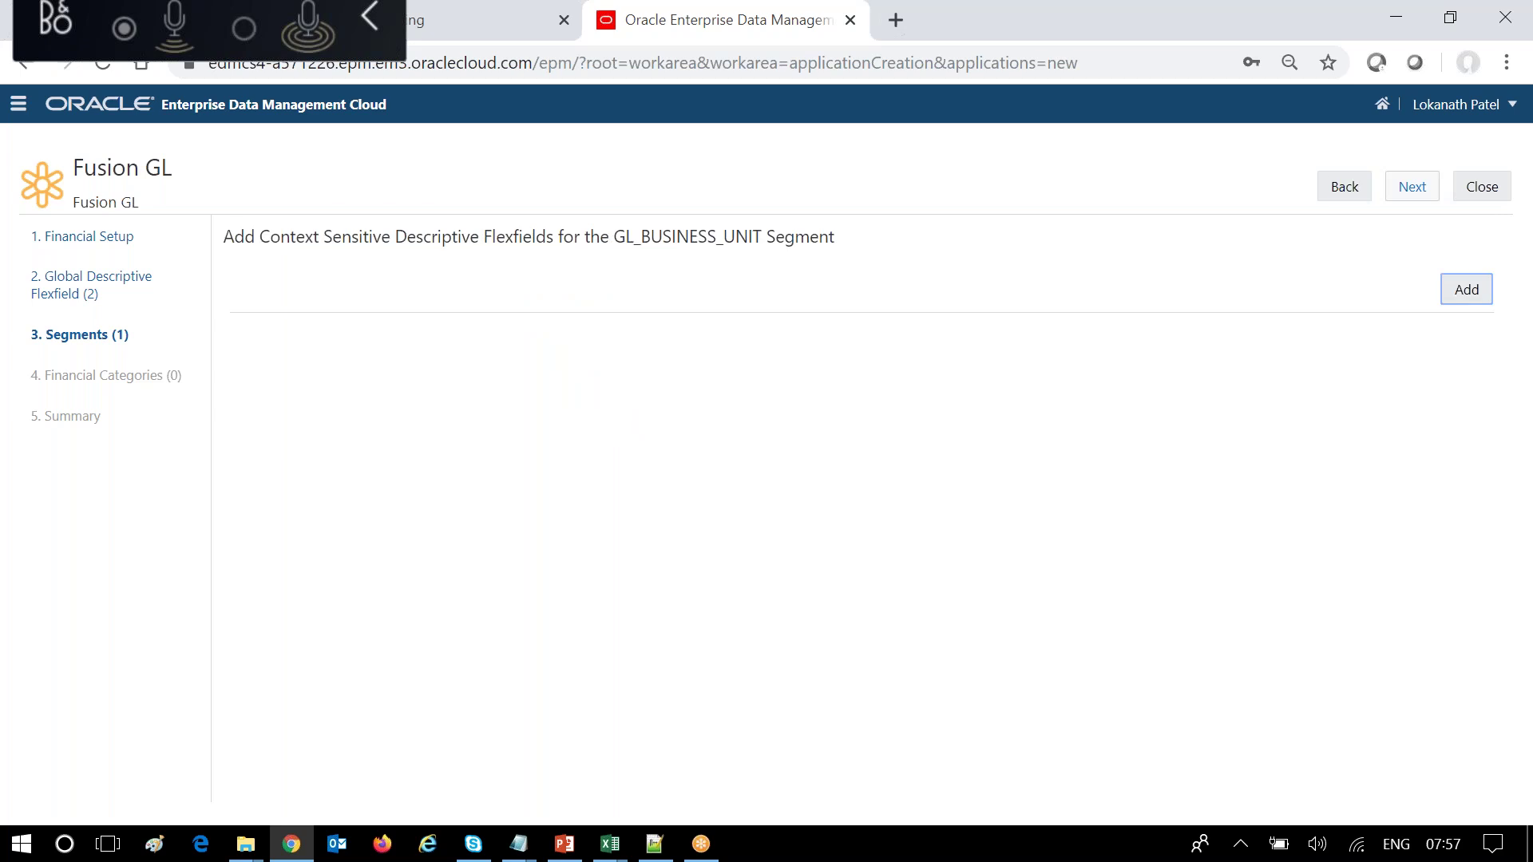
click(1411, 186)
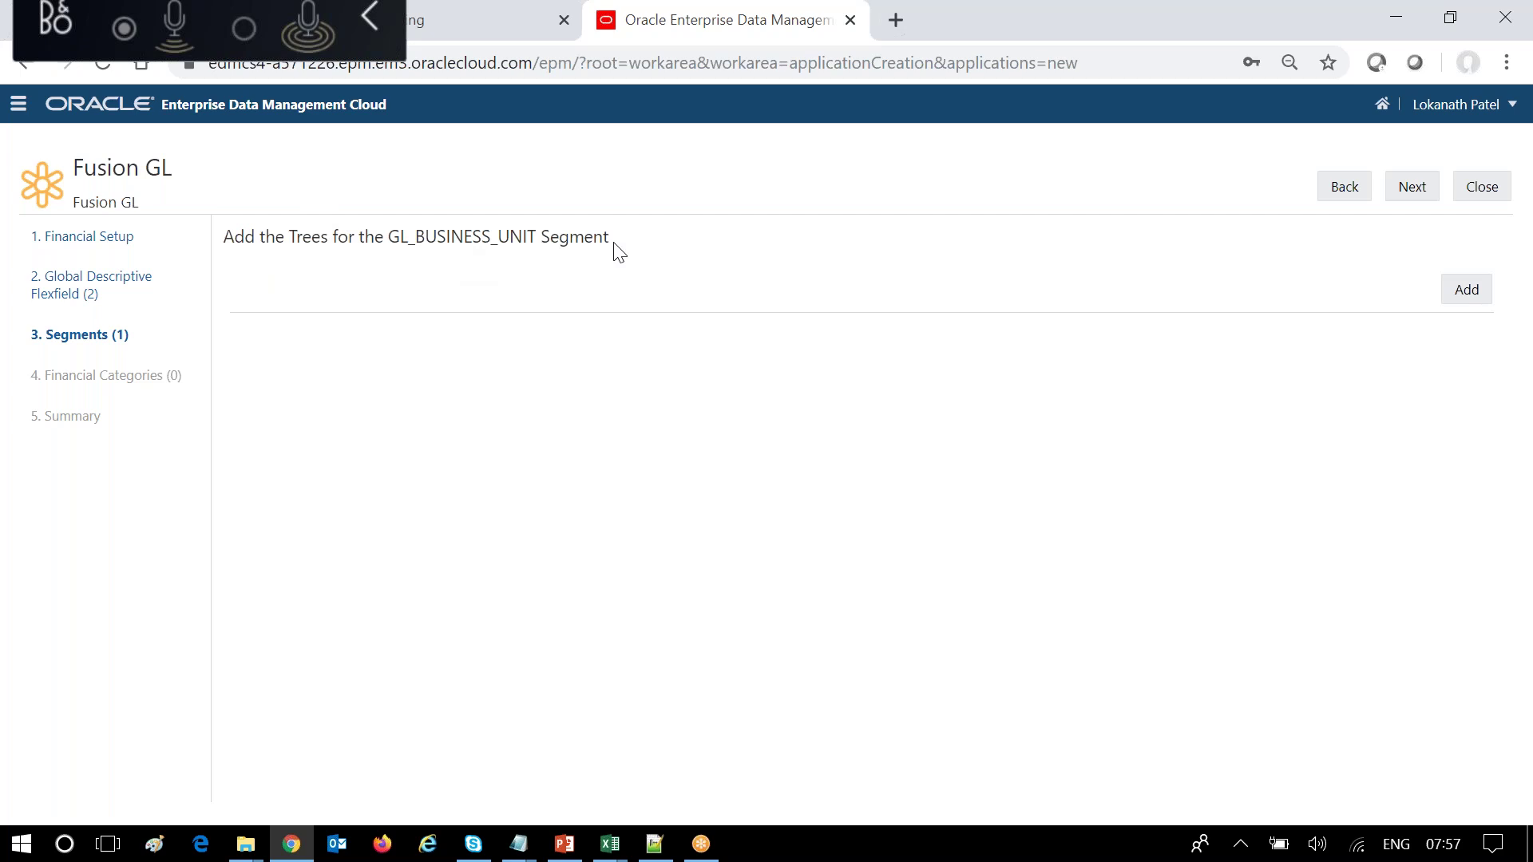
Add a tree for GL_BUSINESS_UNIT and copy the GL_BUSINESS_UNIT name from the Notepad notes.
click(1476, 297)
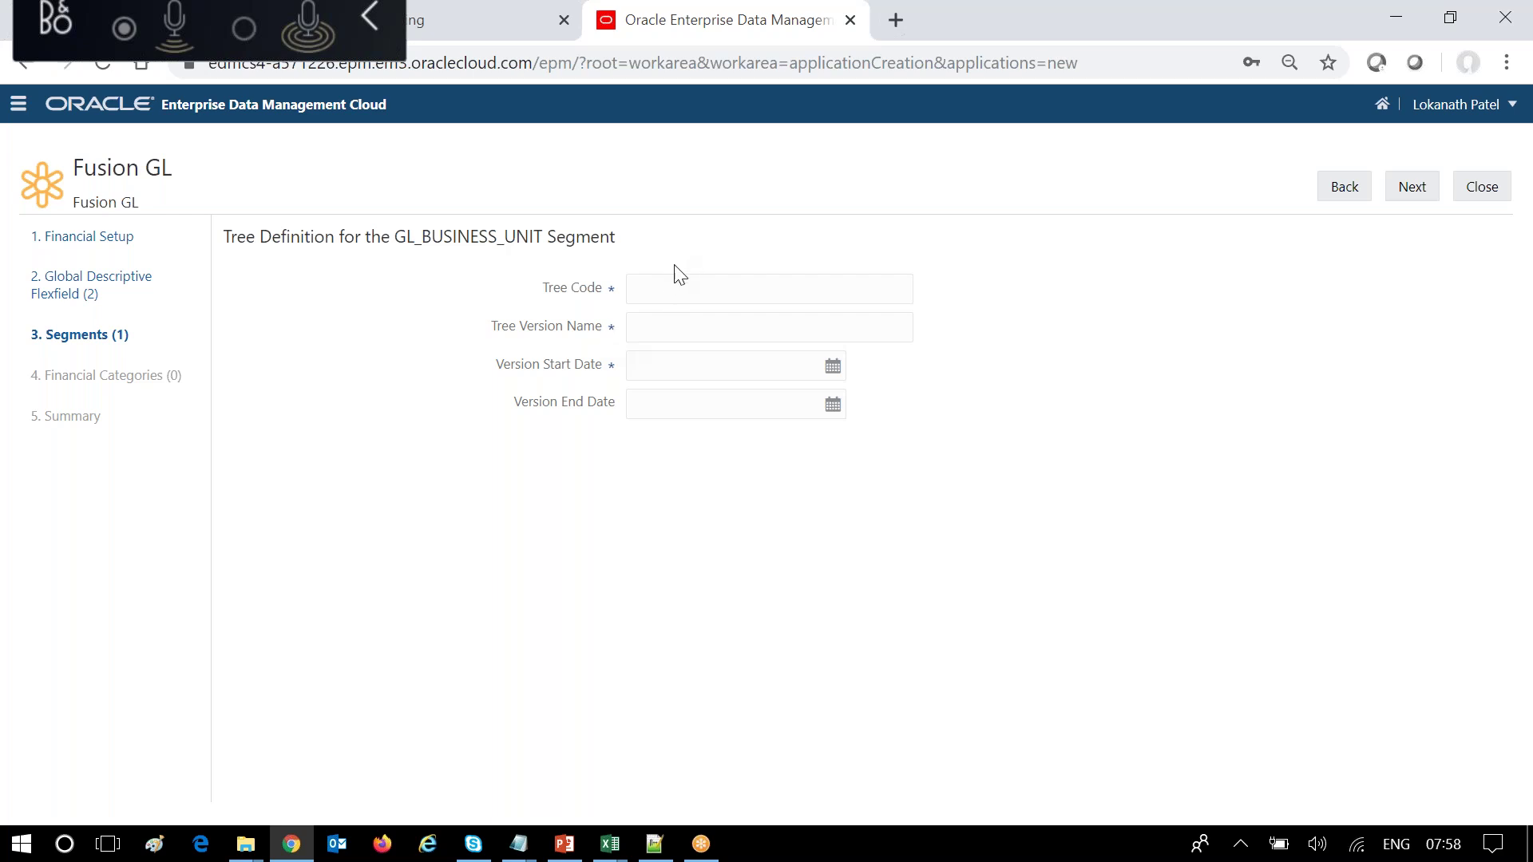
click(511, 851)
click(662, 712)
drag(603, 444, 372, 445)
key(ctrl+c)
click(304, 515)
Fill Tree Code and Tree Version Name with GL_BUSINESS_UNIT and set start date 1/1/2016.
click(706, 295)
key(ctrl+v)
click(701, 326)
key(ctrl+v)
click(758, 369)
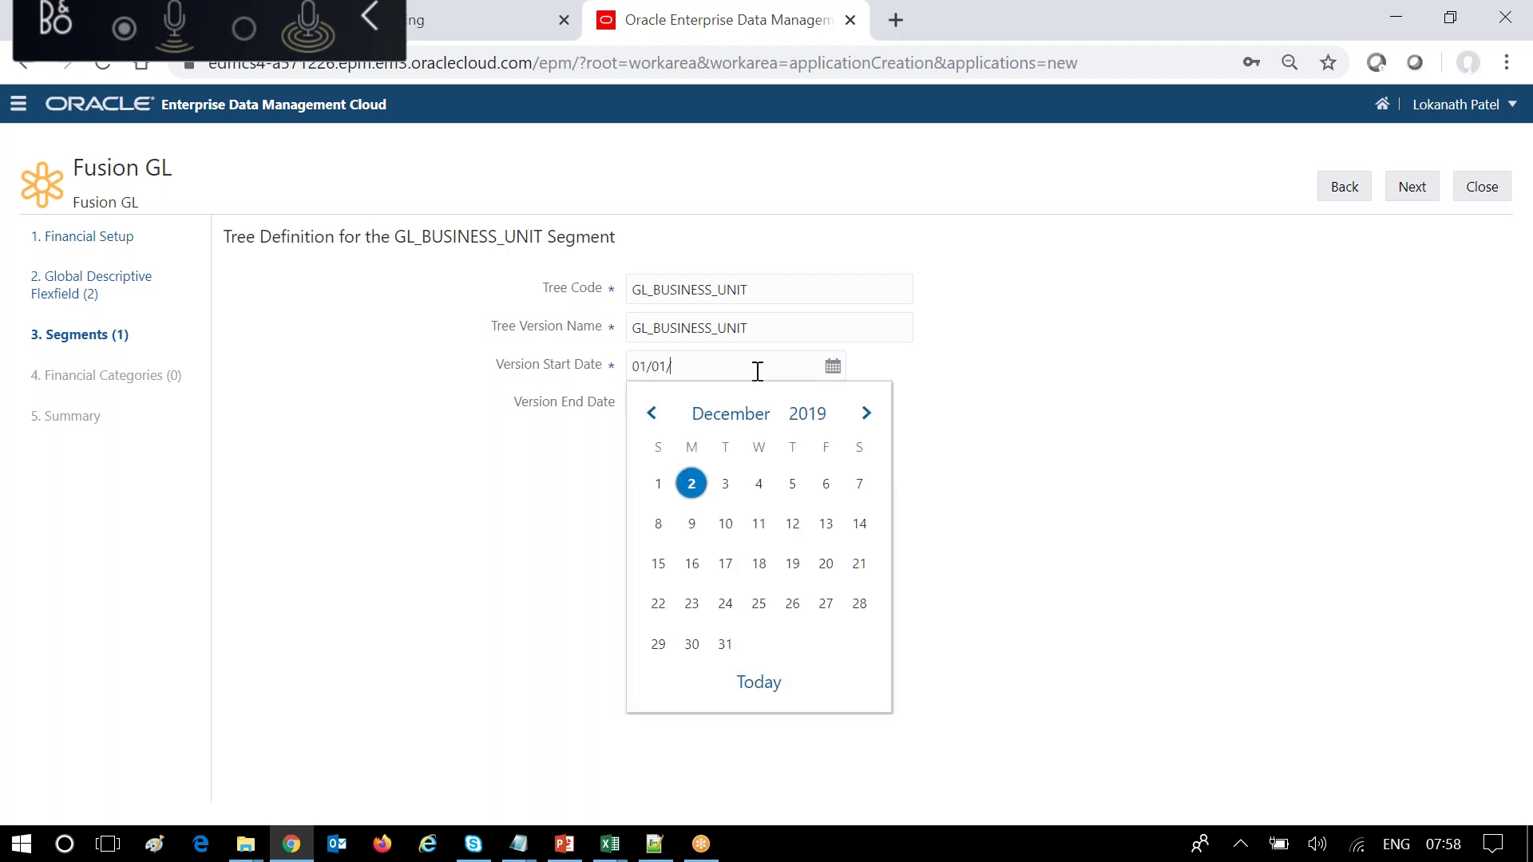
click(1252, 353)
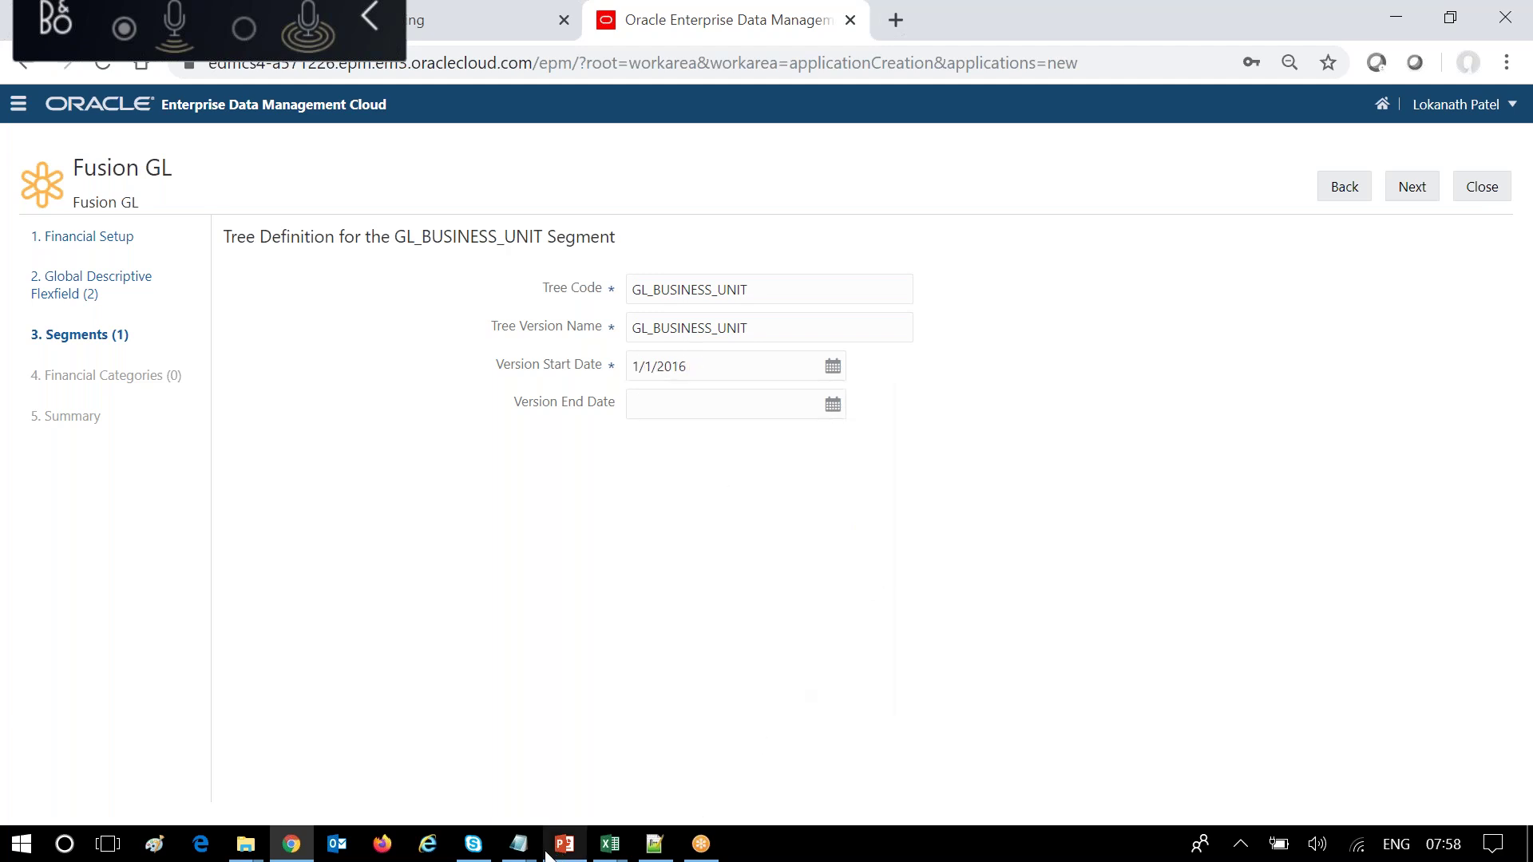
Bring up the Untitled Notepad notes and open the version end date picker.
mouse_move(518, 843)
click(773, 733)
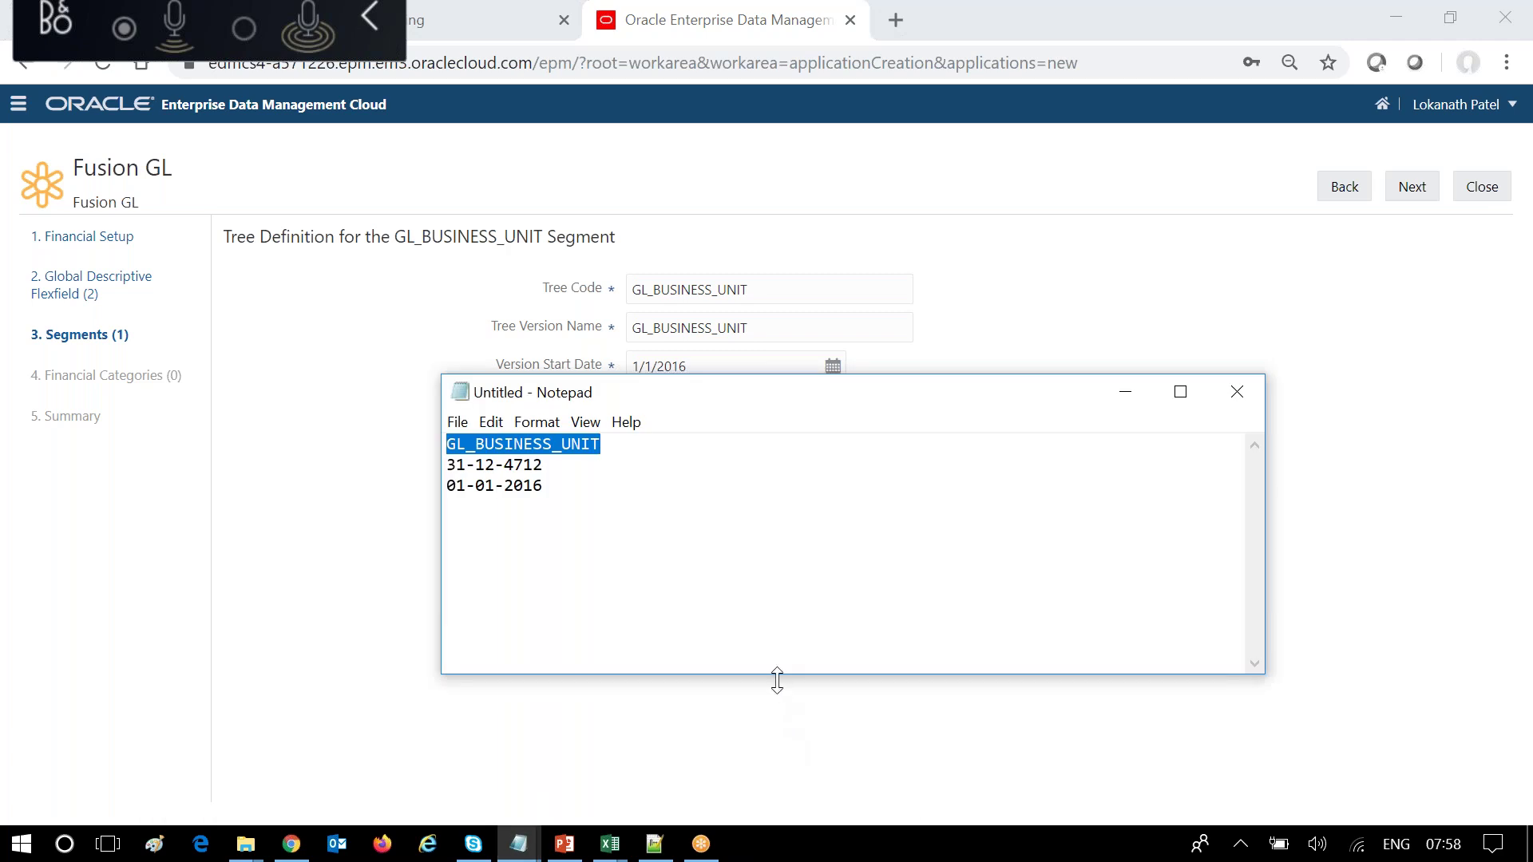
click(351, 500)
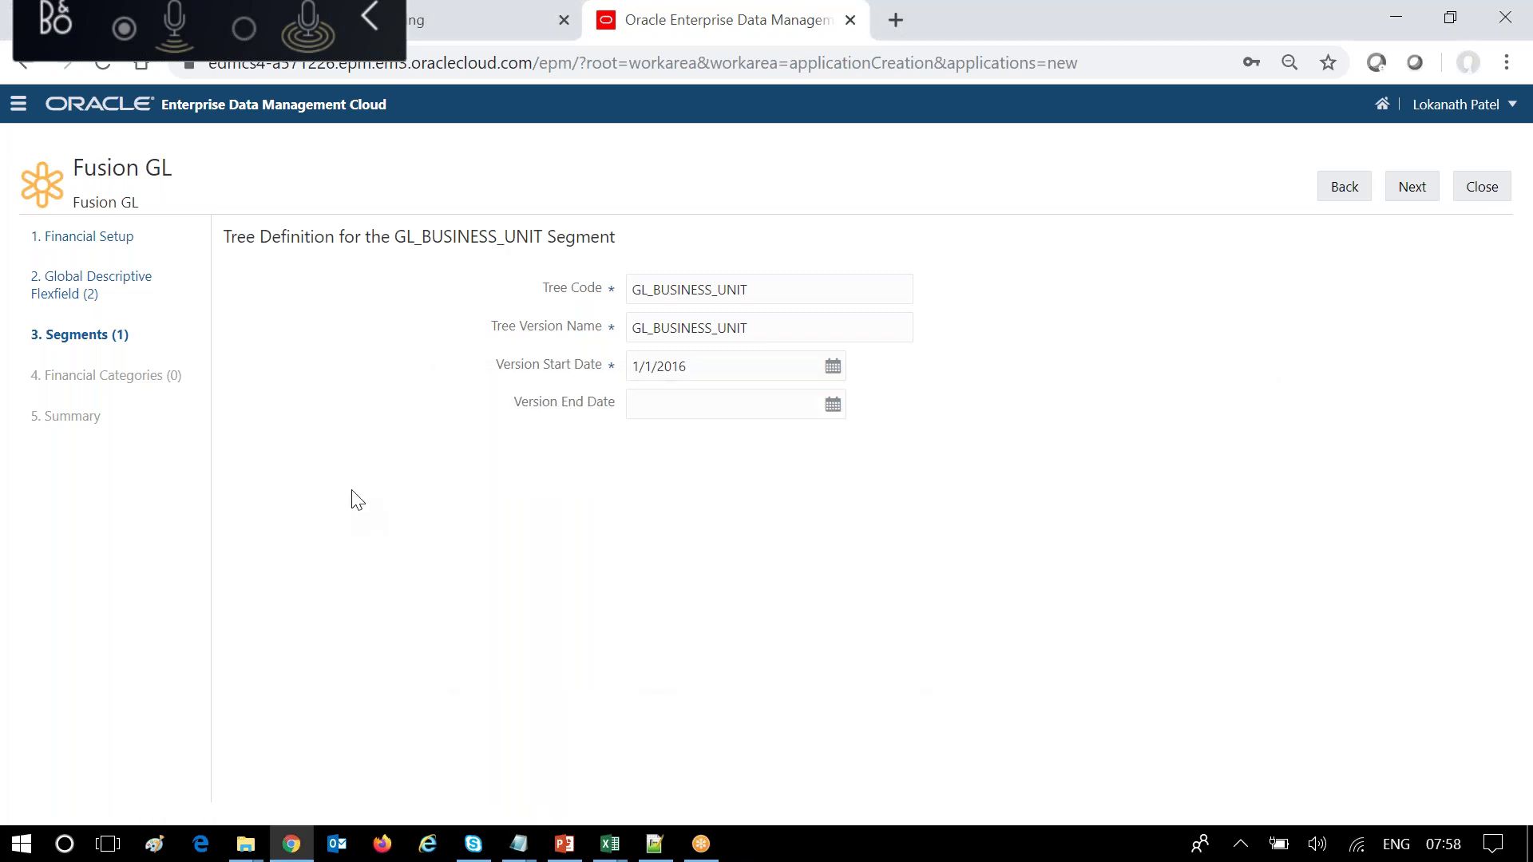
Set the GL_BUSINESS_UNIT tree's version end date to 31/12/4712 and save the tree definition.
click(668, 406)
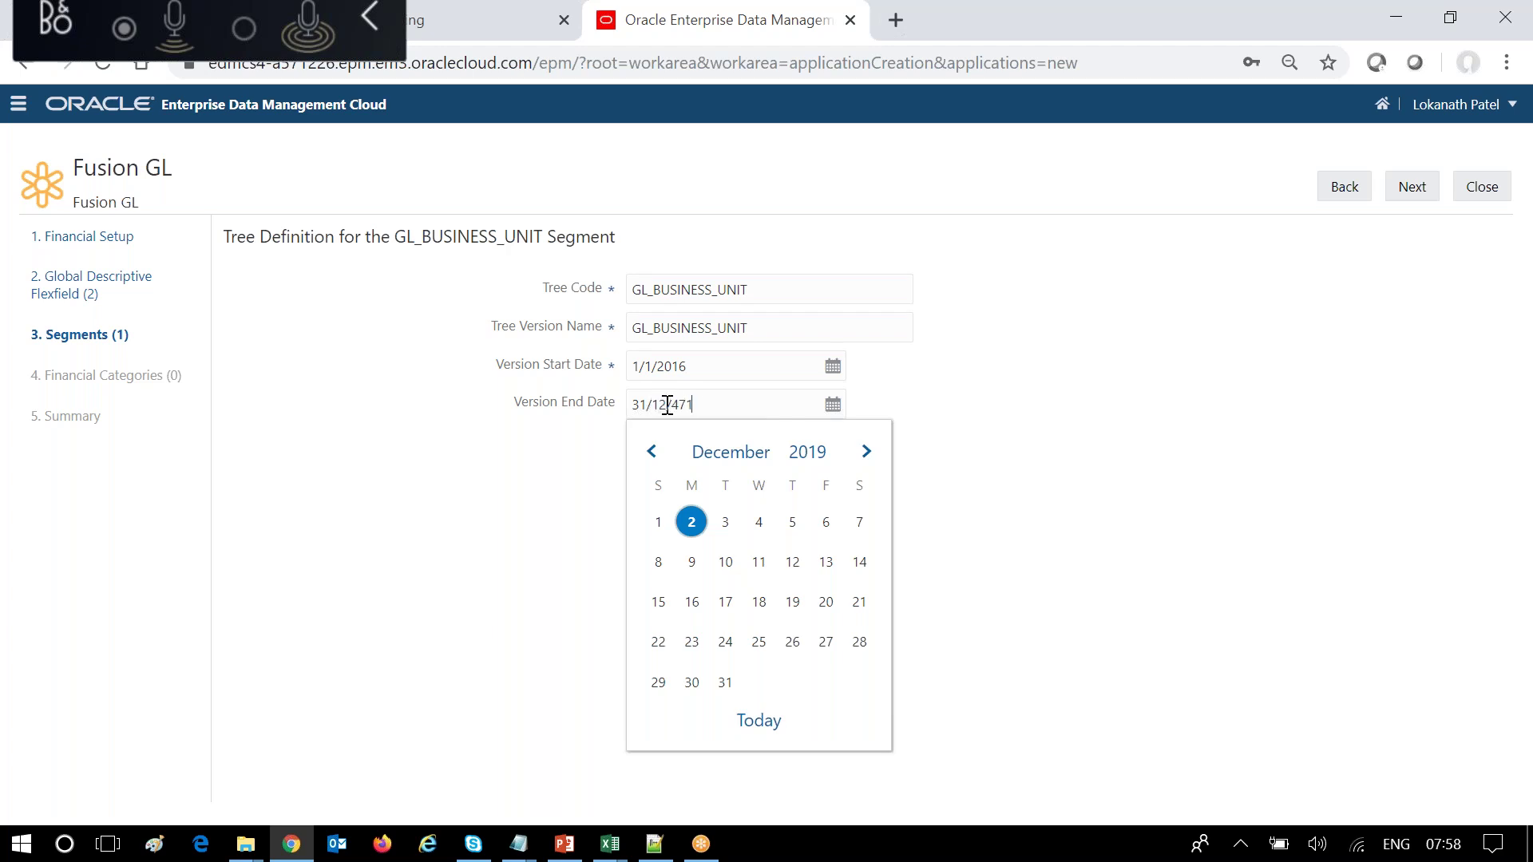
click(1247, 515)
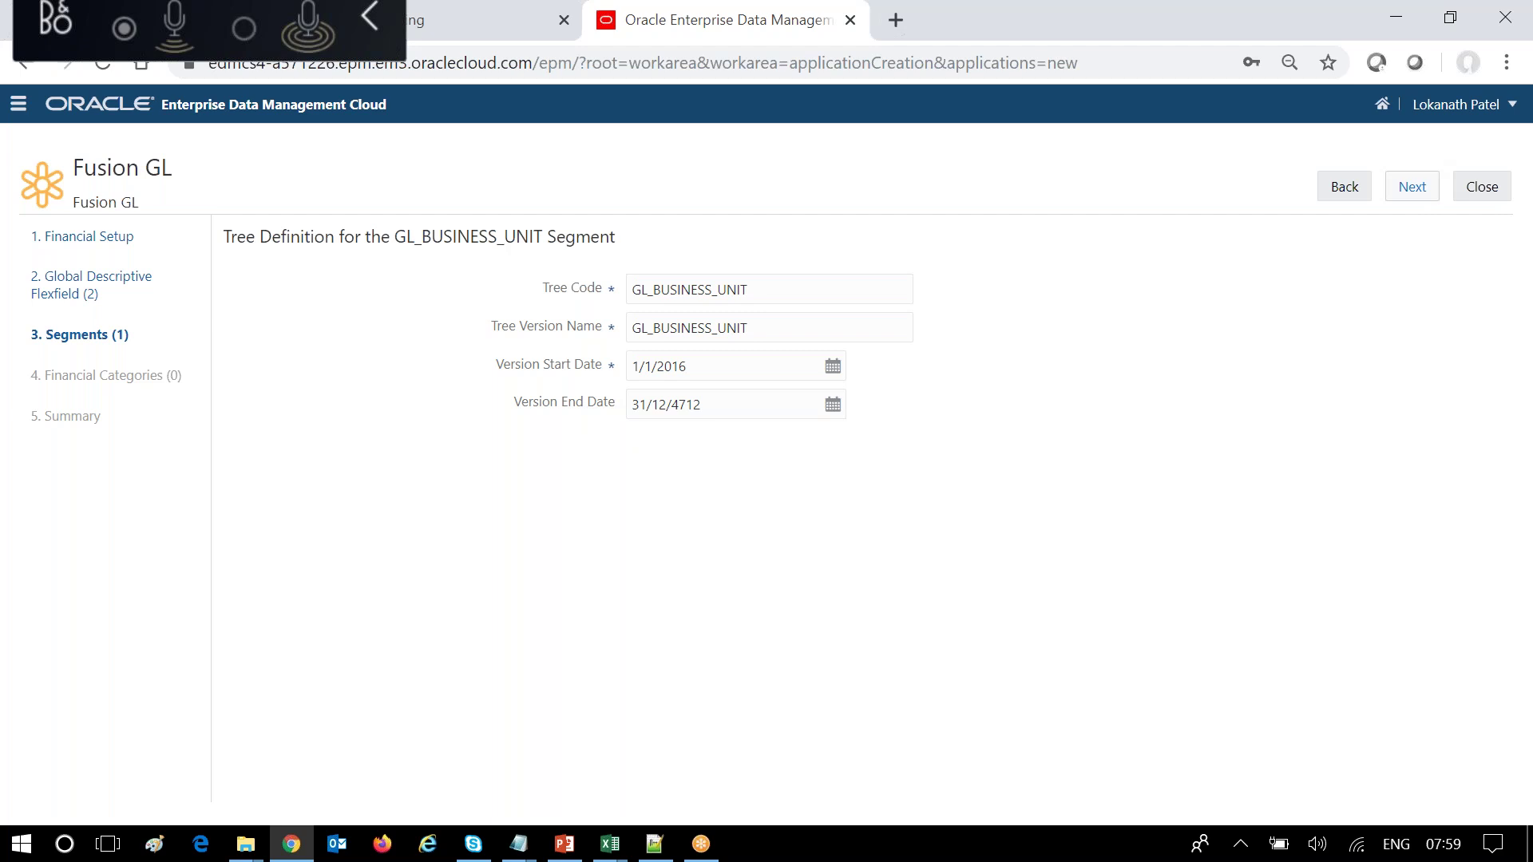
click(1421, 190)
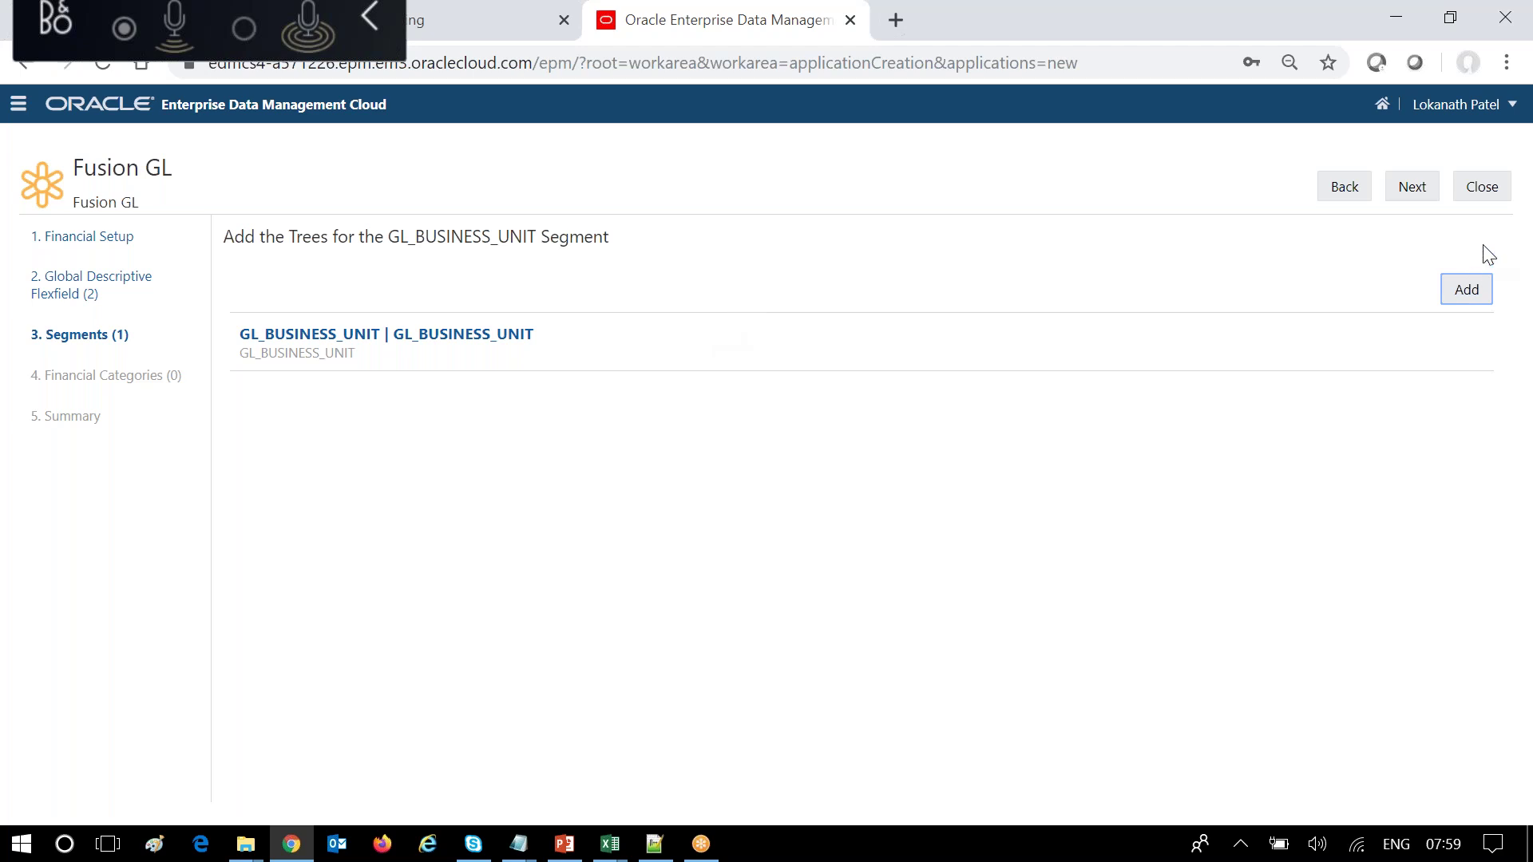
Advance to Financial Categories and review its 49 categories, opening then leaving the new-category form.
click(1412, 189)
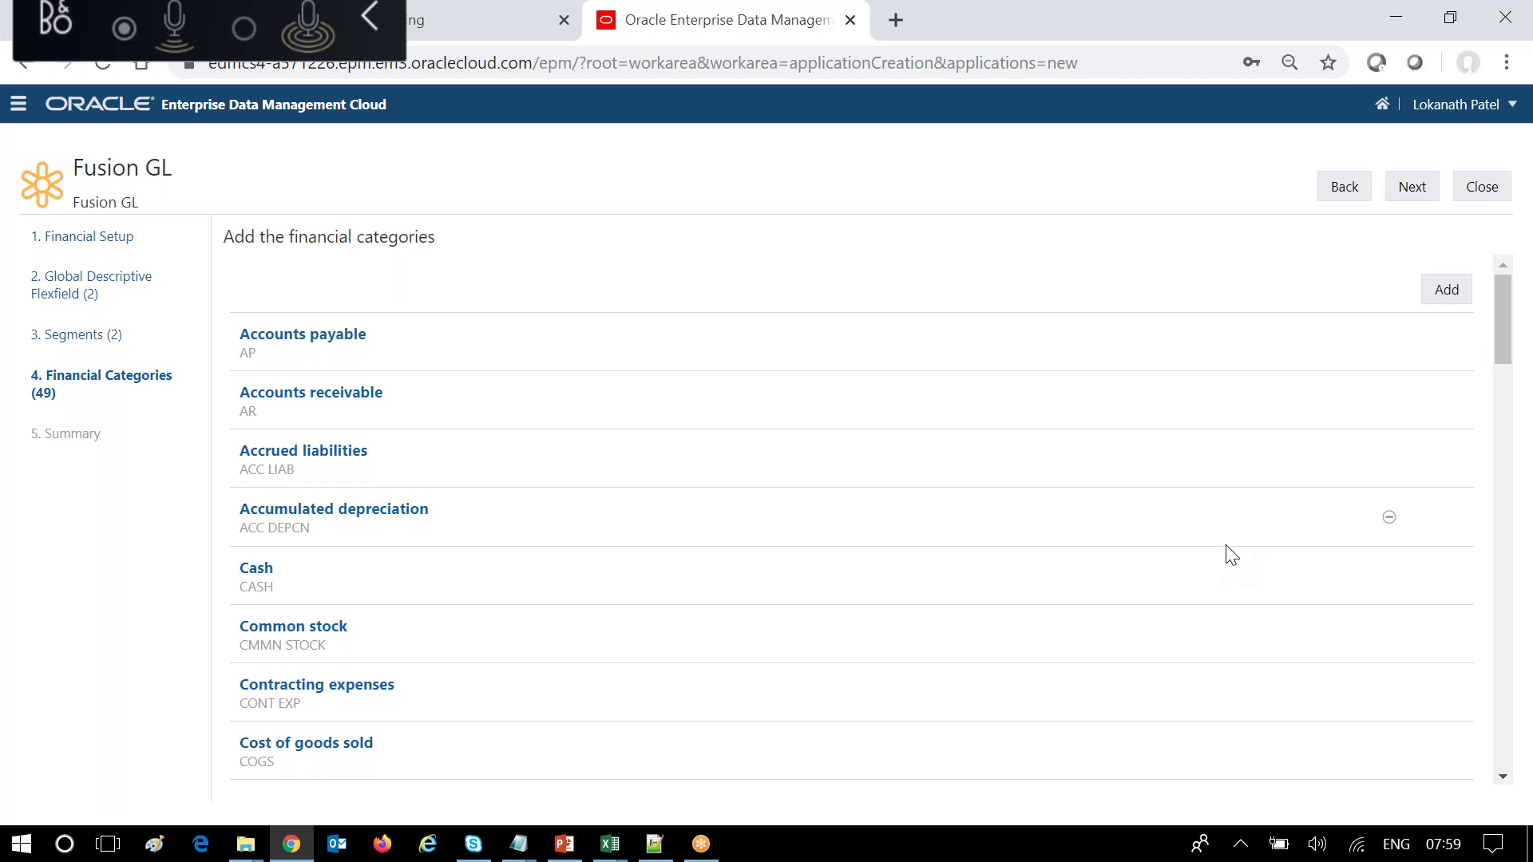
scroll(1232, 555, down, 1)
scroll(1232, 554, down, 15)
scroll(1230, 550, up, 20)
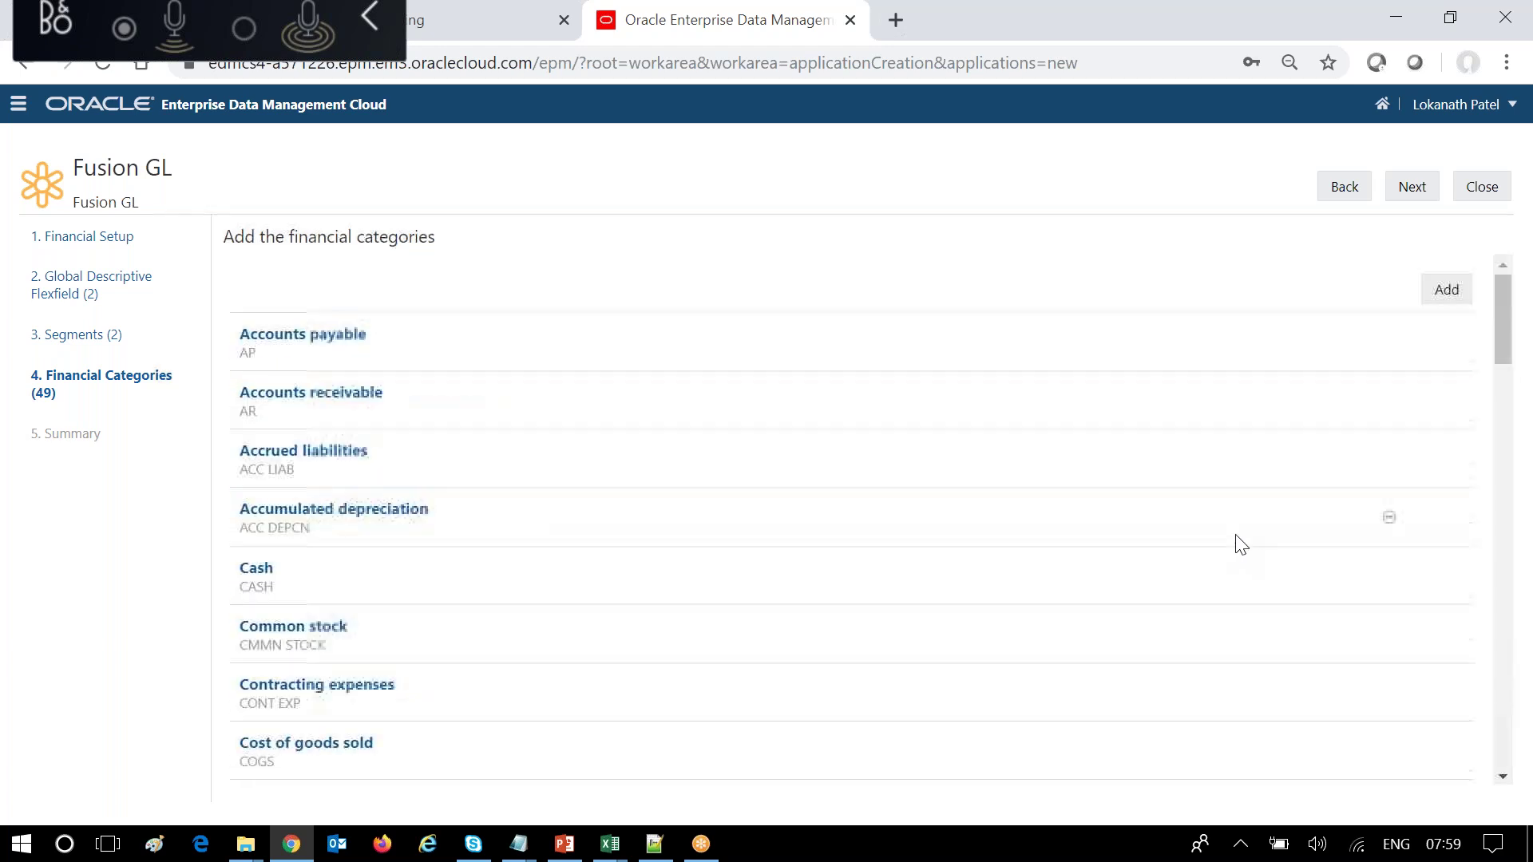
click(1461, 300)
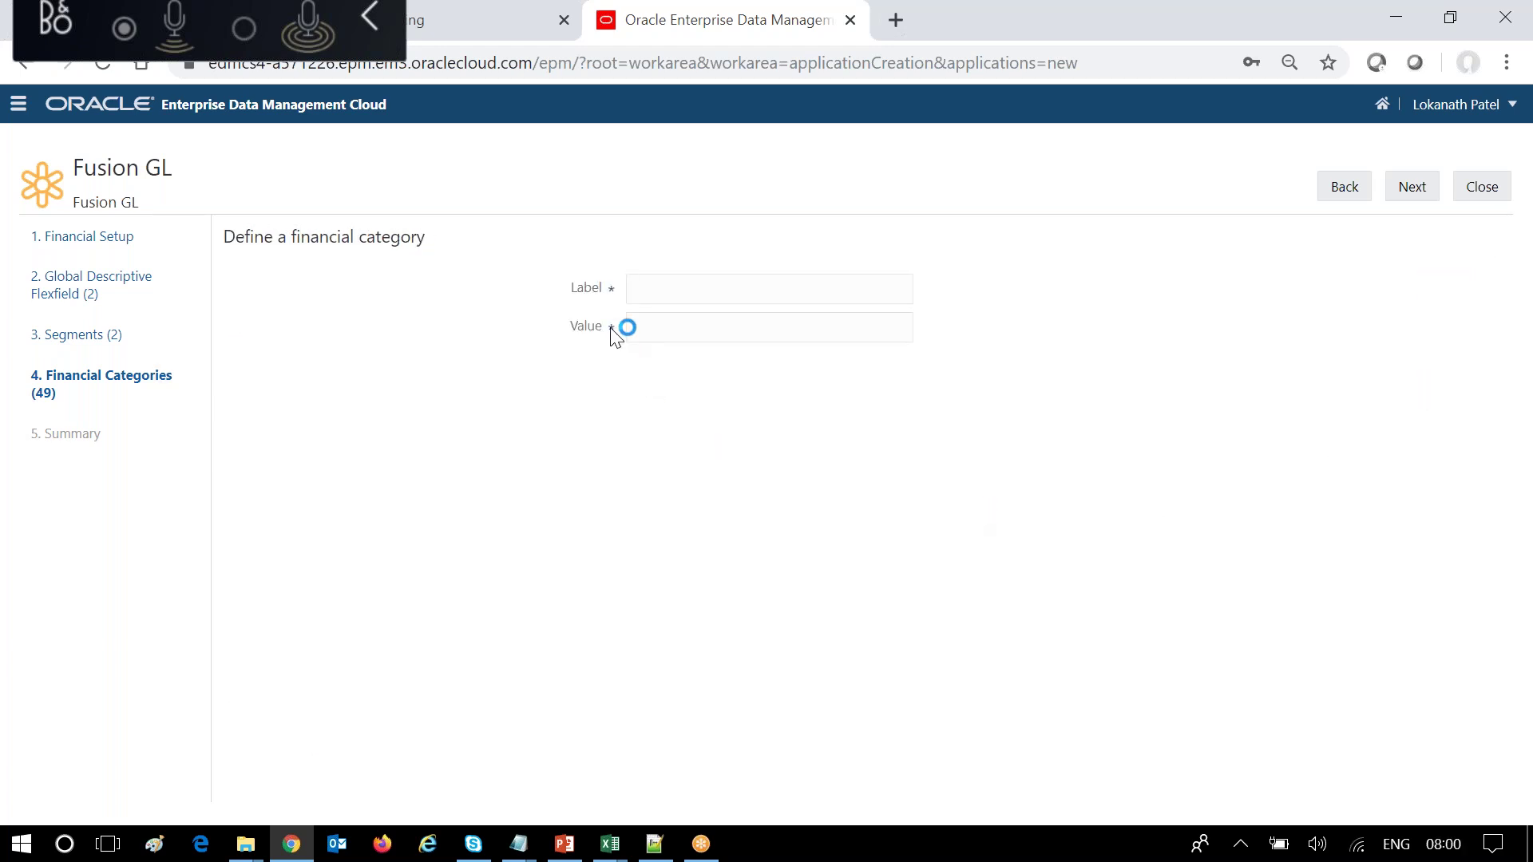
click(1332, 179)
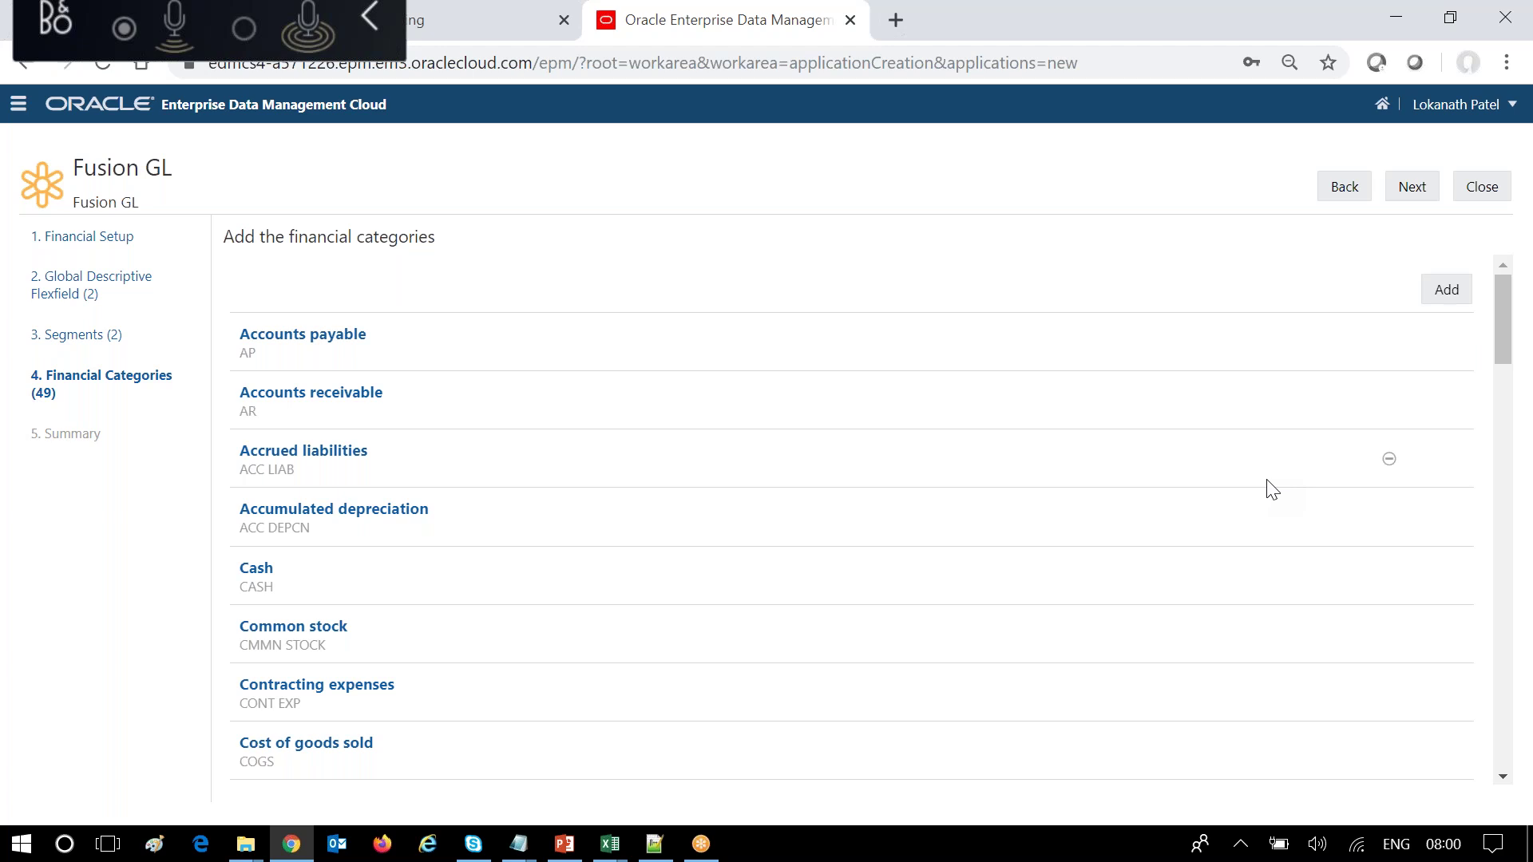
scroll(1132, 503, down, 15)
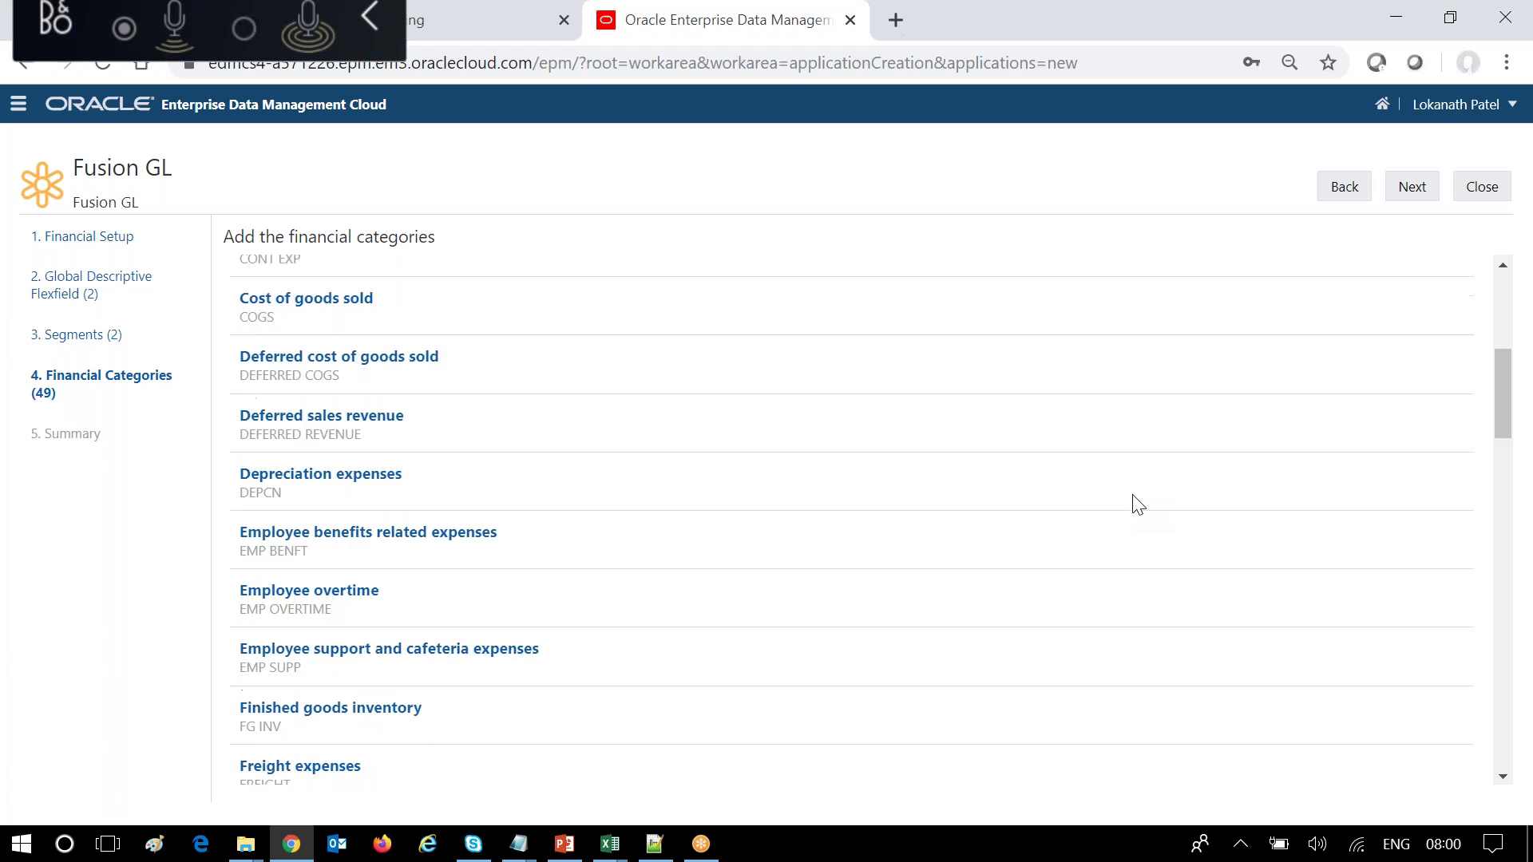
scroll(1147, 495, down, 5)
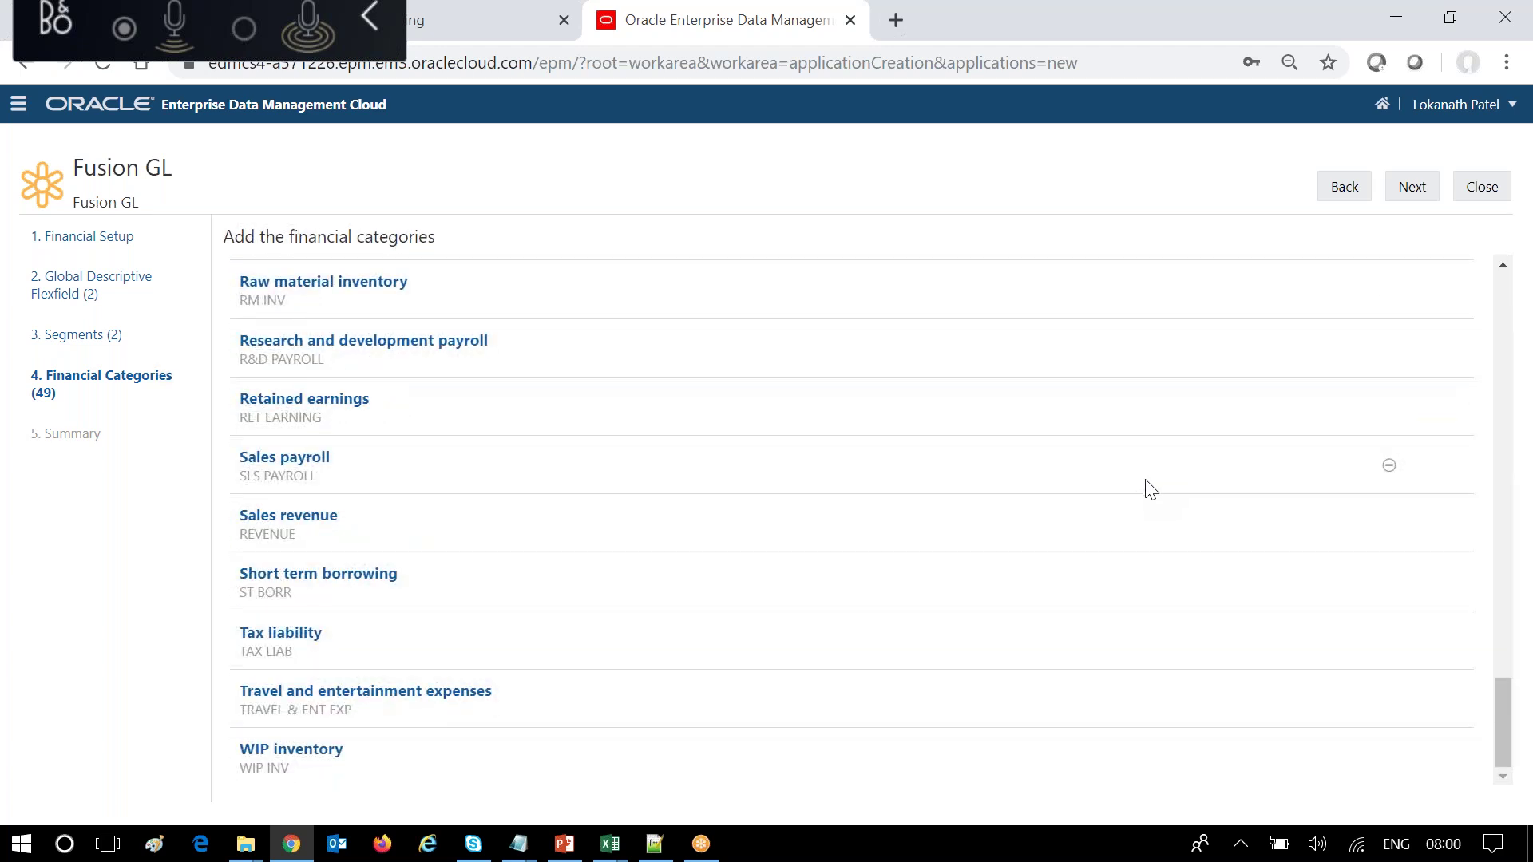
scroll(1150, 485, up, 20)
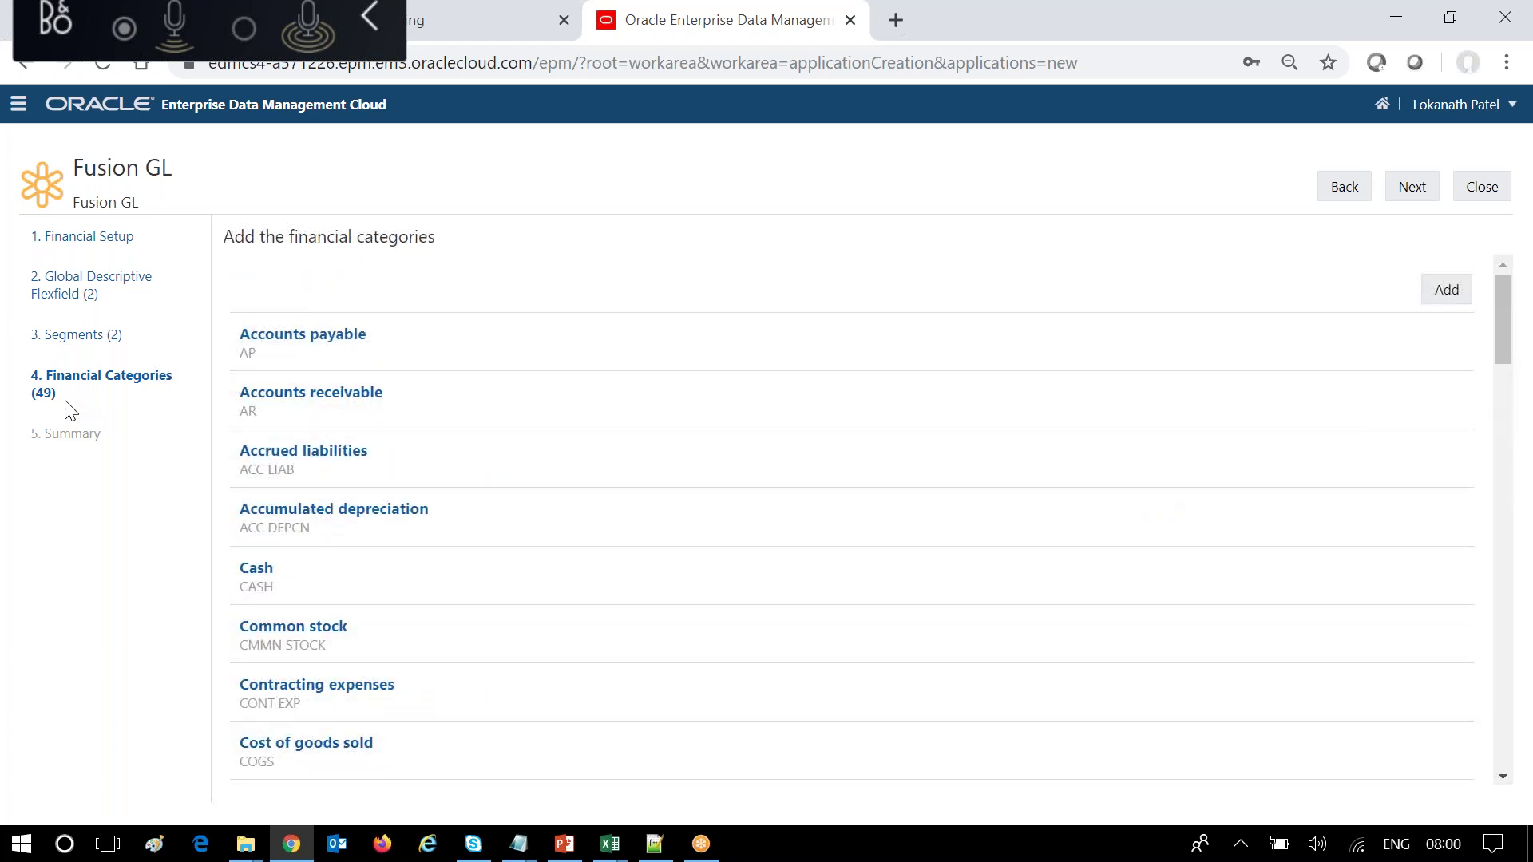
scroll(369, 503, down, 10)
scroll(370, 471, down, 8)
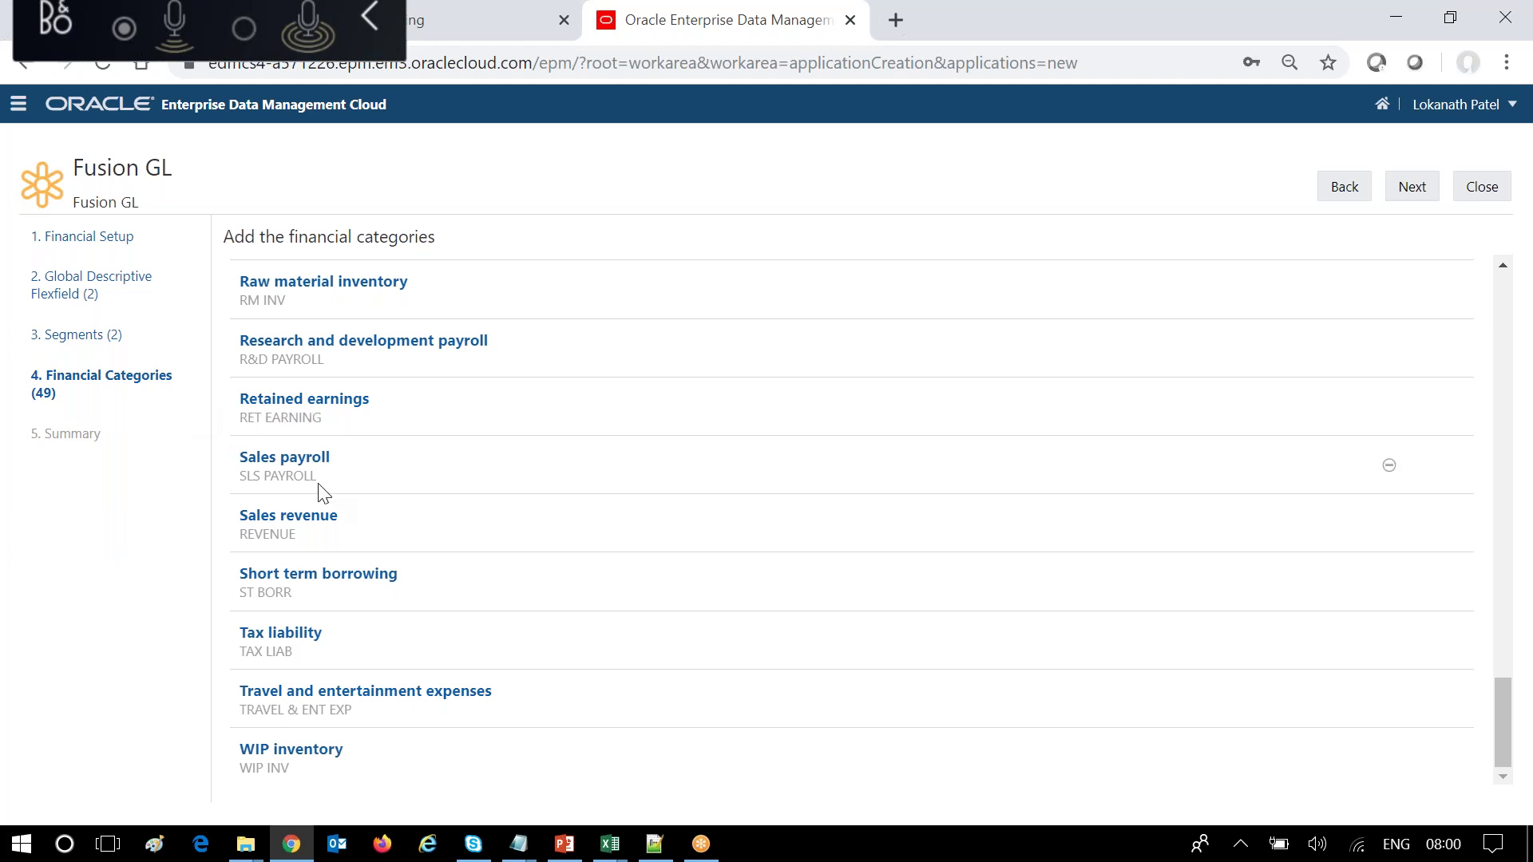
scroll(319, 447, up, 15)
scroll(321, 399, down, 8)
scroll(320, 399, down, 6)
scroll(319, 401, up, 20)
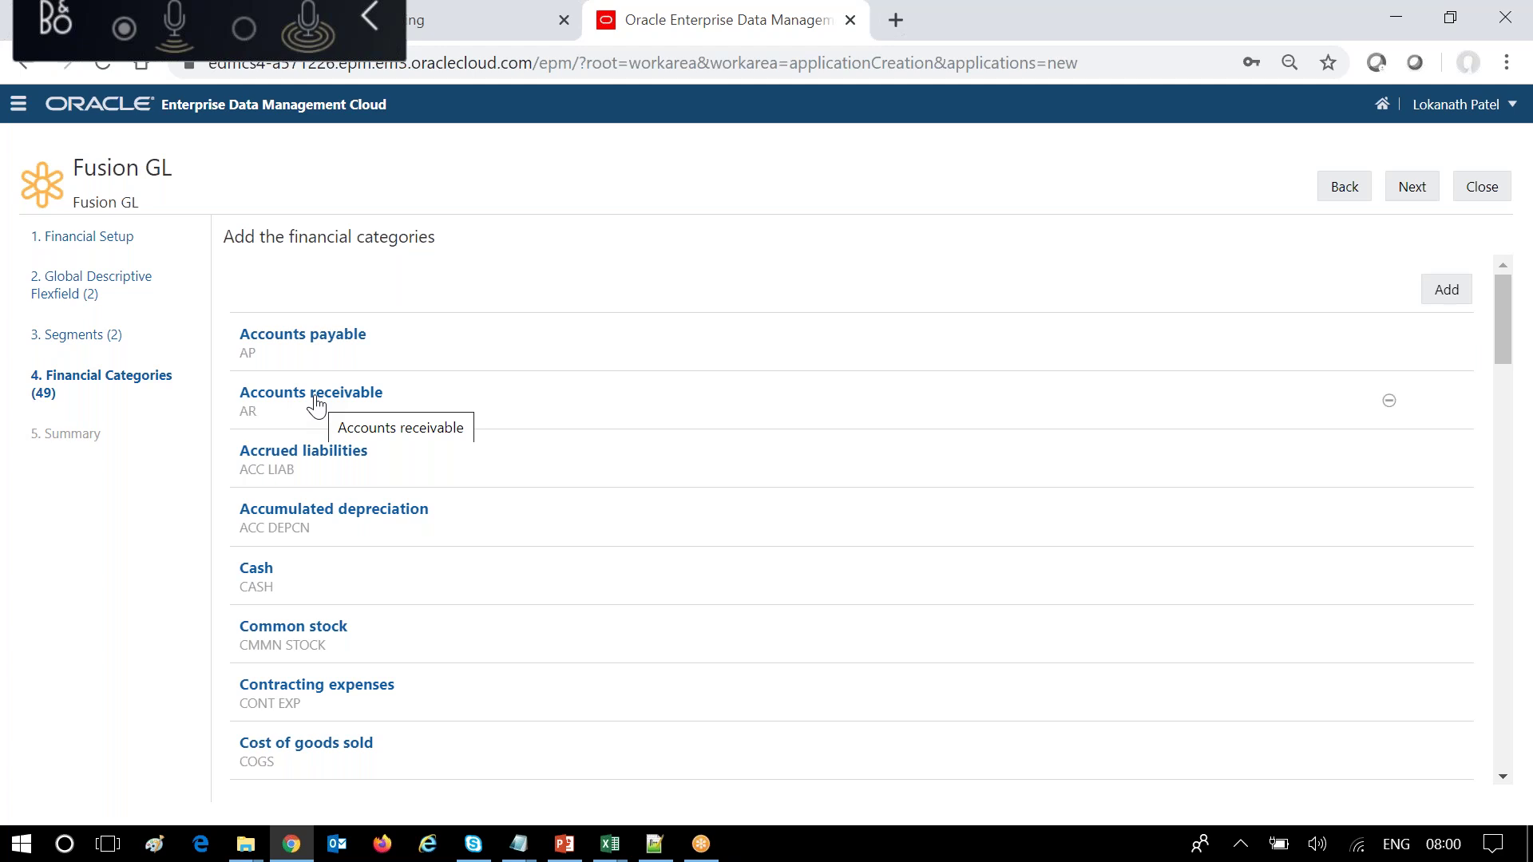
scroll(390, 476, down, 10)
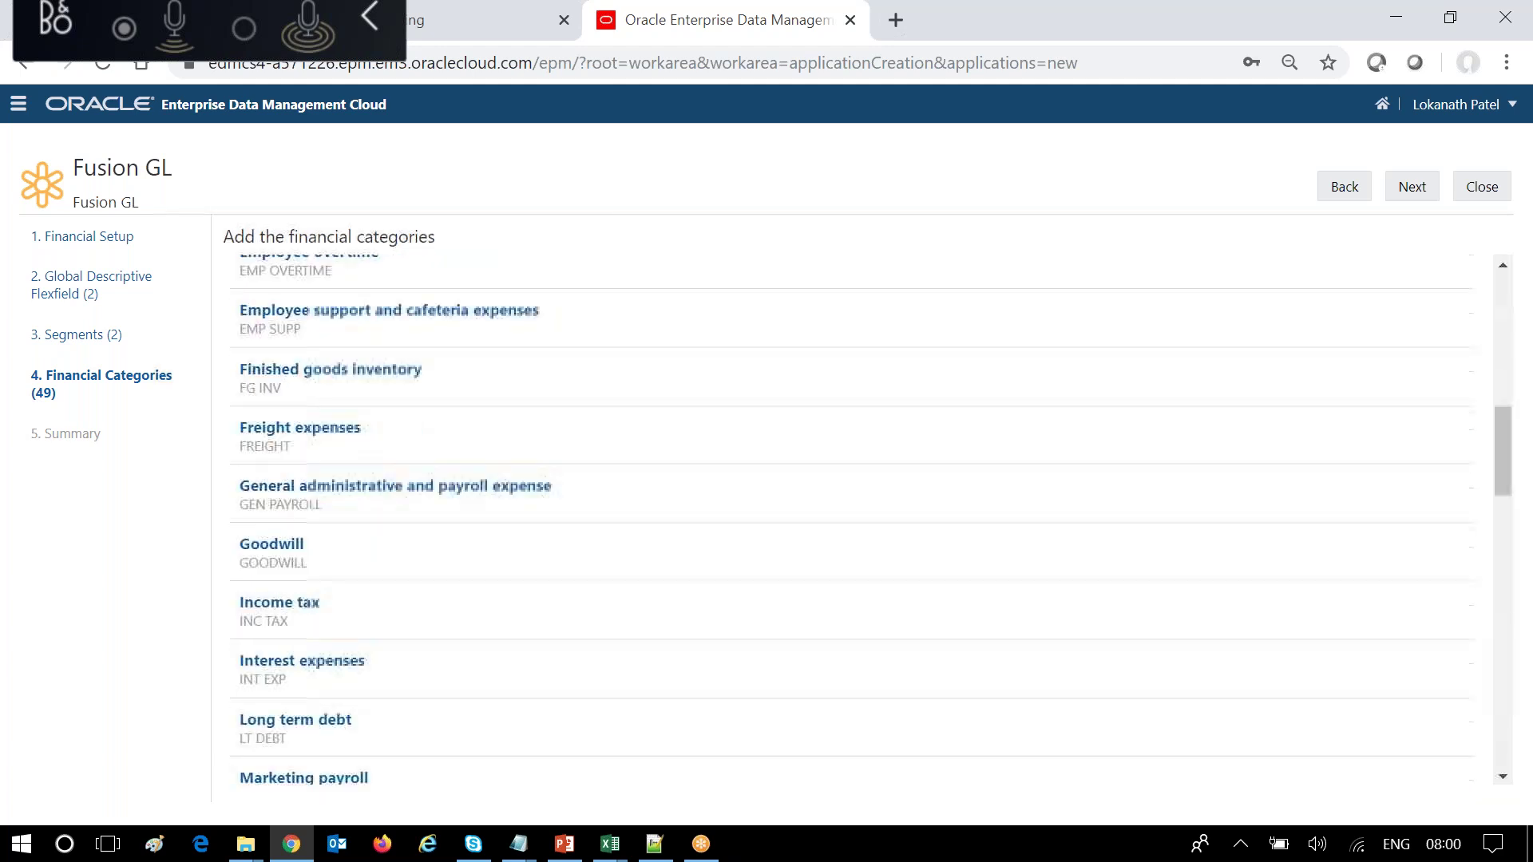
scroll(390, 454, down, 10)
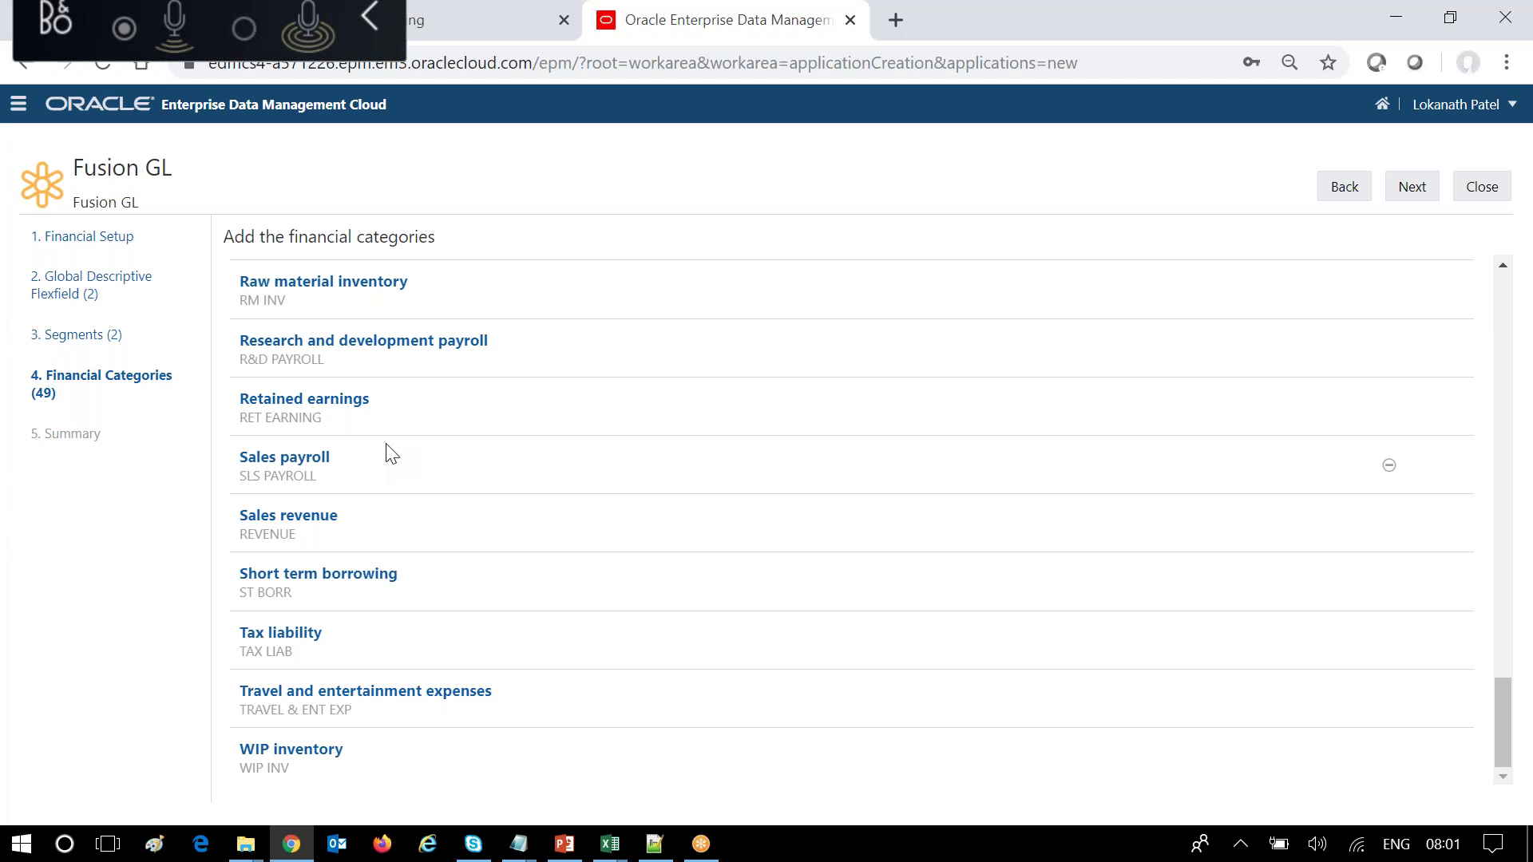
scroll(391, 454, up, 20)
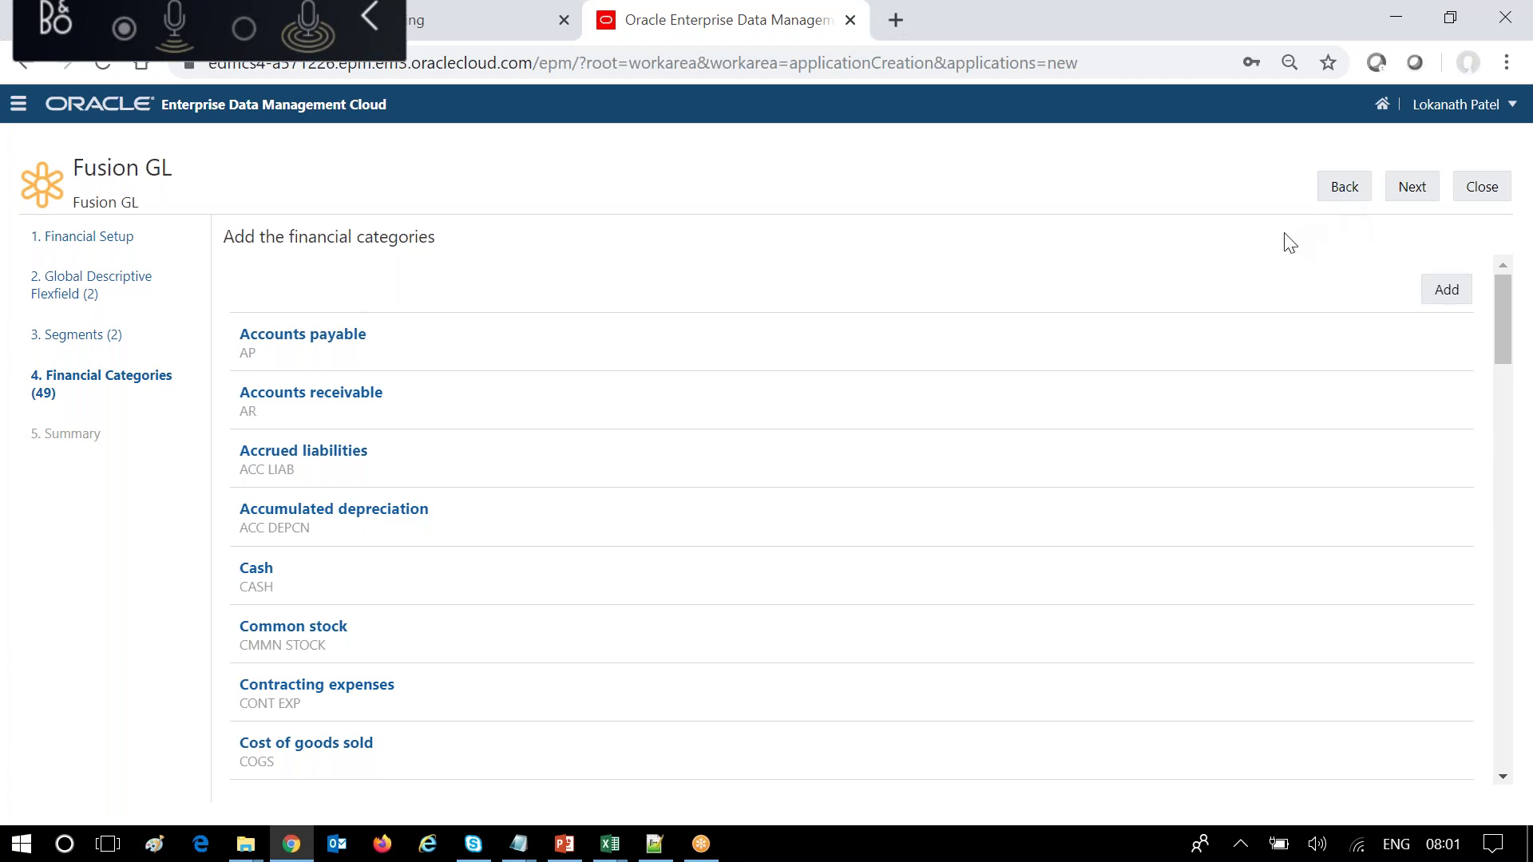
Delete the Attribute 1 and Attribute 5 global descriptive flexfields.
click(1399, 193)
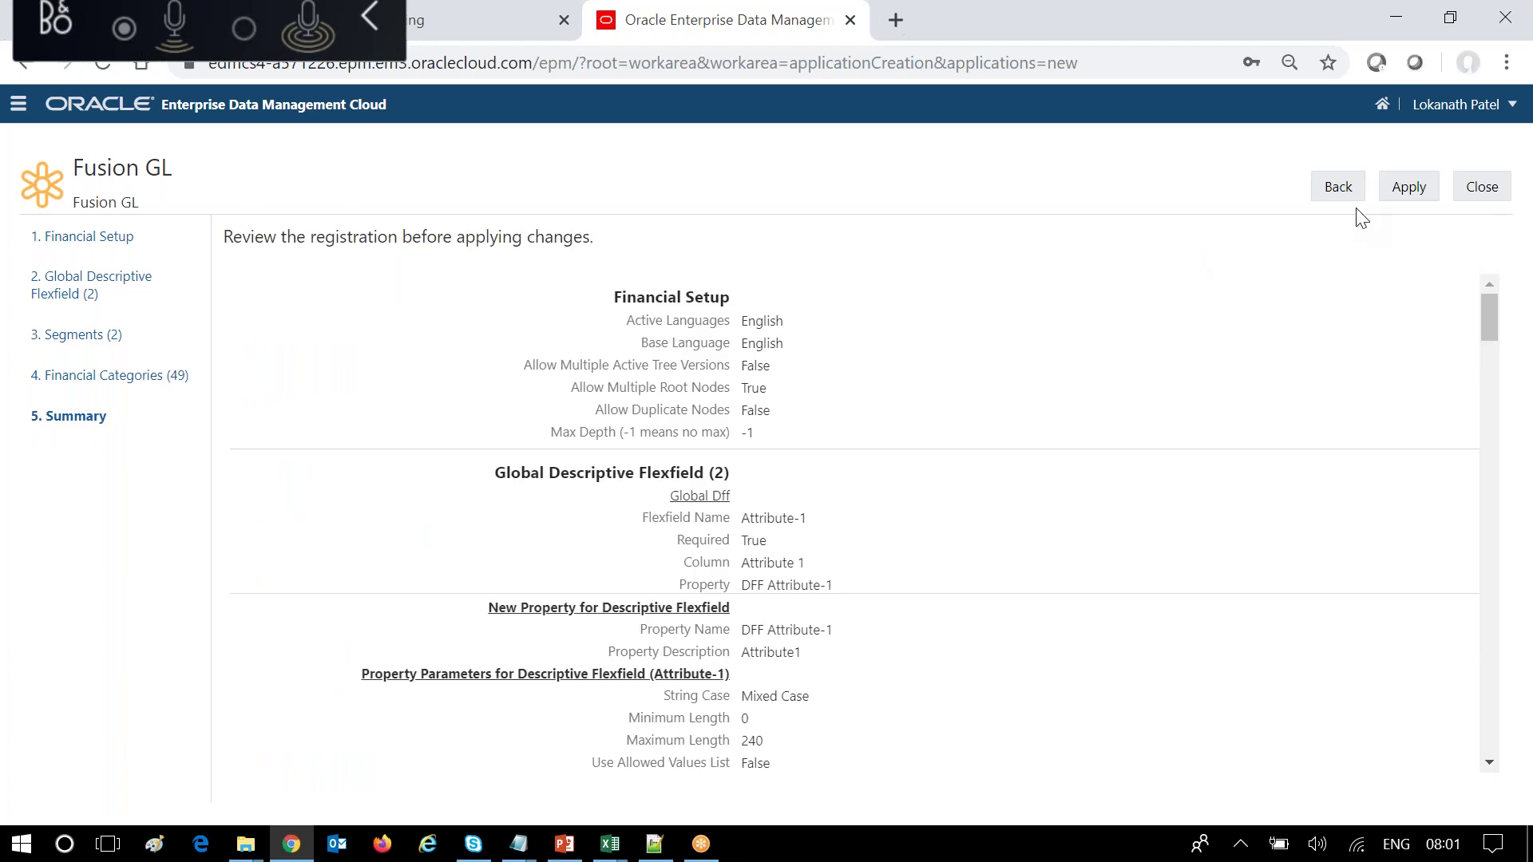
scroll(922, 515, down, 13)
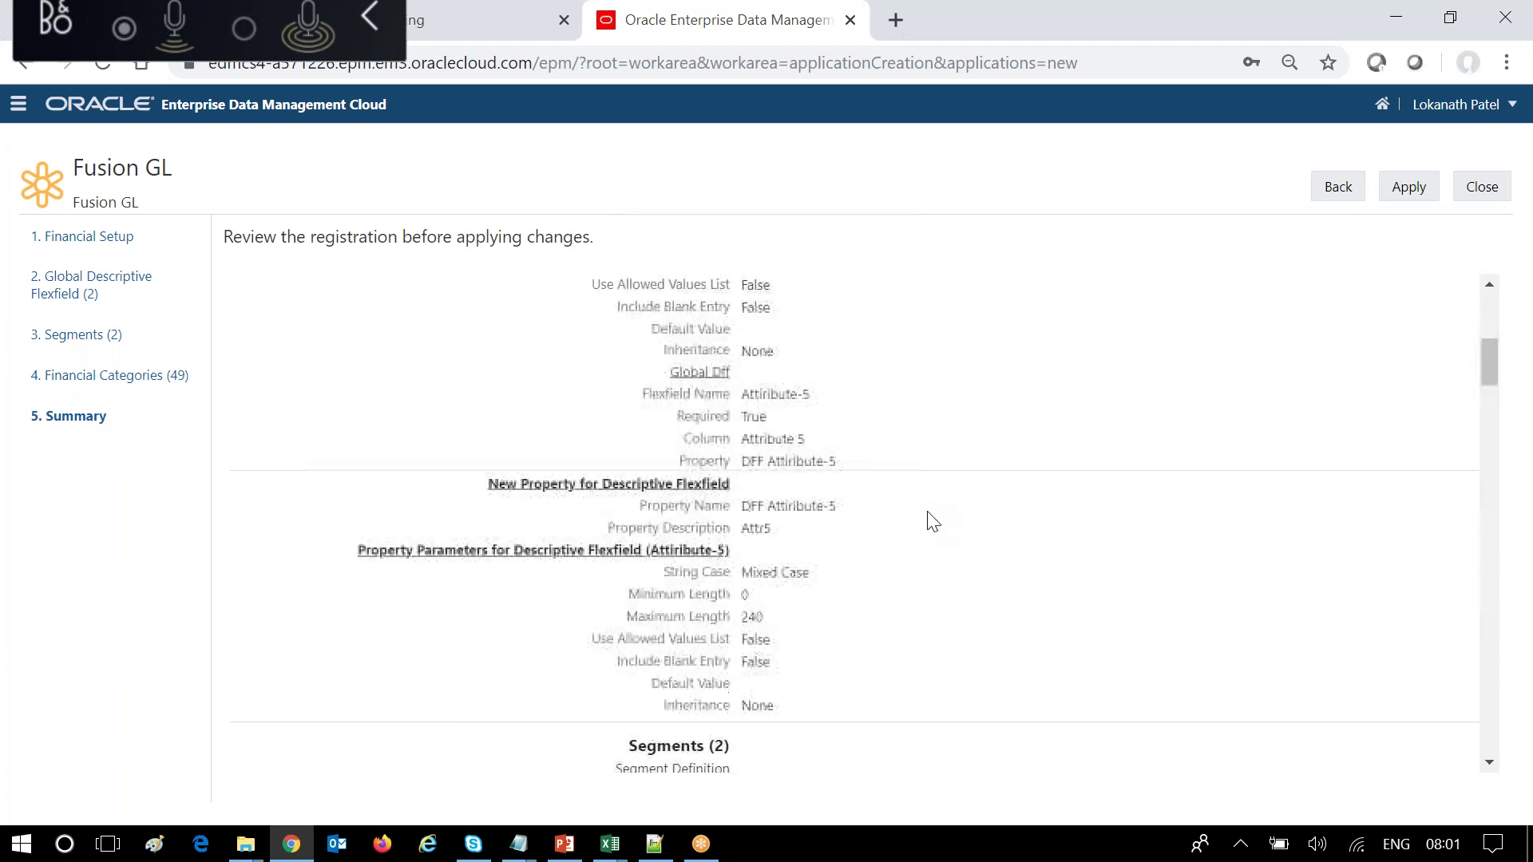
scroll(949, 518, up, 13)
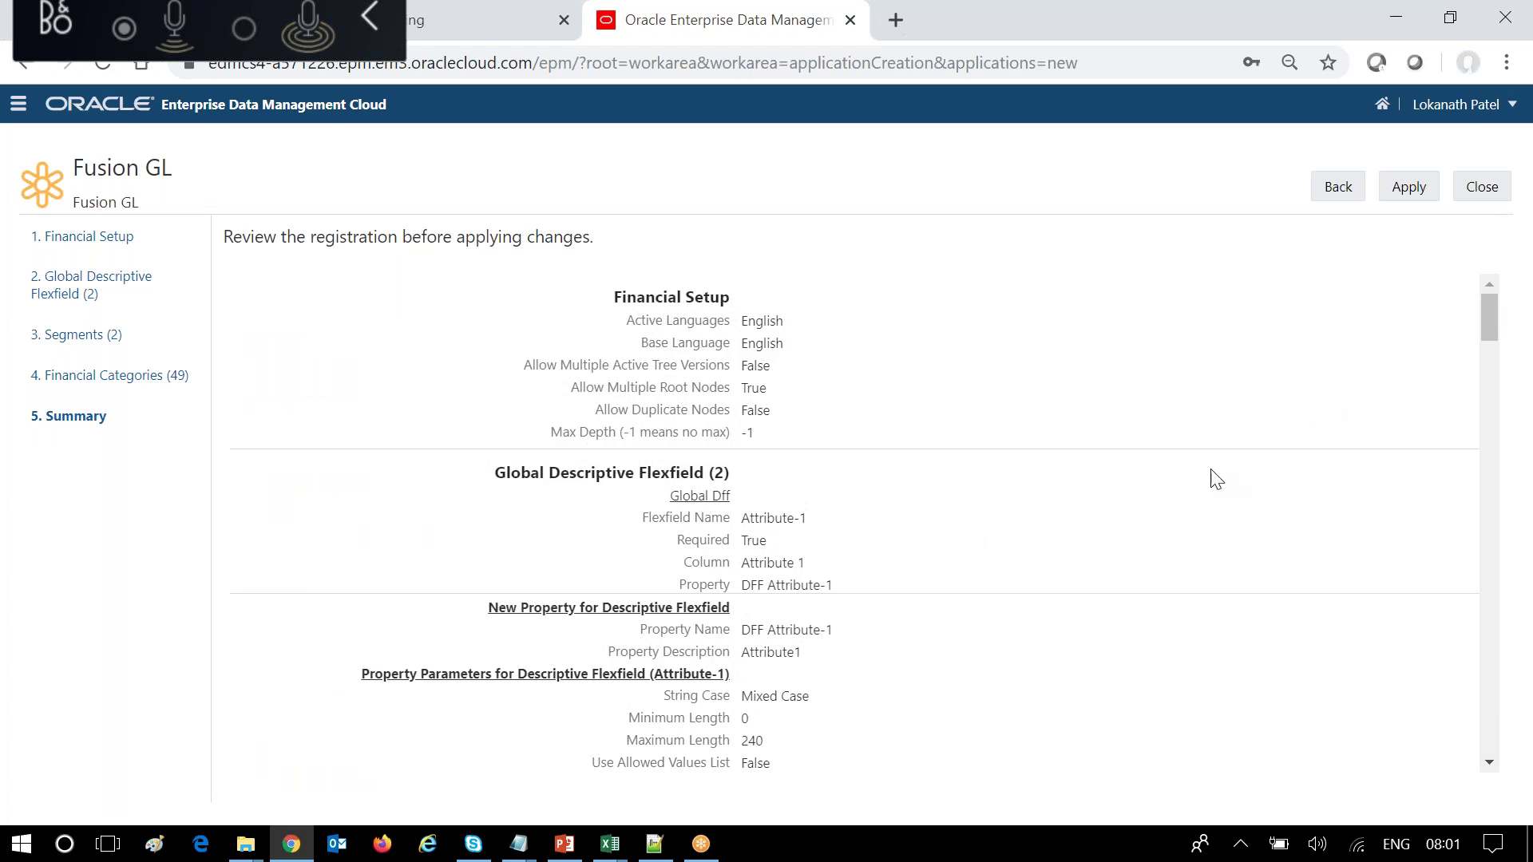
click(137, 294)
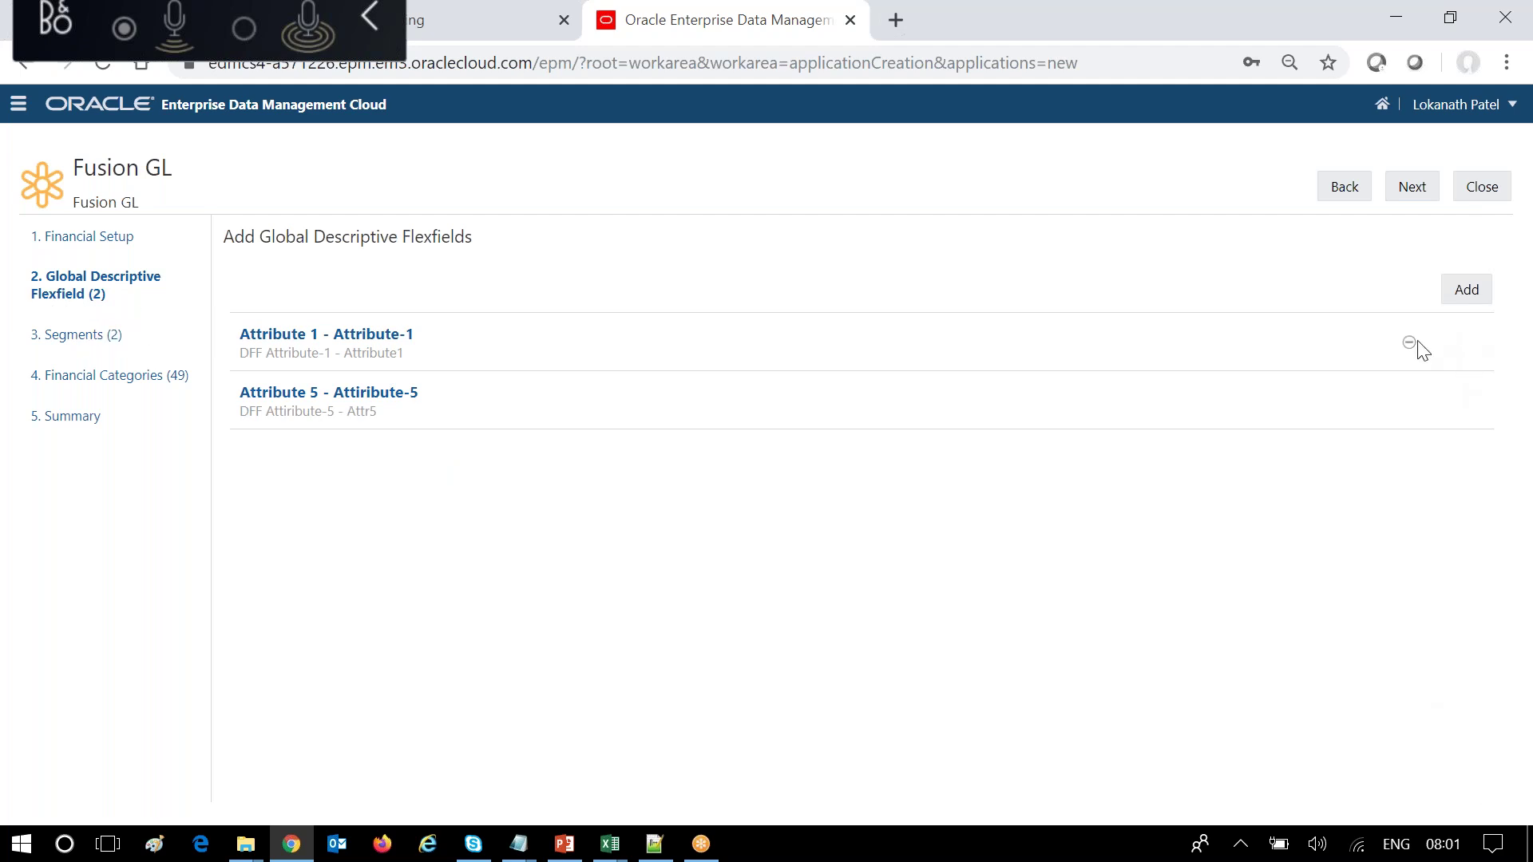
click(1409, 339)
click(834, 511)
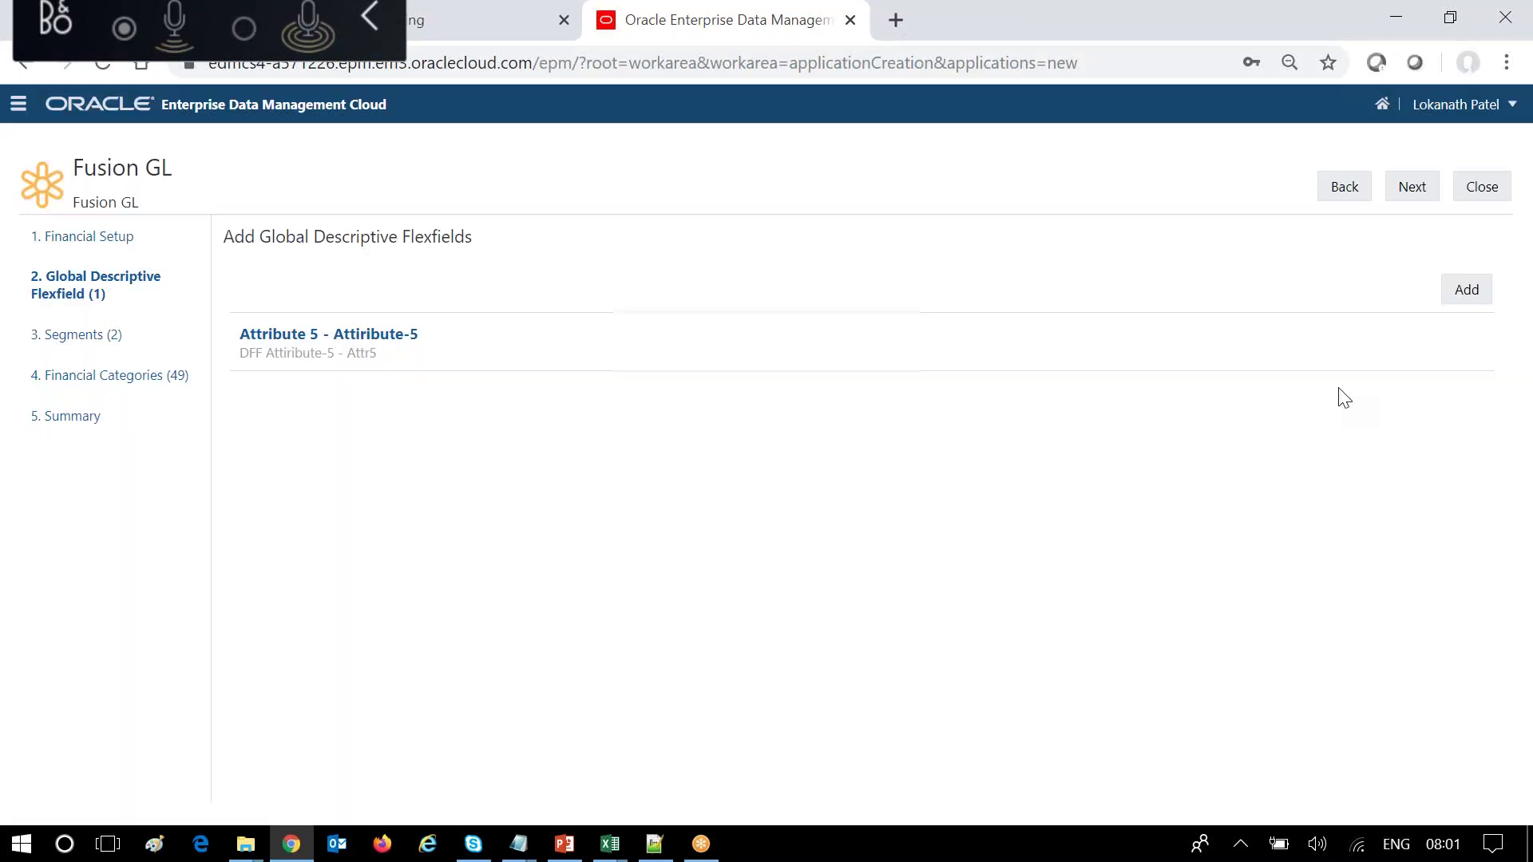
click(1409, 343)
click(826, 517)
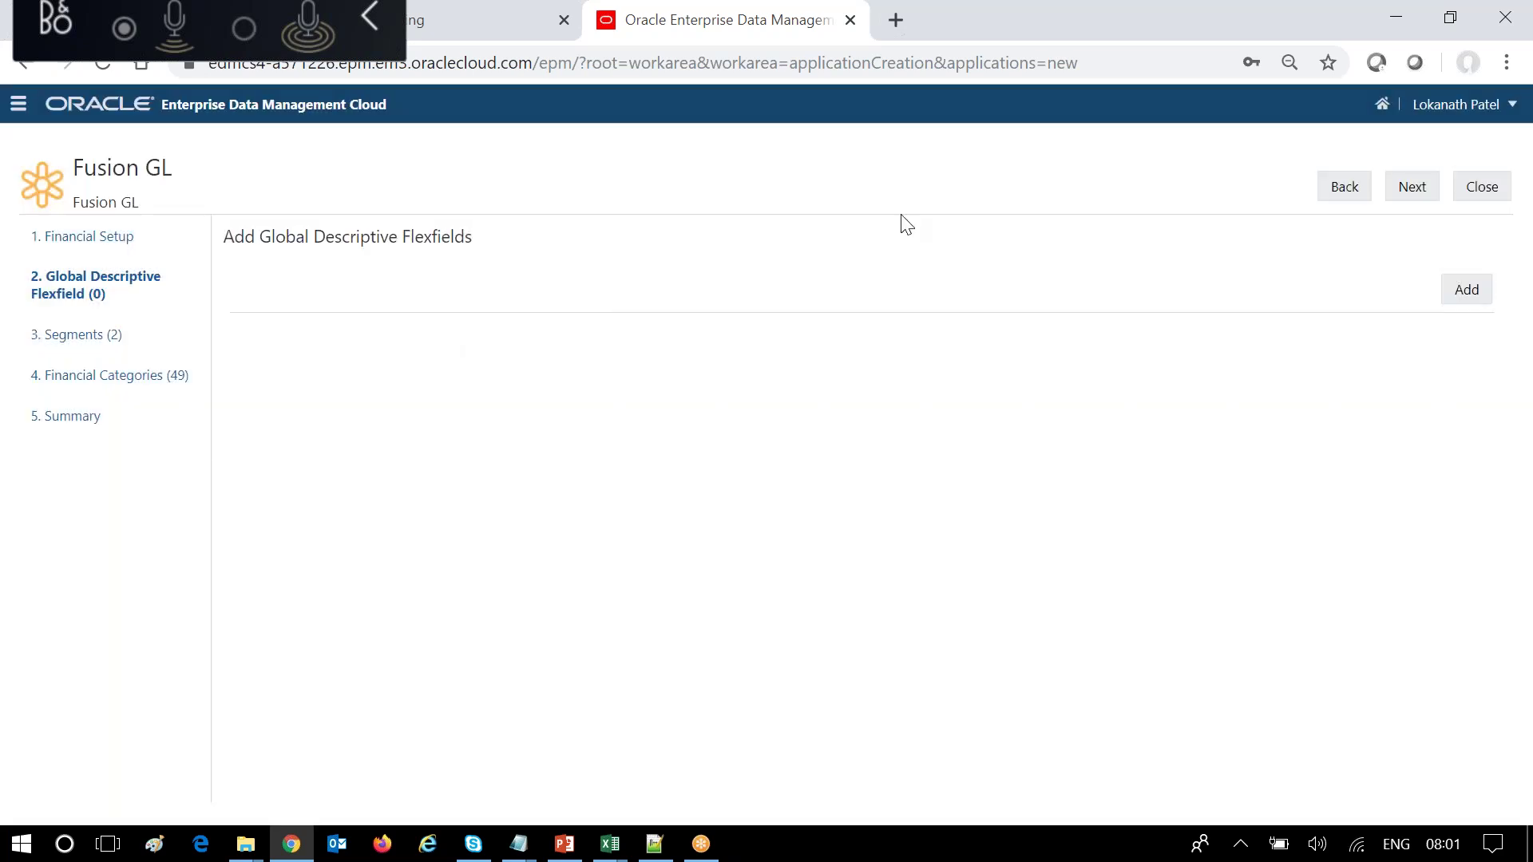
Advance through Segments and Financial Categories back to the registration Summary.
click(1409, 187)
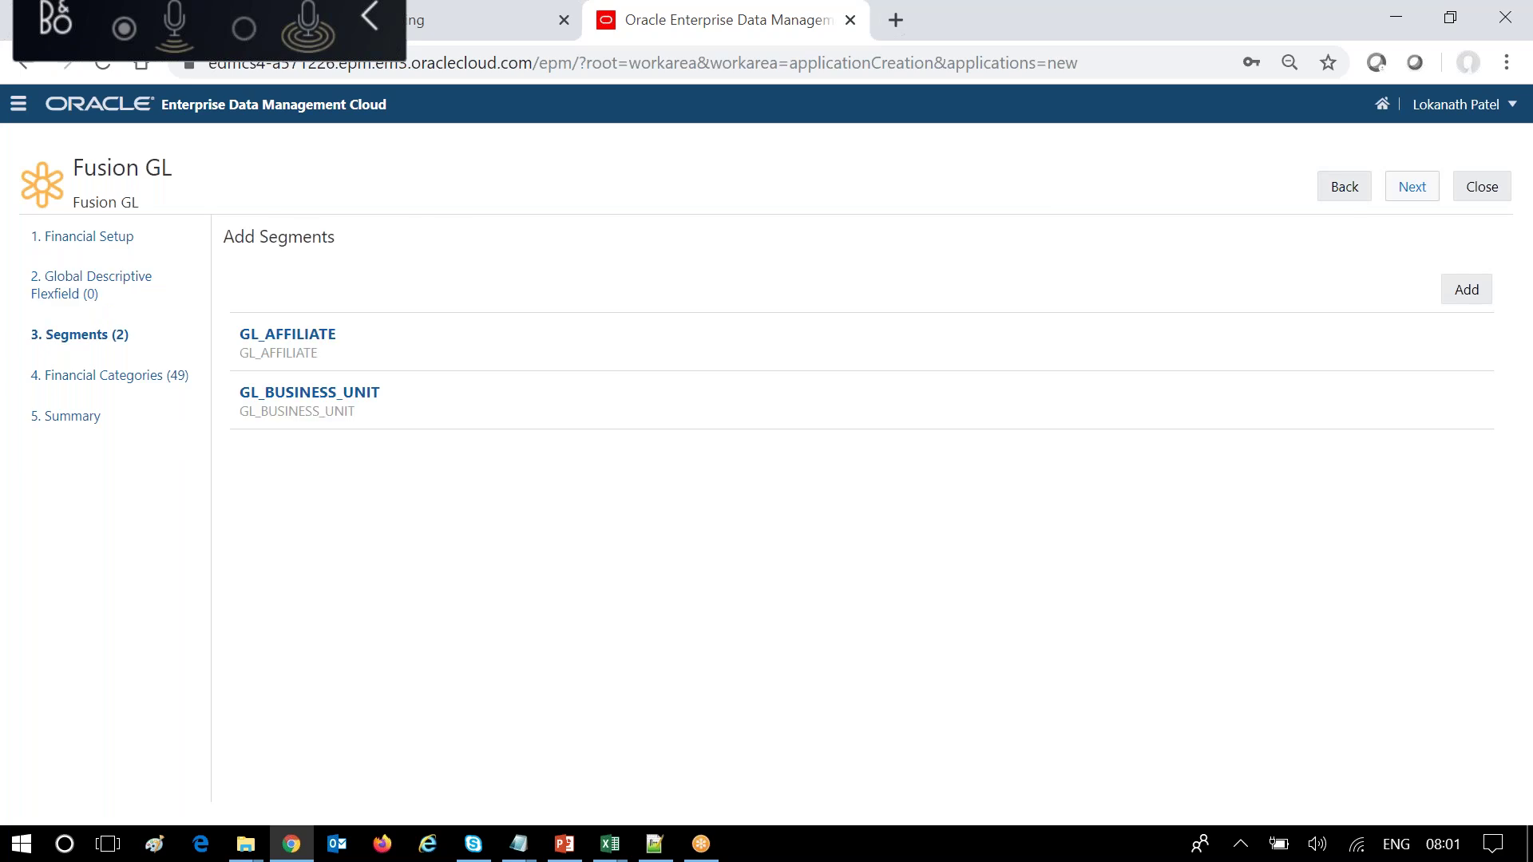
click(1411, 187)
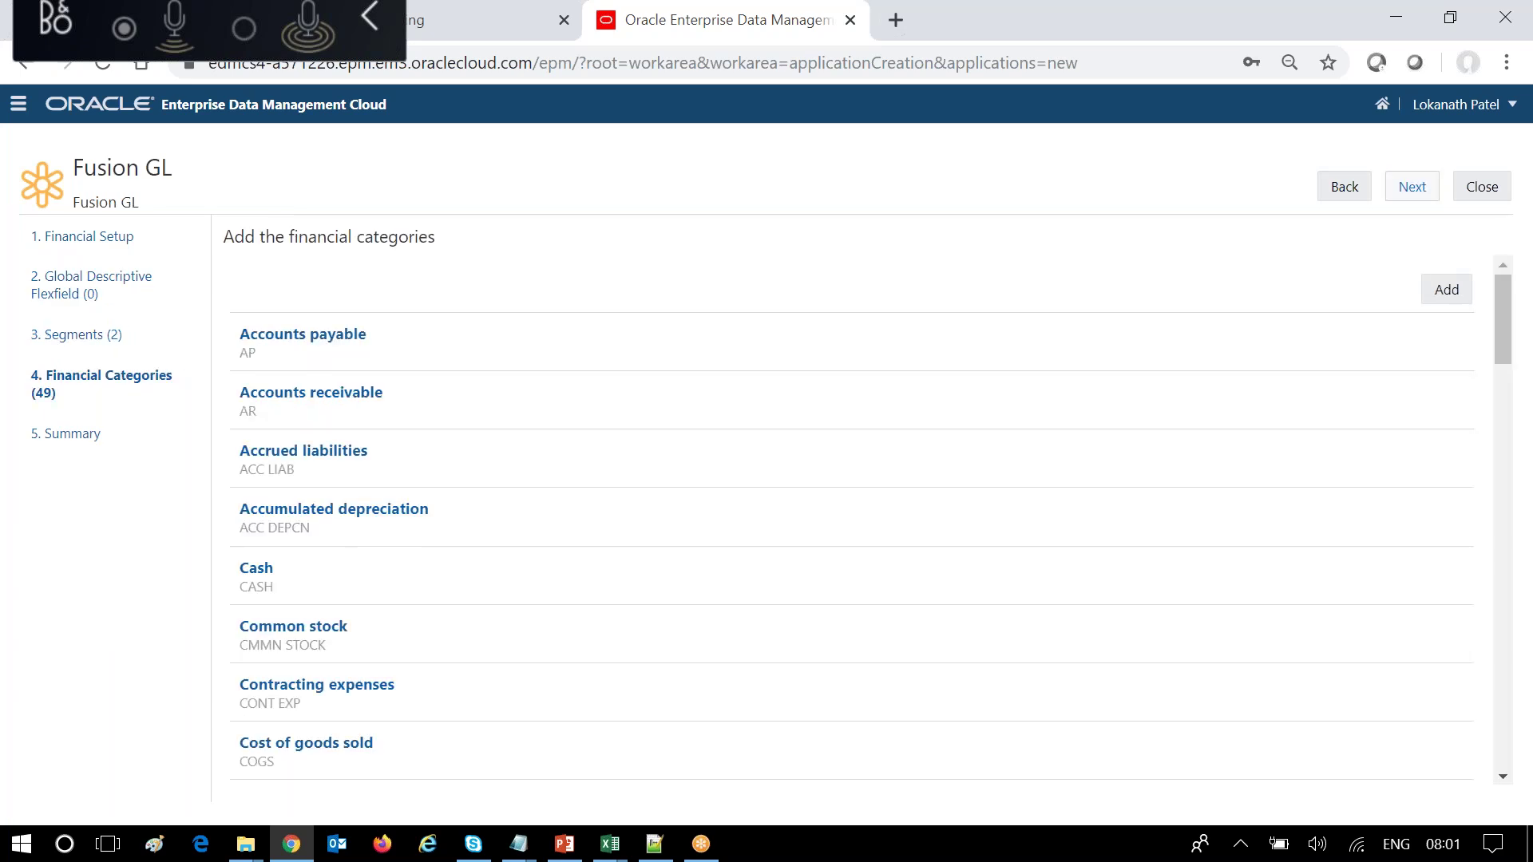
click(1412, 187)
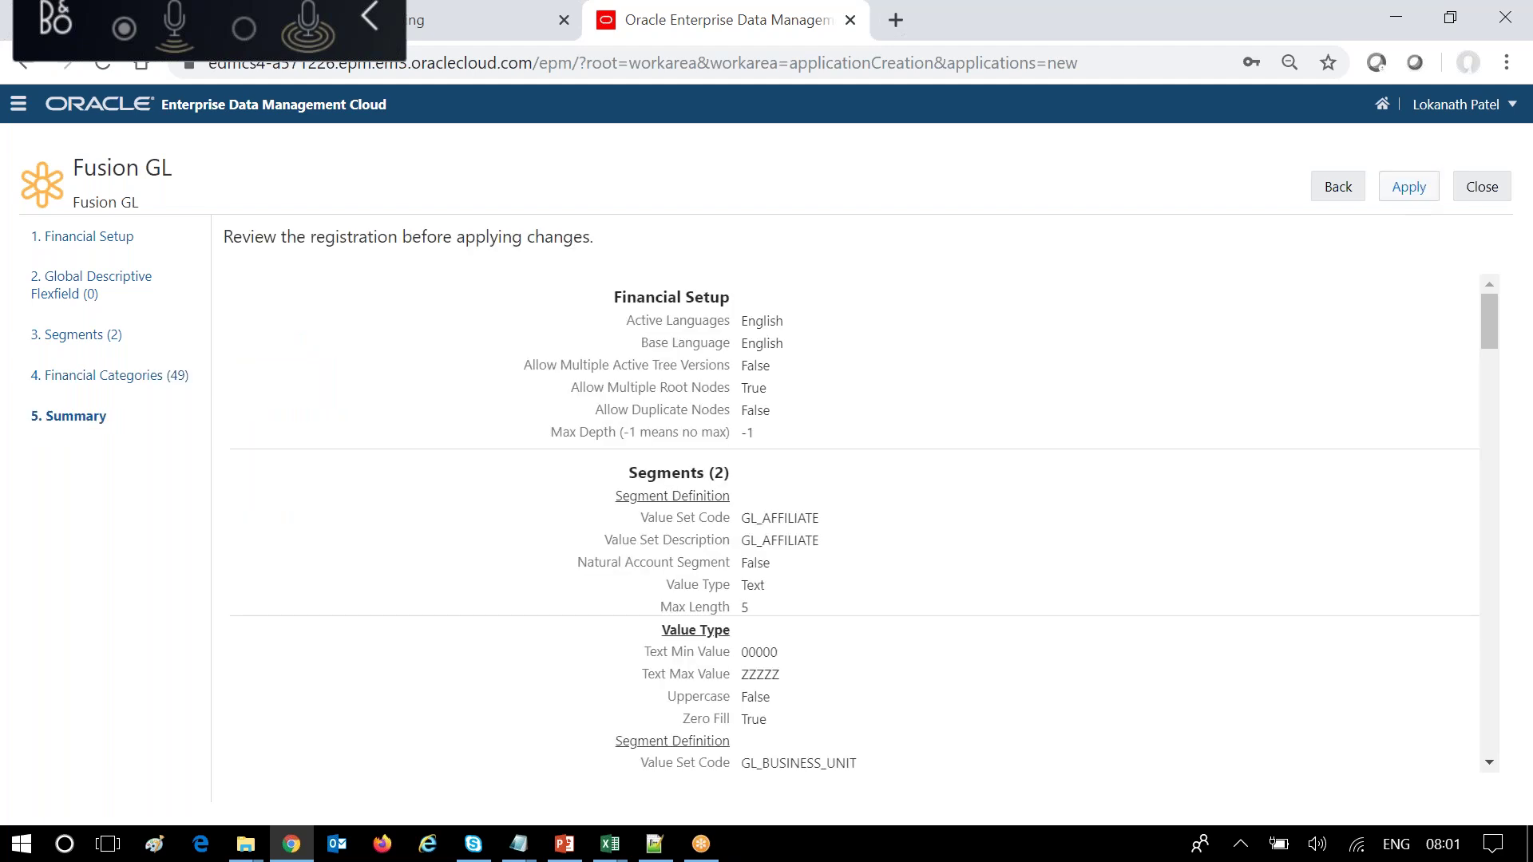
Apply the Fusion GL registration from the Summary page.
click(1409, 188)
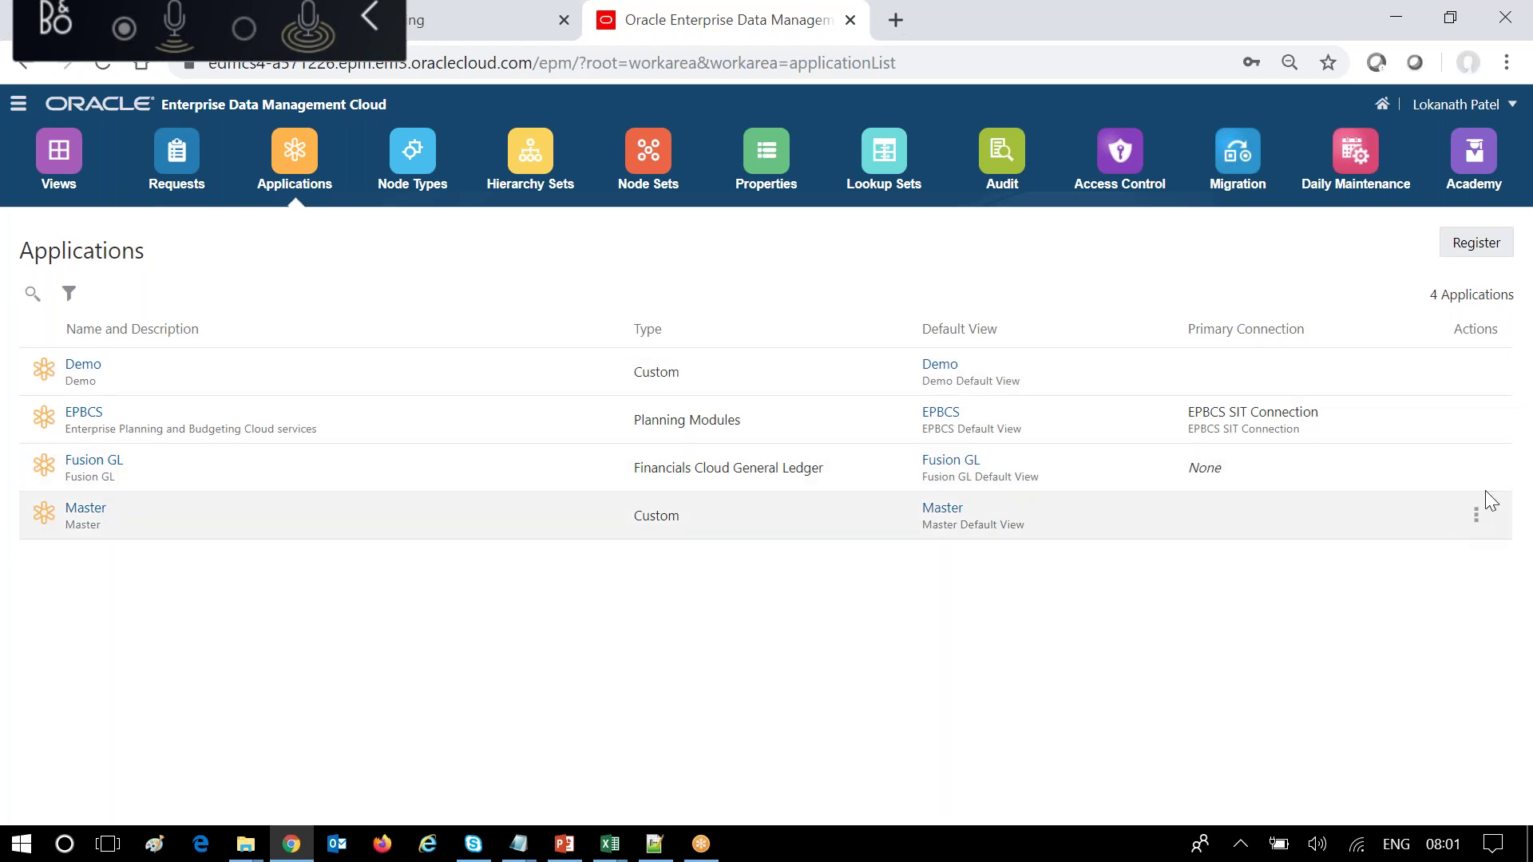
Inspect Fusion GL's connection, start a new connection in edit mode, then cancel and close.
click(1477, 468)
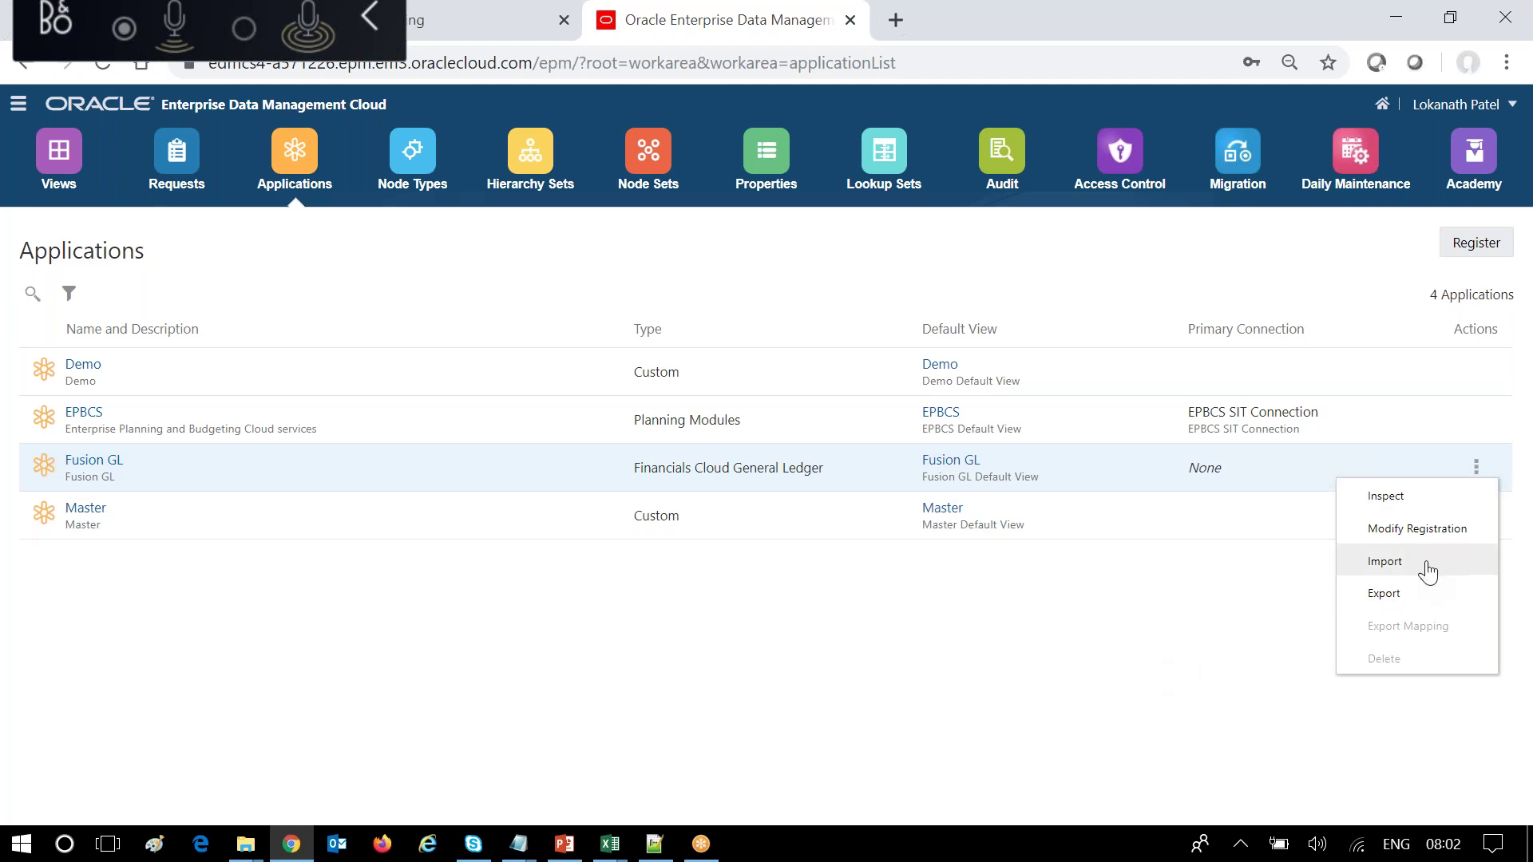
click(1422, 505)
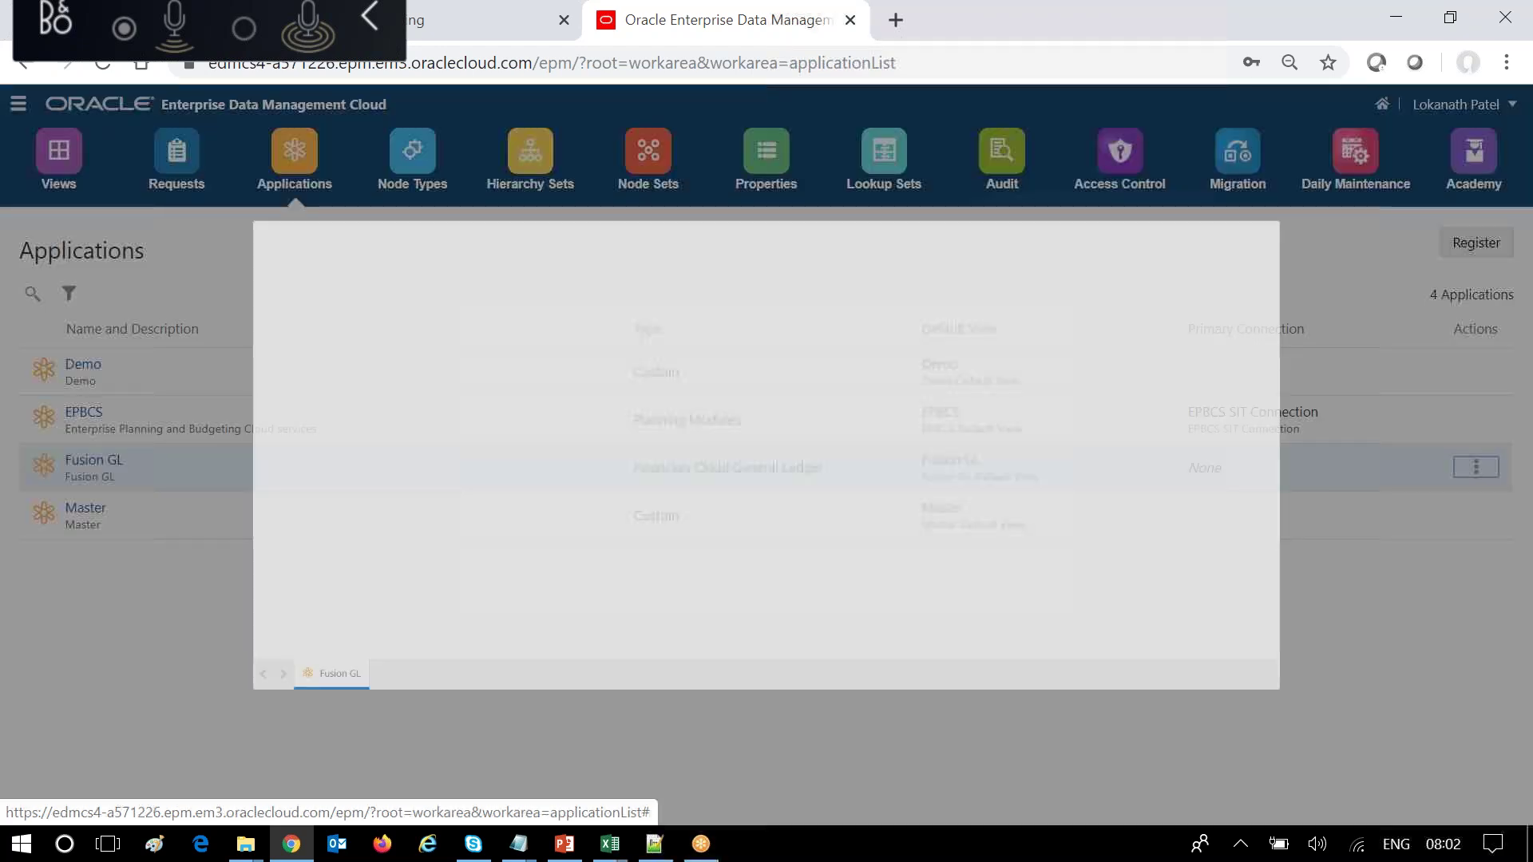
click(276, 226)
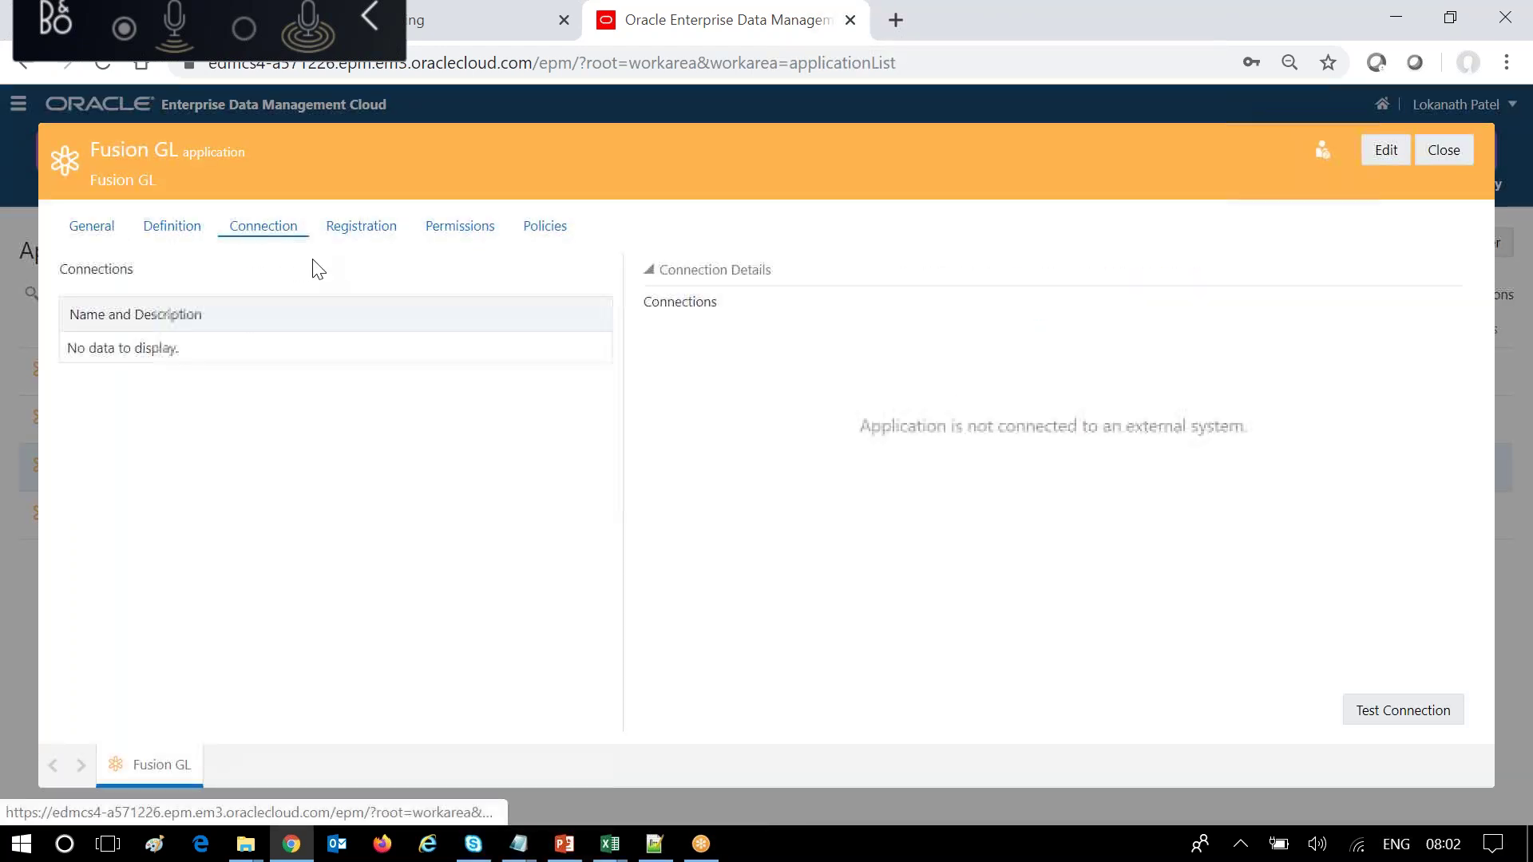
click(1372, 150)
click(1313, 754)
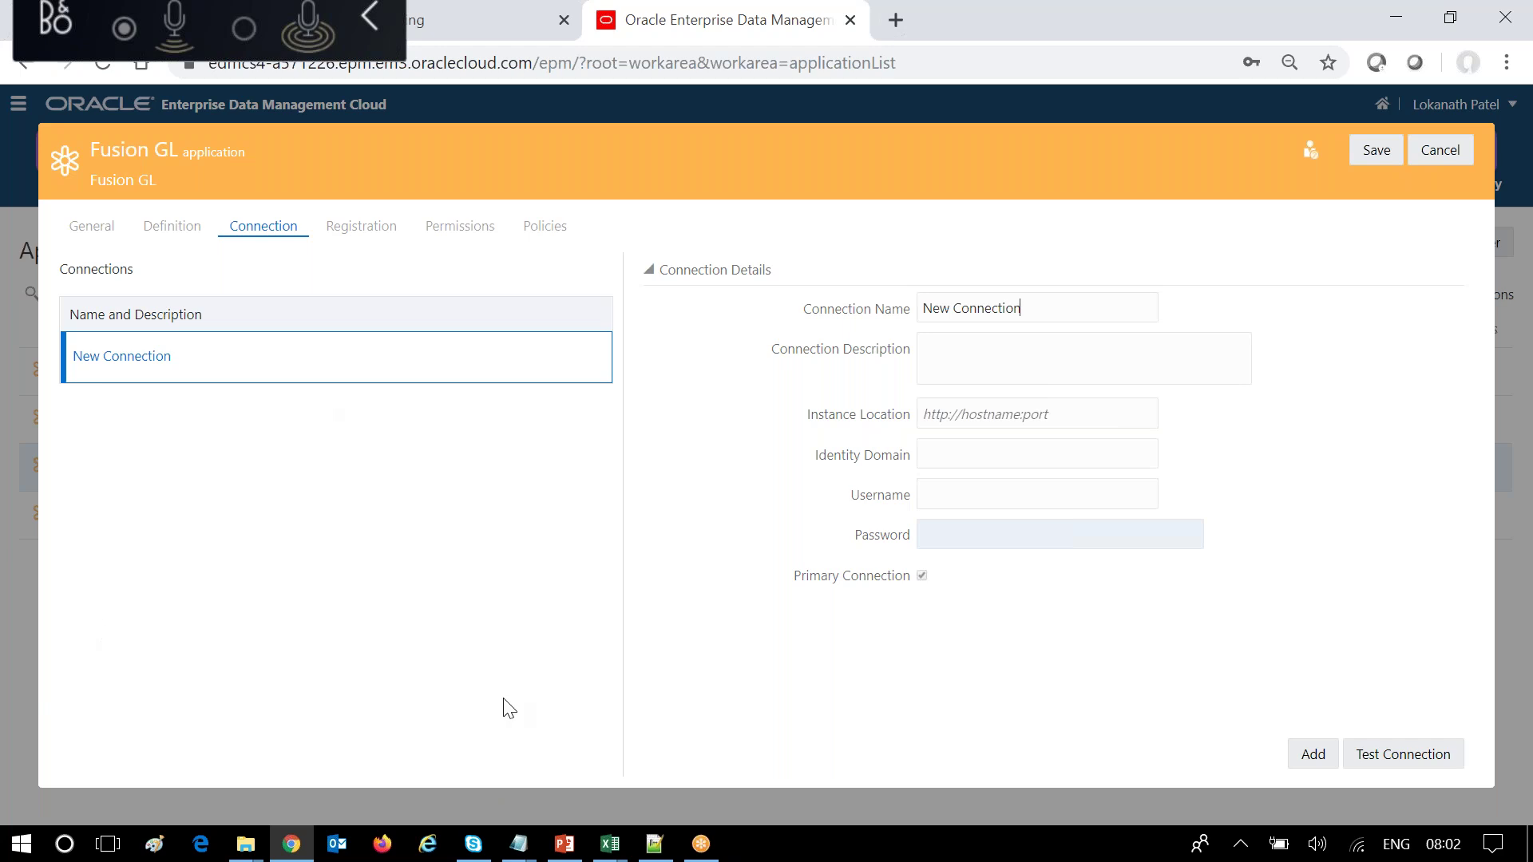
click(1455, 153)
click(1437, 158)
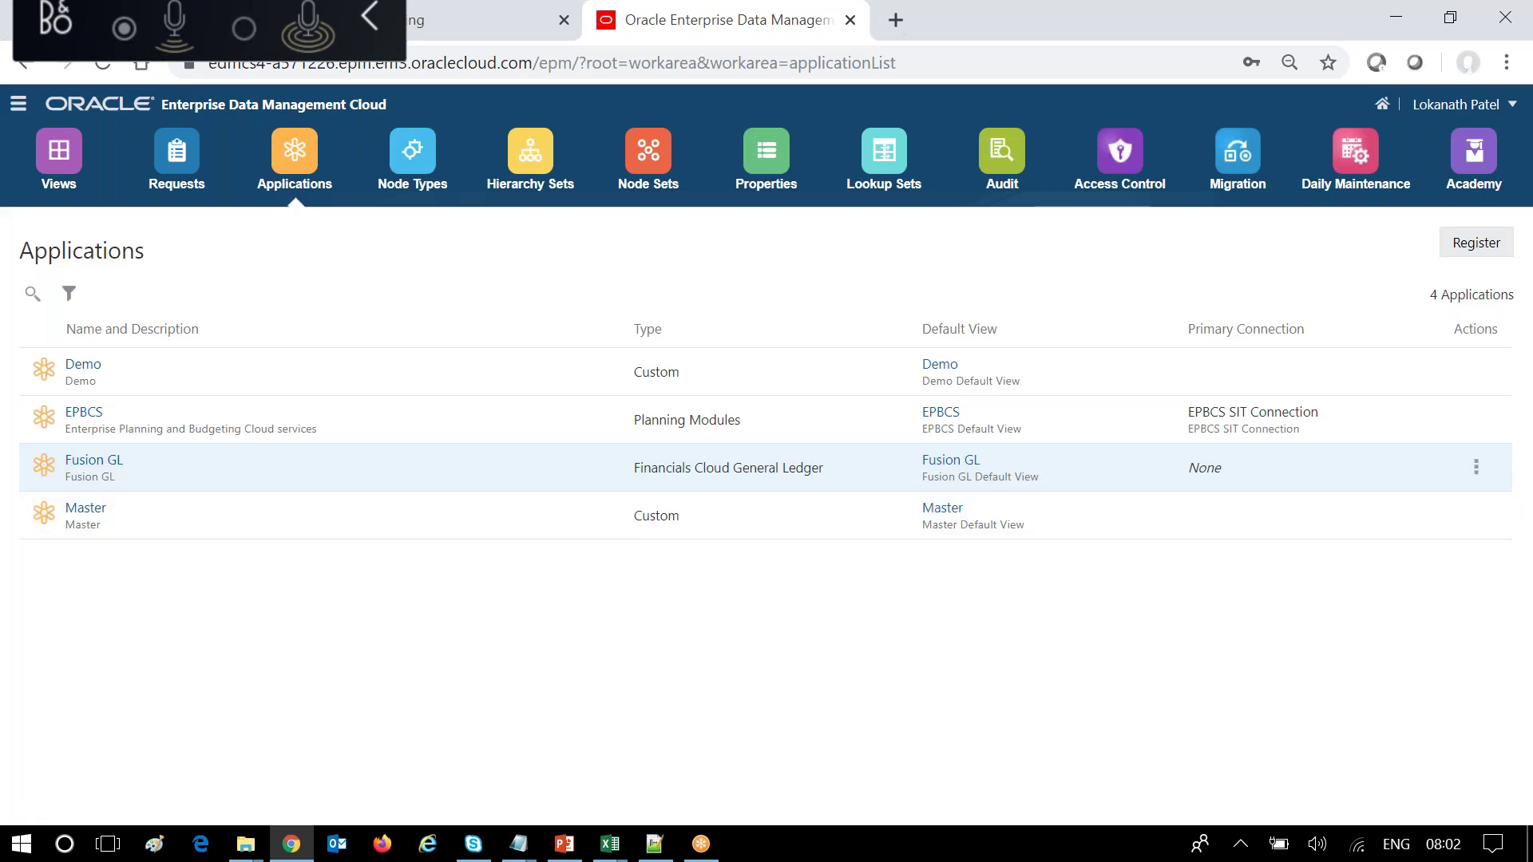
Open the Fusion GL view from Views, then bring up the PowerPoint Information Model slide.
click(58, 179)
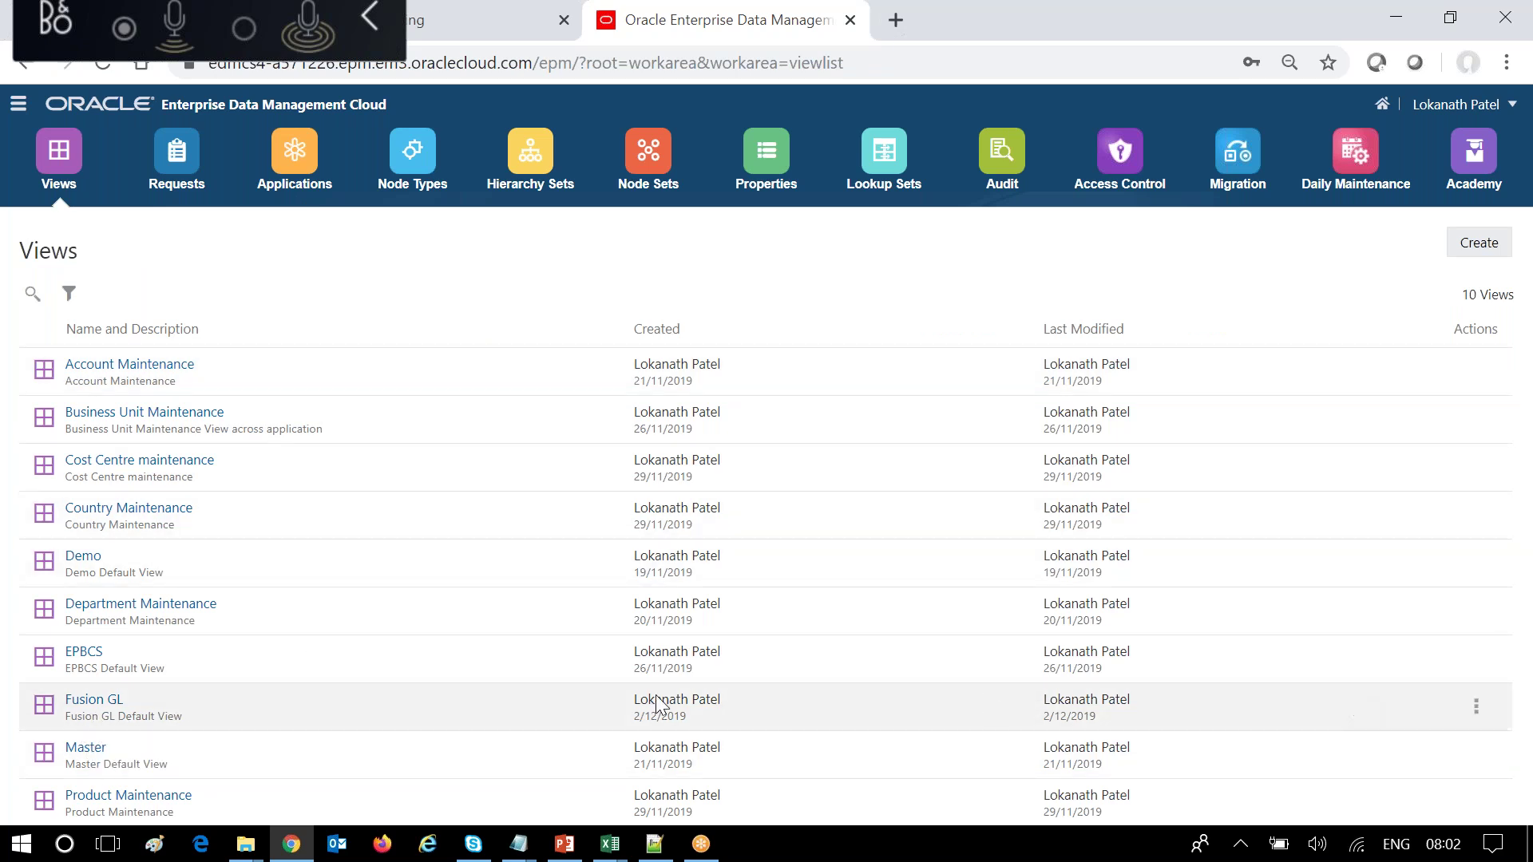
click(100, 703)
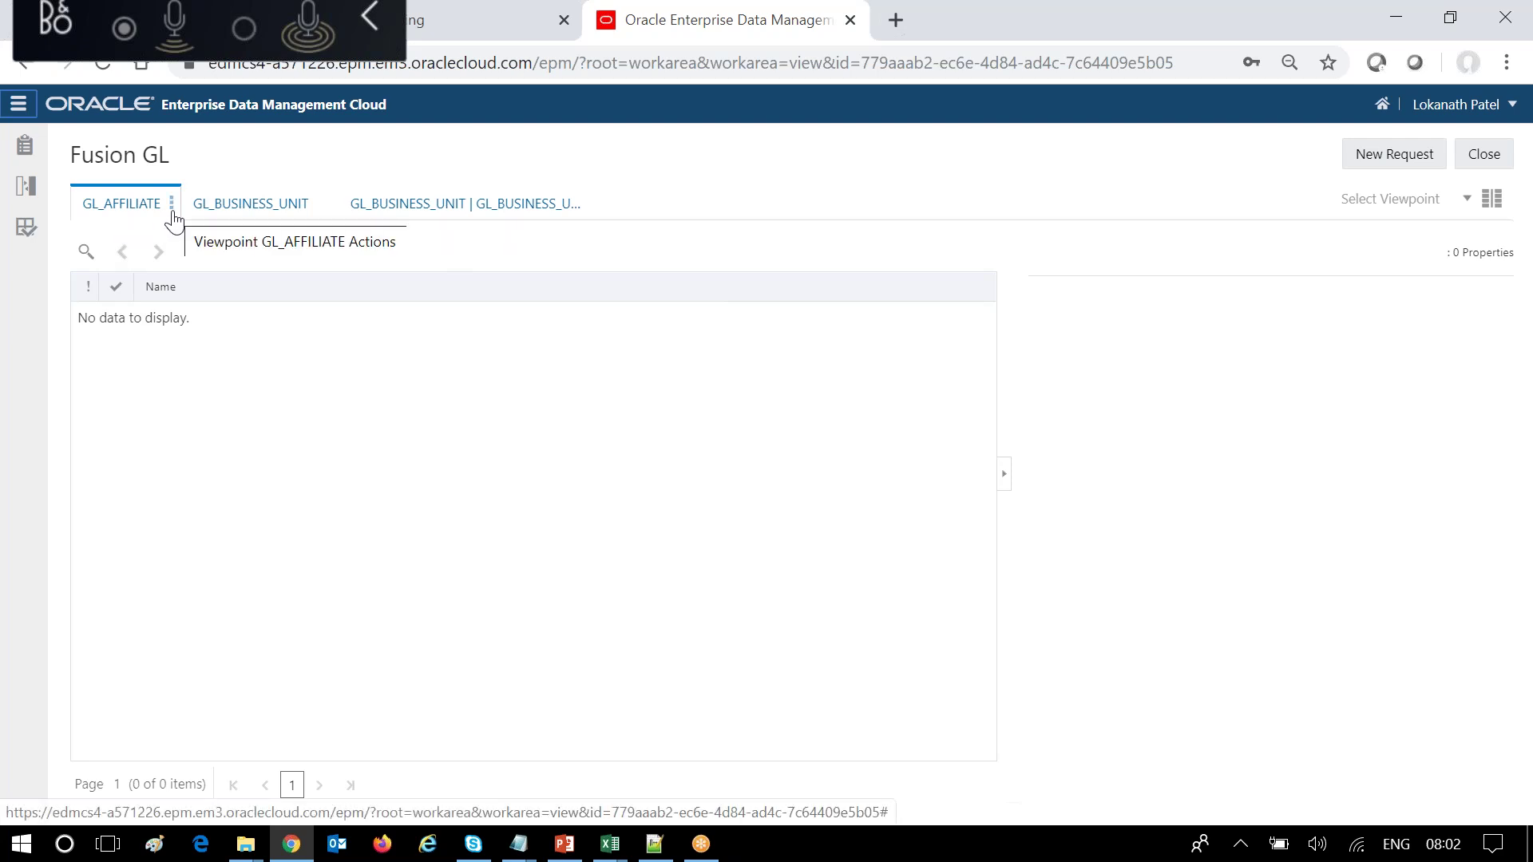
mouse_move(127, 208)
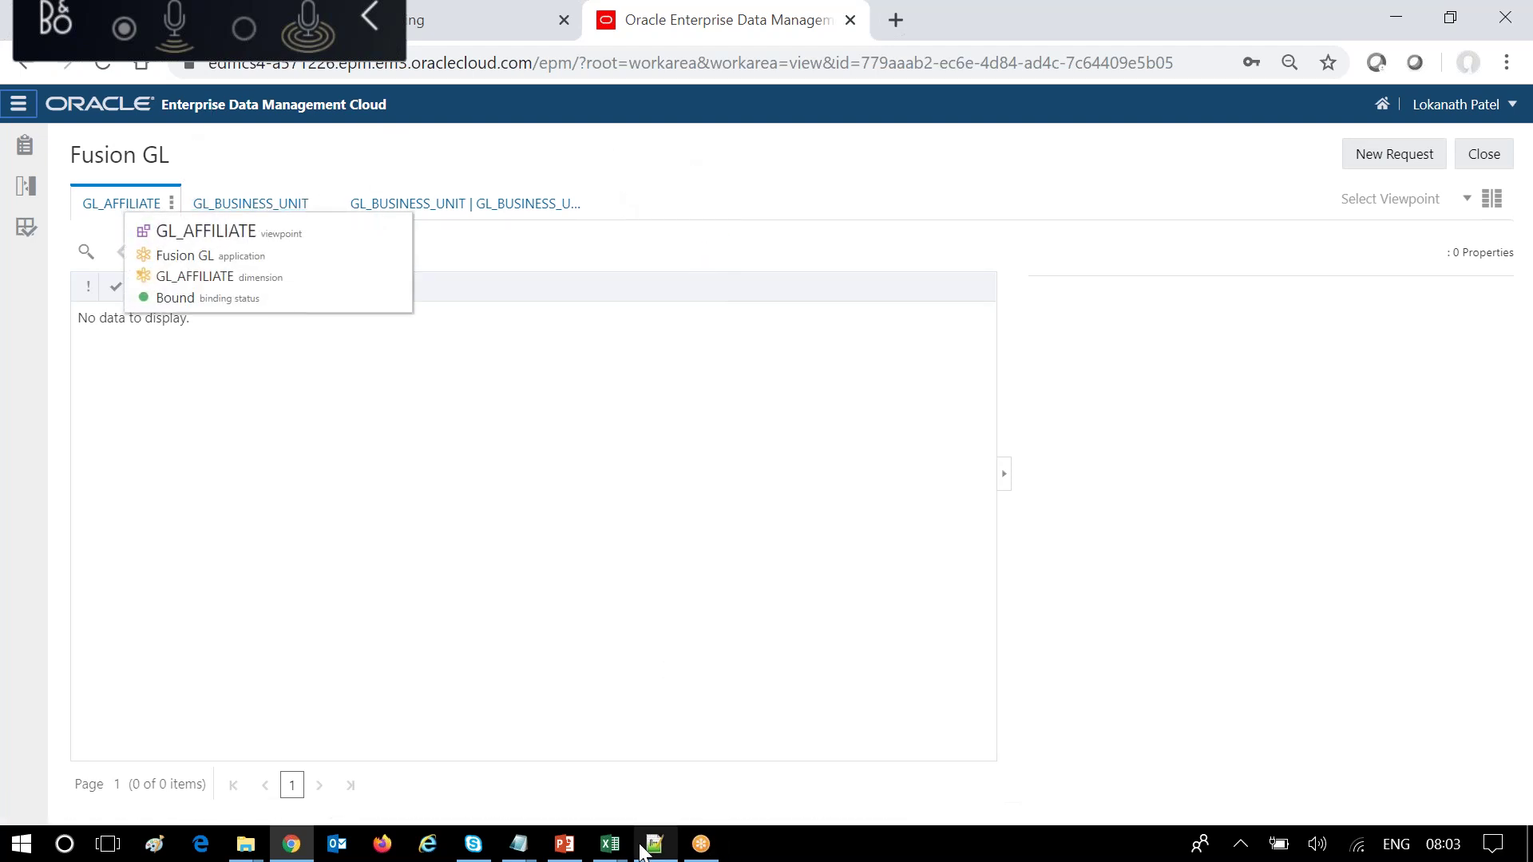
click(563, 846)
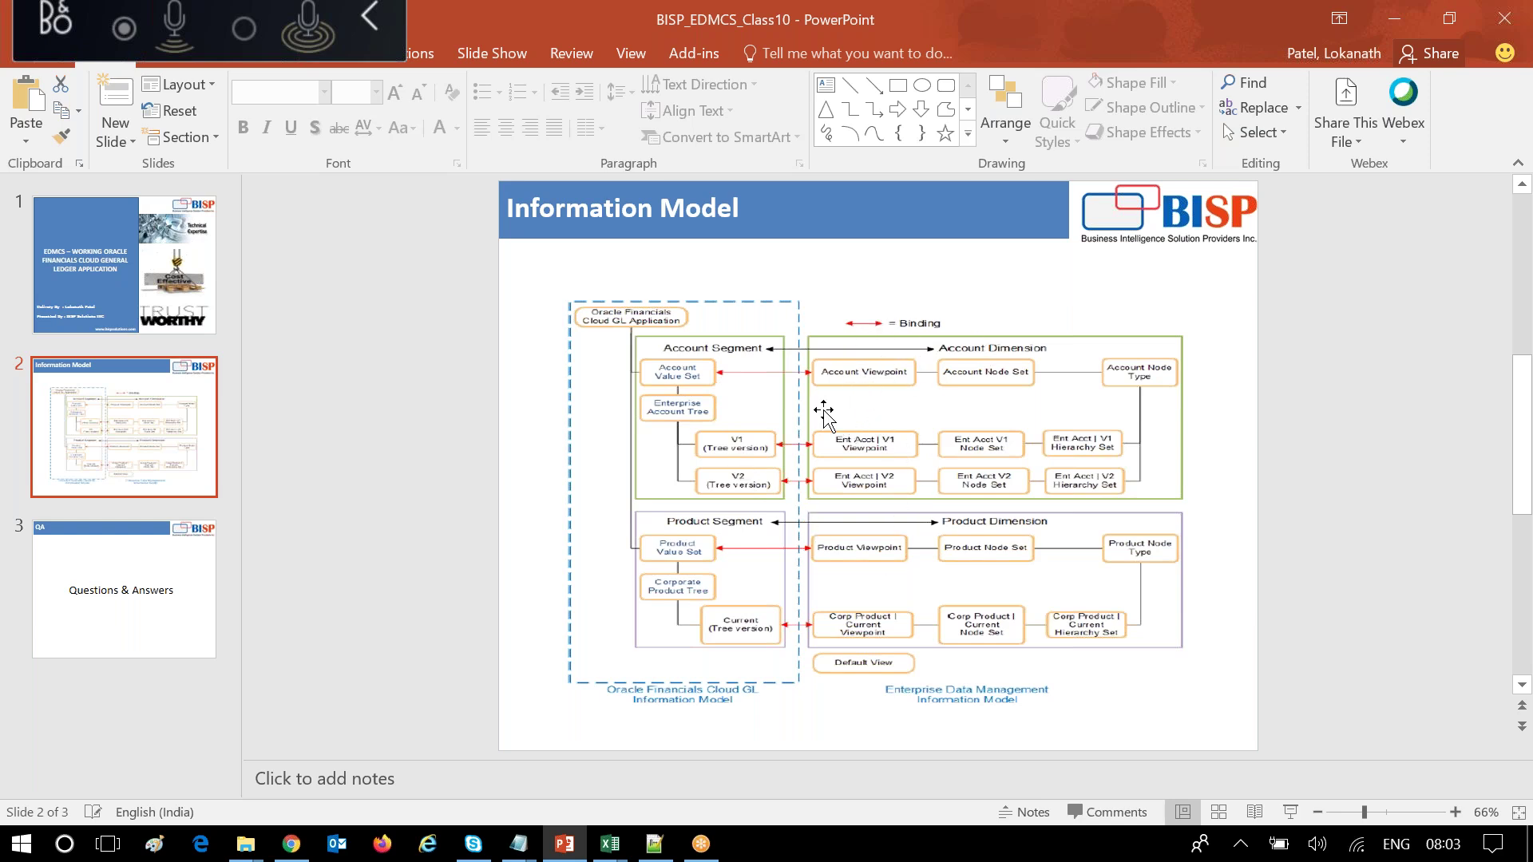
Back in the browser, flip through the GL_AFFILIATE and GL_BUSINESS_UNIT viewpoints, each showing no data.
click(299, 851)
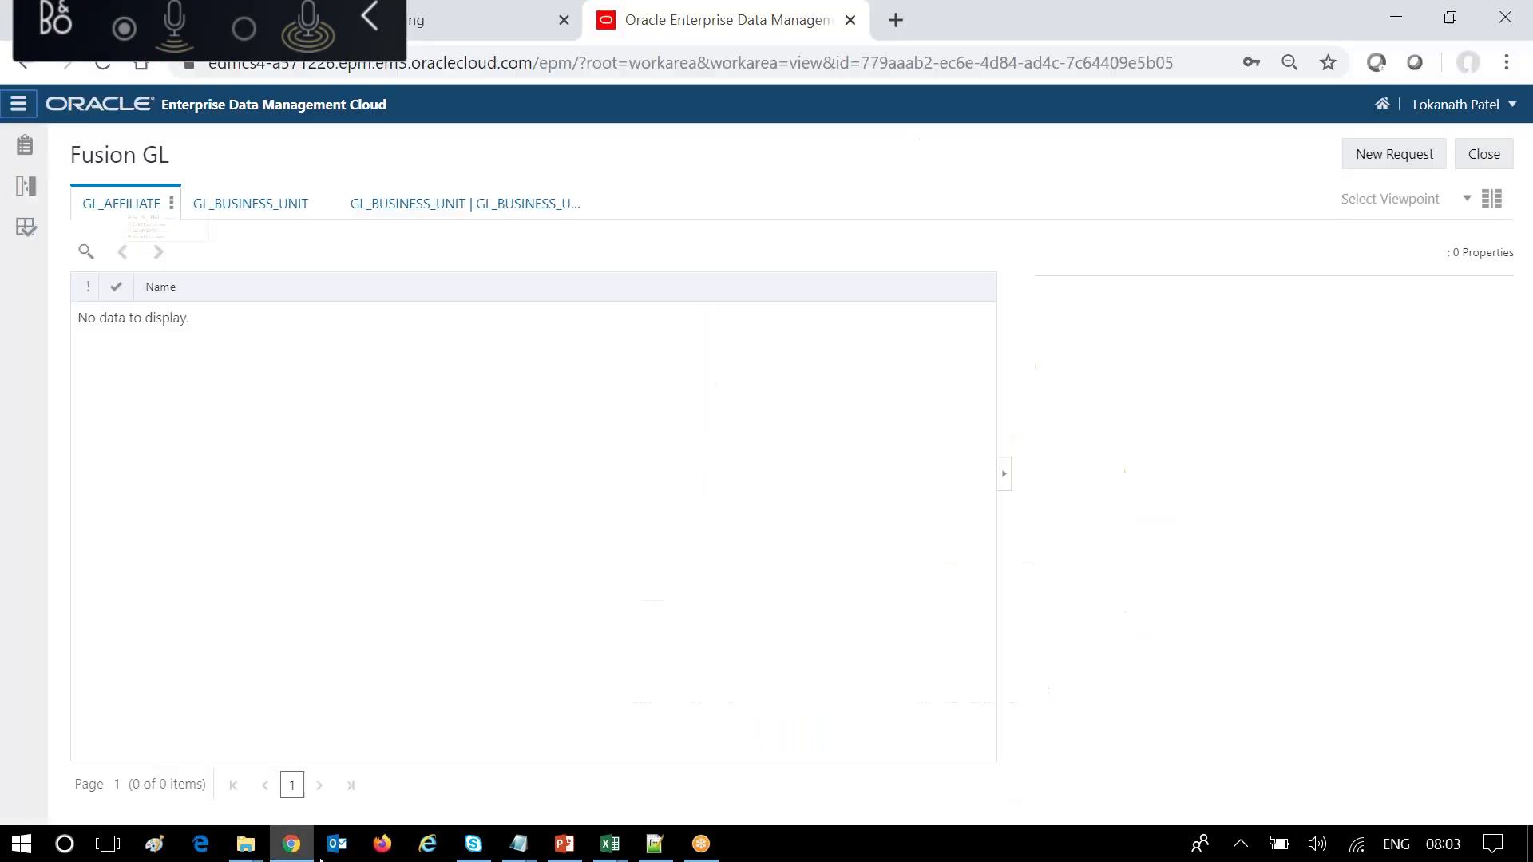
click(269, 210)
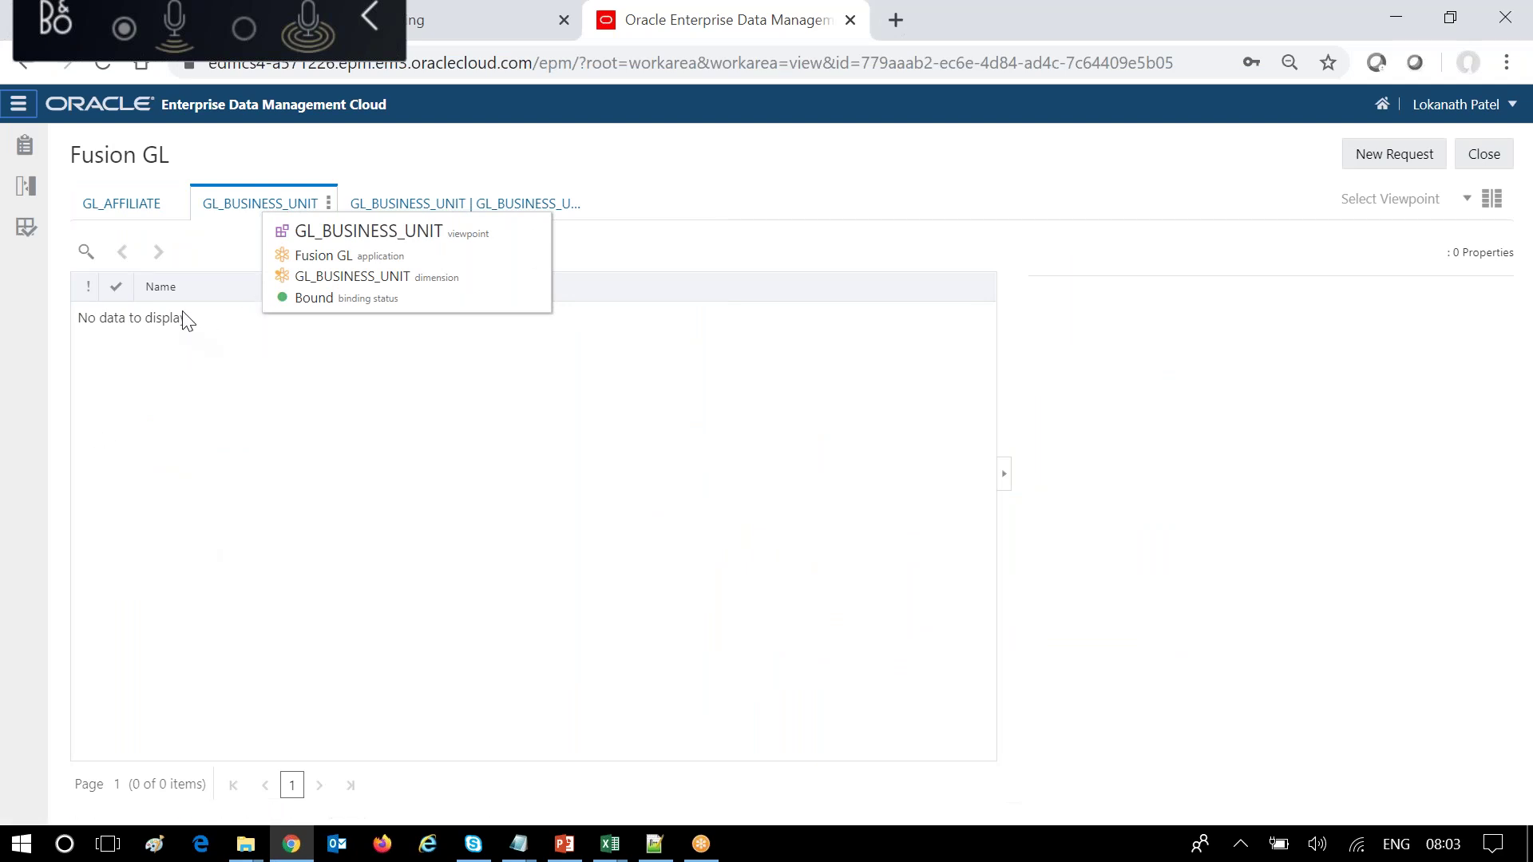
click(554, 204)
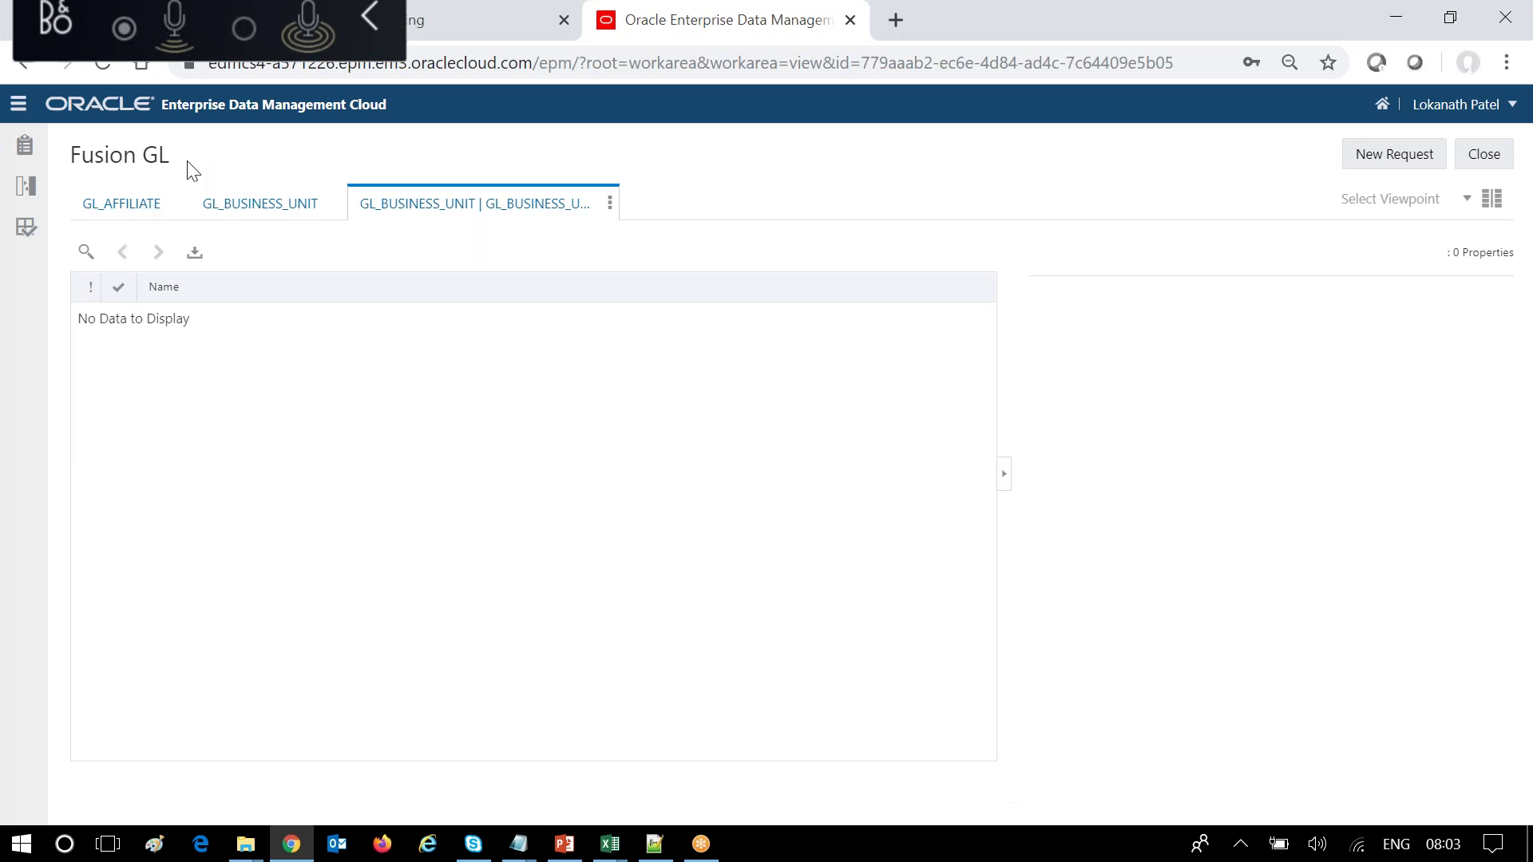
click(128, 204)
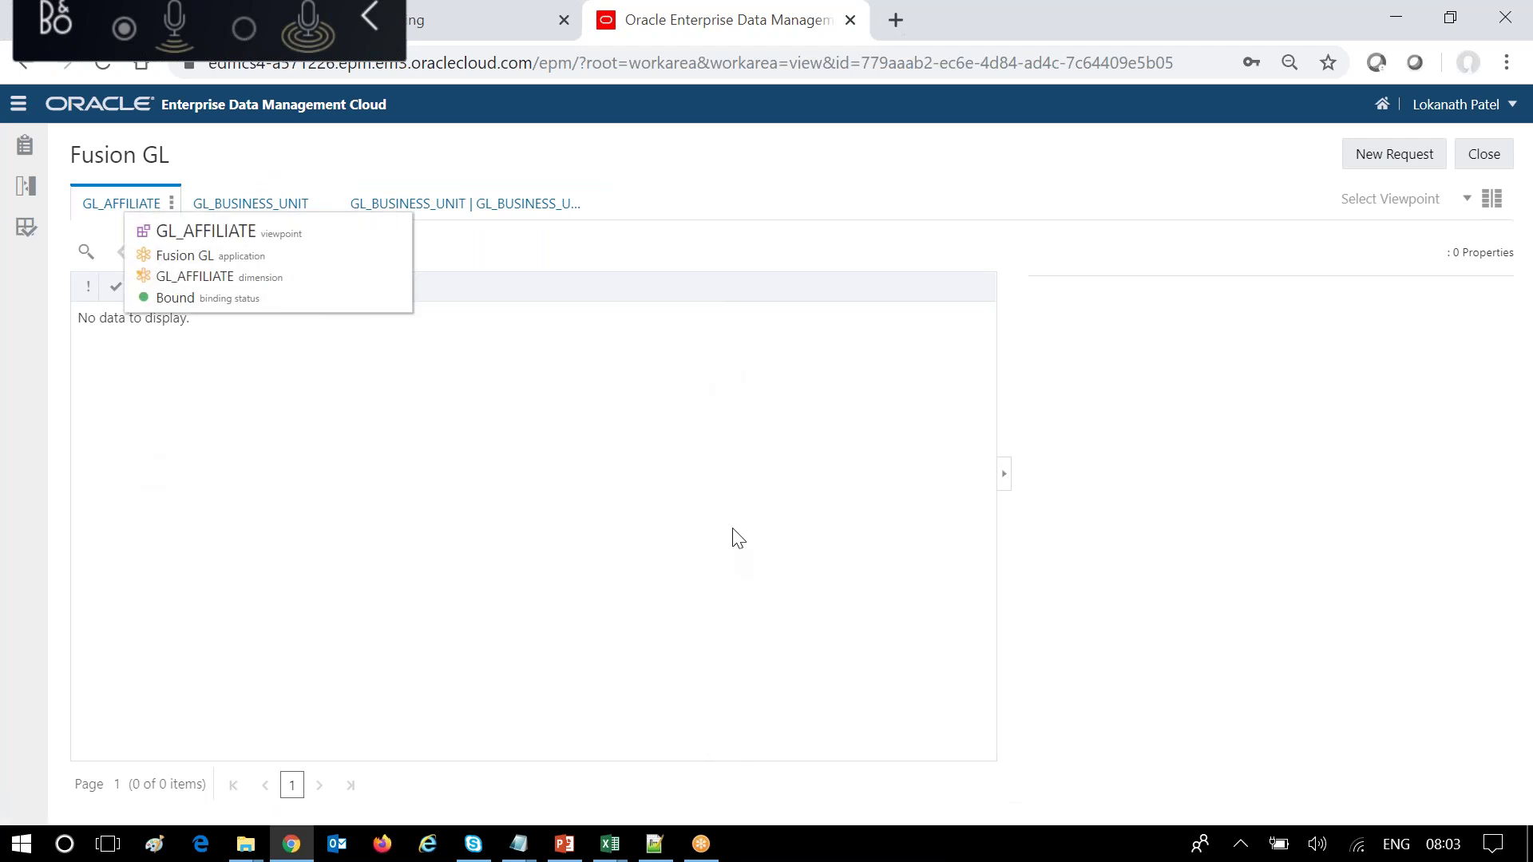
click(258, 212)
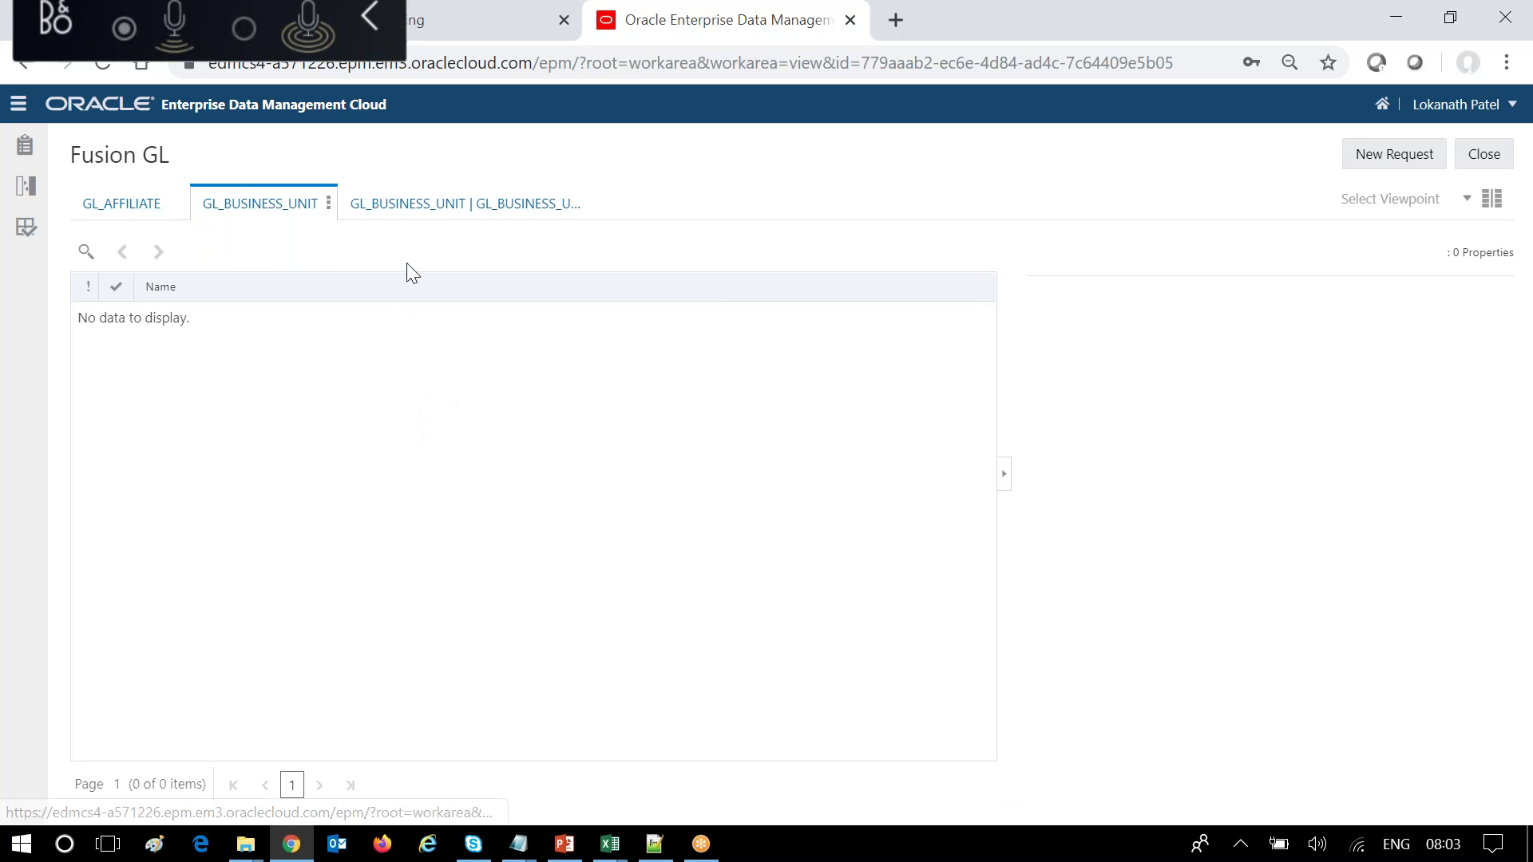
click(166, 207)
Inspect the GL_AFFILIATE viewpoint's data chain and open its GL_AFFILIATE node type.
click(171, 207)
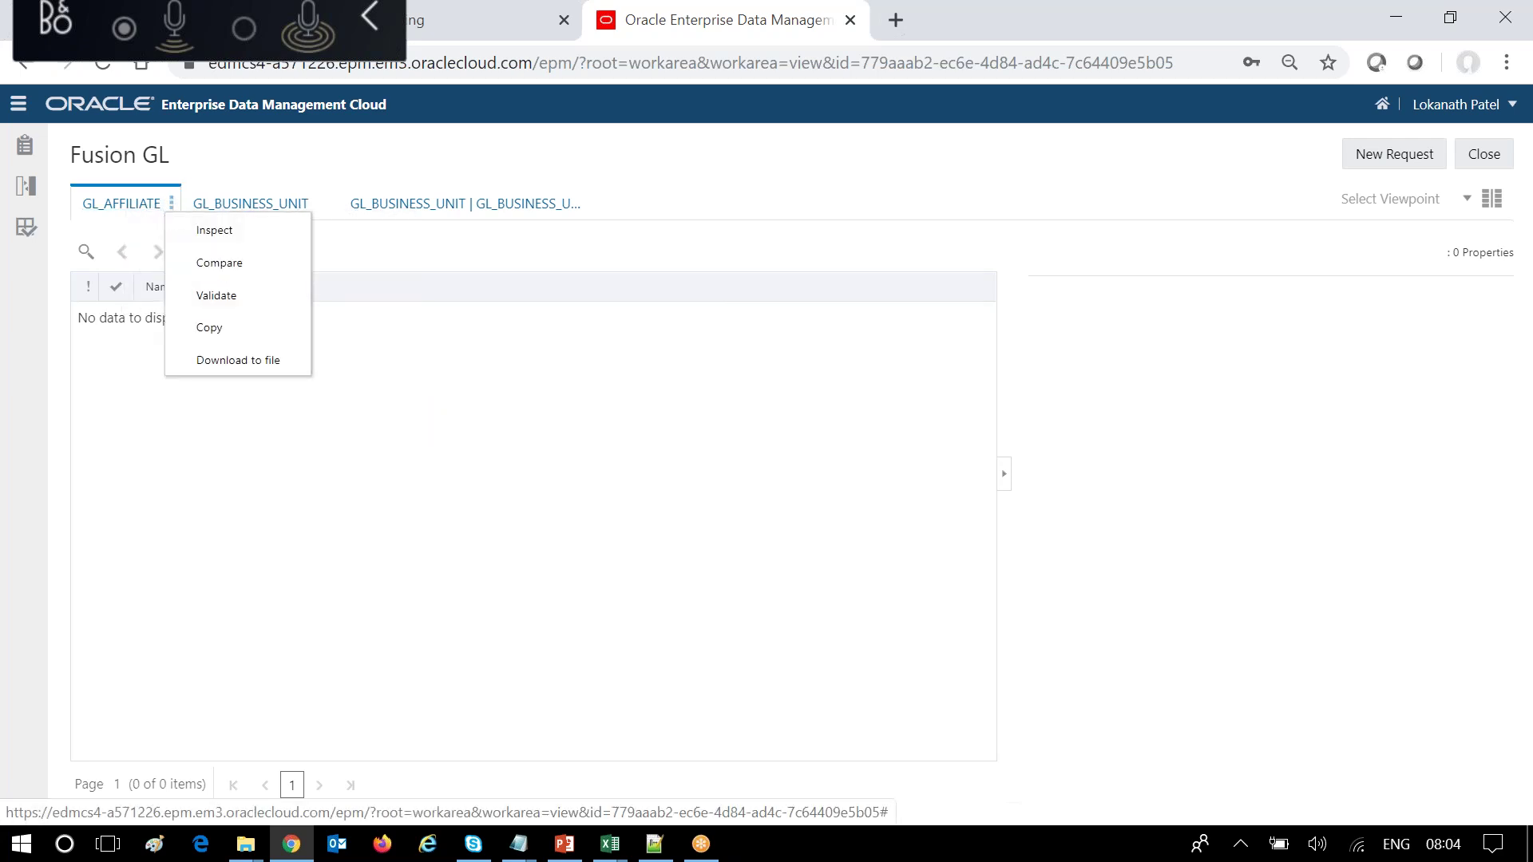
click(209, 229)
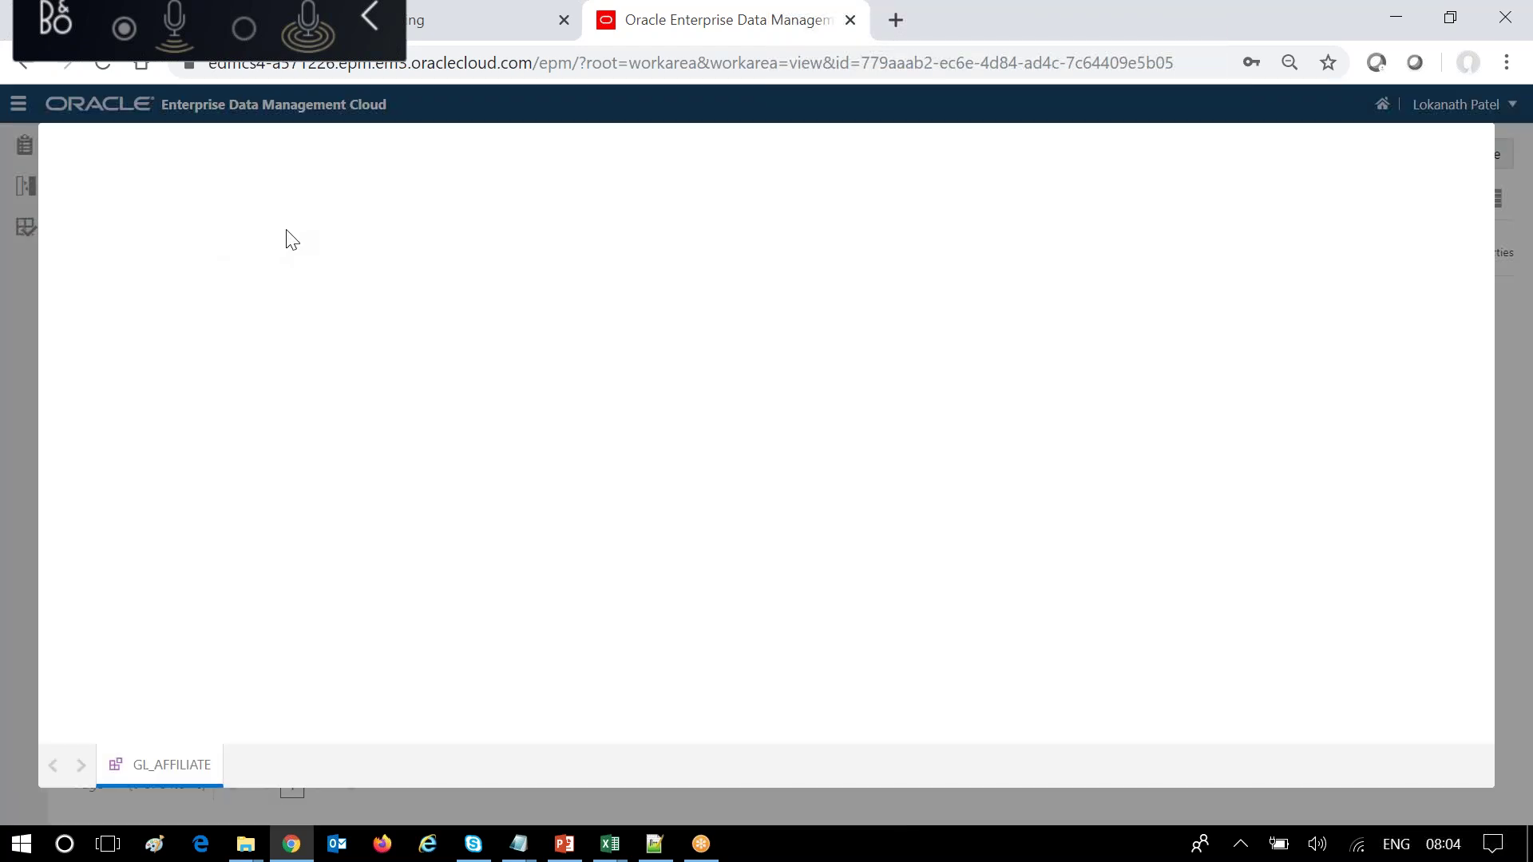
click(435, 231)
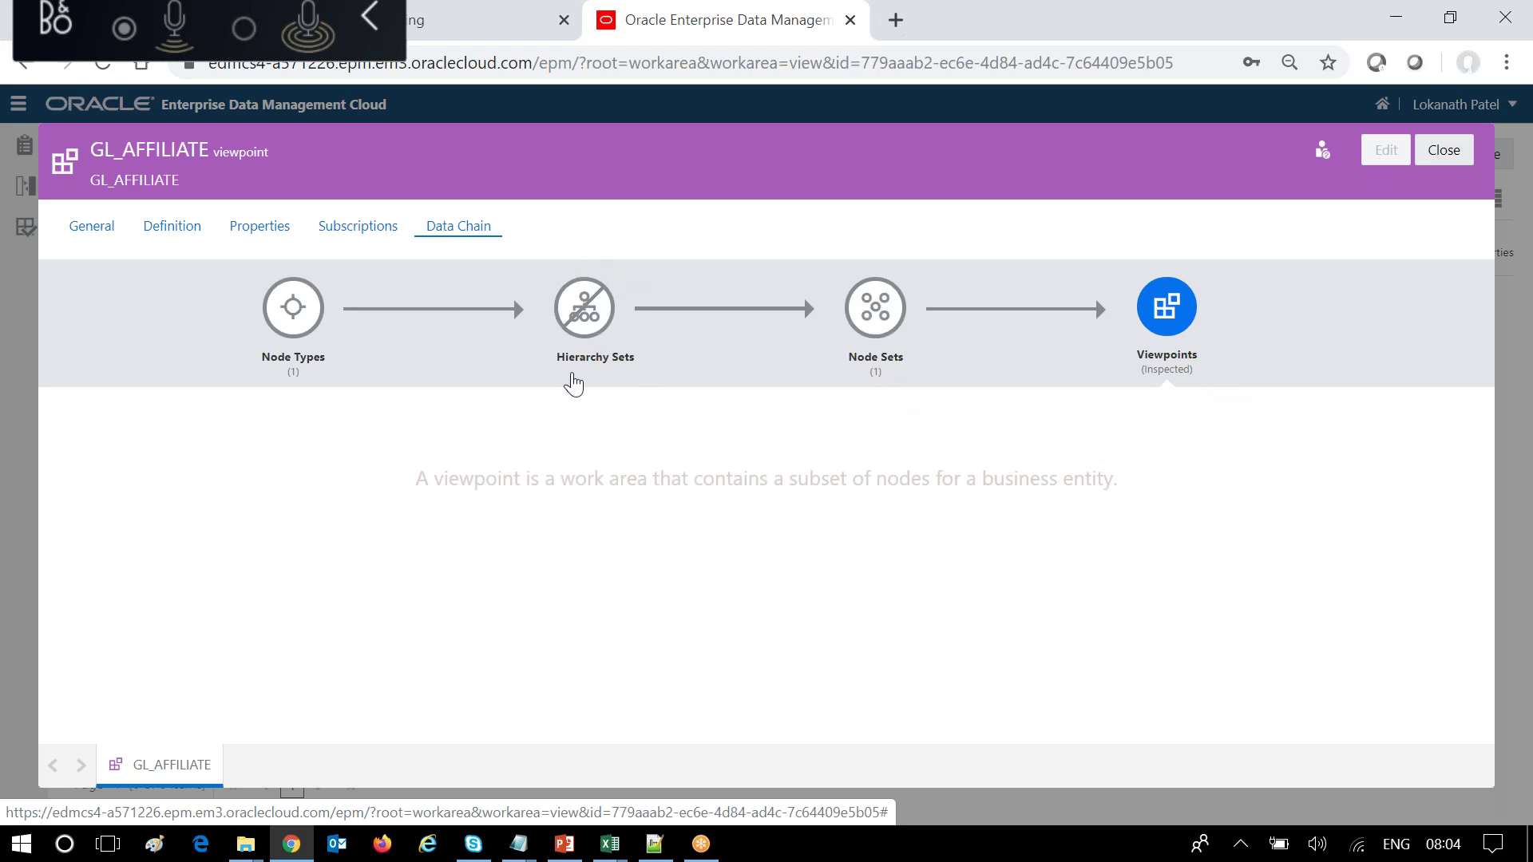
click(290, 310)
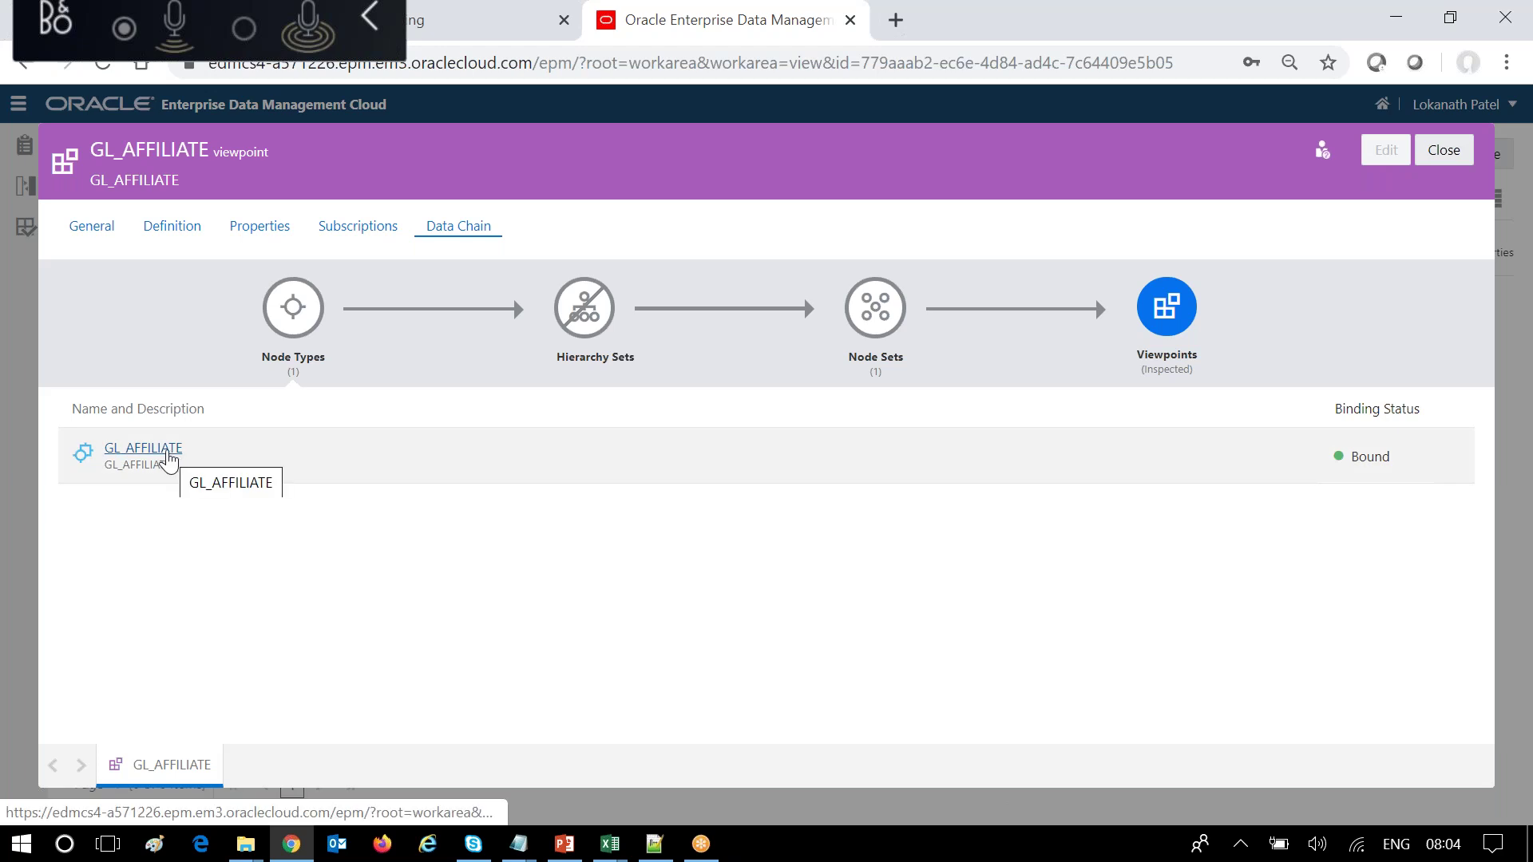
click(166, 452)
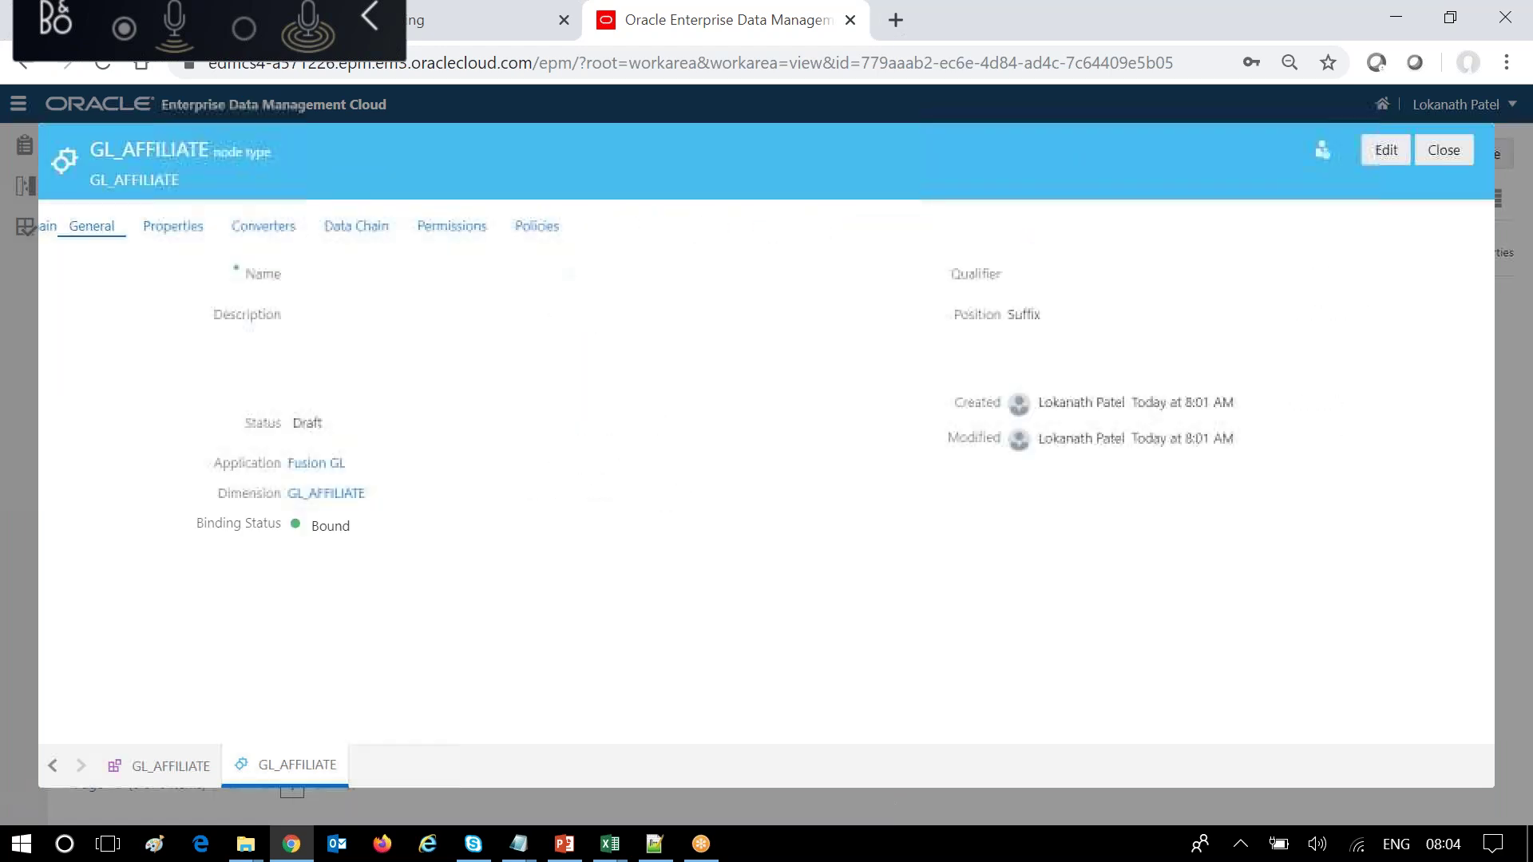
Review the node type's FCGL properties, such as FCGL.Financial Category and FCGL.Description US.
click(176, 230)
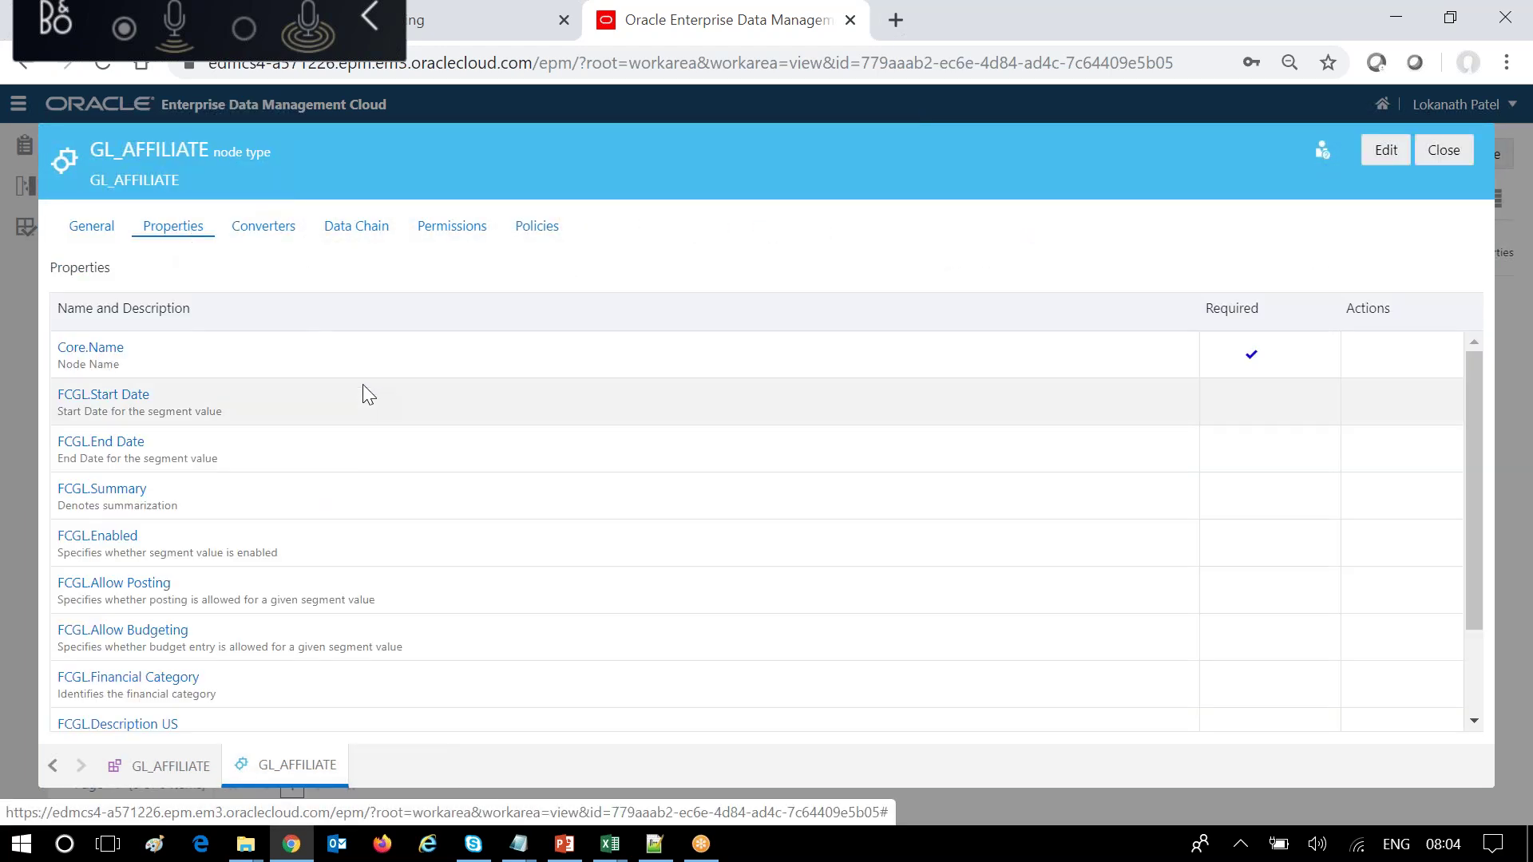
scroll(416, 495, down, 2)
scroll(415, 495, up, 1)
scroll(416, 497, up, 1)
scroll(421, 503, down, 3)
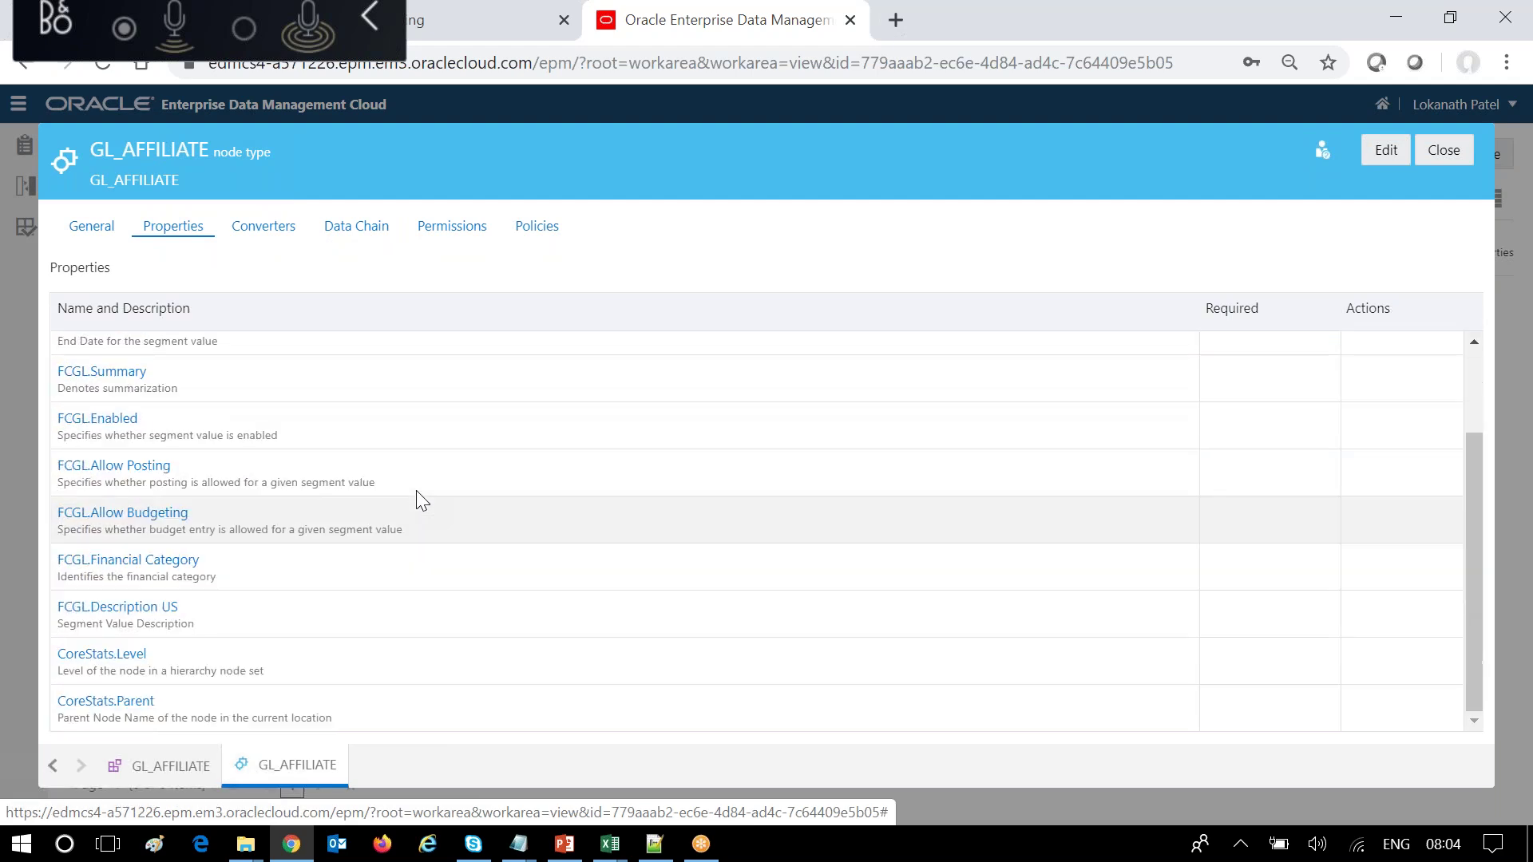
scroll(421, 500, up, 3)
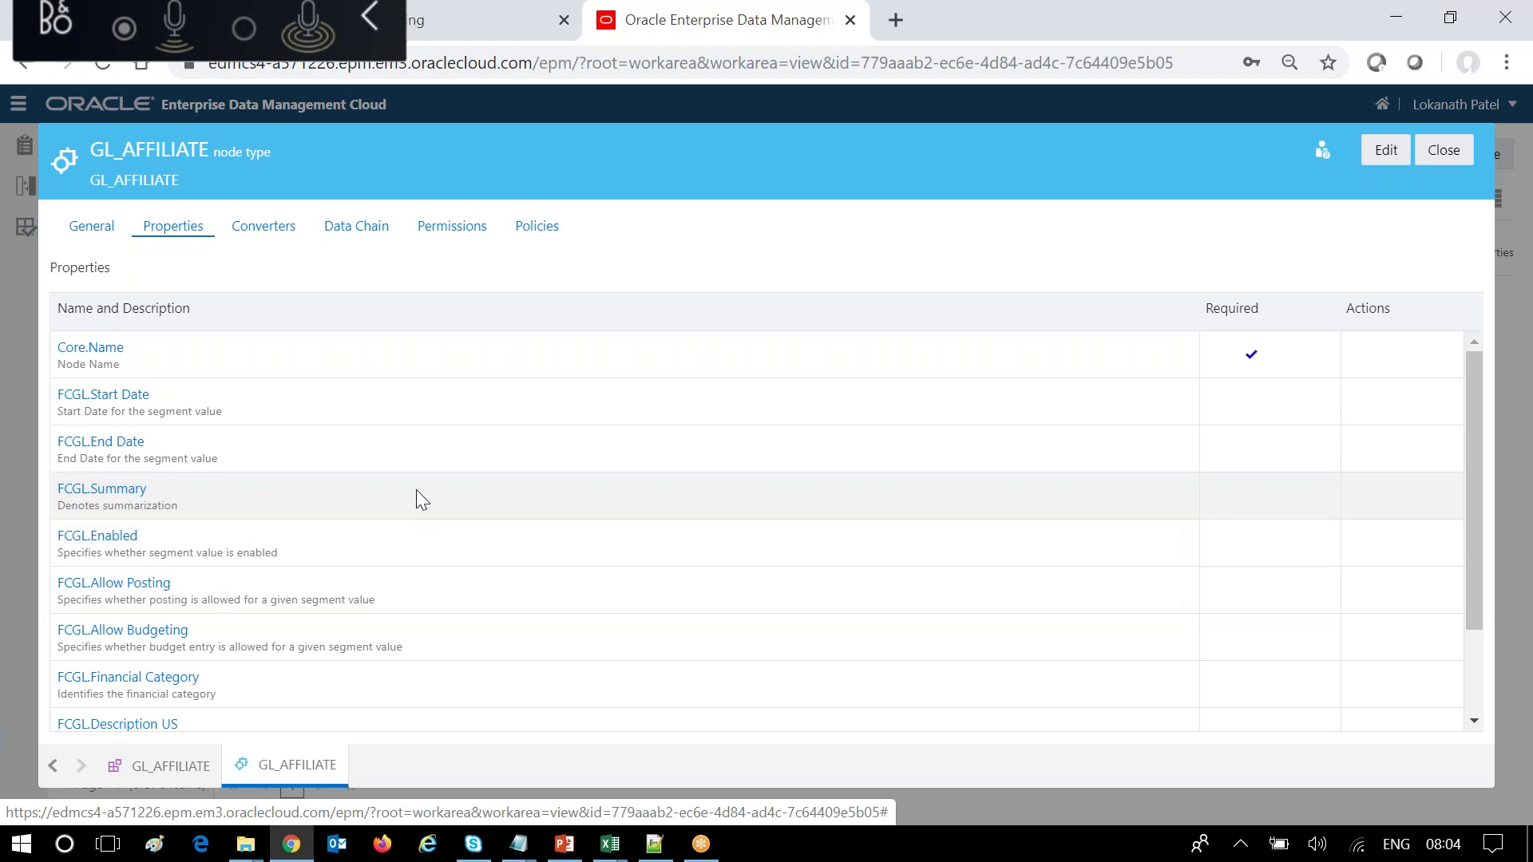
scroll(416, 490, down, 3)
scroll(417, 499, up, 3)
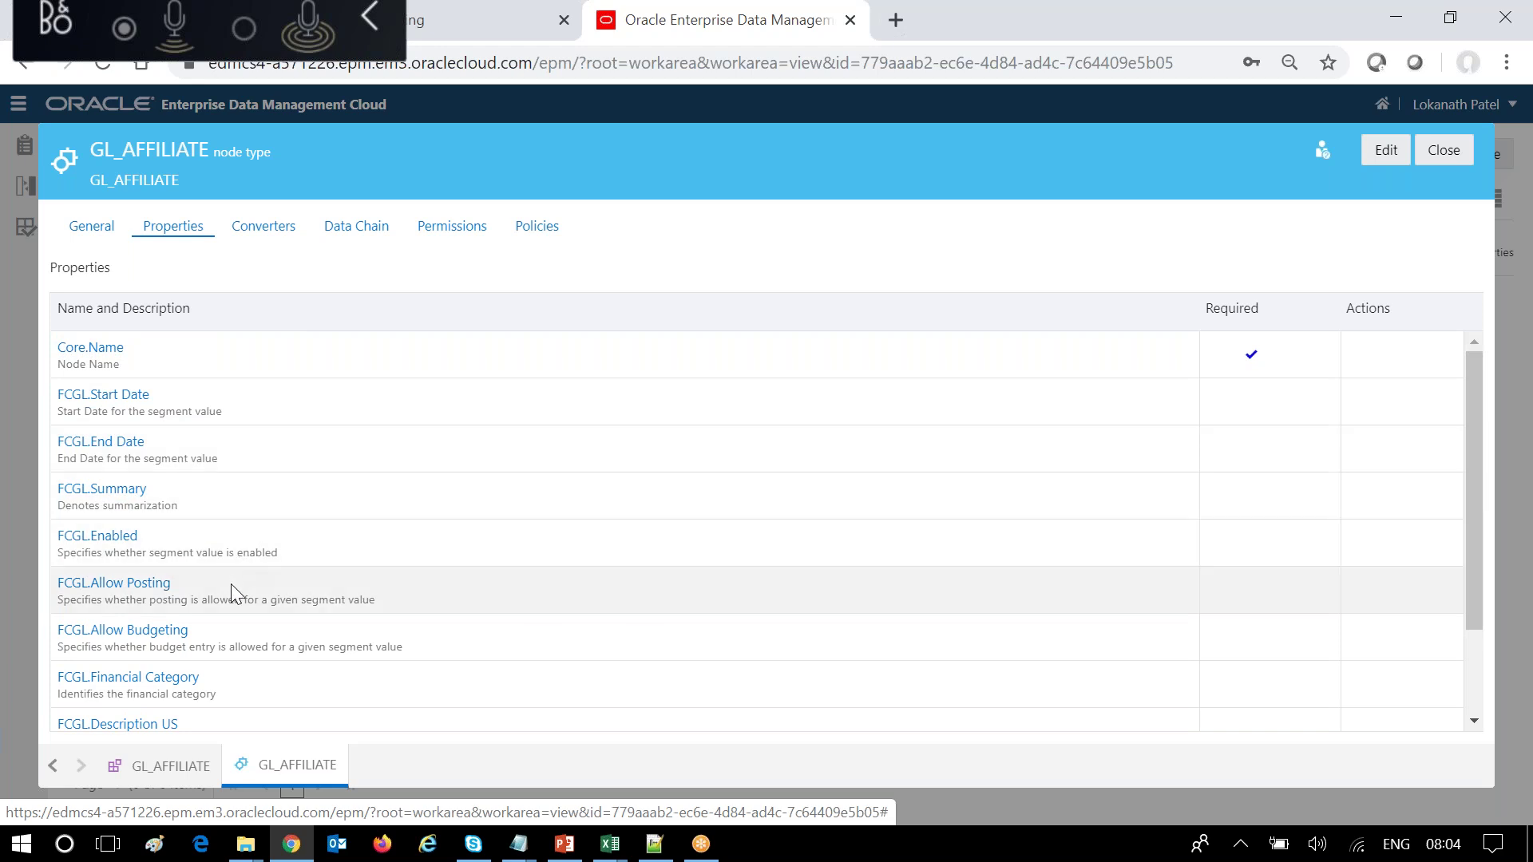
scroll(253, 609, down, 3)
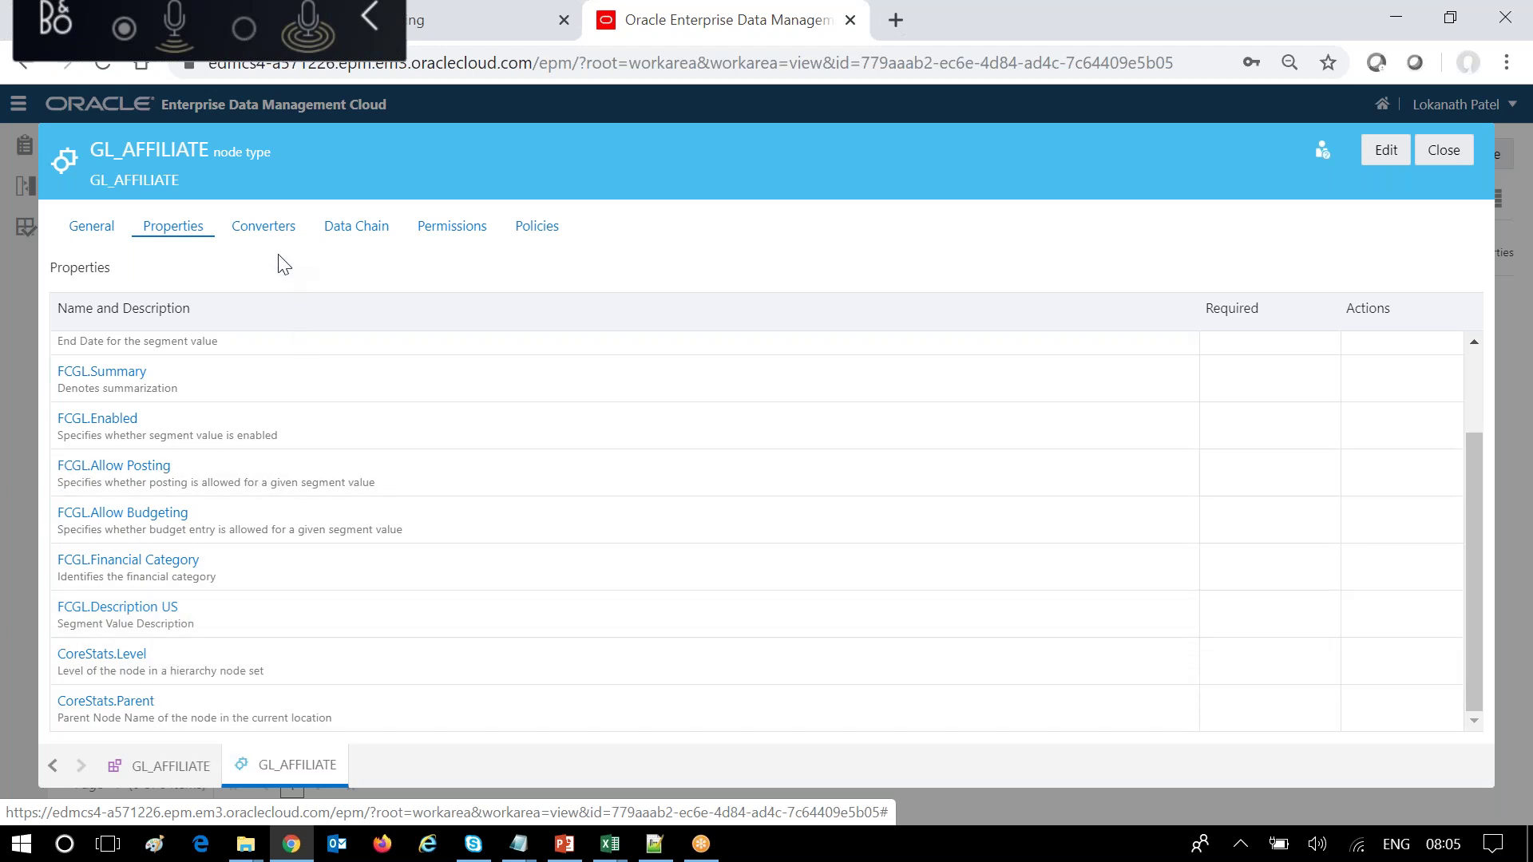
Check the GL_AFFILIATE node set's List structure and node type, then close the inspector.
click(163, 764)
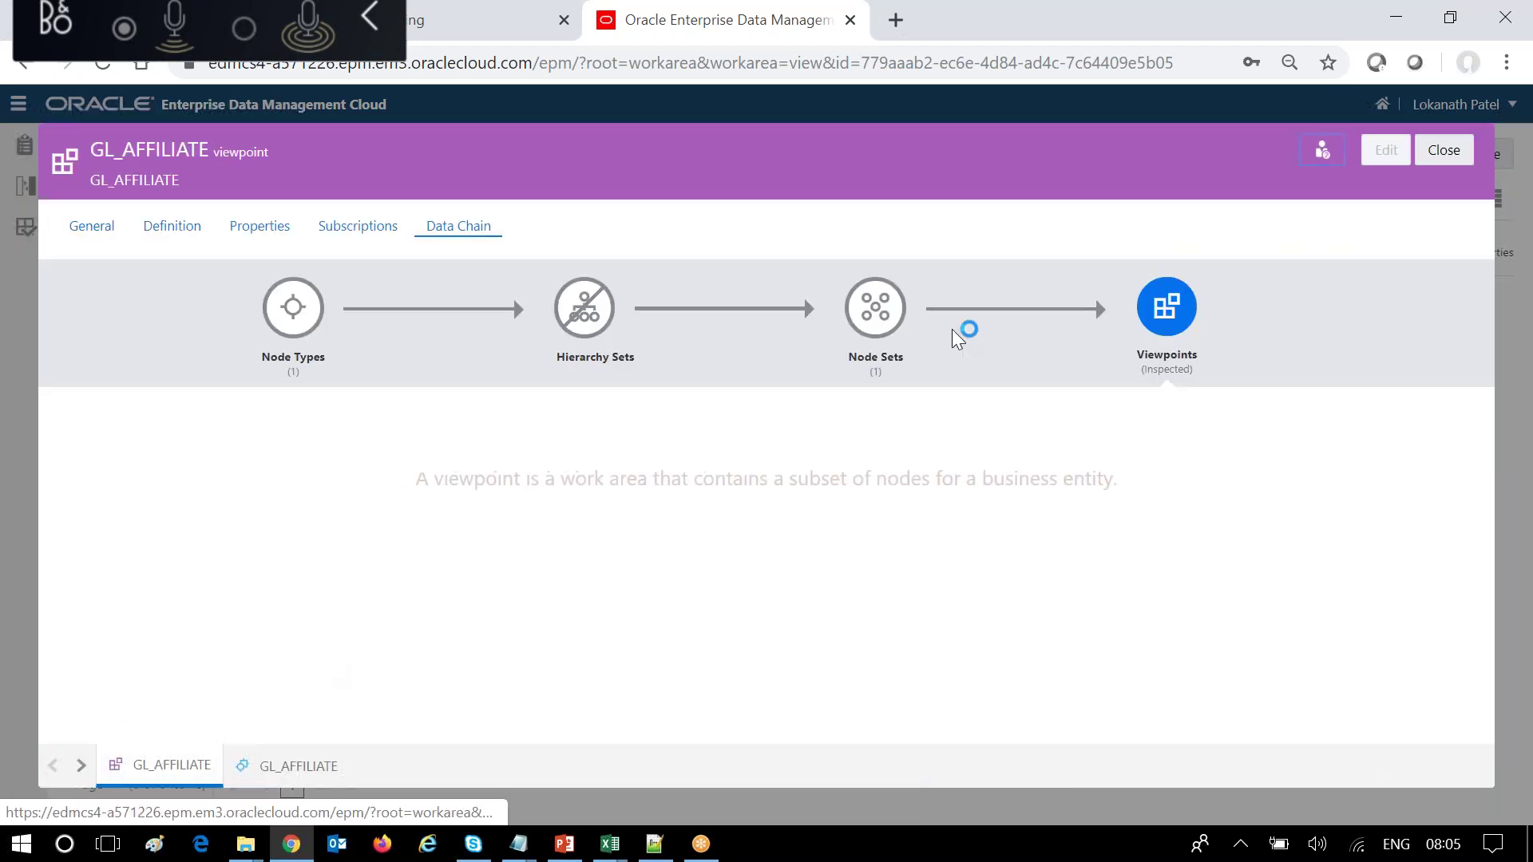
click(892, 311)
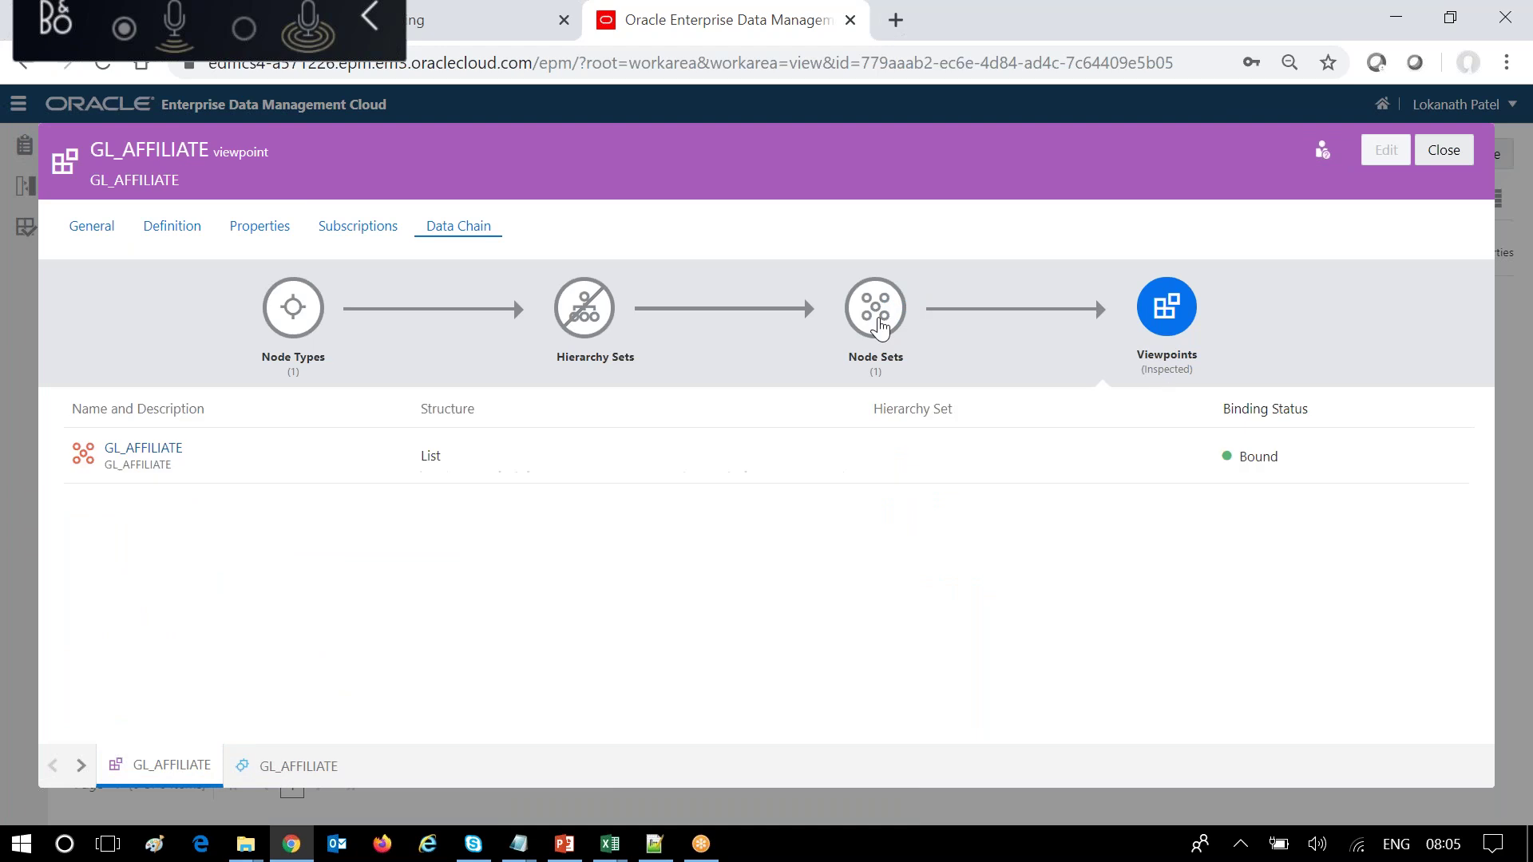
click(143, 451)
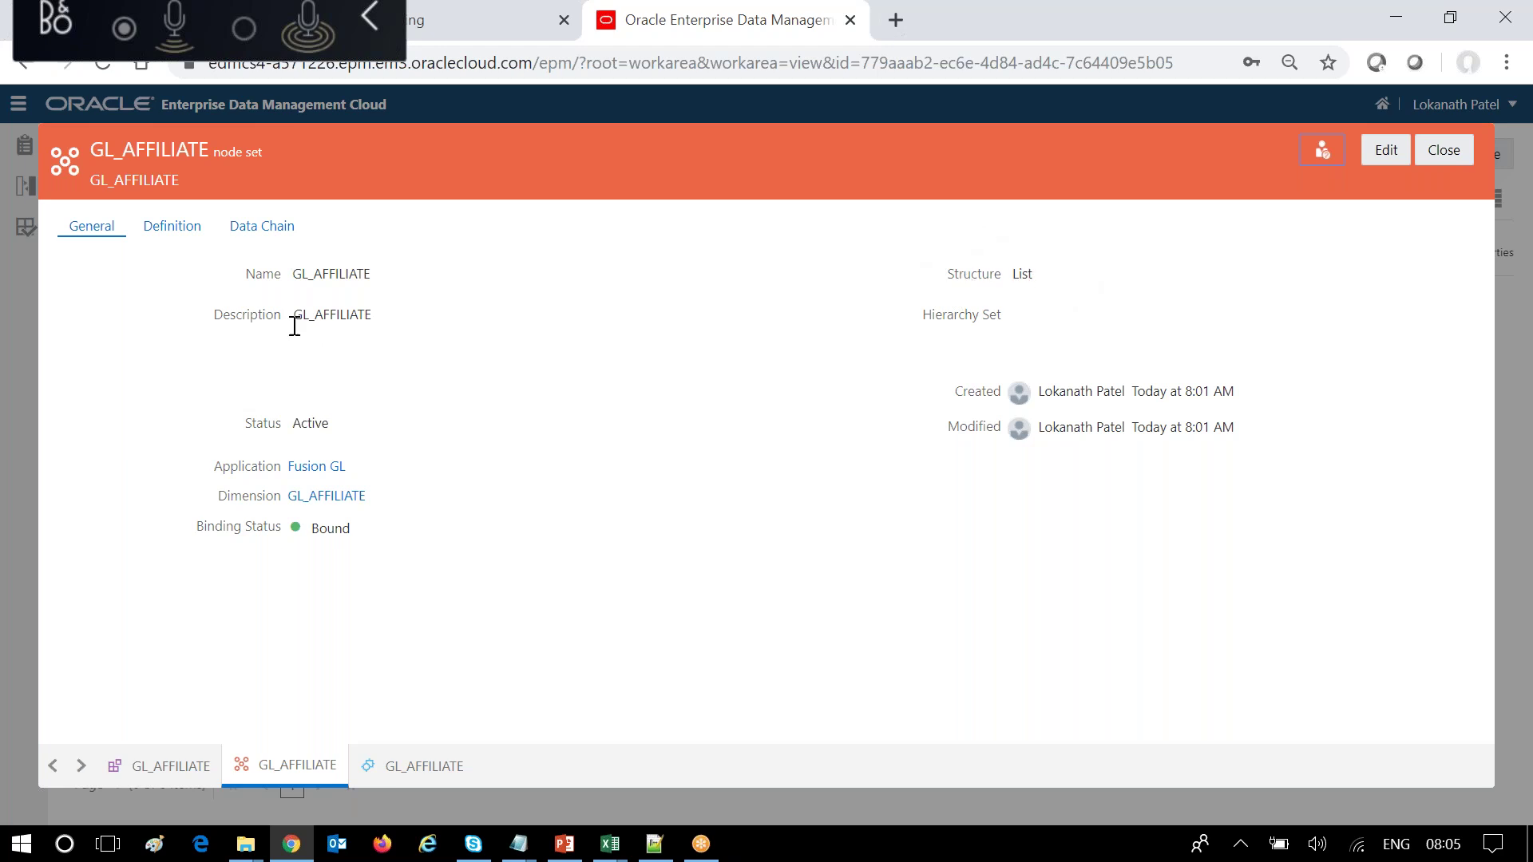
click(174, 231)
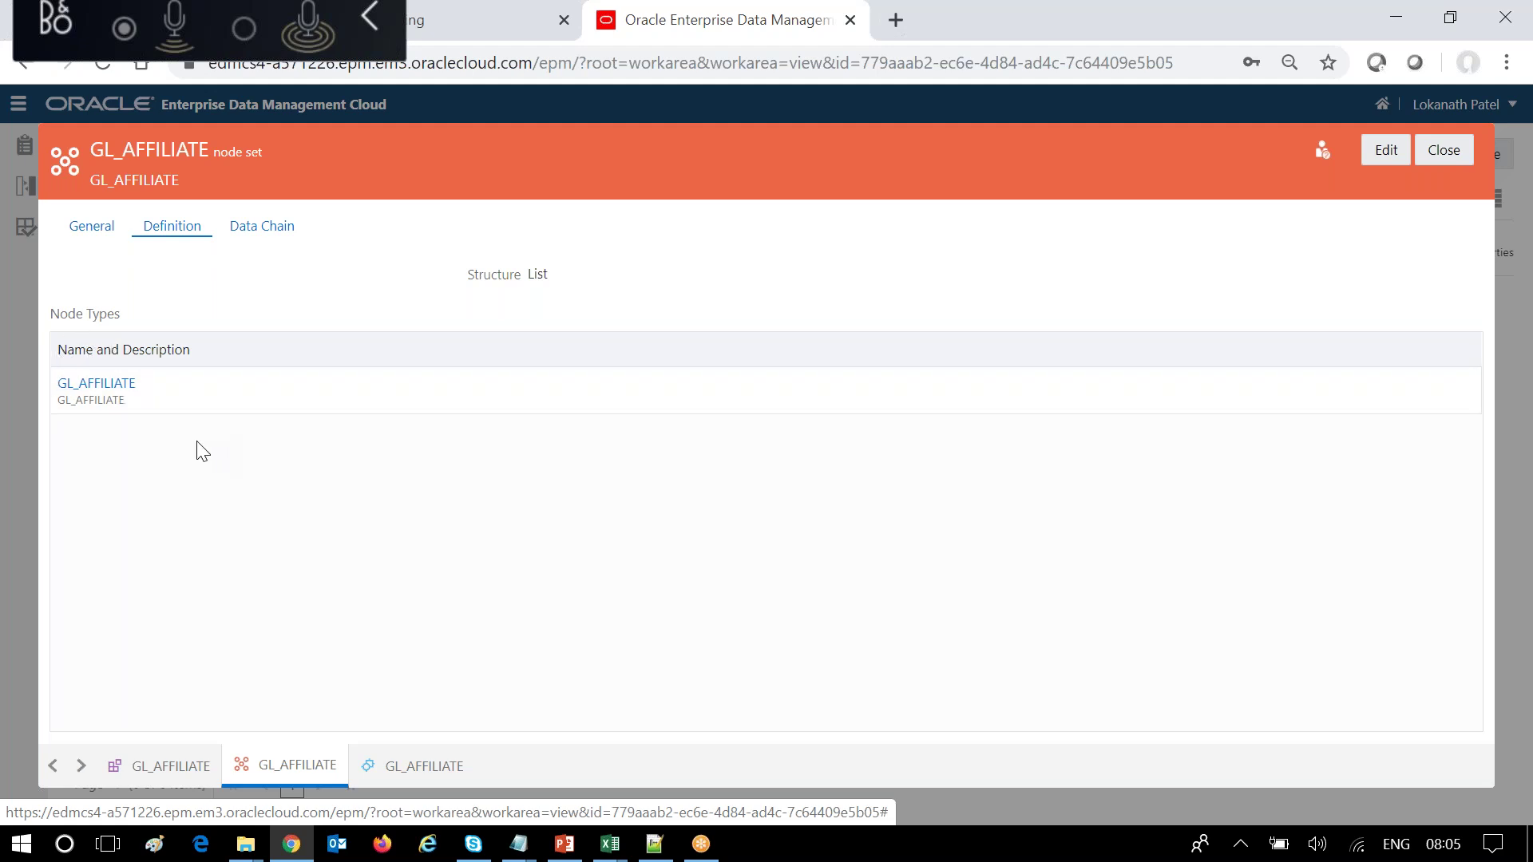
click(1437, 154)
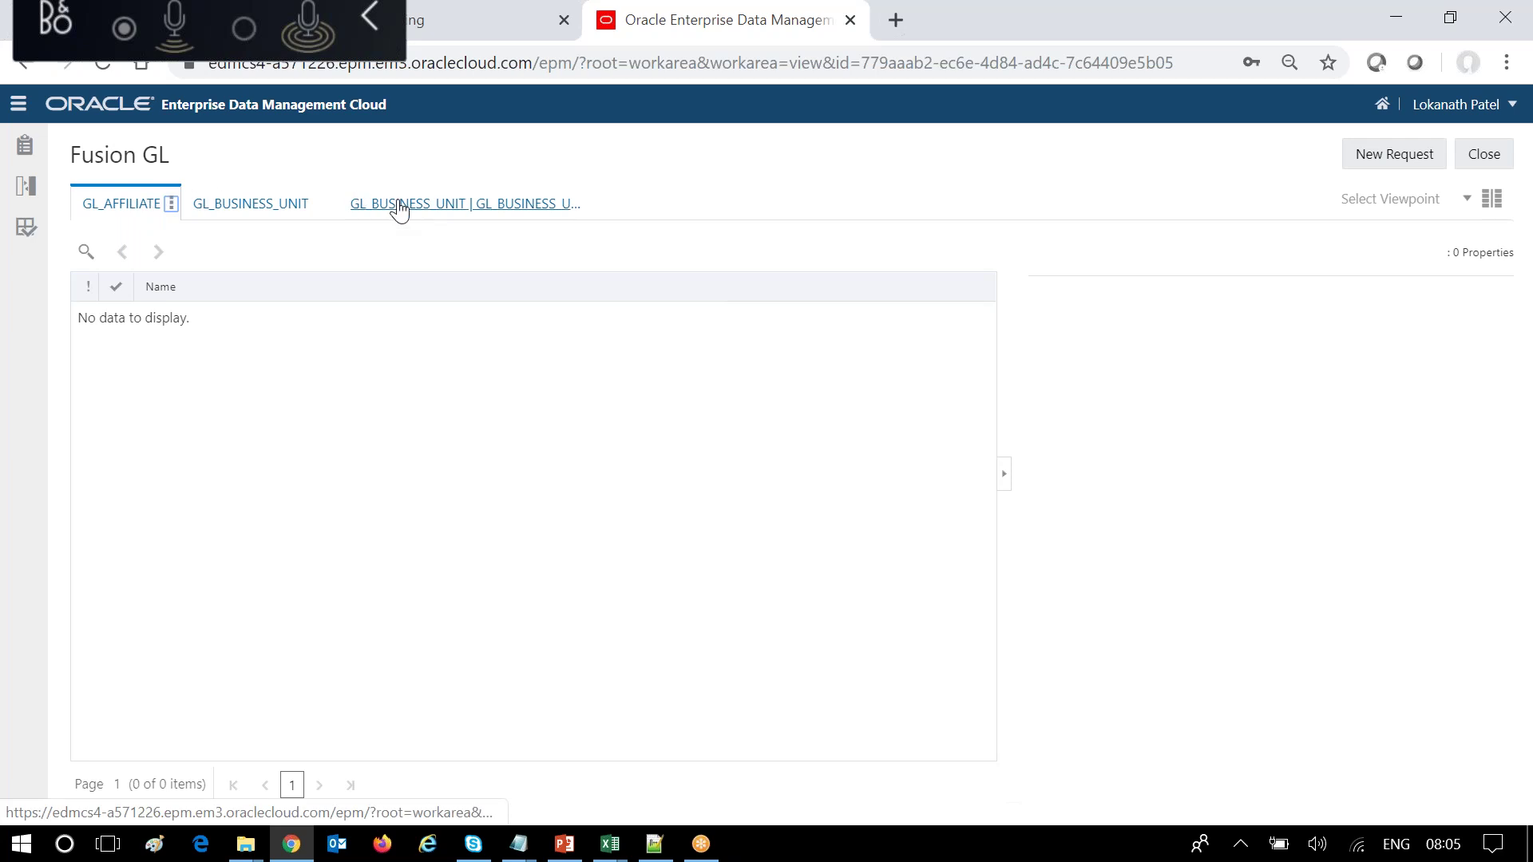
Inspect the GL_BUSINESS_UNIT hierarchy viewpoint's data chain of node sets, hierarchy sets and node types.
click(403, 205)
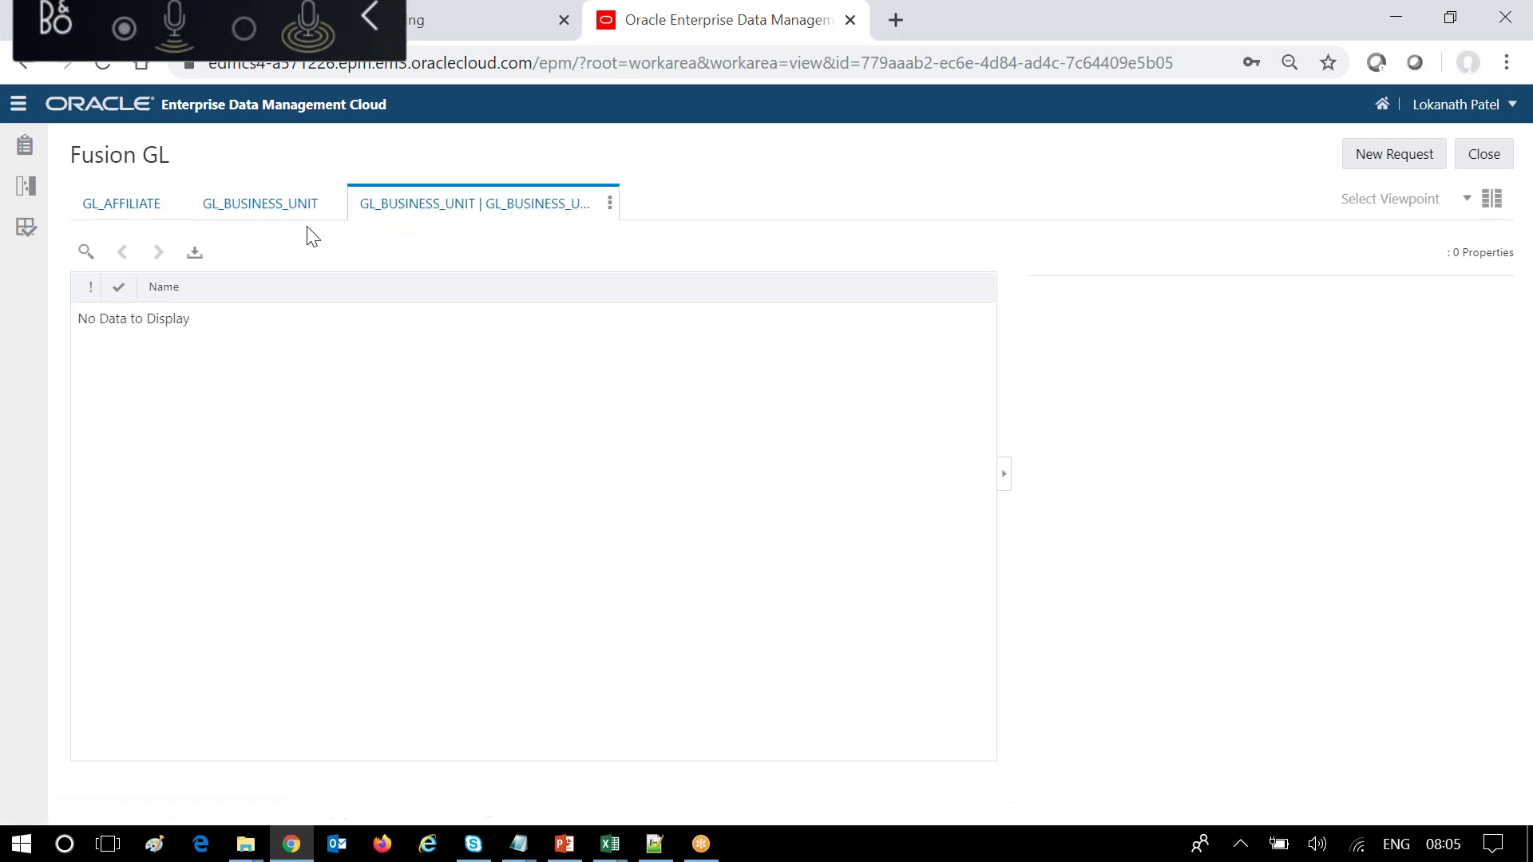
mouse_move(285, 204)
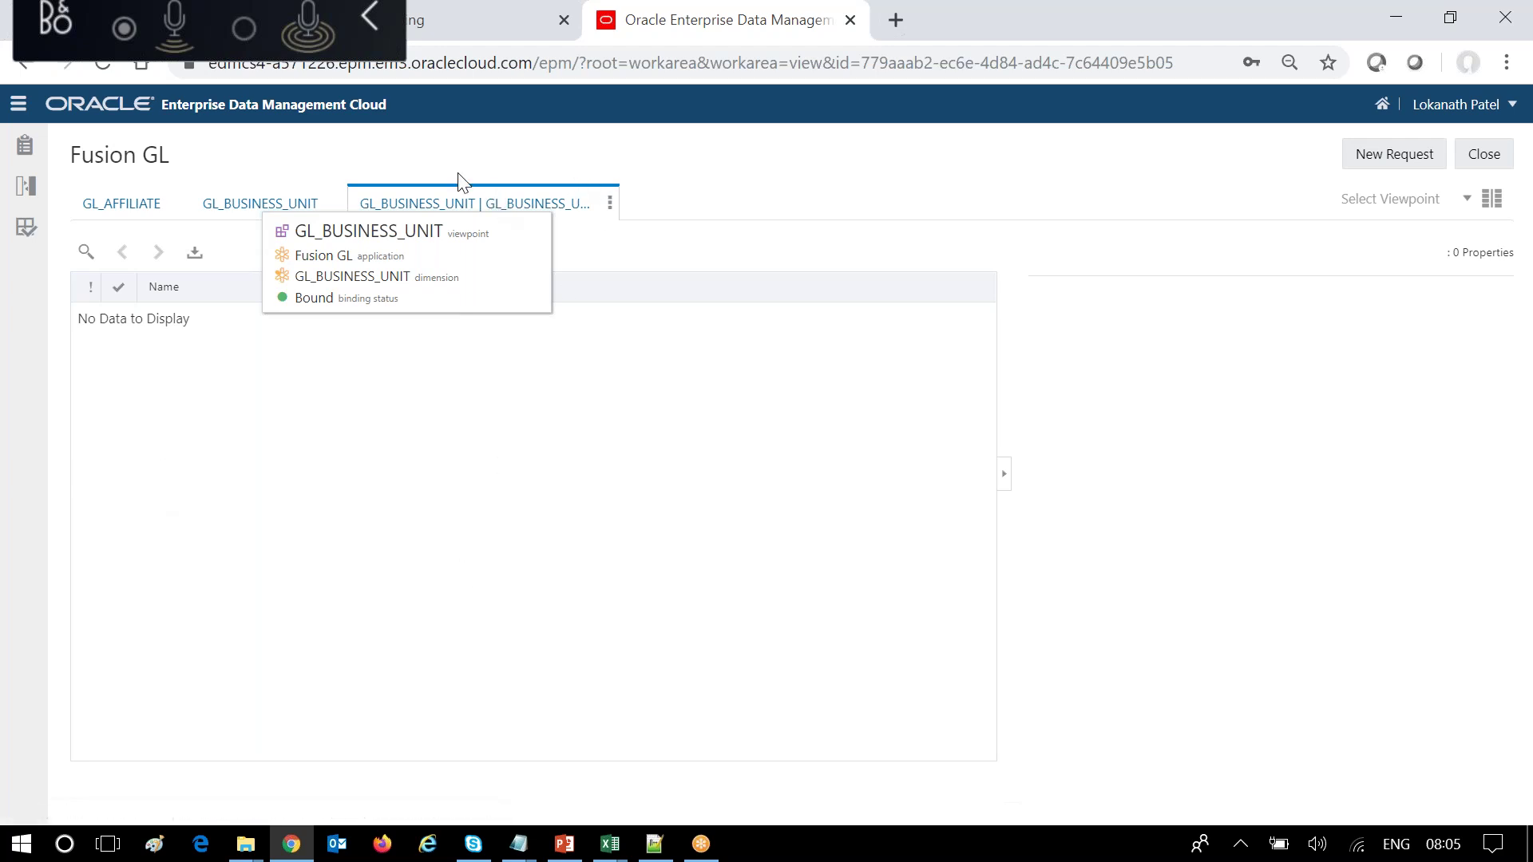
click(610, 206)
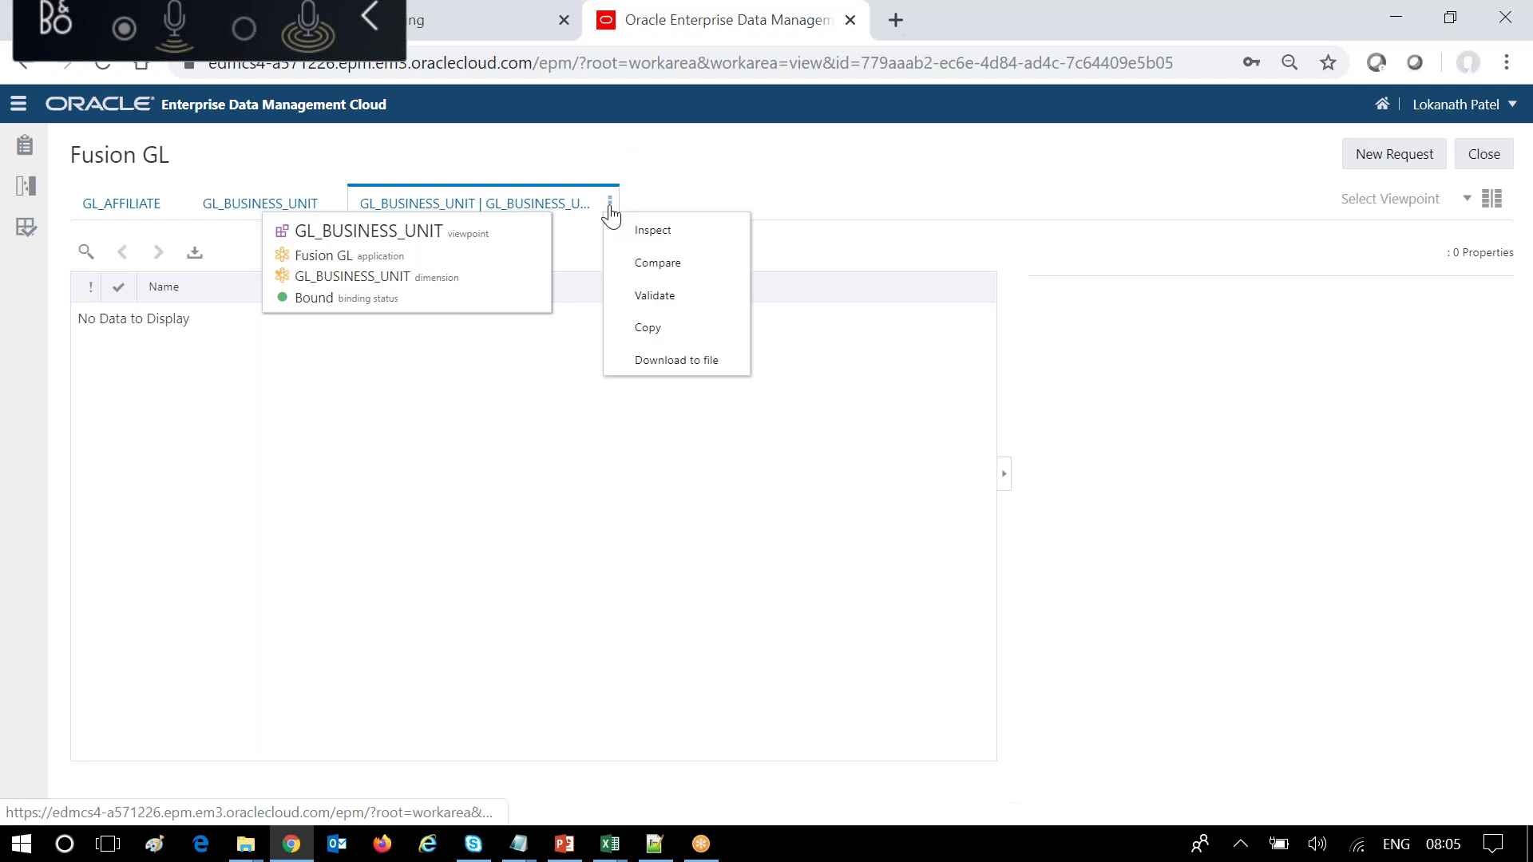
click(666, 238)
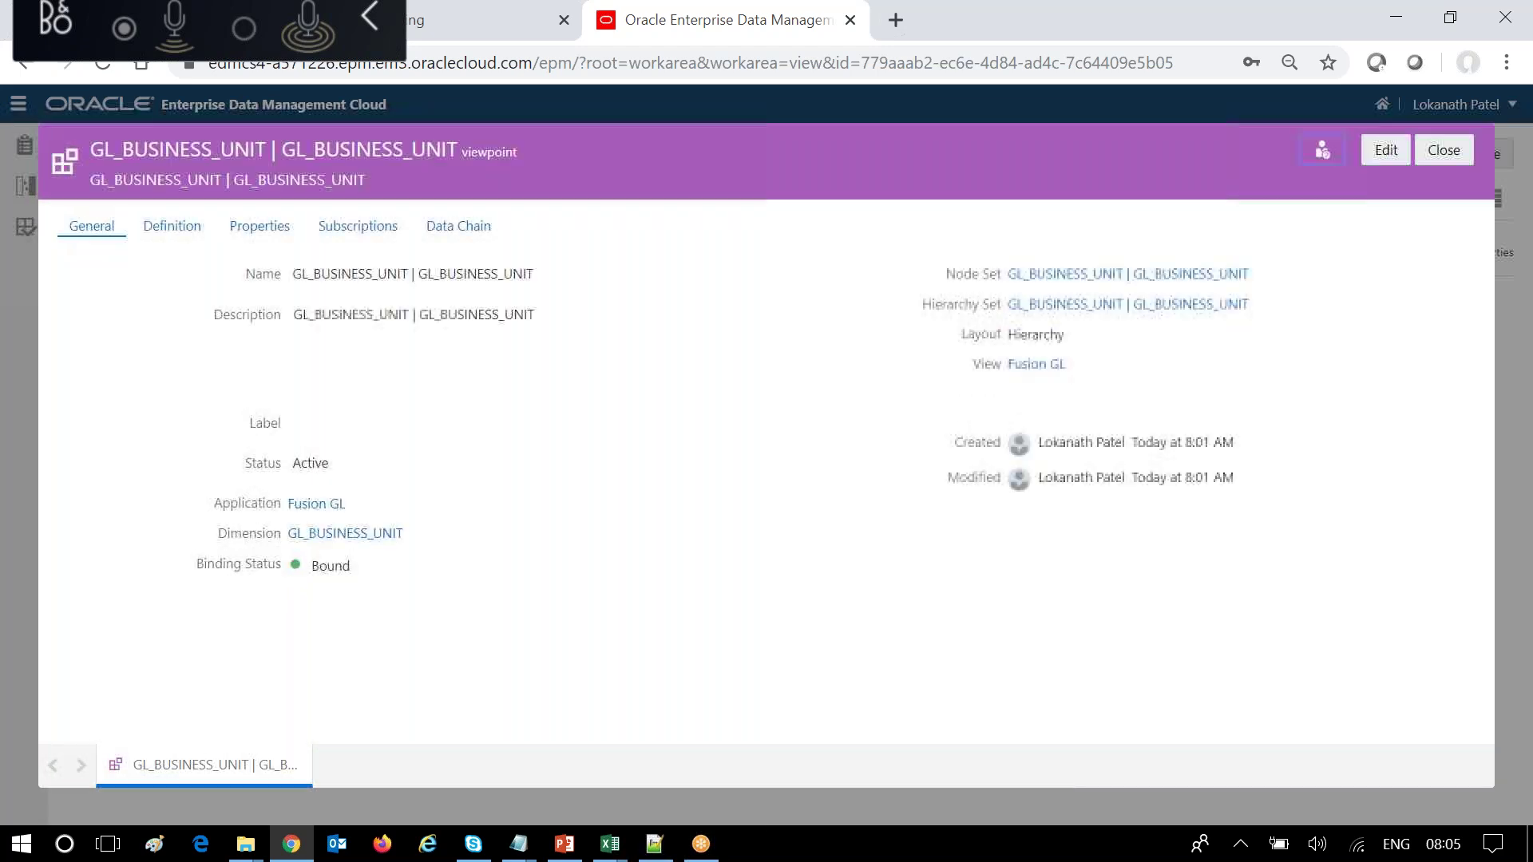
click(482, 228)
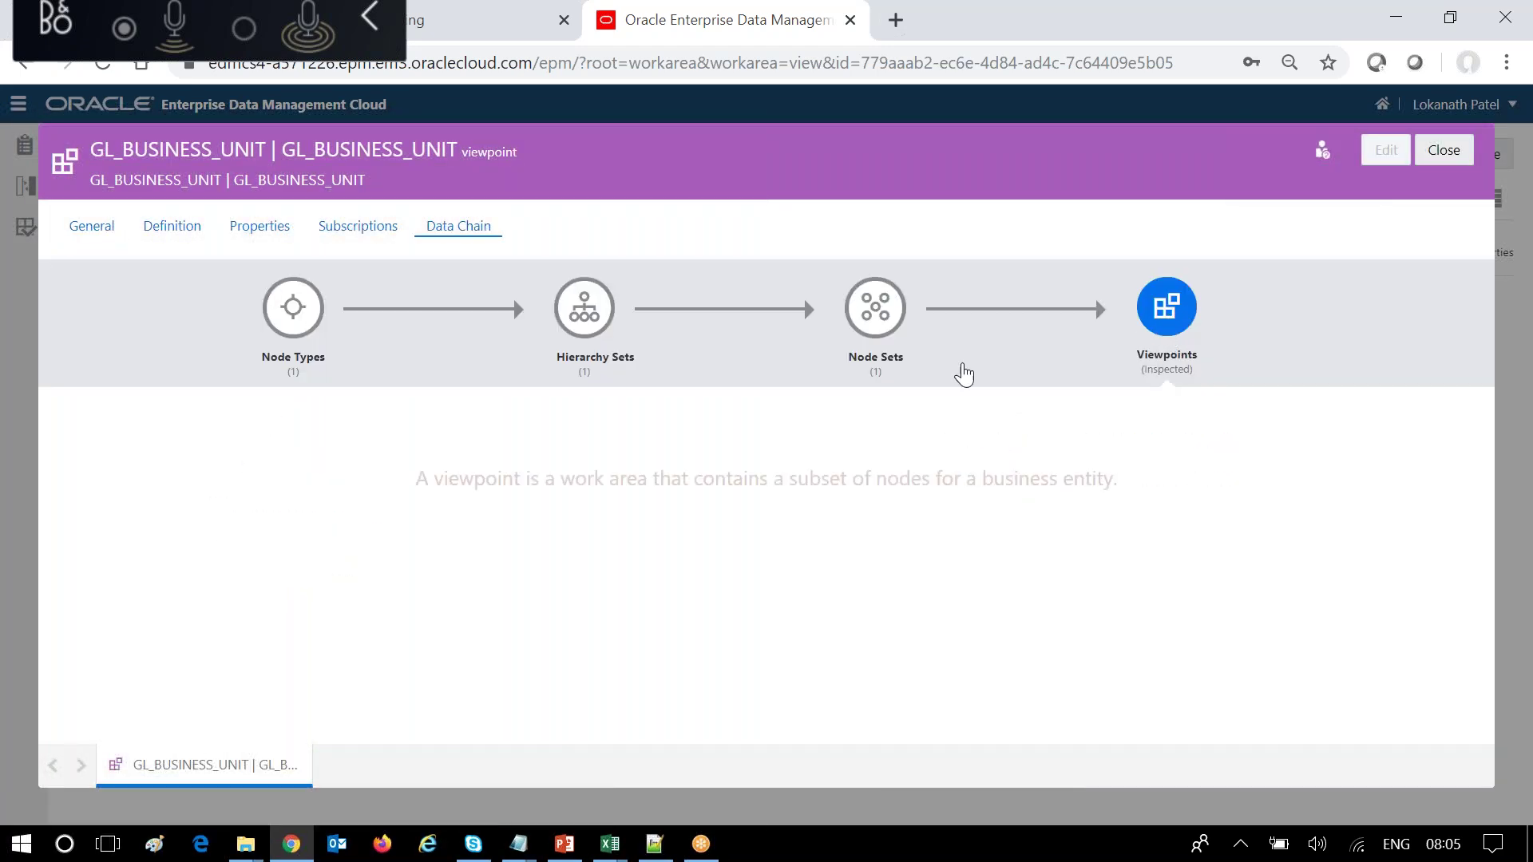
click(876, 313)
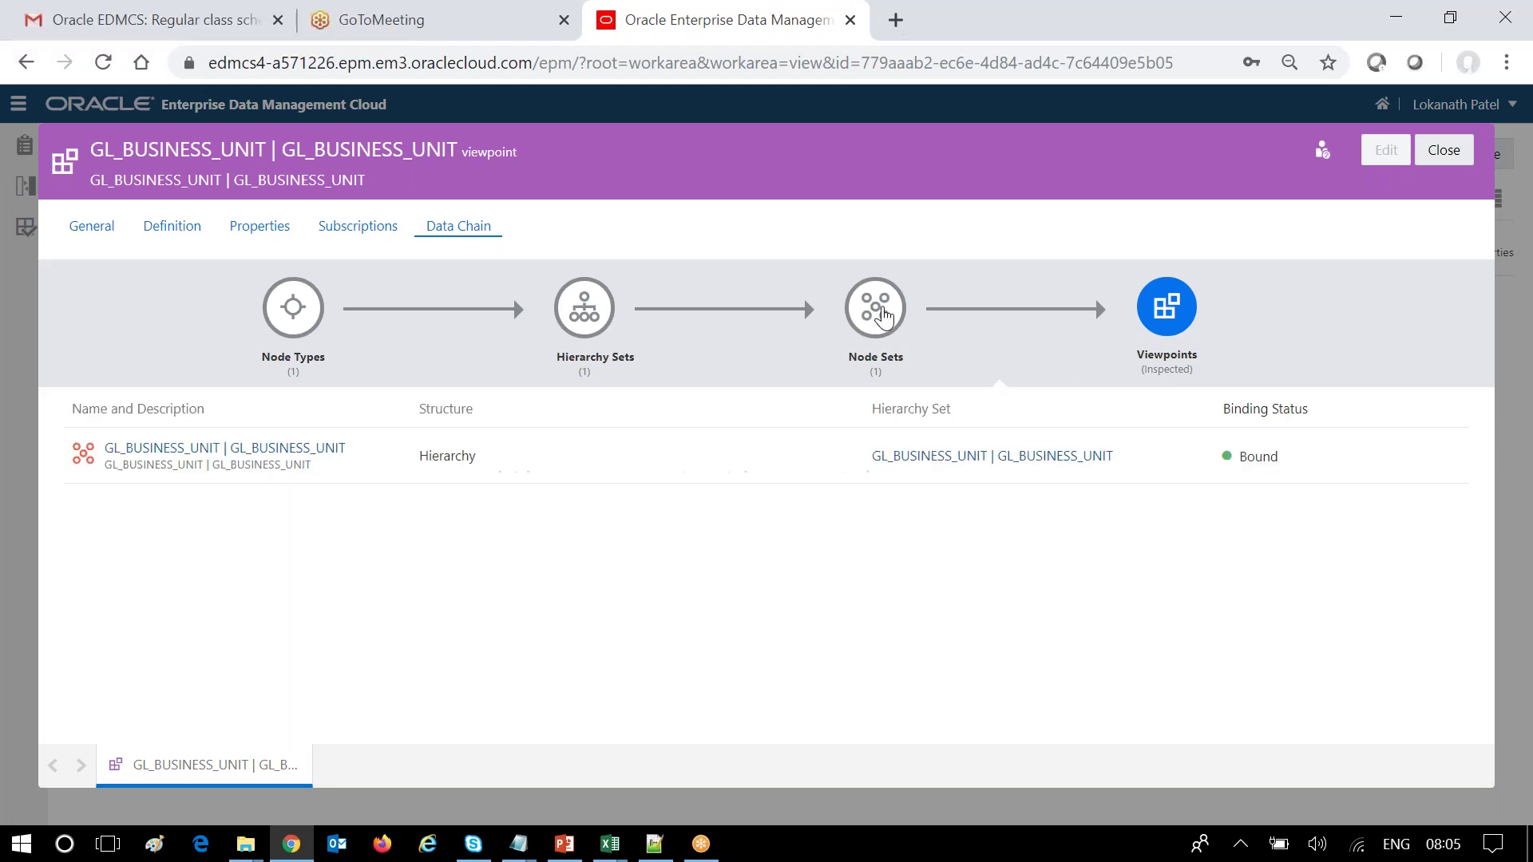
click(563, 311)
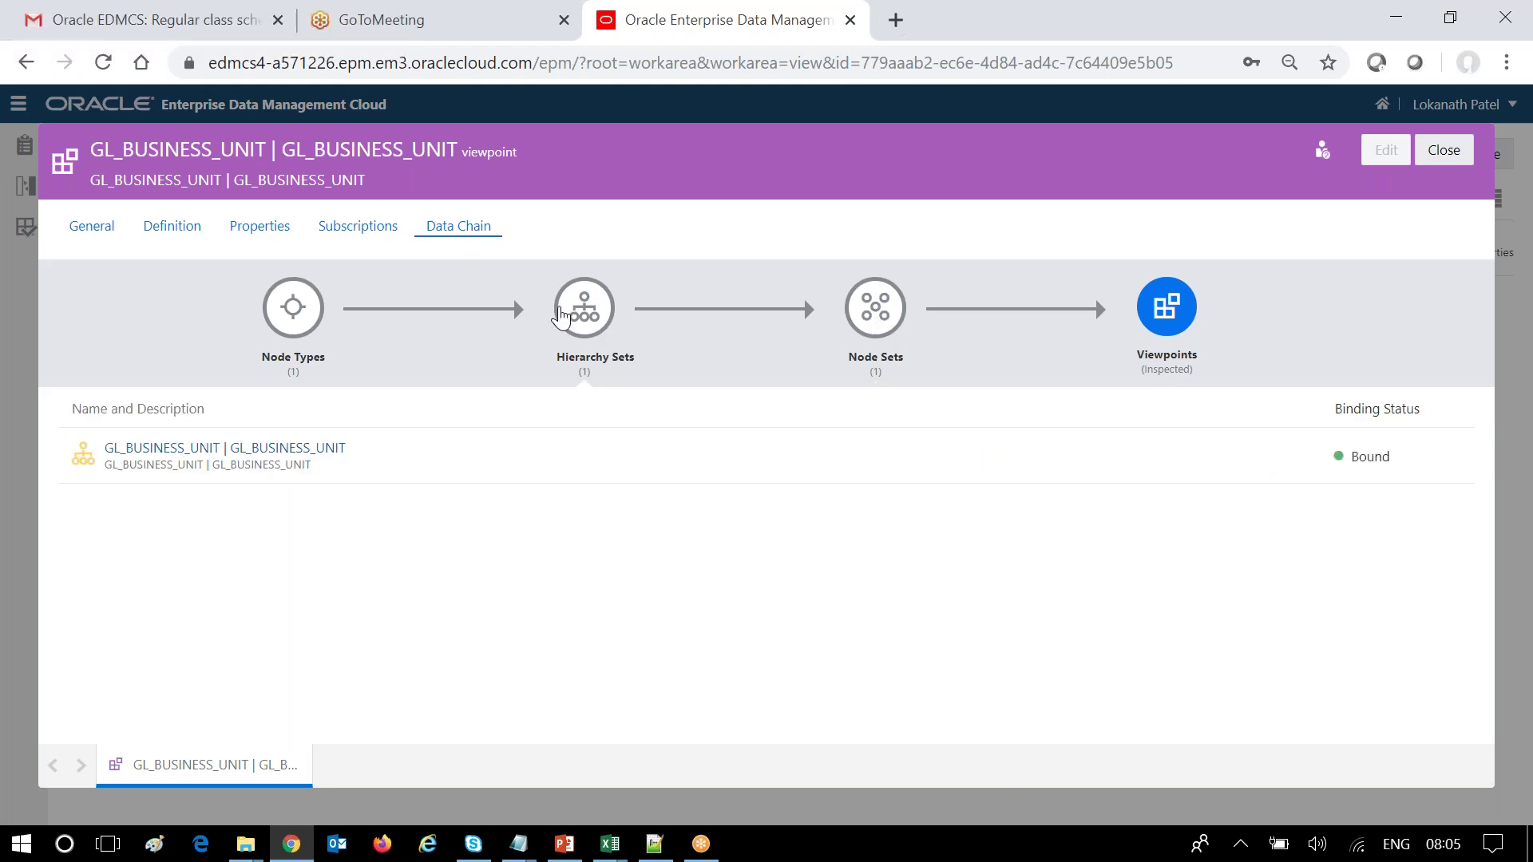
click(297, 321)
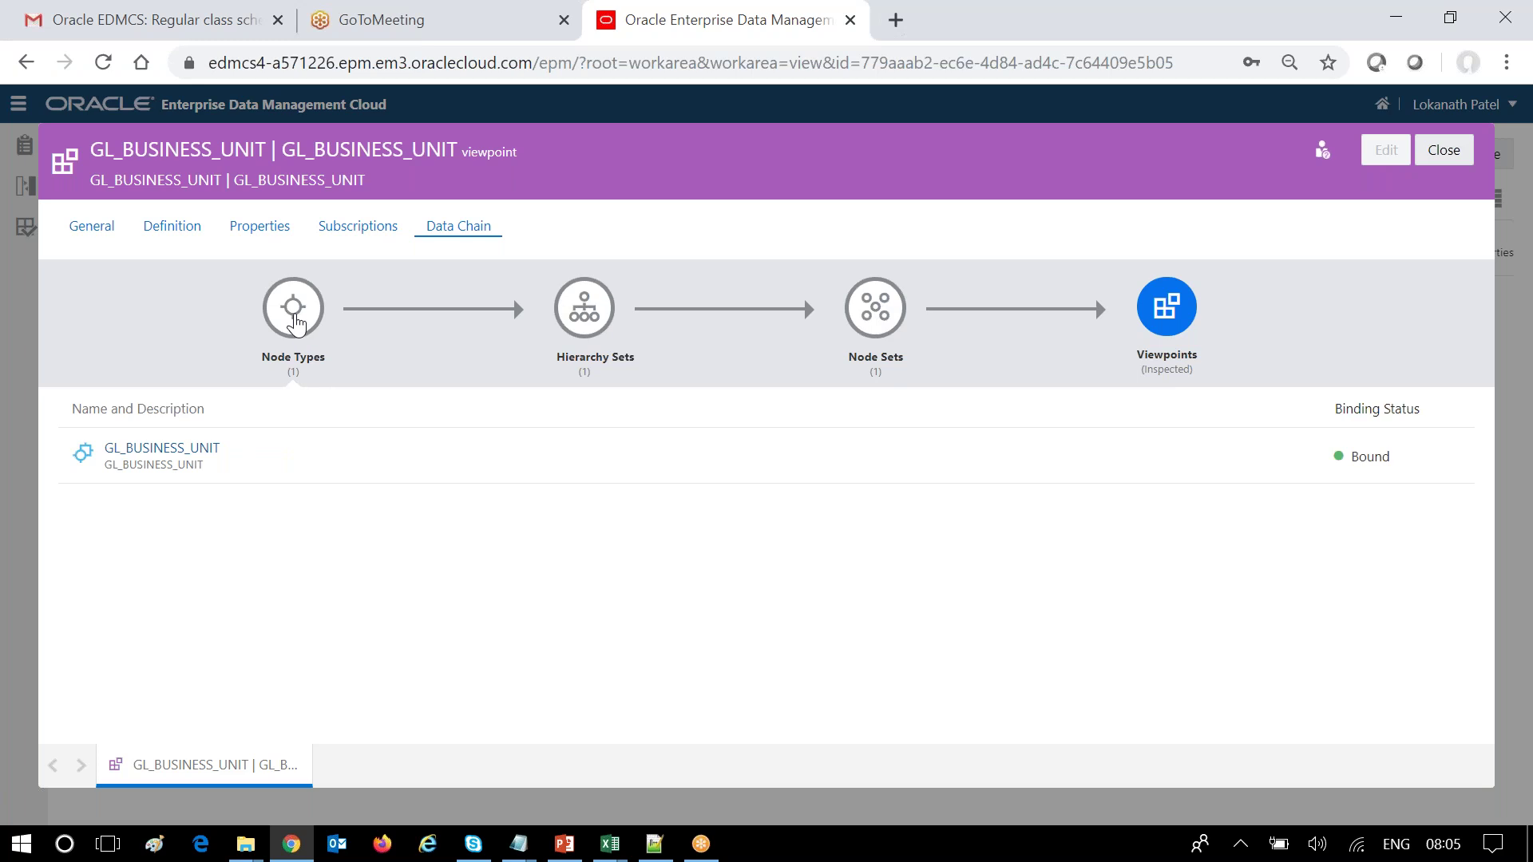
Review the GL_BUSINESS_UNIT node type's properties.
click(200, 450)
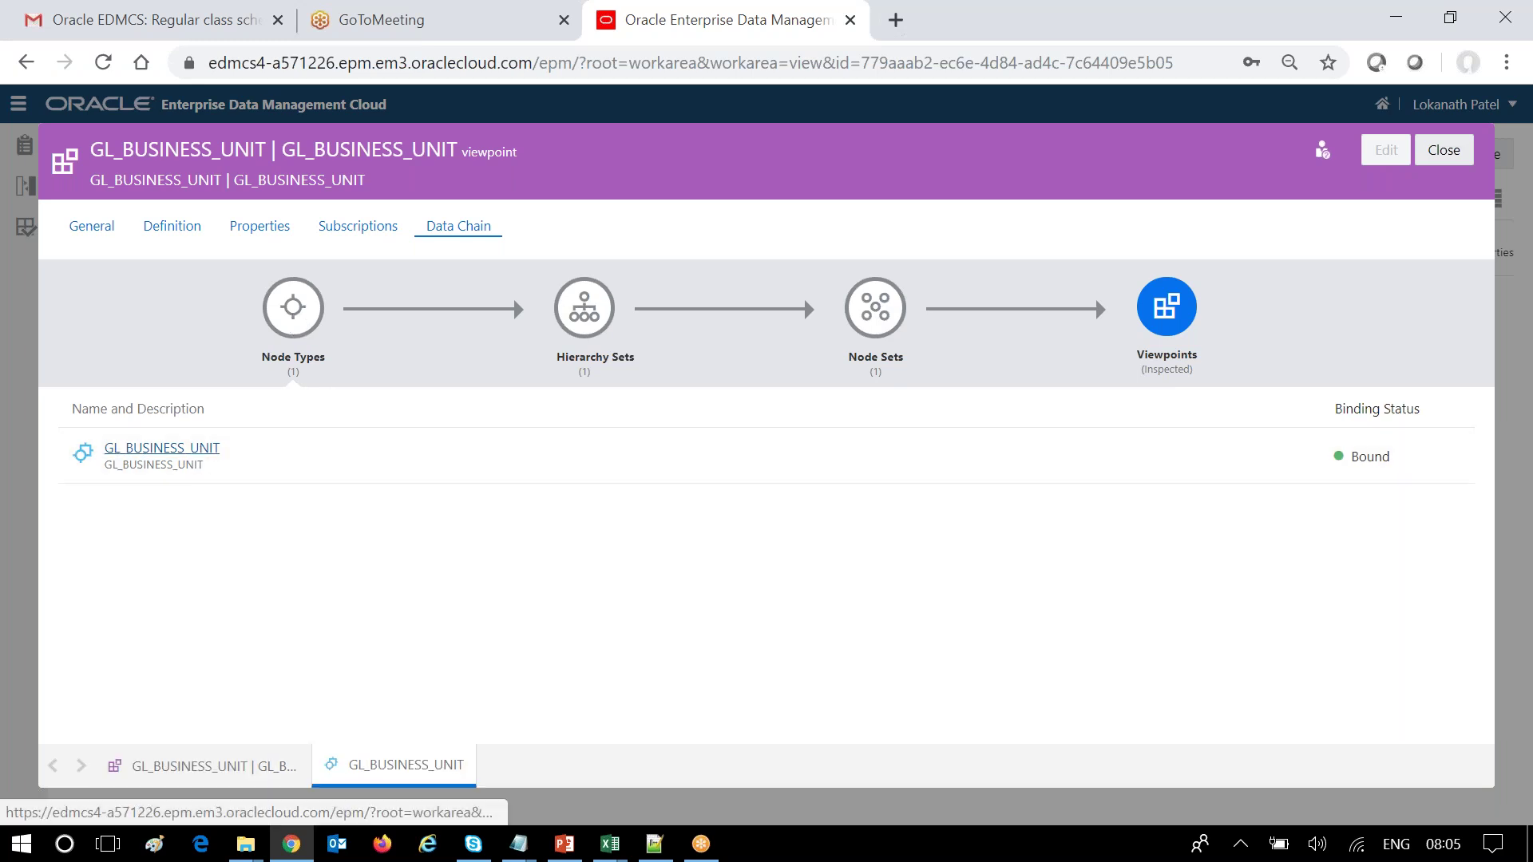
click(173, 226)
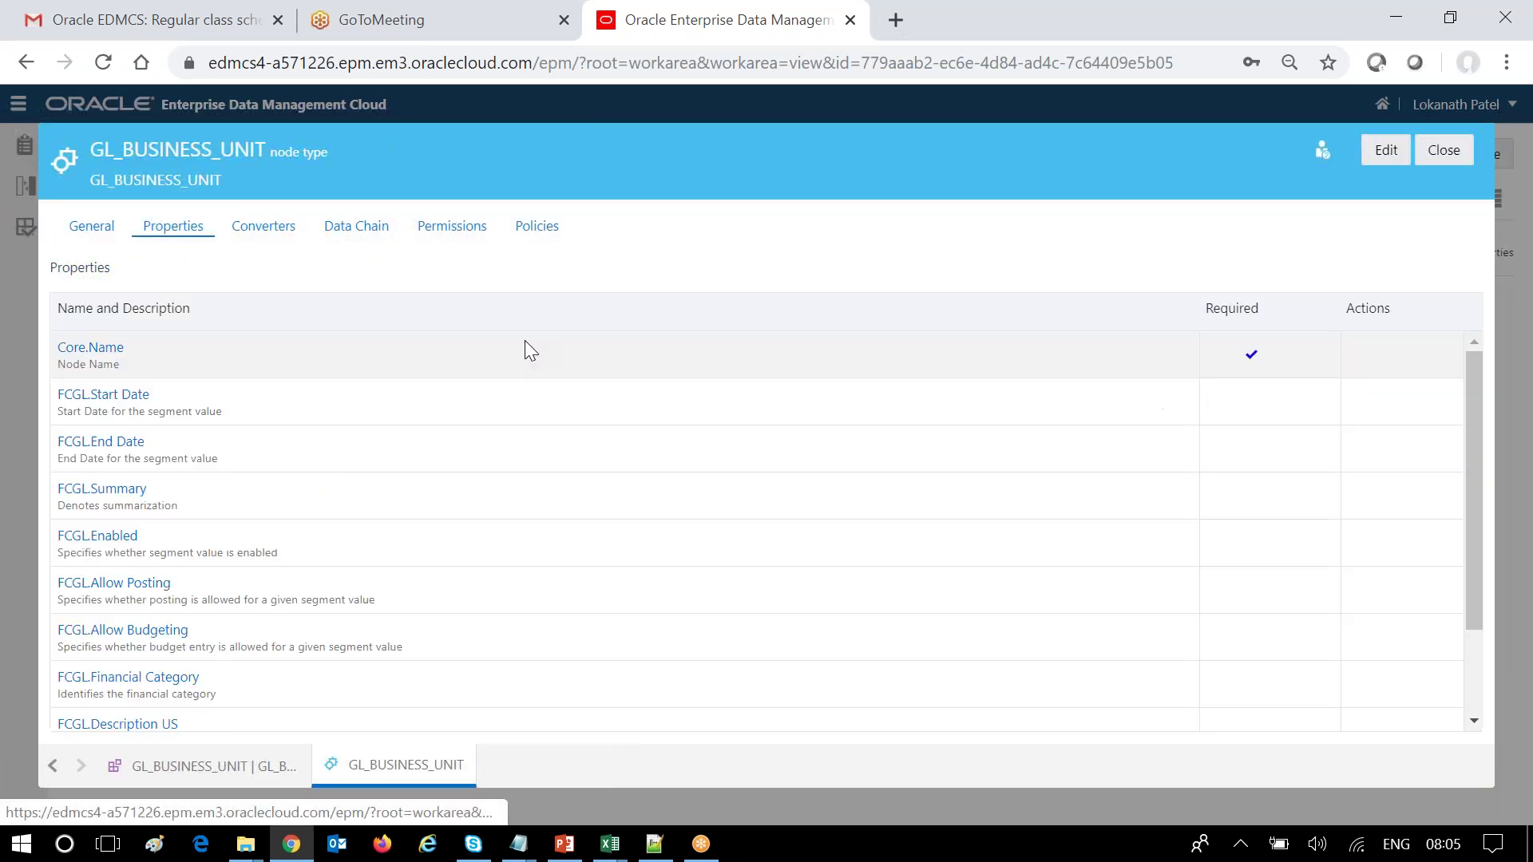
scroll(376, 520, down, 2)
scroll(377, 519, up, 2)
scroll(385, 526, down, 2)
scroll(399, 511, up, 2)
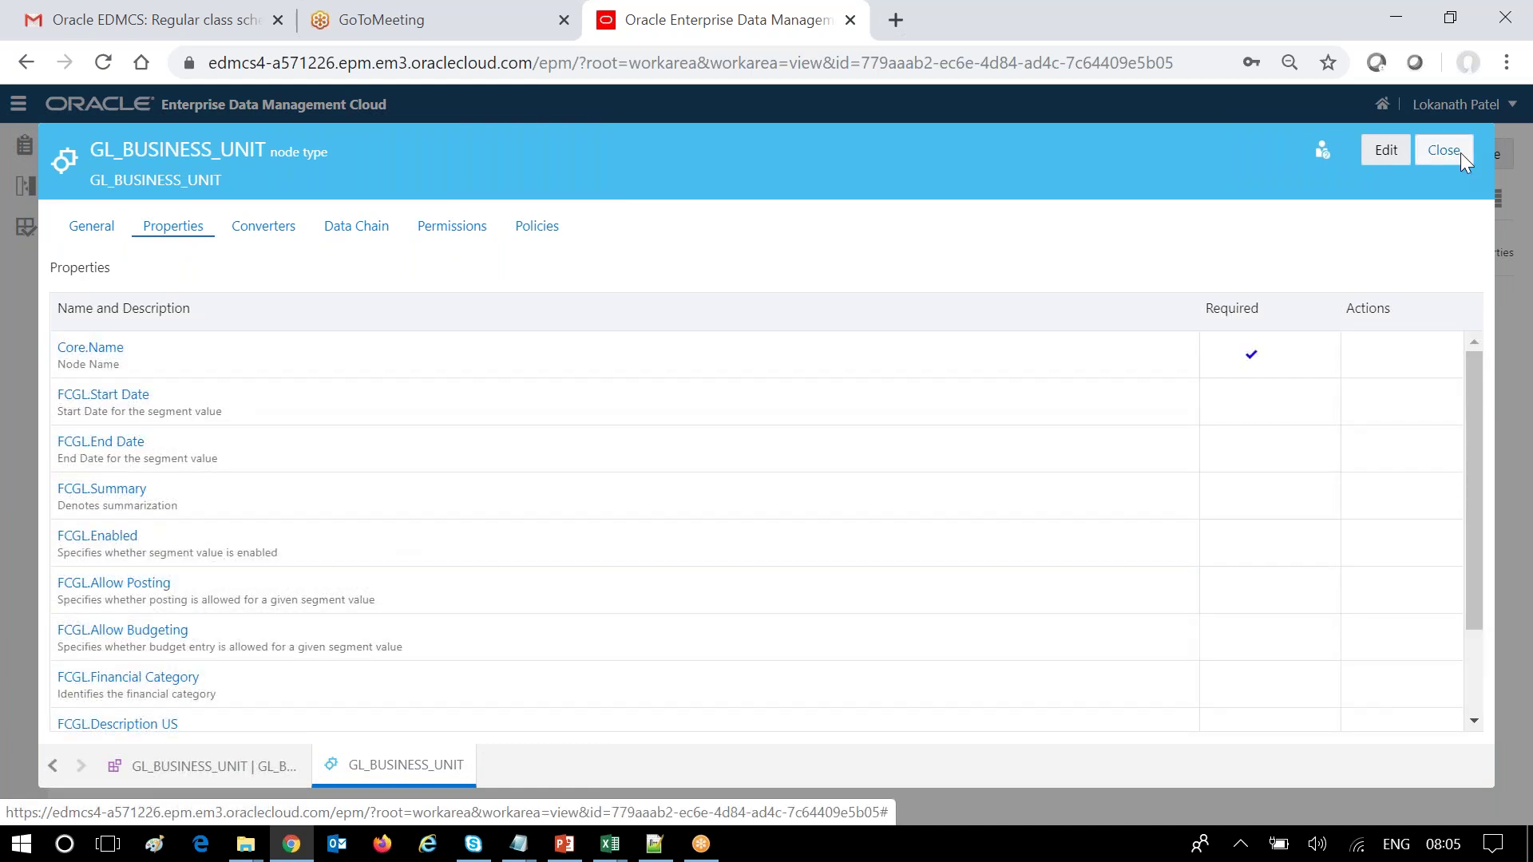
Review the GL_BUSINESS_UNIT | GL_BUSINESS_UNIT hierarchy set's definition.
click(249, 766)
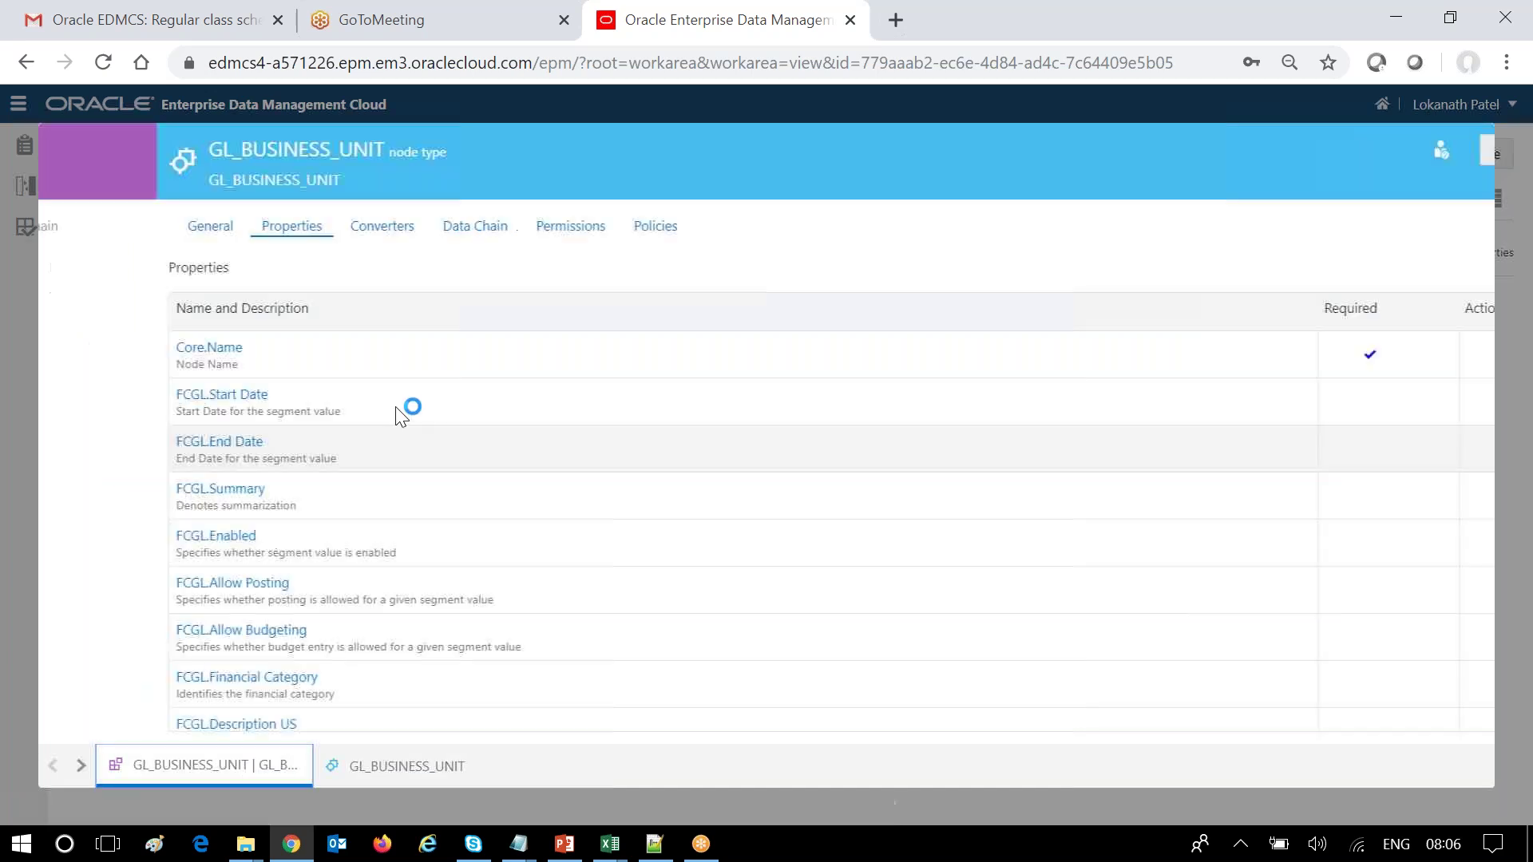
click(591, 328)
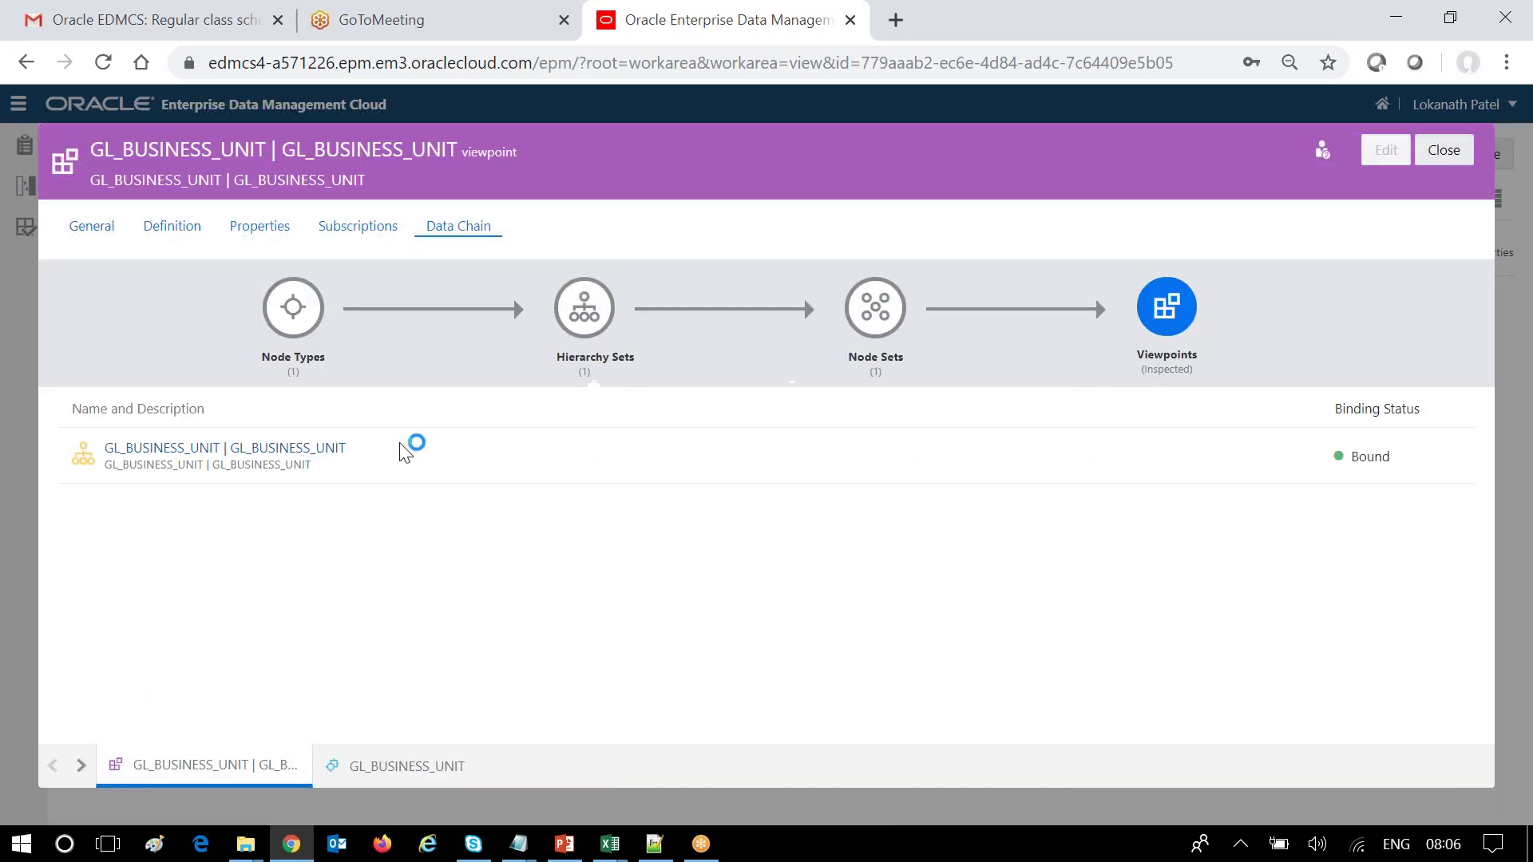
click(305, 450)
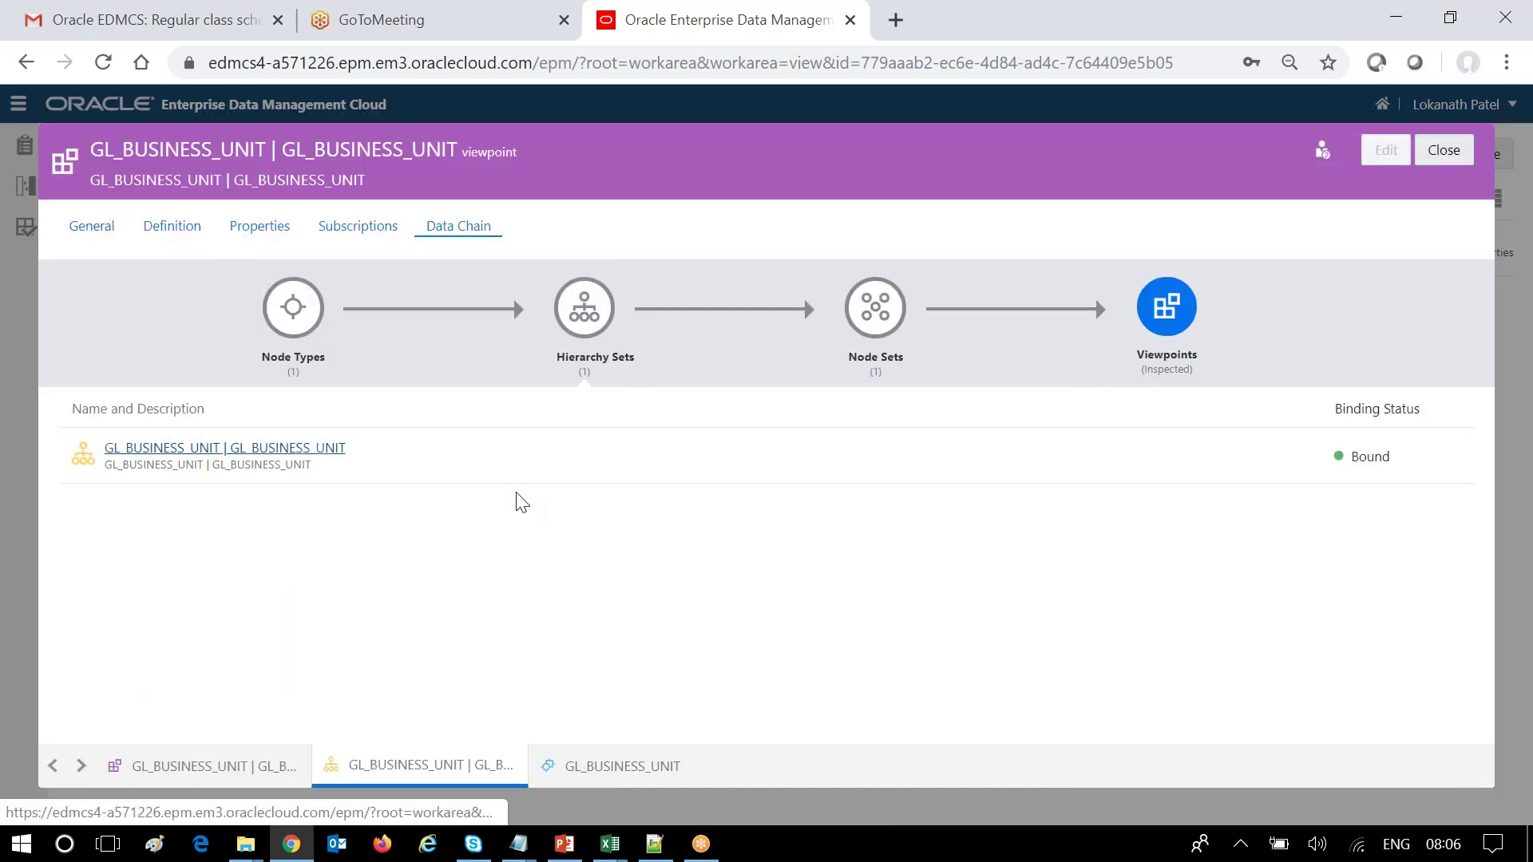
click(180, 238)
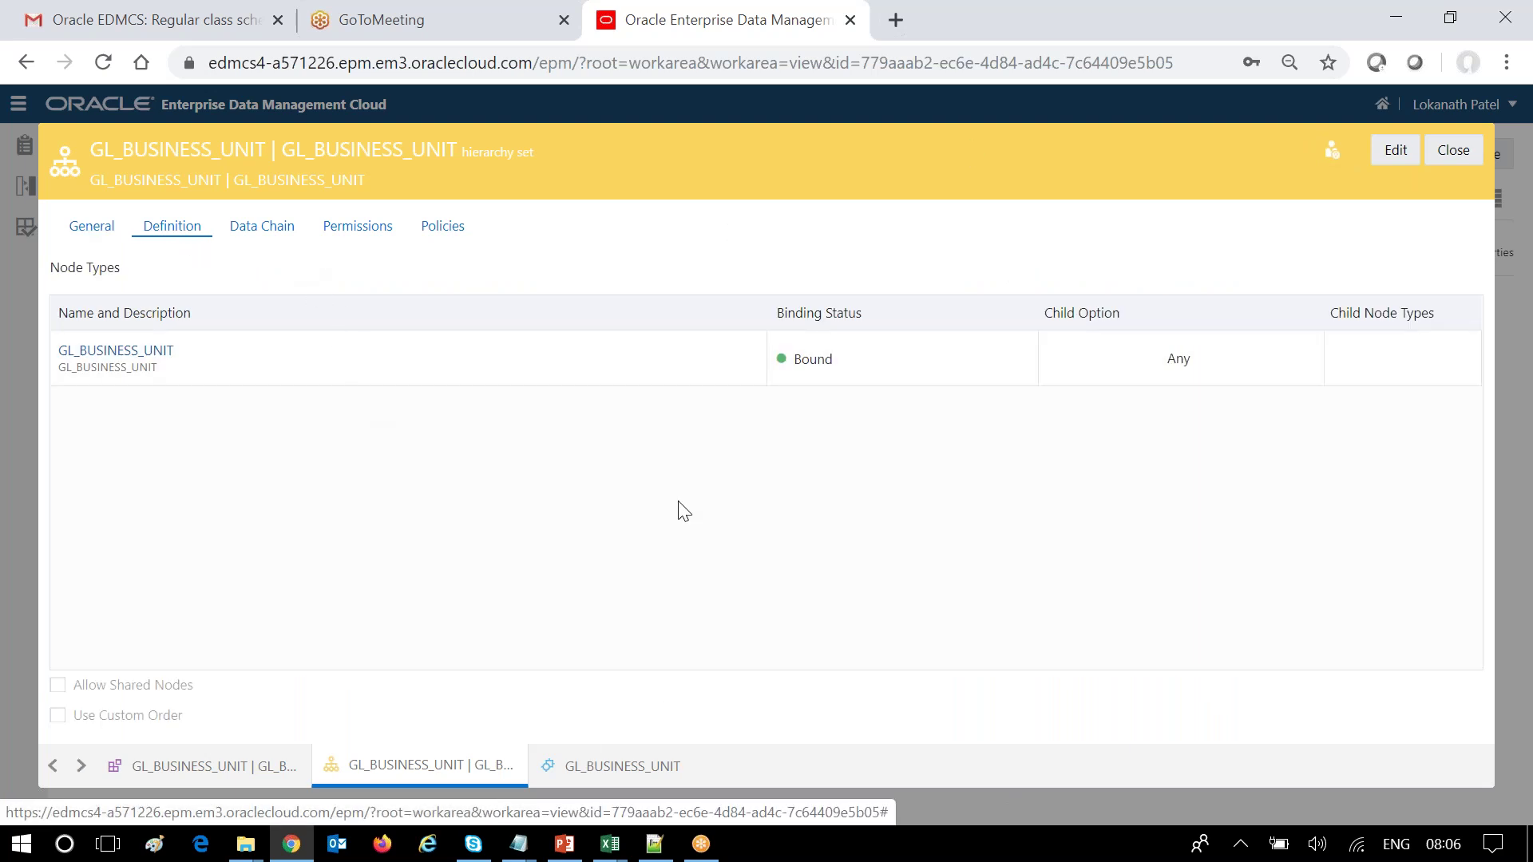
Review the GL_BUSINESS_UNIT | GL_BUSINESS_UNIT node set's definition, then close the inspector.
click(240, 766)
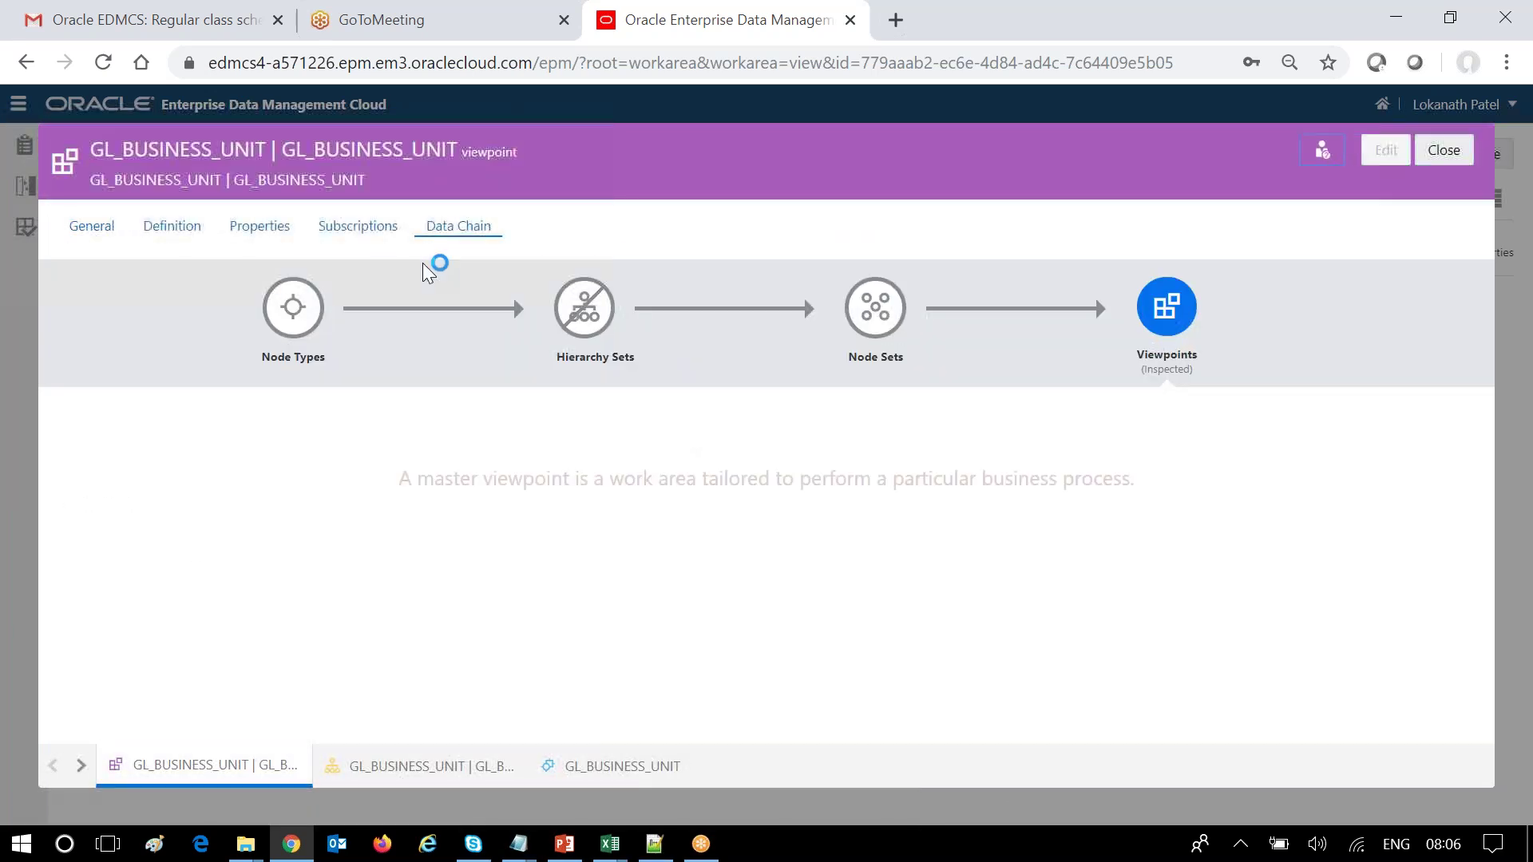
click(869, 351)
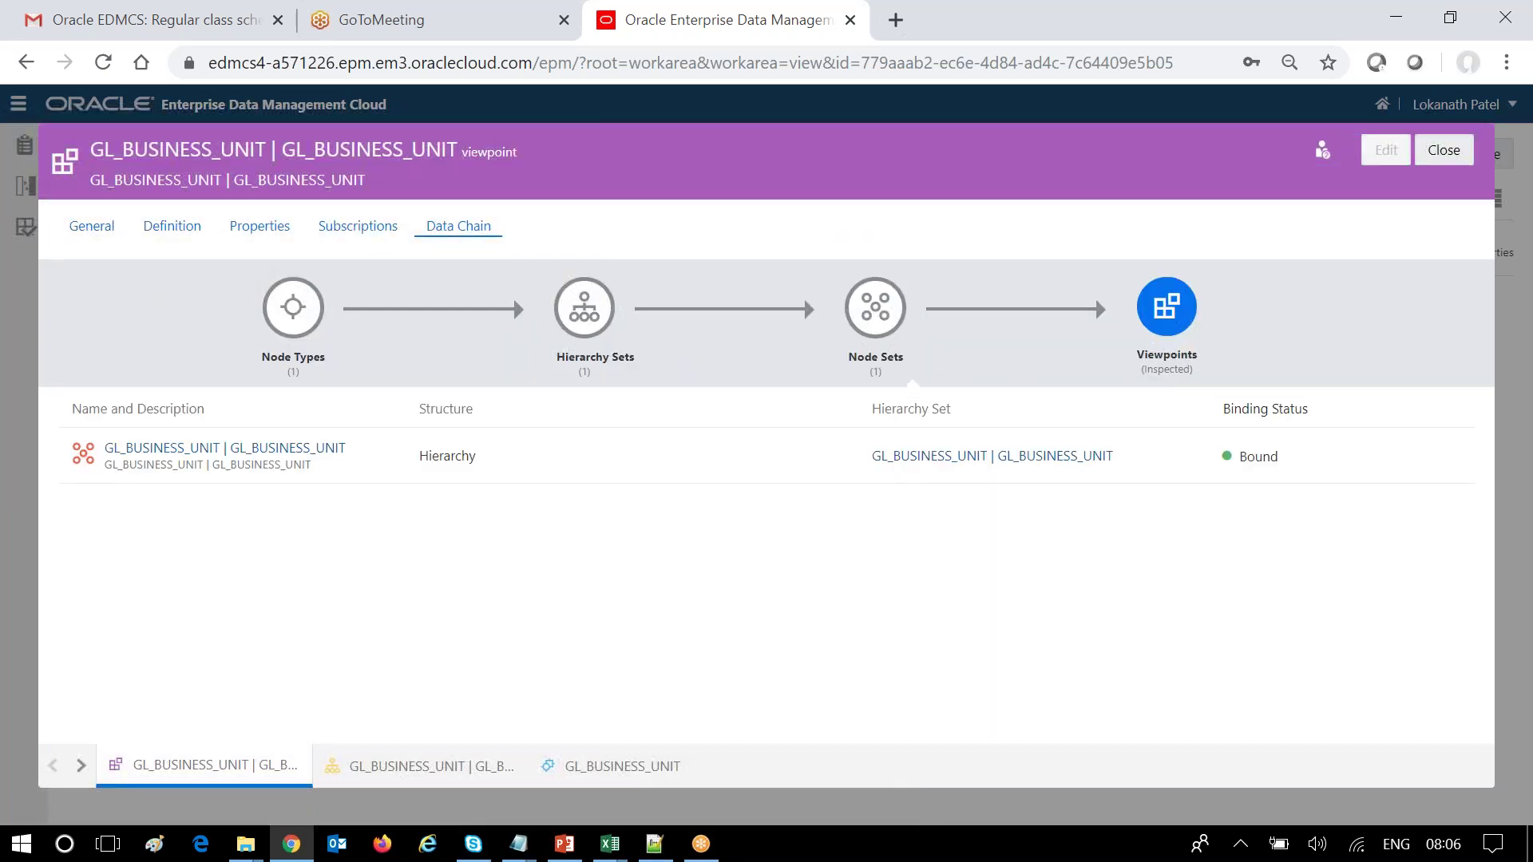
click(324, 448)
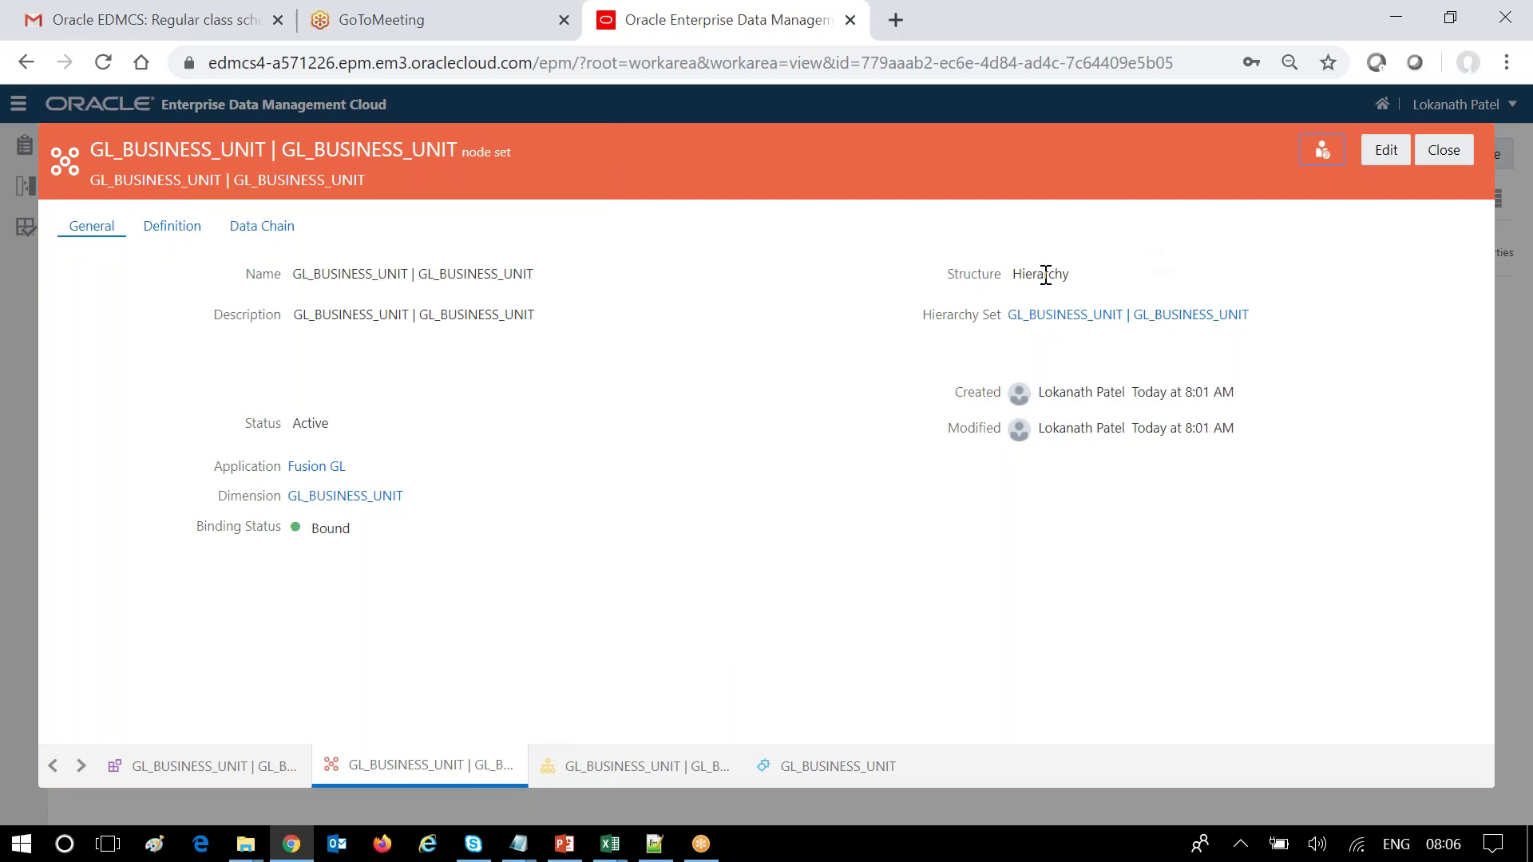
click(169, 229)
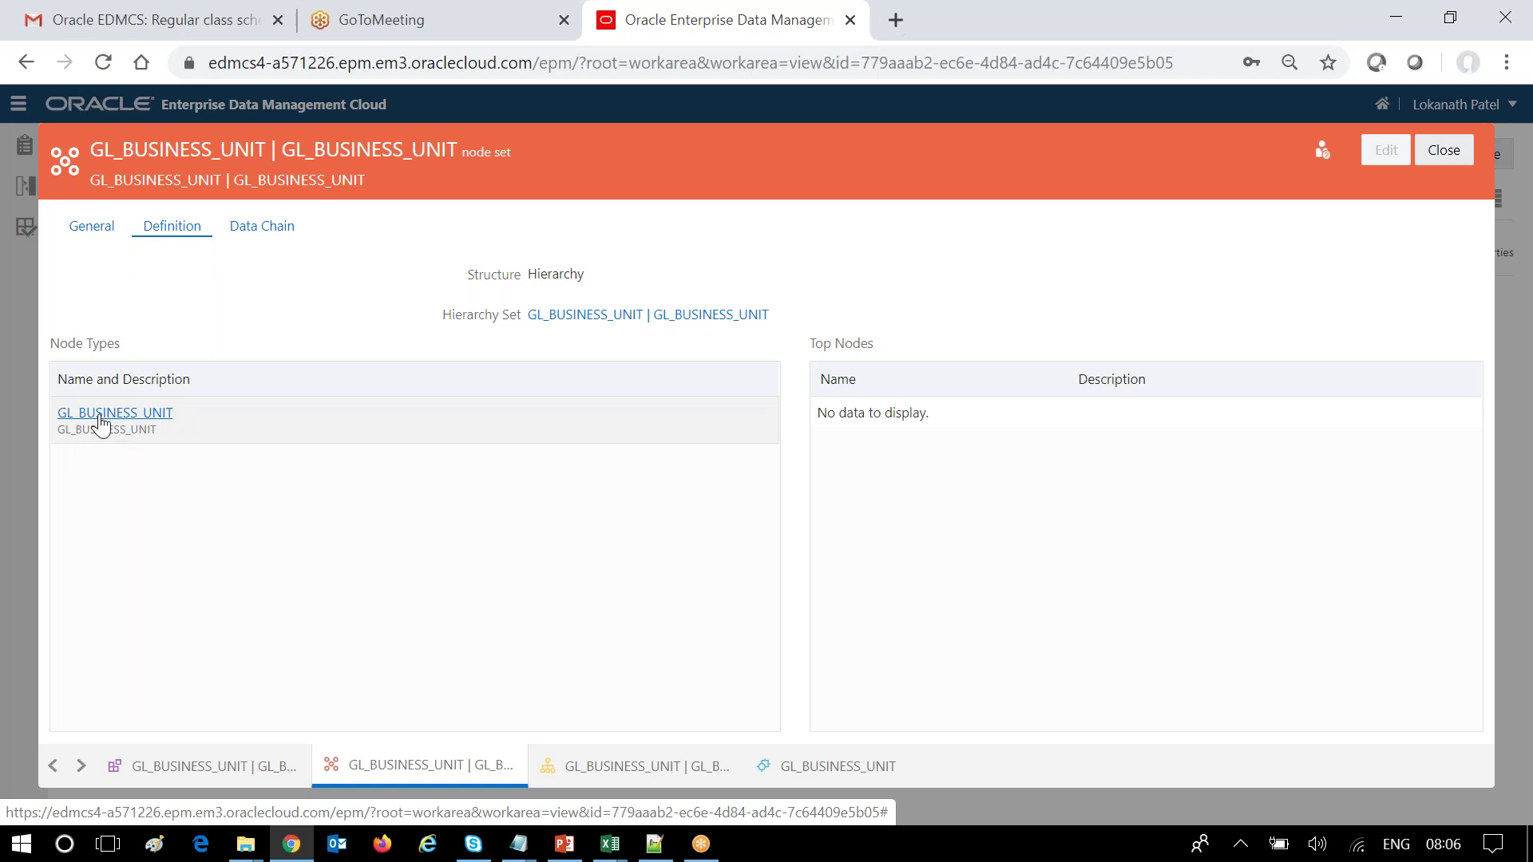
click(1443, 150)
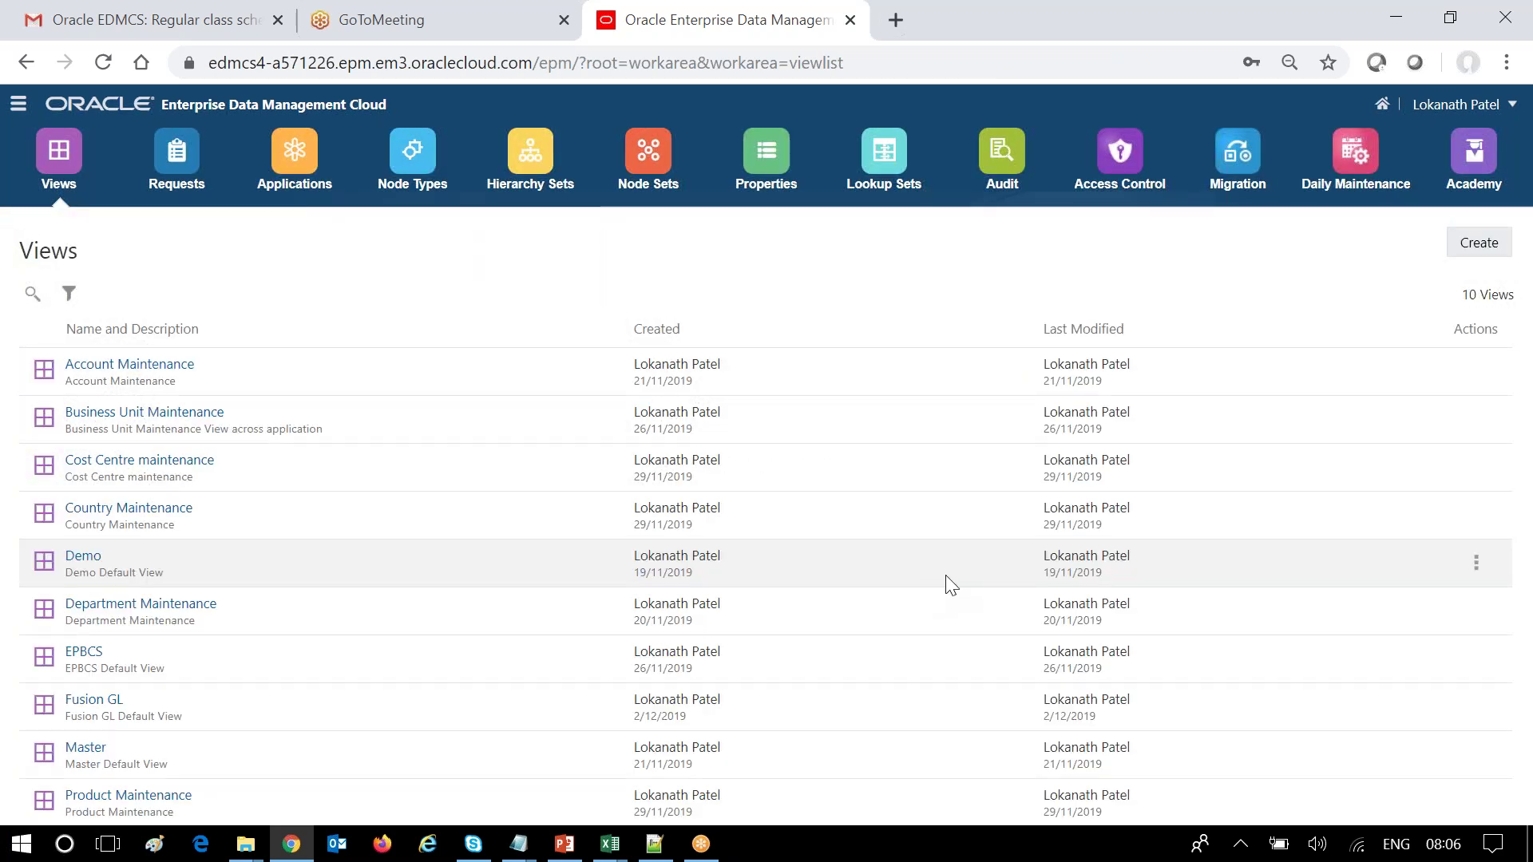
click(612, 852)
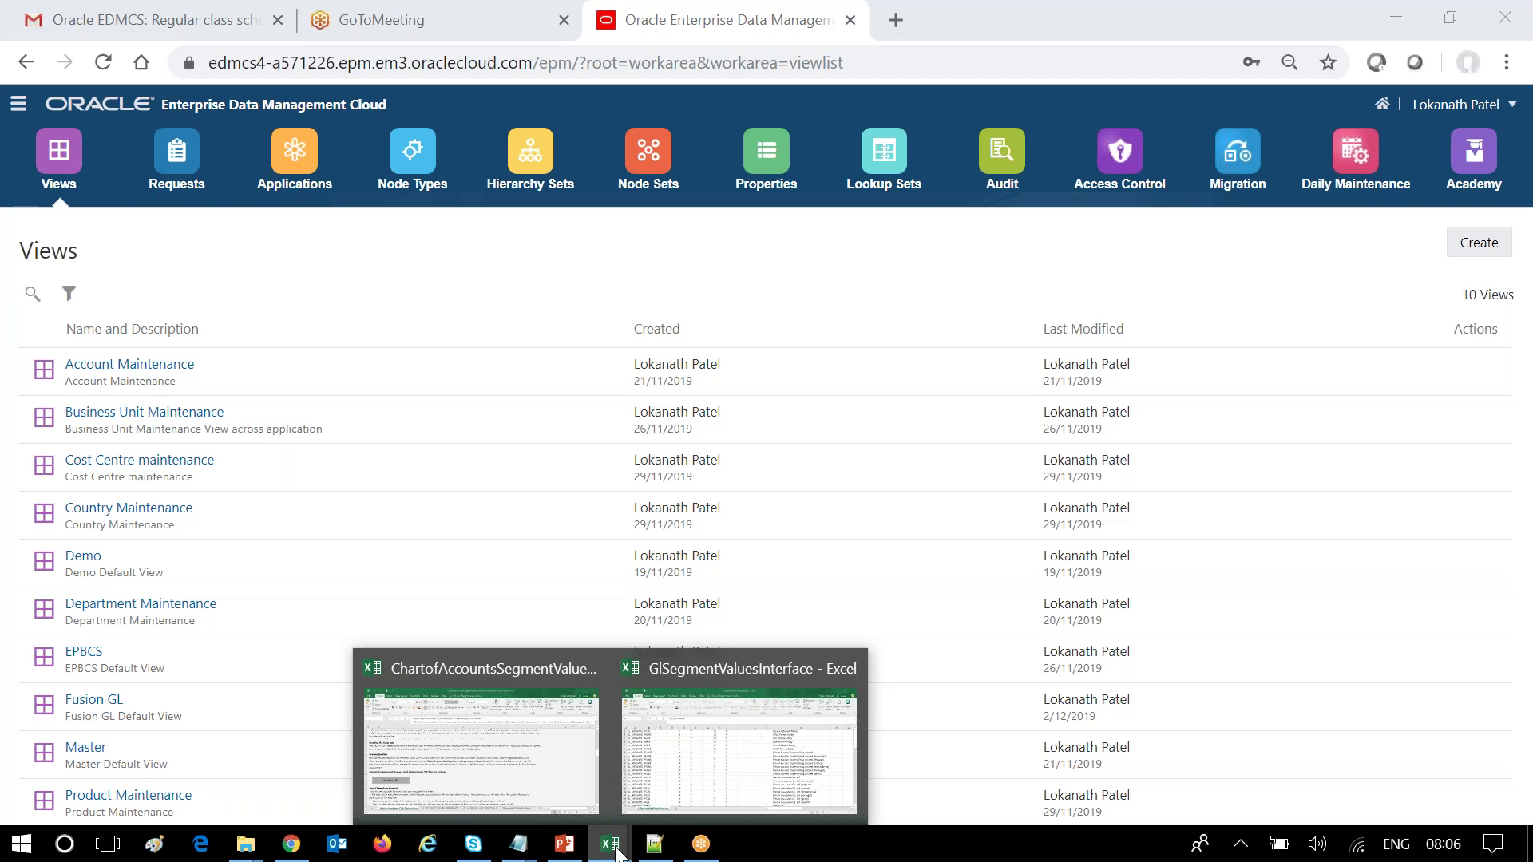
Bring the chart of accounts template forward and view the GL_SEGMENT_VALUES_INTERFACE sheet's DEMO VALUE SET rows.
click(548, 733)
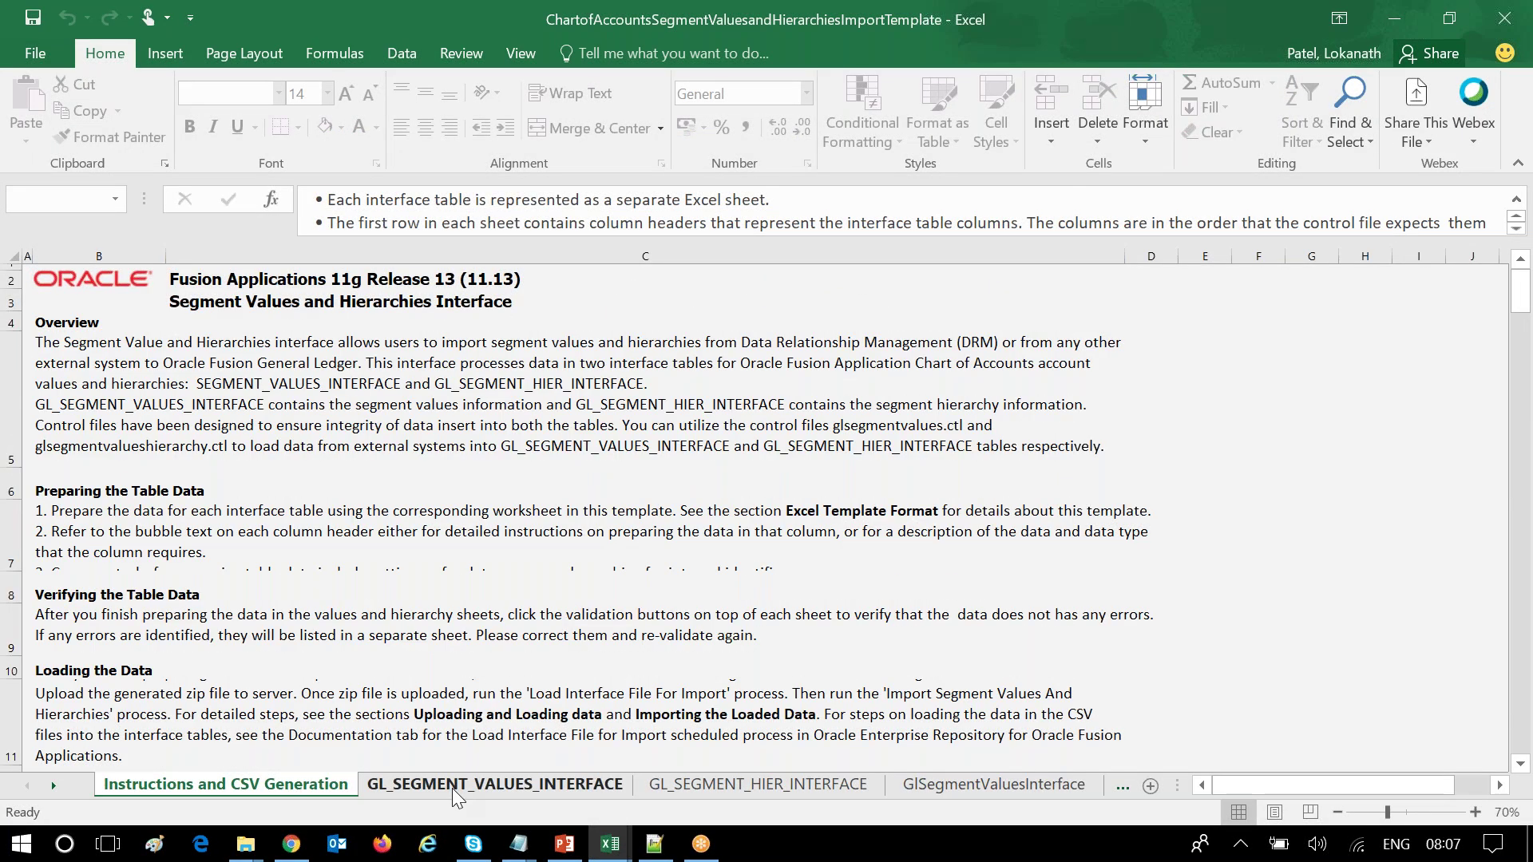
click(453, 789)
click(283, 787)
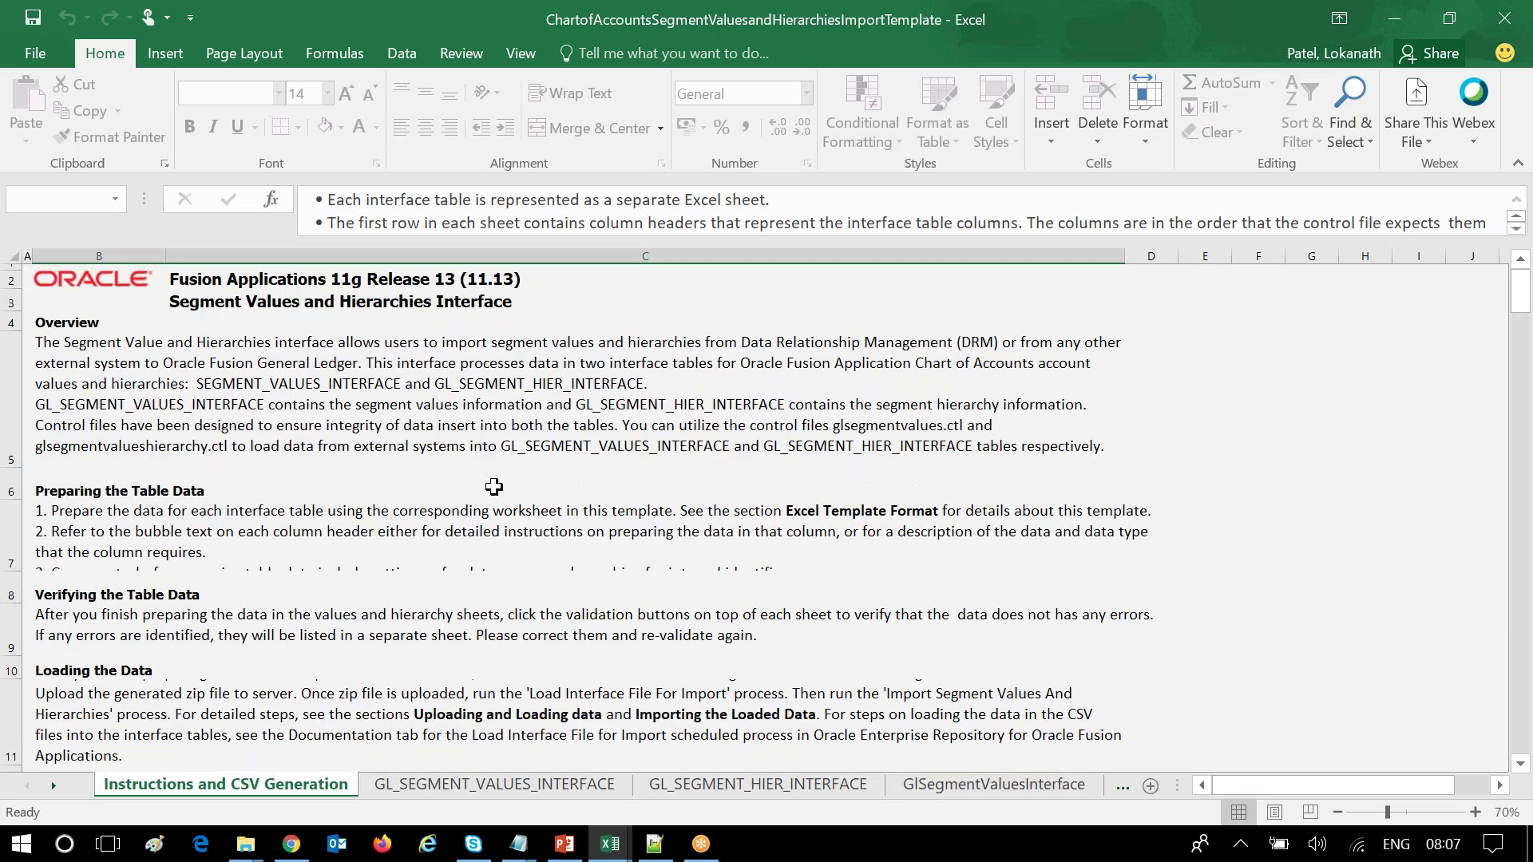
click(417, 788)
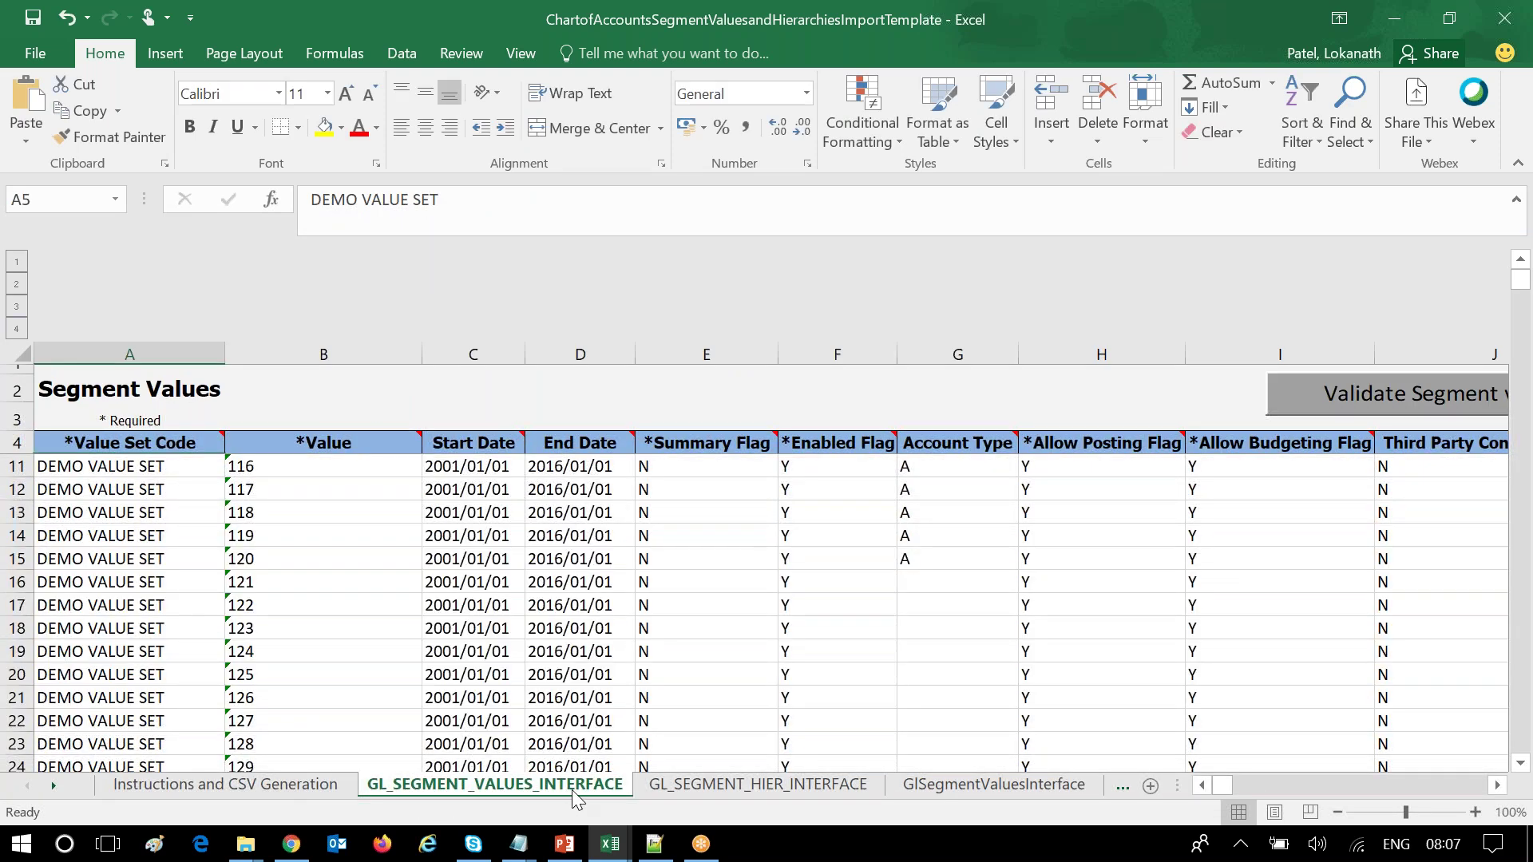
scroll(756, 588, down, 2)
scroll(756, 588, up, 4)
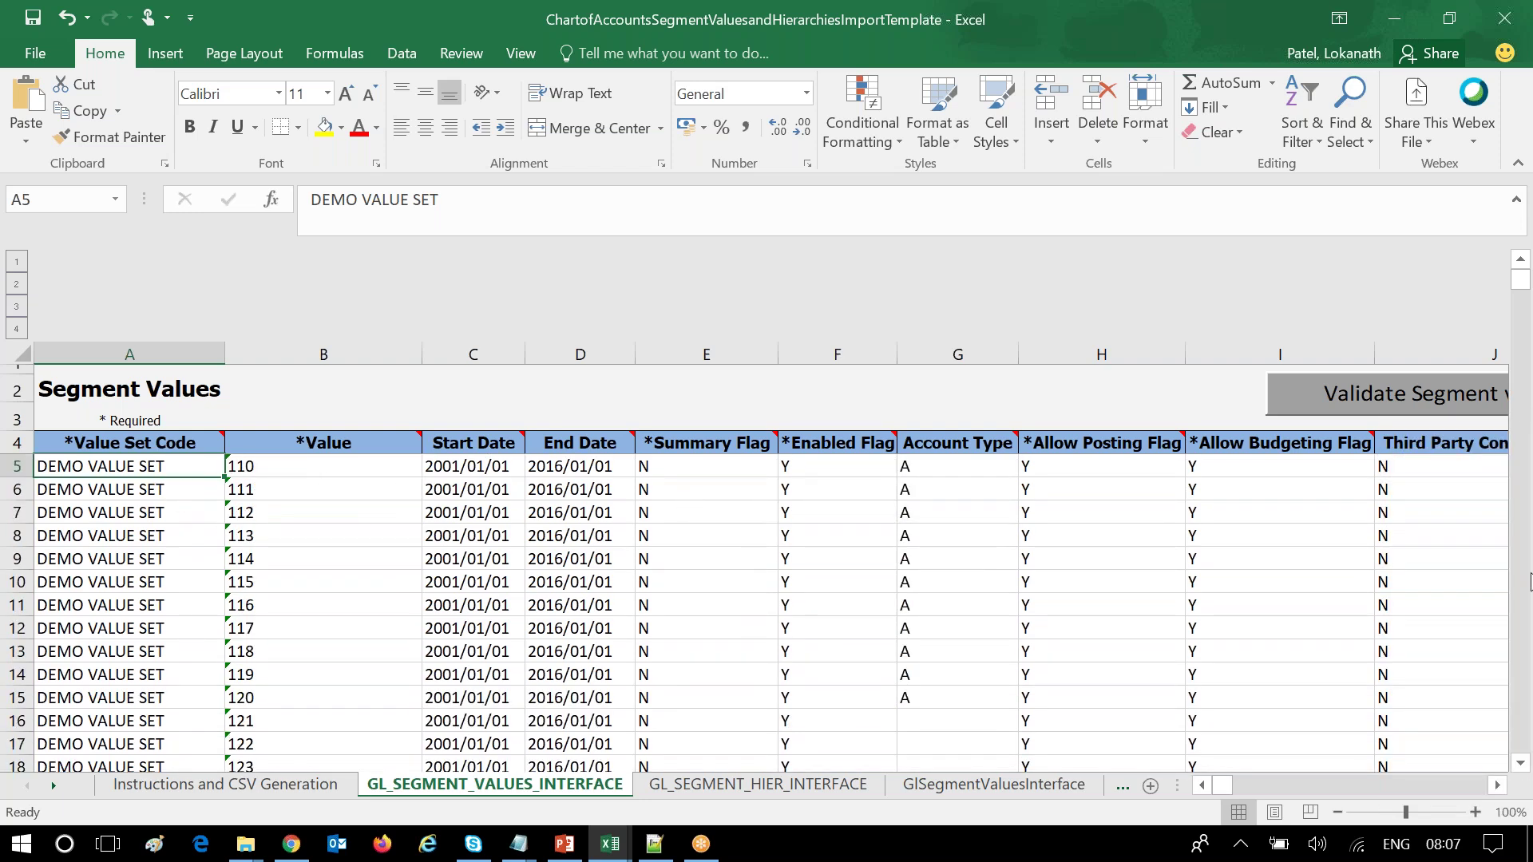
Scroll across the segment values sheet's columns, then move on to the GL_SEGMENT_HIER_INTERFACE sheet.
click(1495, 788)
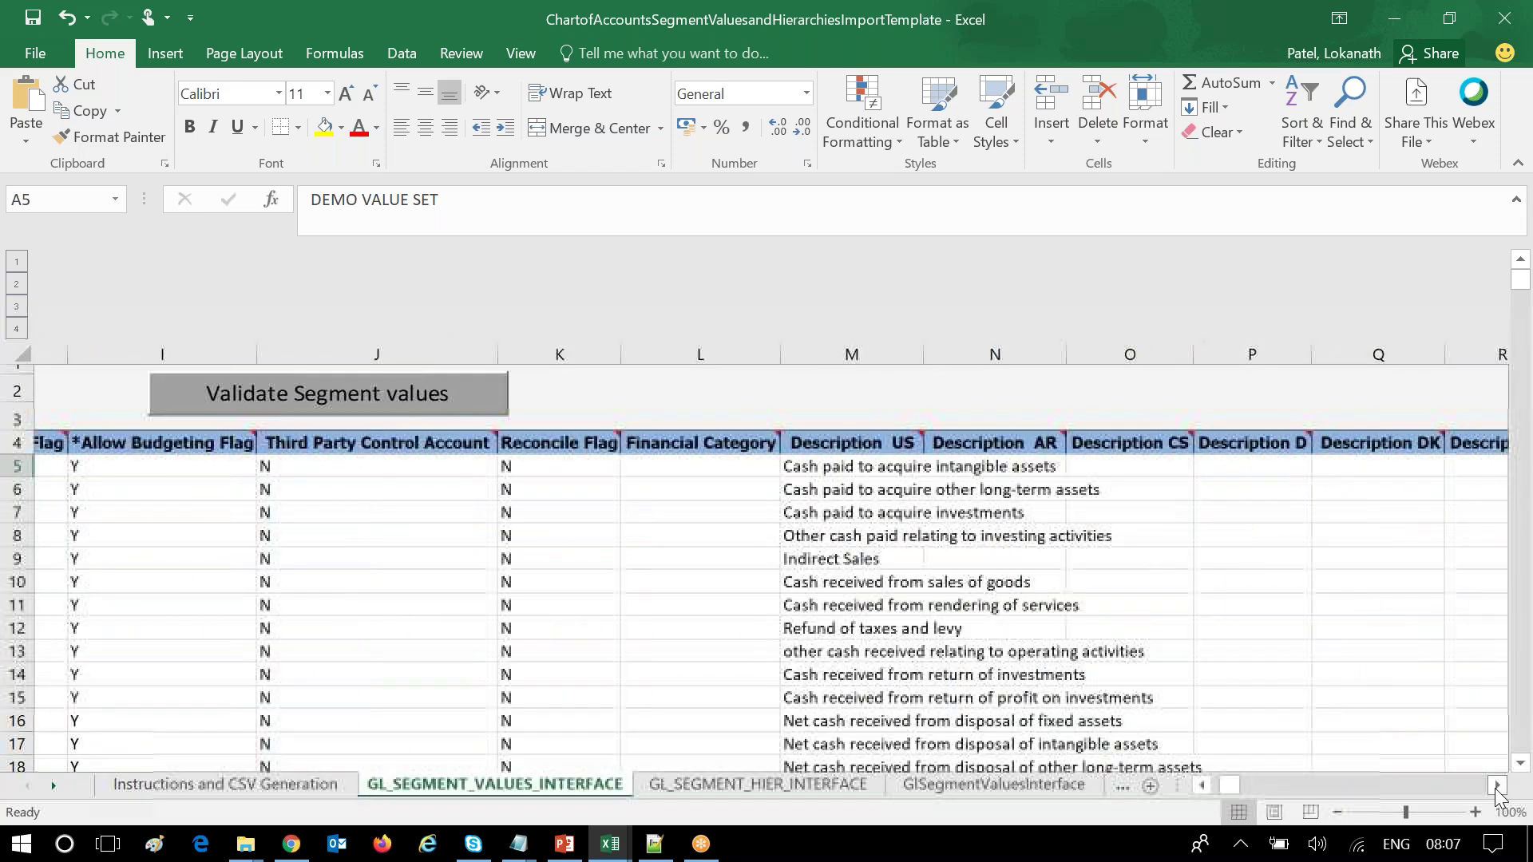
click(1496, 788)
click(1200, 784)
click(1201, 784)
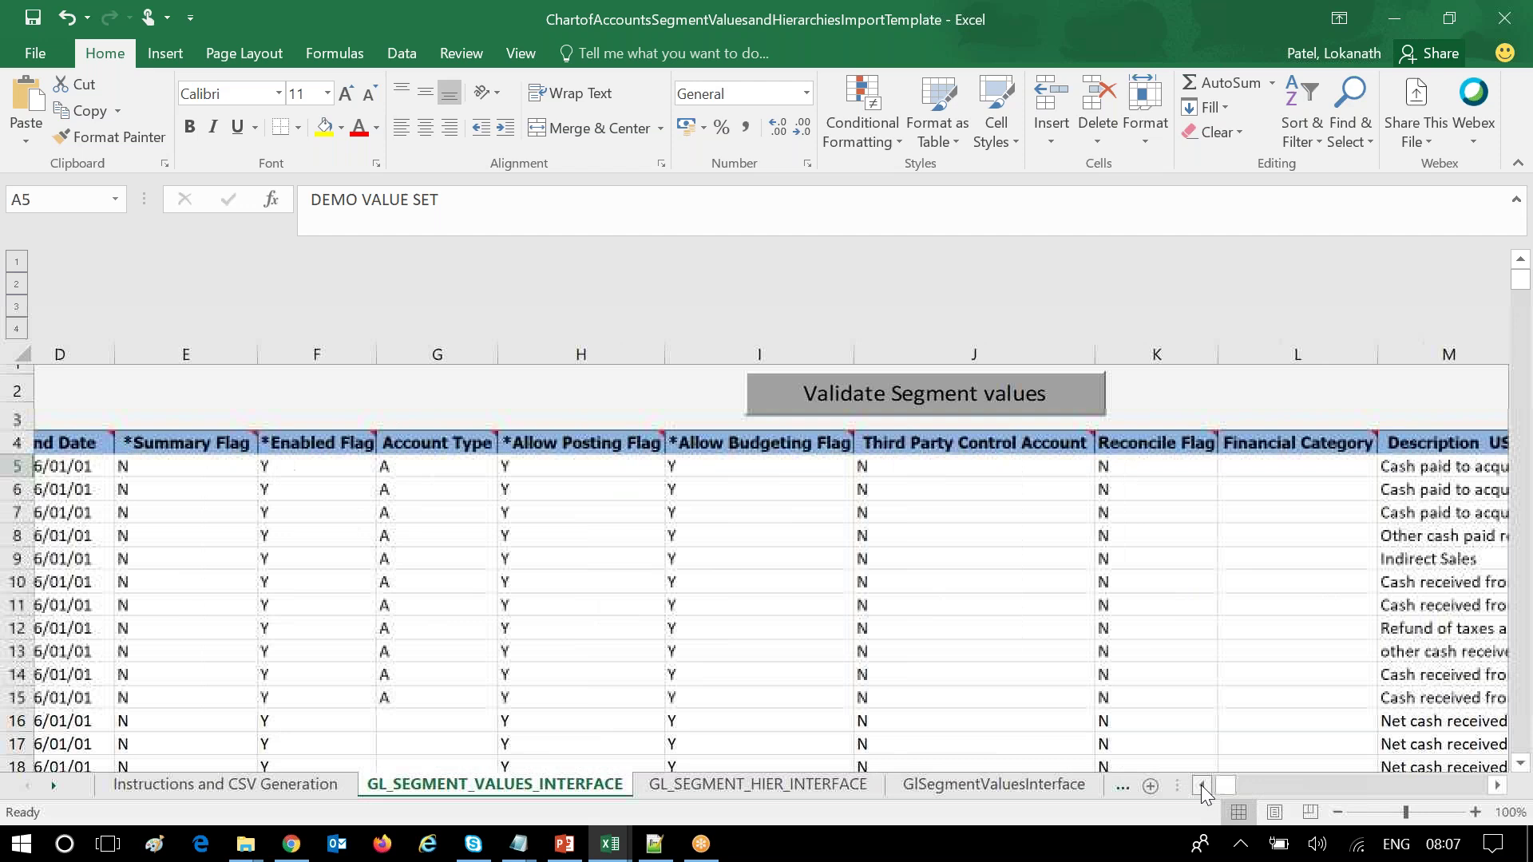
click(1201, 784)
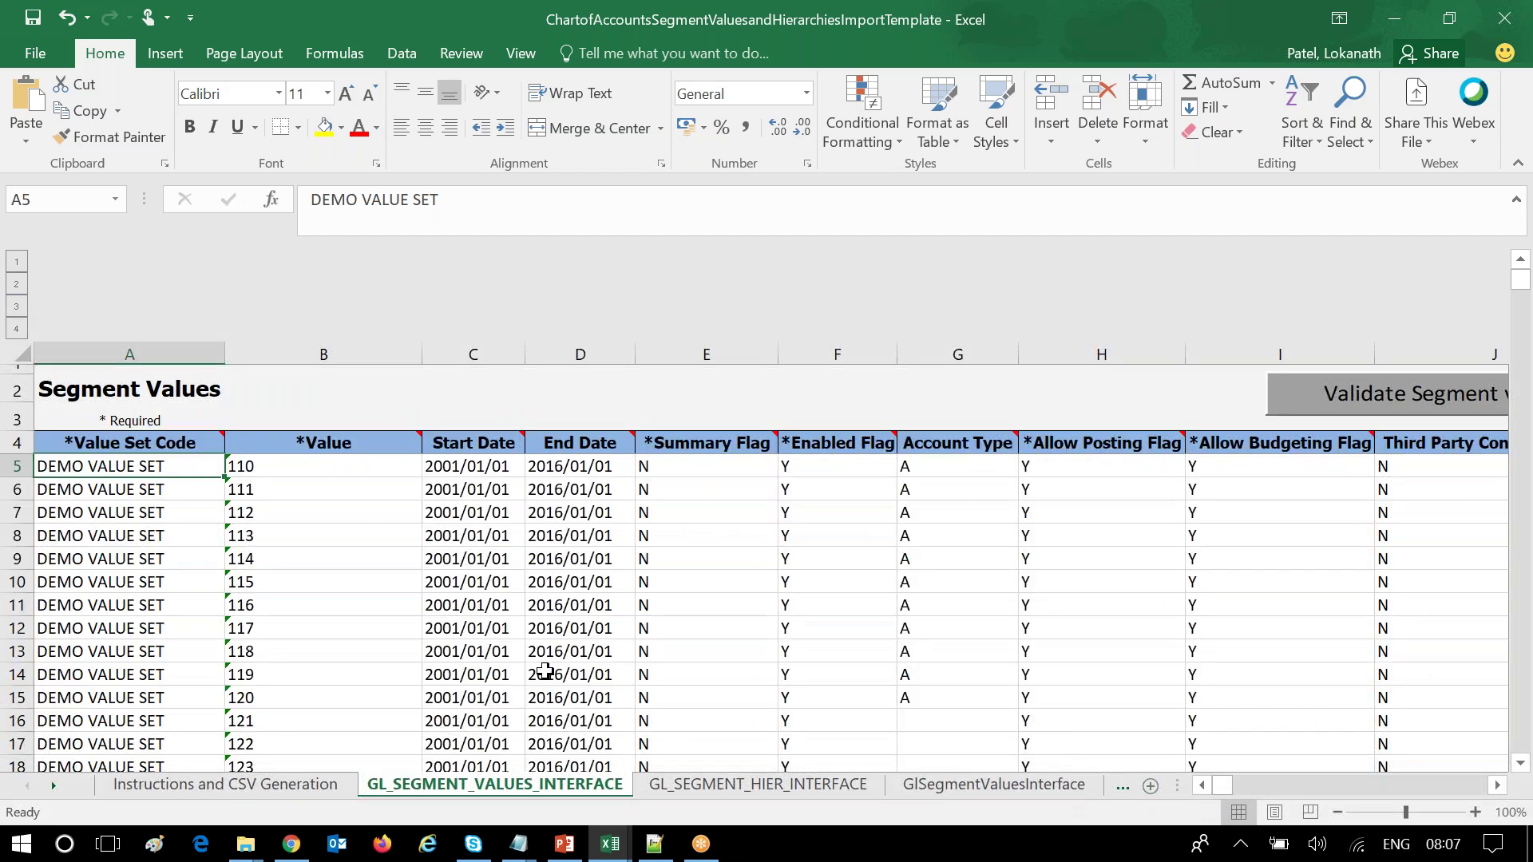
click(1496, 788)
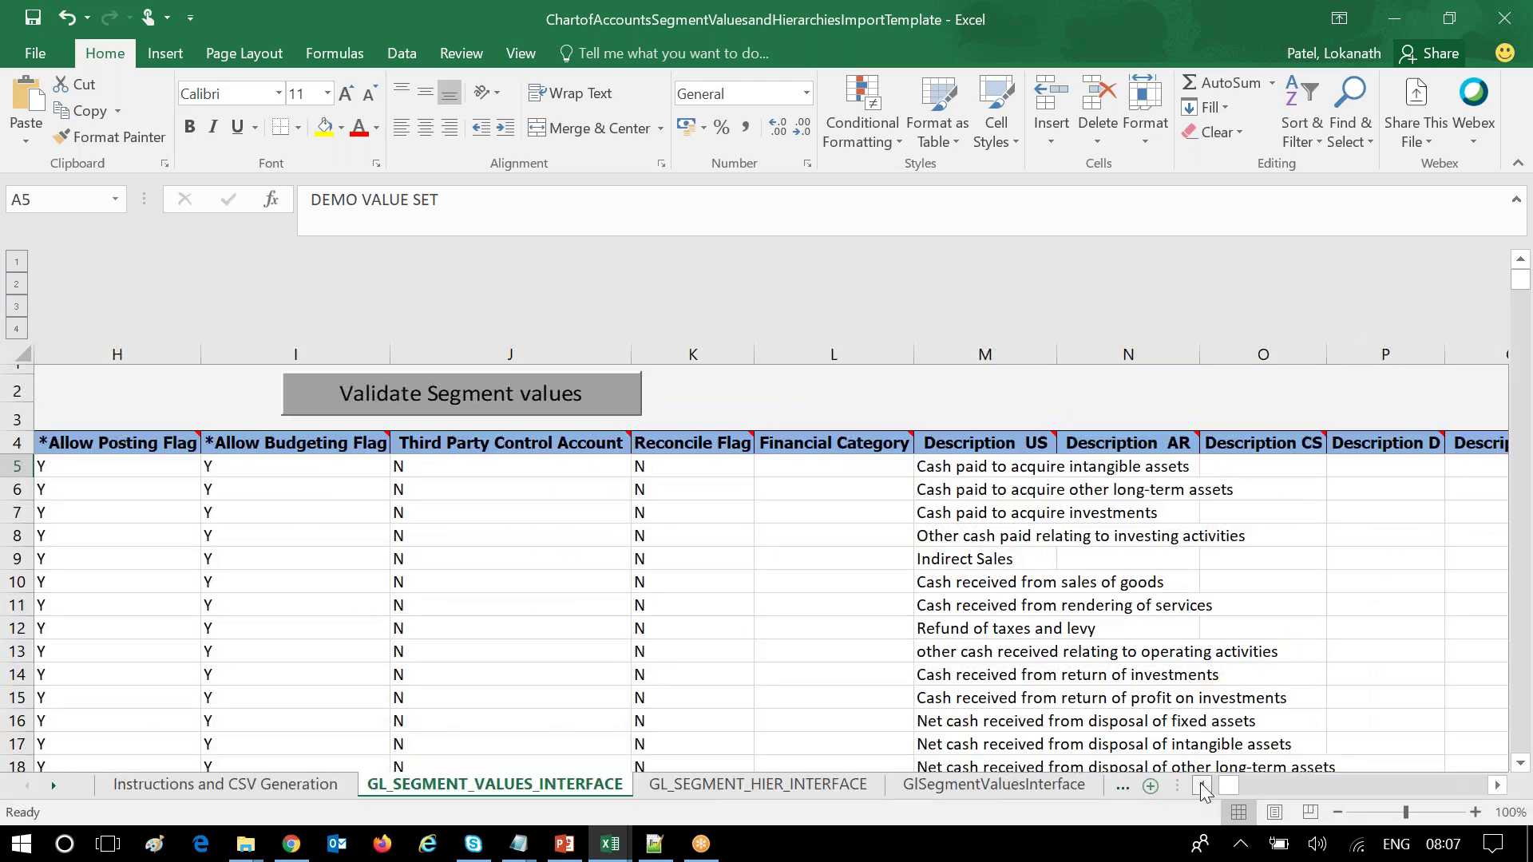
click(1201, 784)
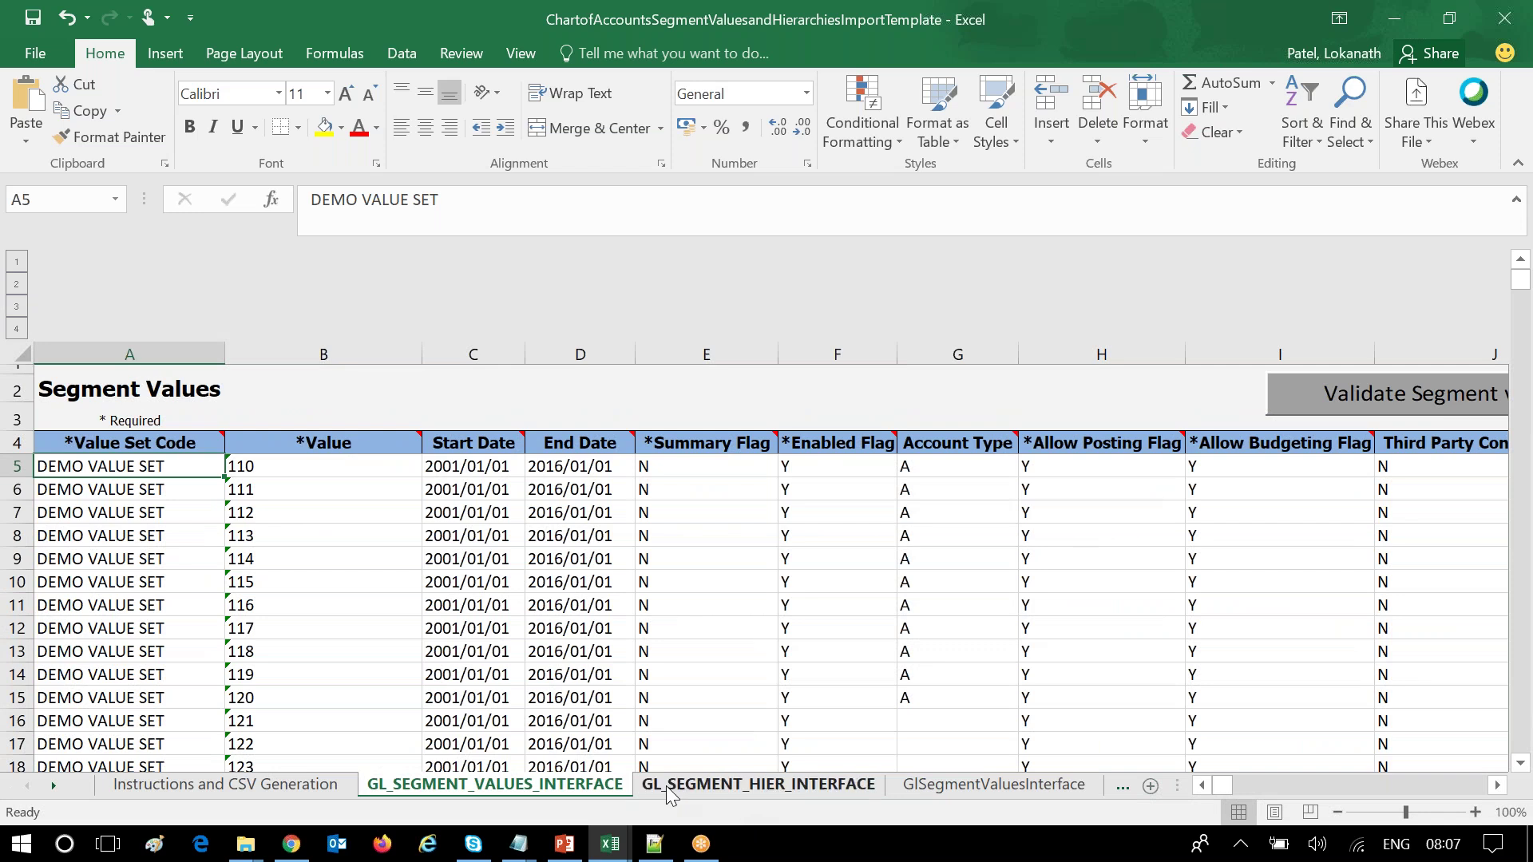
click(817, 788)
Review the DEMO_TREE_NAME hierarchy rows and parent/value columns, then return to Instructions and CSV Generation.
scroll(1065, 622, down, 4)
scroll(1065, 622, down, 1)
scroll(1066, 622, up, 5)
click(1521, 765)
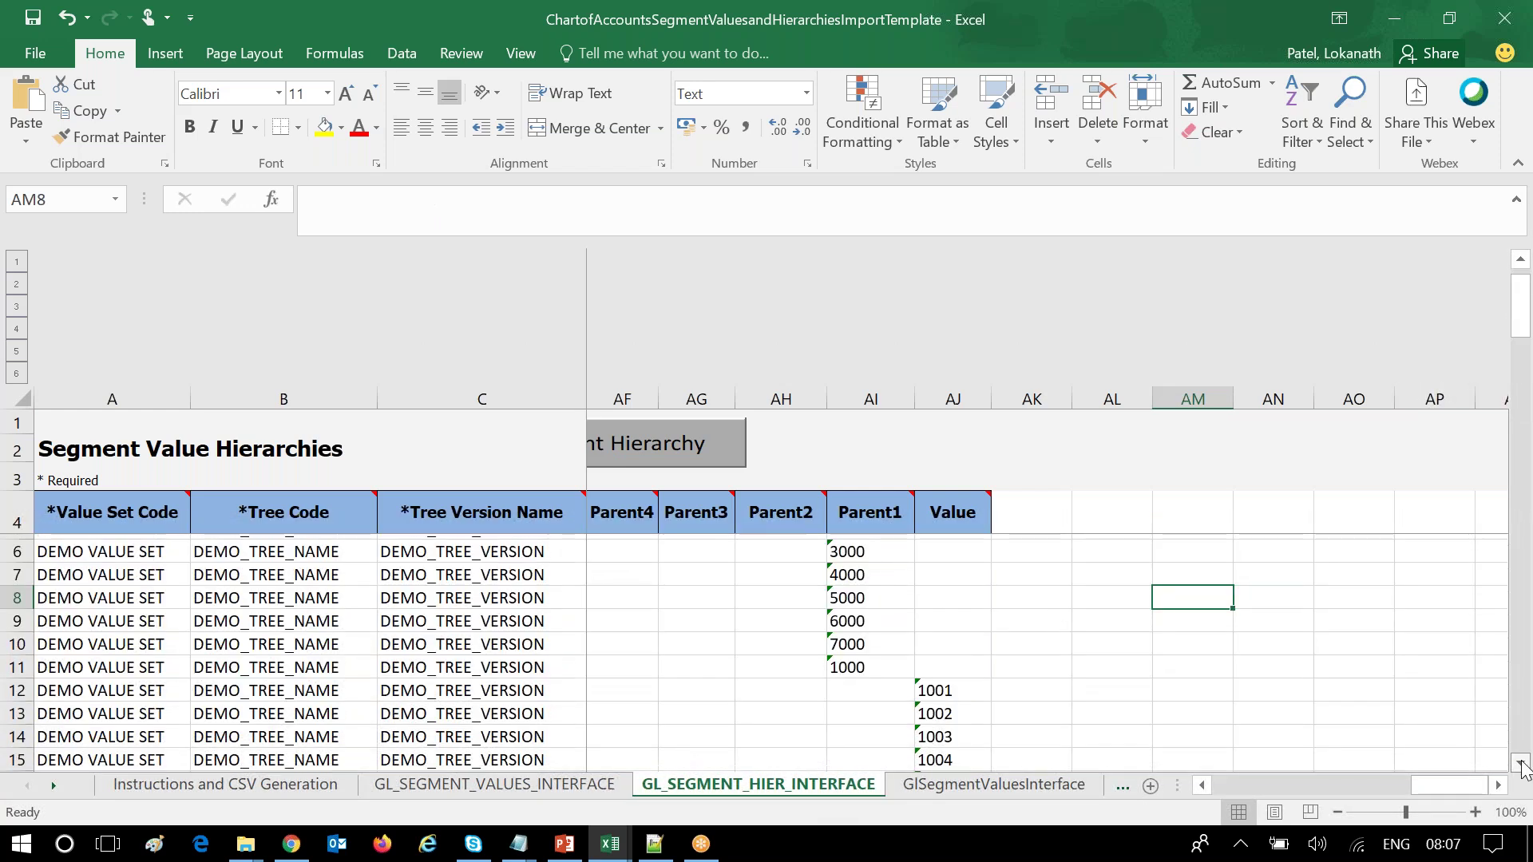
drag(1415, 786, 1318, 794)
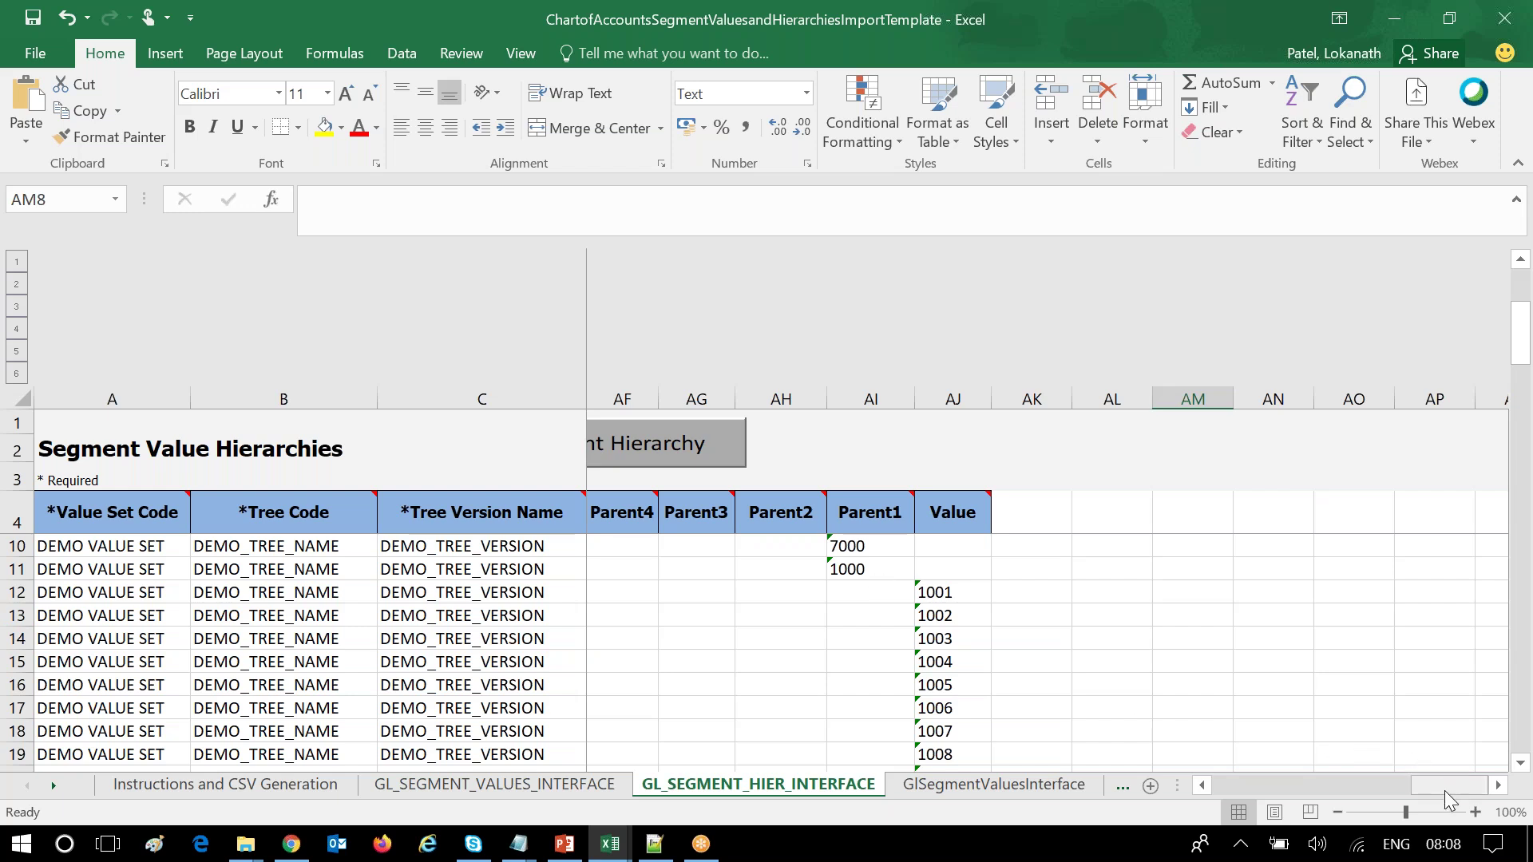
drag(1439, 788, 1110, 793)
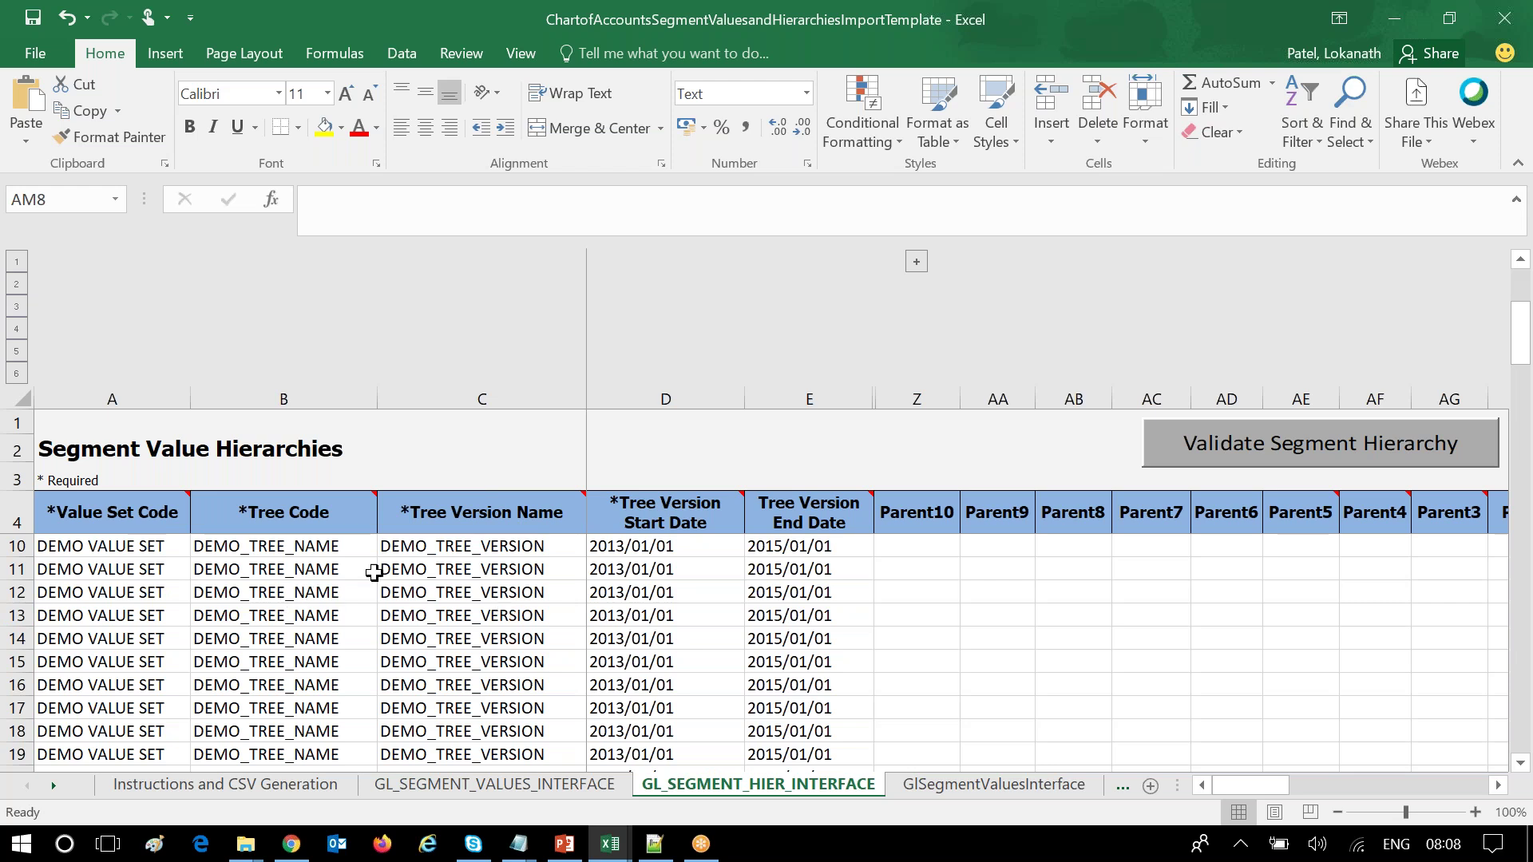
scroll(453, 677, down, 17)
scroll(453, 676, up, 19)
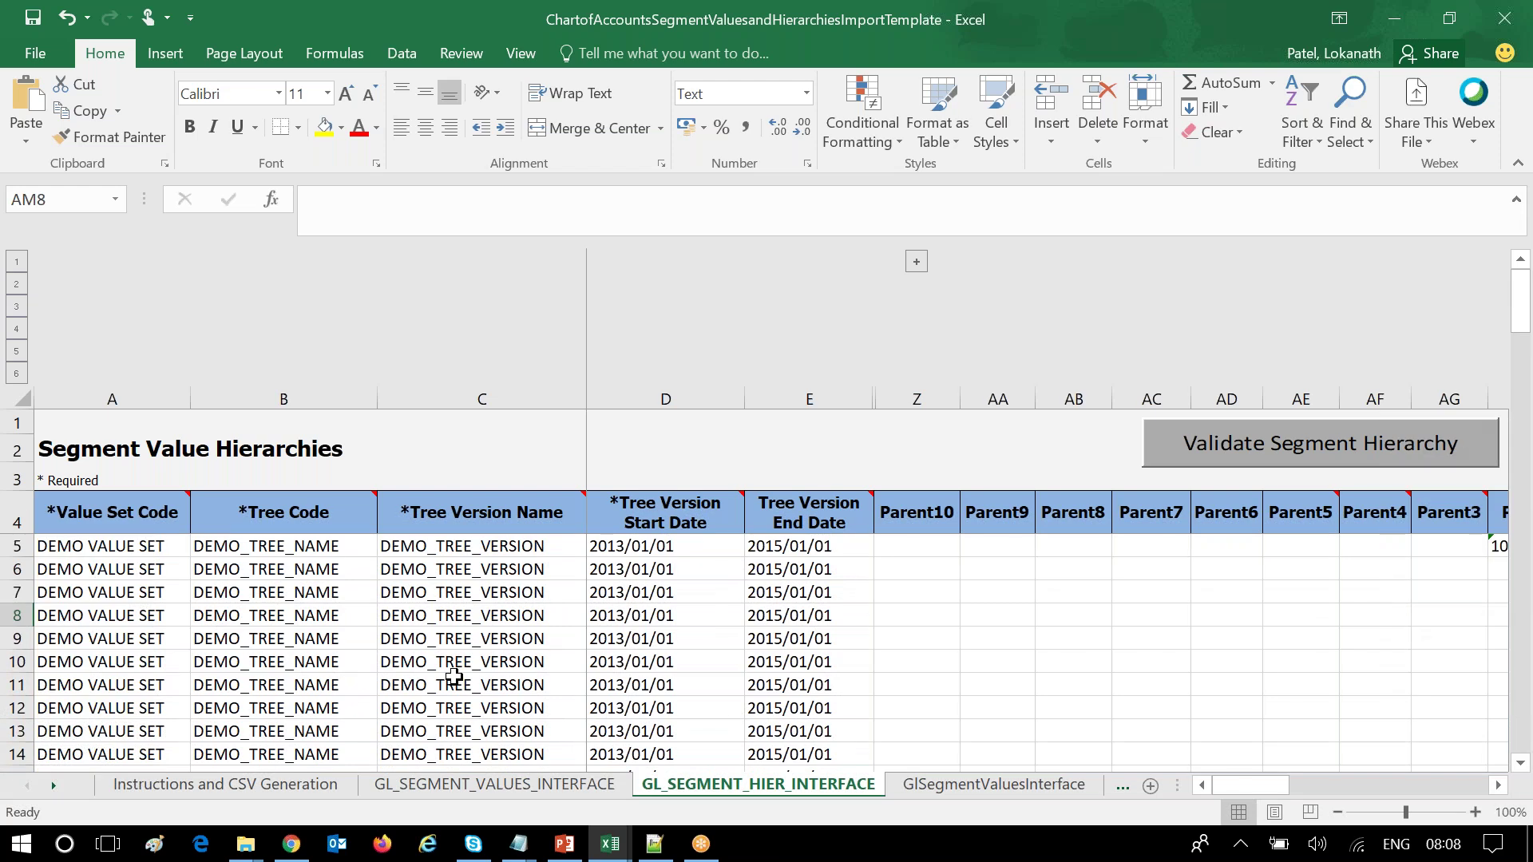
scroll(454, 676, down, 5)
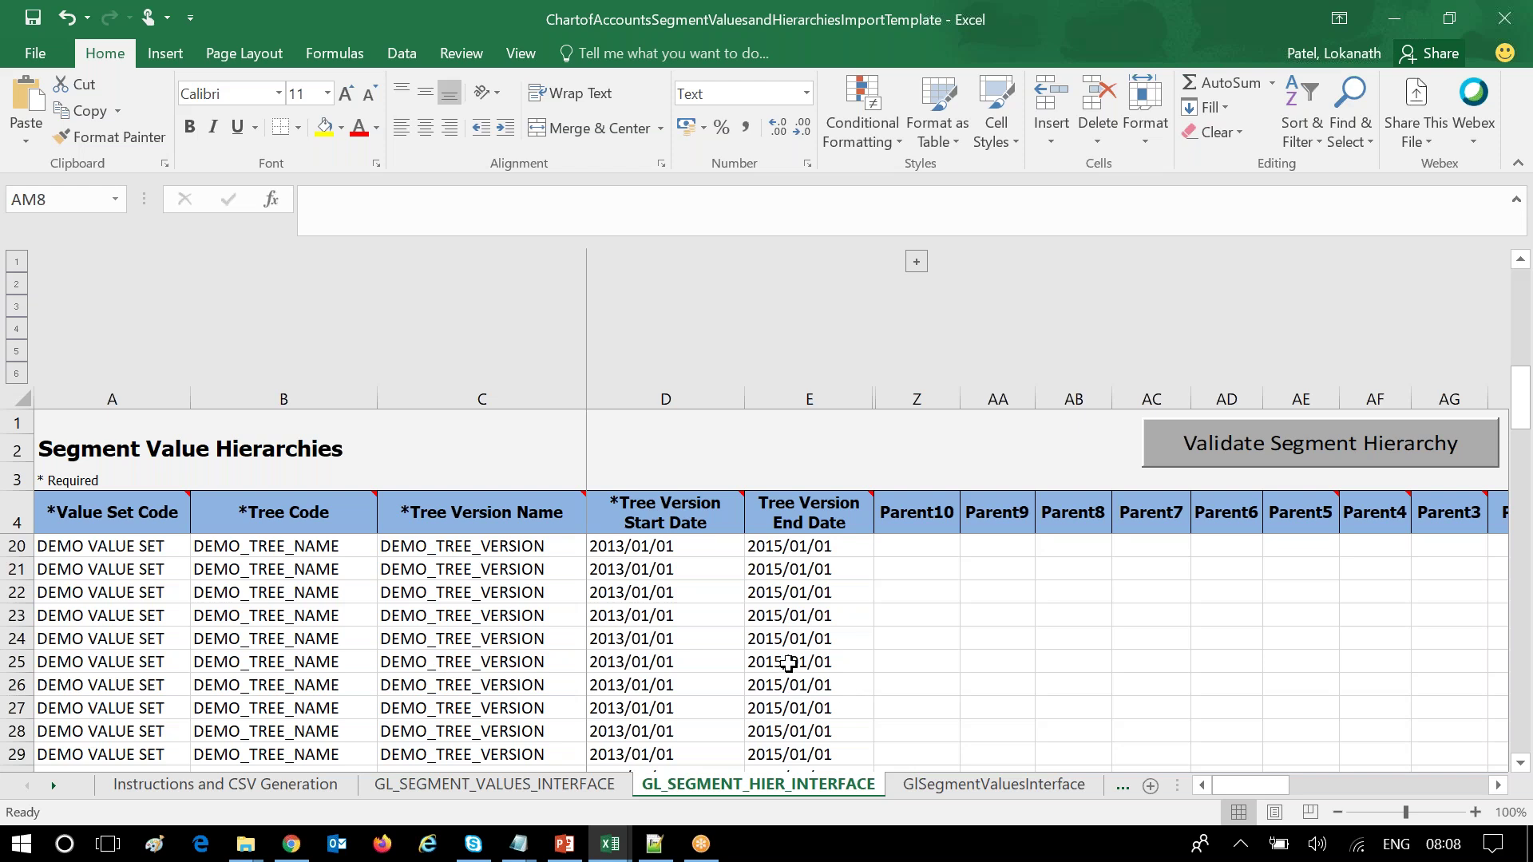
drag(1276, 785, 514, 794)
click(241, 782)
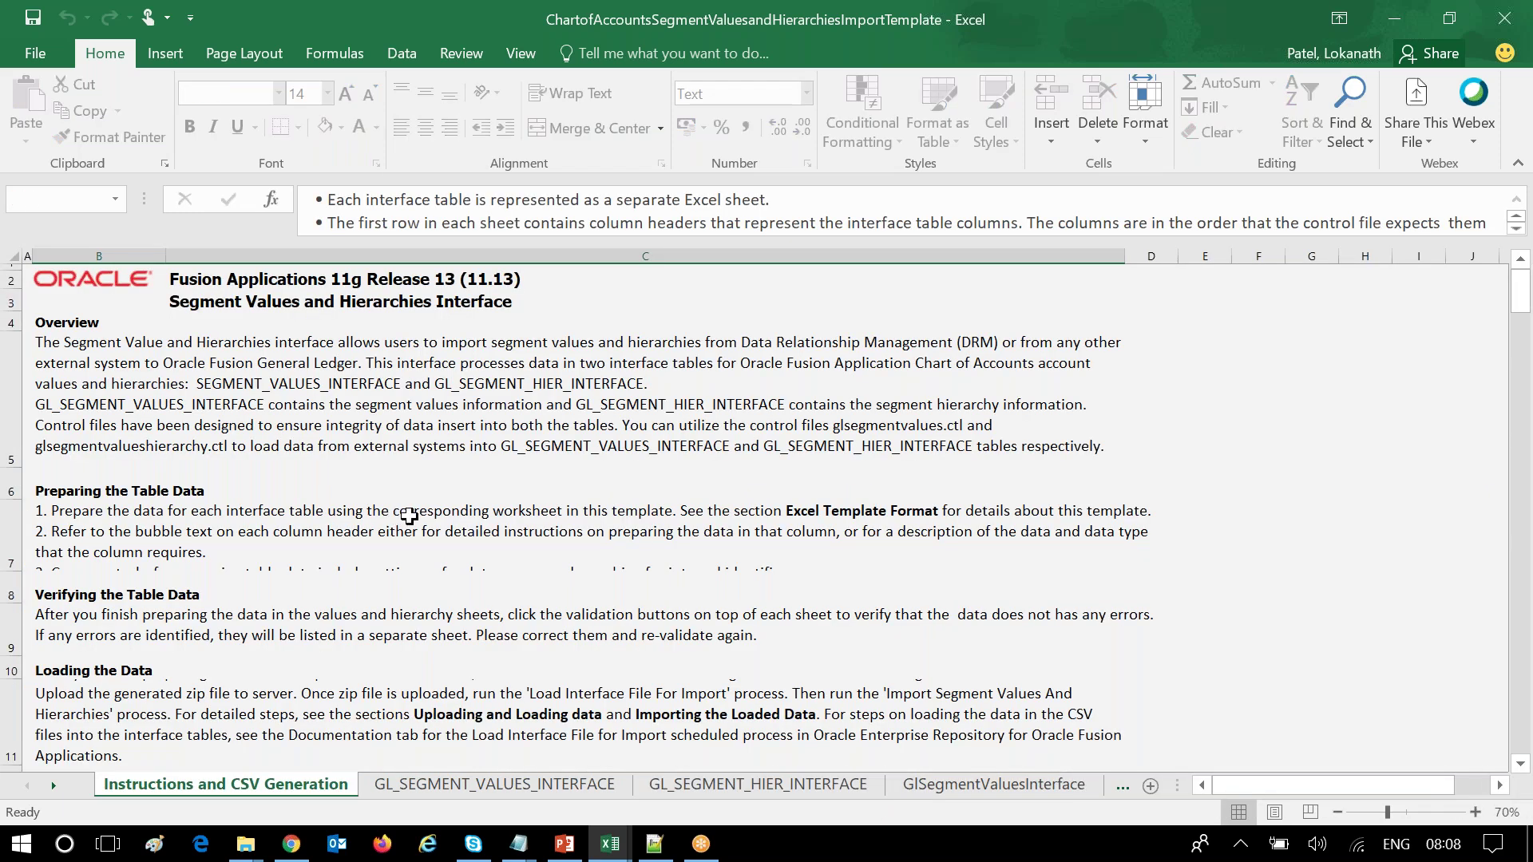
Scroll to the Generate CSV ZIP file instructions, then bring up the File Explorer windows.
drag(1521, 319, 1513, 481)
click(198, 538)
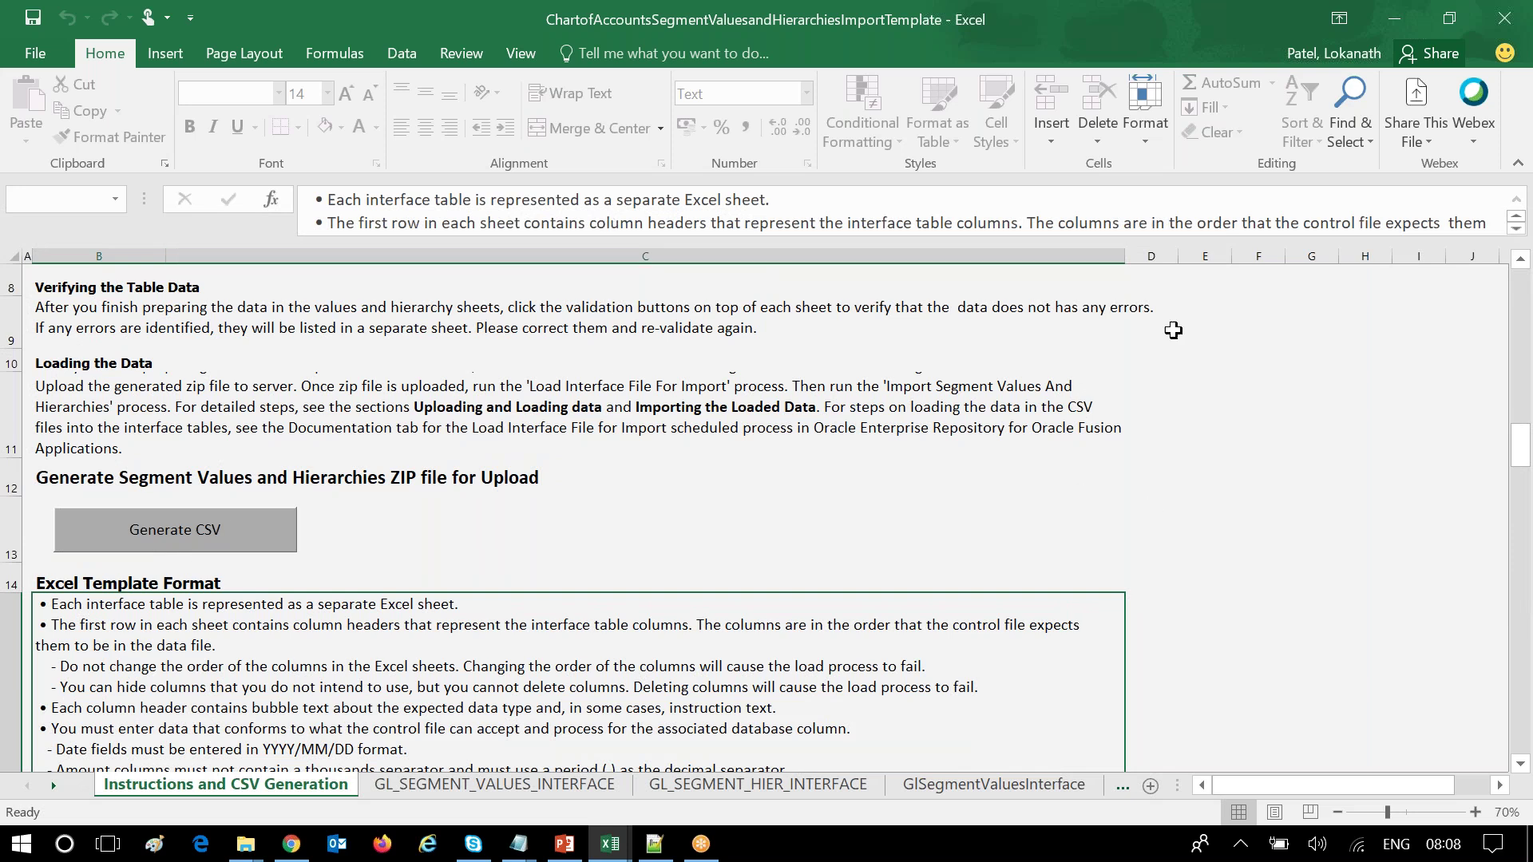
click(246, 844)
Try deleting GlSegmentValuesInterface, then close its open Excel workbook without saving.
click(156, 744)
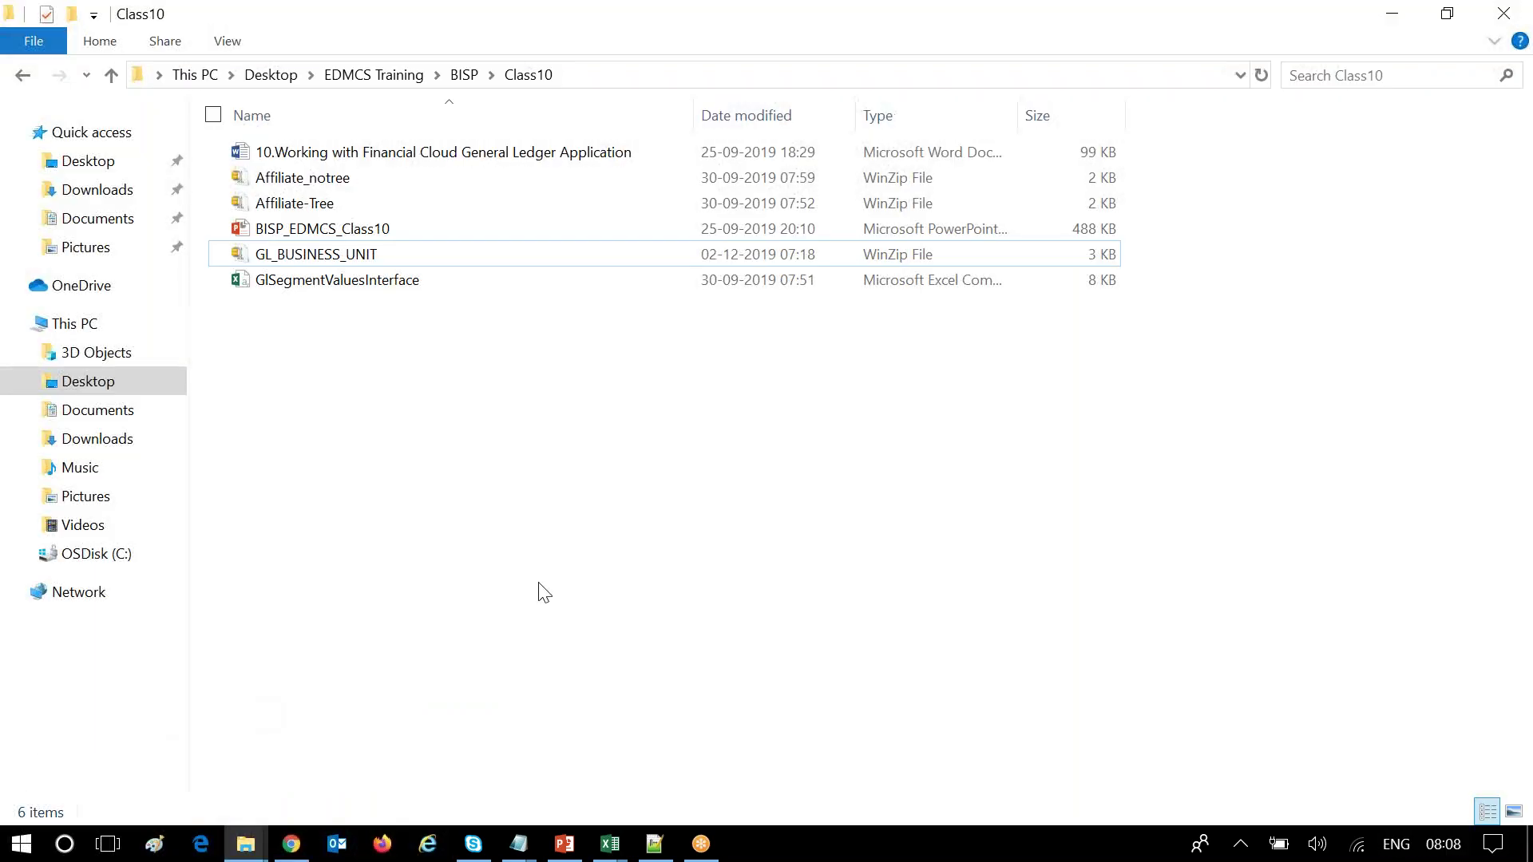
click(352, 282)
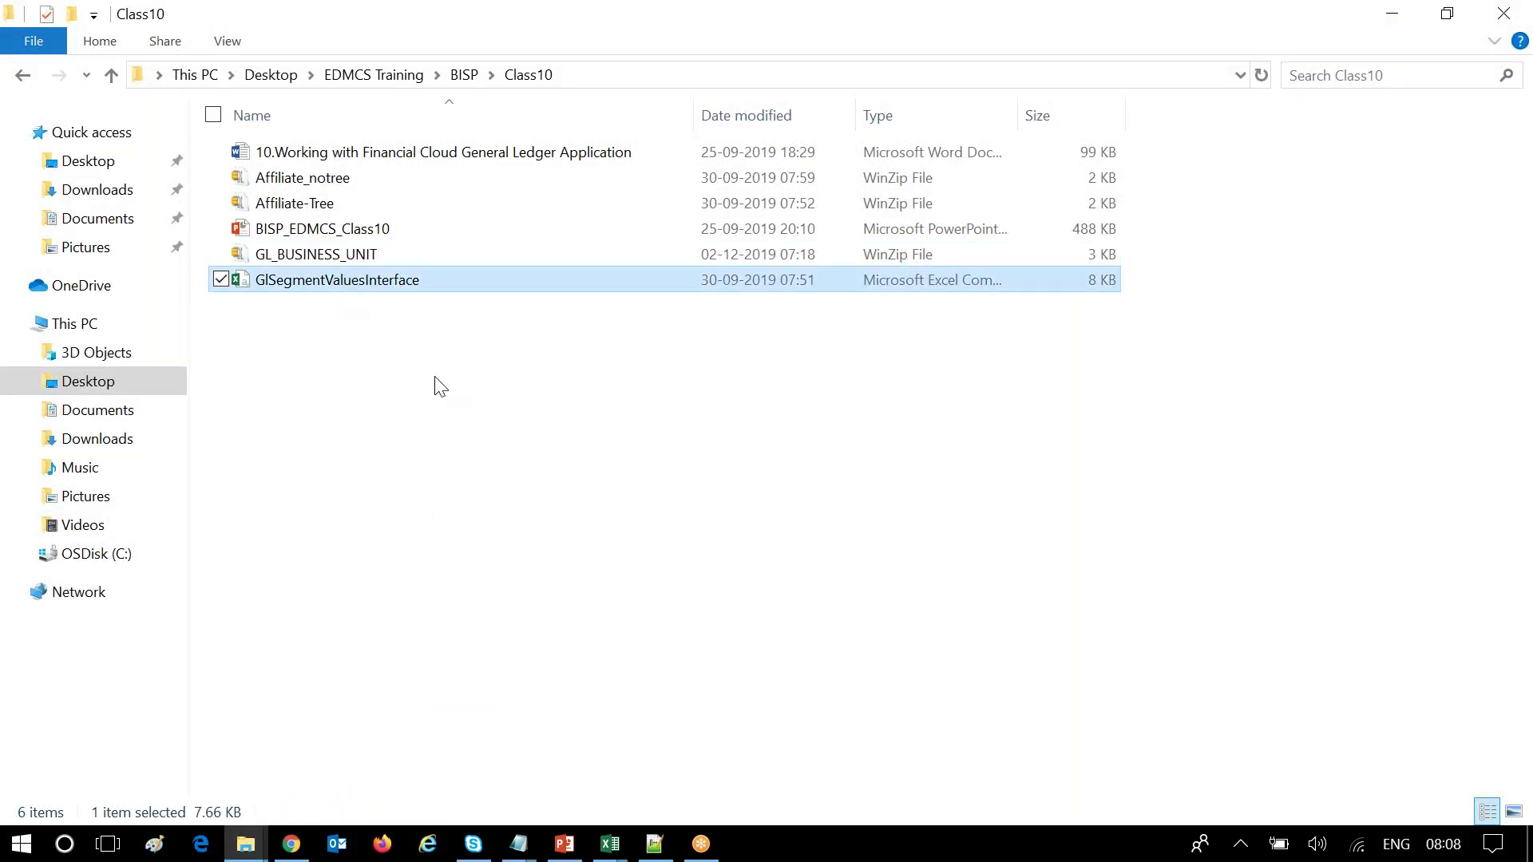
key(Delete)
click(614, 853)
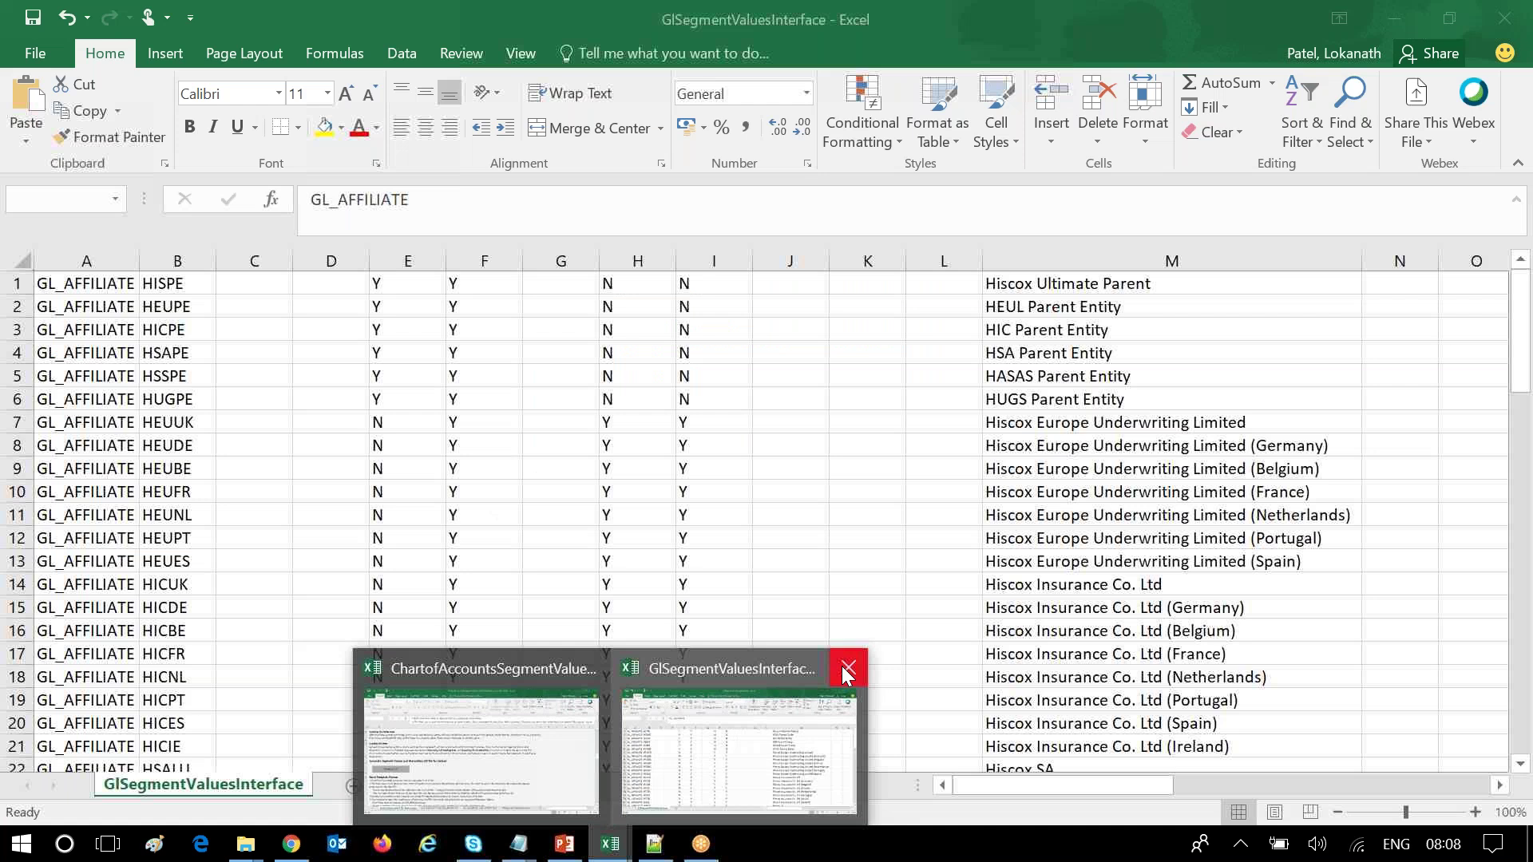
click(844, 667)
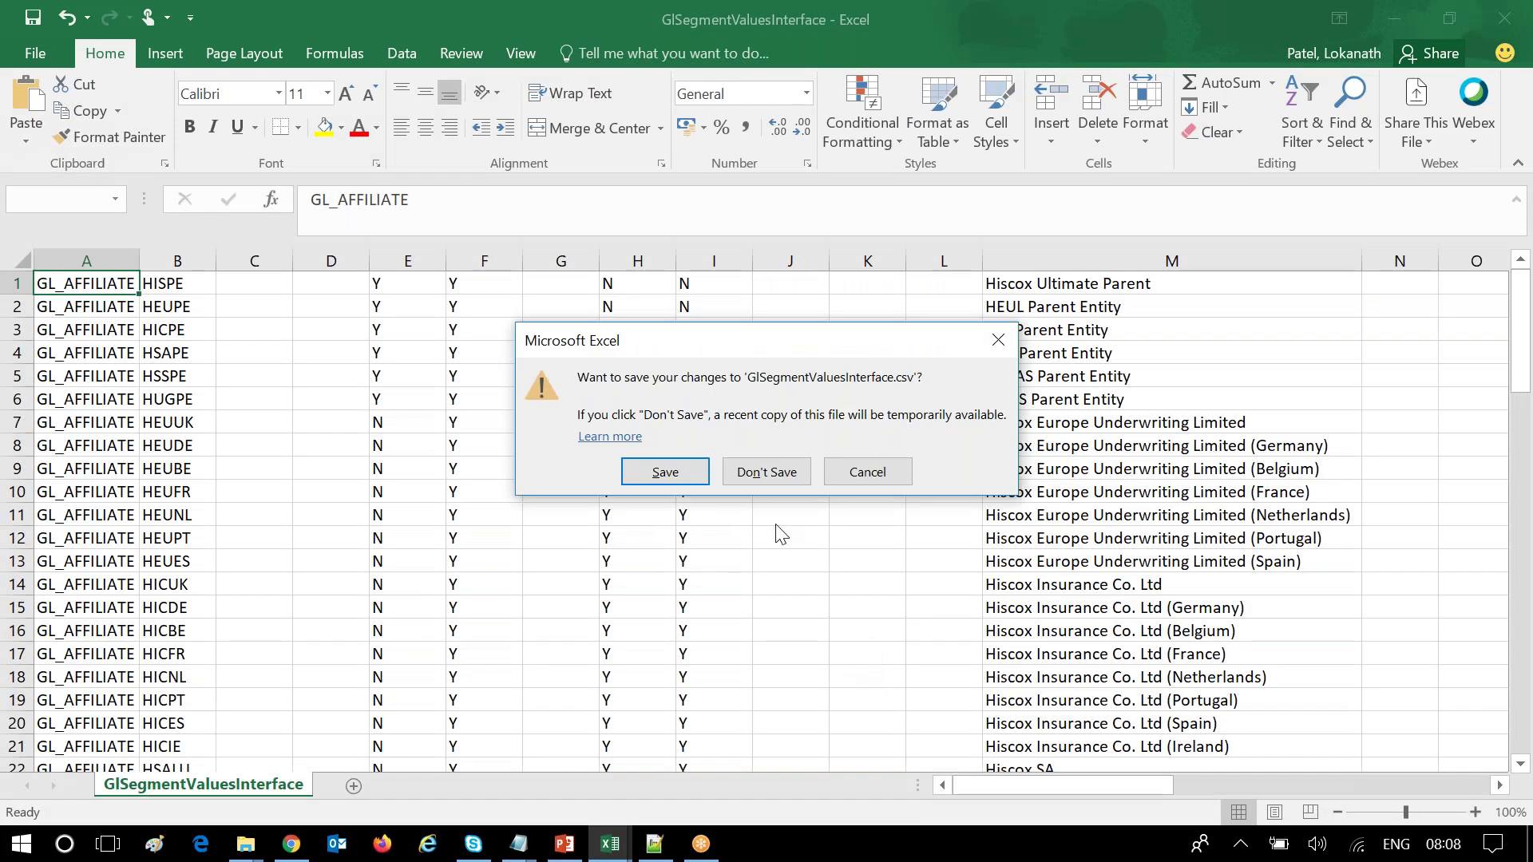
click(768, 472)
Permanently delete the GlSegmentValuesInterface file from the Class10 folder.
click(245, 844)
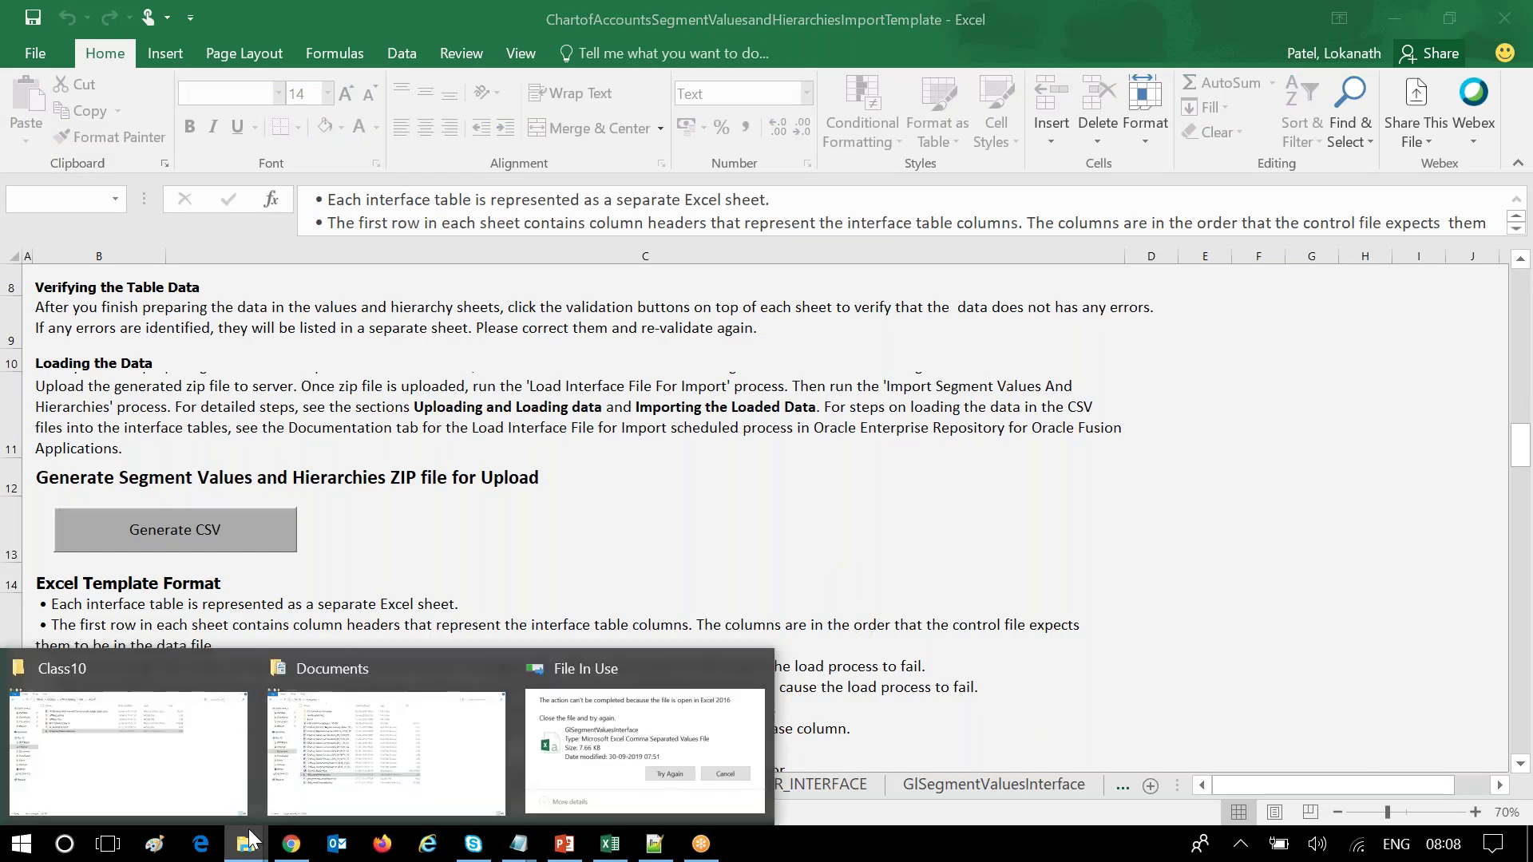
click(158, 751)
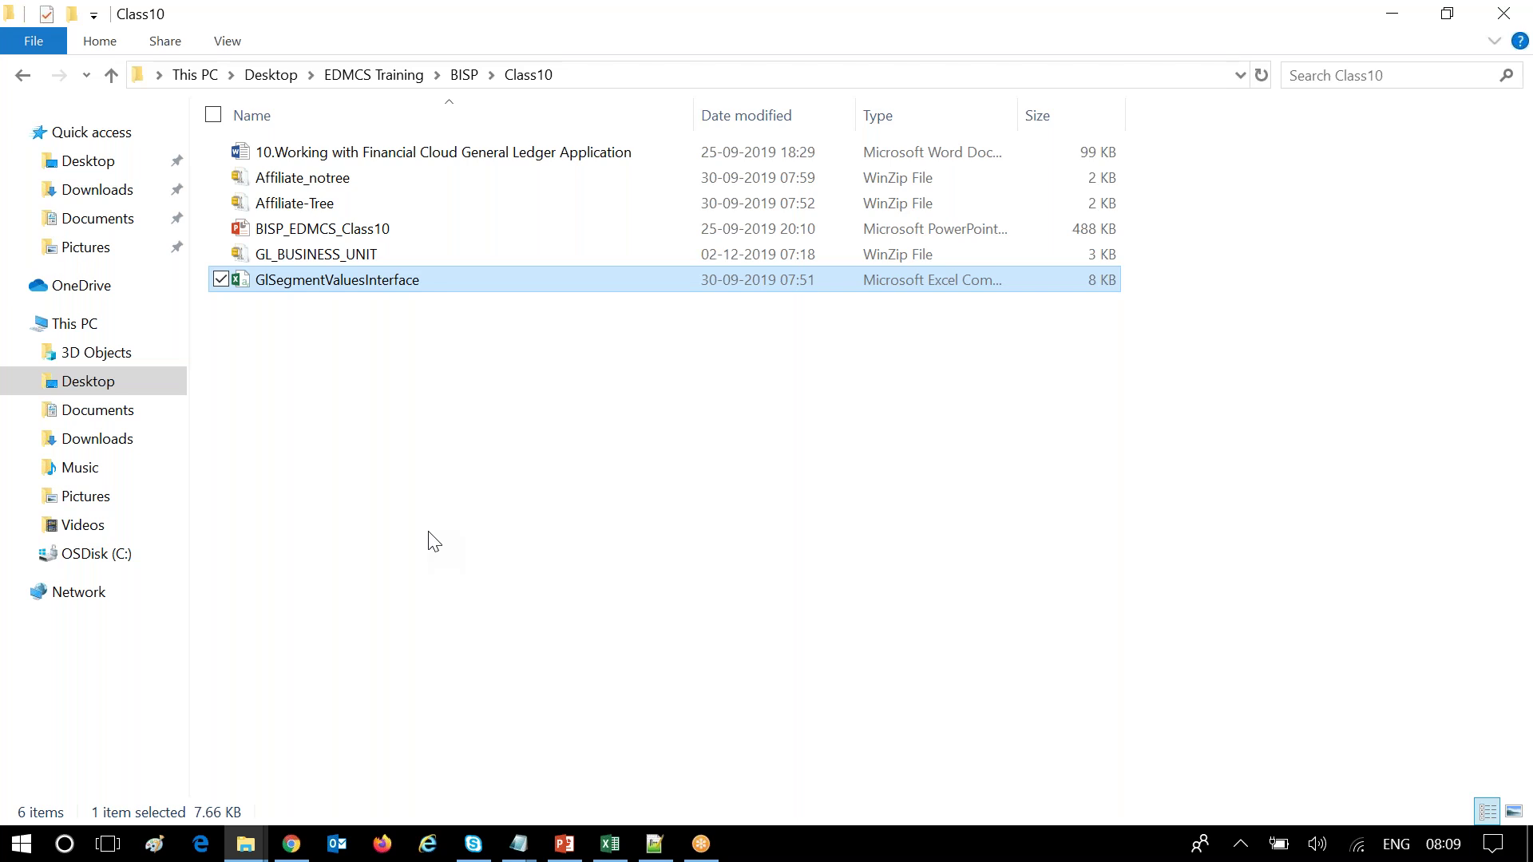
key(shift+Delete)
key(Return)
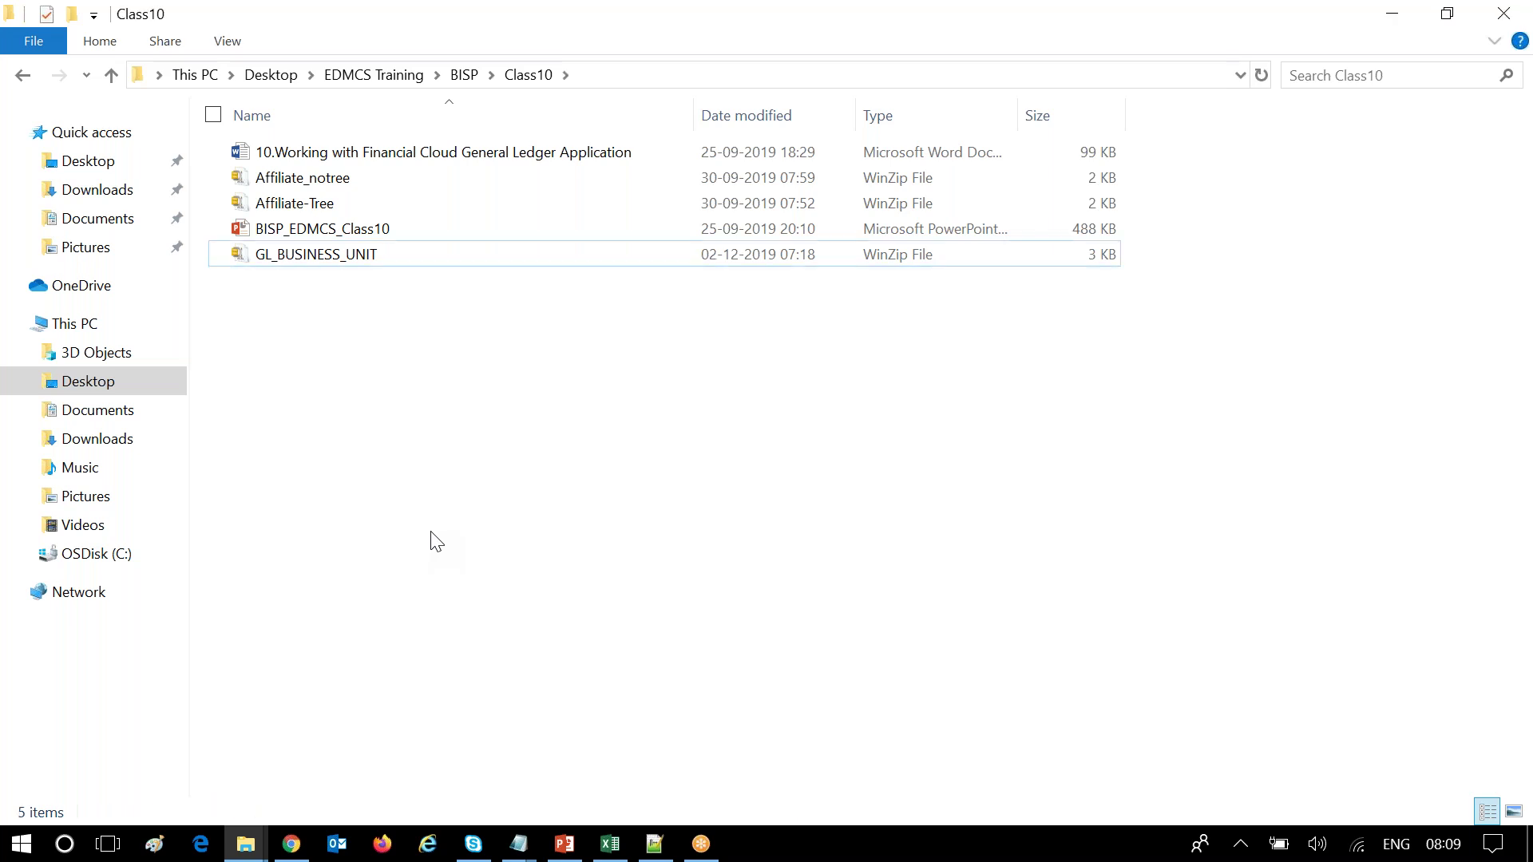
Unzip GL_BUSINESS_UNIT into Class10 with WinZip and widen the Type column to show the new CSVs.
right_click(287, 255)
click(620, 431)
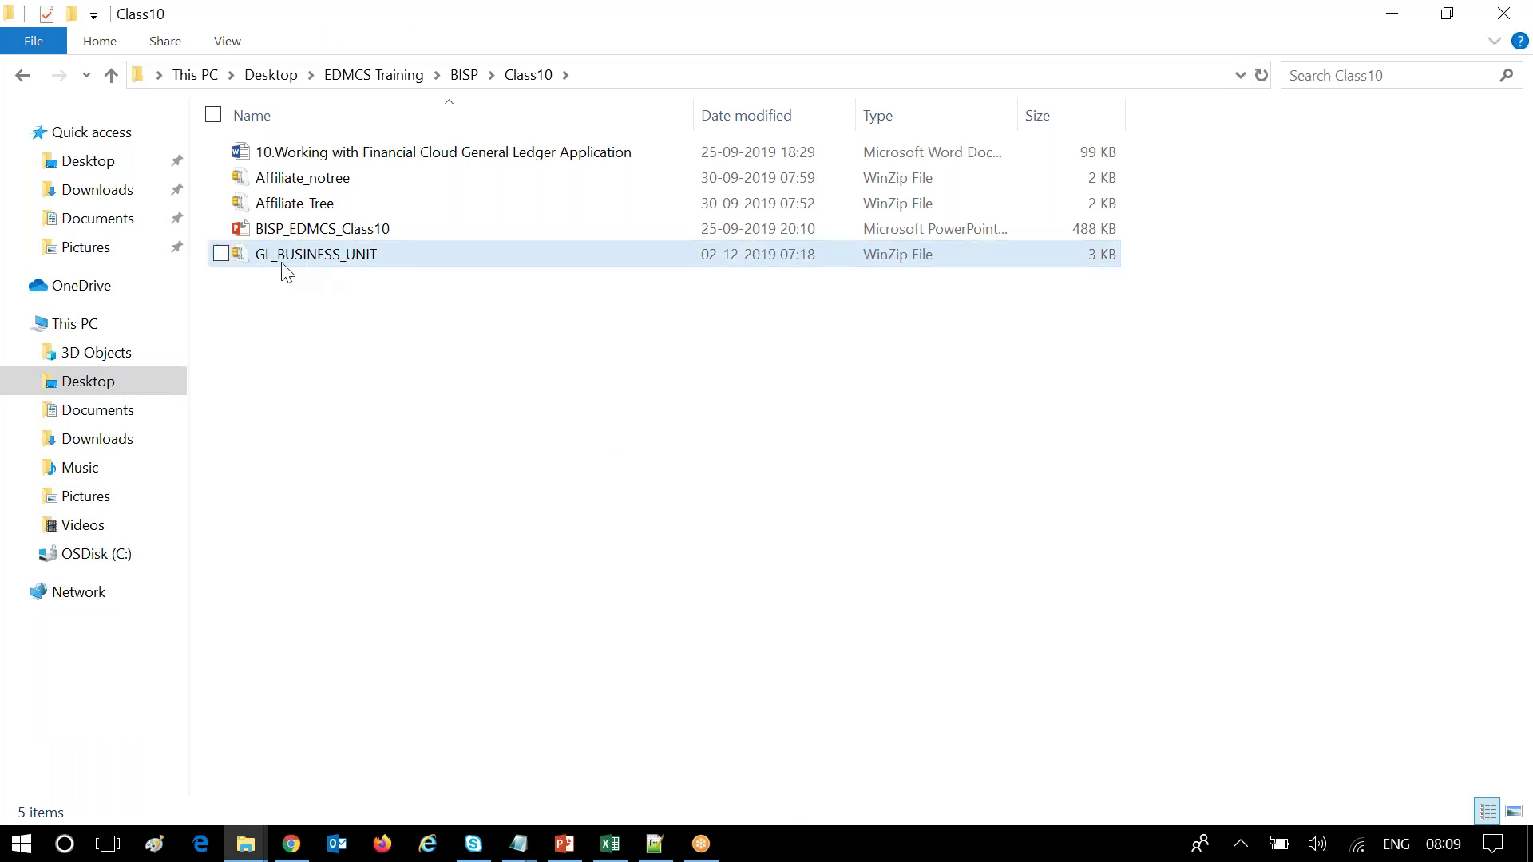
right_click(344, 257)
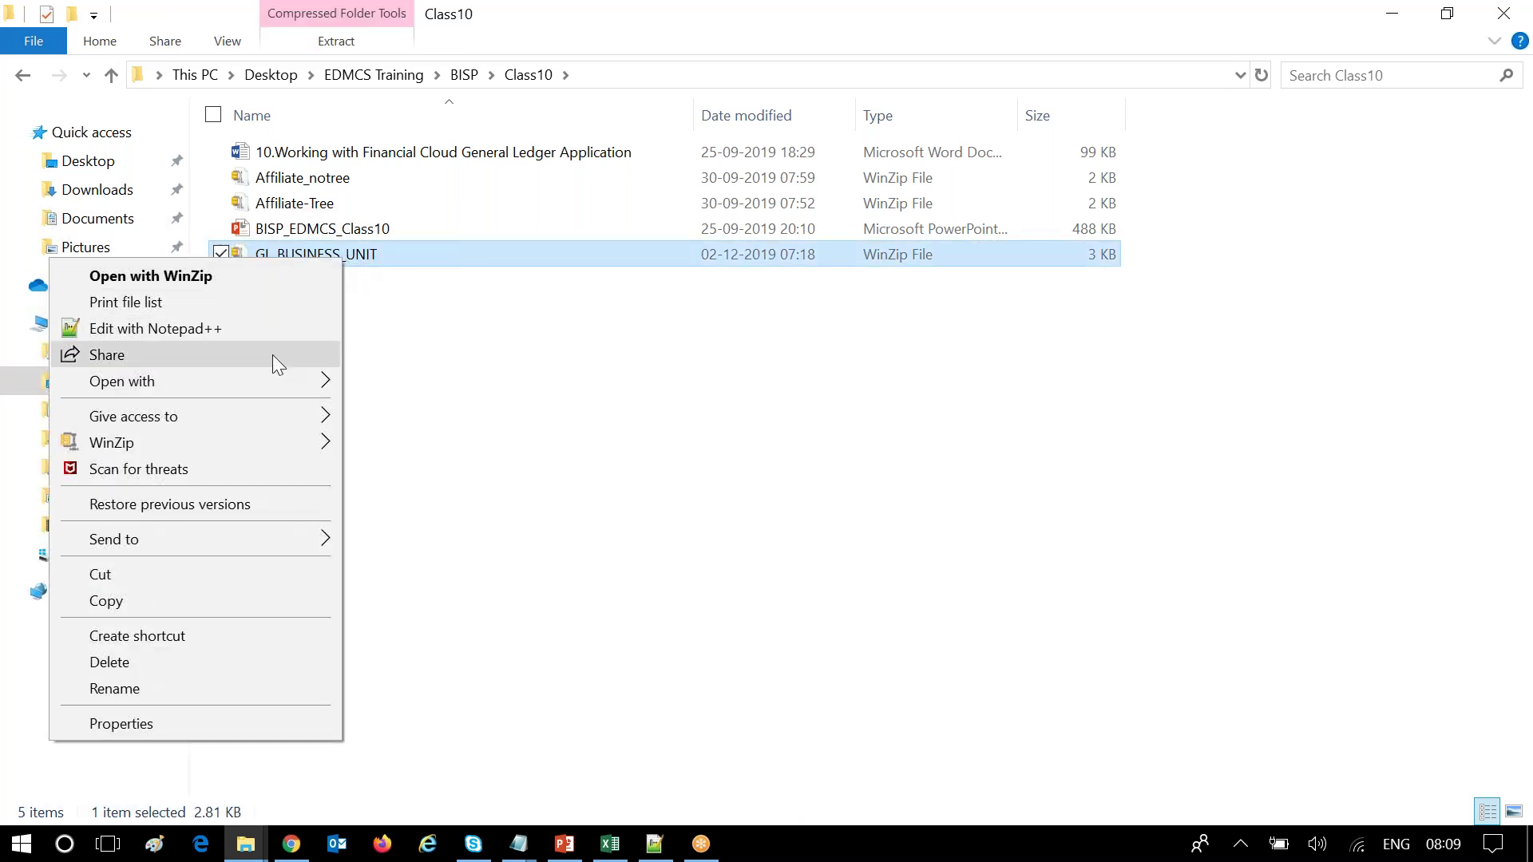
mouse_move(258, 444)
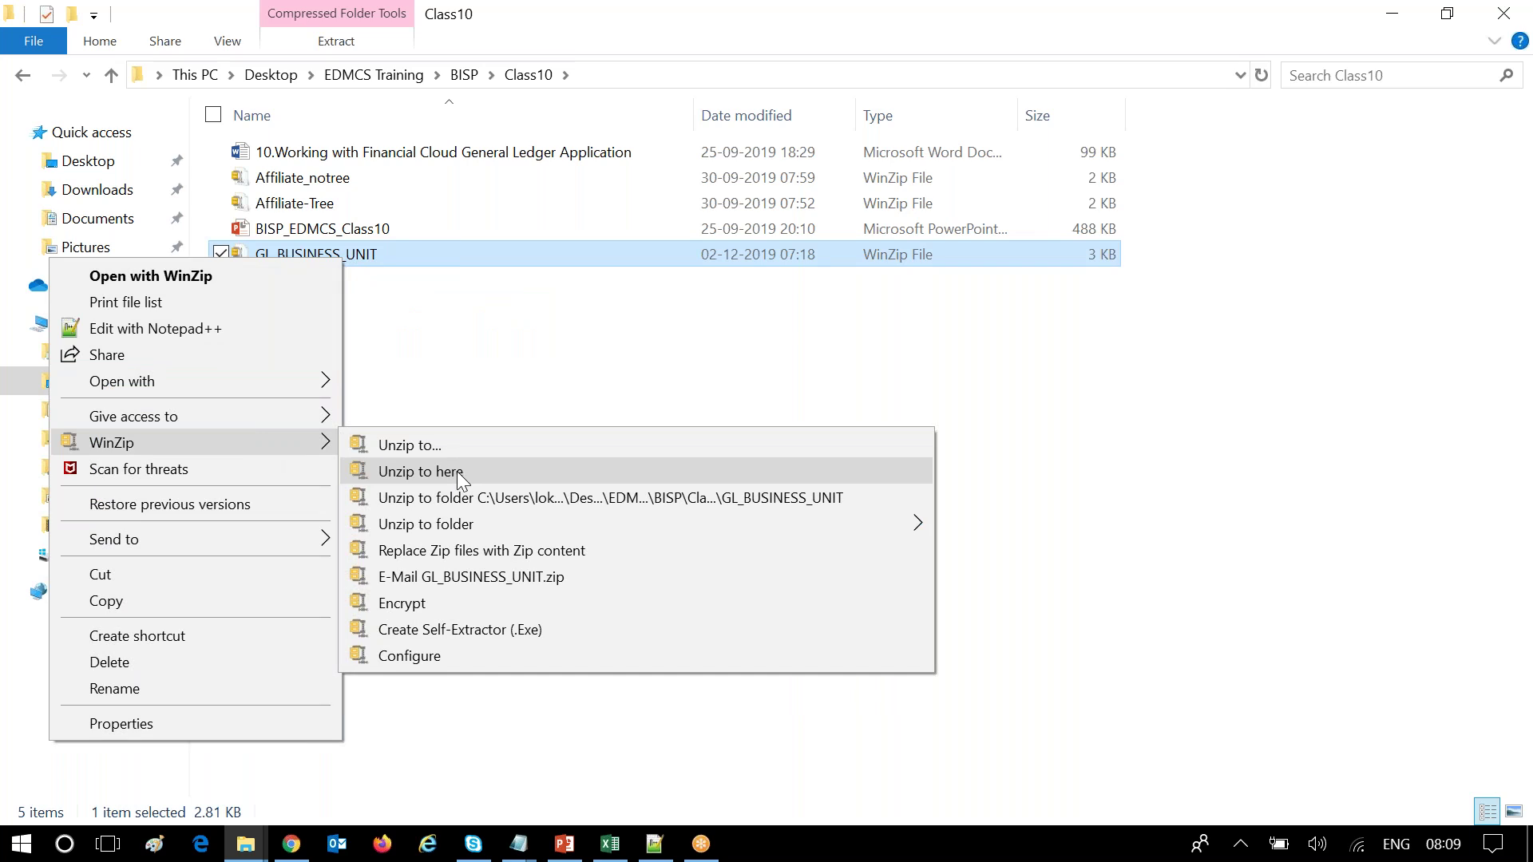
click(457, 474)
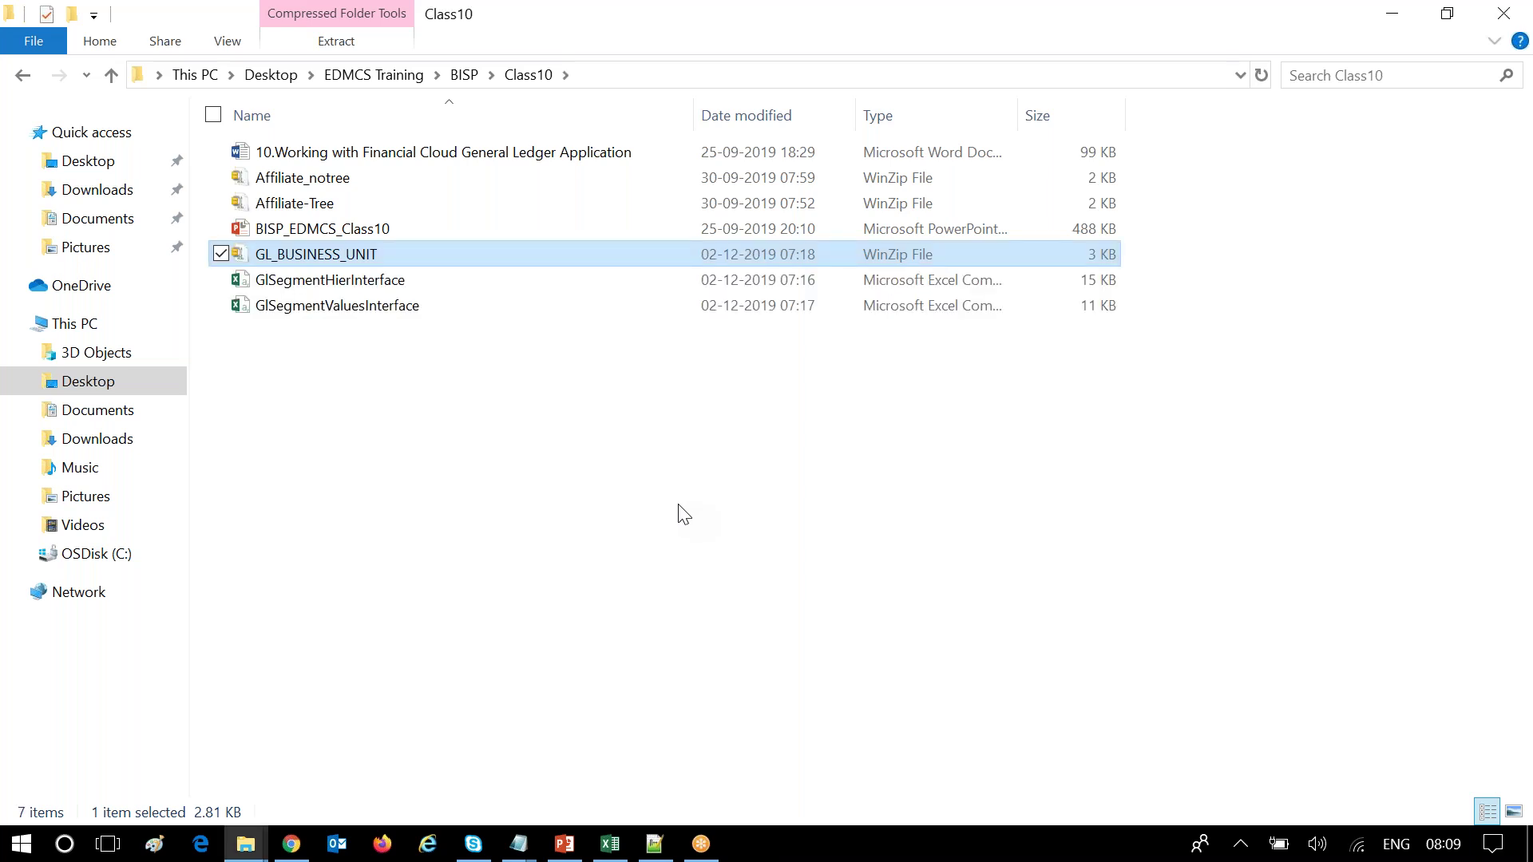
click(634, 506)
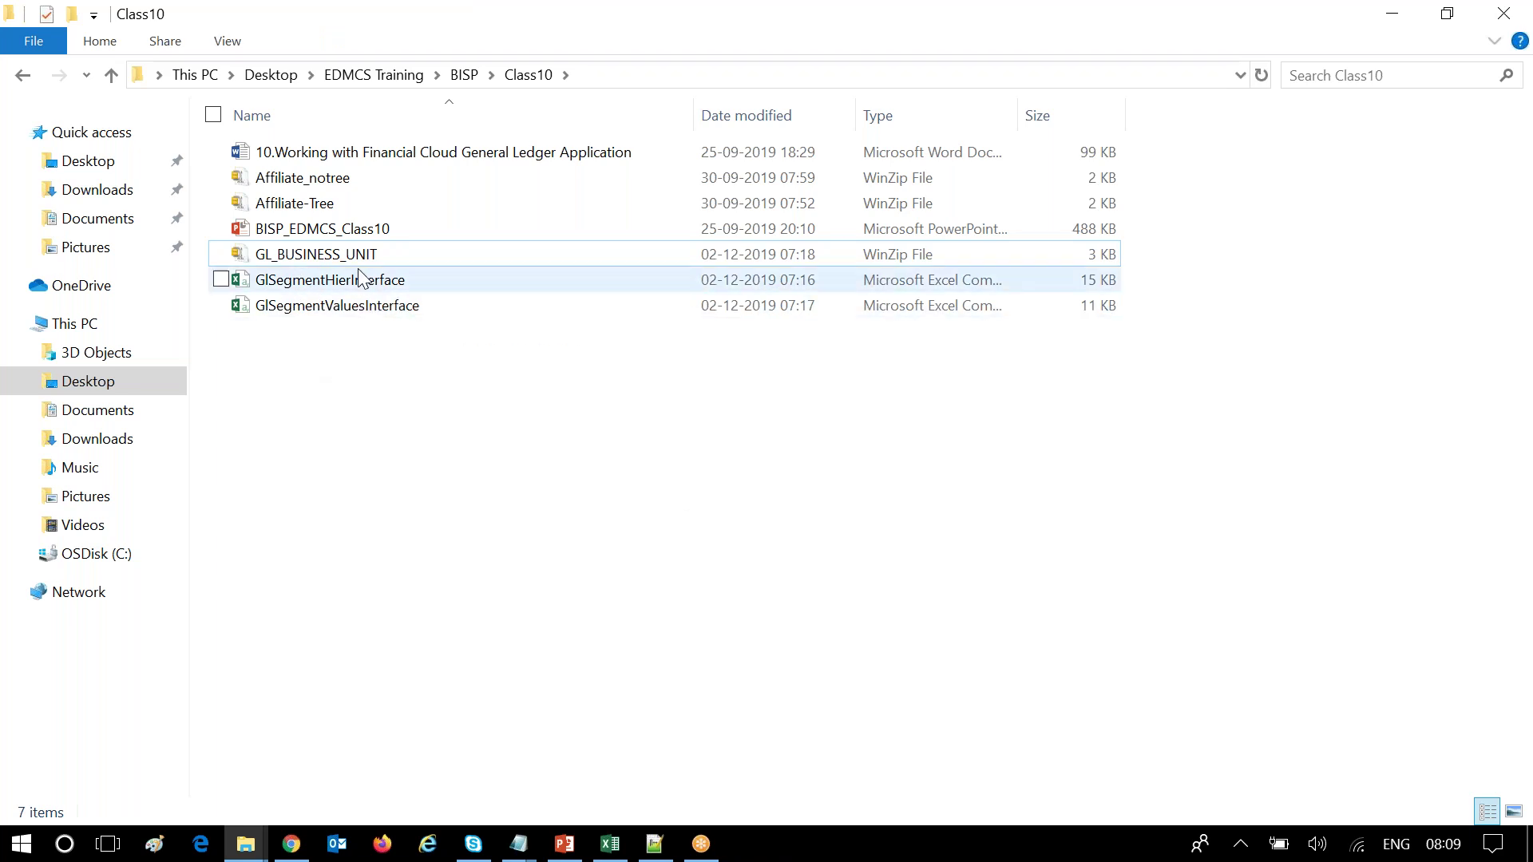
click(331, 292)
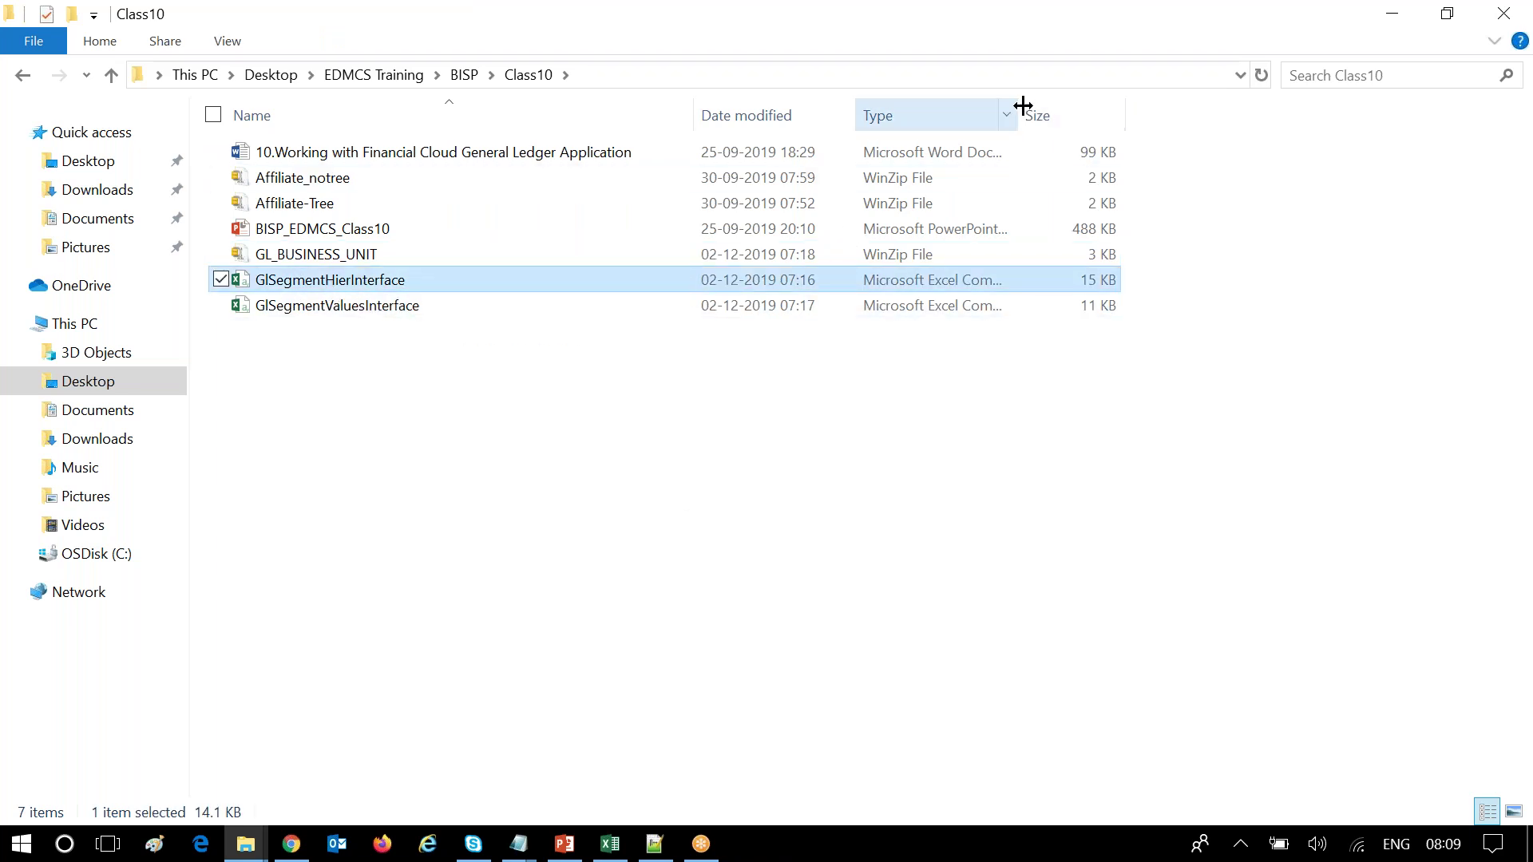
drag(1016, 118, 1264, 116)
click(464, 572)
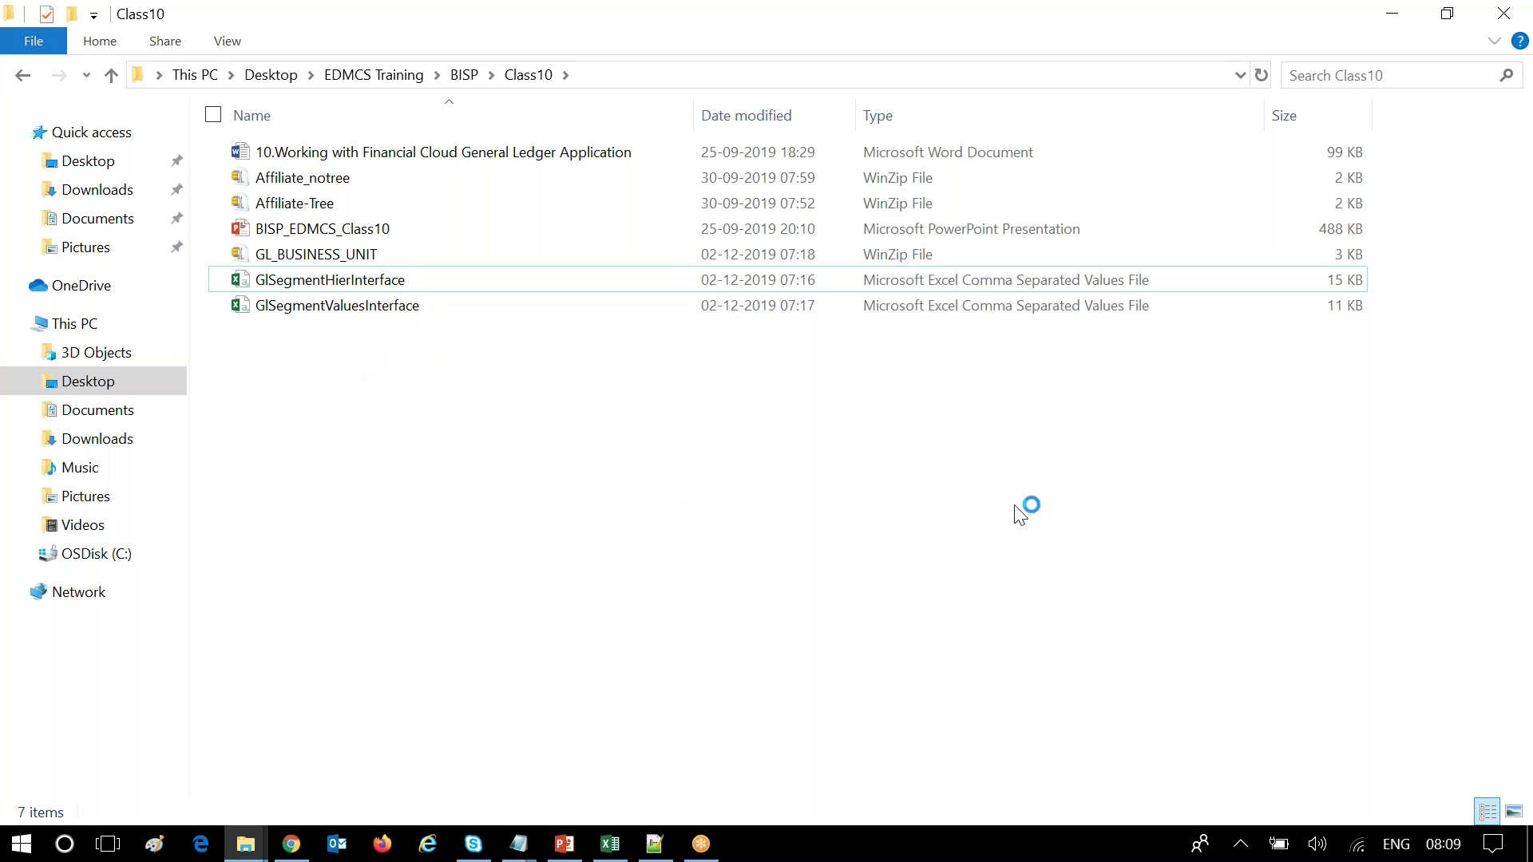
Open the GlSegmentValuesInterface CSV in Excel and AutoFit all its columns.
double_click(351, 307)
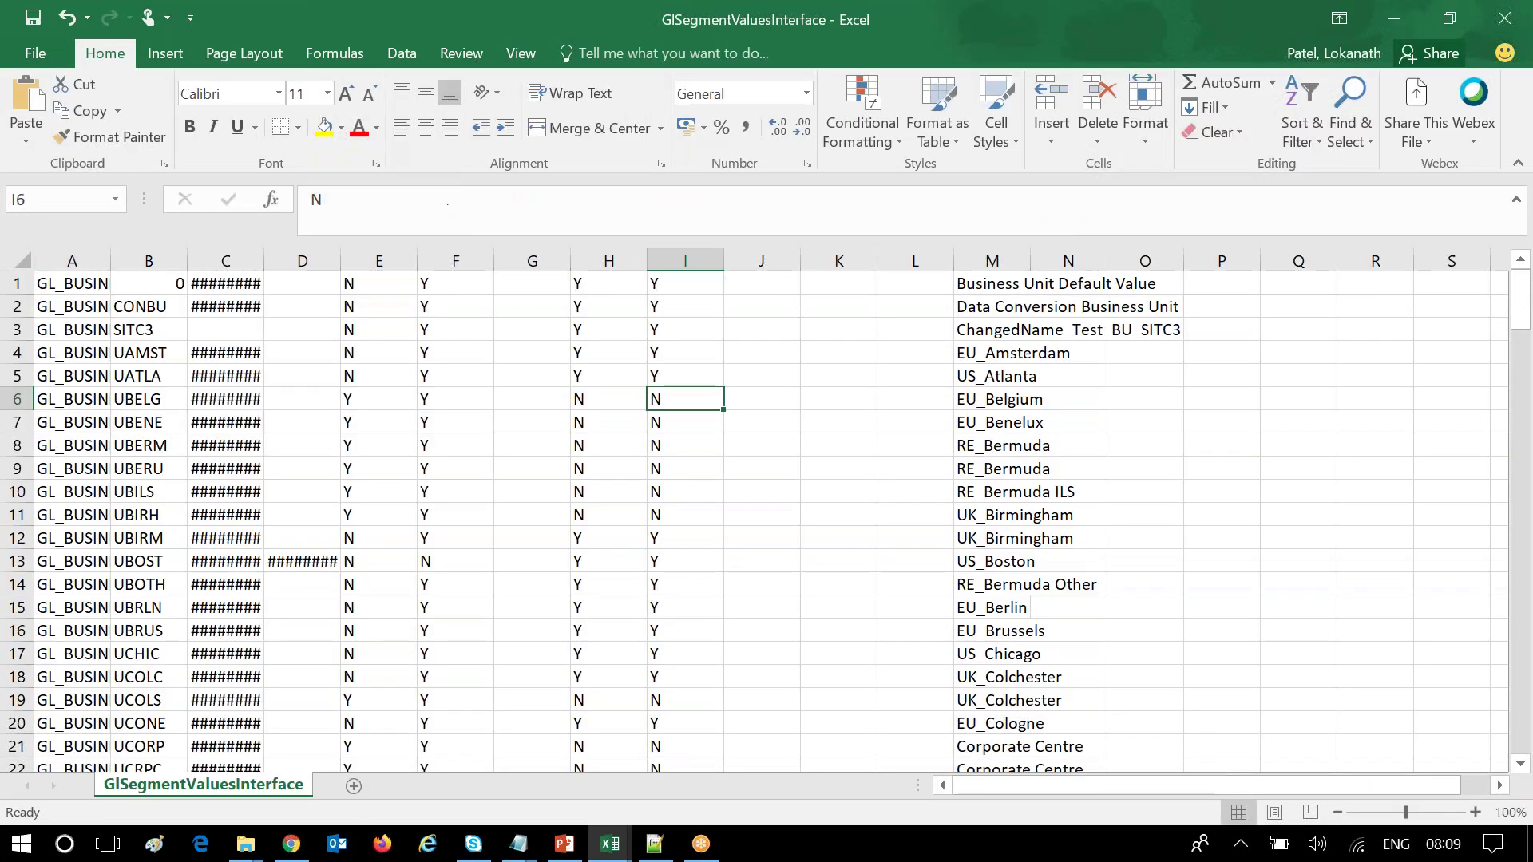
click(25, 257)
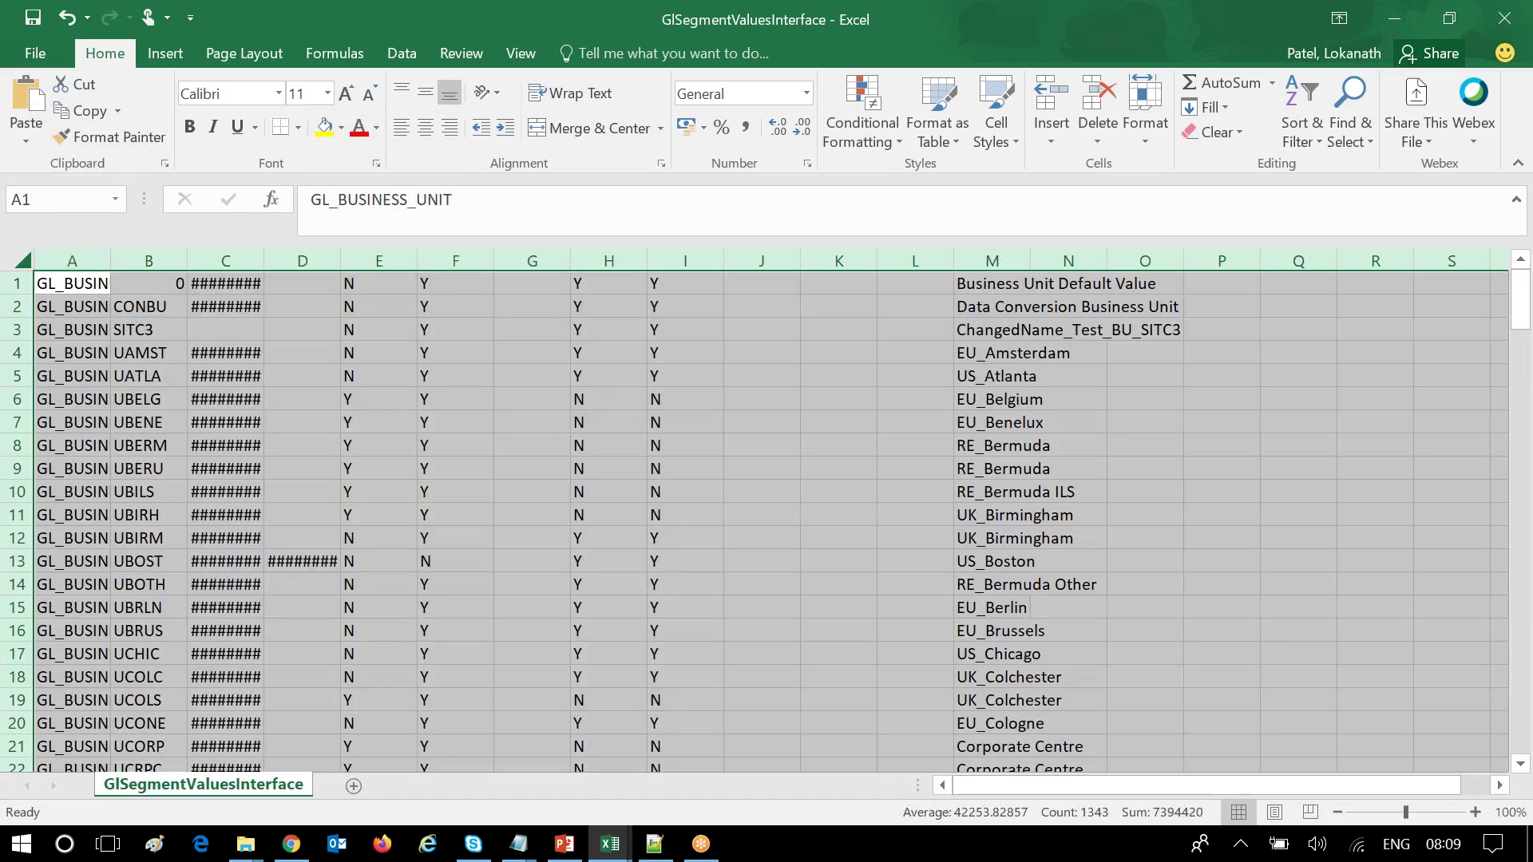
double_click(110, 260)
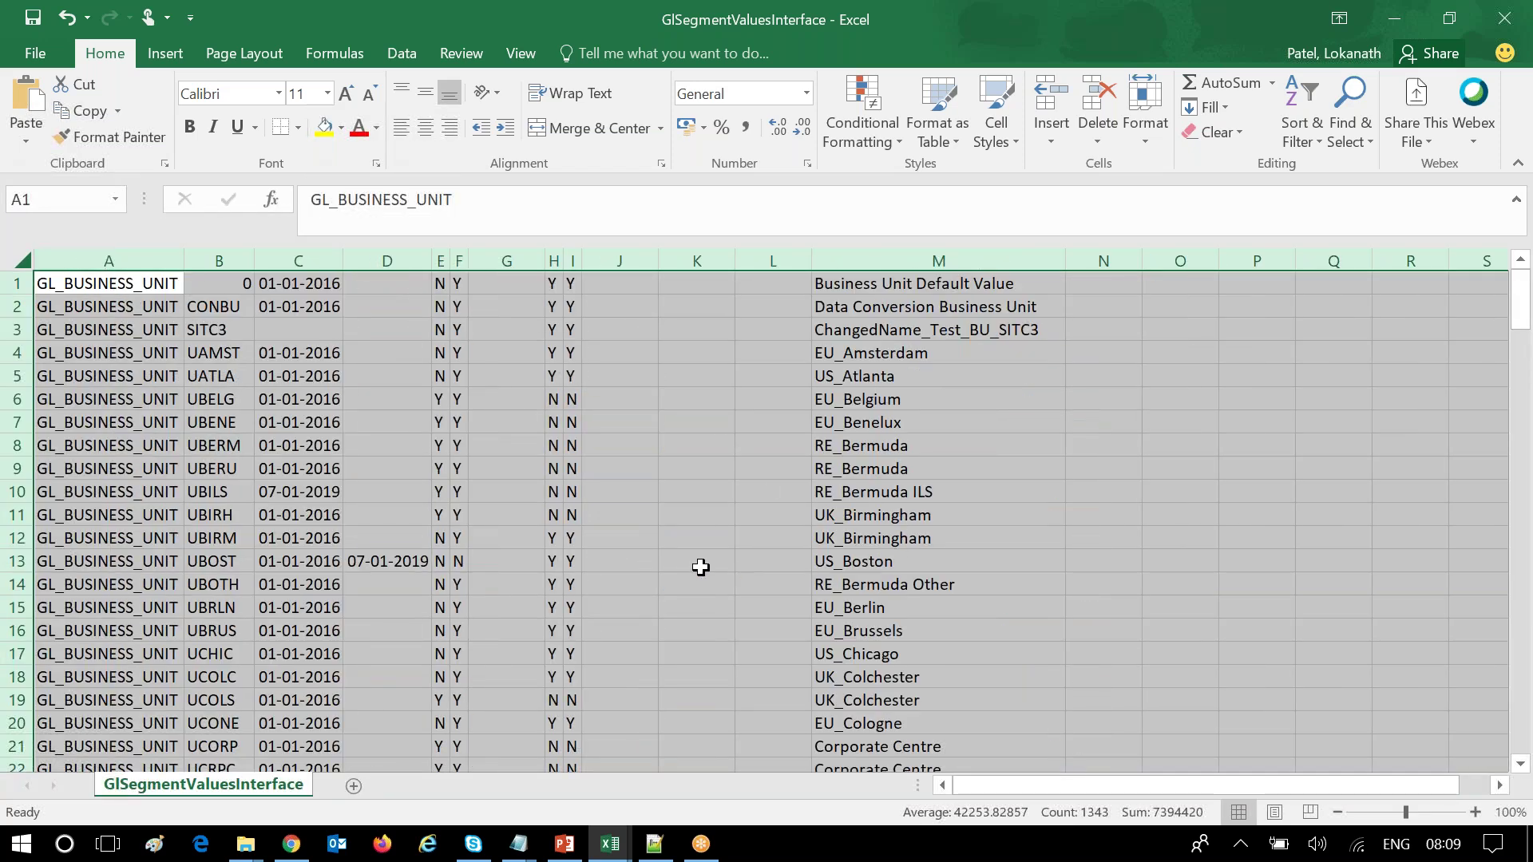
click(700, 567)
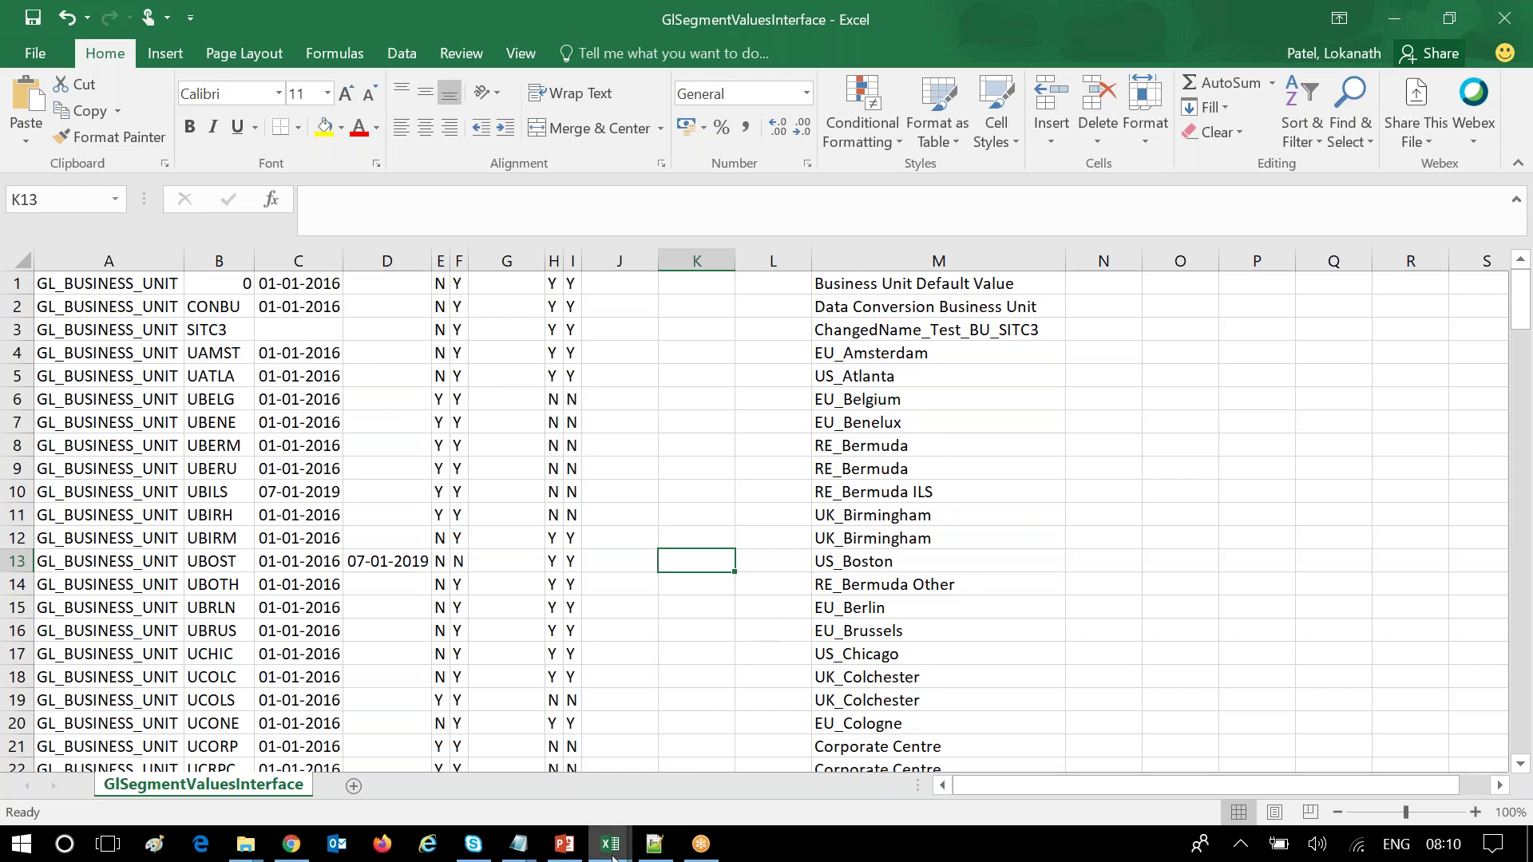
Compare it with the template's GL_SEGMENT_VALUES_INTERFACE sheet, then return to the values workbook.
mouse_move(613, 857)
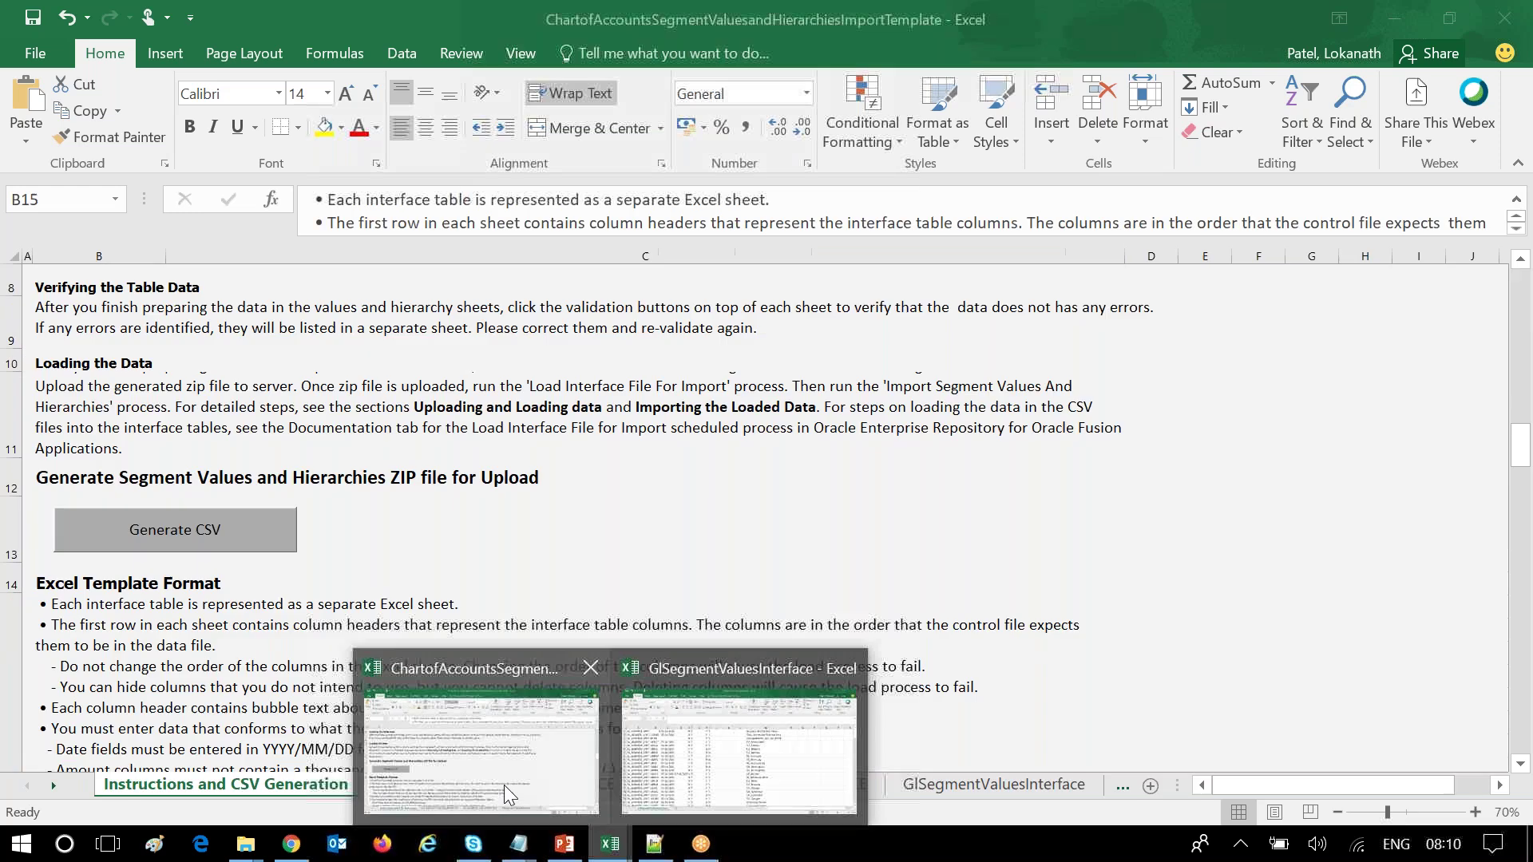
click(506, 778)
click(442, 788)
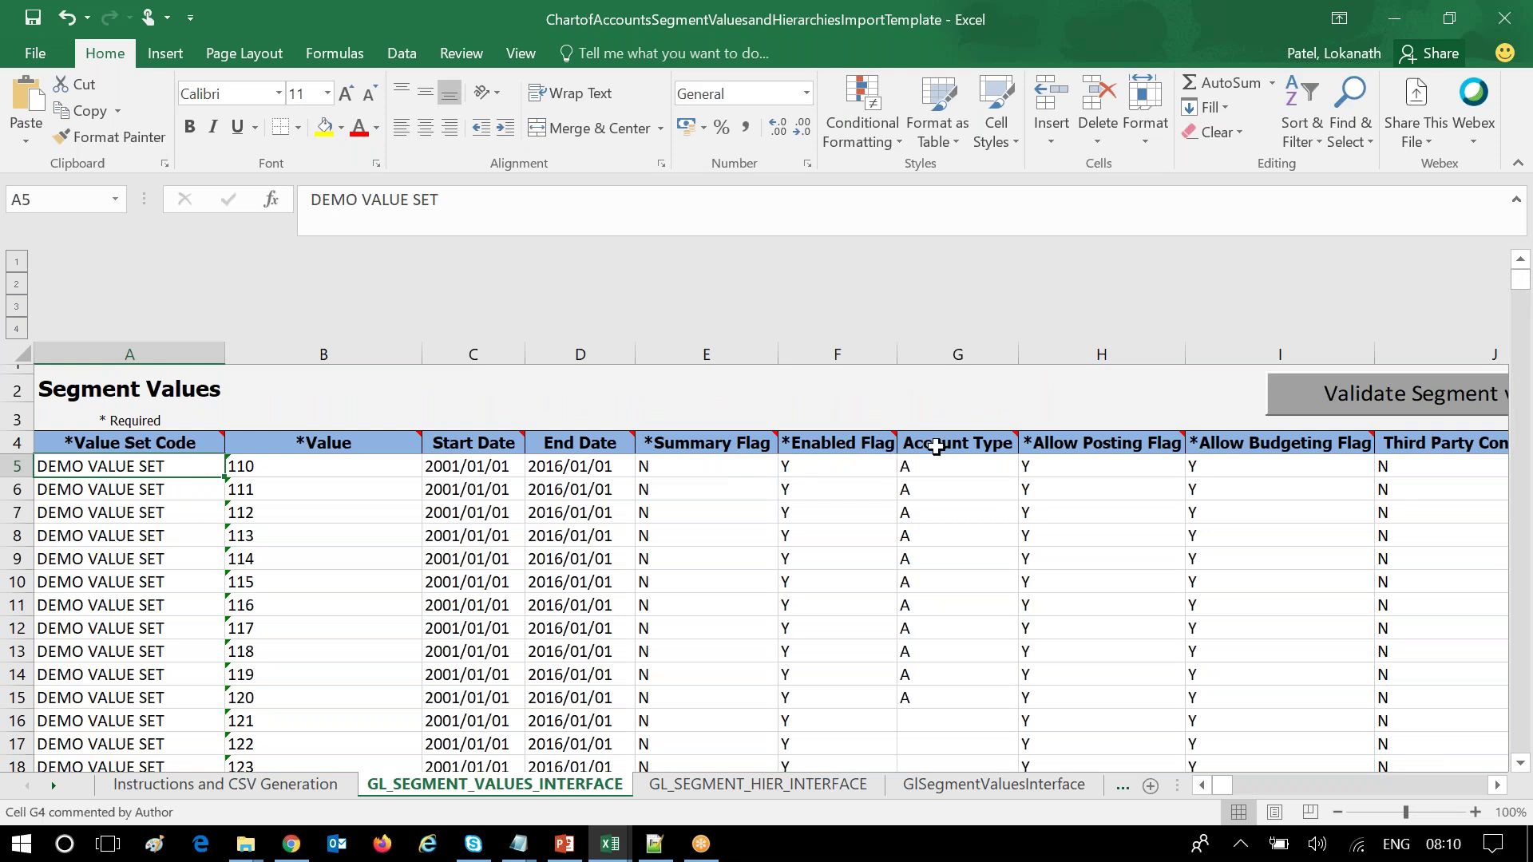
click(624, 849)
mouse_move(625, 852)
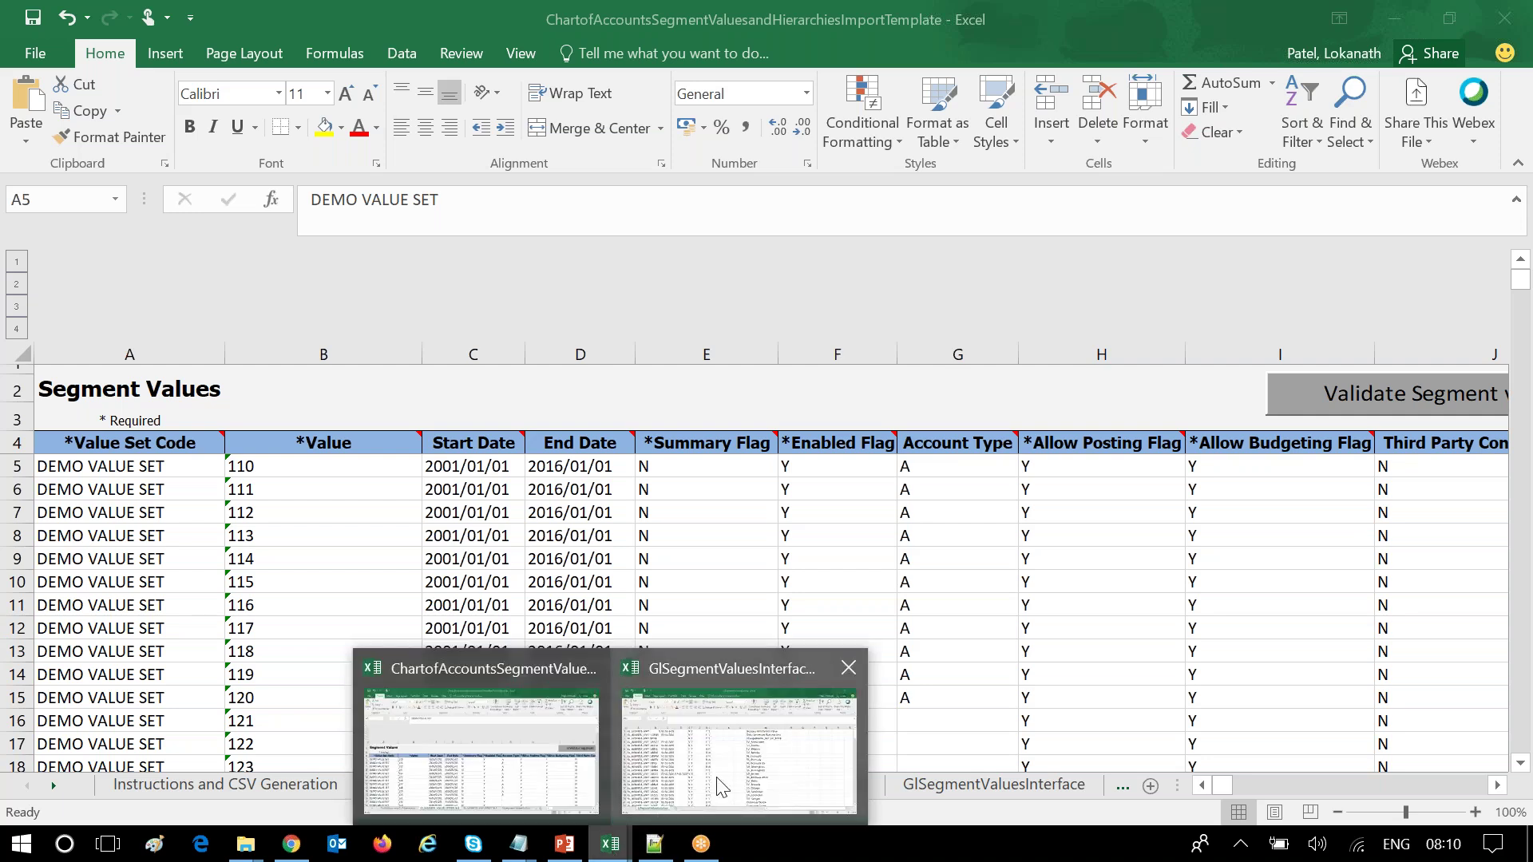
click(729, 778)
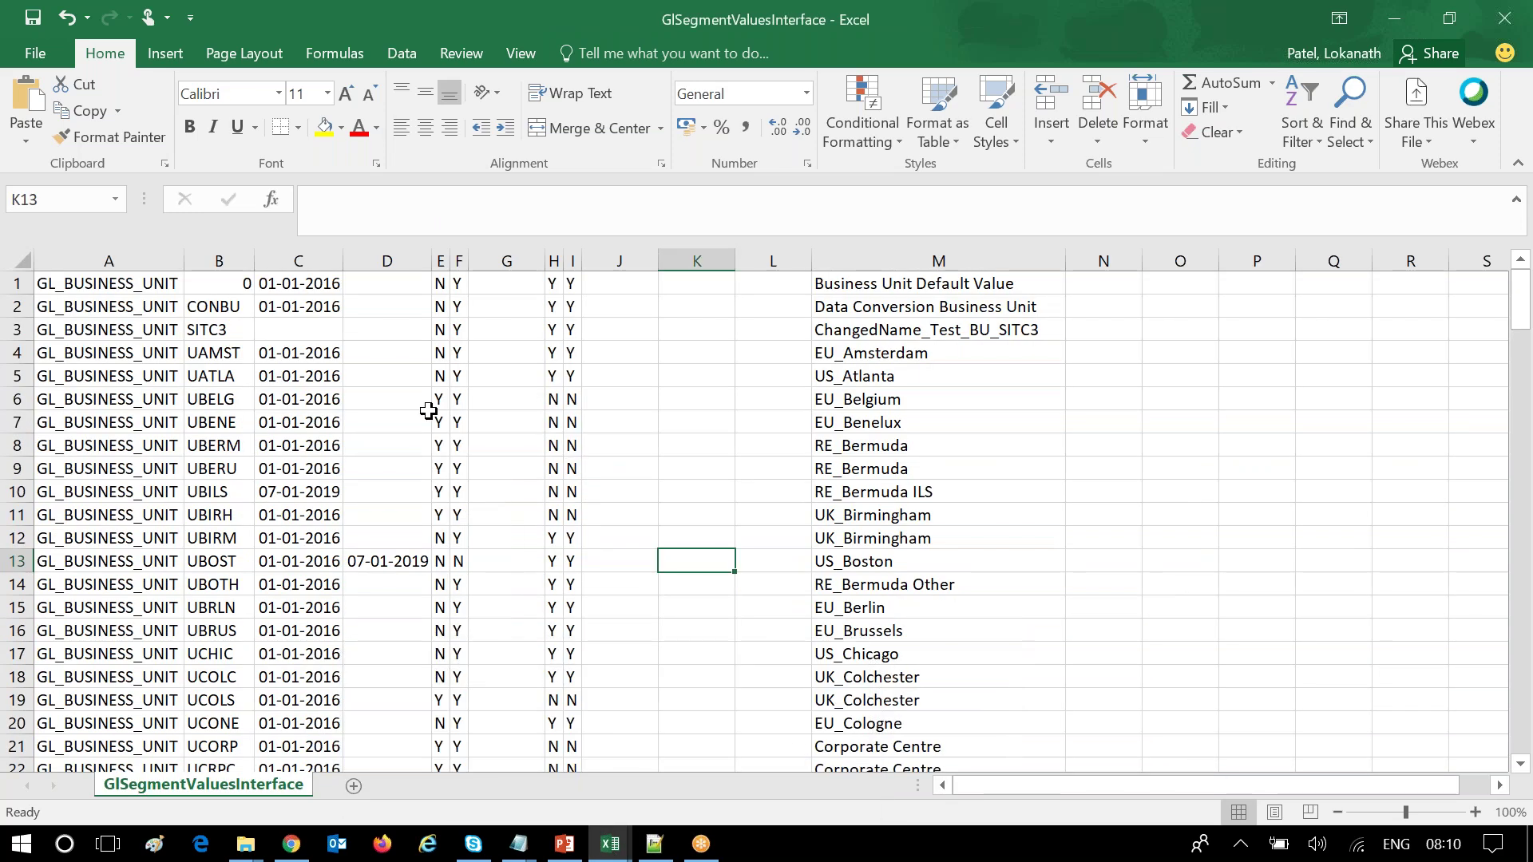
Inspect columns A through H: business unit codes, start and end dates, and flag columns.
scroll(431, 407, down, 1)
scroll(702, 366, up, 1)
scroll(719, 416, down, 5)
scroll(719, 416, up, 5)
click(102, 284)
key(ctrl+shift+Down)
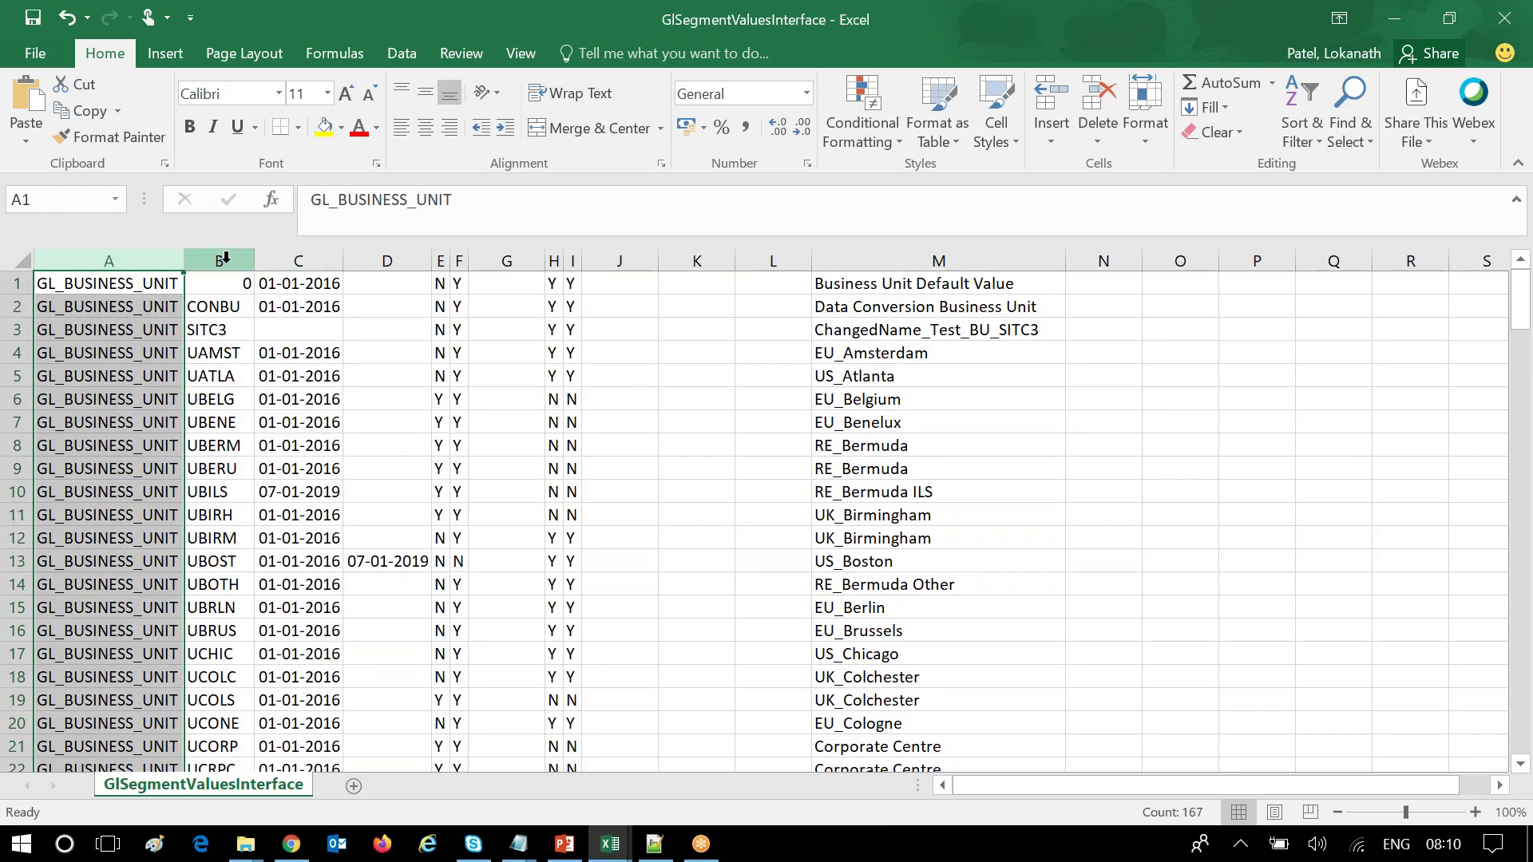
click(220, 261)
click(297, 261)
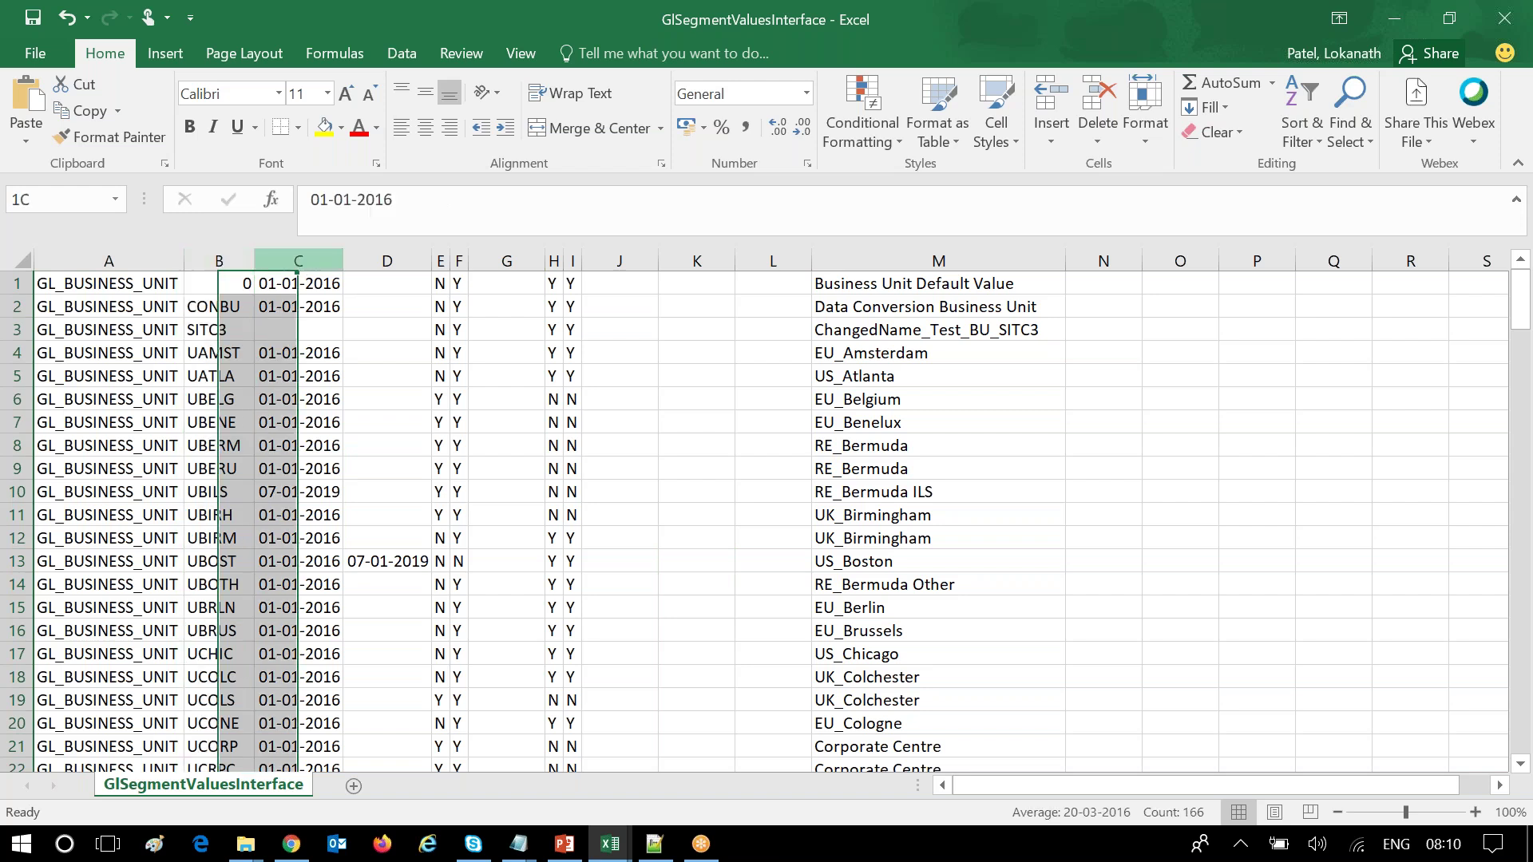
click(384, 255)
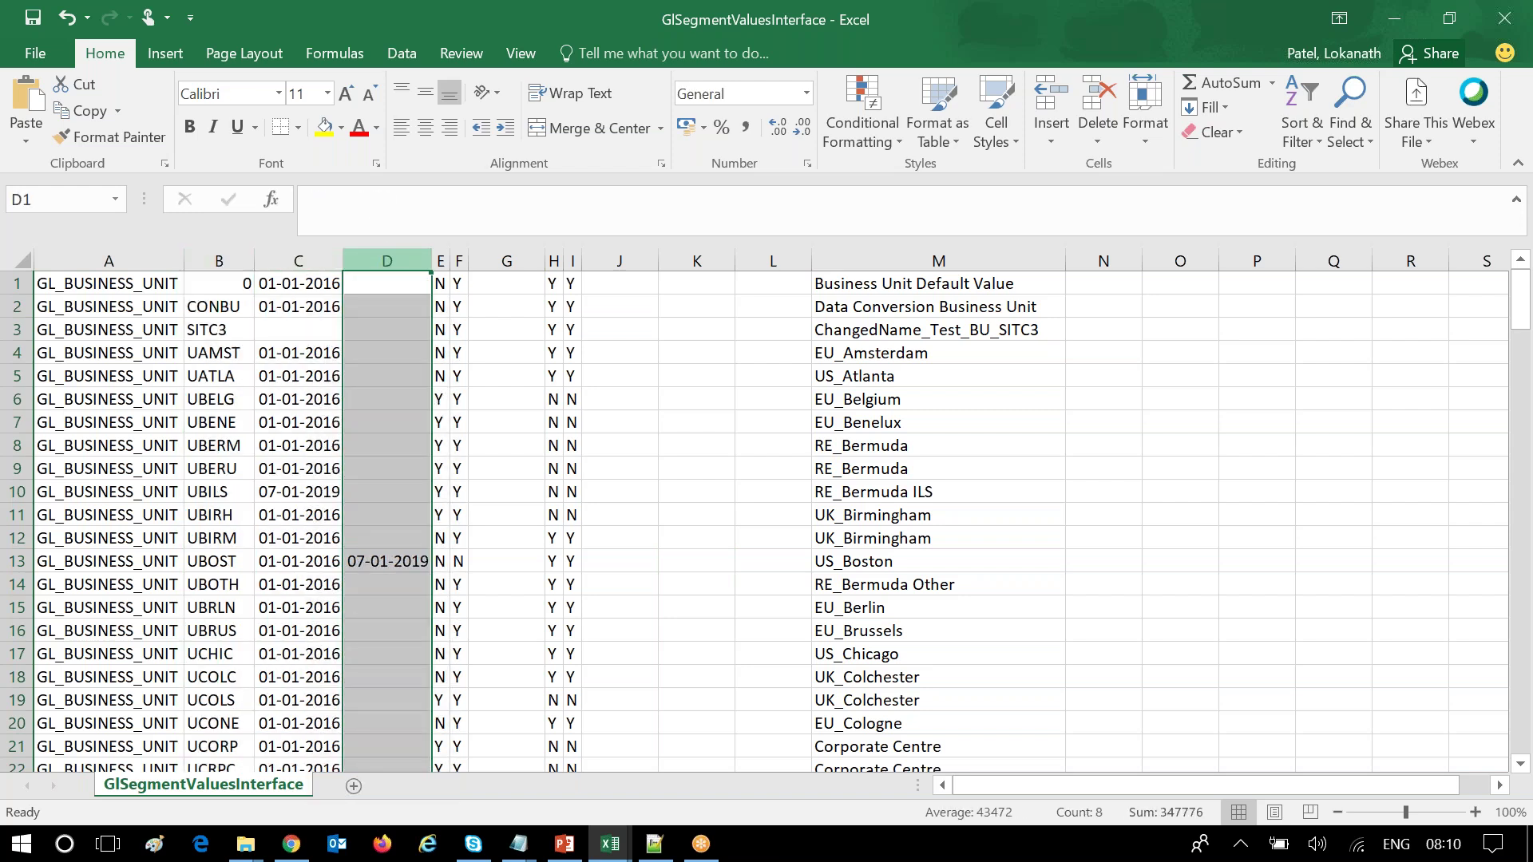
click(440, 260)
click(459, 261)
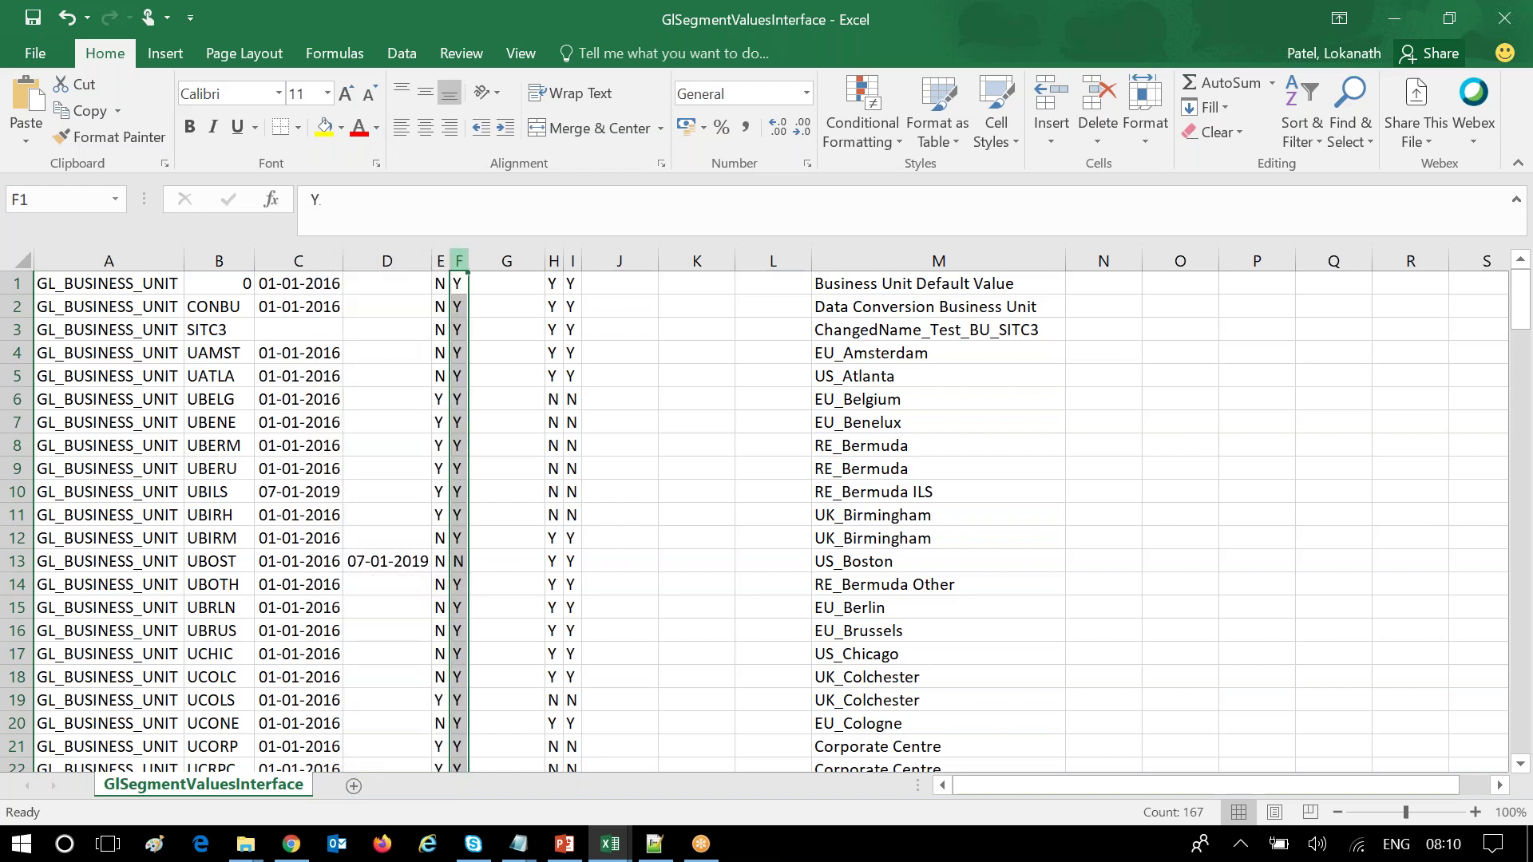
click(506, 261)
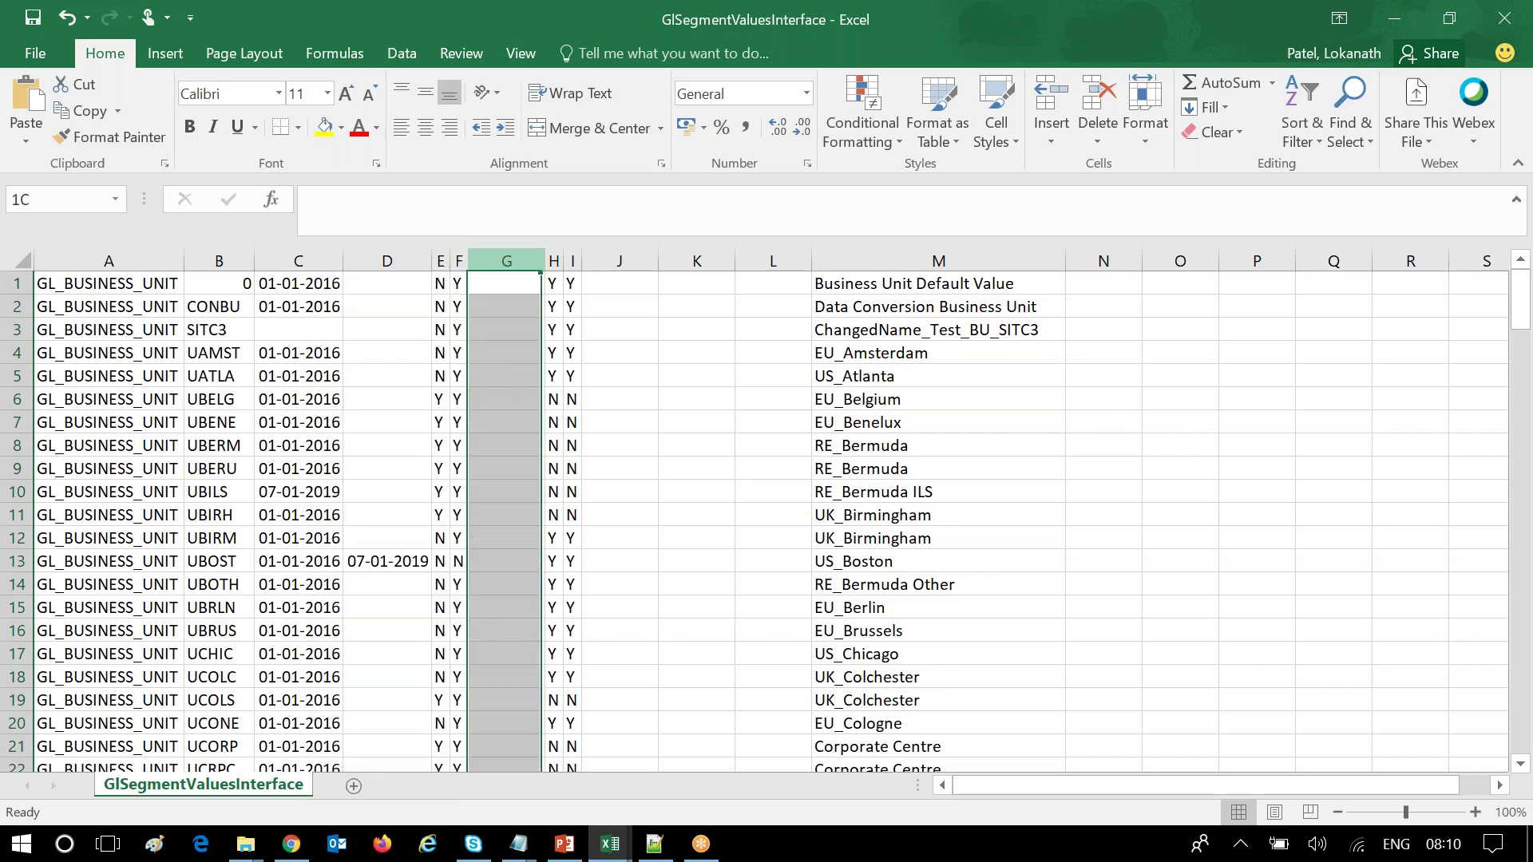
click(553, 261)
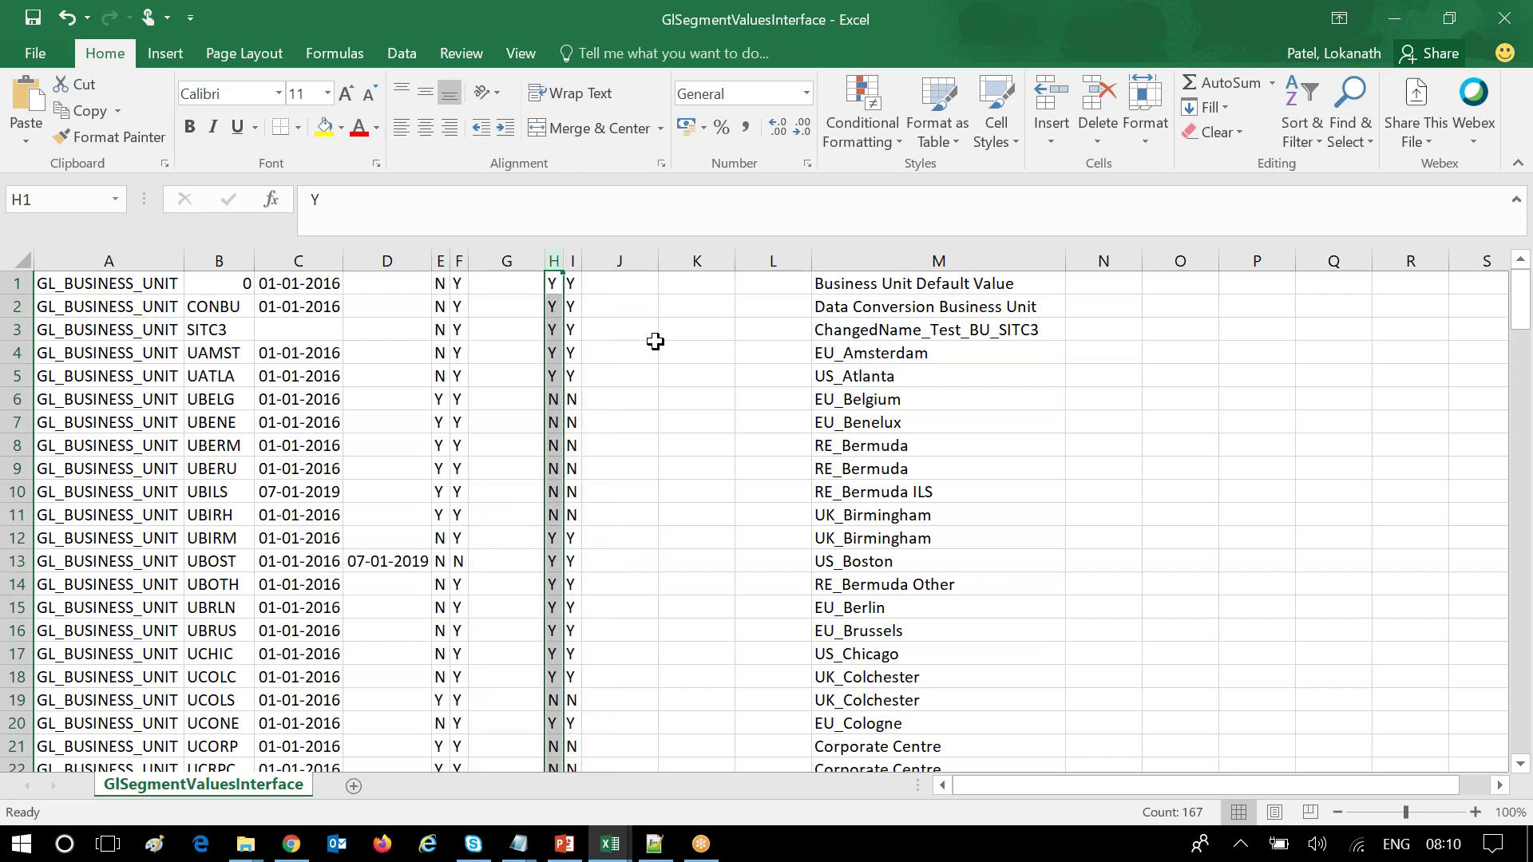
Scroll through the values data once more, then return to the Class10 folder window.
scroll(644, 414, down, 6)
scroll(639, 359, up, 6)
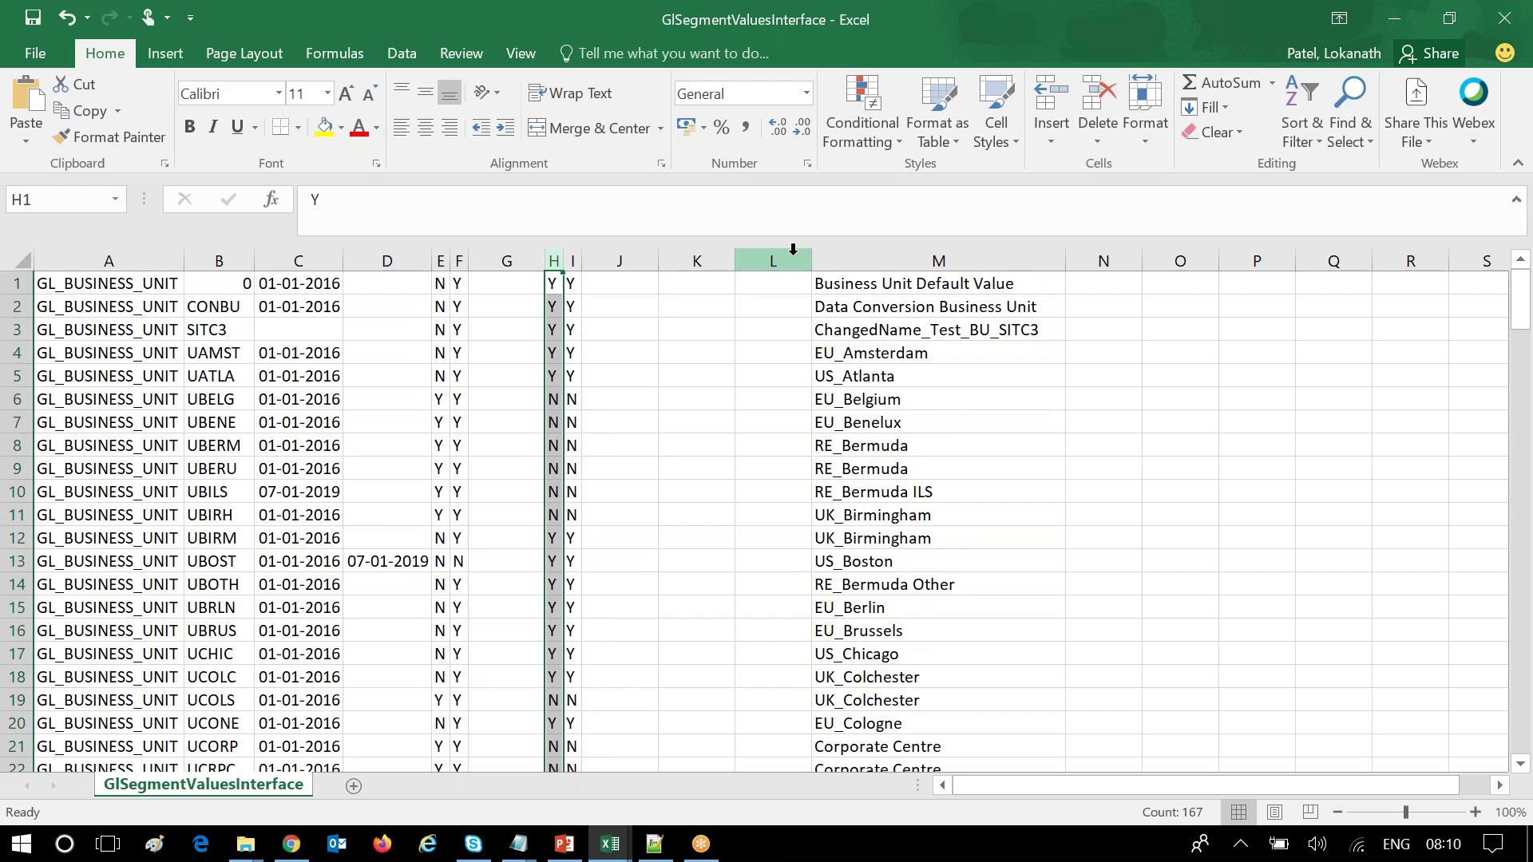
scroll(1053, 458, down, 15)
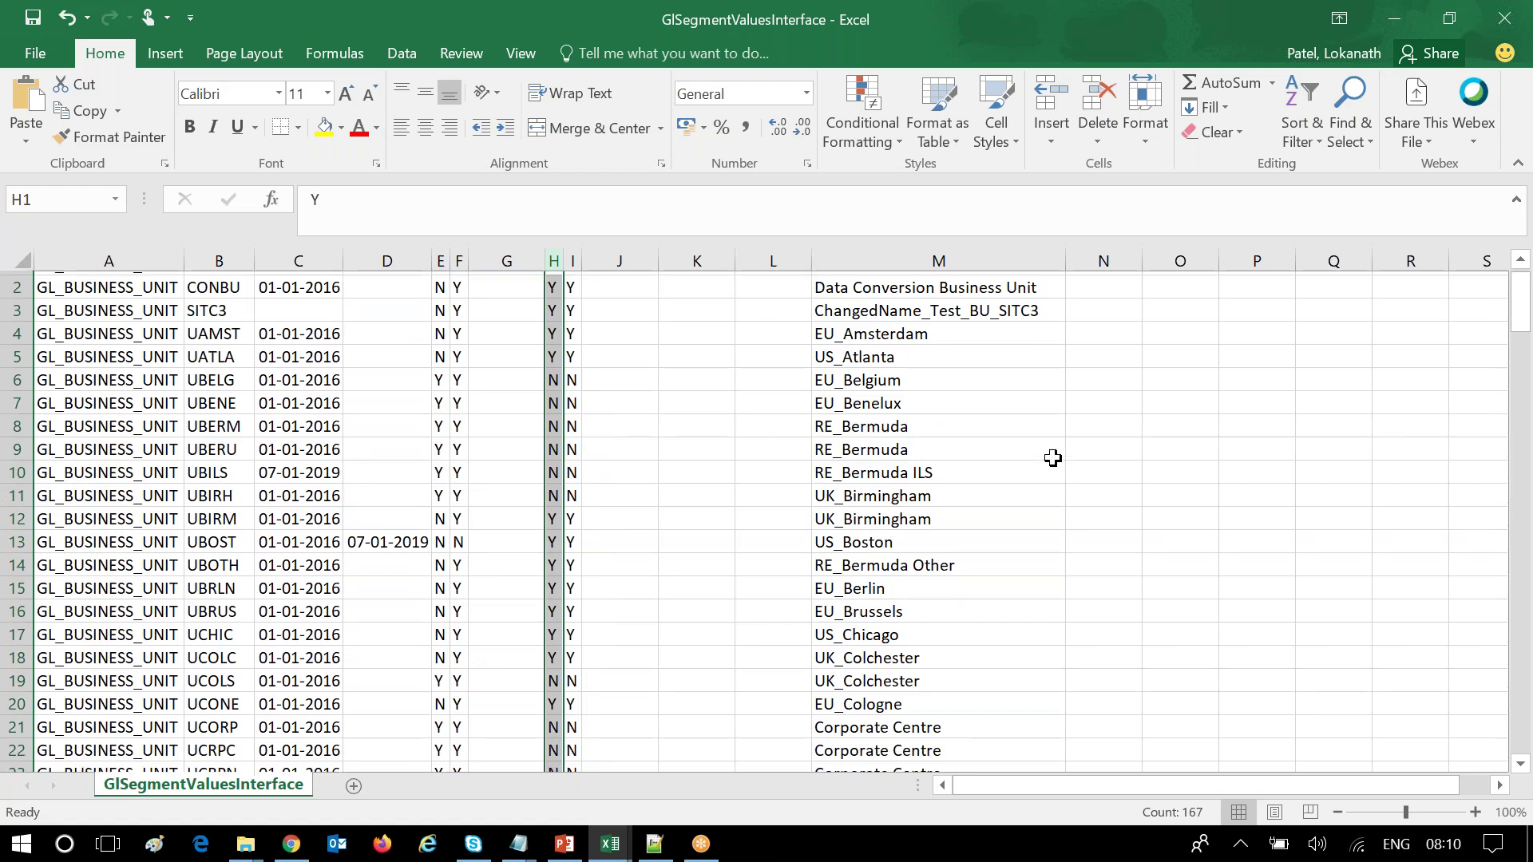
scroll(1052, 458, down, 7)
scroll(1122, 311, up, 15)
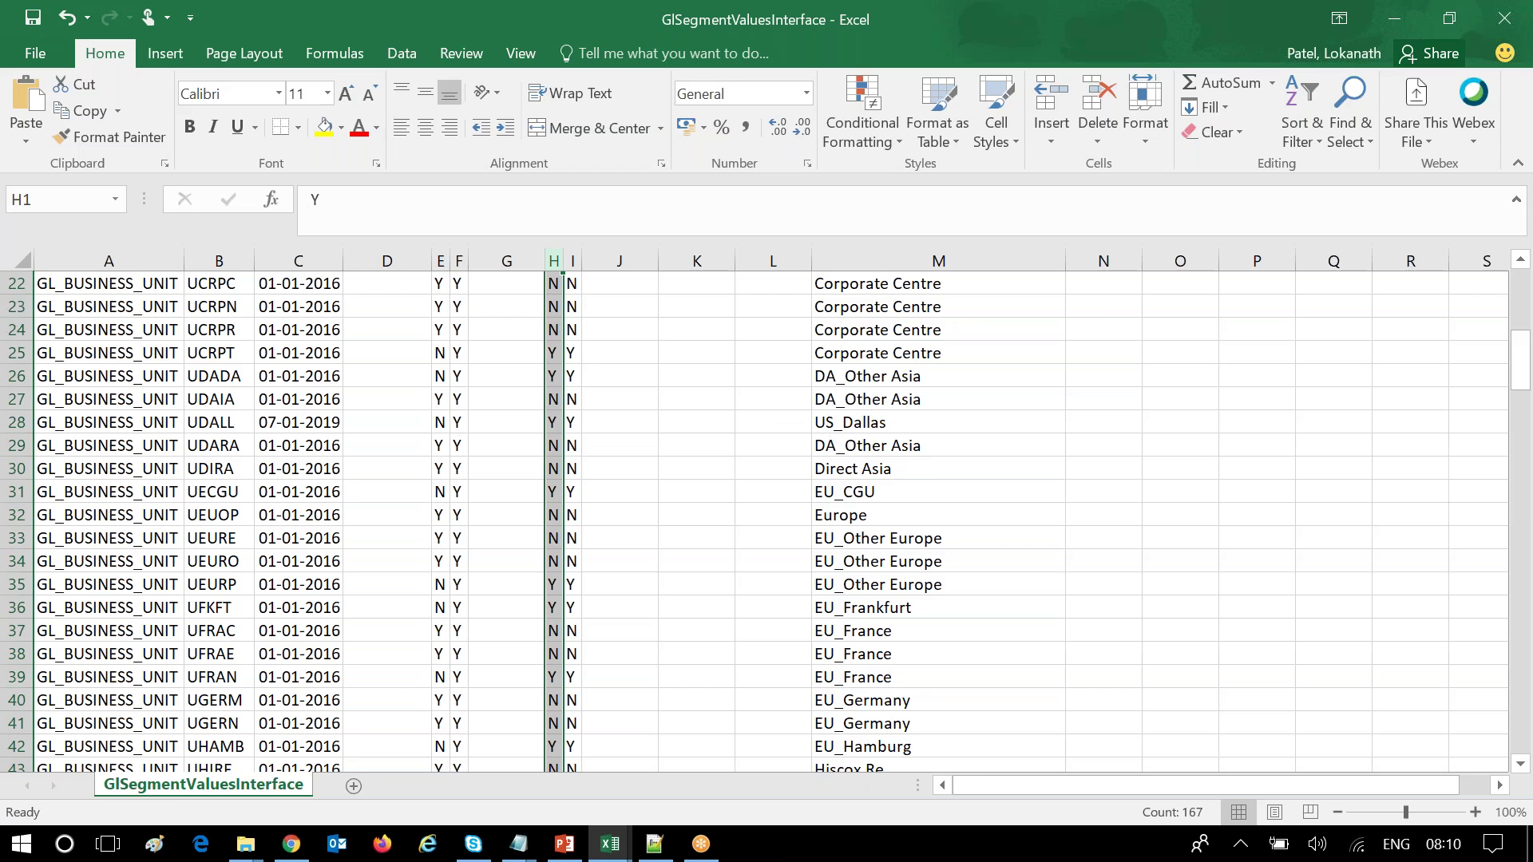
click(1133, 499)
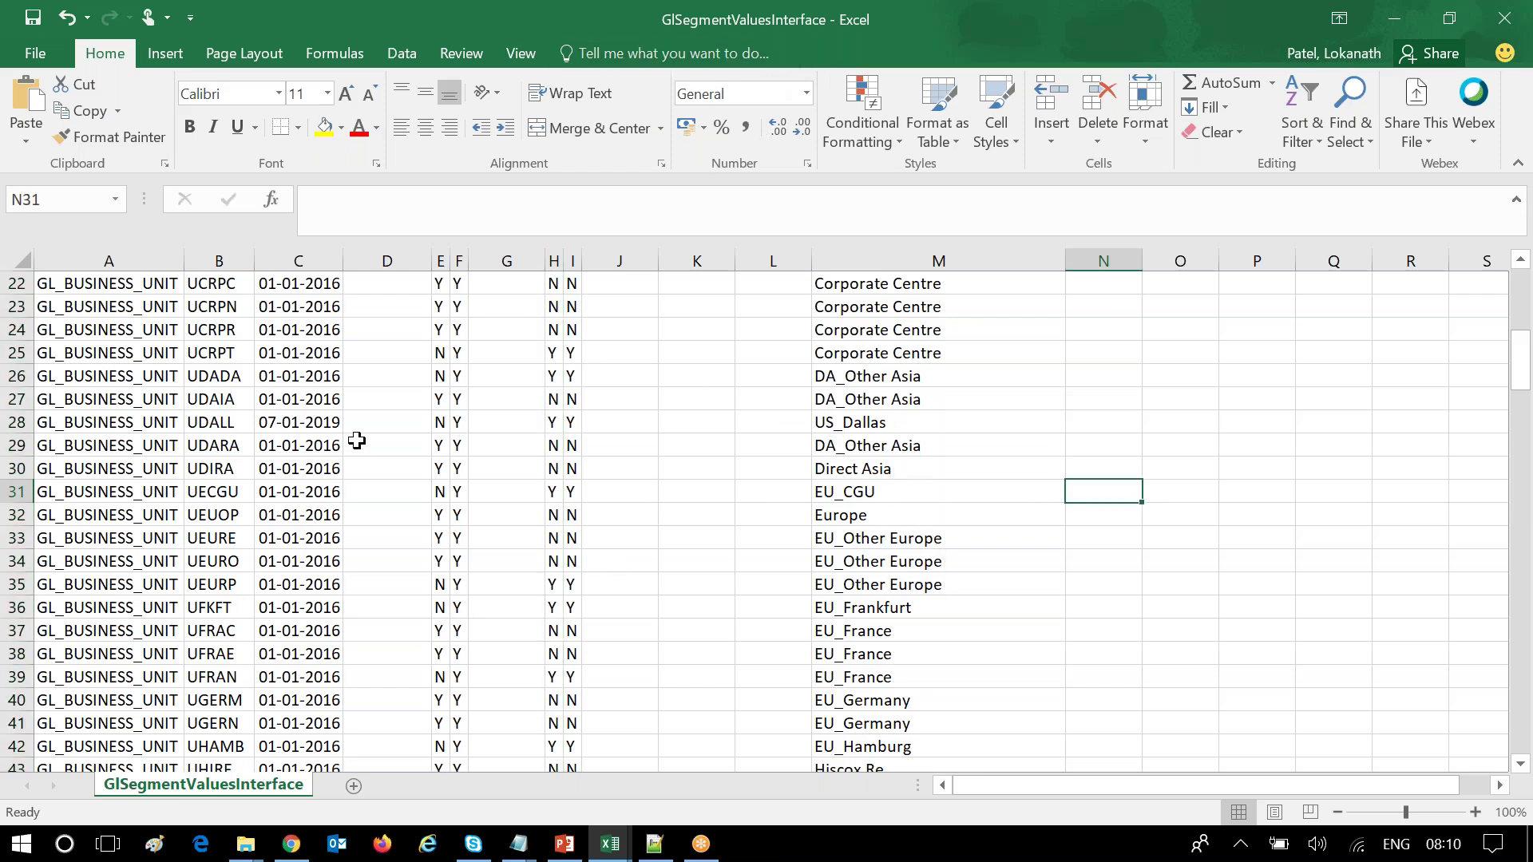
click(245, 844)
click(157, 765)
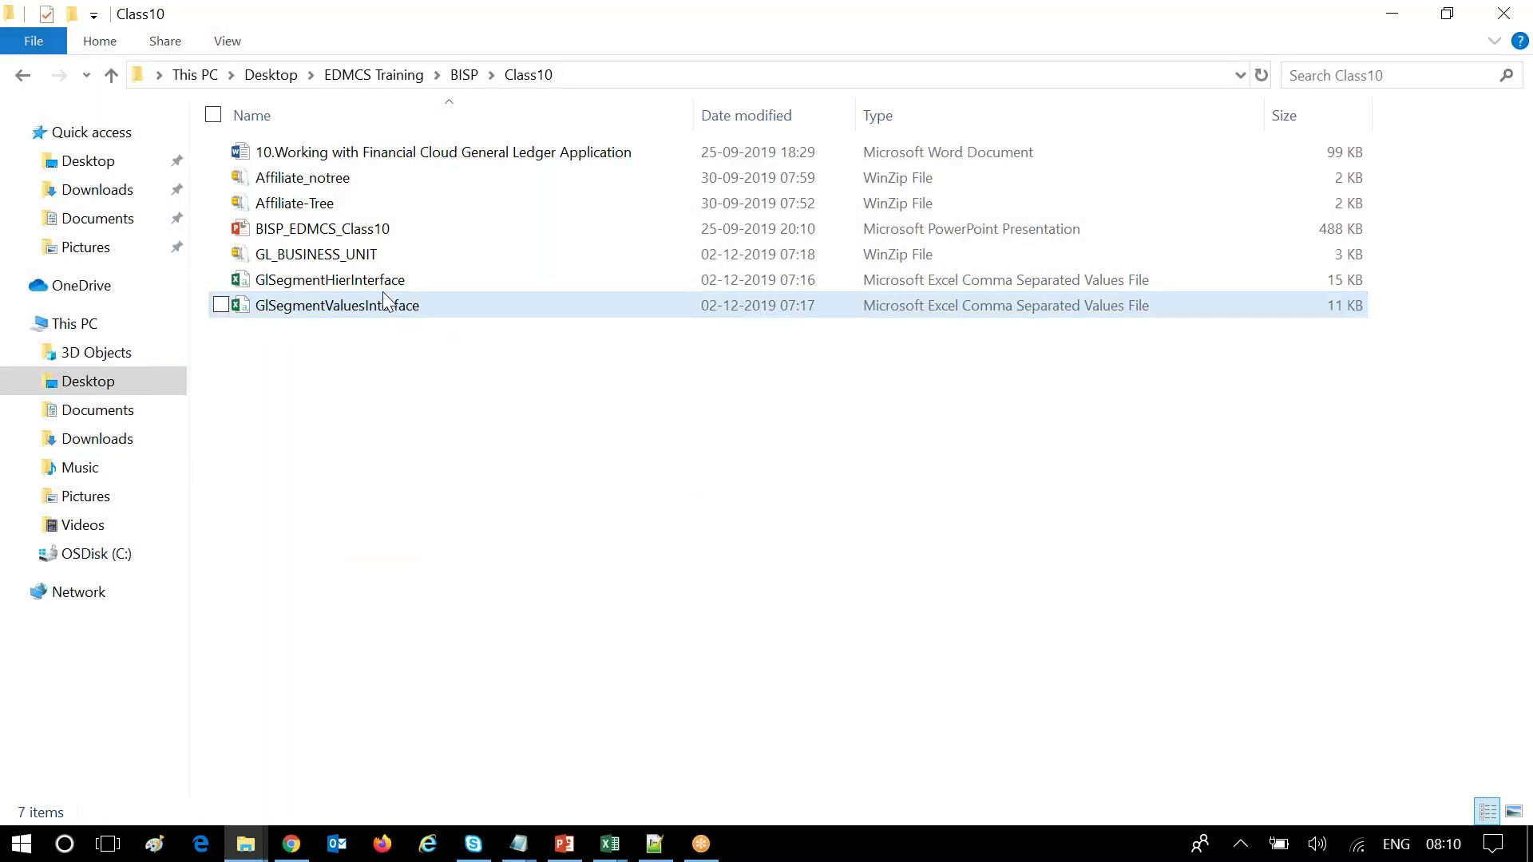
Bring up GlSegmentHierInterface in Excel and AutoFit every column.
key(alt+Tab)
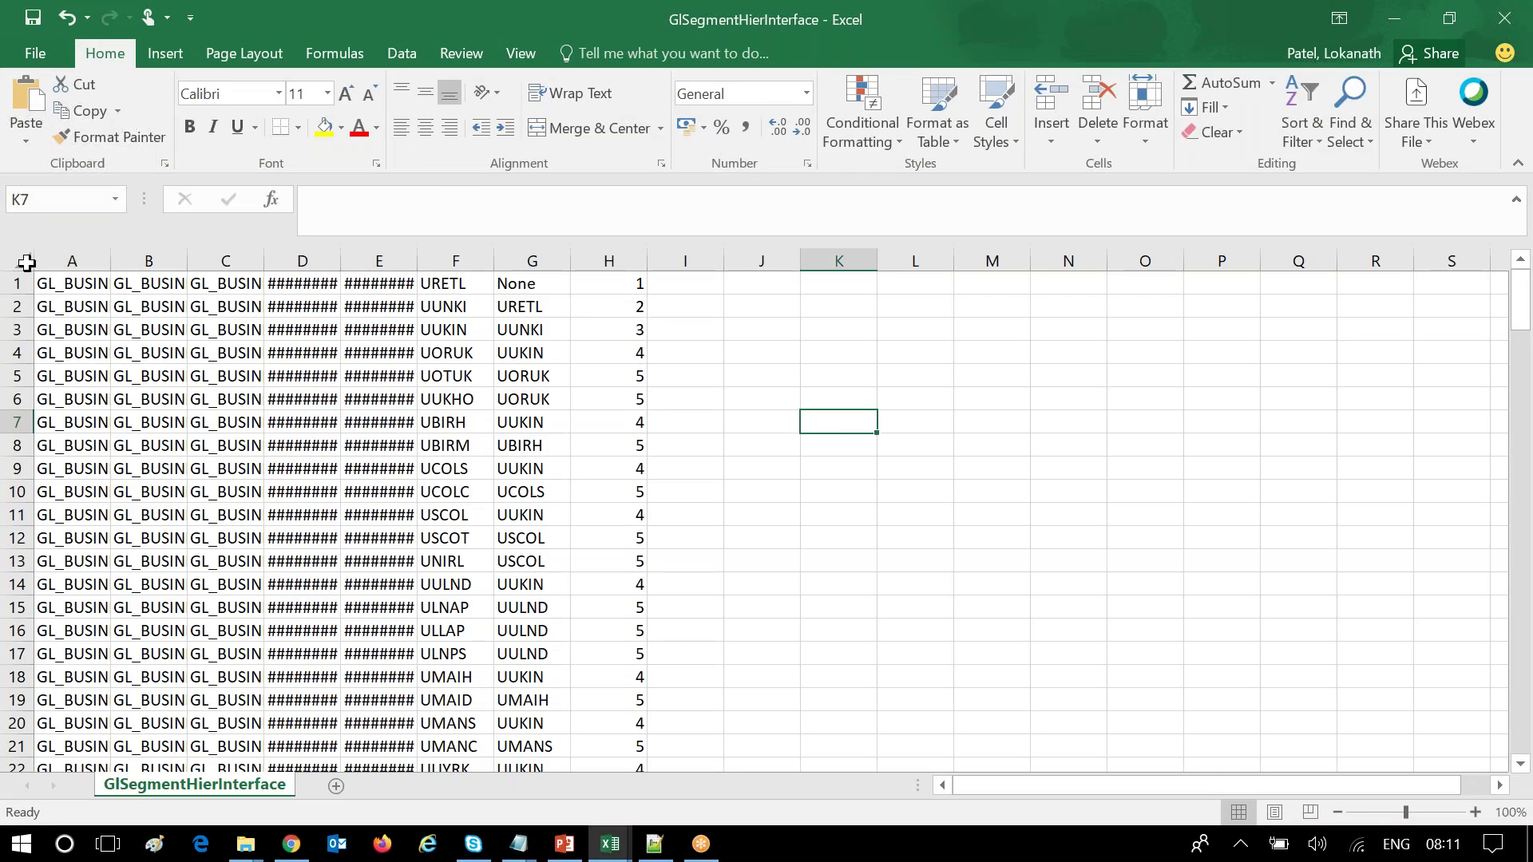
click(24, 262)
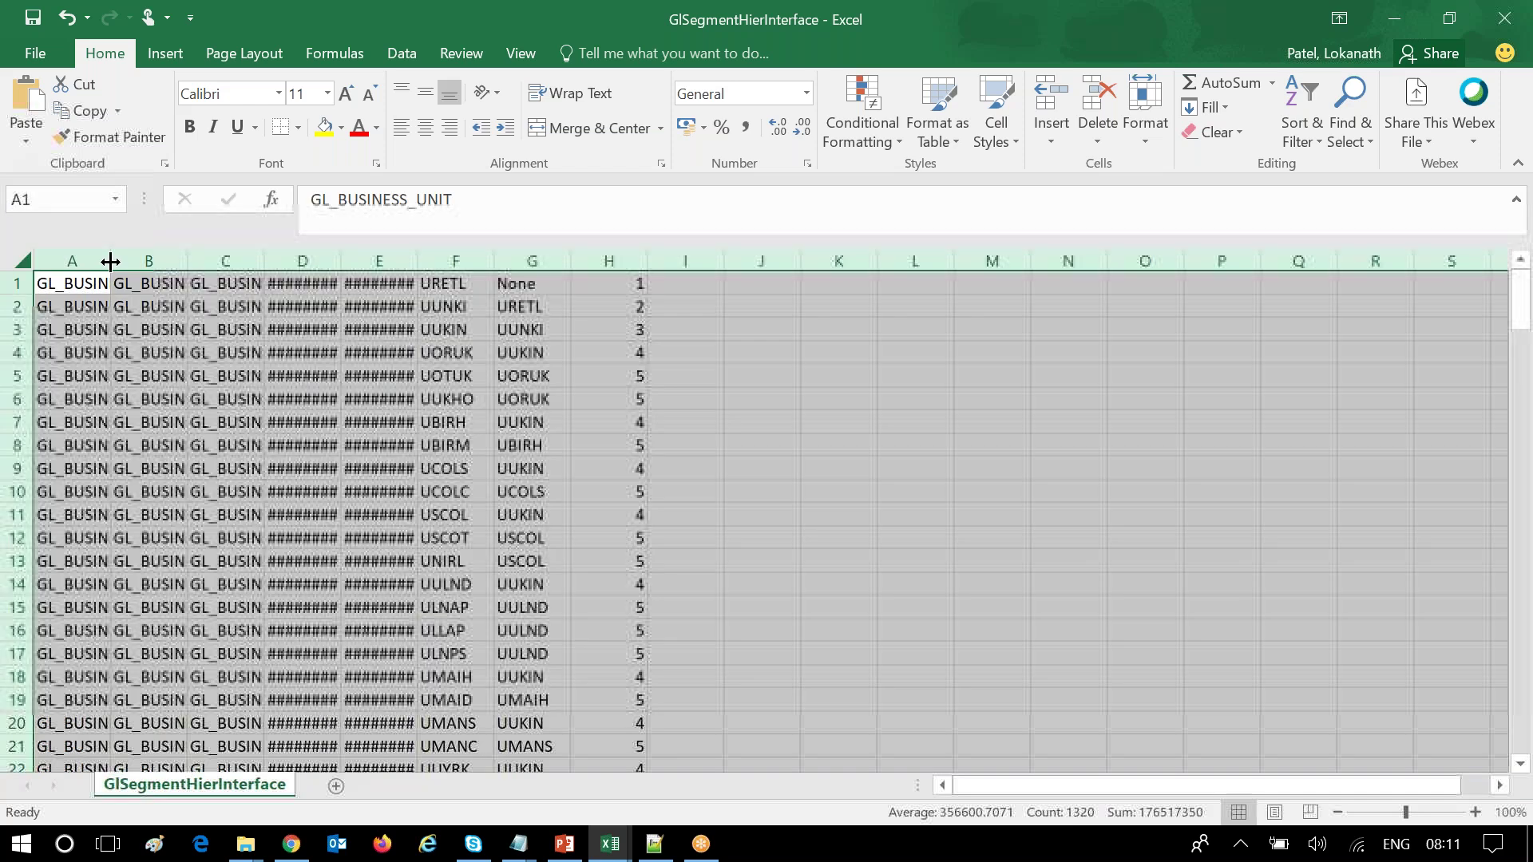
double_click(110, 261)
Check the hierarchy values: business units, dates, child UUKIN, parent UUNKI and depth numbers.
click(271, 352)
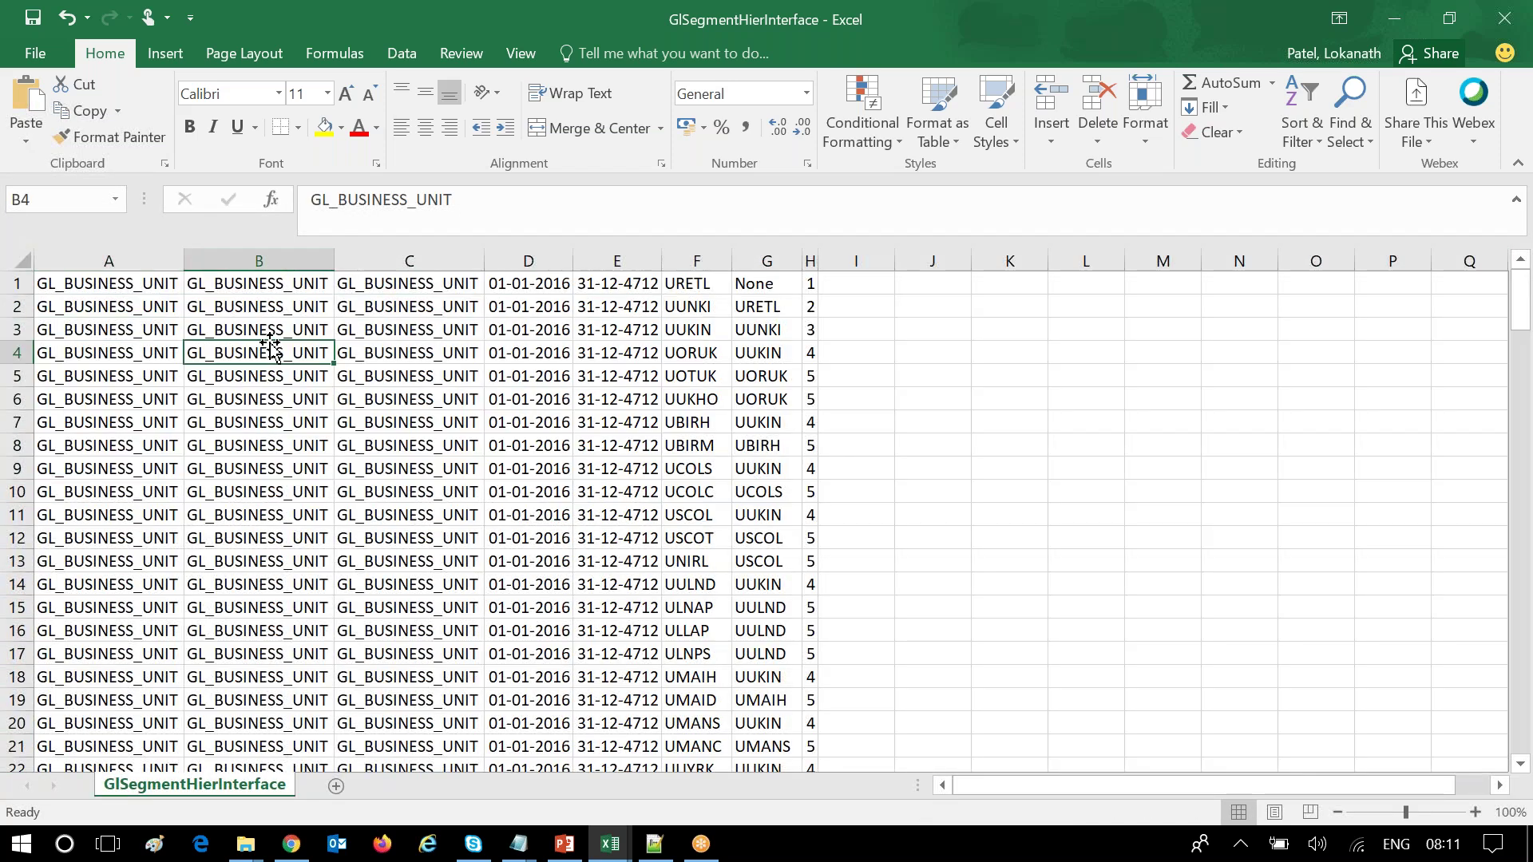
click(419, 327)
click(537, 329)
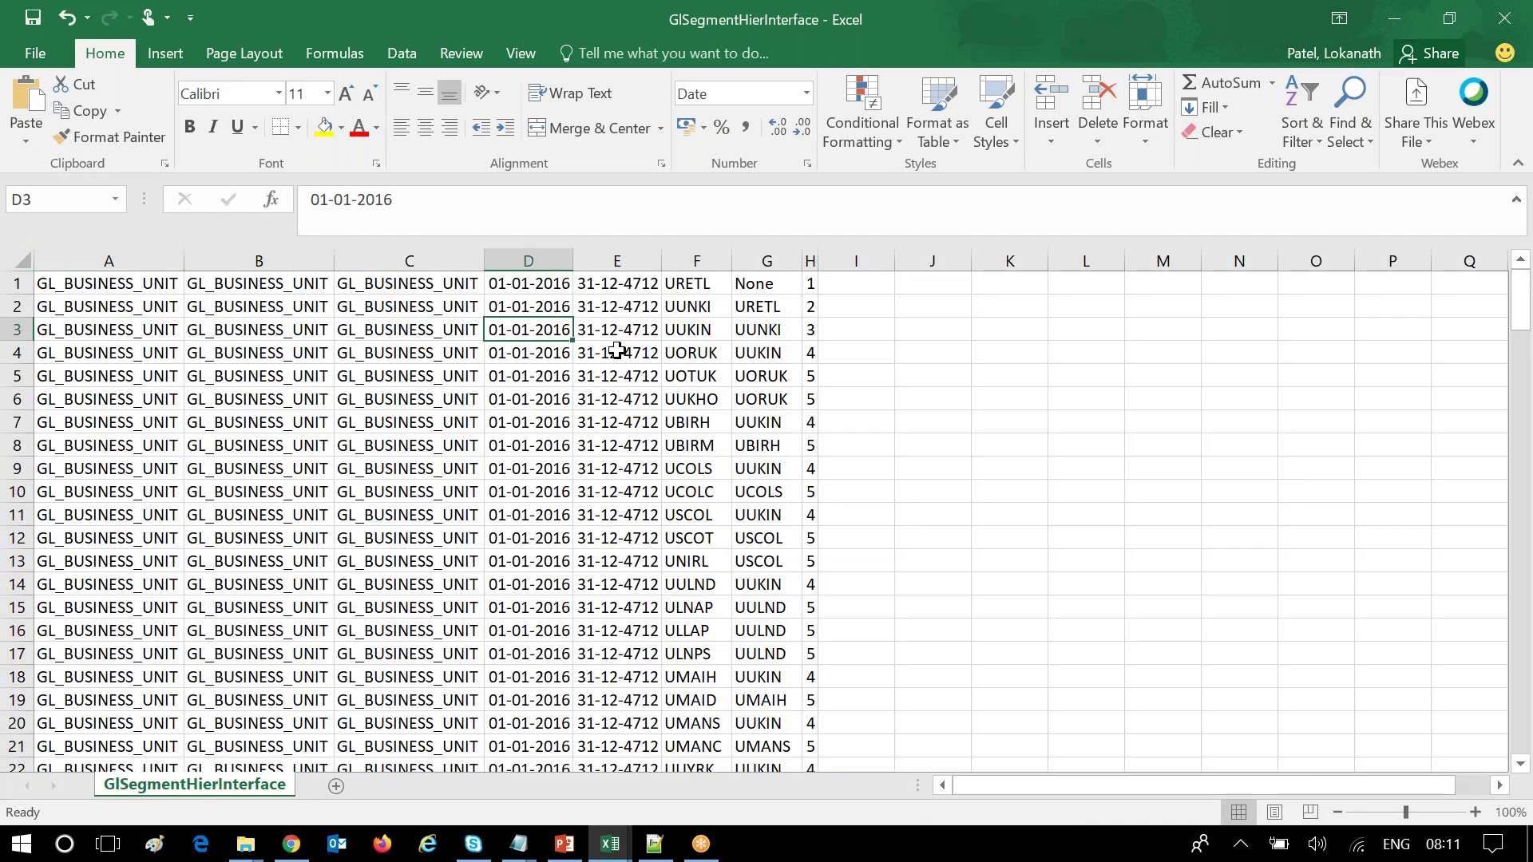
click(617, 351)
click(710, 322)
click(756, 326)
click(811, 305)
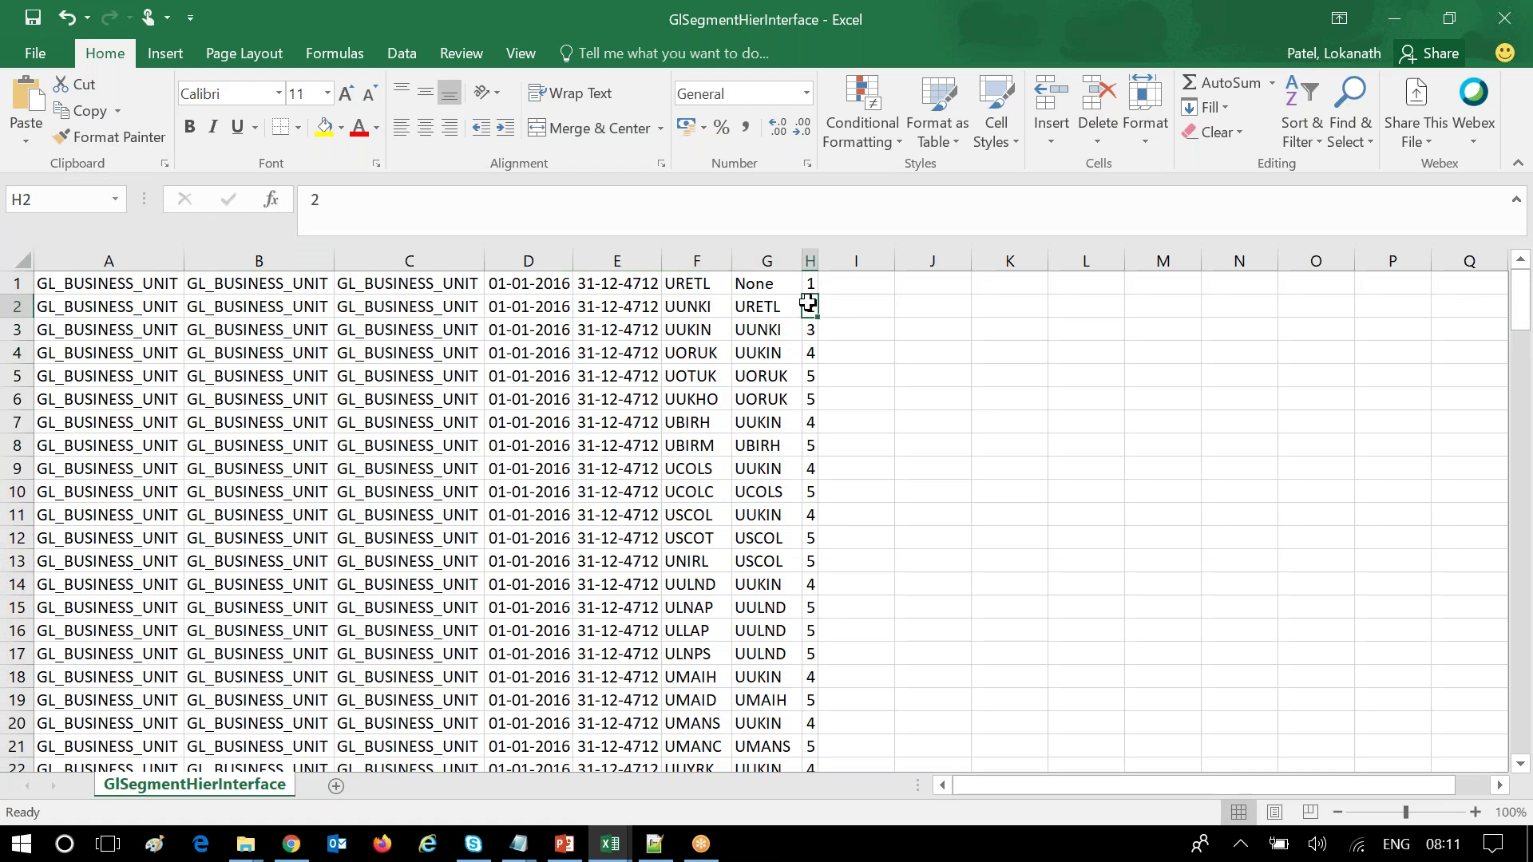
scroll(623, 521, down, 20)
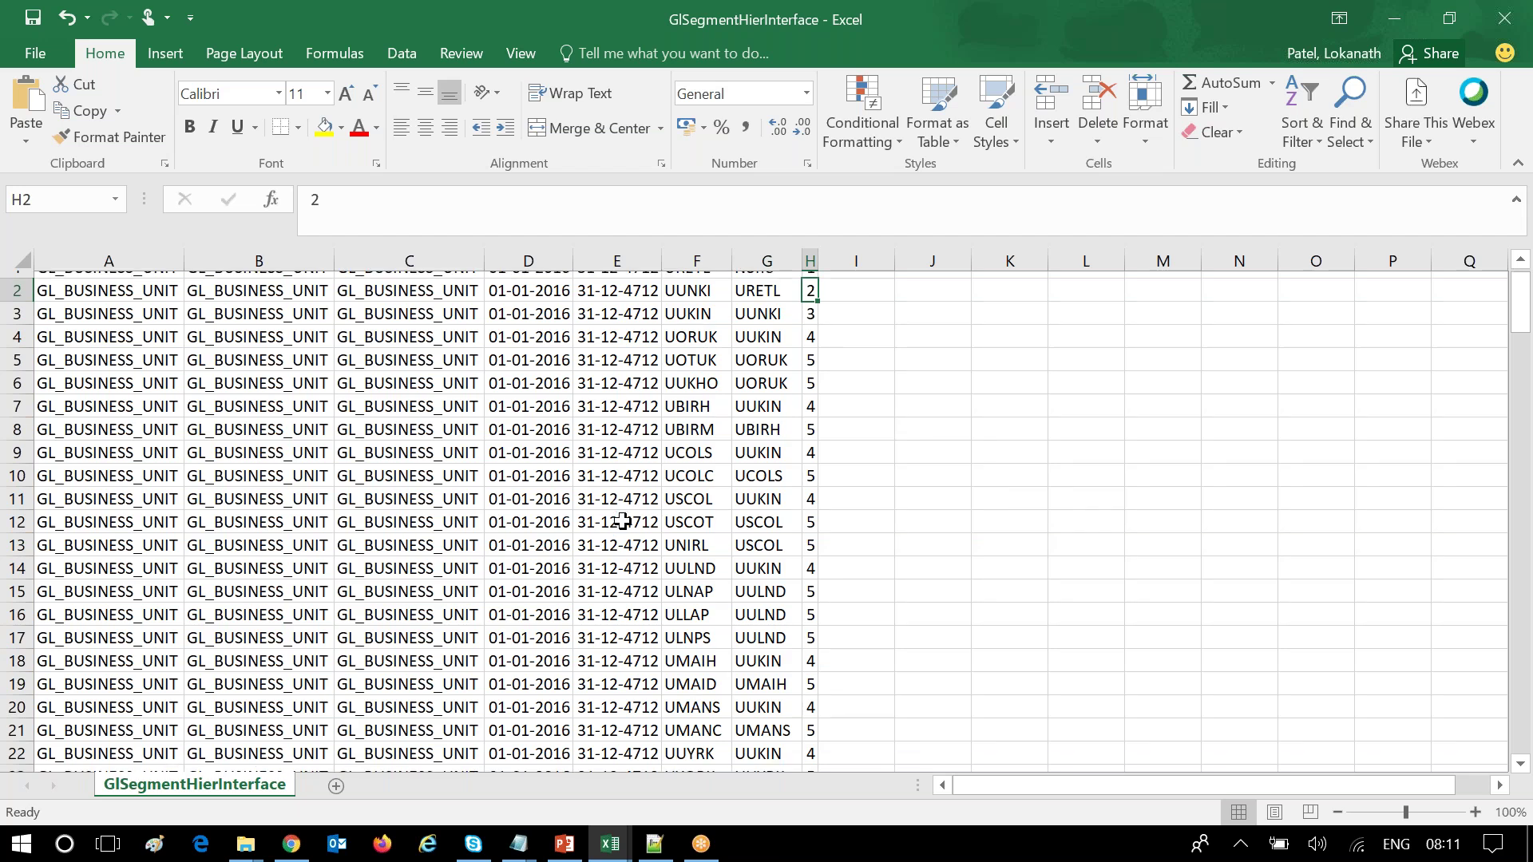
scroll(620, 521, down, 20)
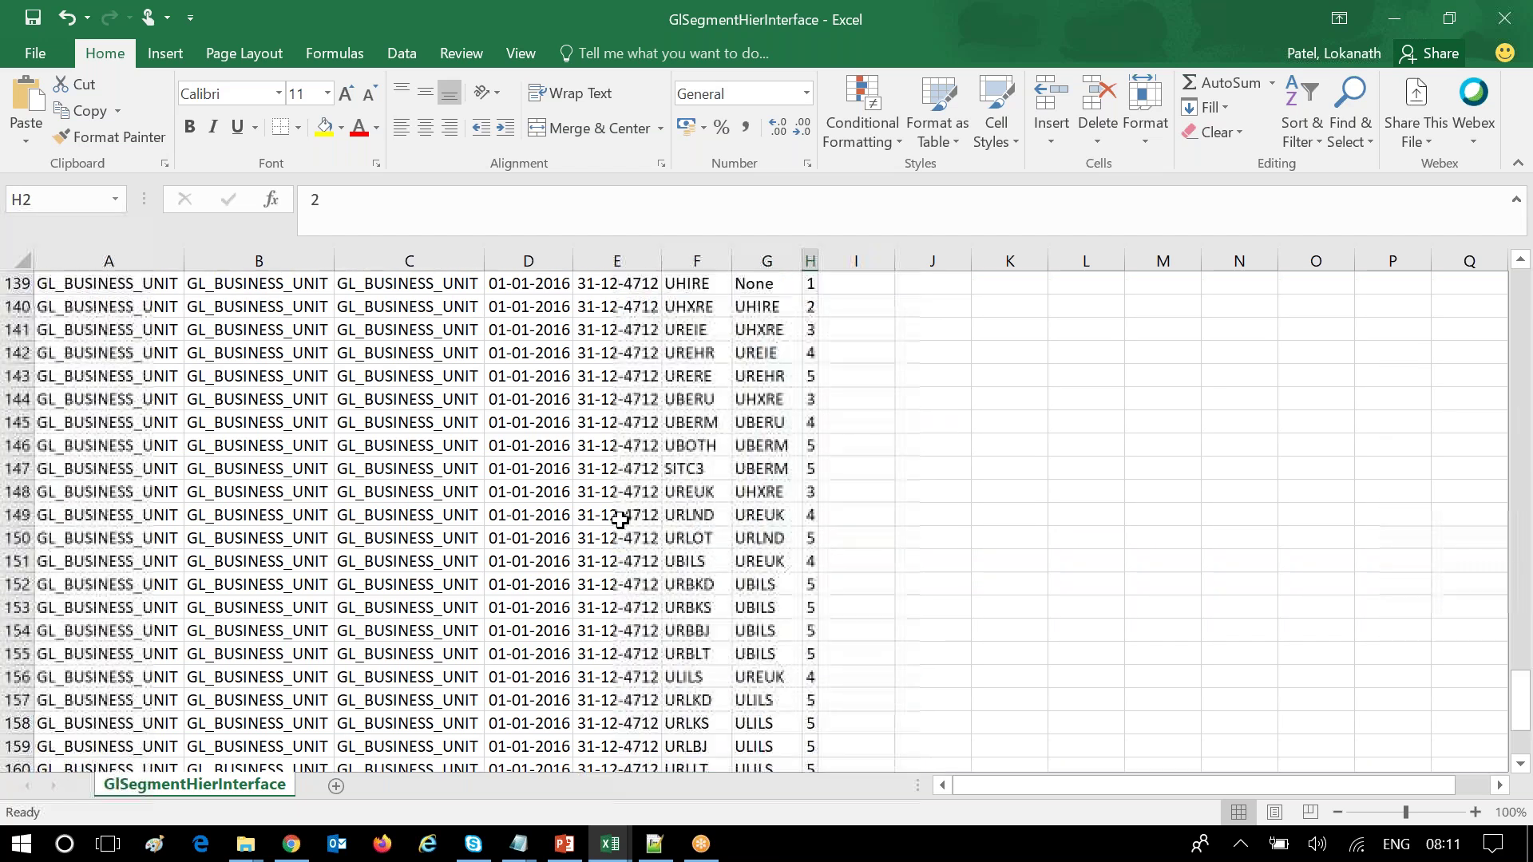
scroll(620, 517, up, 13)
scroll(620, 517, up, 20)
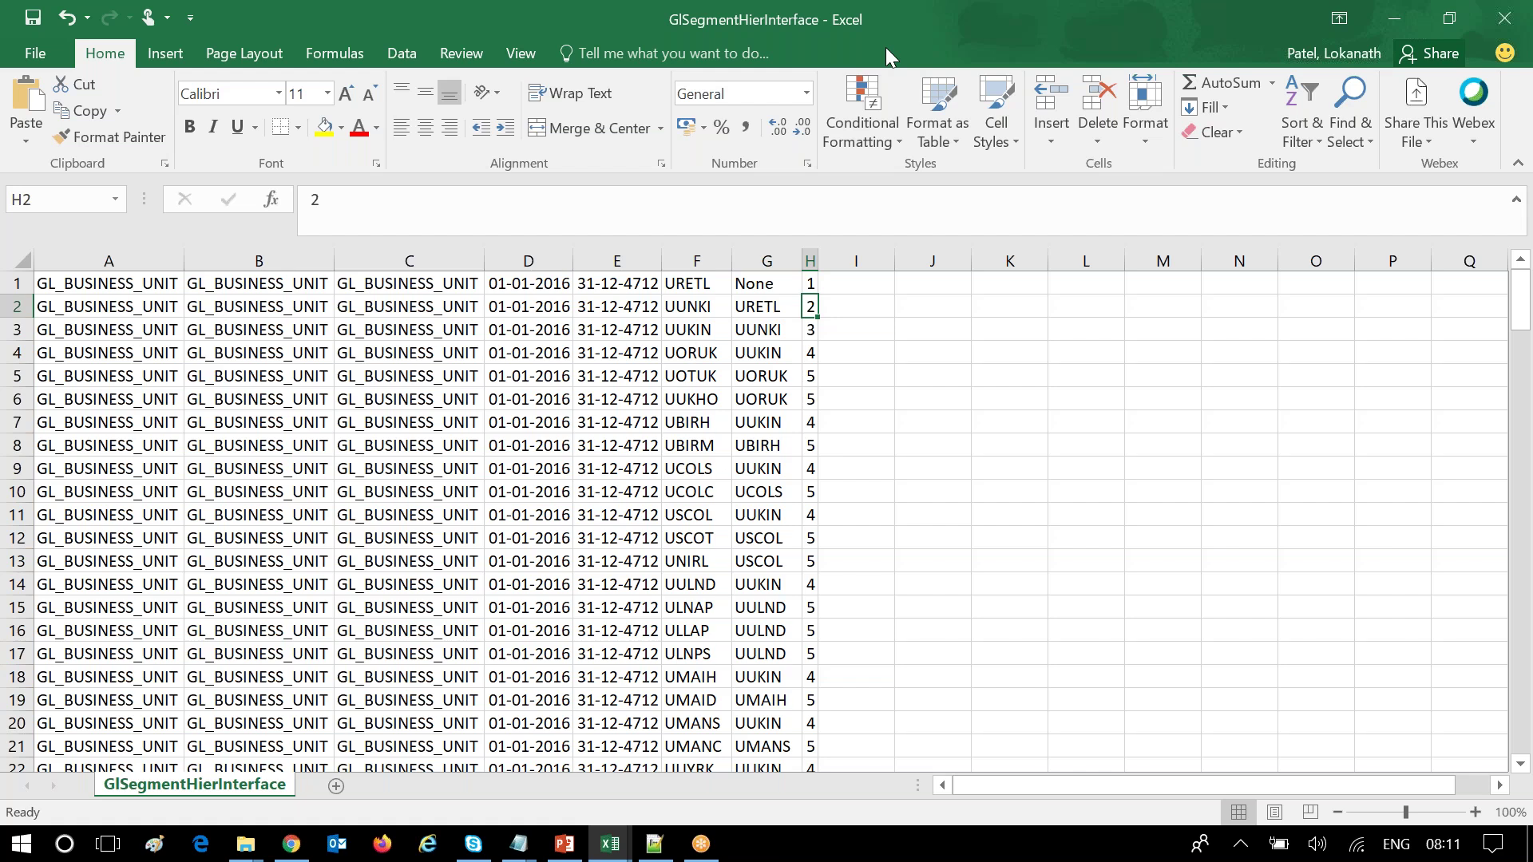
Close the GlSegmentHierInterface and GlSegmentValuesInterface workbooks without saving.
drag(885, 47, 592, 167)
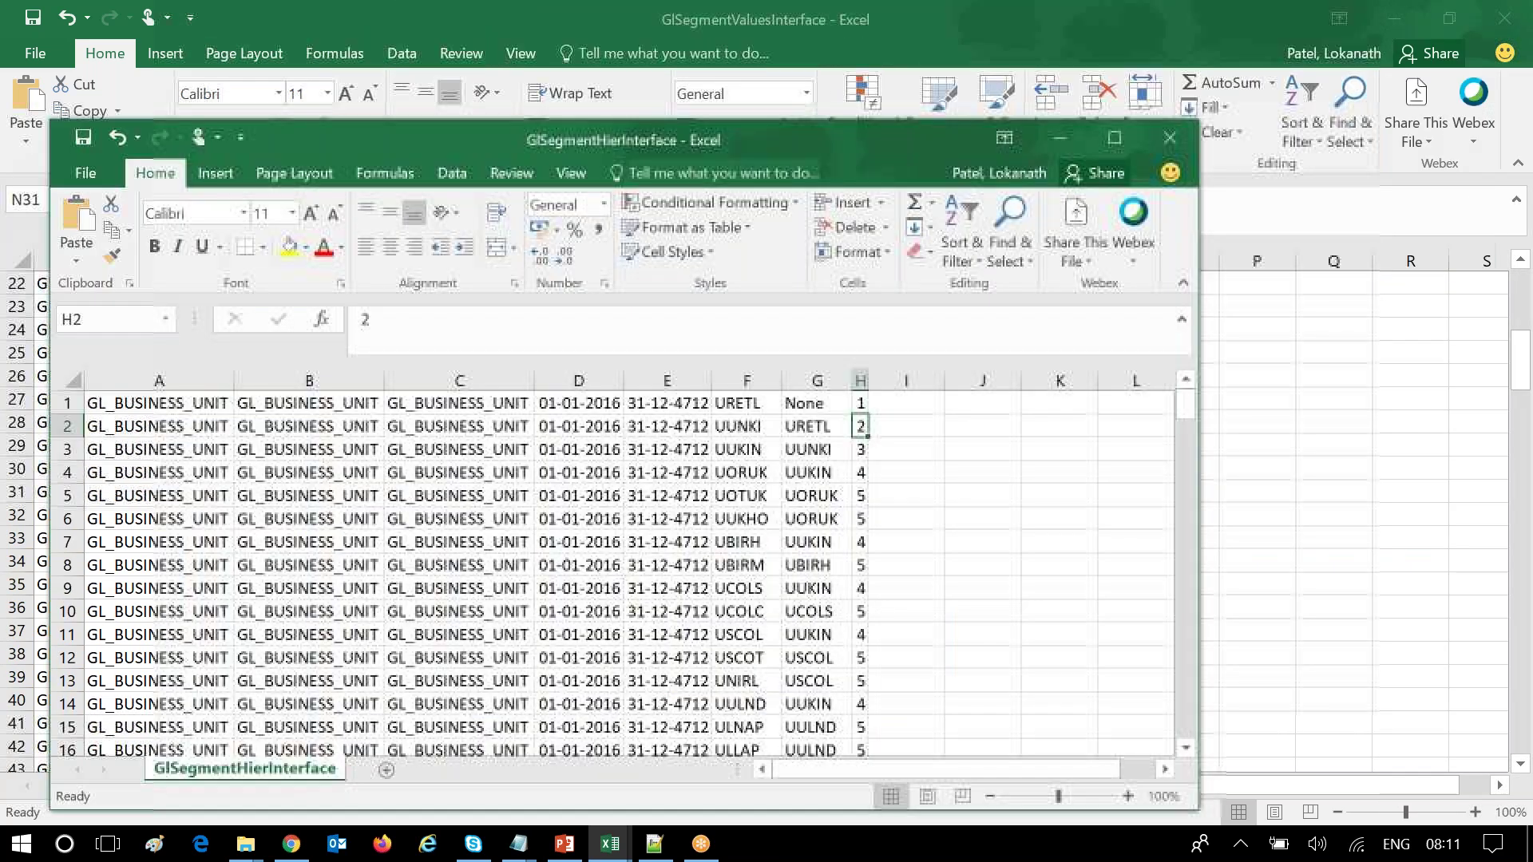
click(246, 844)
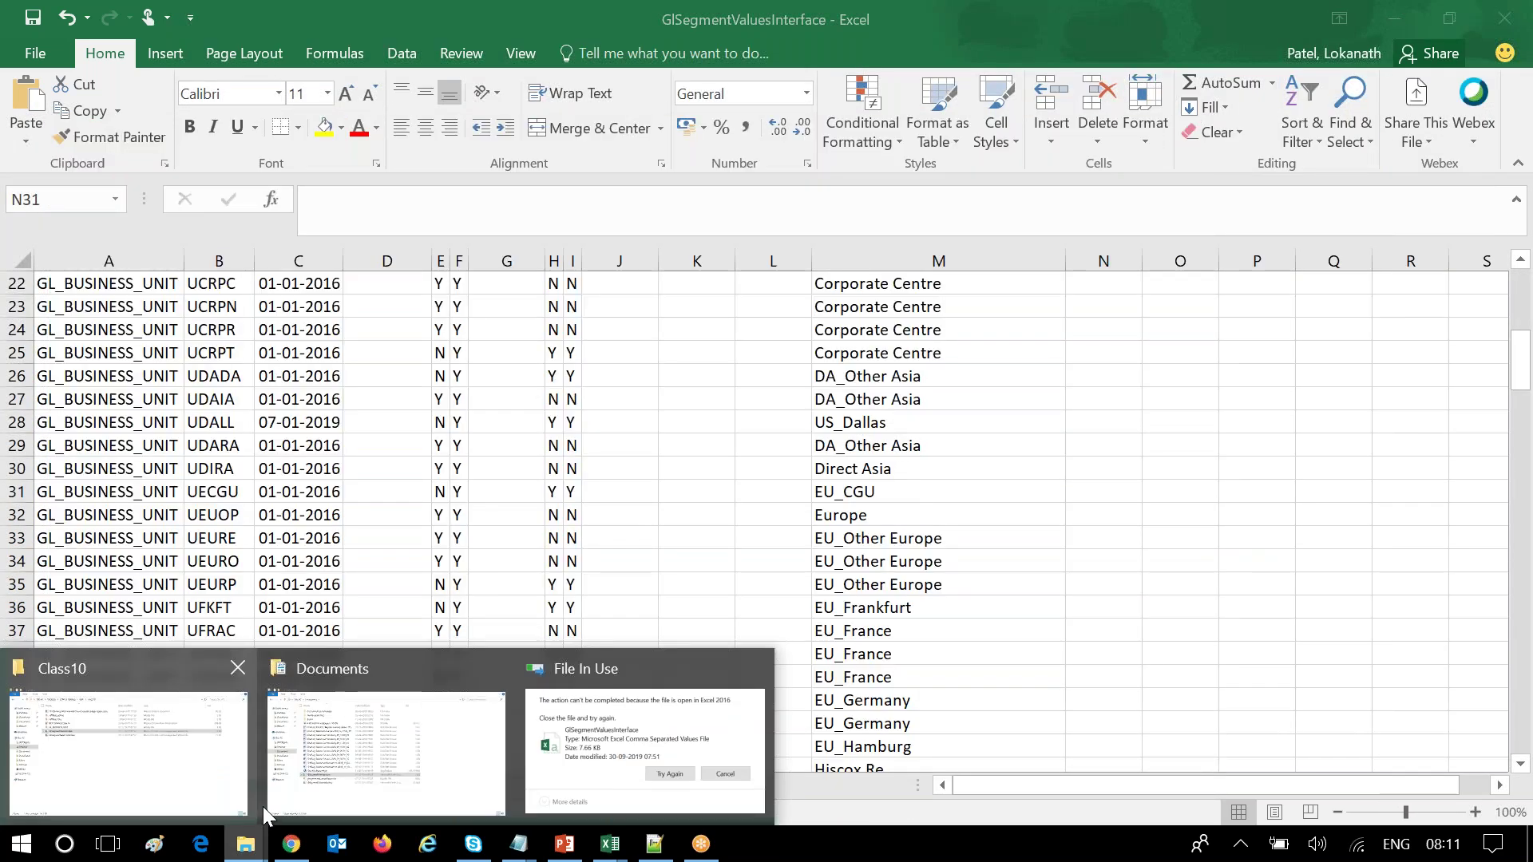
click(156, 771)
drag(310, 375, 311, 283)
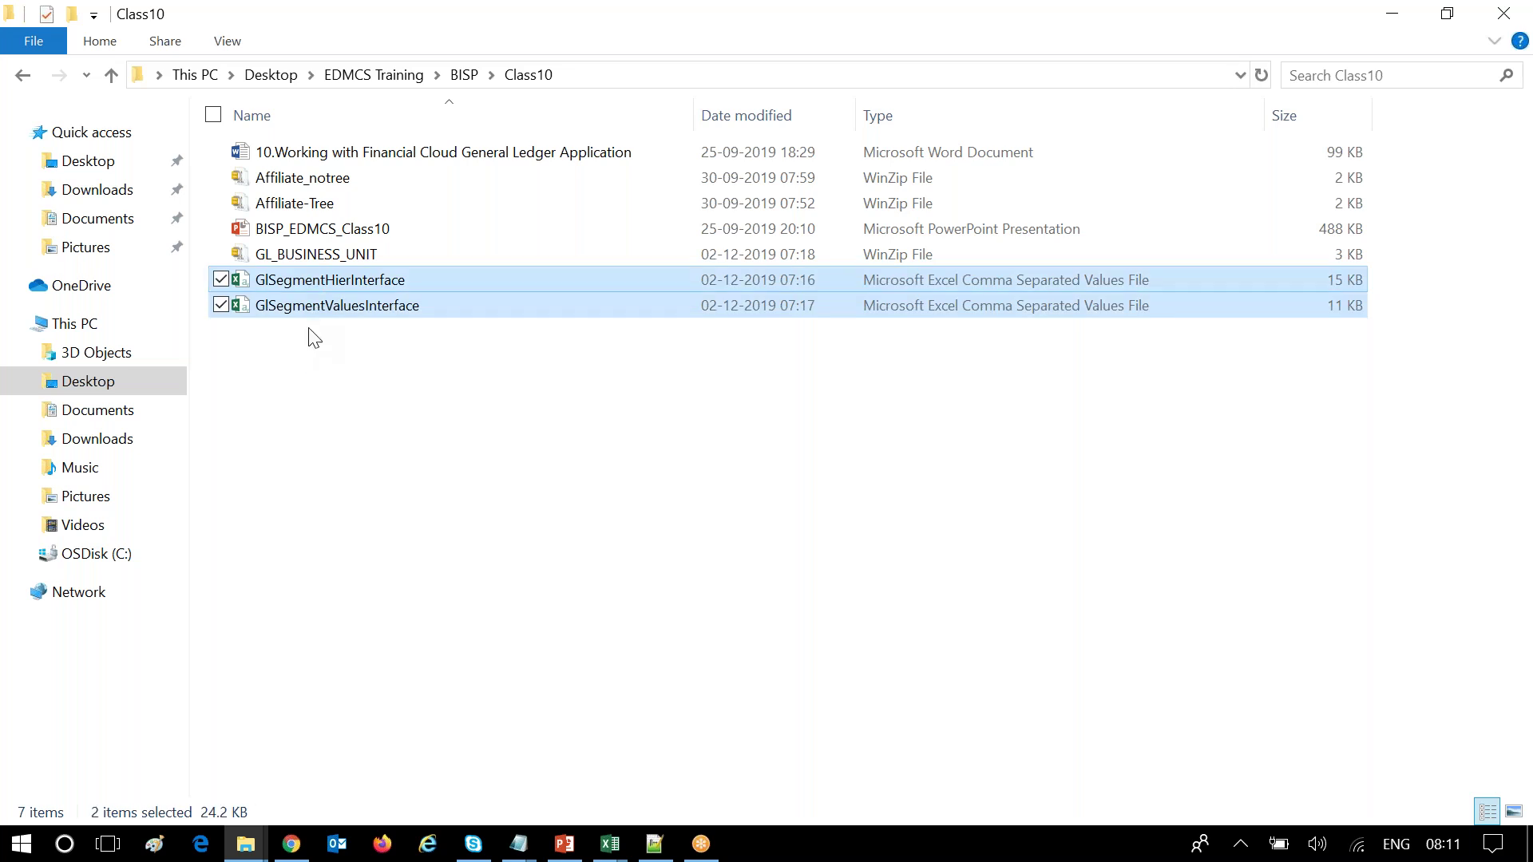
key(Return)
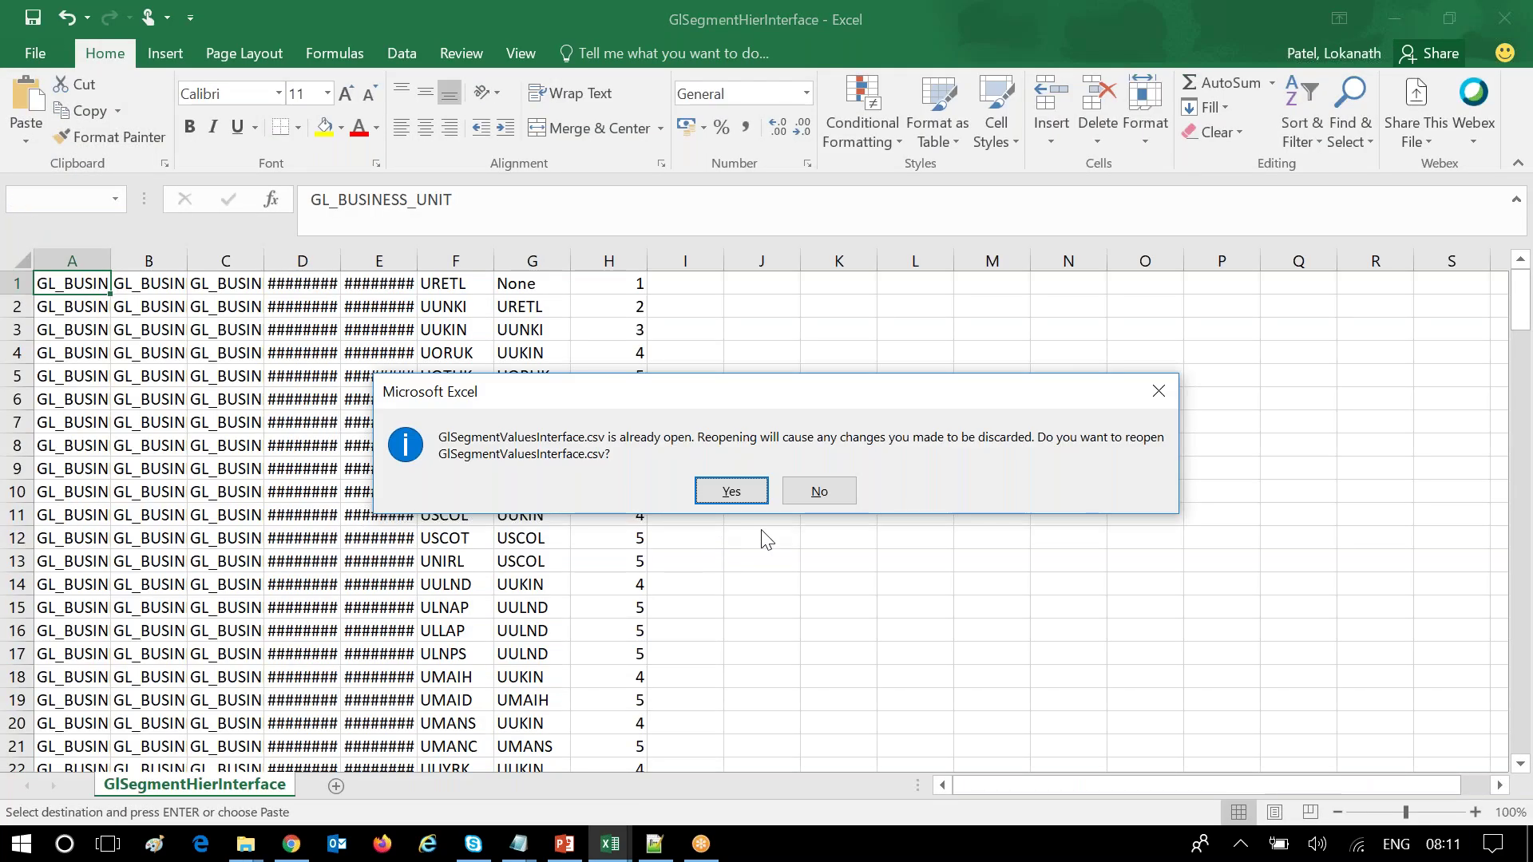
click(822, 489)
drag(898, 20, 750, 194)
click(1293, 194)
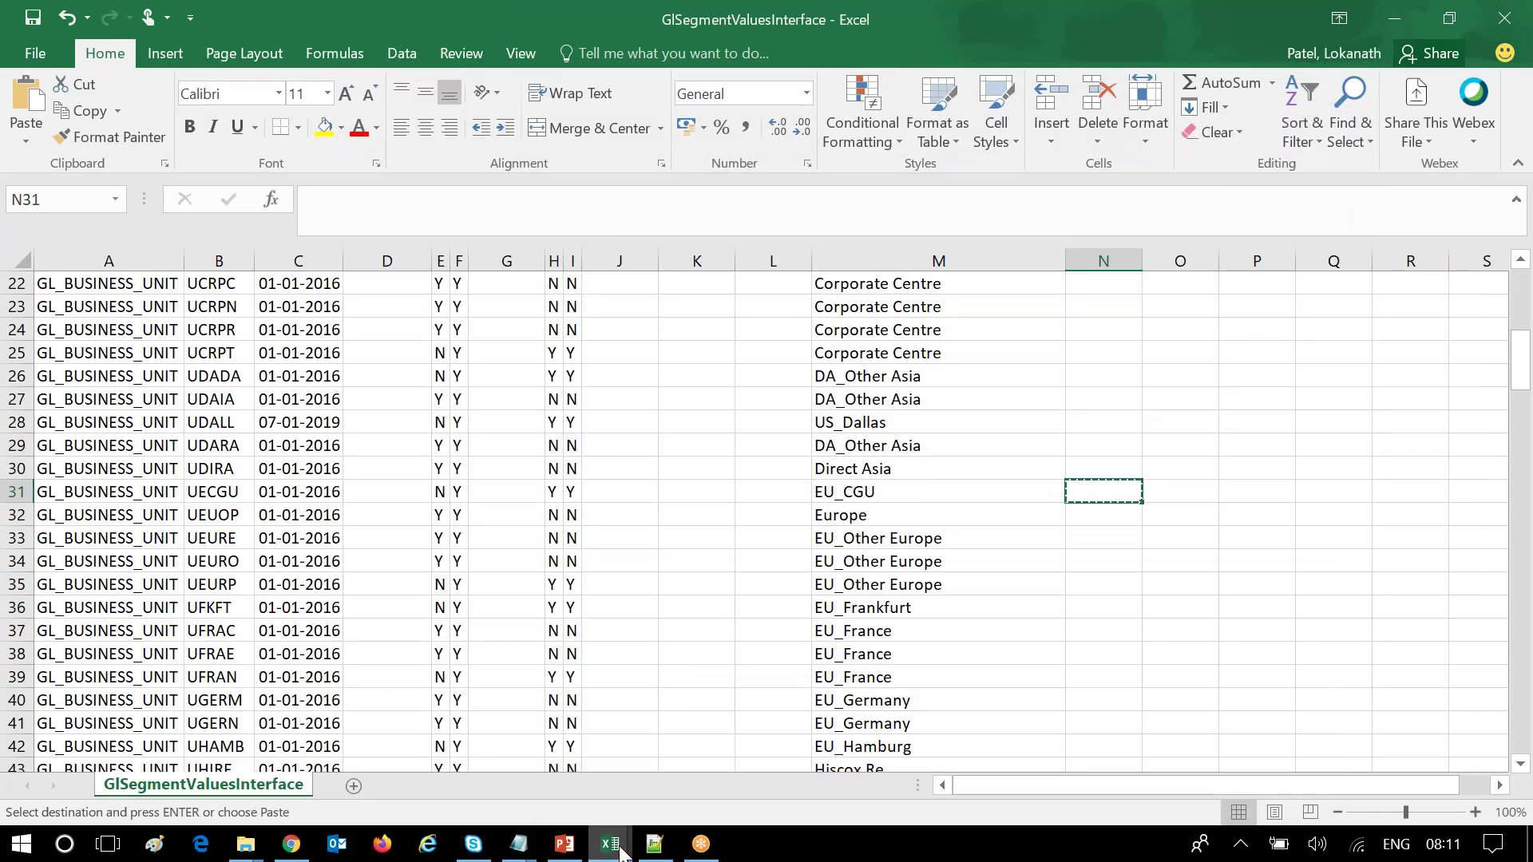
click(620, 847)
click(848, 669)
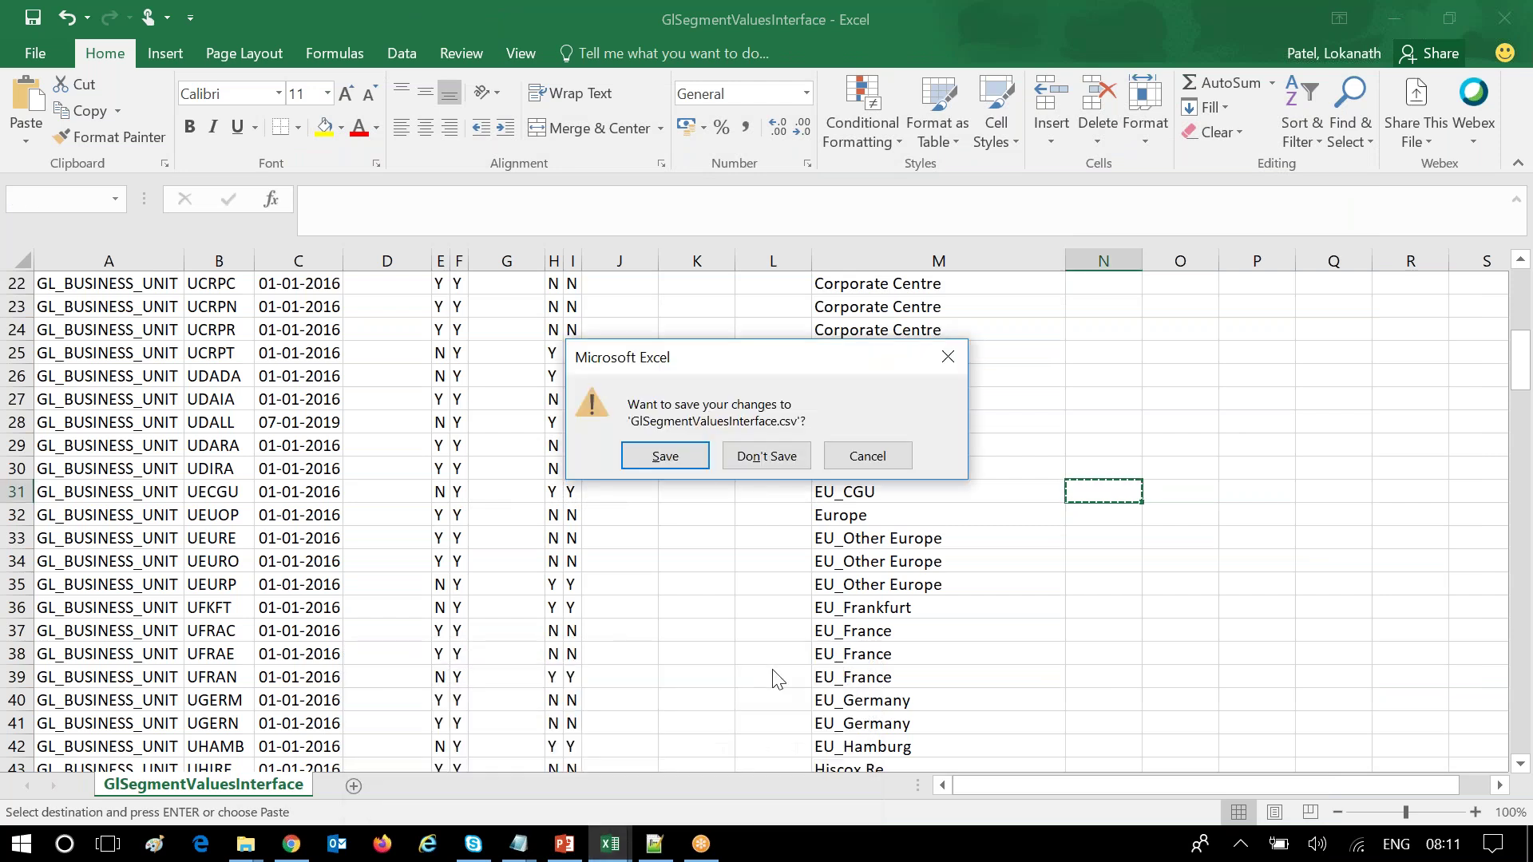
click(766, 456)
Permanently delete both GlSegment CSV files from Class10 with Shift+Delete.
mouse_move(235, 846)
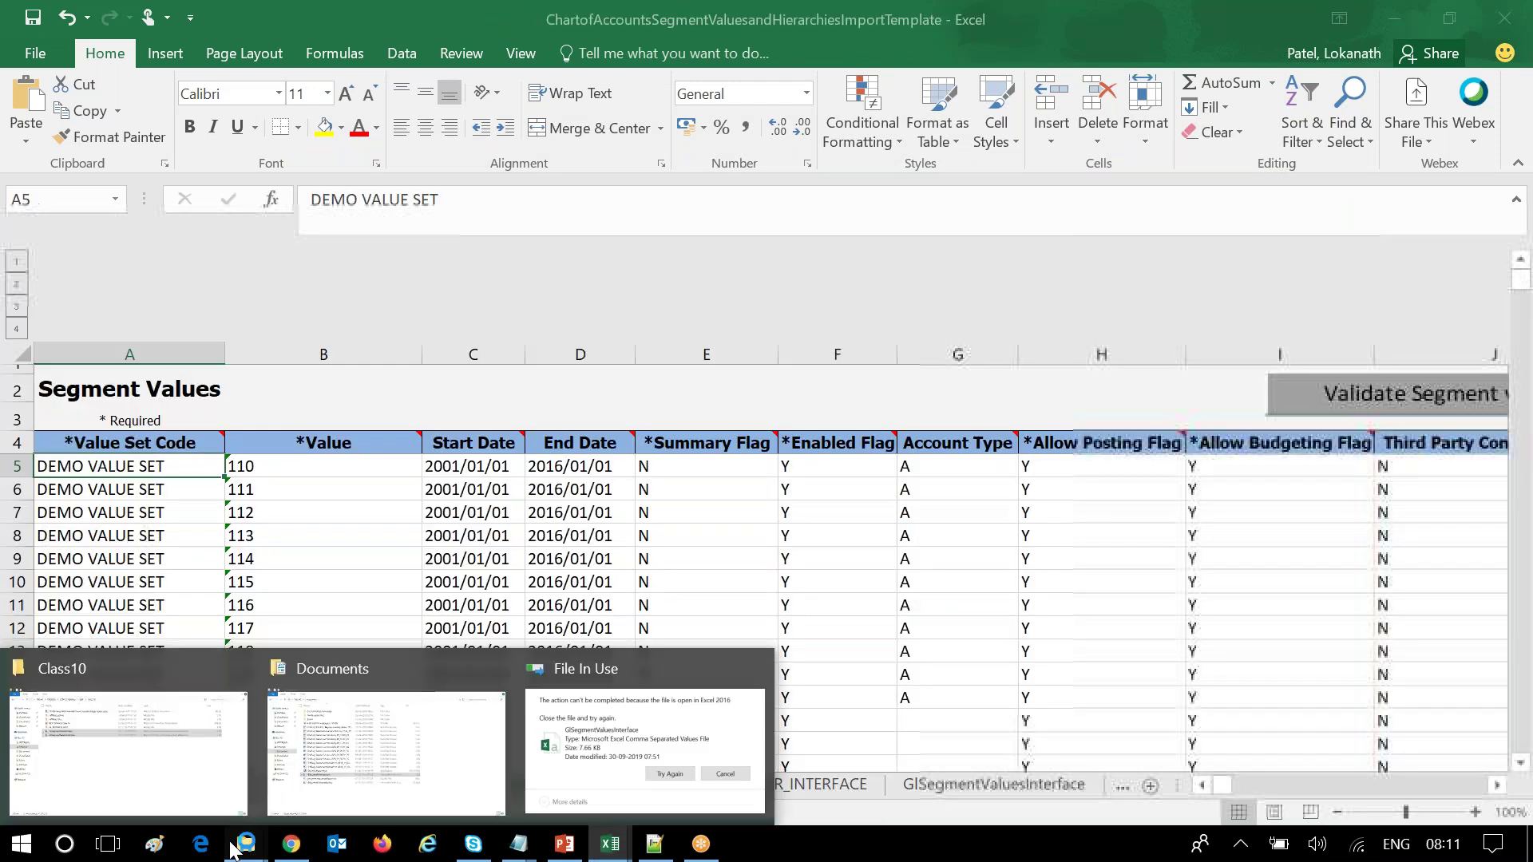
click(208, 759)
drag(343, 355, 348, 276)
key(shift+Delete)
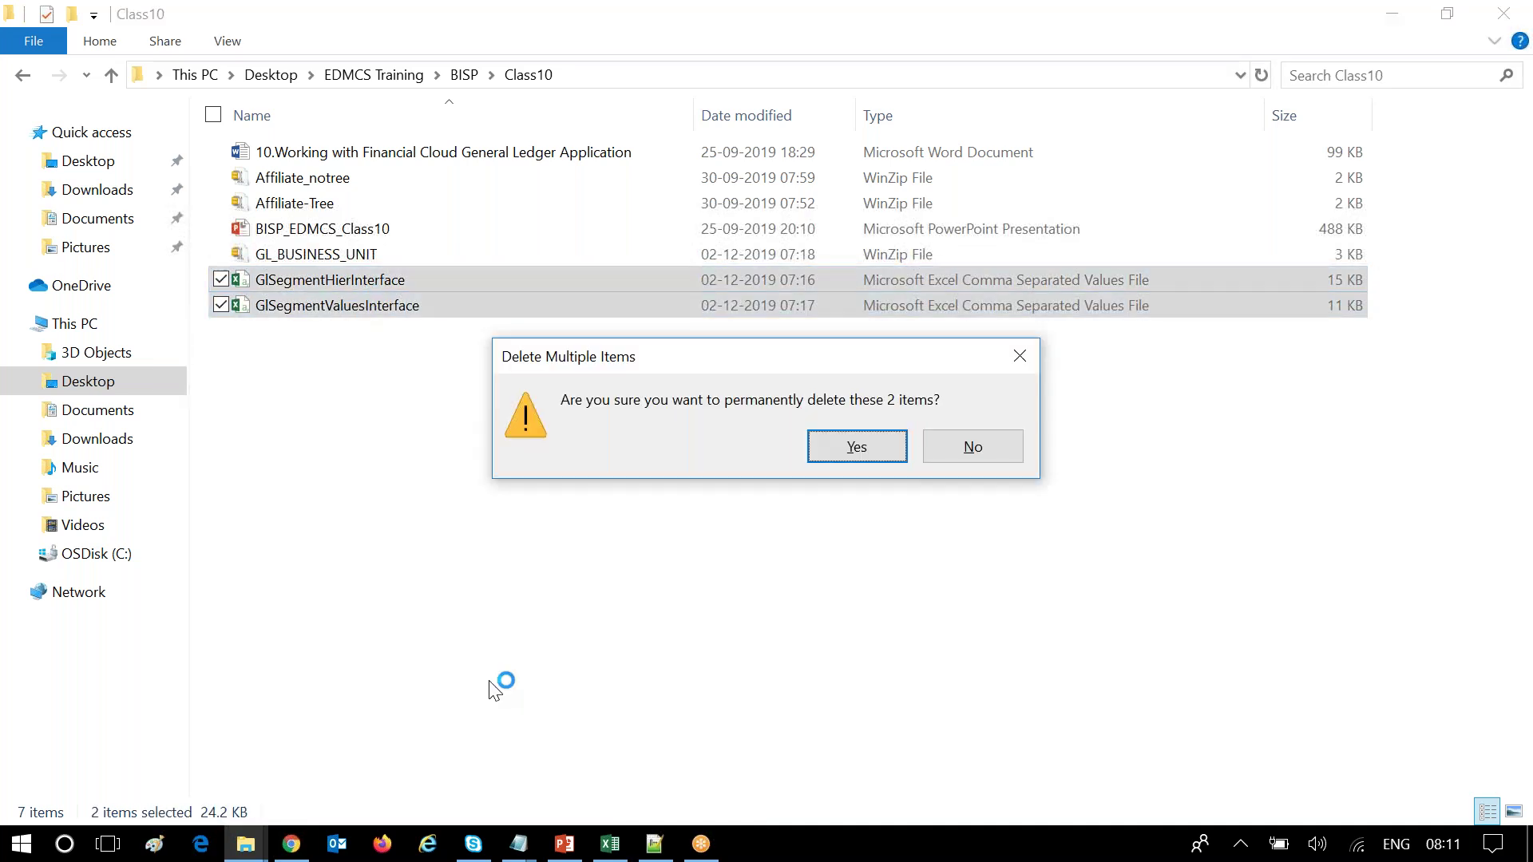
key(Return)
click(324, 178)
Unzip Affiliate_notree here with WinZip and edit the new GlSegmentValuesInterface CSV in Notepad++.
right_click(327, 180)
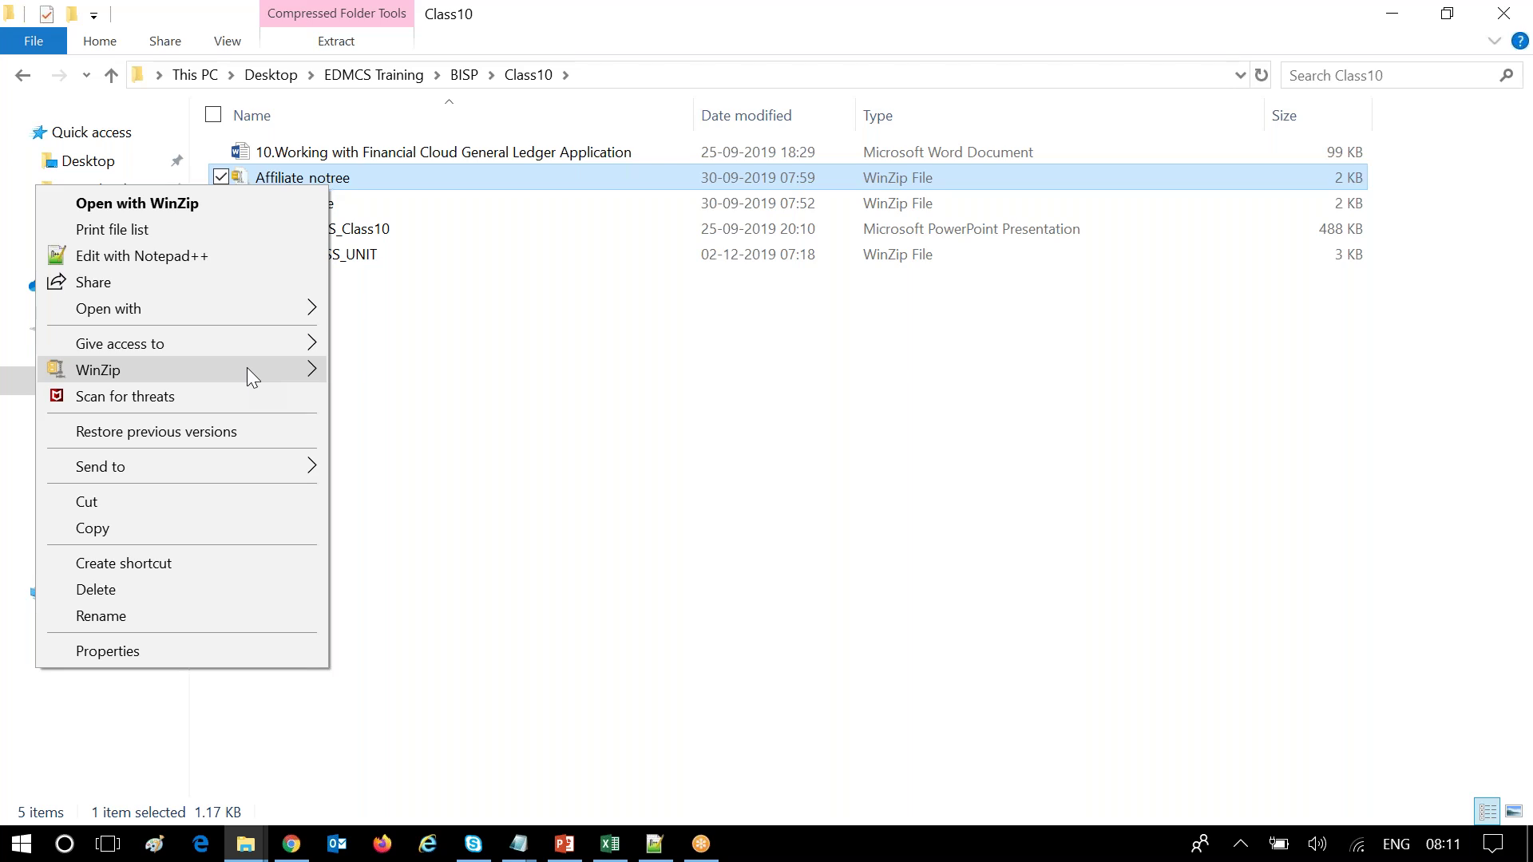
mouse_move(250, 370)
click(393, 402)
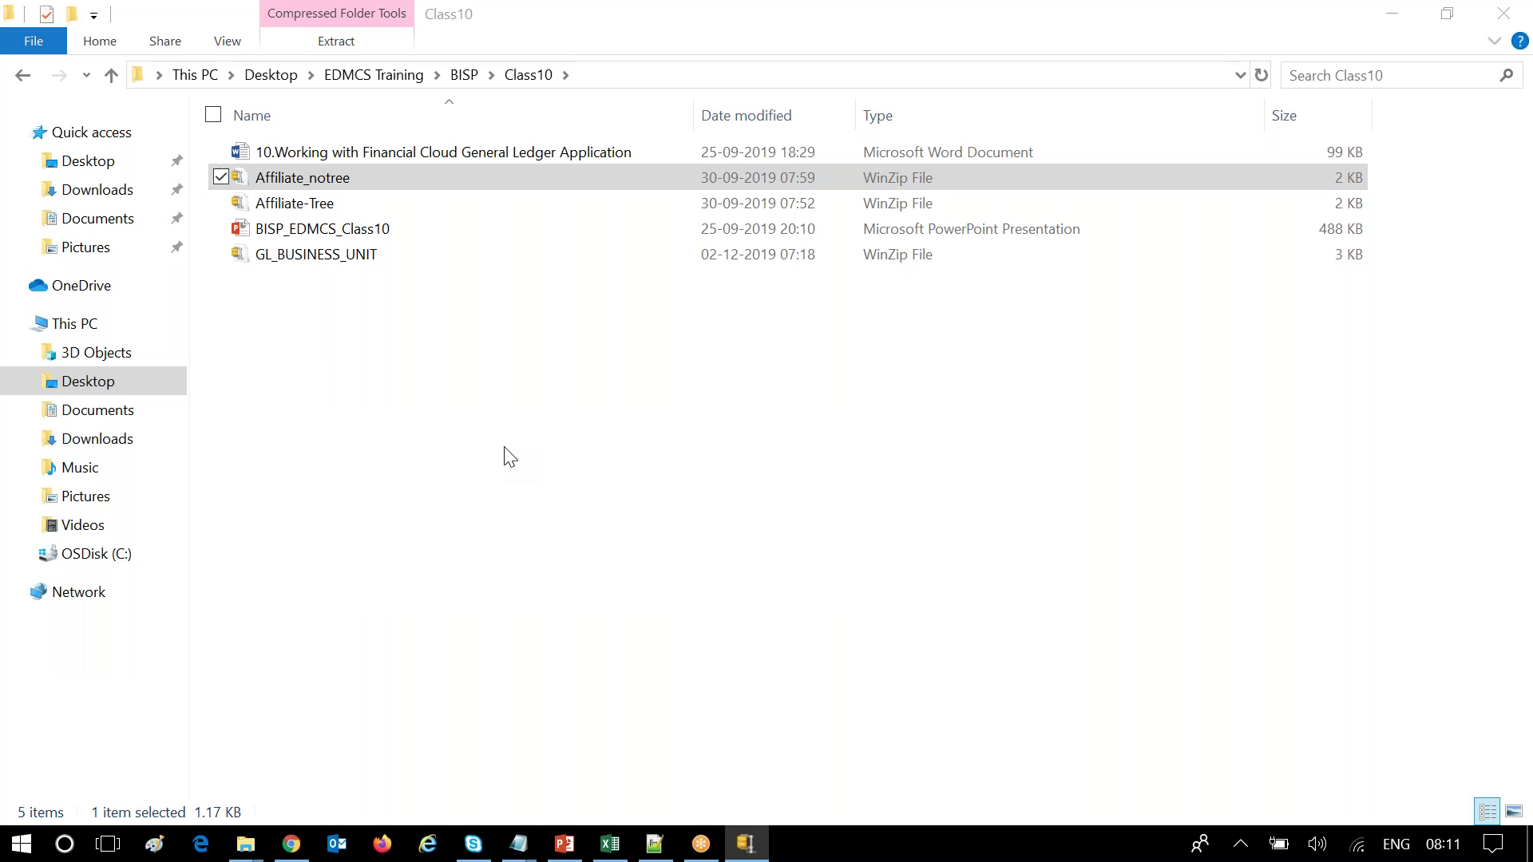
click(534, 475)
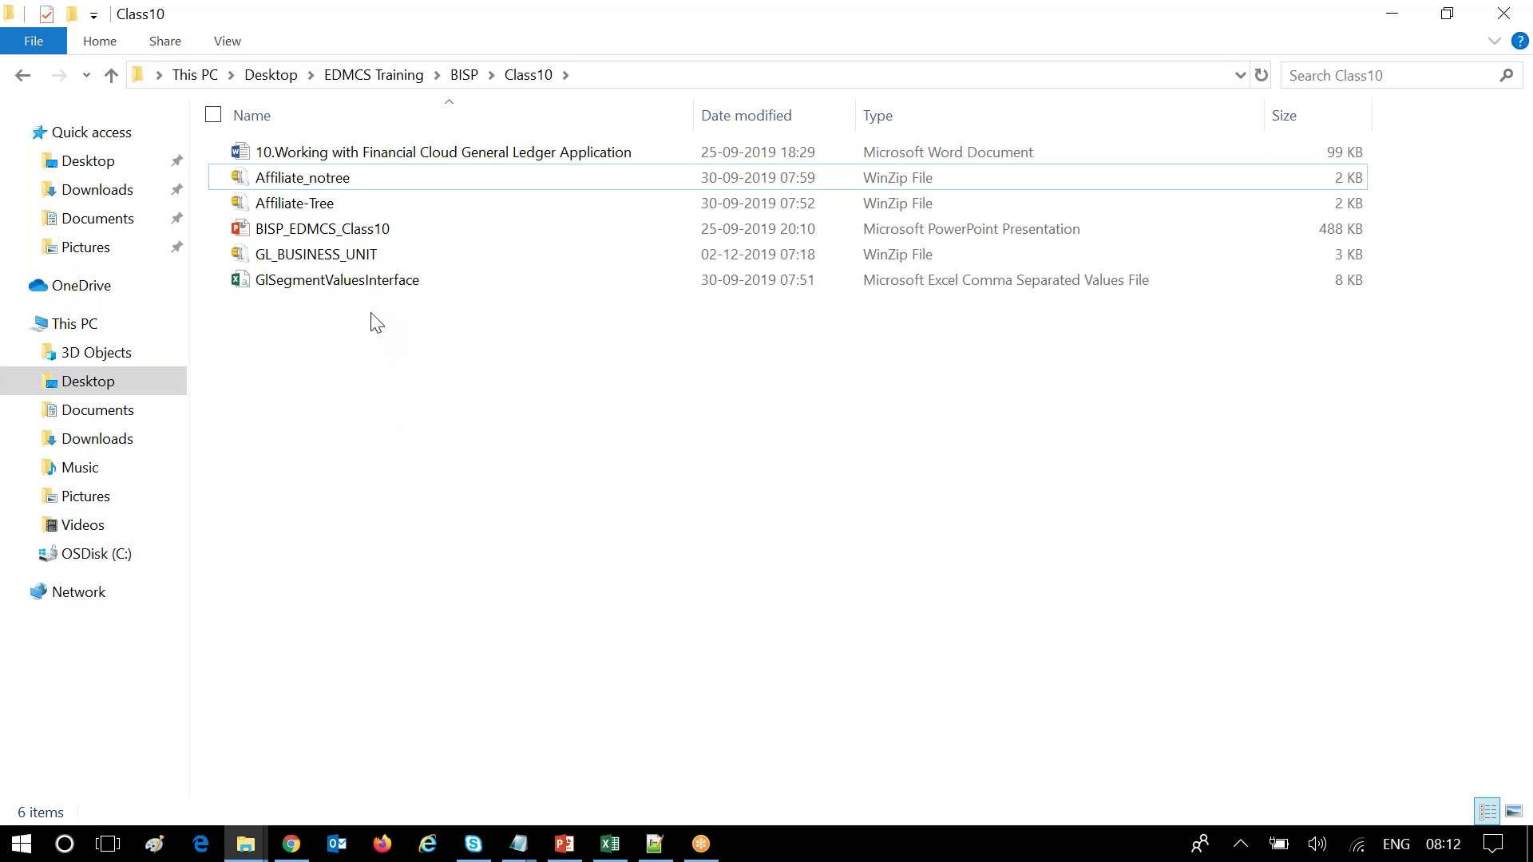
right_click(364, 283)
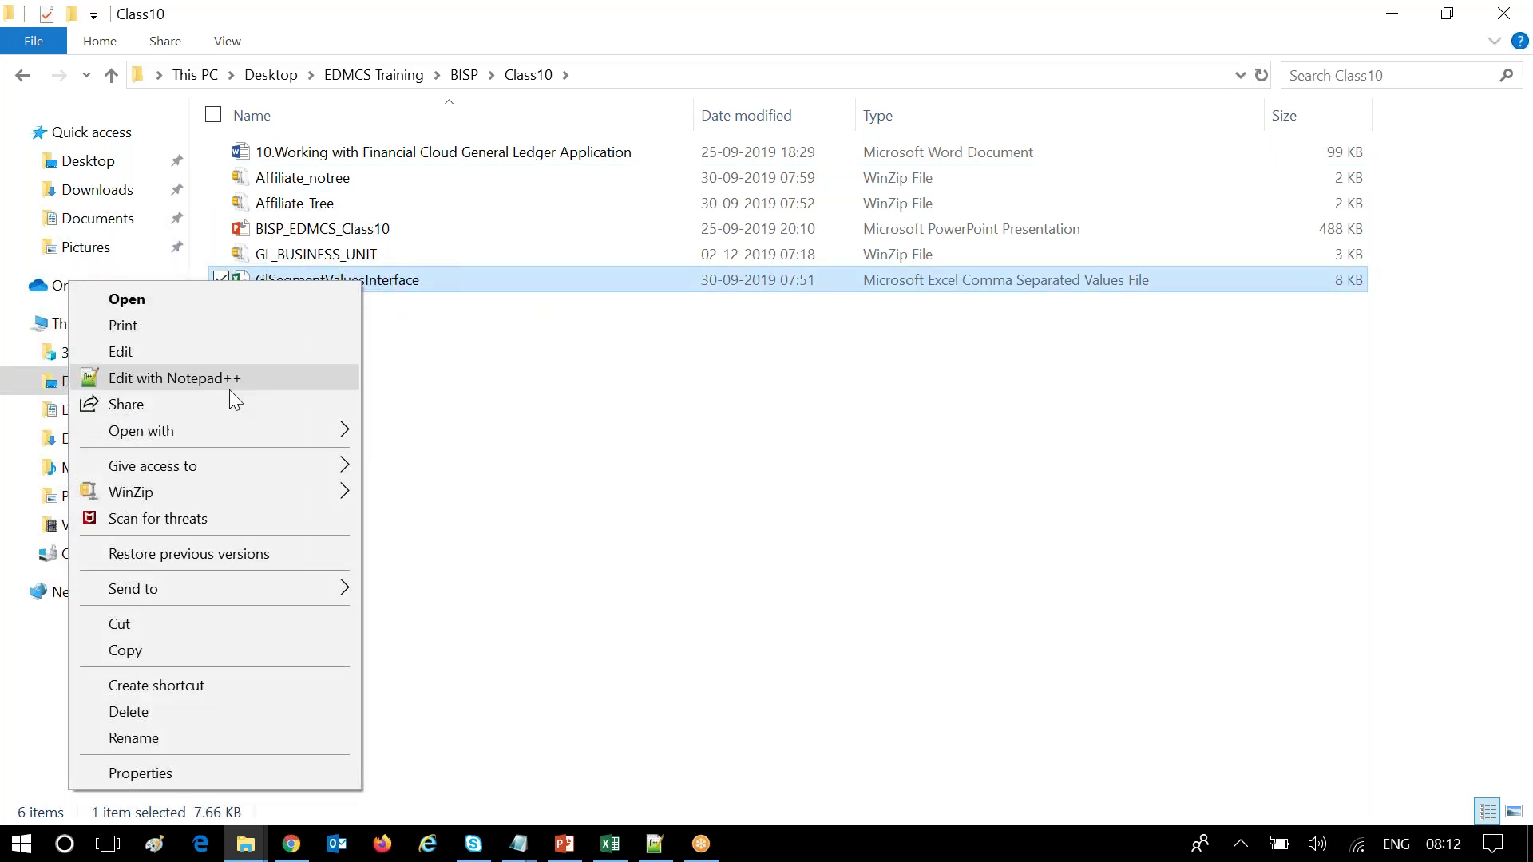
click(231, 379)
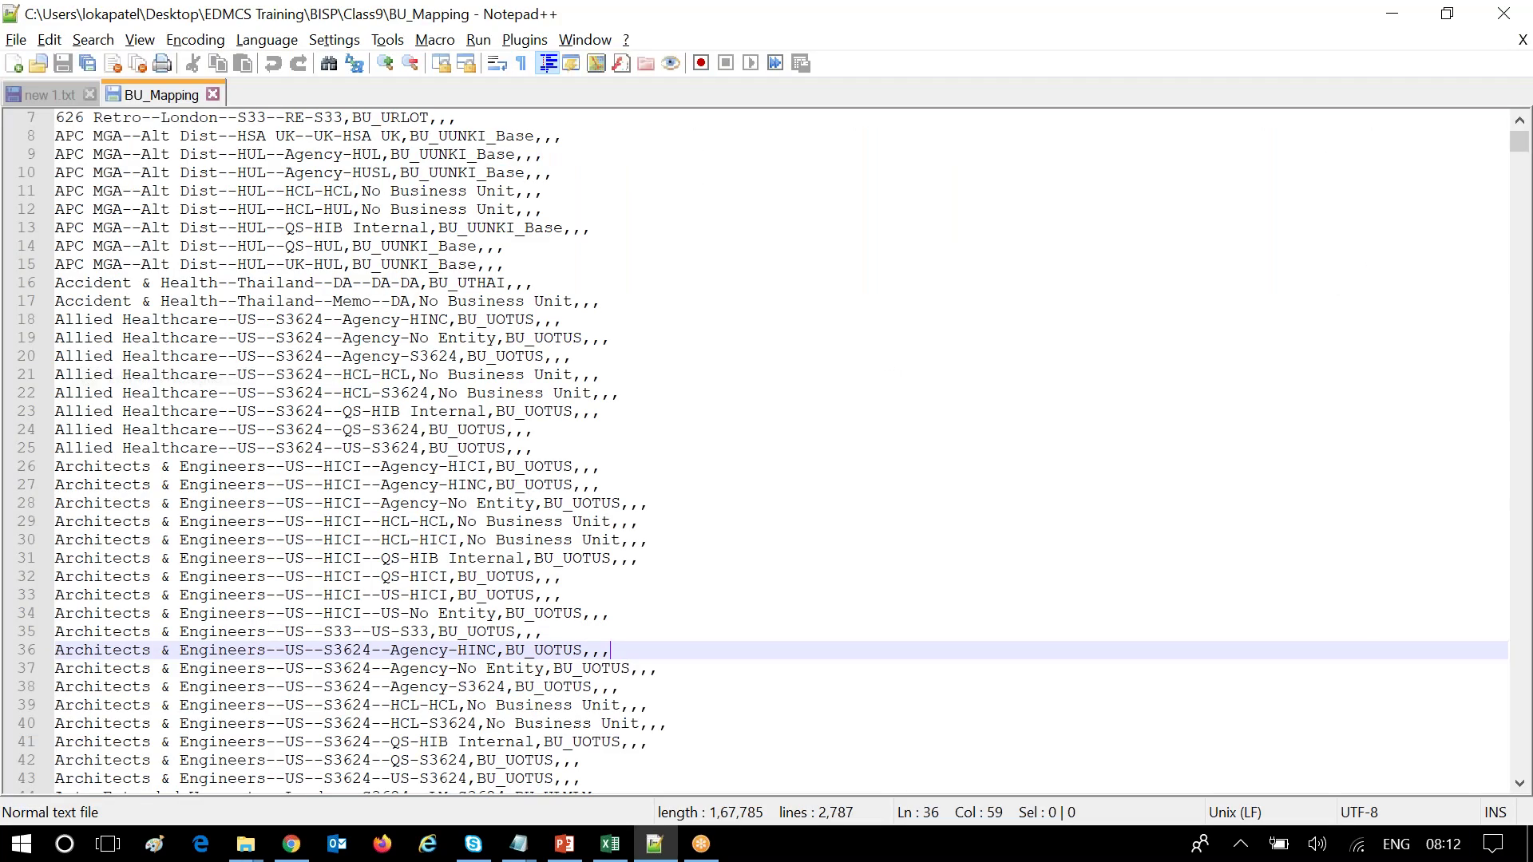
Scroll through the 83 GL_AFFILIATE lines, close the CSV, and switch back to EDMCS.
scroll(460, 557, down, 5)
scroll(479, 559, up, 5)
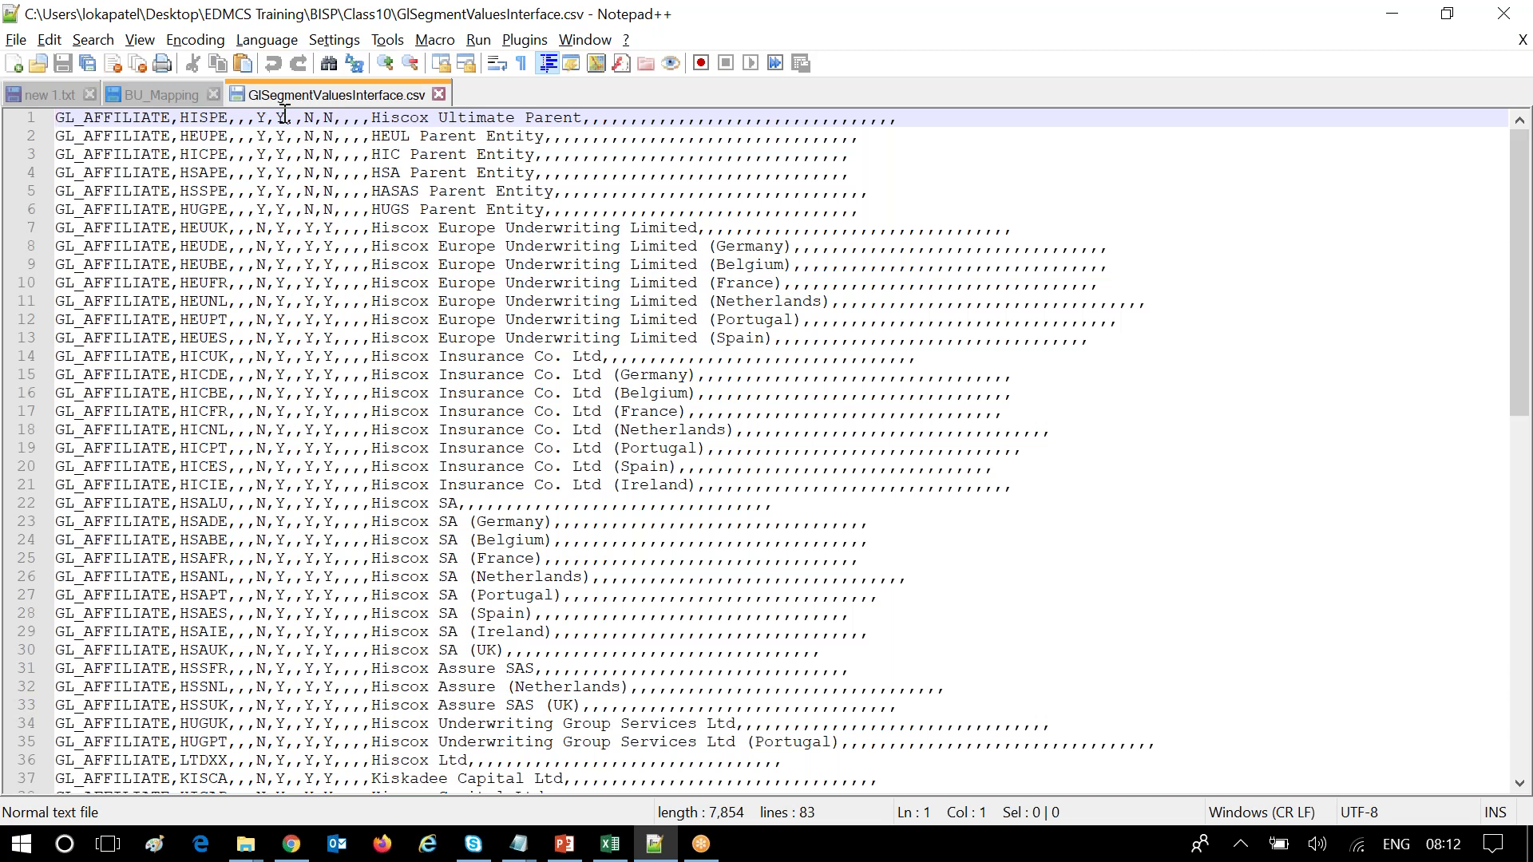
scroll(668, 535, down, 1)
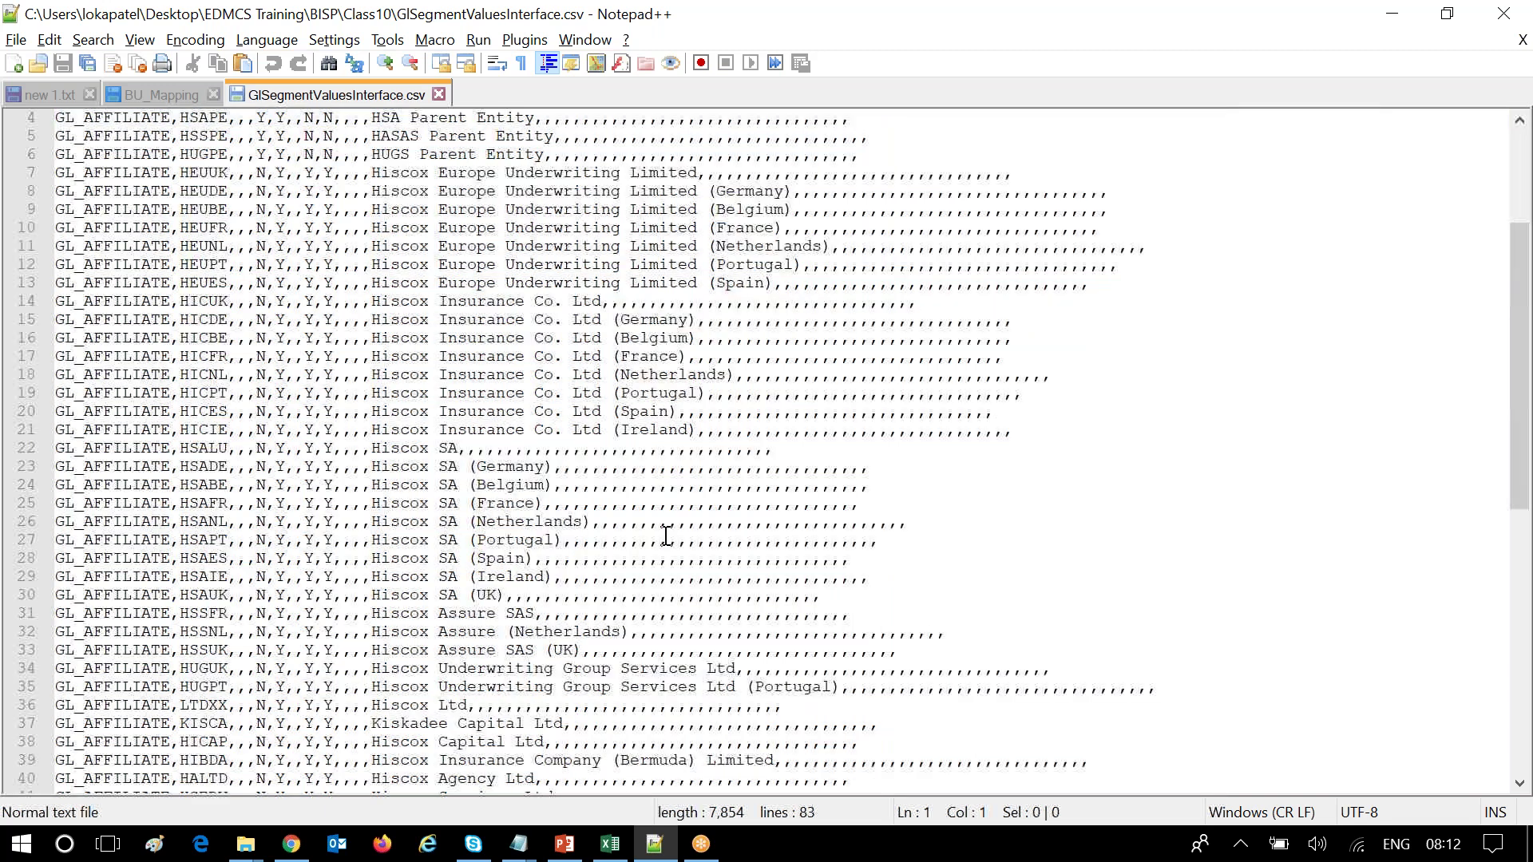
scroll(667, 535, down, 5)
scroll(667, 535, up, 6)
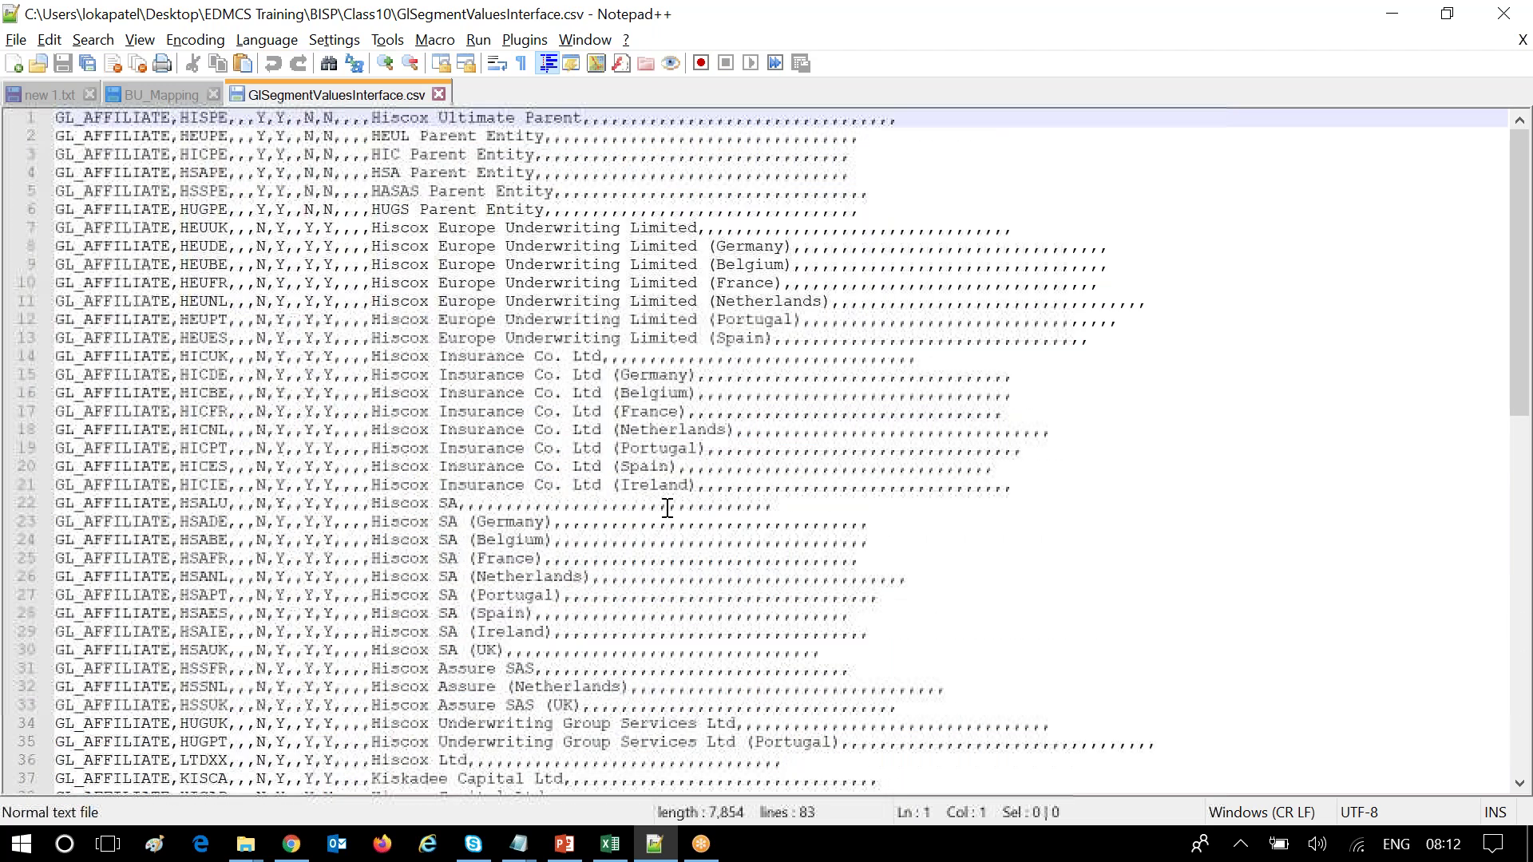
click(439, 94)
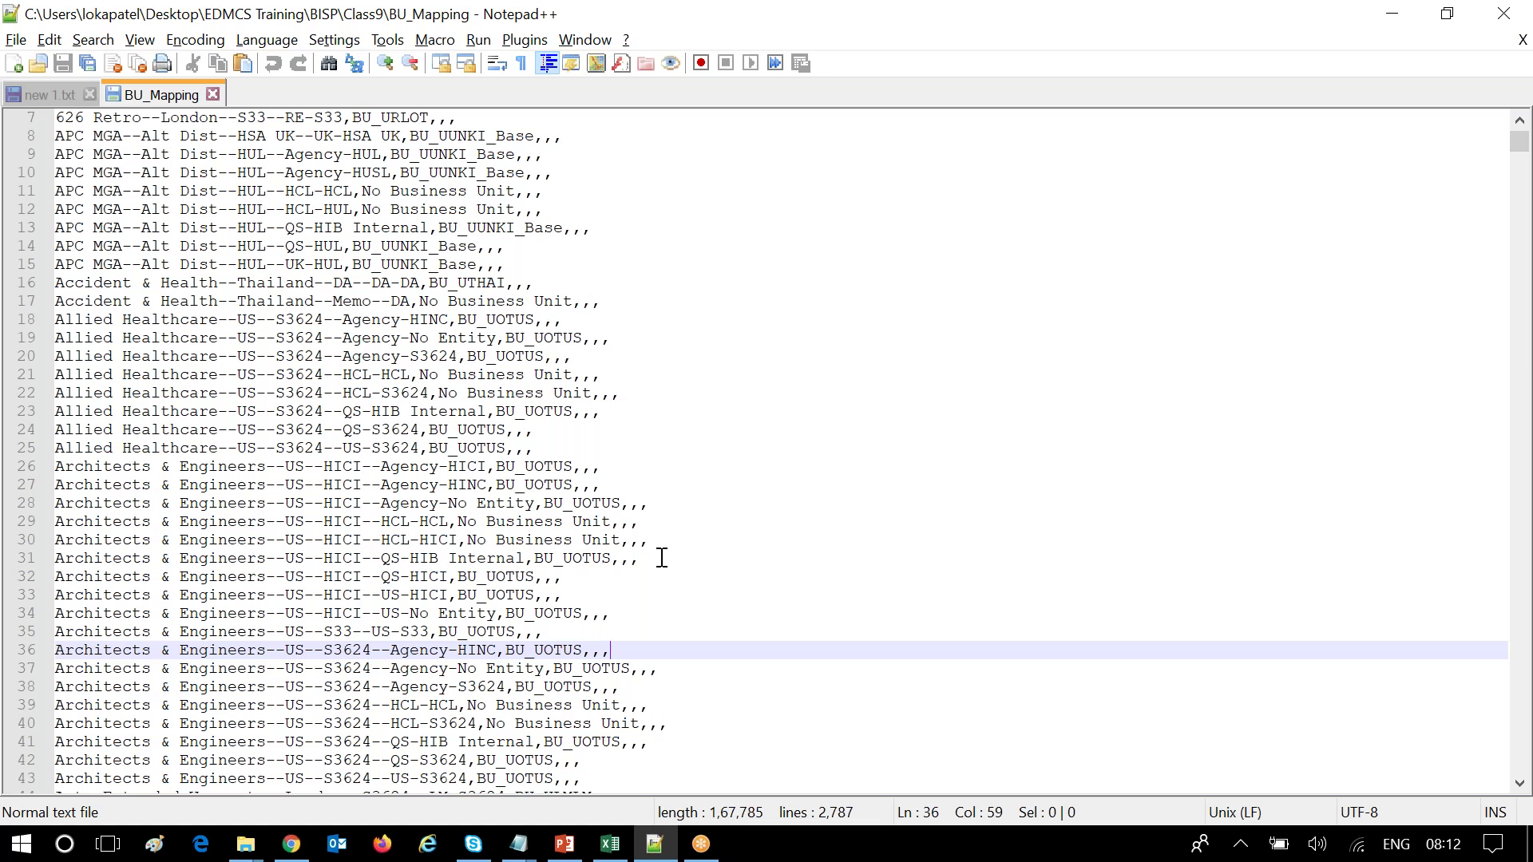
click(291, 846)
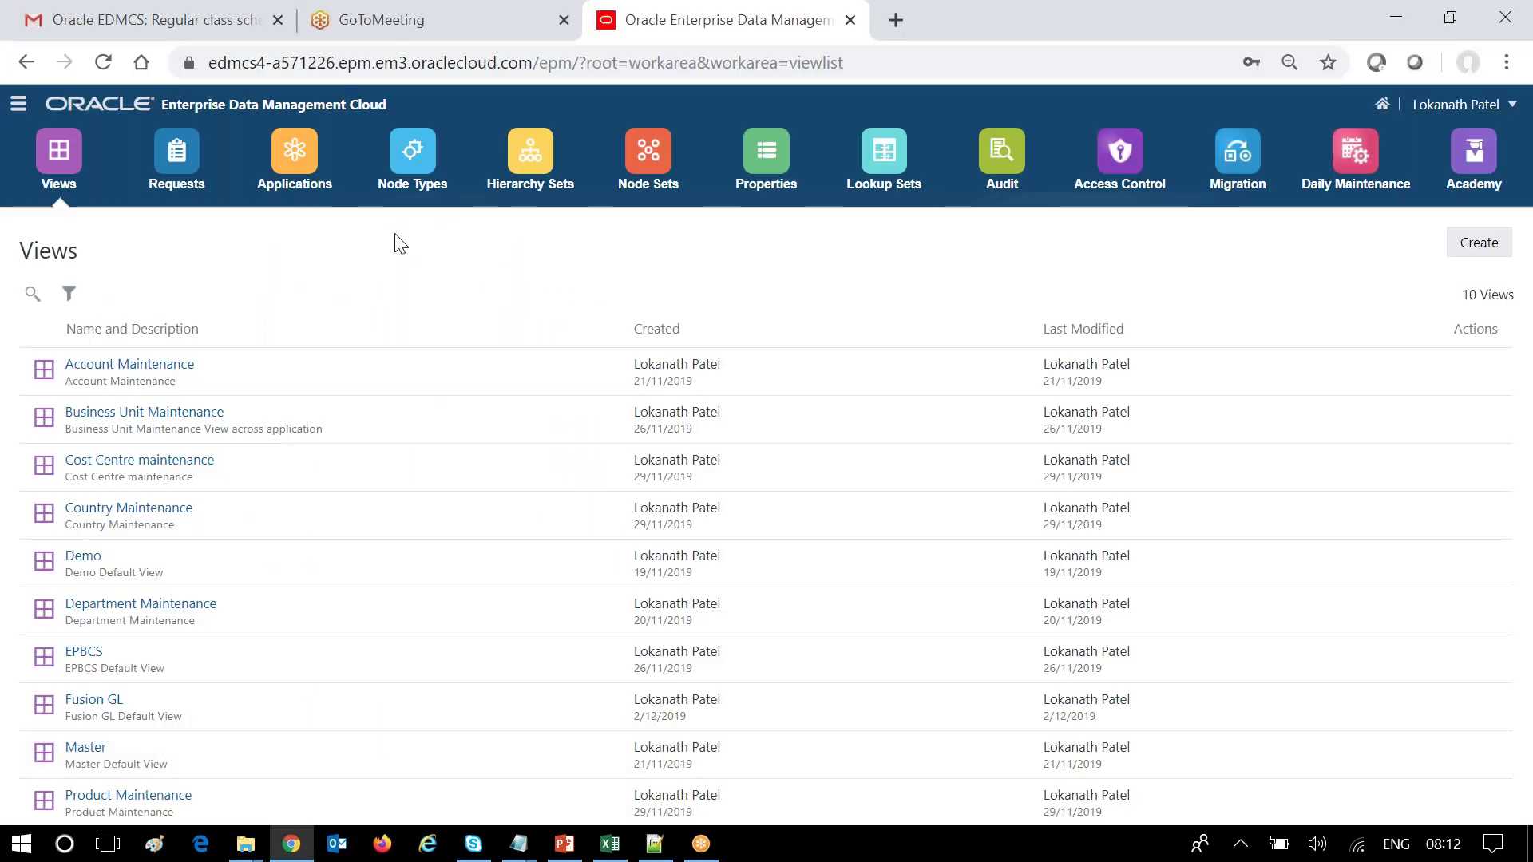
Start a Fusion GL import for the GL_AFFILIATE dimension with Reset Dimension enabled.
click(290, 157)
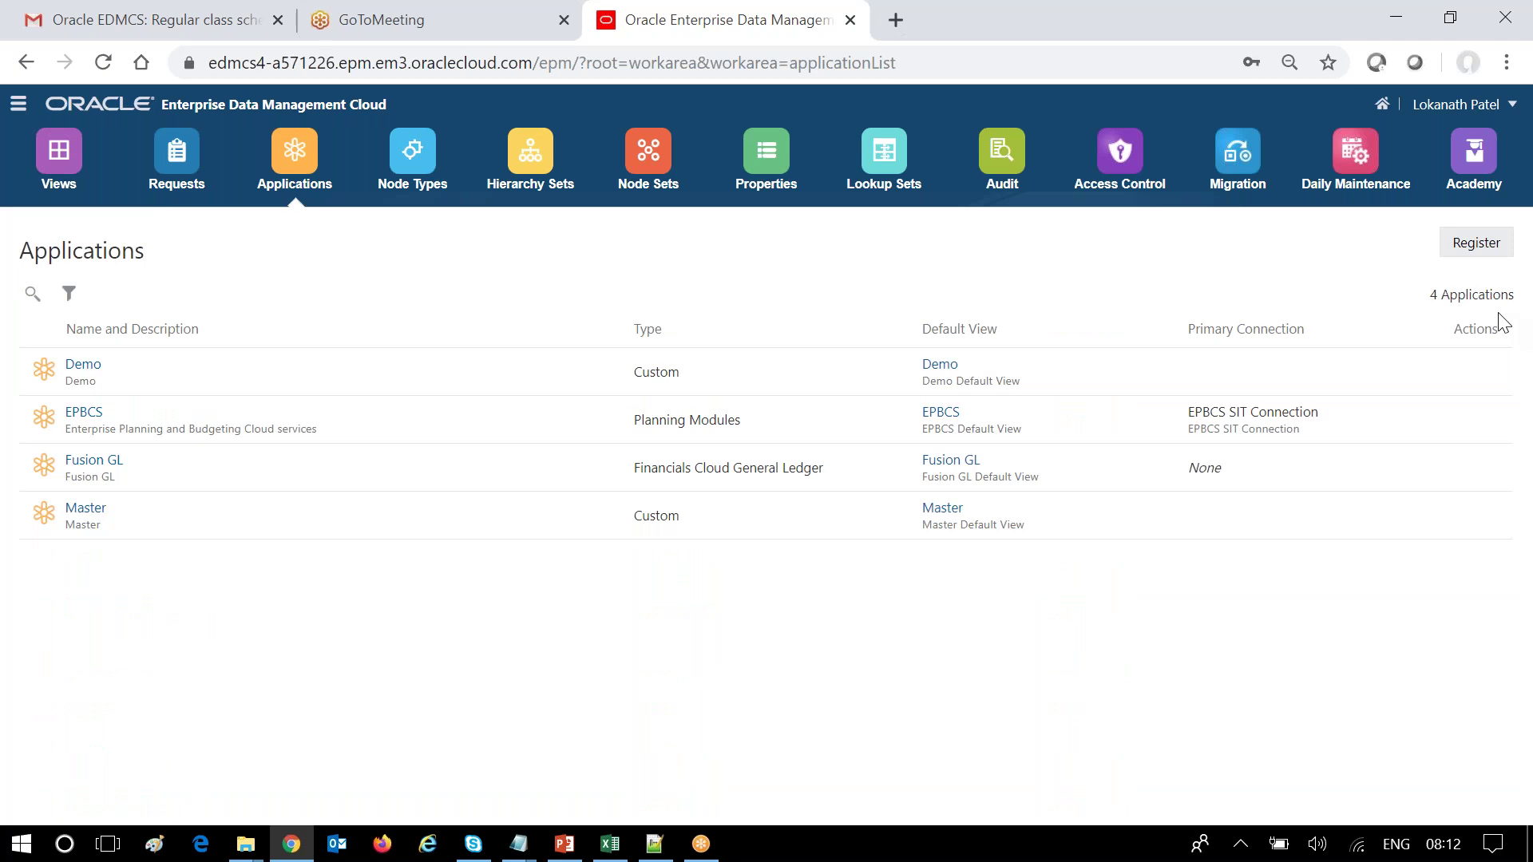
click(1478, 469)
click(1389, 563)
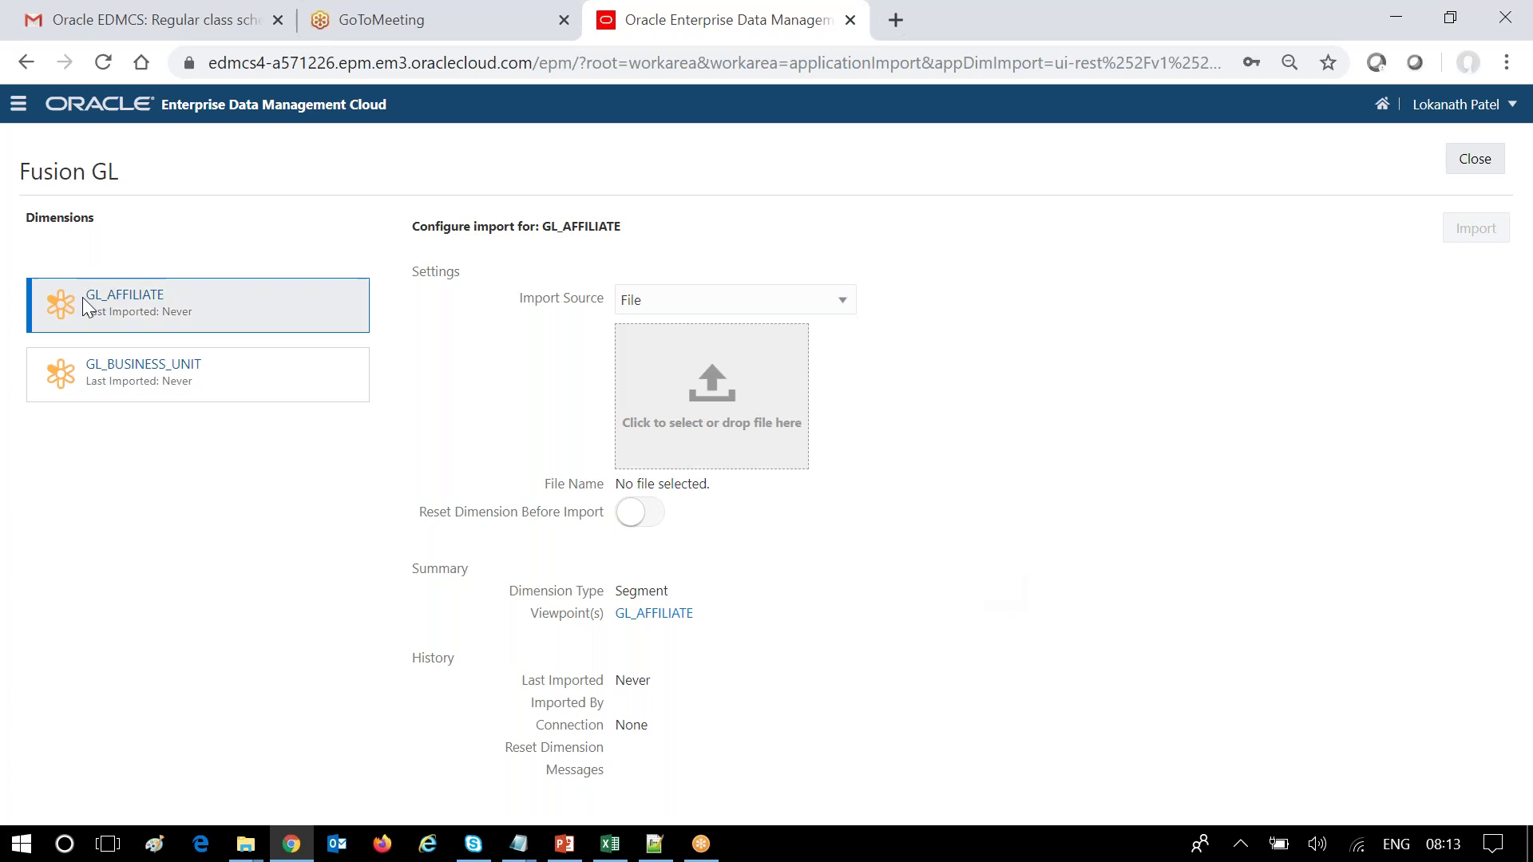
click(314, 302)
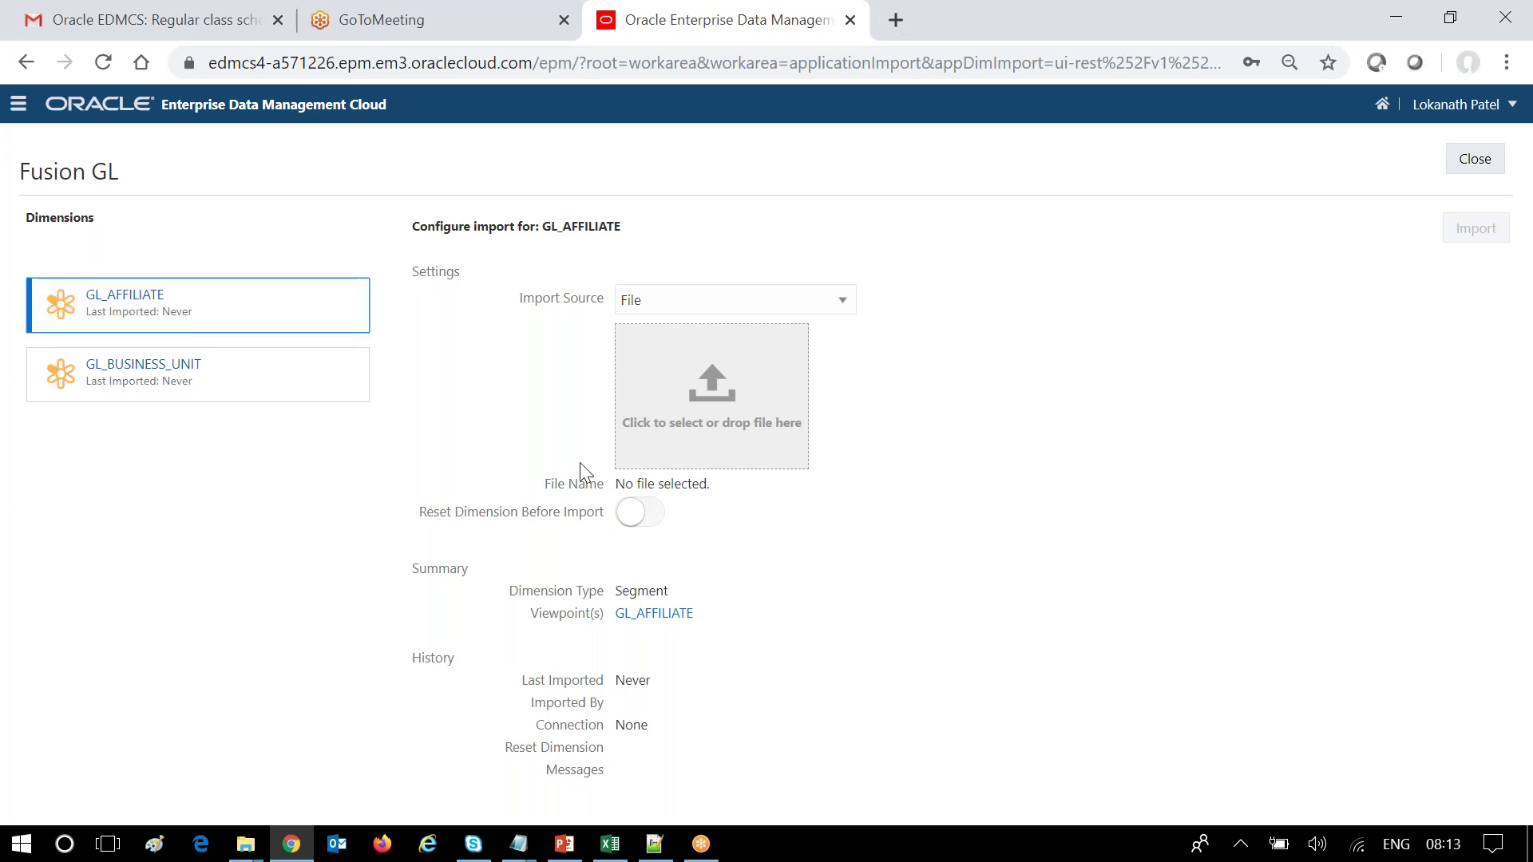
click(651, 515)
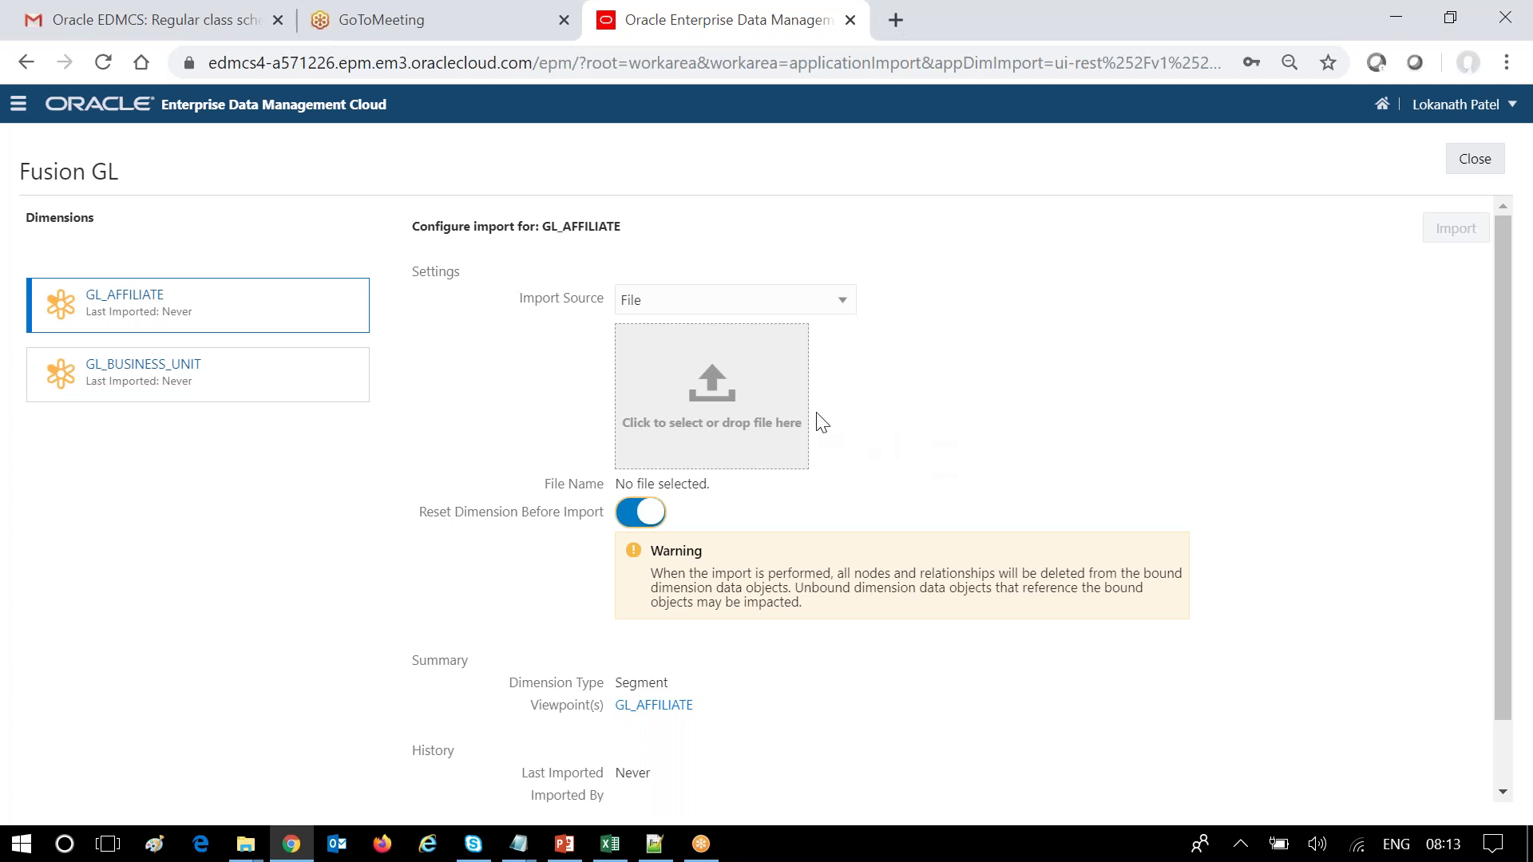
Choose Affiliate_notree.zip and run the import, loading 82 records.
click(659, 399)
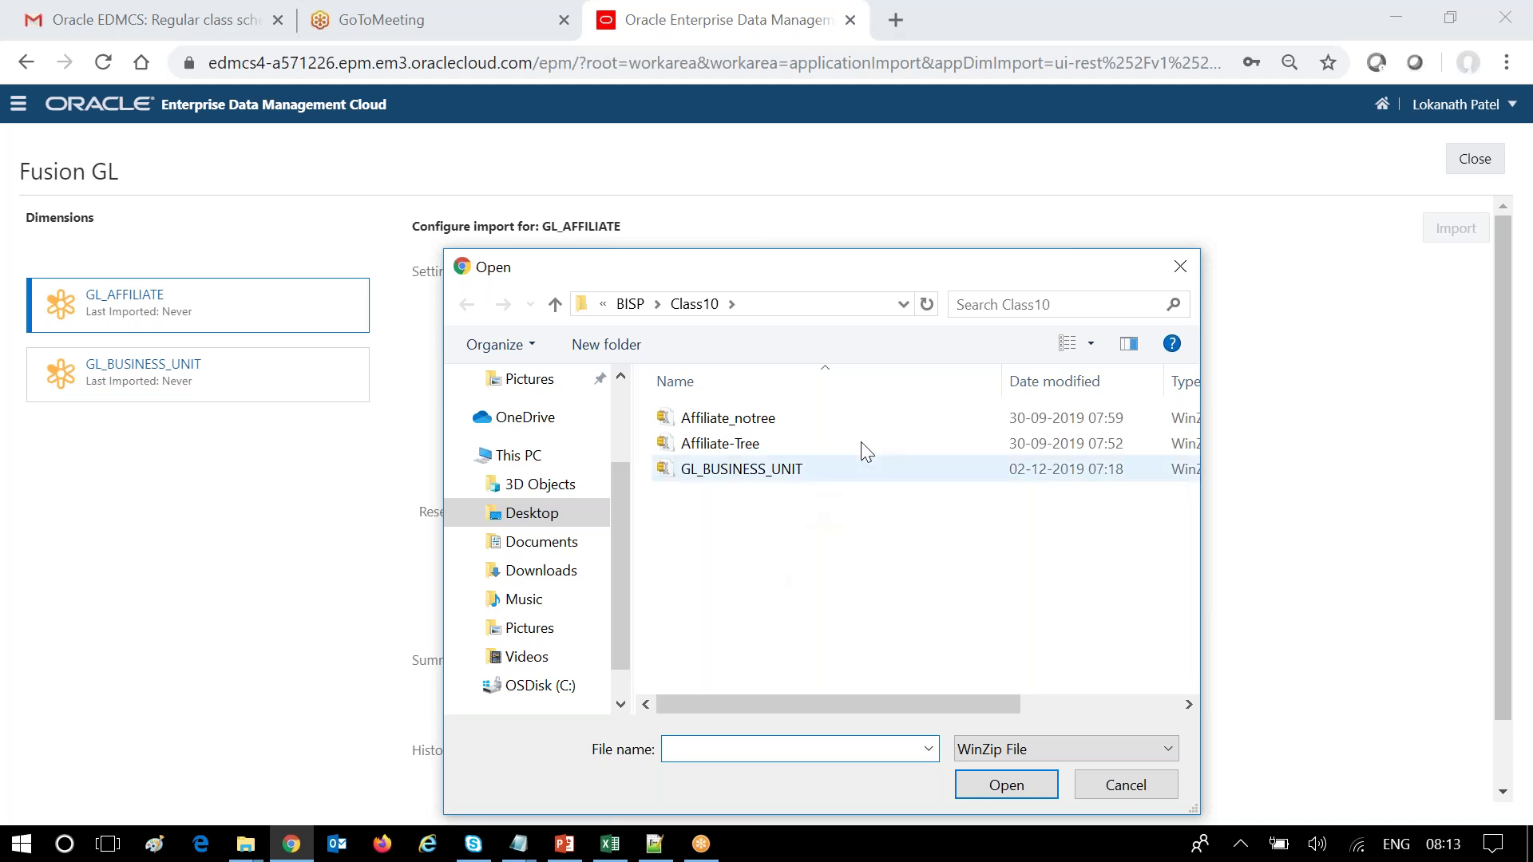
drag(674, 271, 247, 585)
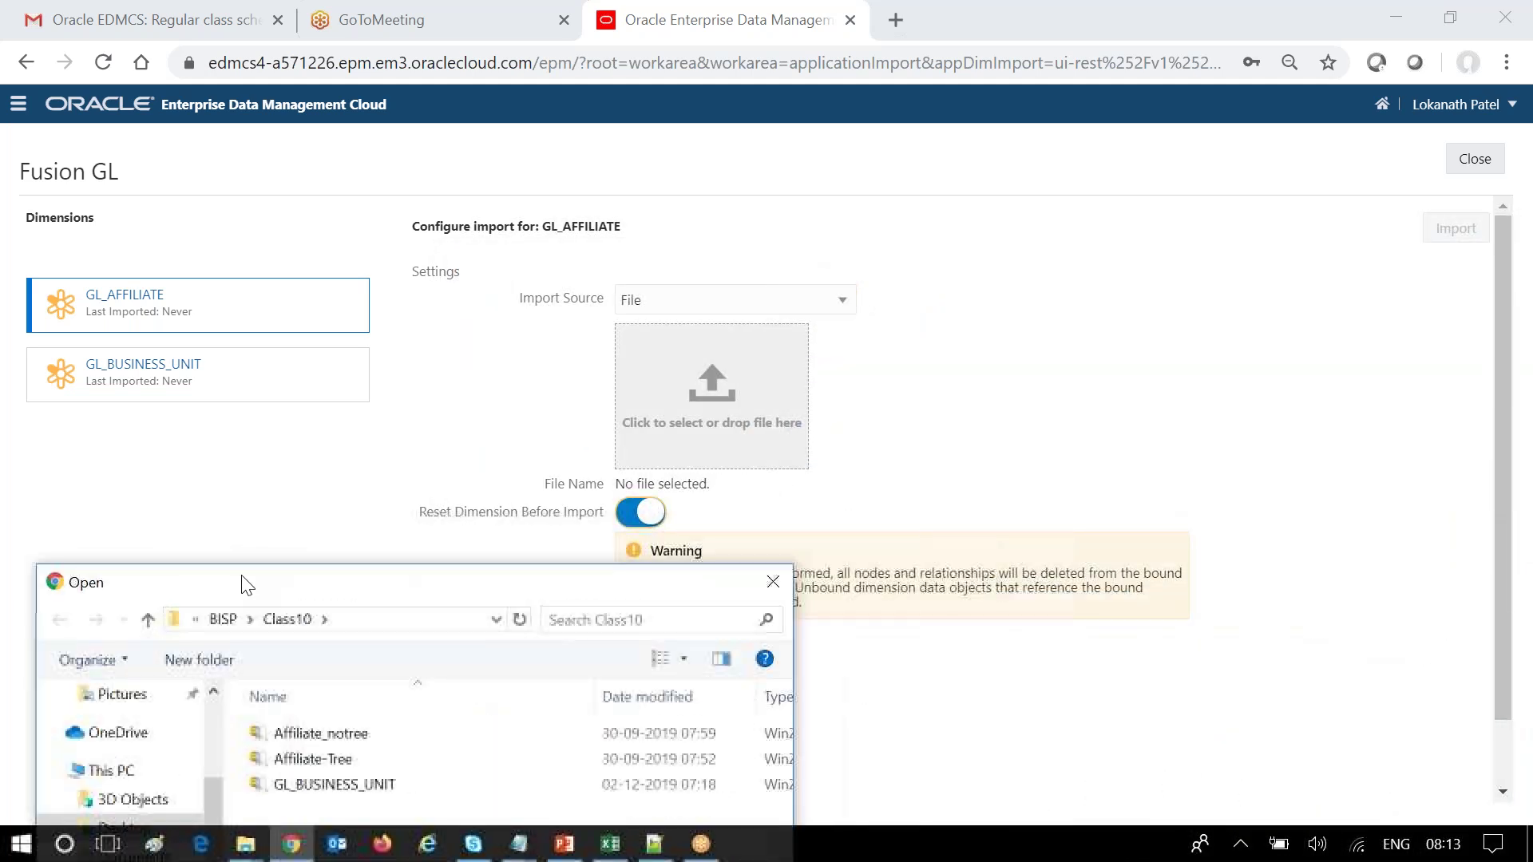
drag(474, 362, 971, 267)
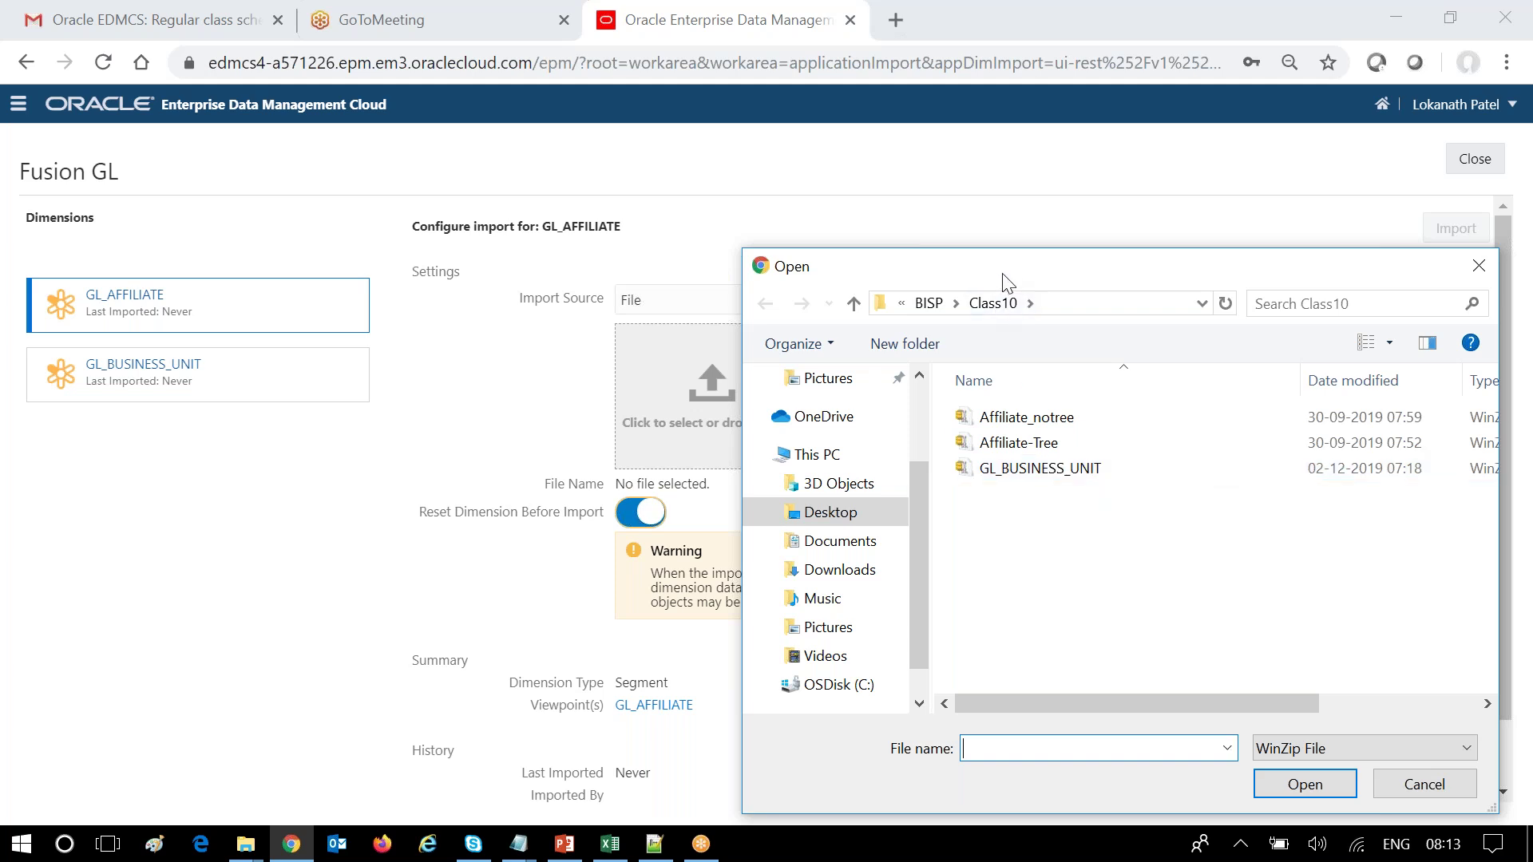
drag(1008, 284, 1133, 289)
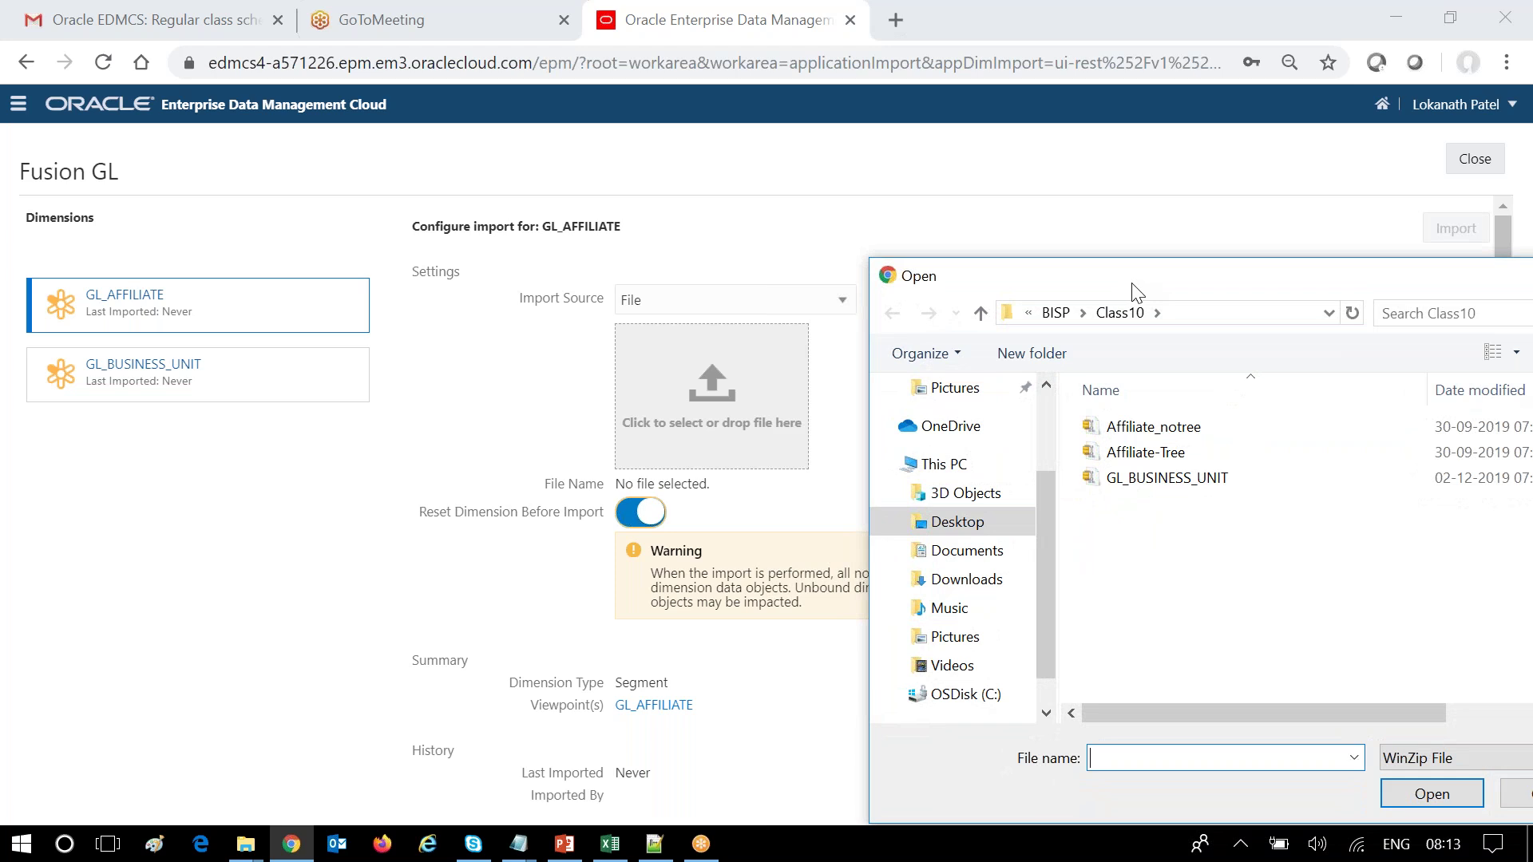
drag(1138, 281, 1036, 272)
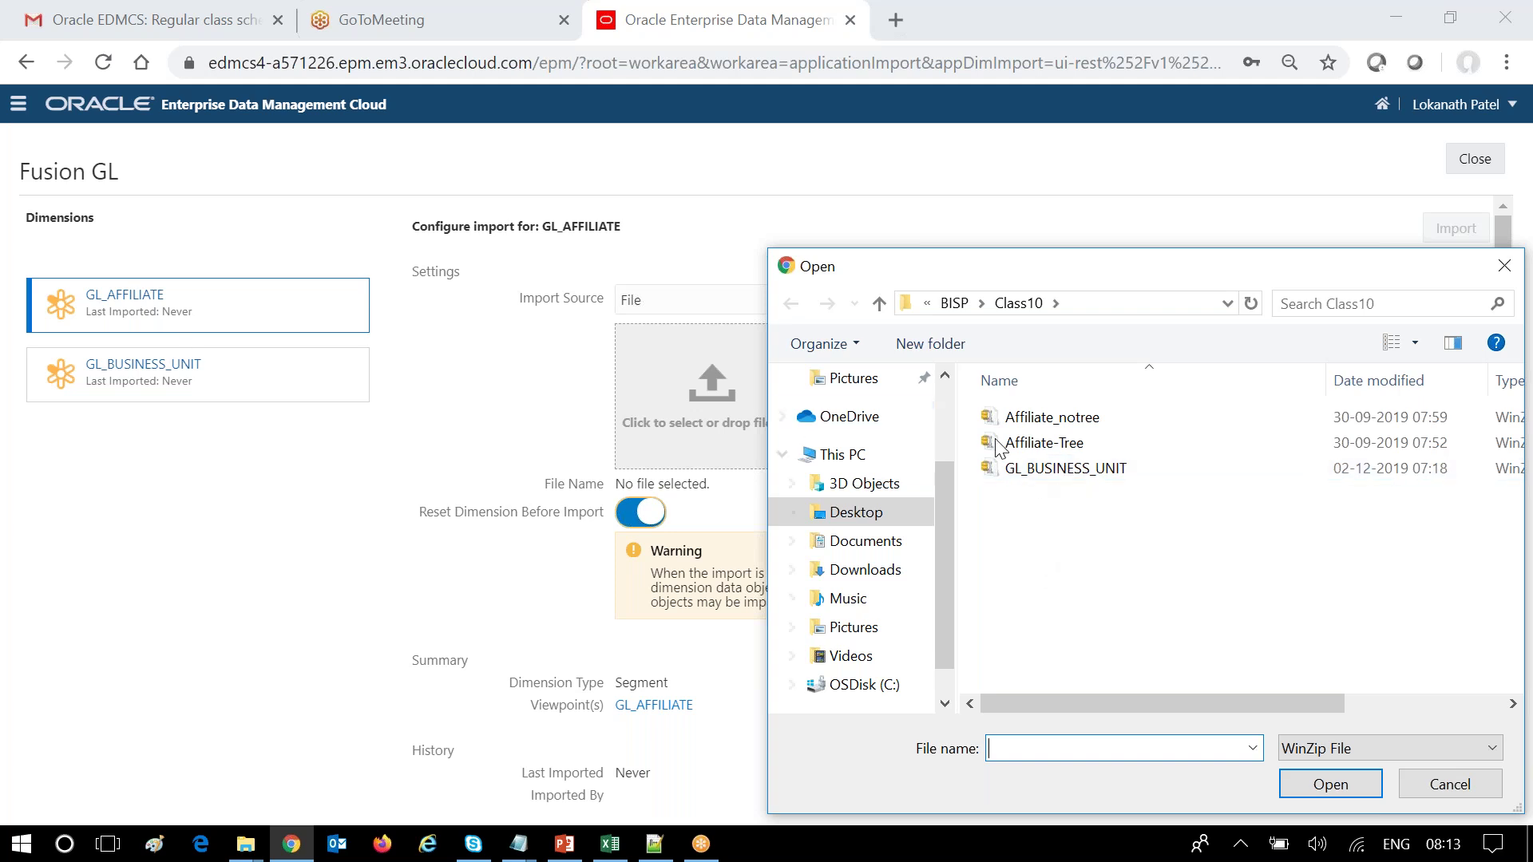
click(1054, 417)
click(1306, 786)
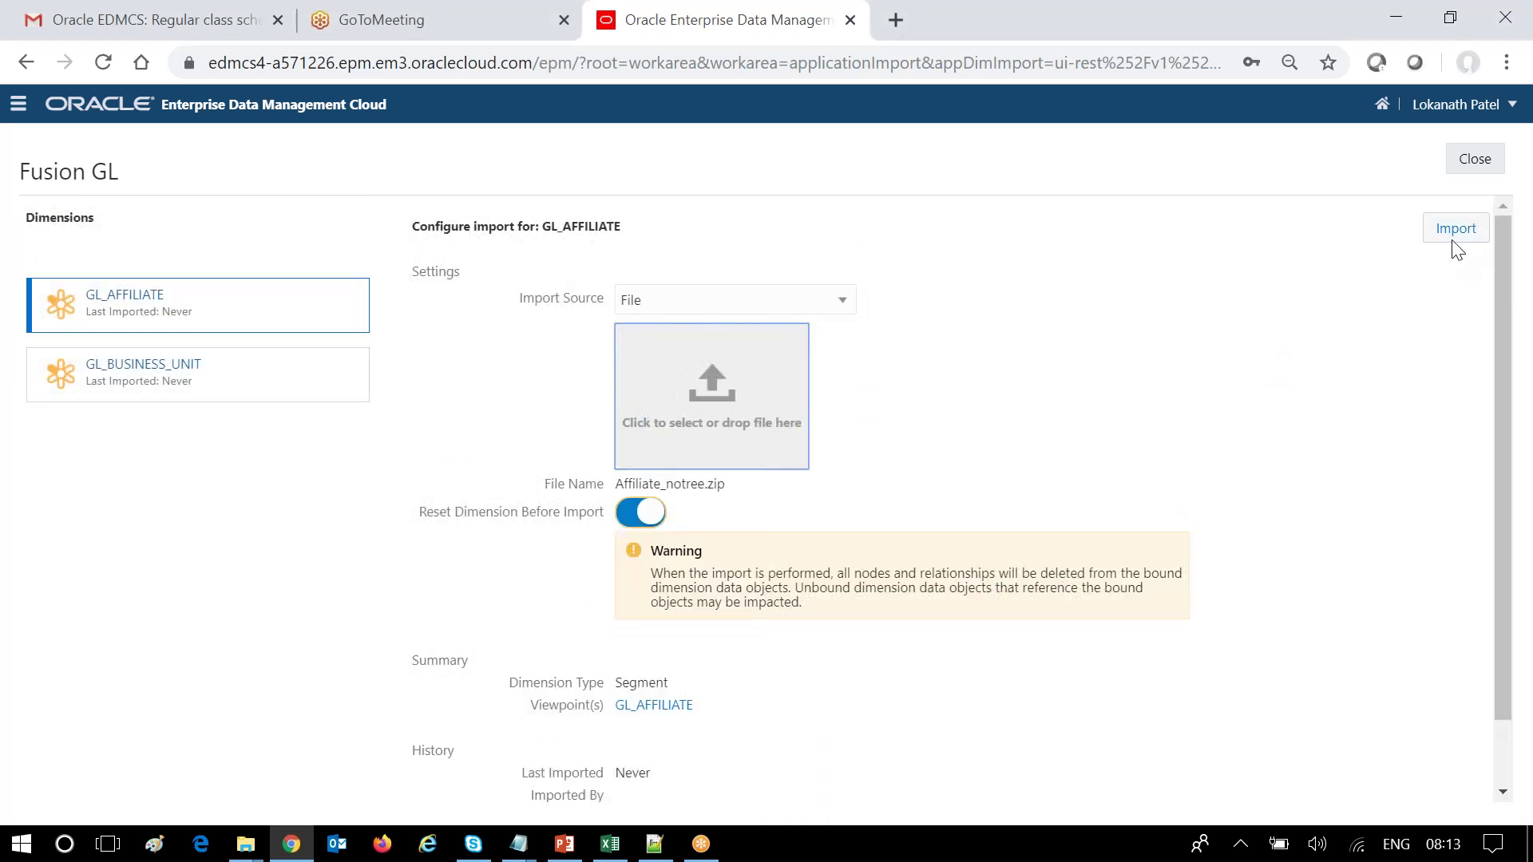
click(1455, 228)
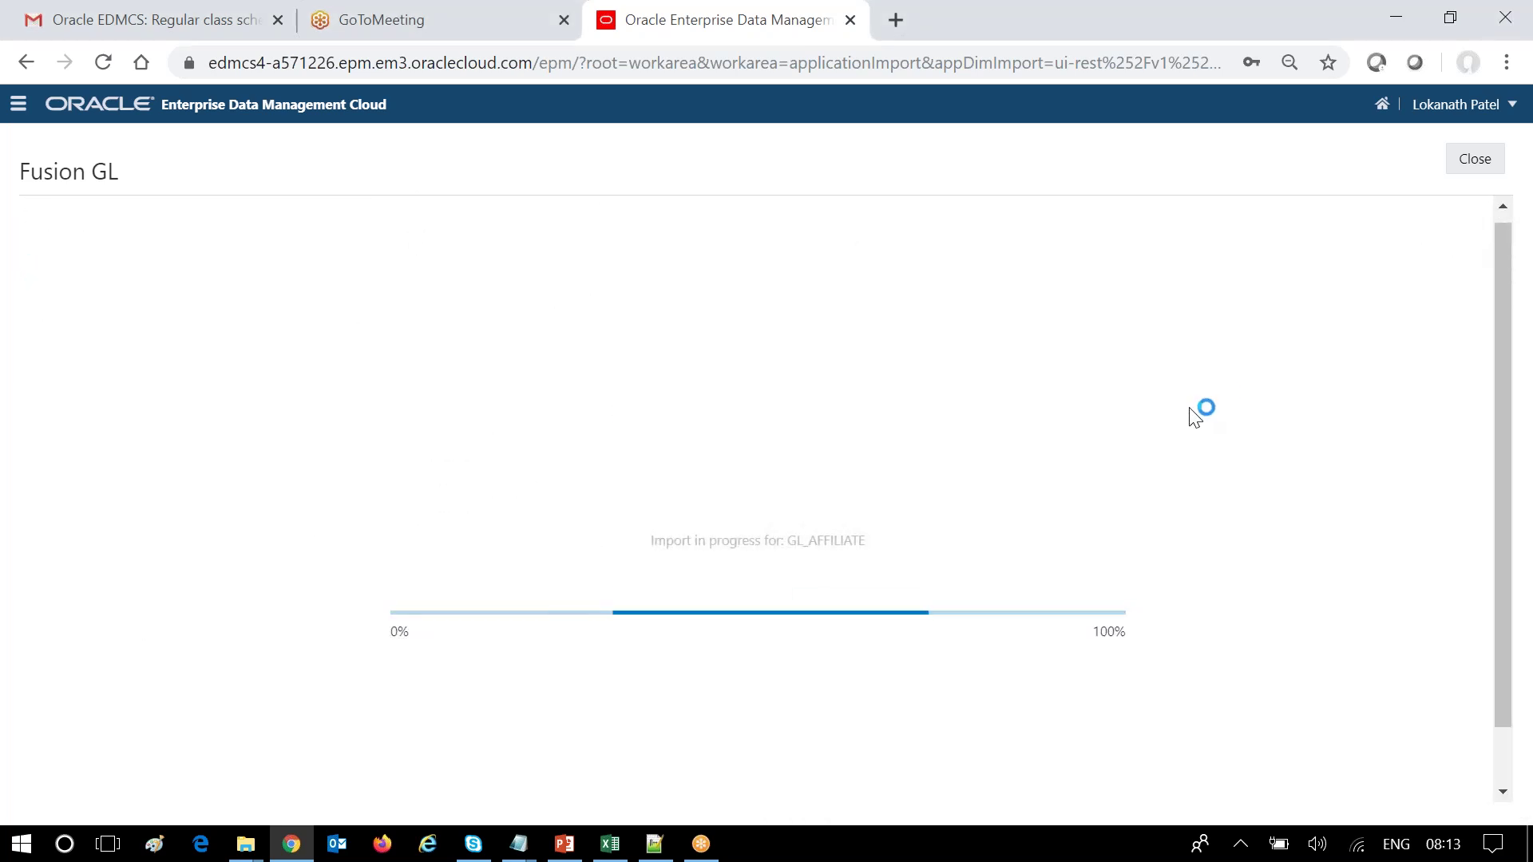
scroll(1117, 435, down, 1)
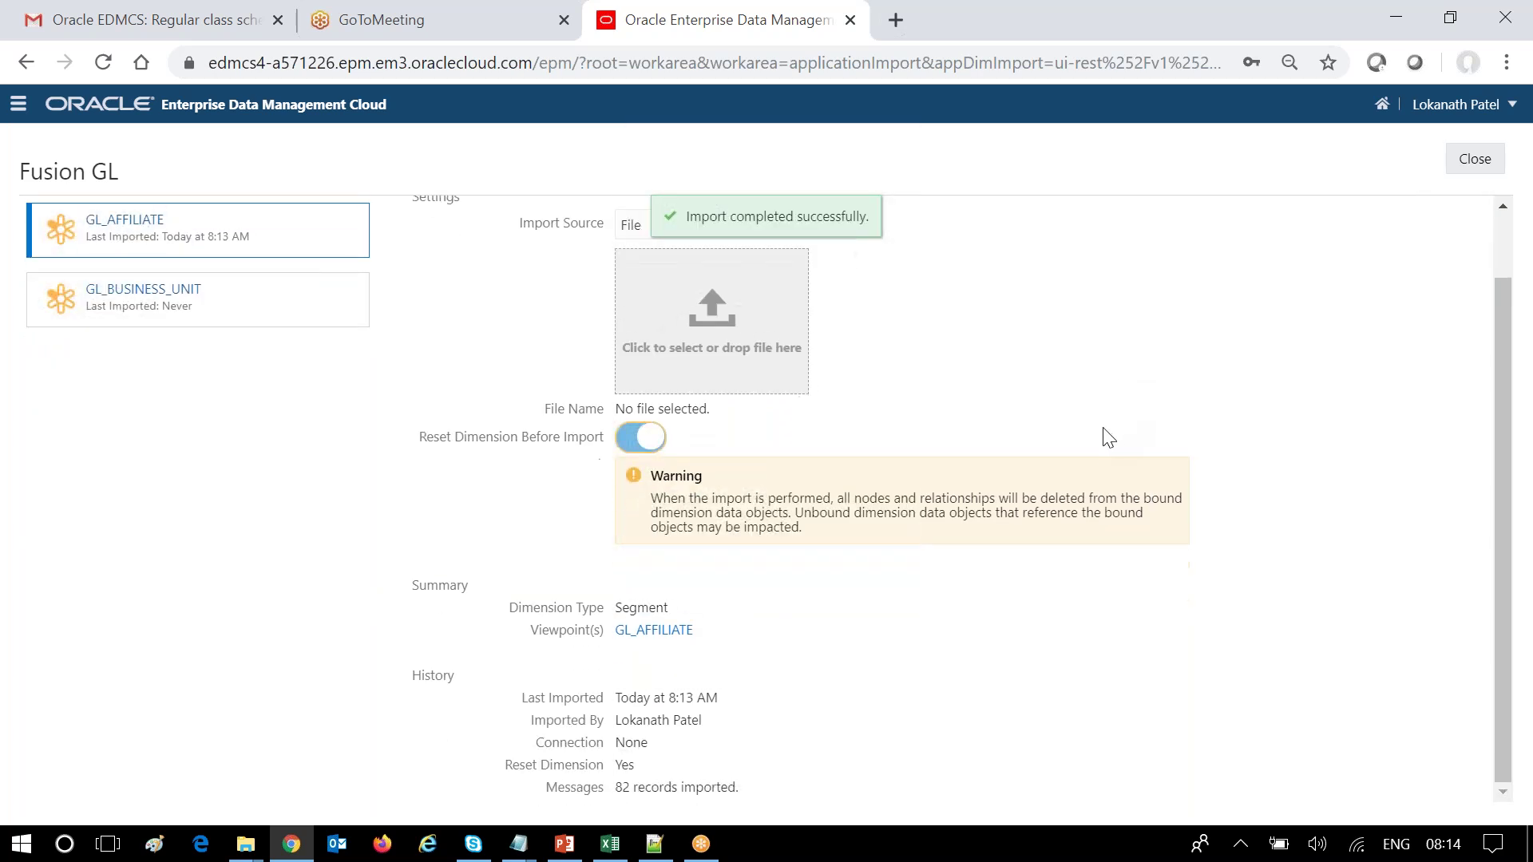
scroll(876, 370, up, 1)
scroll(878, 383, down, 1)
scroll(814, 767, up, 1)
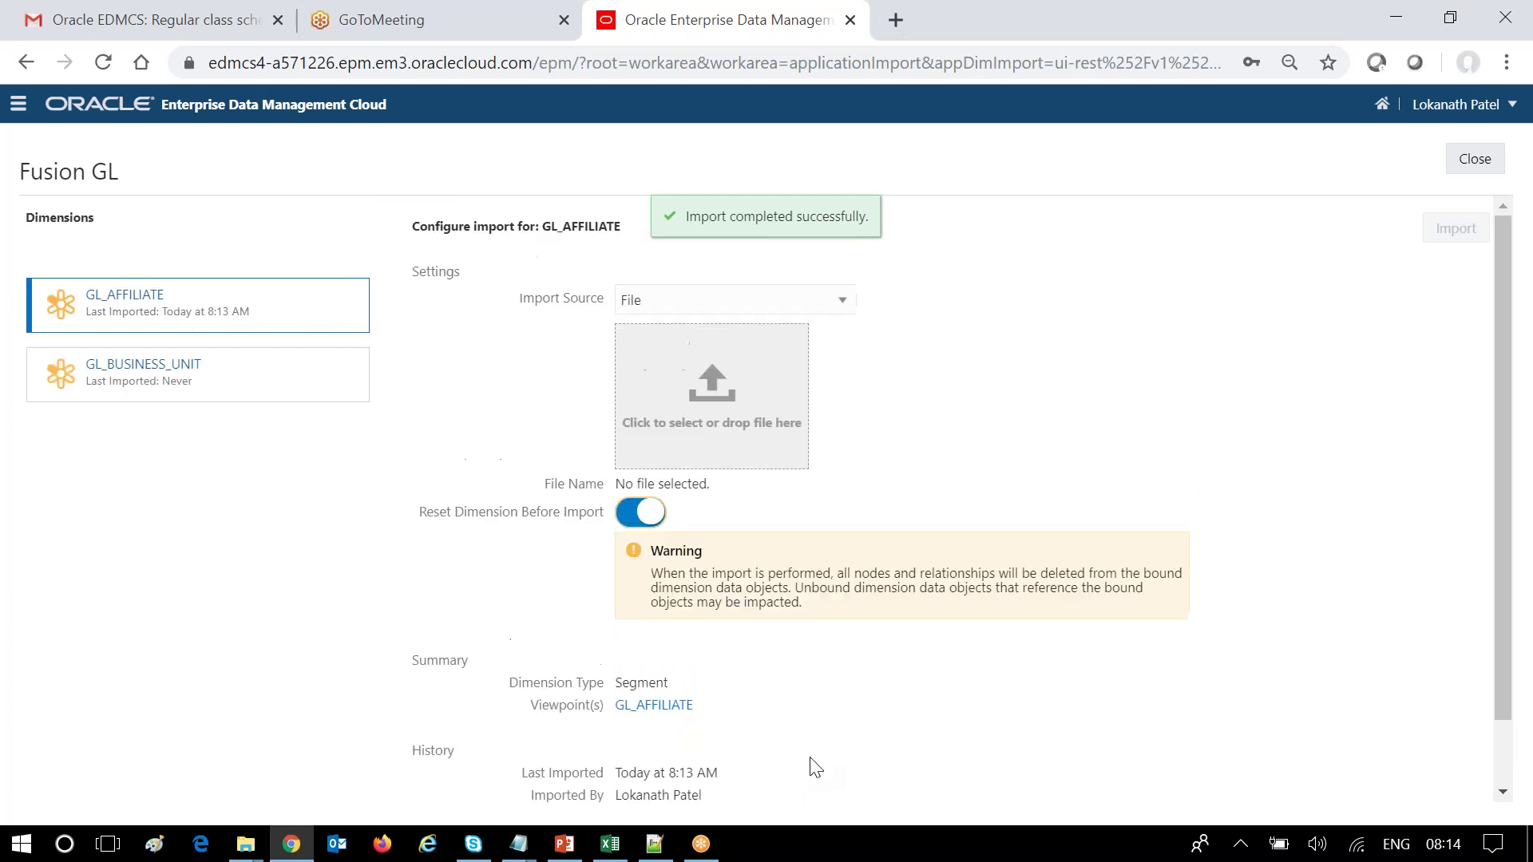
Import GL_BUSINESS_UNIT.zip into the GL_BUSINESS_UNIT dimension, loading 332 records.
click(305, 397)
click(699, 425)
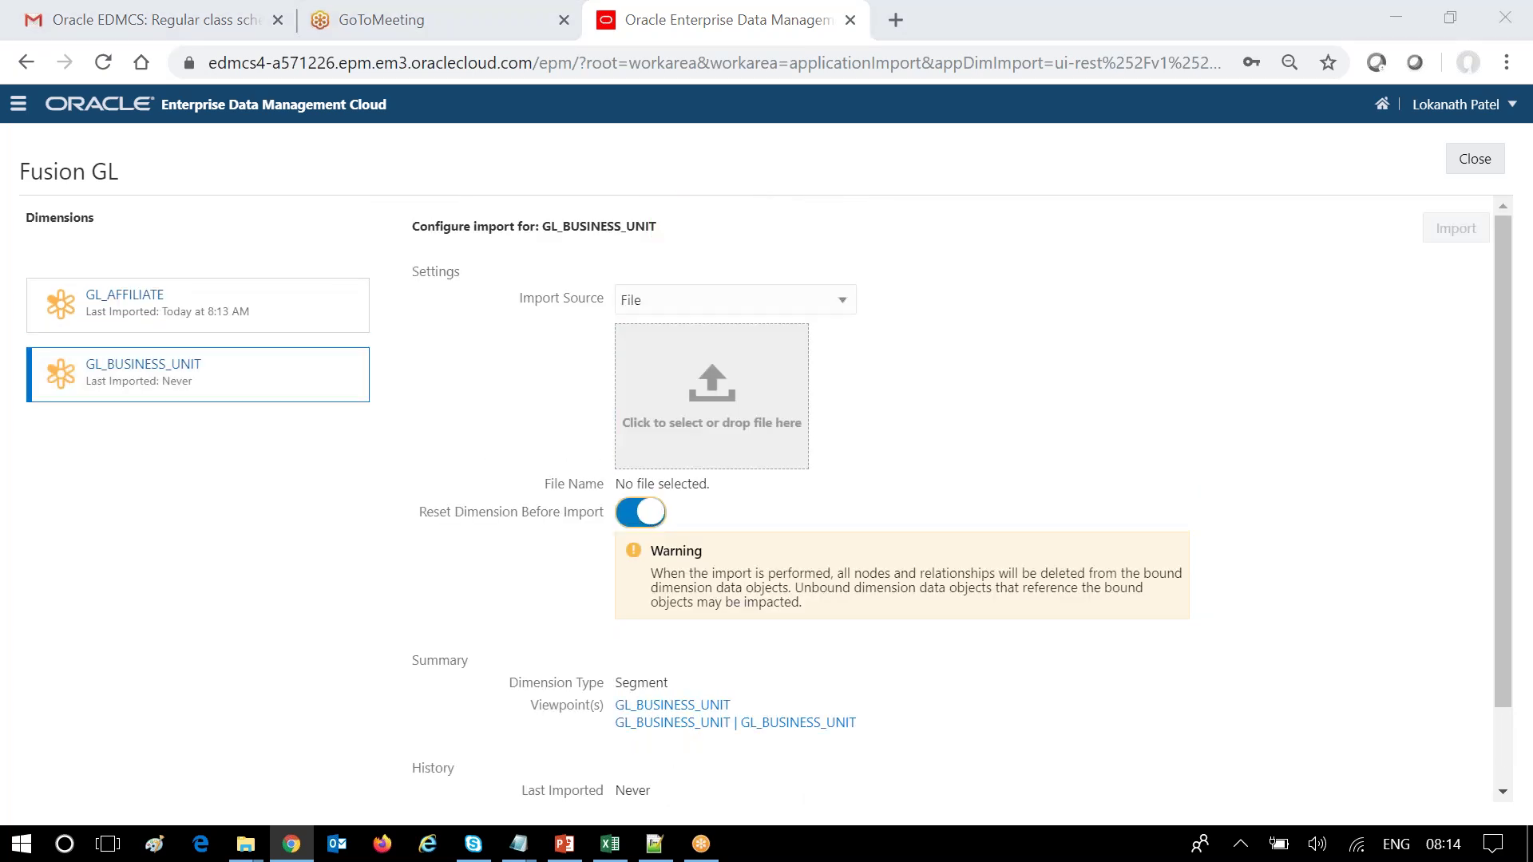
click(1117, 472)
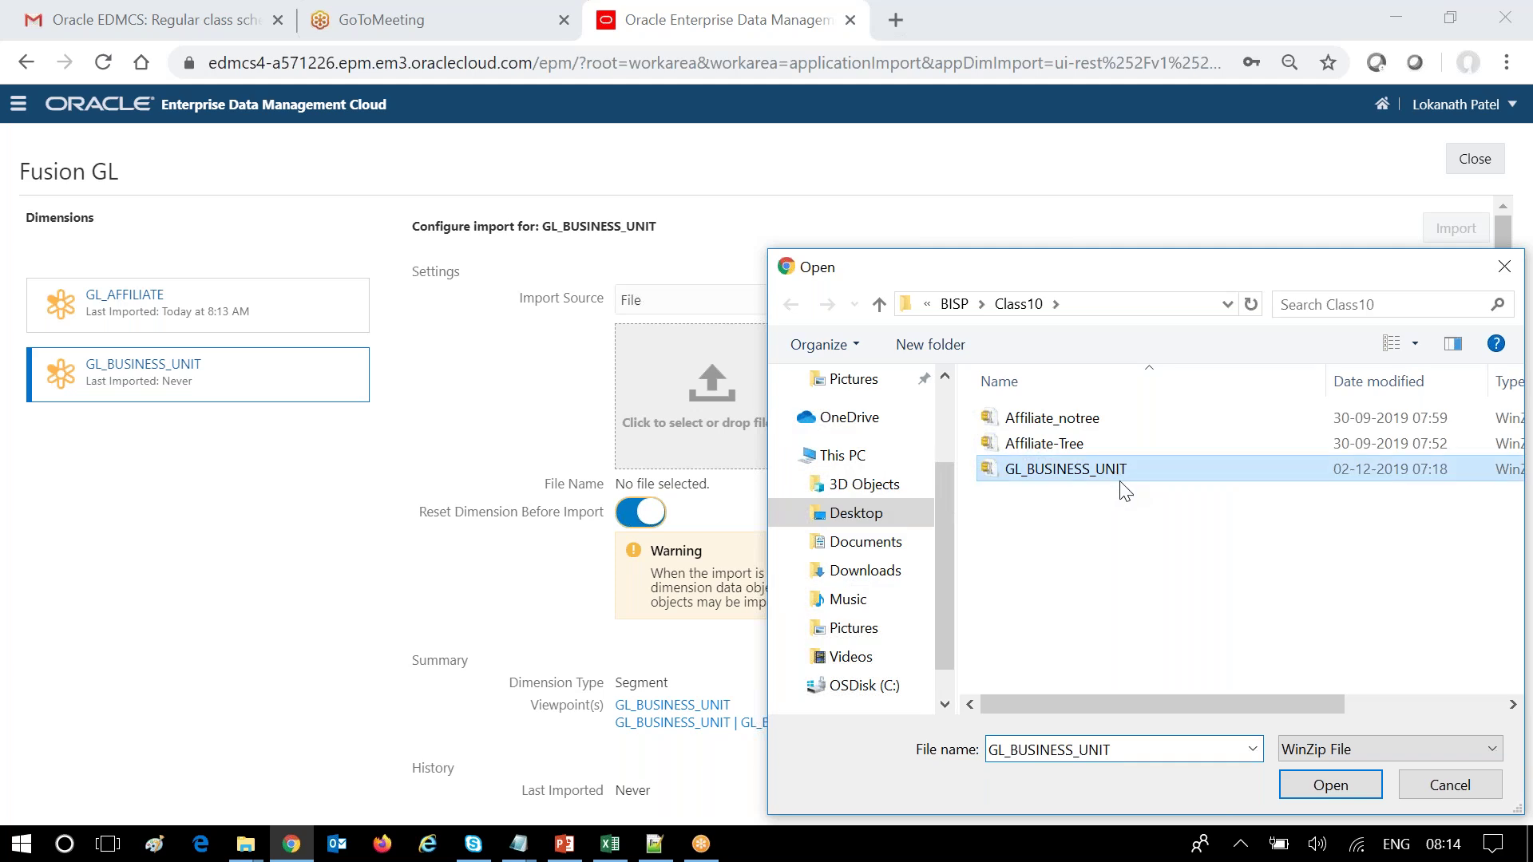
click(1327, 776)
scroll(664, 508, down, 1)
scroll(664, 508, up, 1)
click(1458, 233)
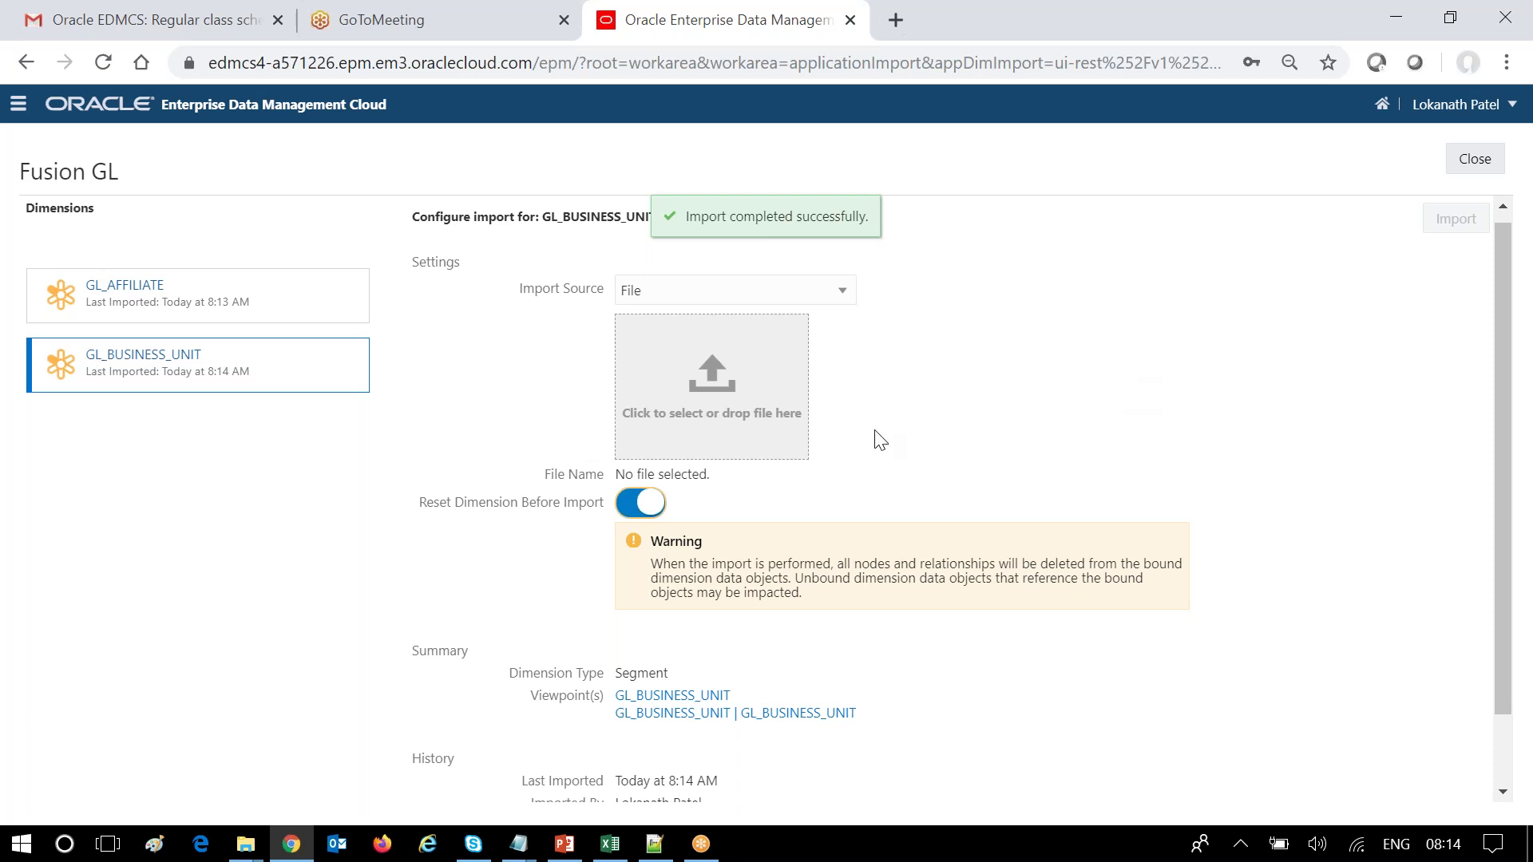
scroll(879, 440, down, 1)
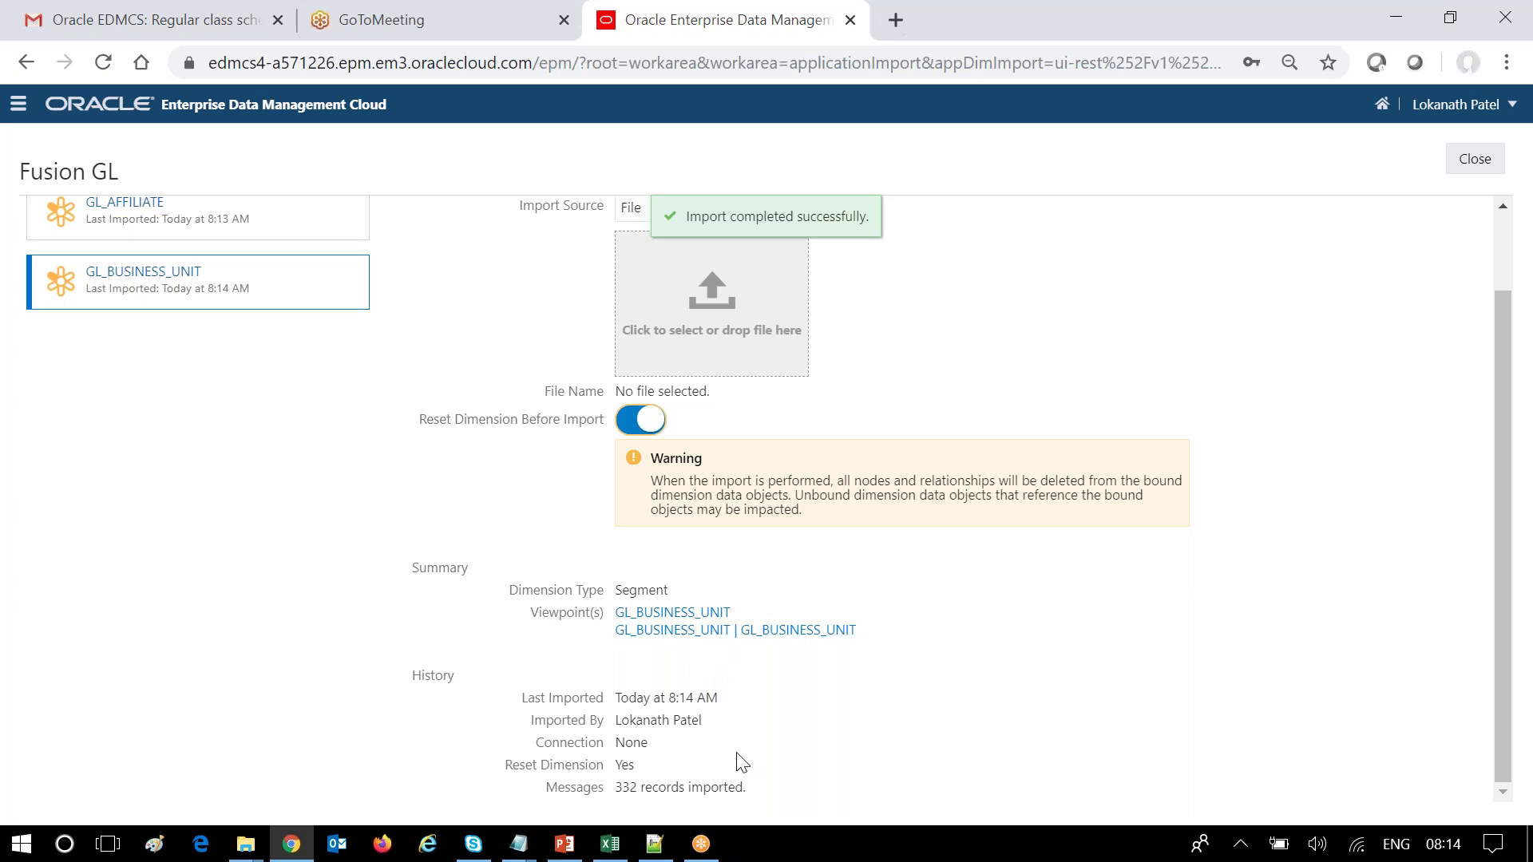
scroll(743, 763, up, 2)
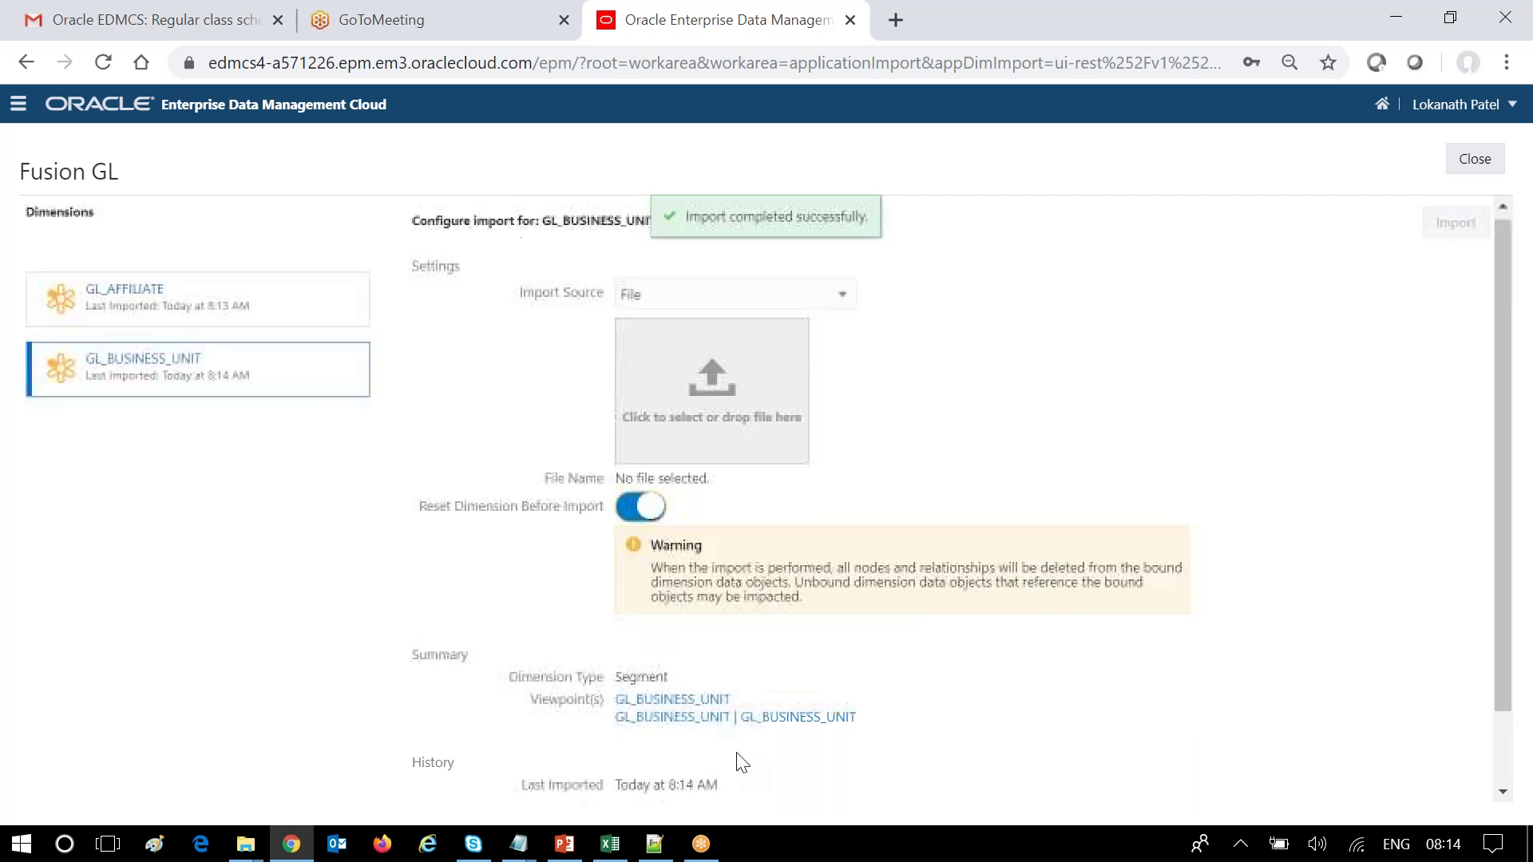
scroll(742, 762, down, 2)
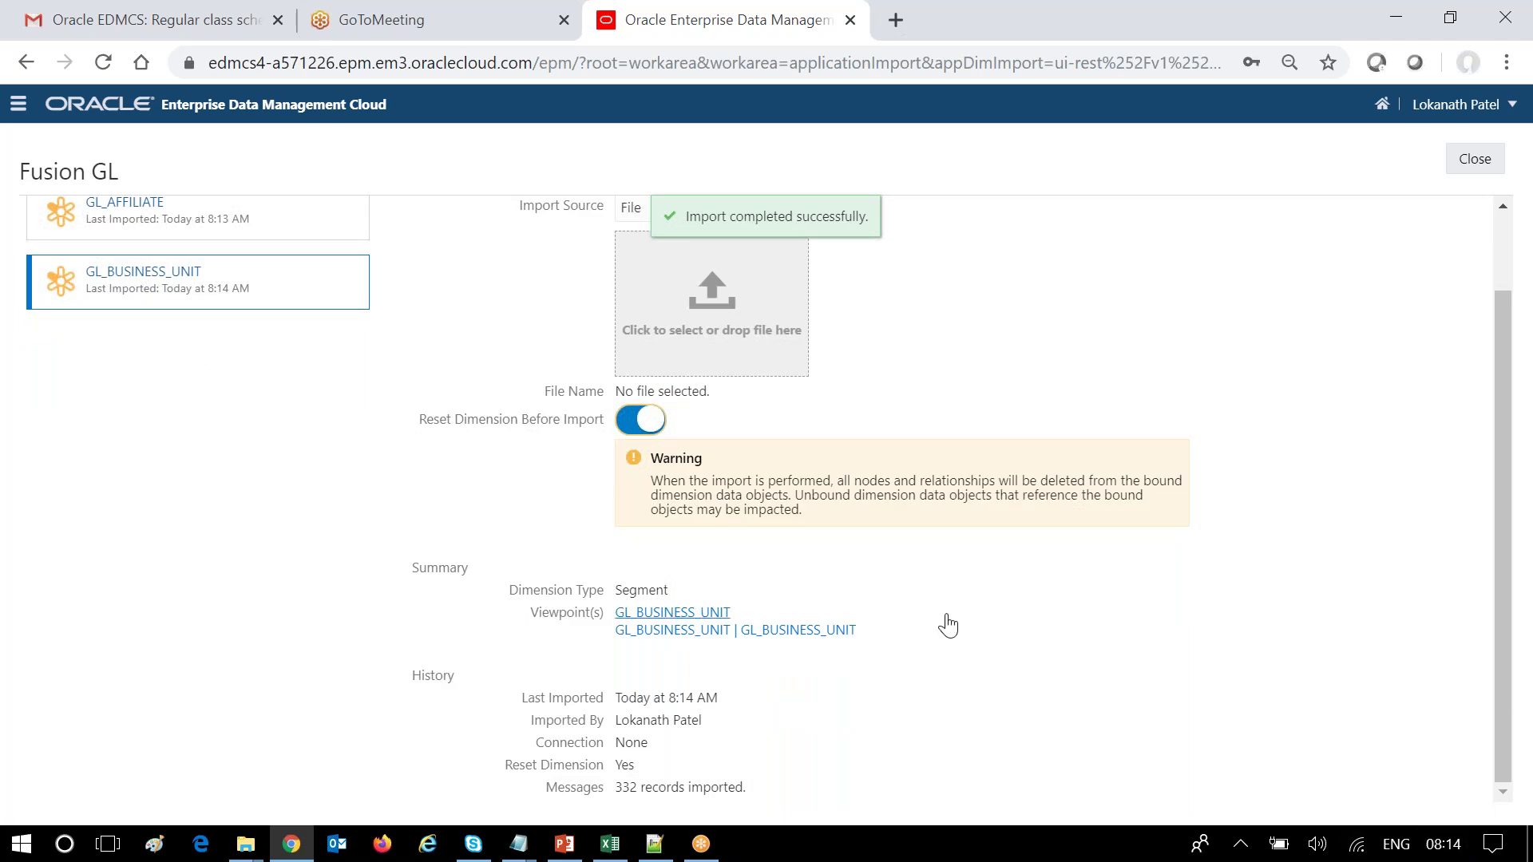
Open the Fusion GL view, review the 82 GL_AFFILIATE members, and start Request 1242.
click(689, 614)
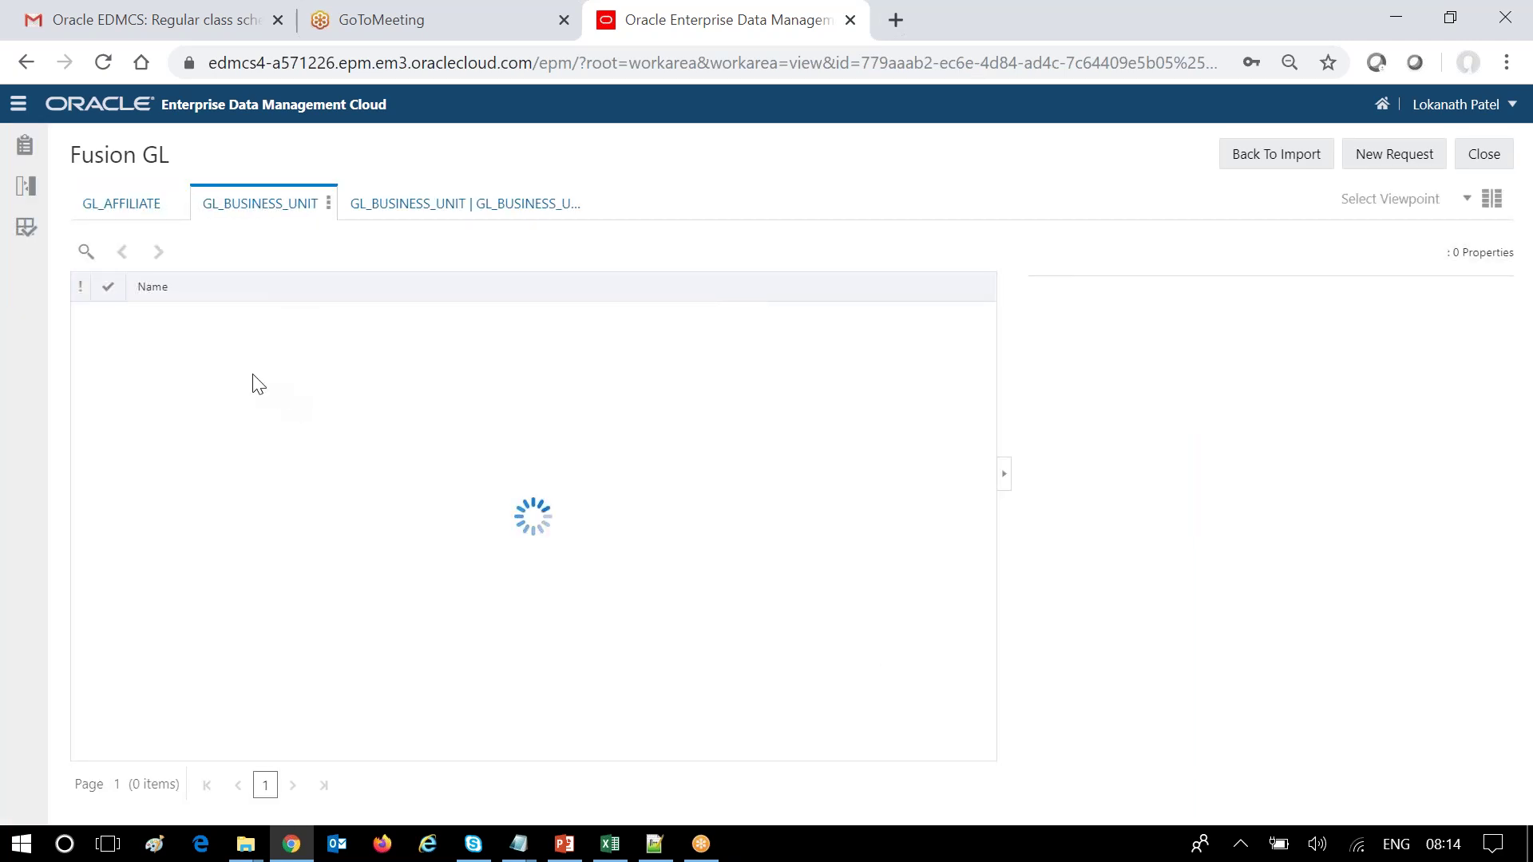
click(136, 224)
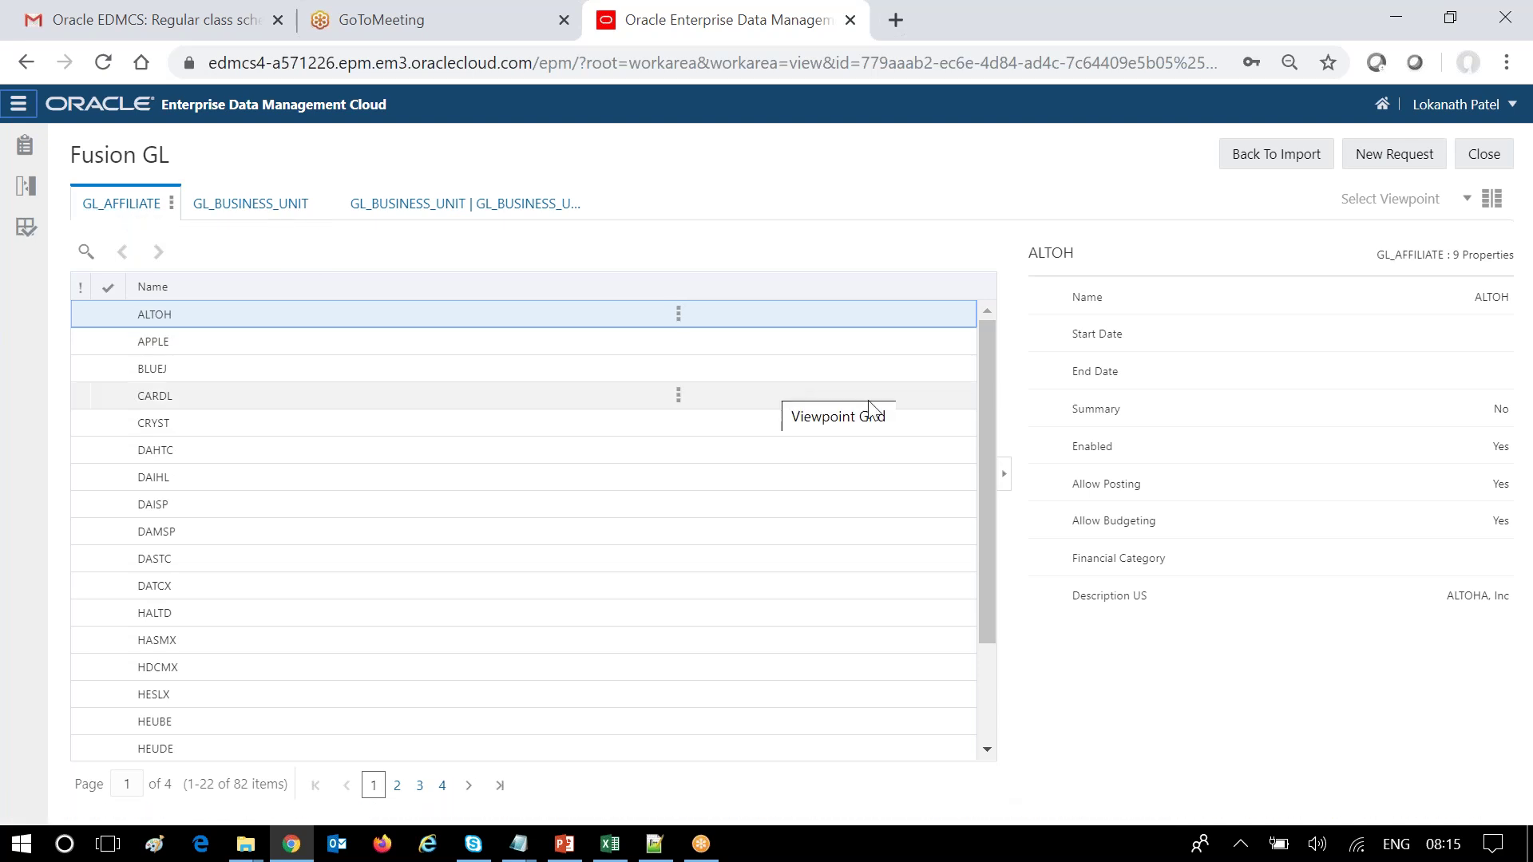
scroll(983, 431, down, 1)
drag(1016, 428, 1015, 366)
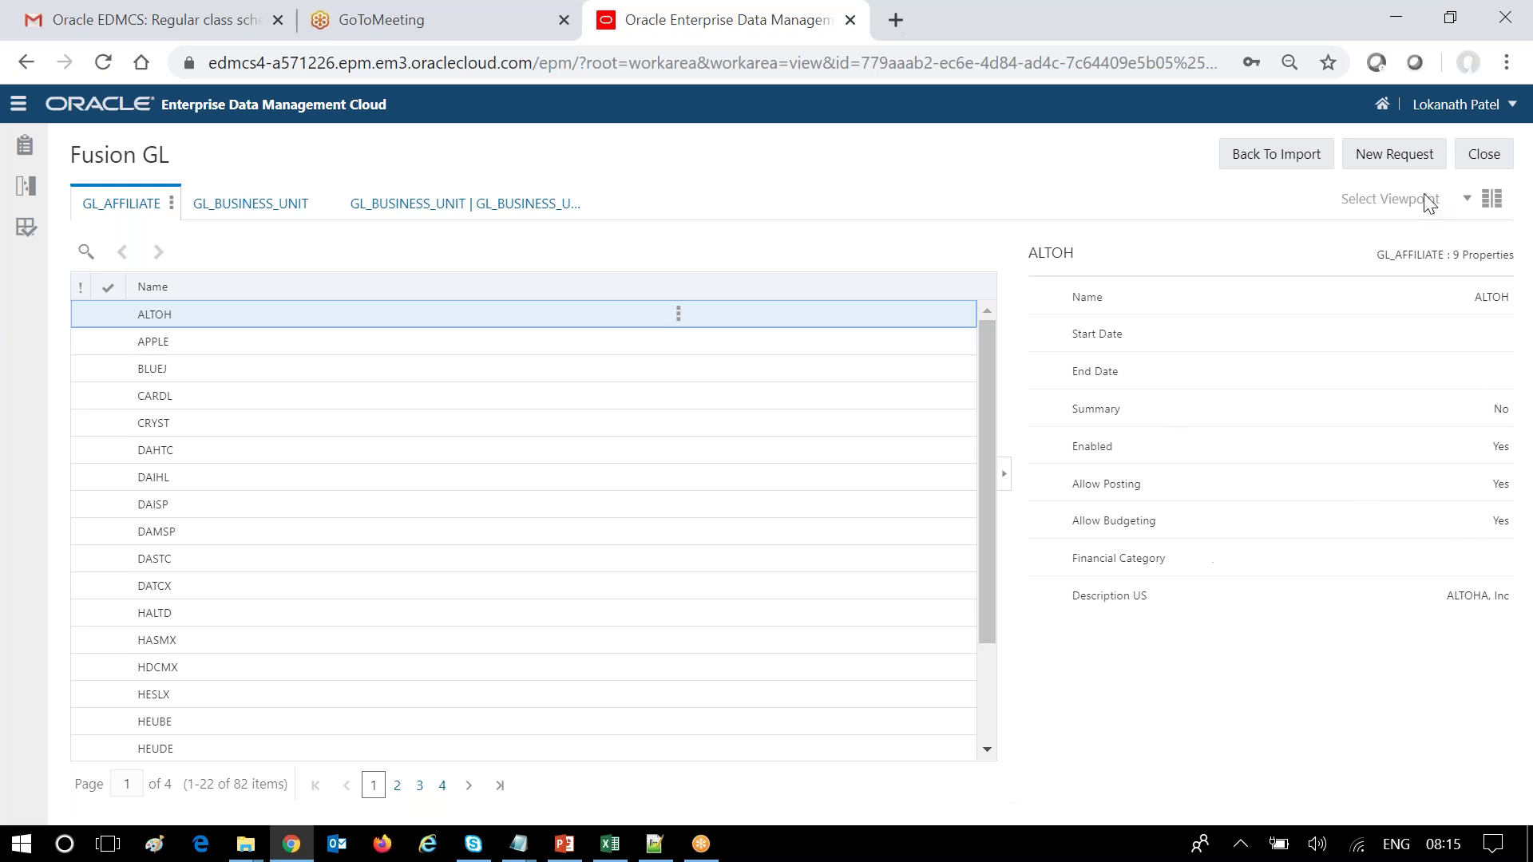
click(1394, 155)
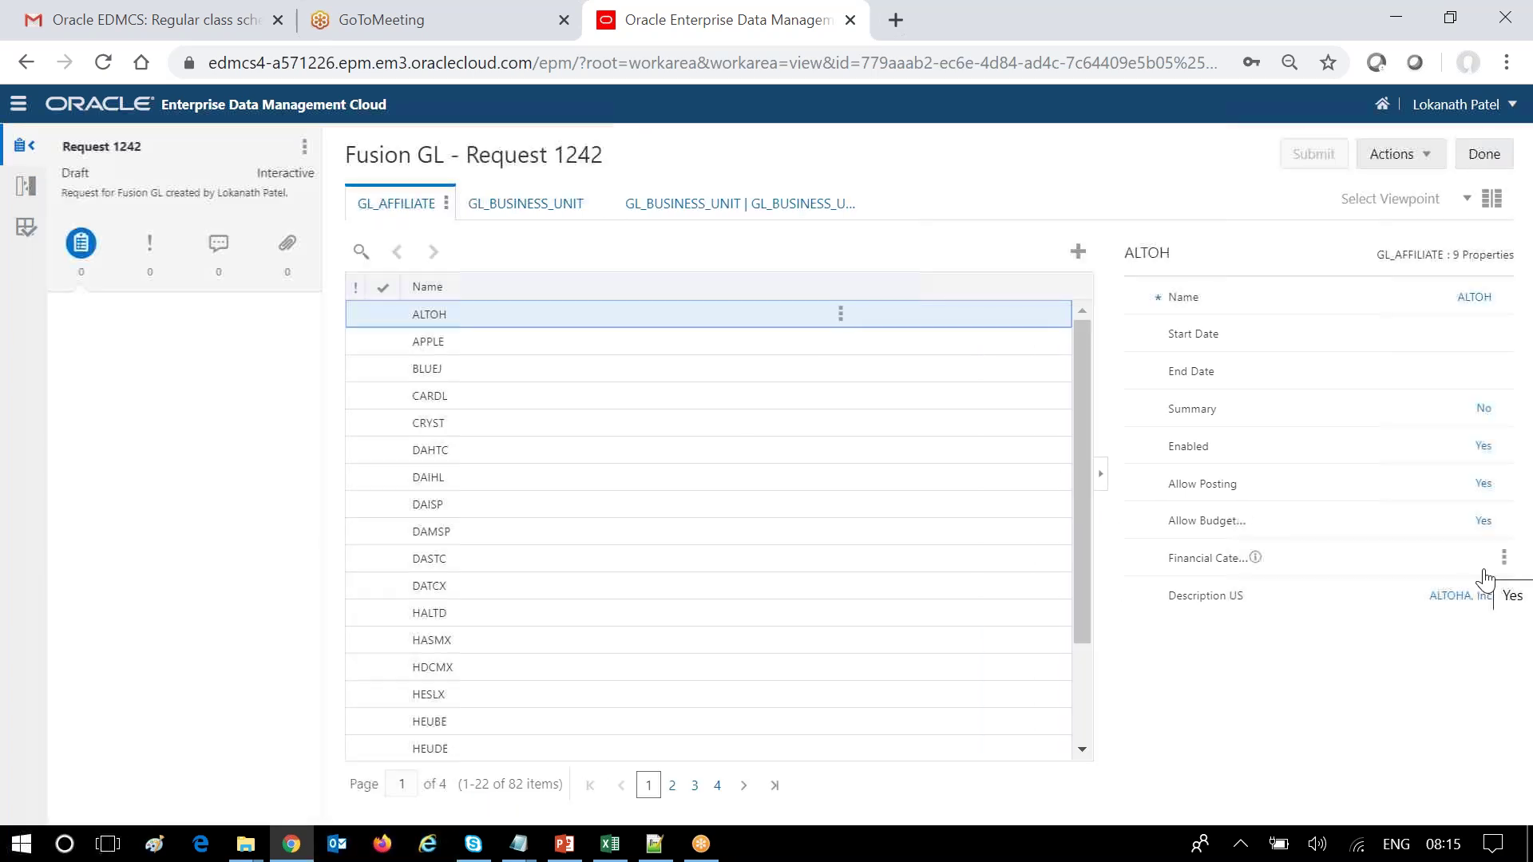
Dismiss ALTOH's Financial Category list unchanged, then show the GL_BUSINESS_UNIT hierarchy viewpoint.
click(1478, 561)
mouse_move(1485, 600)
mouse_down()
mouse_move(1498, 750)
mouse_move(1486, 595)
mouse_up()
click(1193, 727)
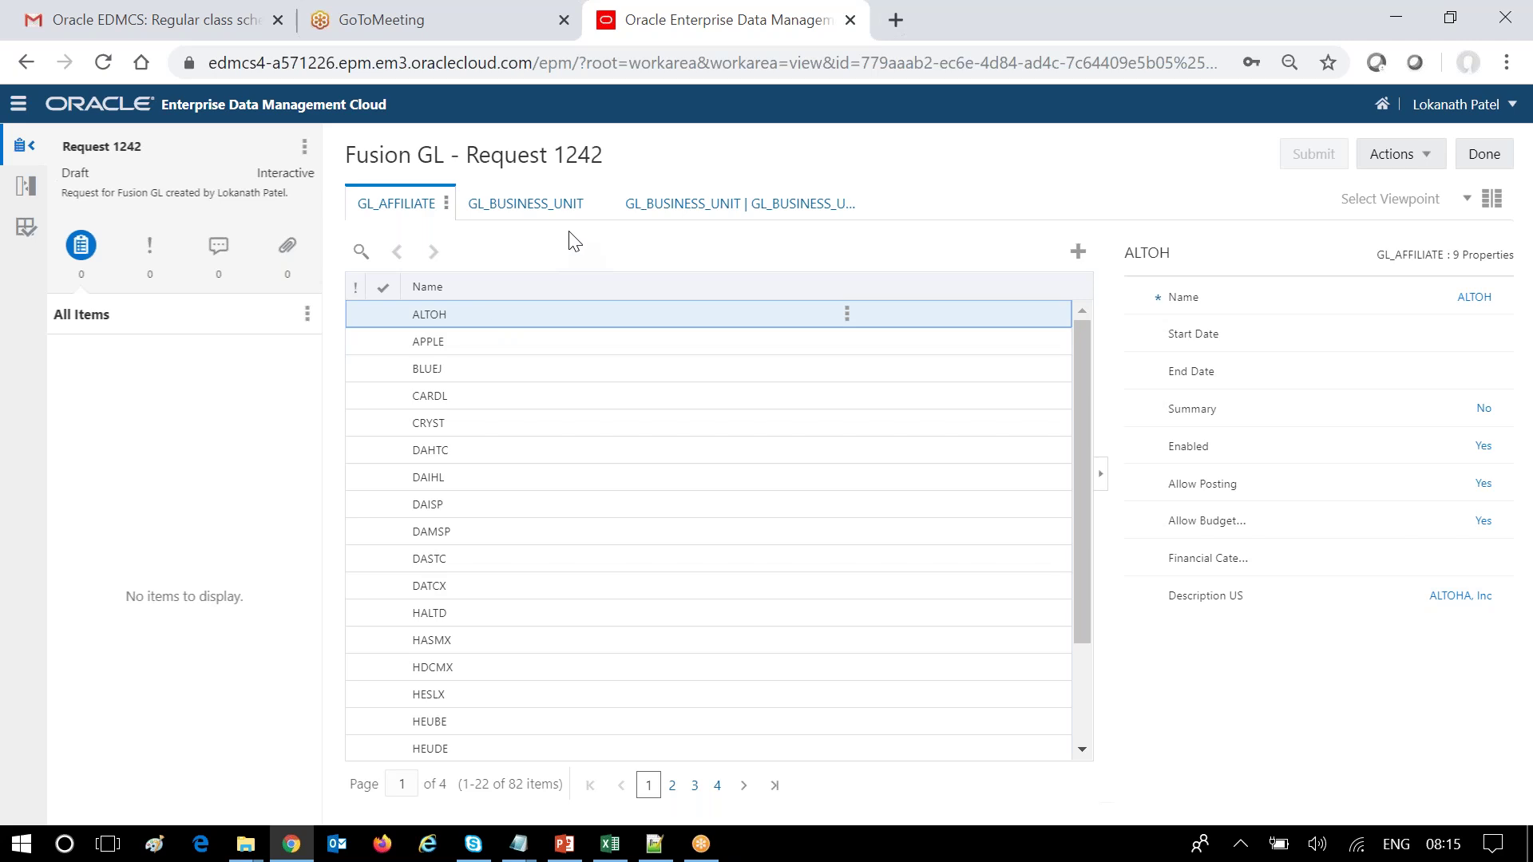
click(548, 218)
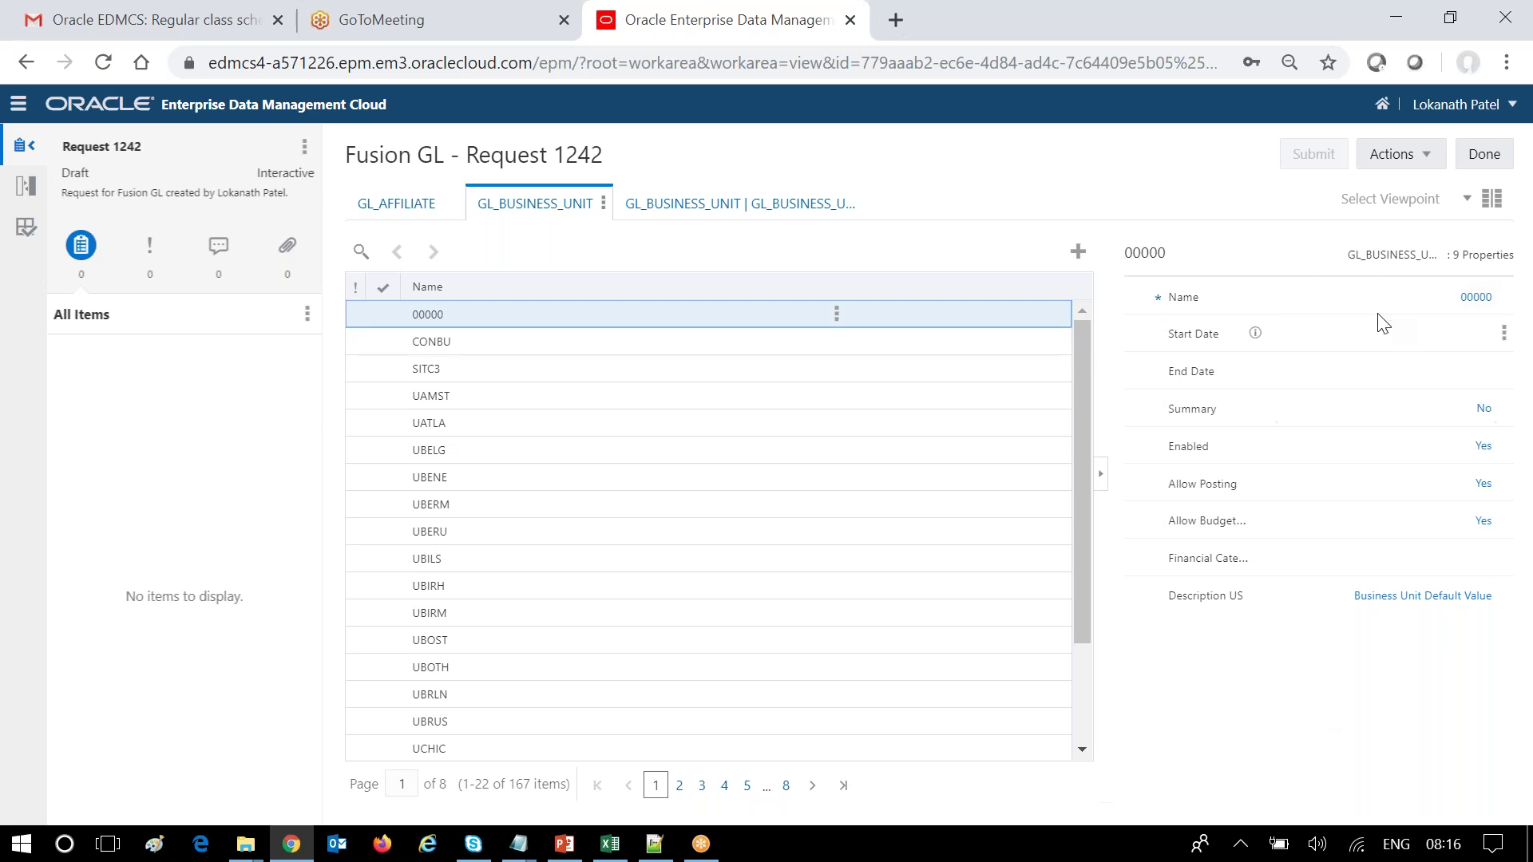
click(746, 209)
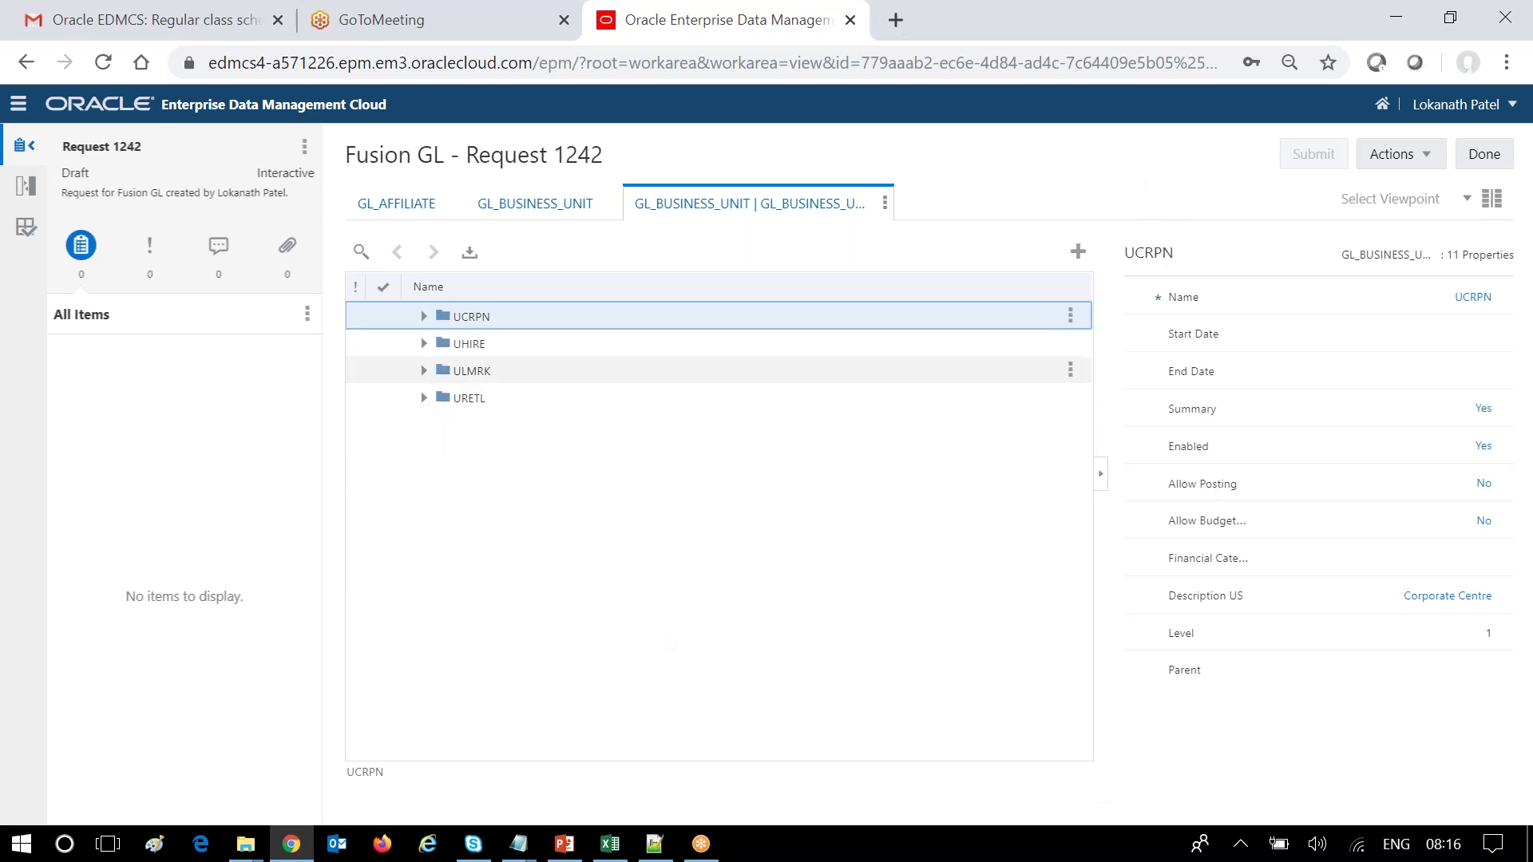
Expand UCRPN, UCORP, UCRPC and UCRPR, then show leaf UCRPT's properties (Corporate Centre, level 5).
click(424, 316)
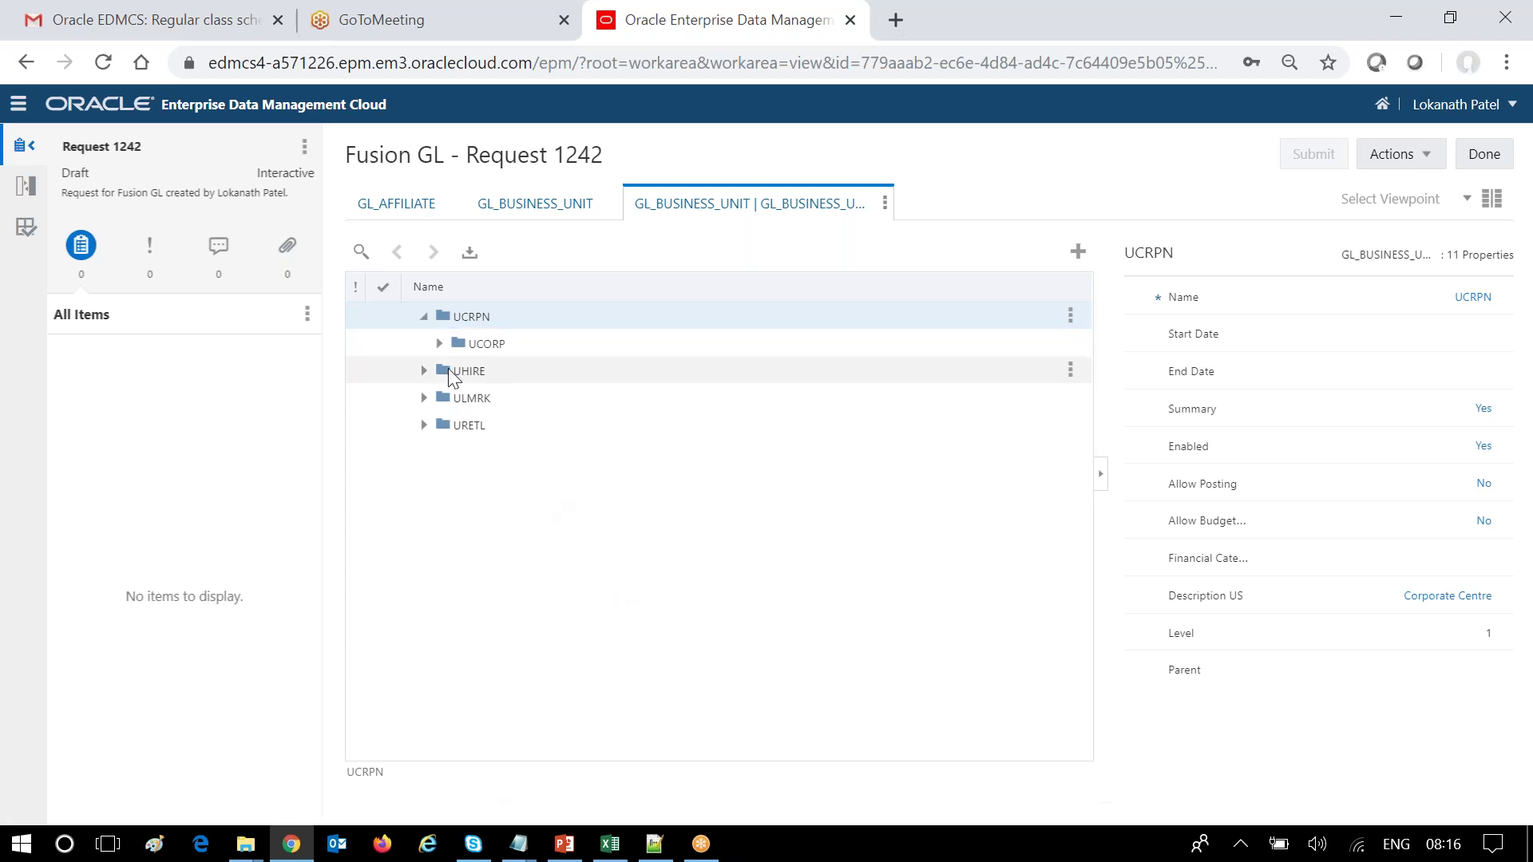
click(479, 343)
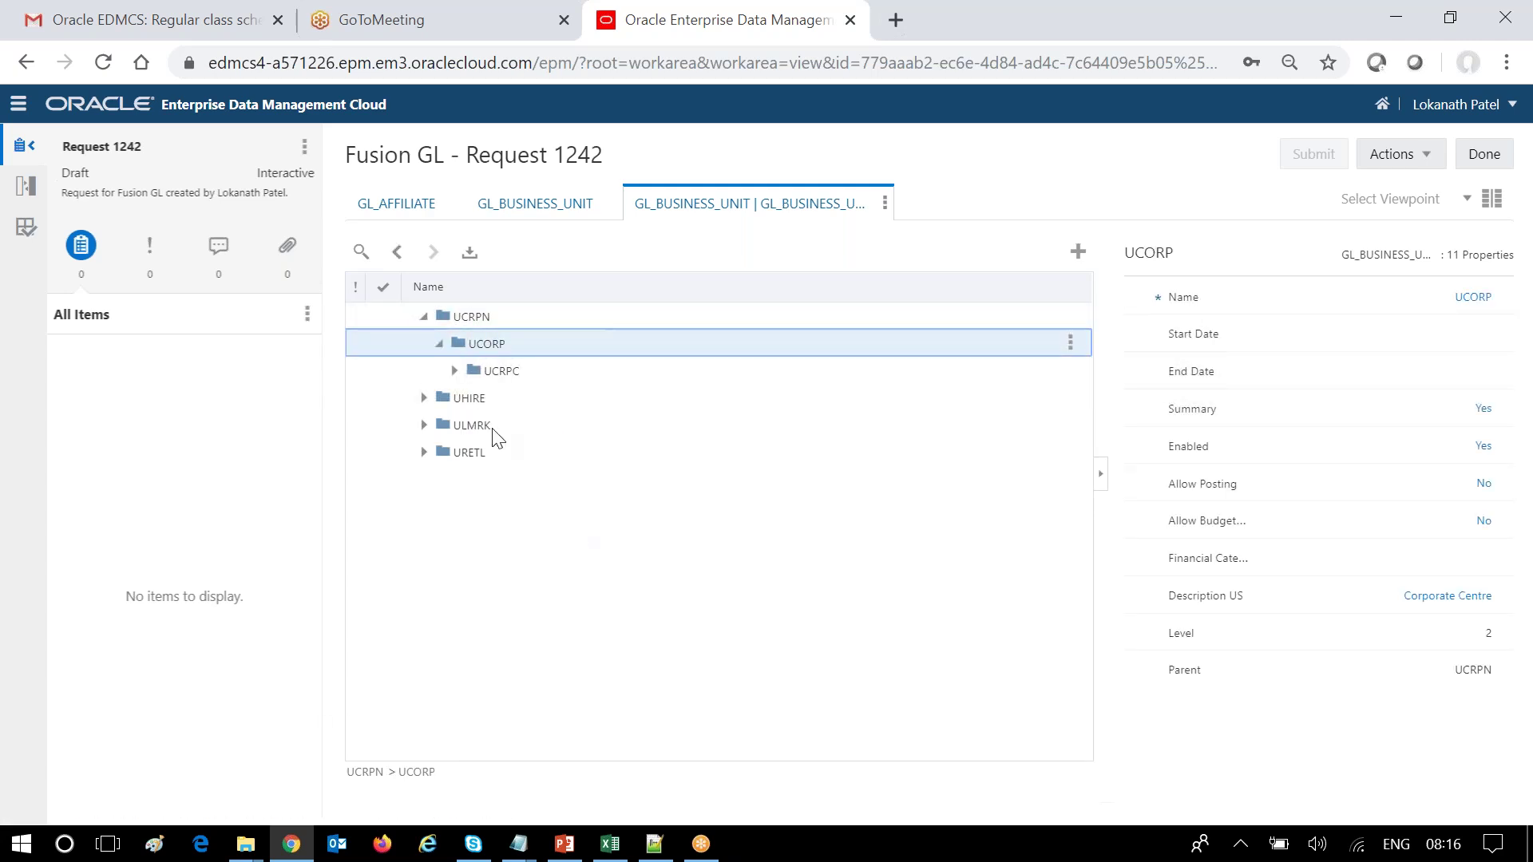
click(455, 370)
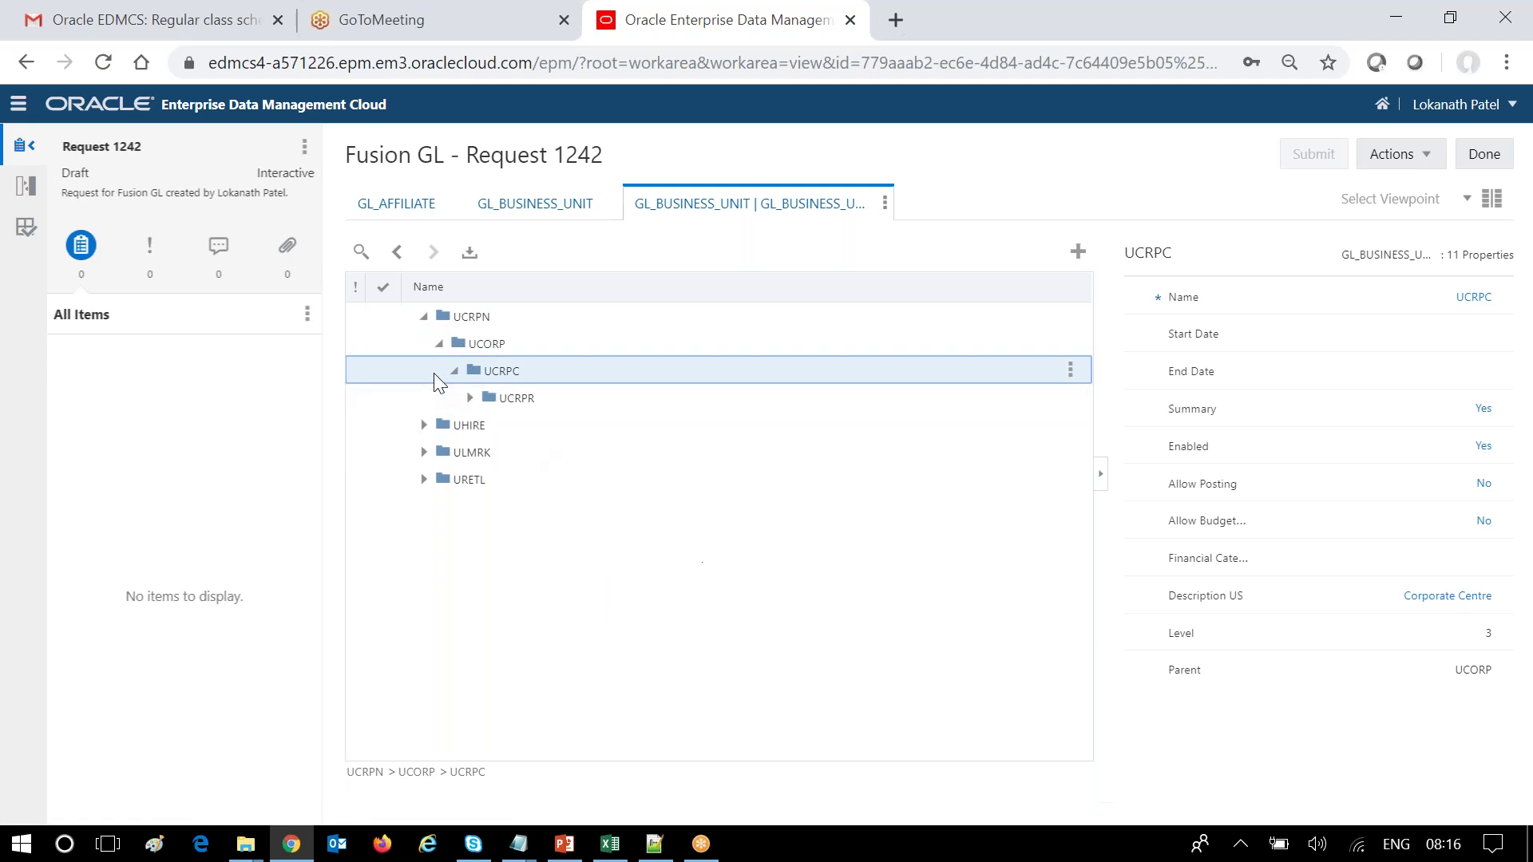
click(468, 397)
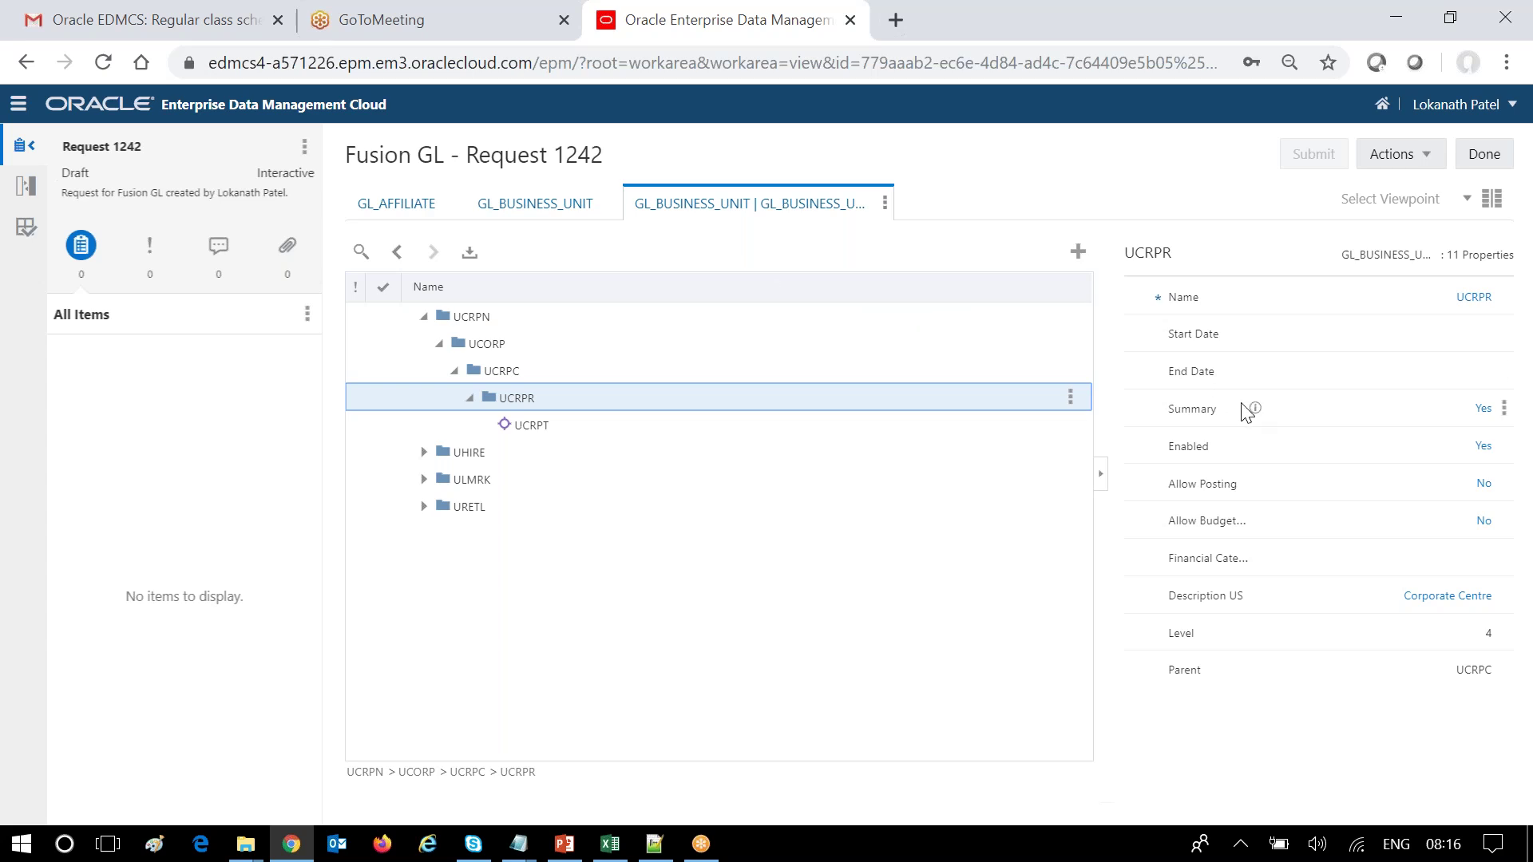
click(626, 431)
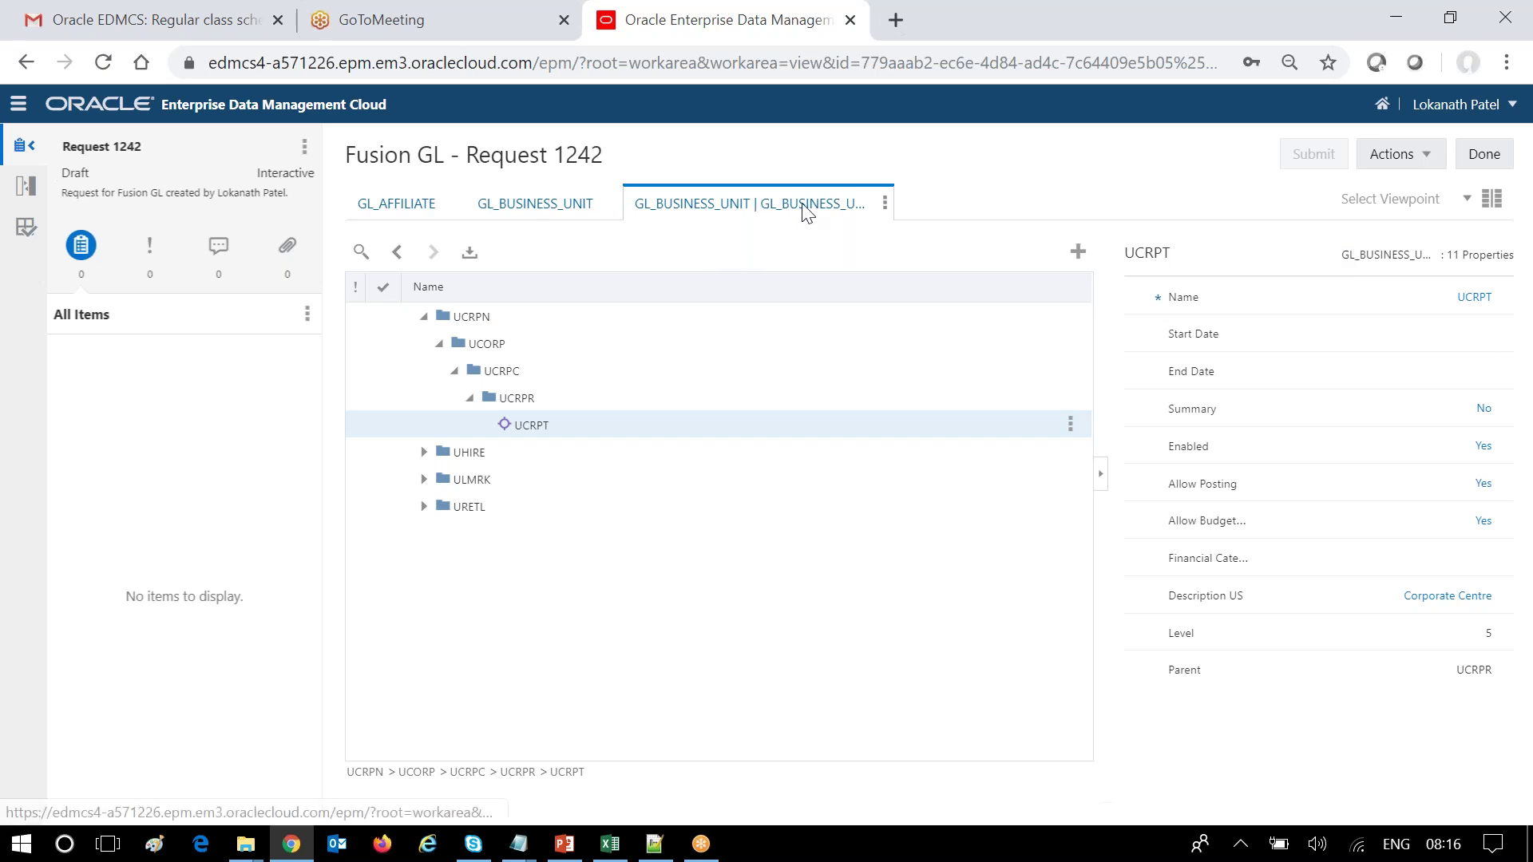
mouse_move(802, 206)
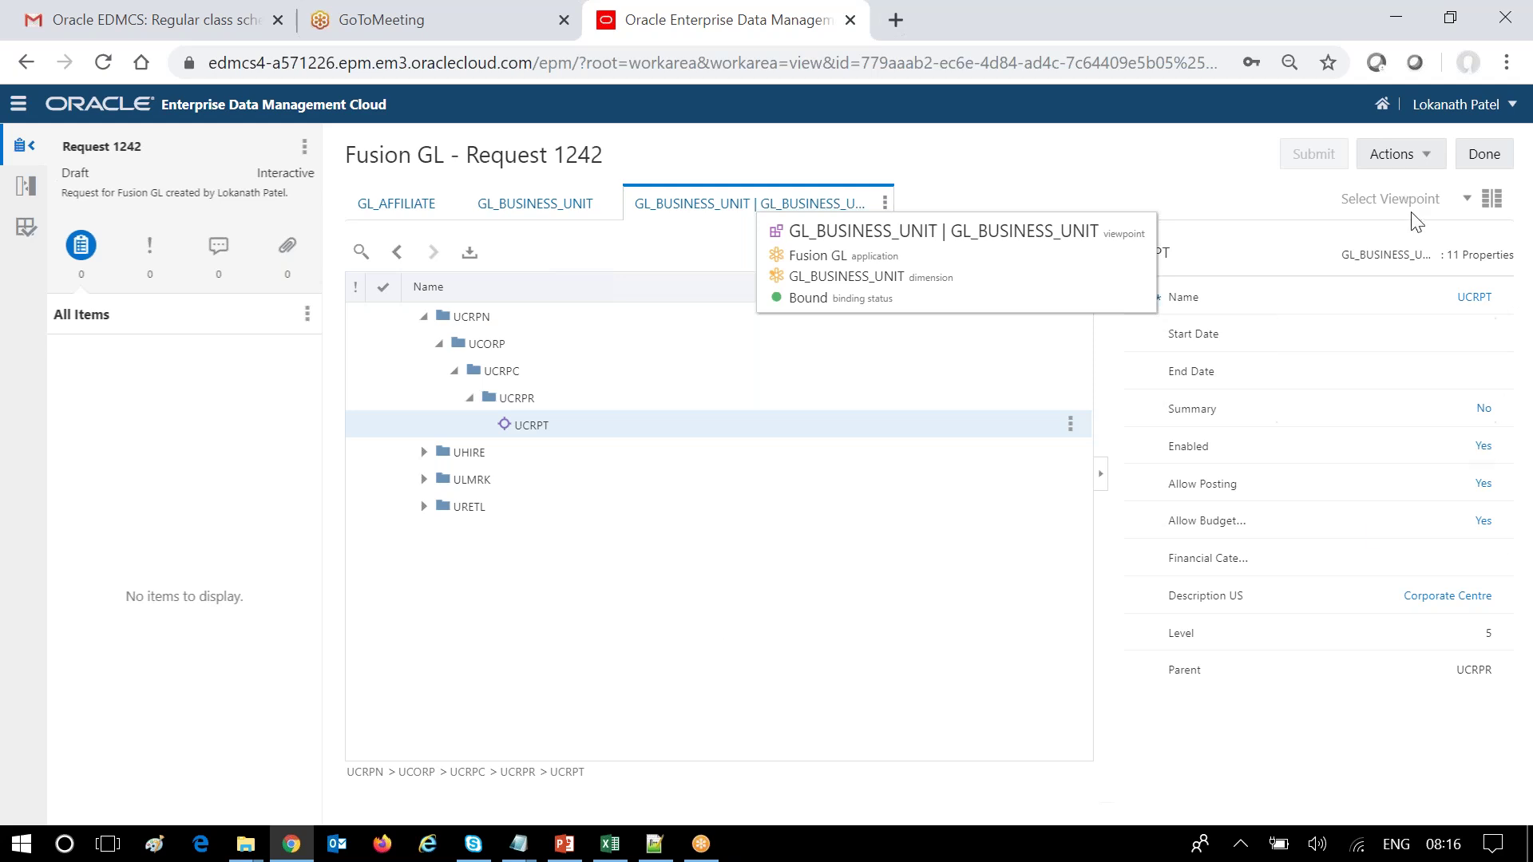
Append '-Test' to UCRPT's Description US, making 'Corporate Centre-Test', and submit request 1242.
click(1492, 593)
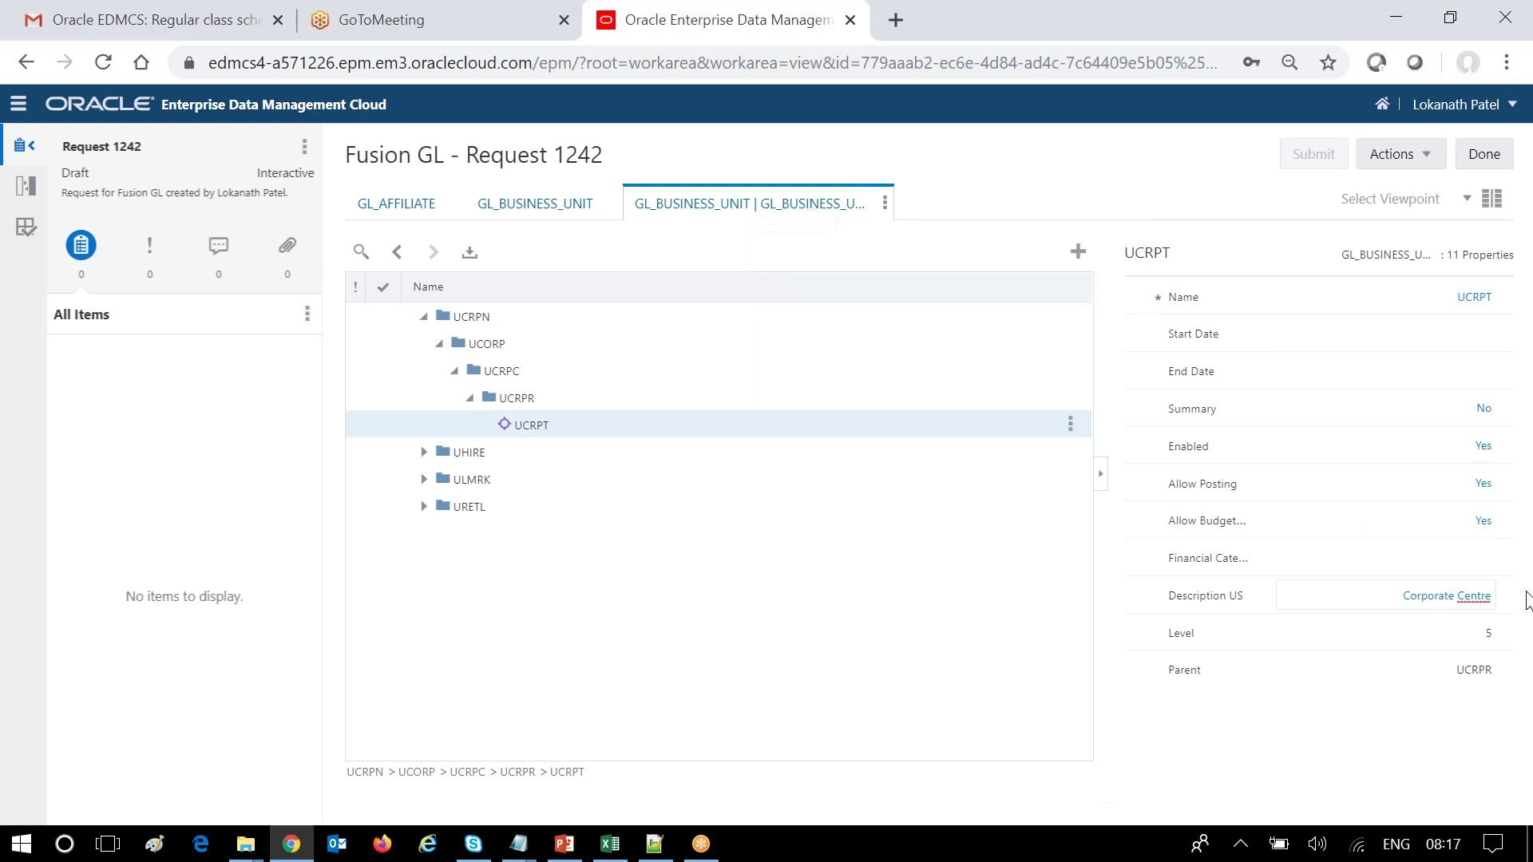
text(-Test)
click(1229, 174)
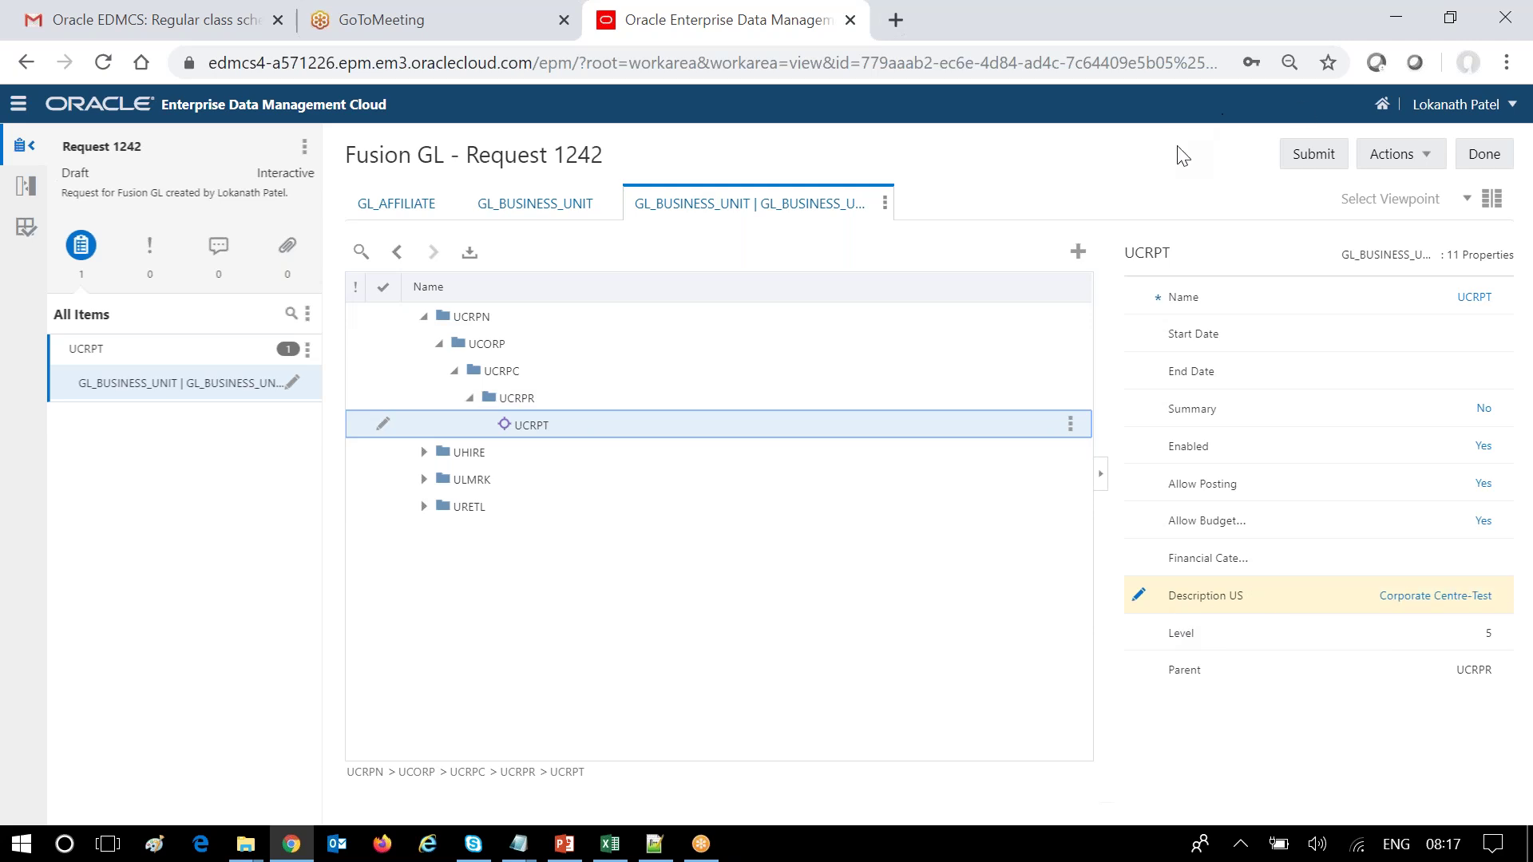
click(1300, 156)
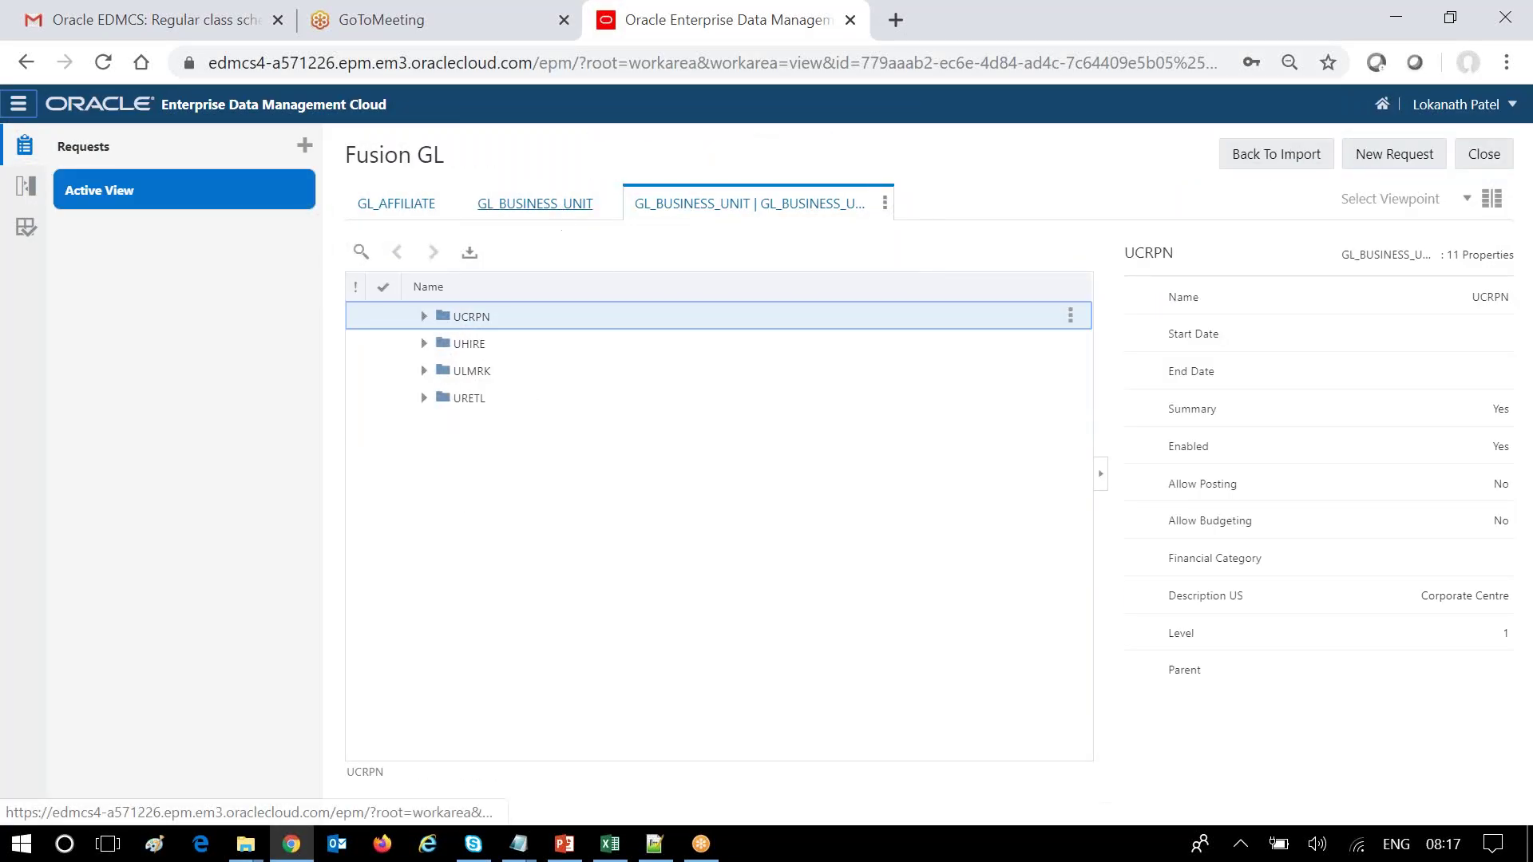
Search the GL_BUSINESS_UNIT list viewpoint for UCRPT to confirm its Corporate Centre-Test description.
click(560, 210)
click(360, 251)
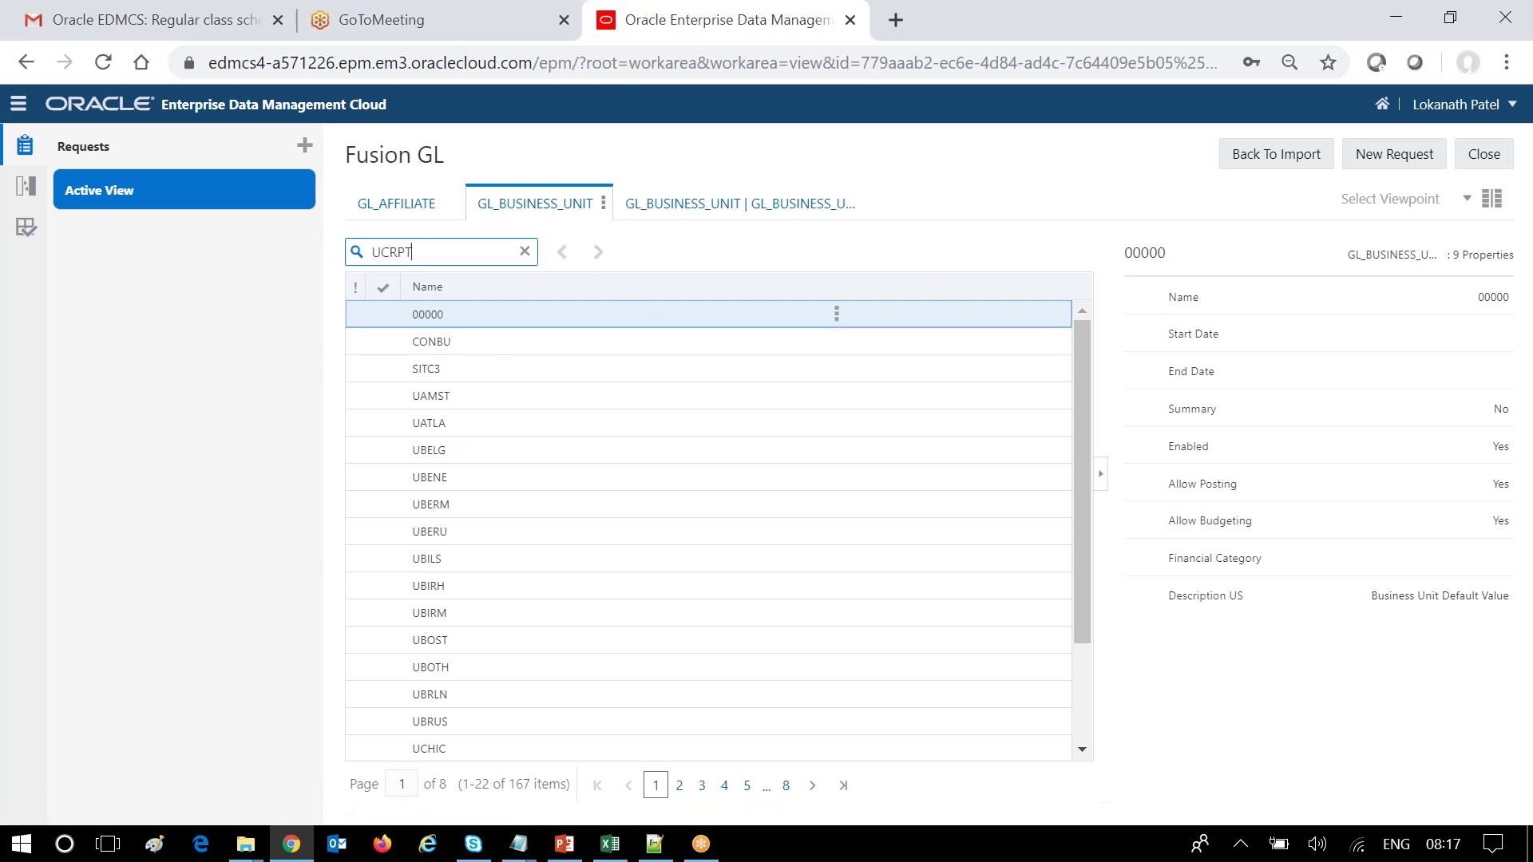
click(356, 254)
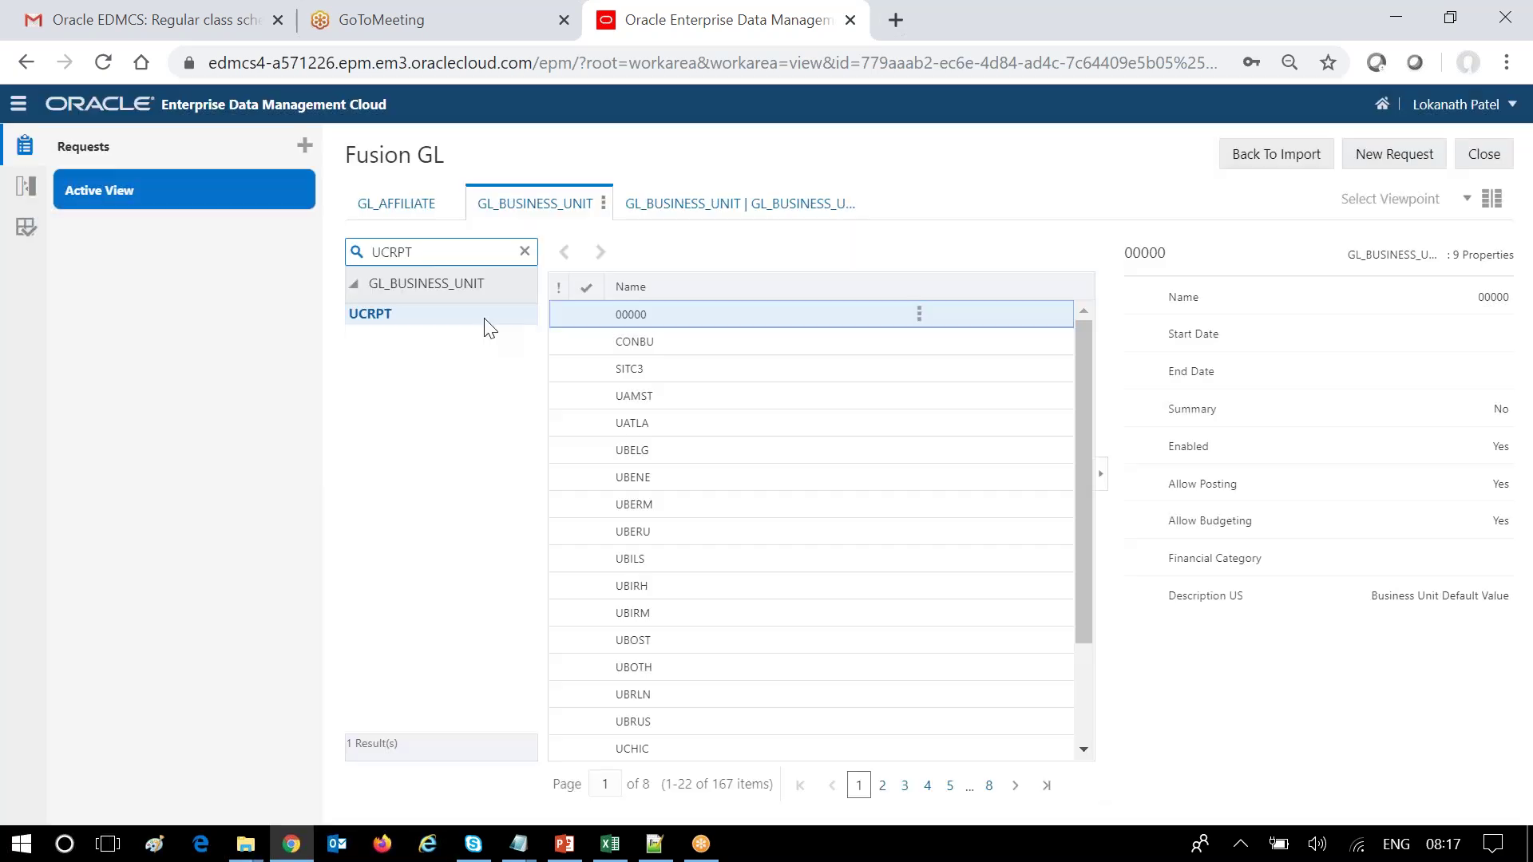
click(380, 317)
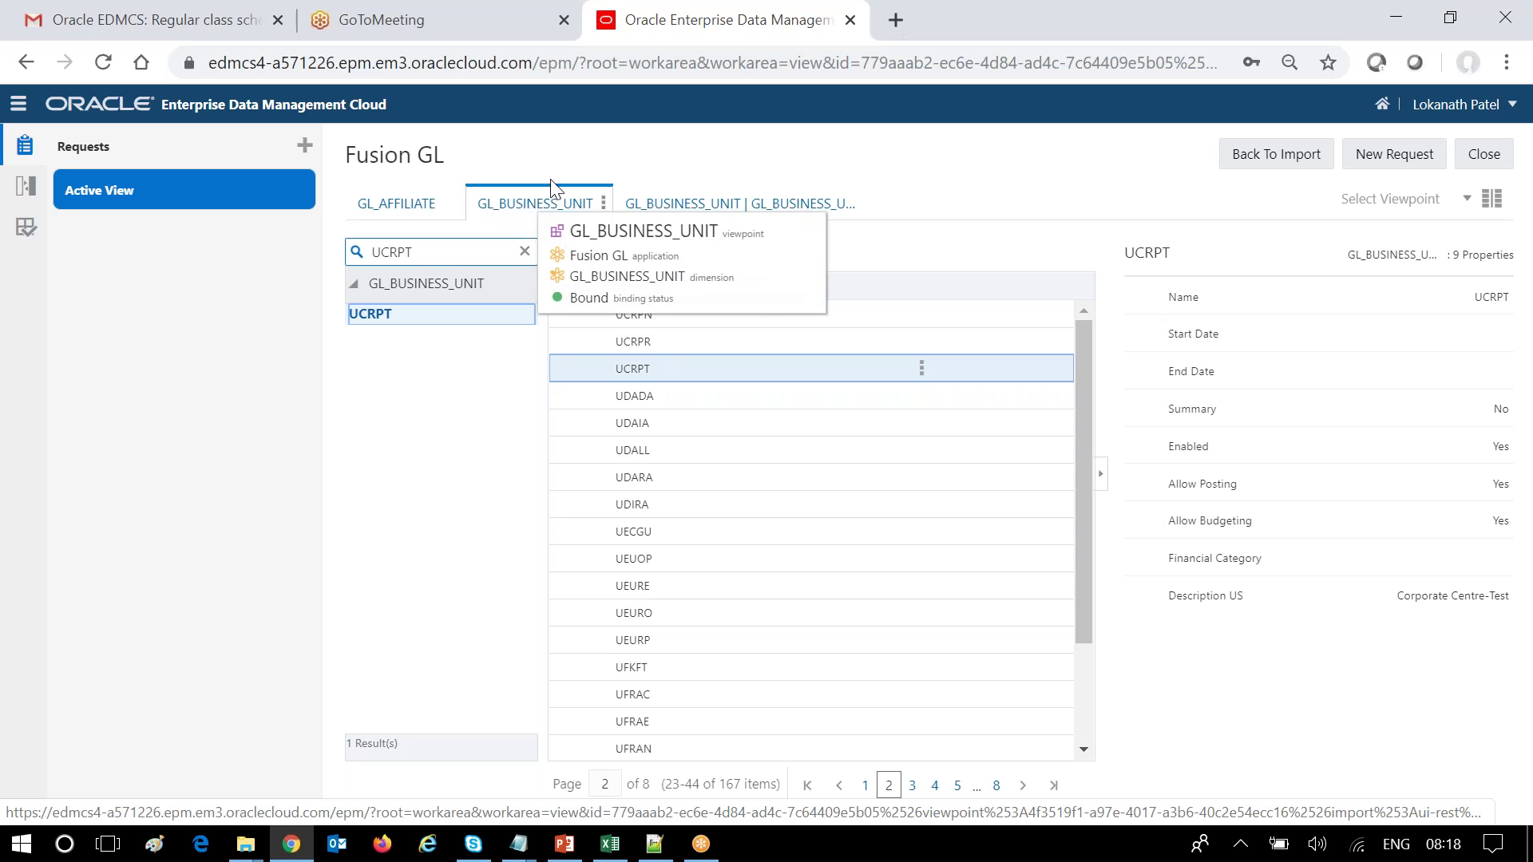
Check the hierarchy viewpoint, return to the list, clear the search and begin a new request.
click(825, 203)
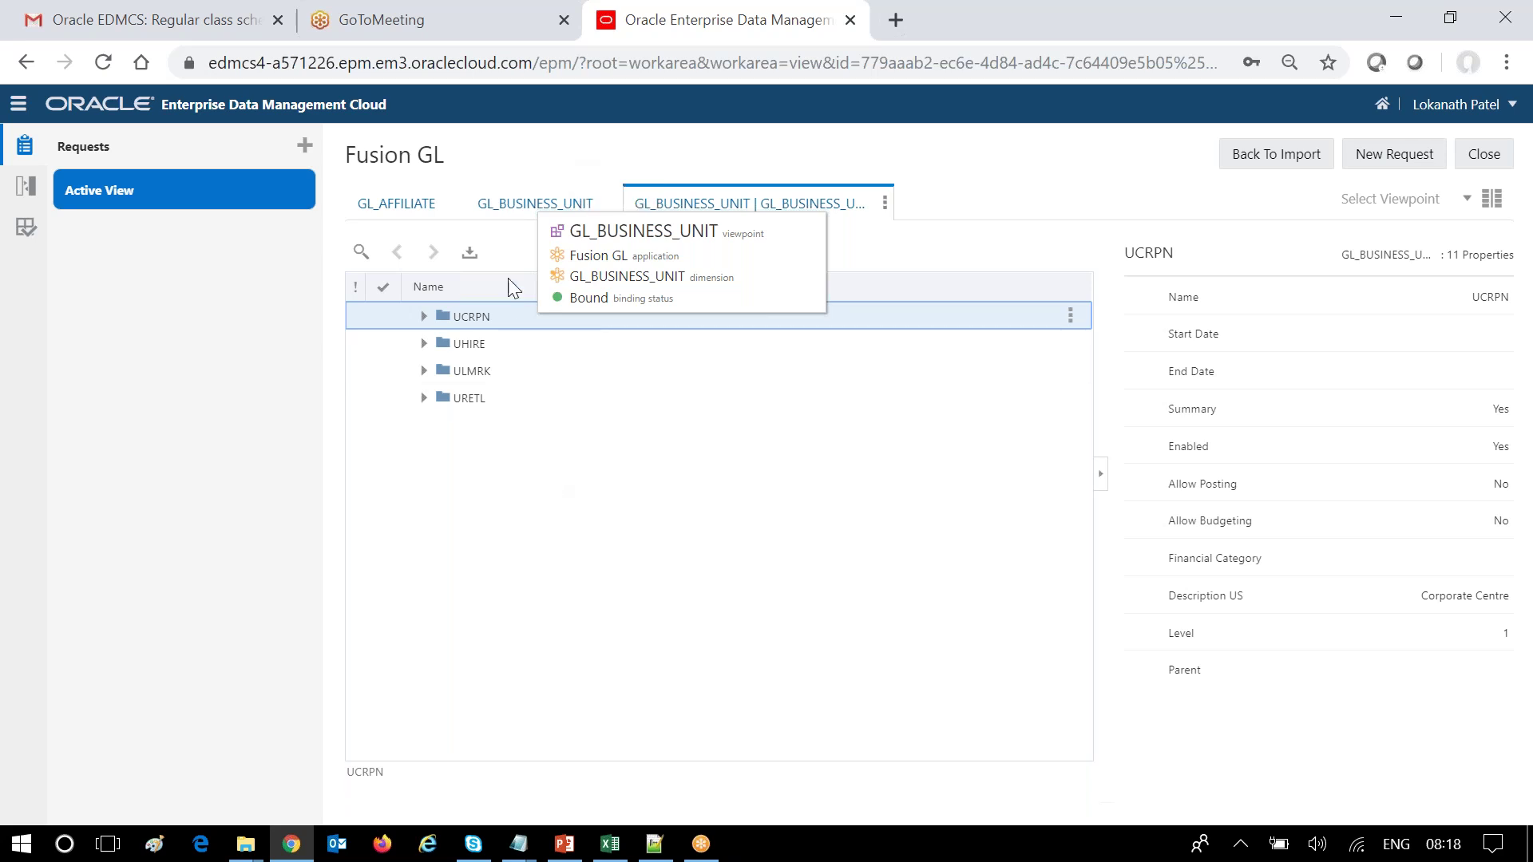
click(501, 204)
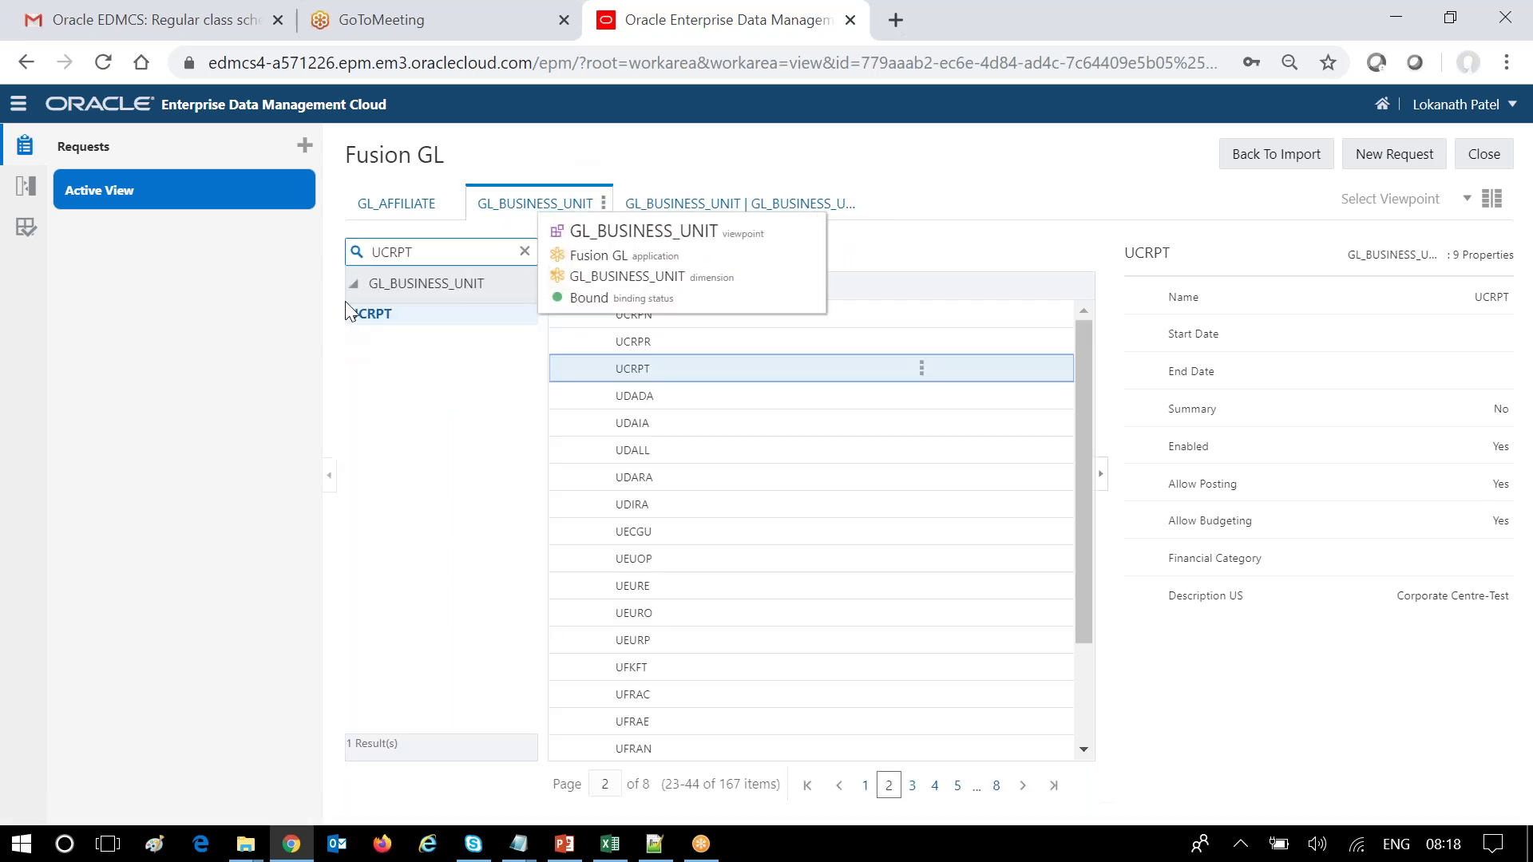
click(524, 252)
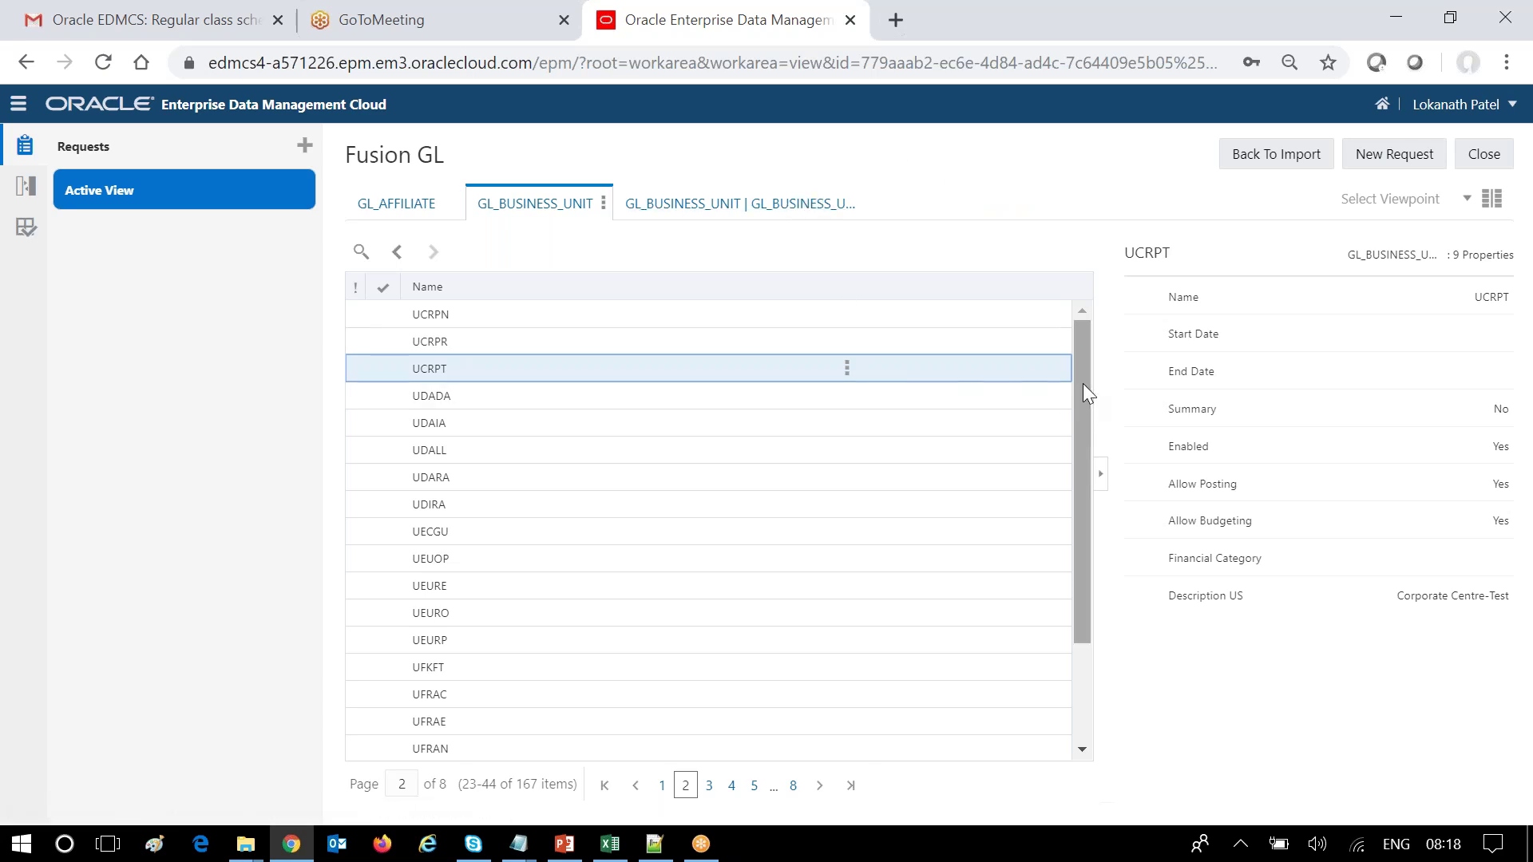
scroll(1086, 415, down, 1)
scroll(1089, 442, up, 1)
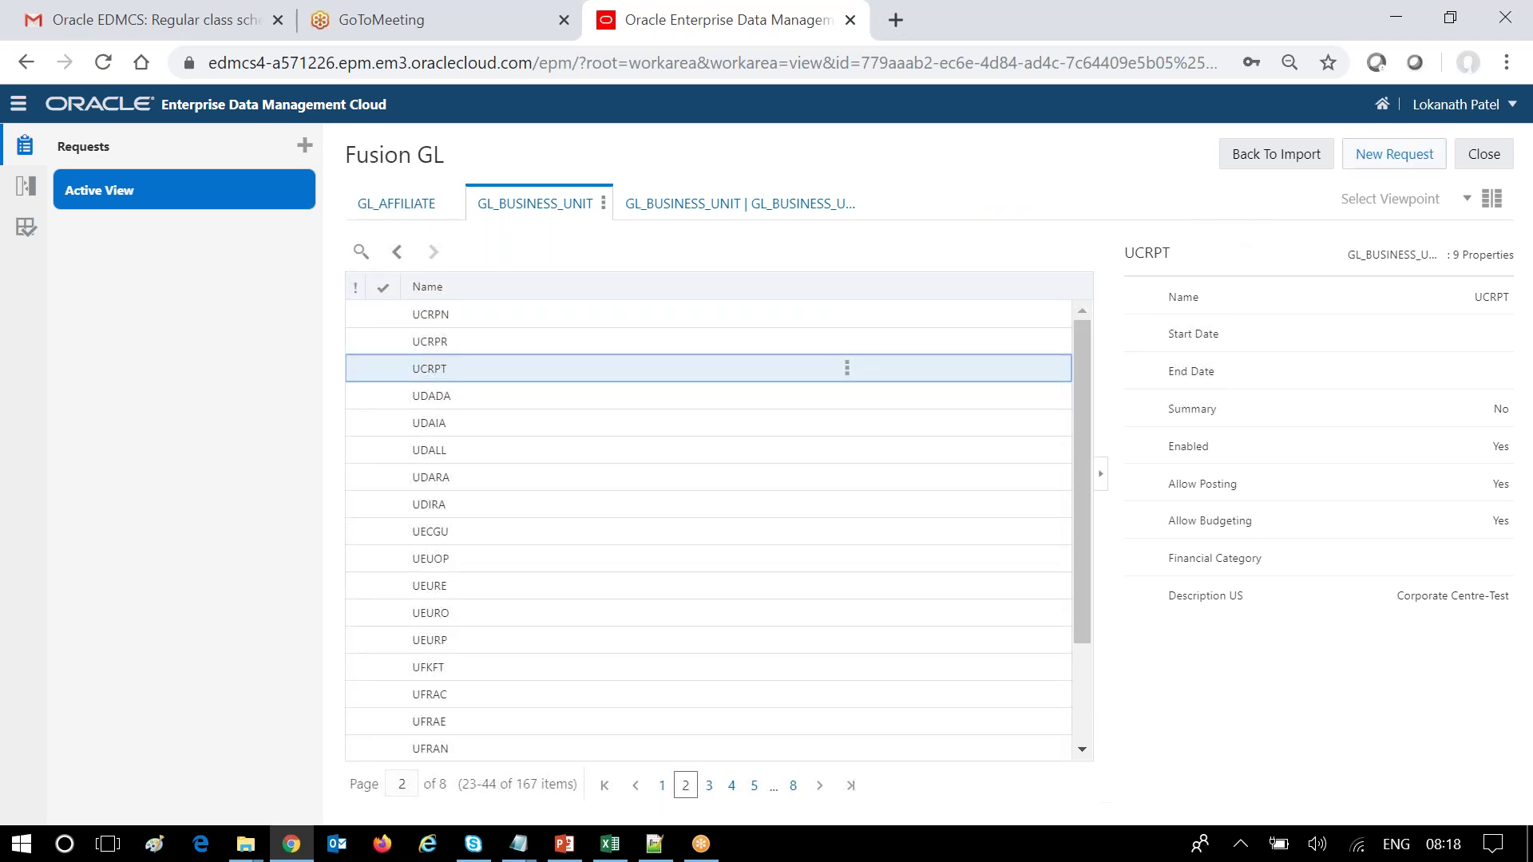
click(1393, 154)
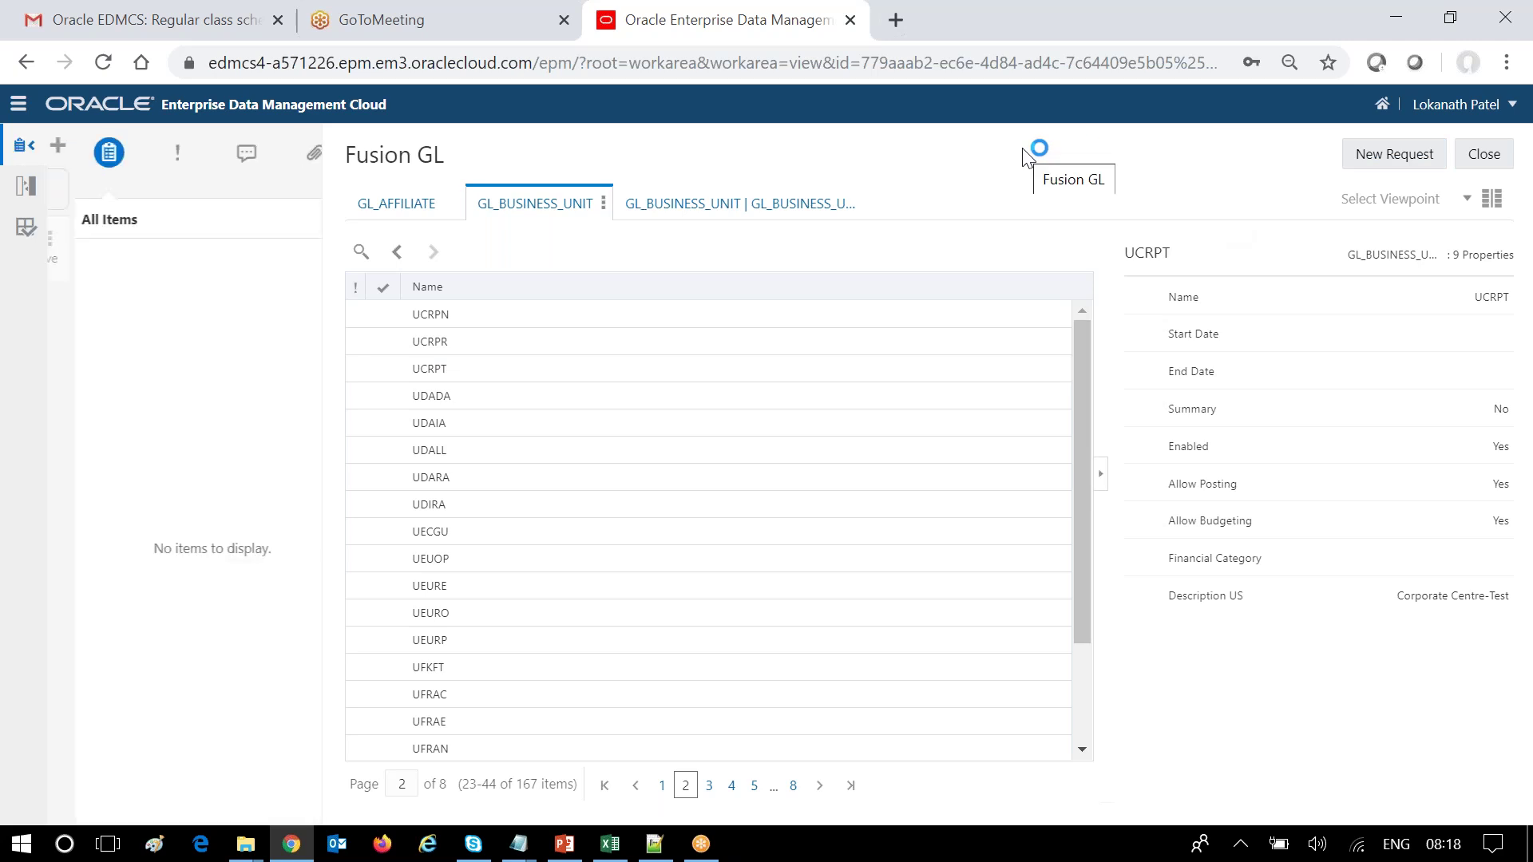
Add business unit ZZZZZ with Description US Test_BU to GL_BUSINESS_UNIT and submit request 1243.
click(1082, 254)
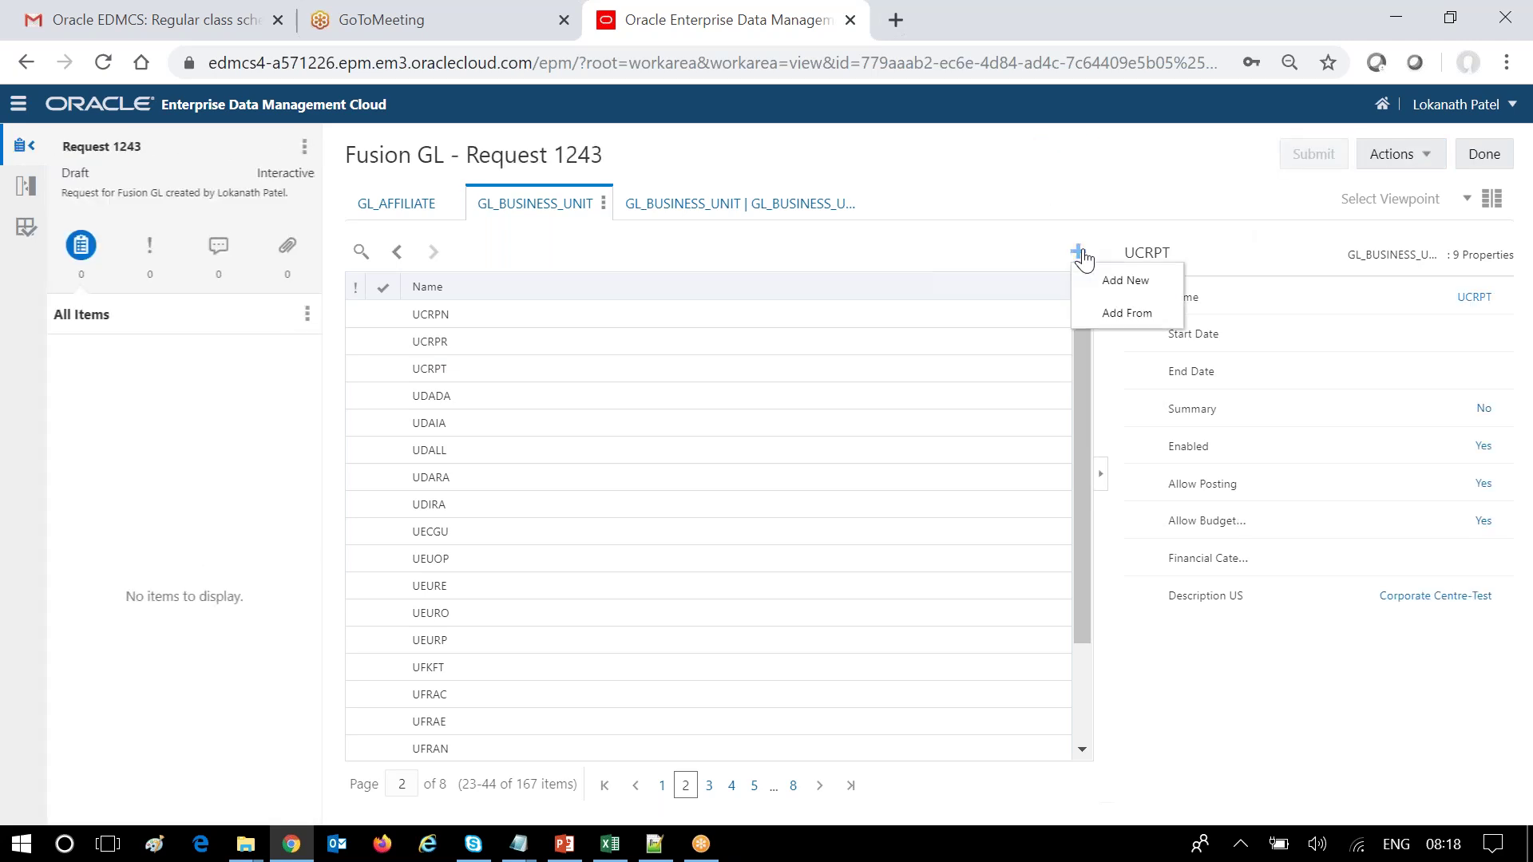
click(1134, 276)
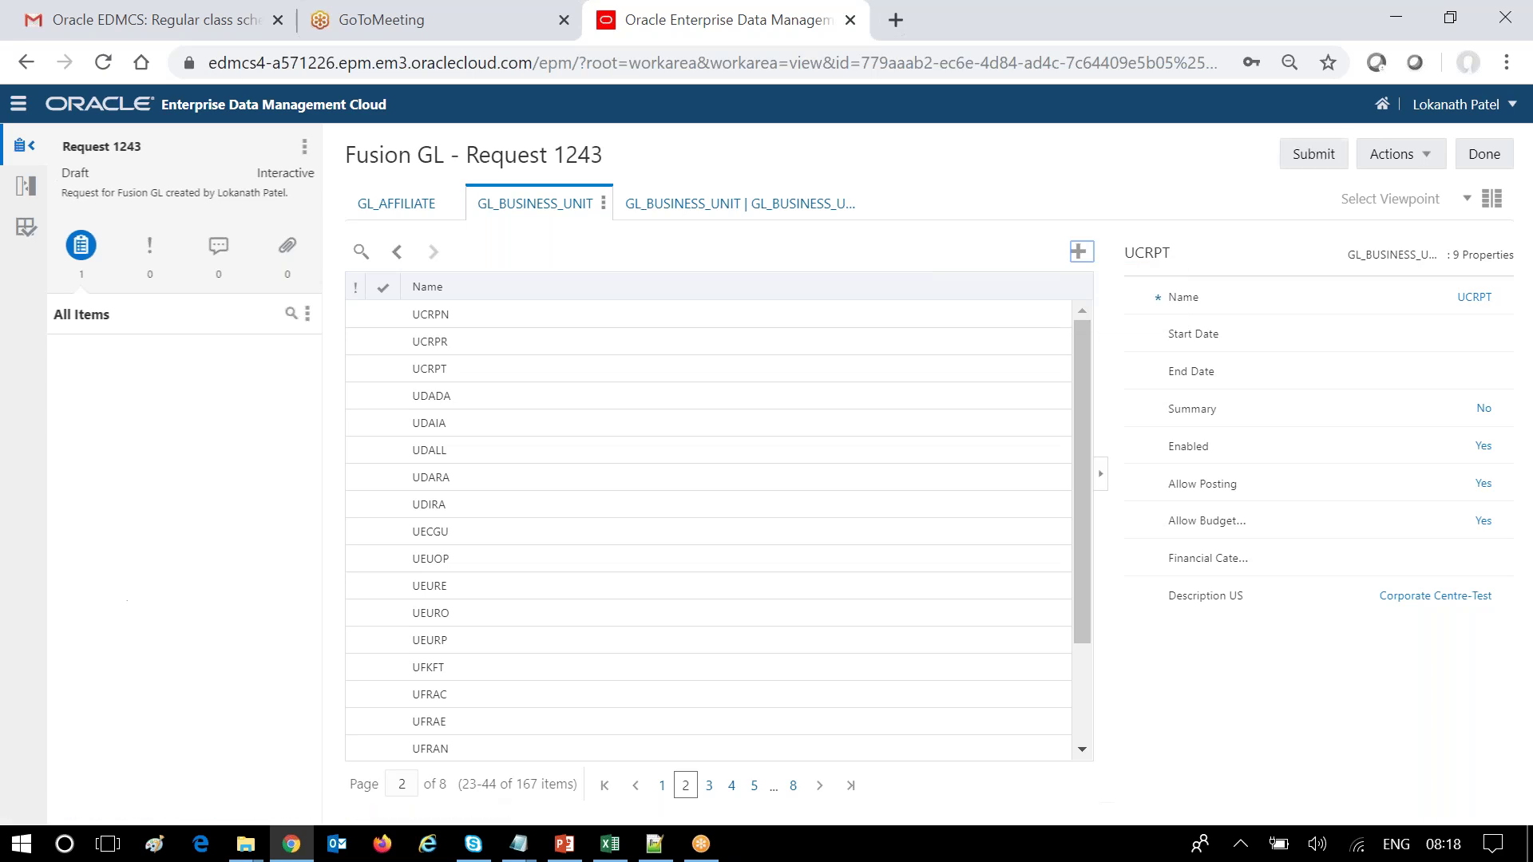
click(1255, 297)
text(Z)
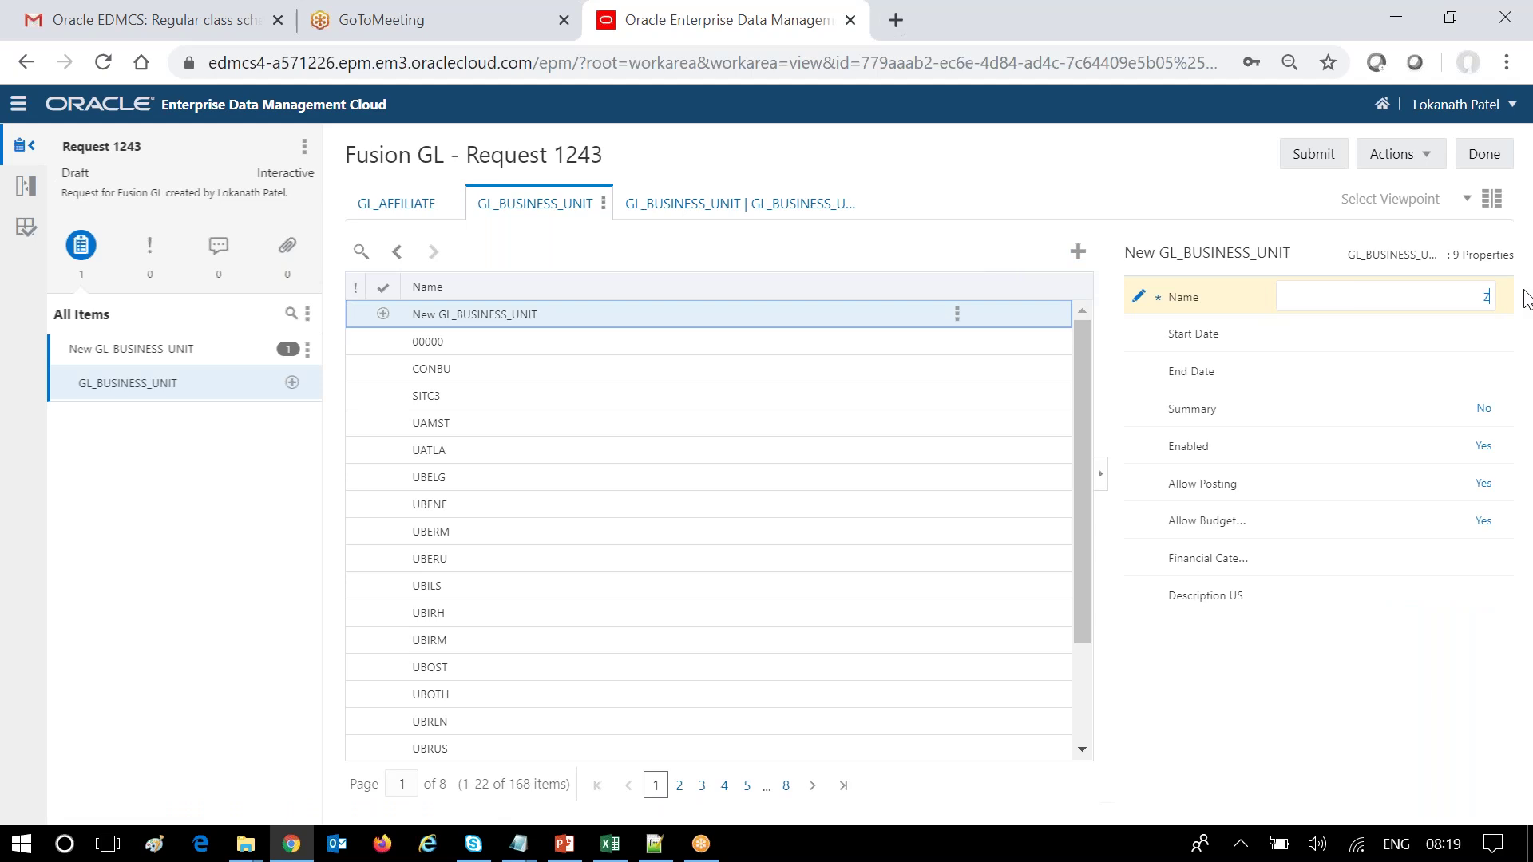
text(ZZZZ)
click(1405, 607)
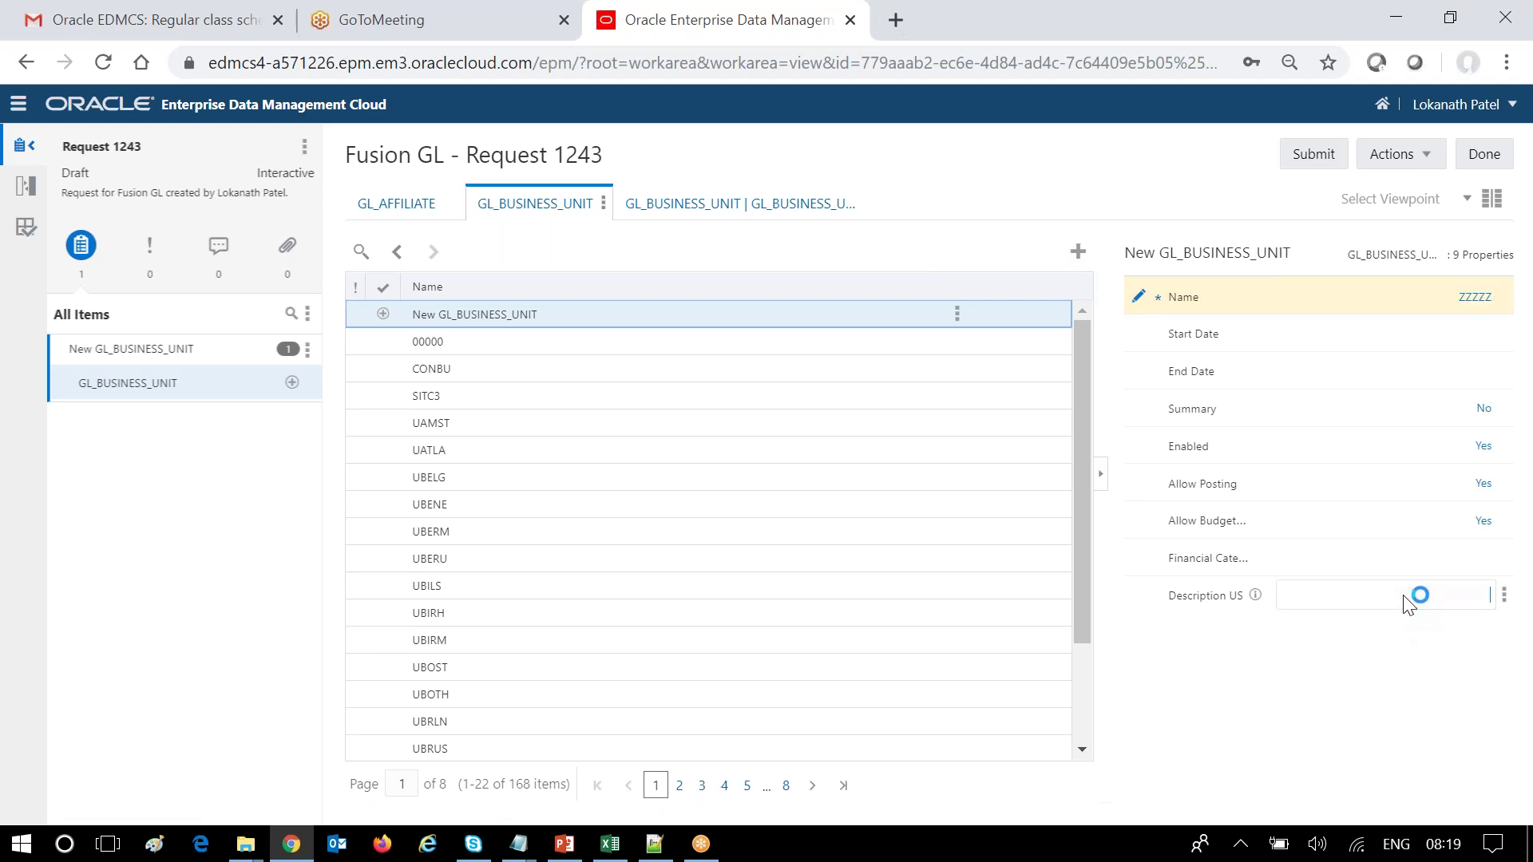
text(Test_BU)
click(1206, 759)
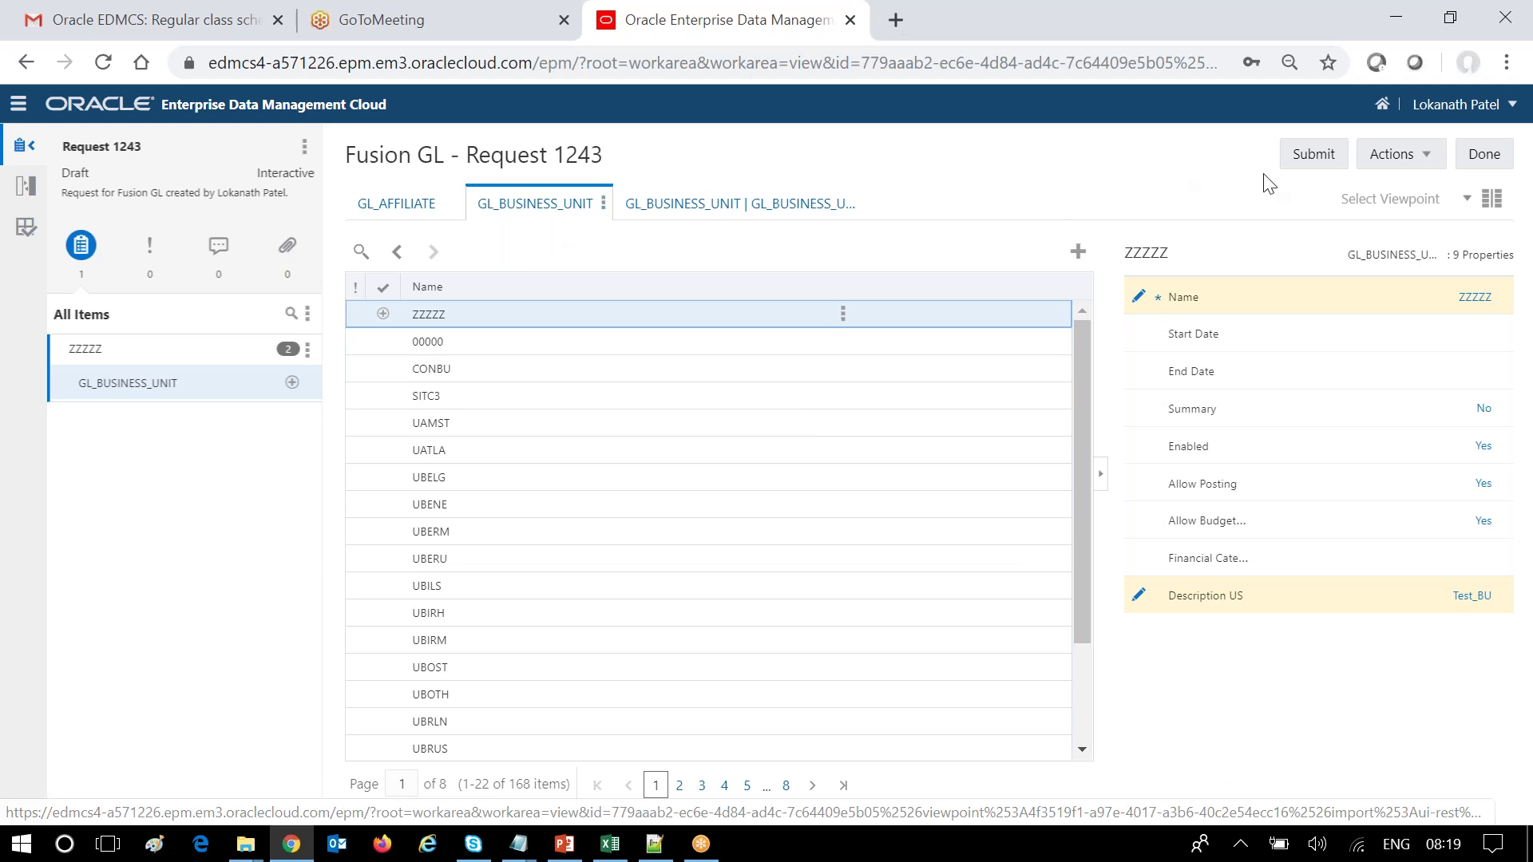
click(1298, 166)
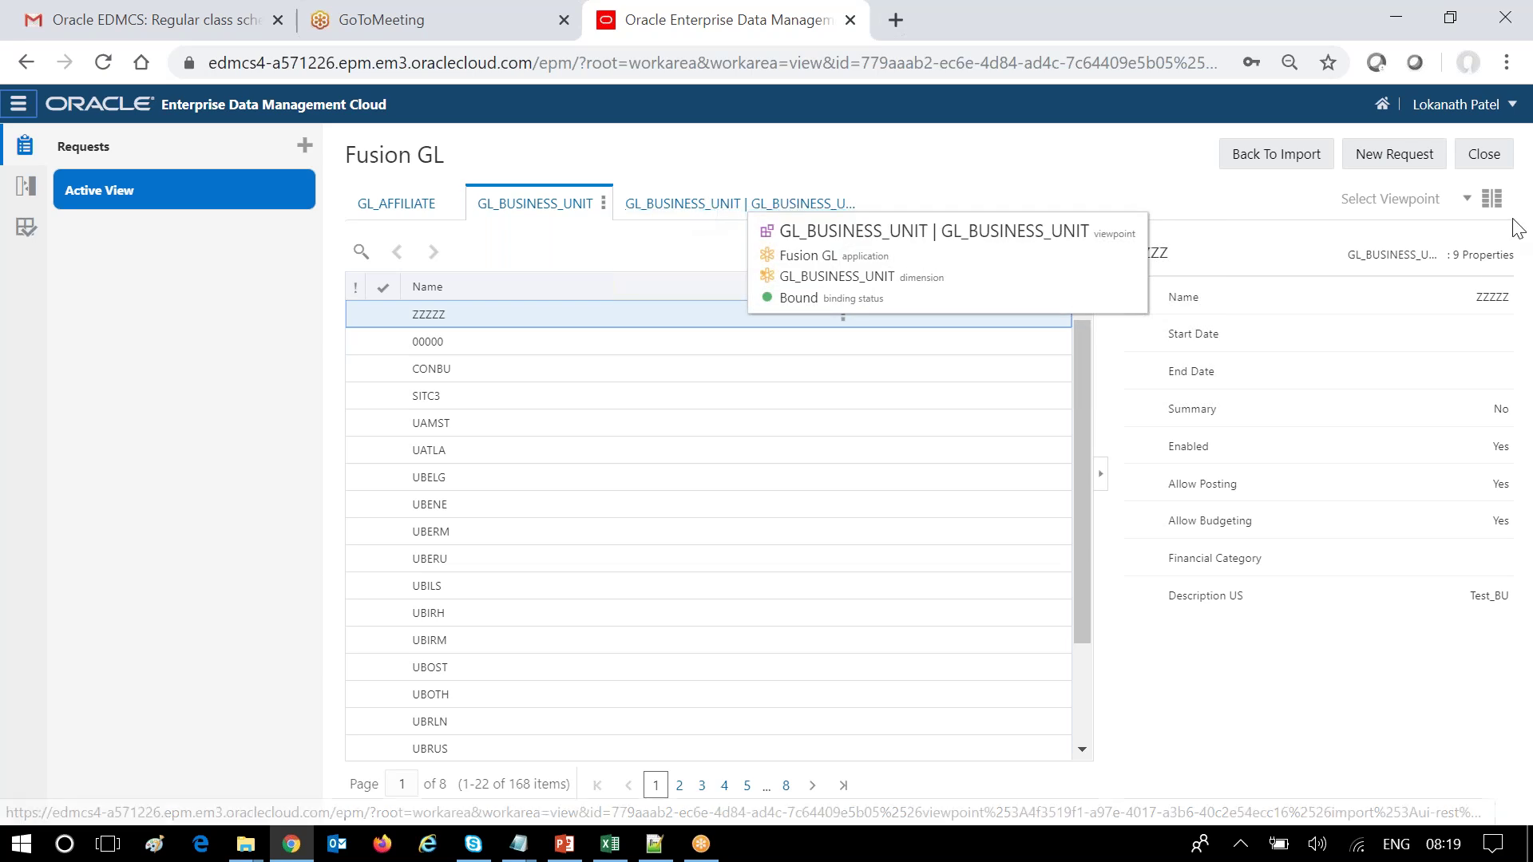
Show list and hierarchy side by side, expanding ULMRK, ULMKT, ULDUK and ULNDN.
click(1493, 201)
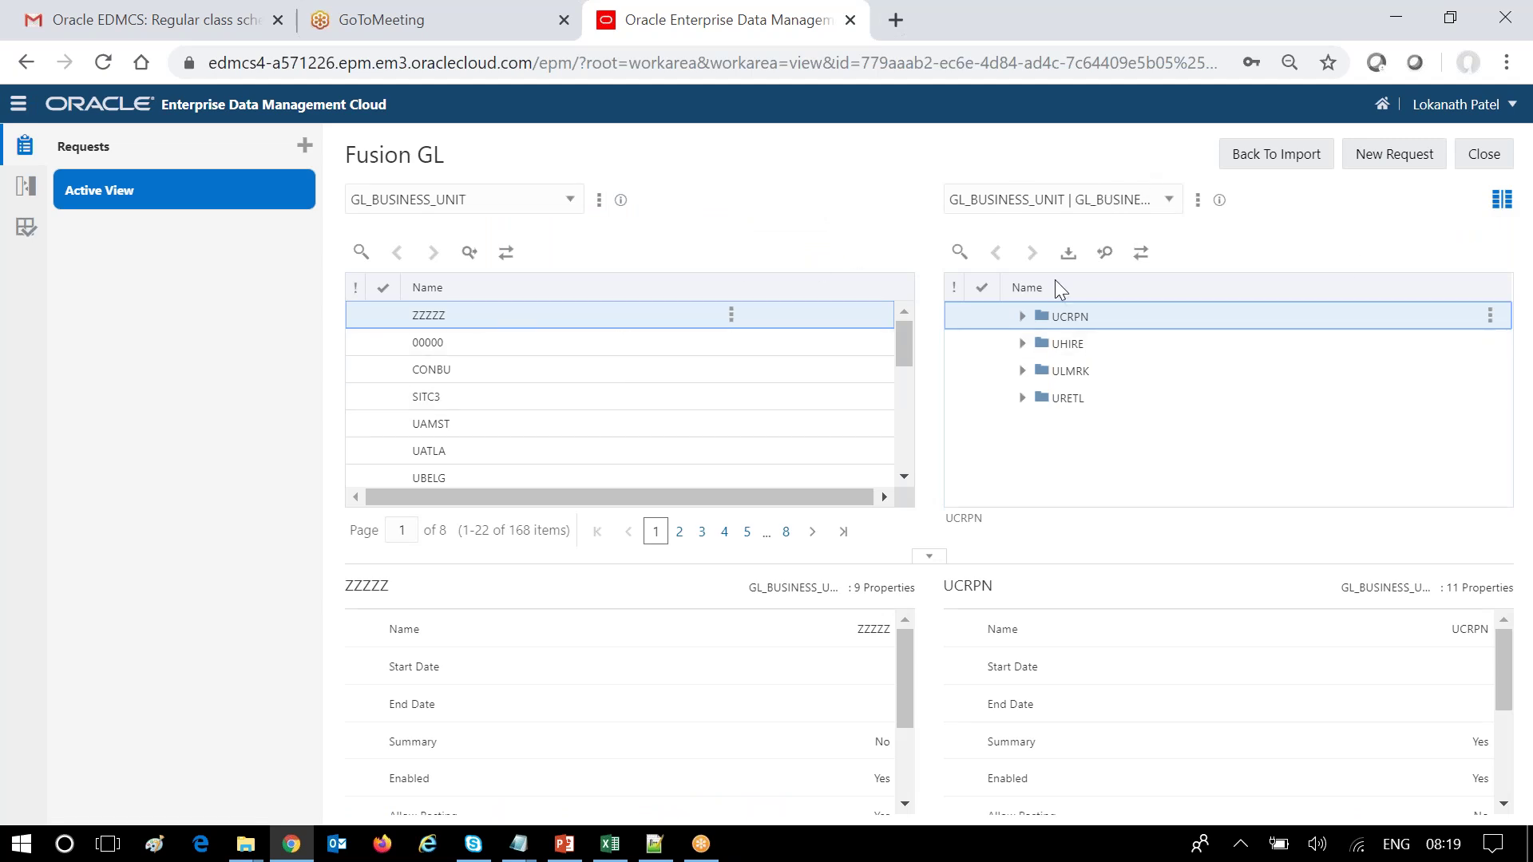
click(1022, 372)
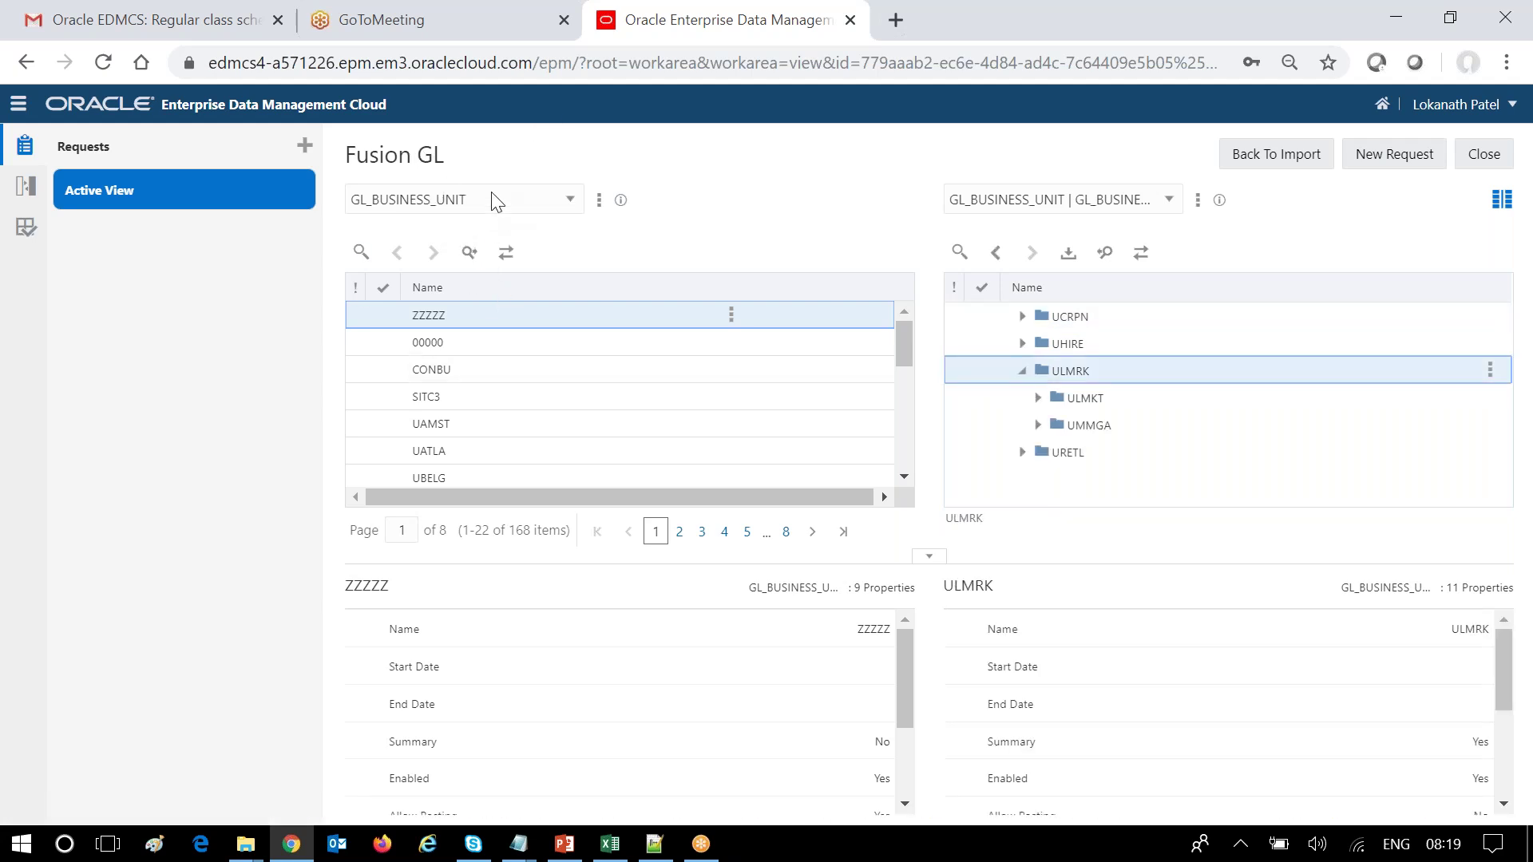
click(1039, 398)
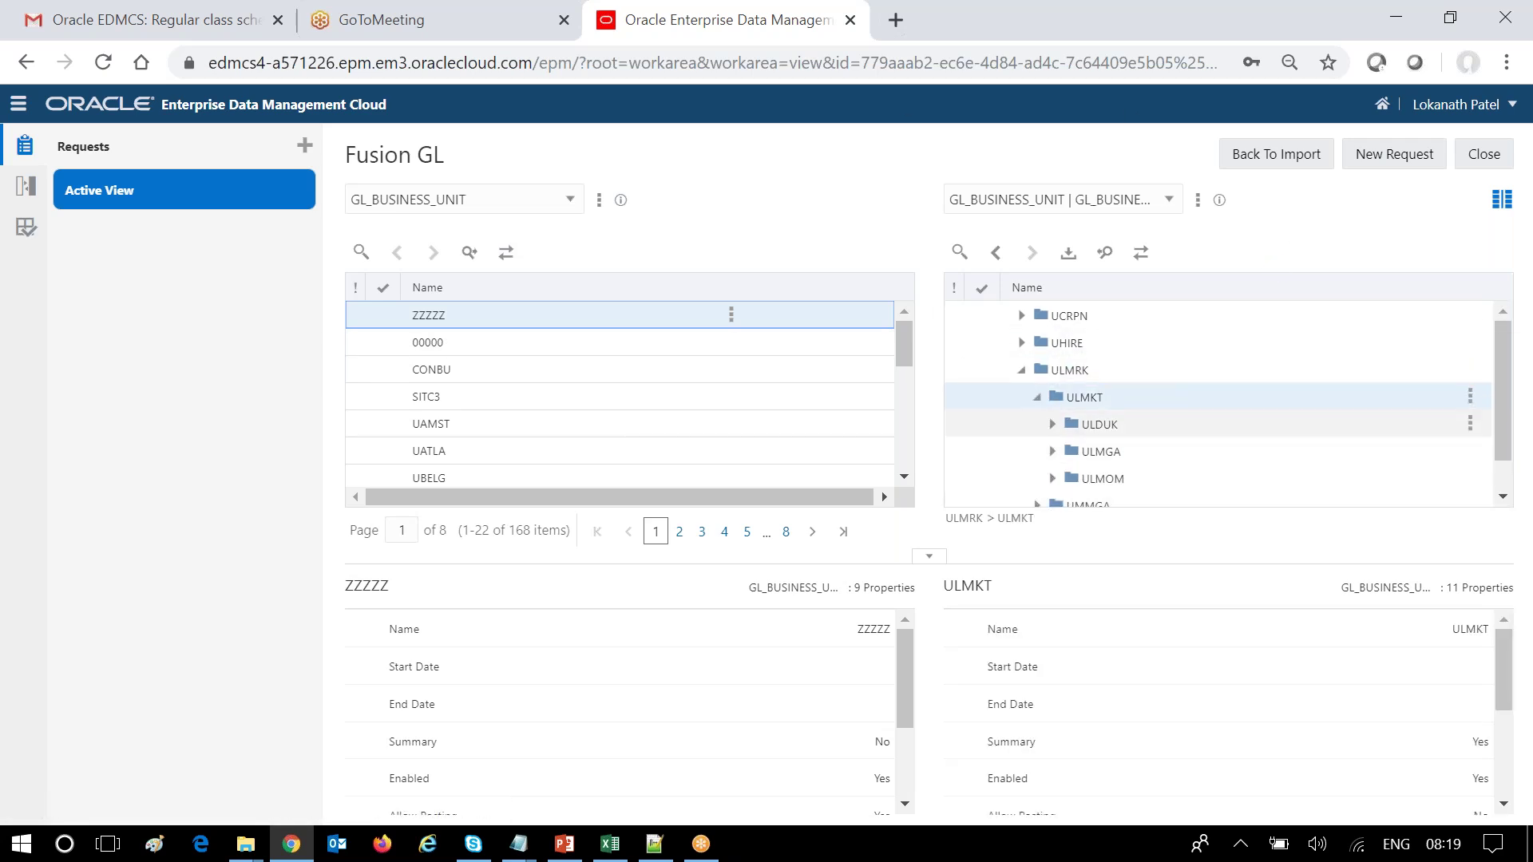
click(1053, 424)
click(1068, 450)
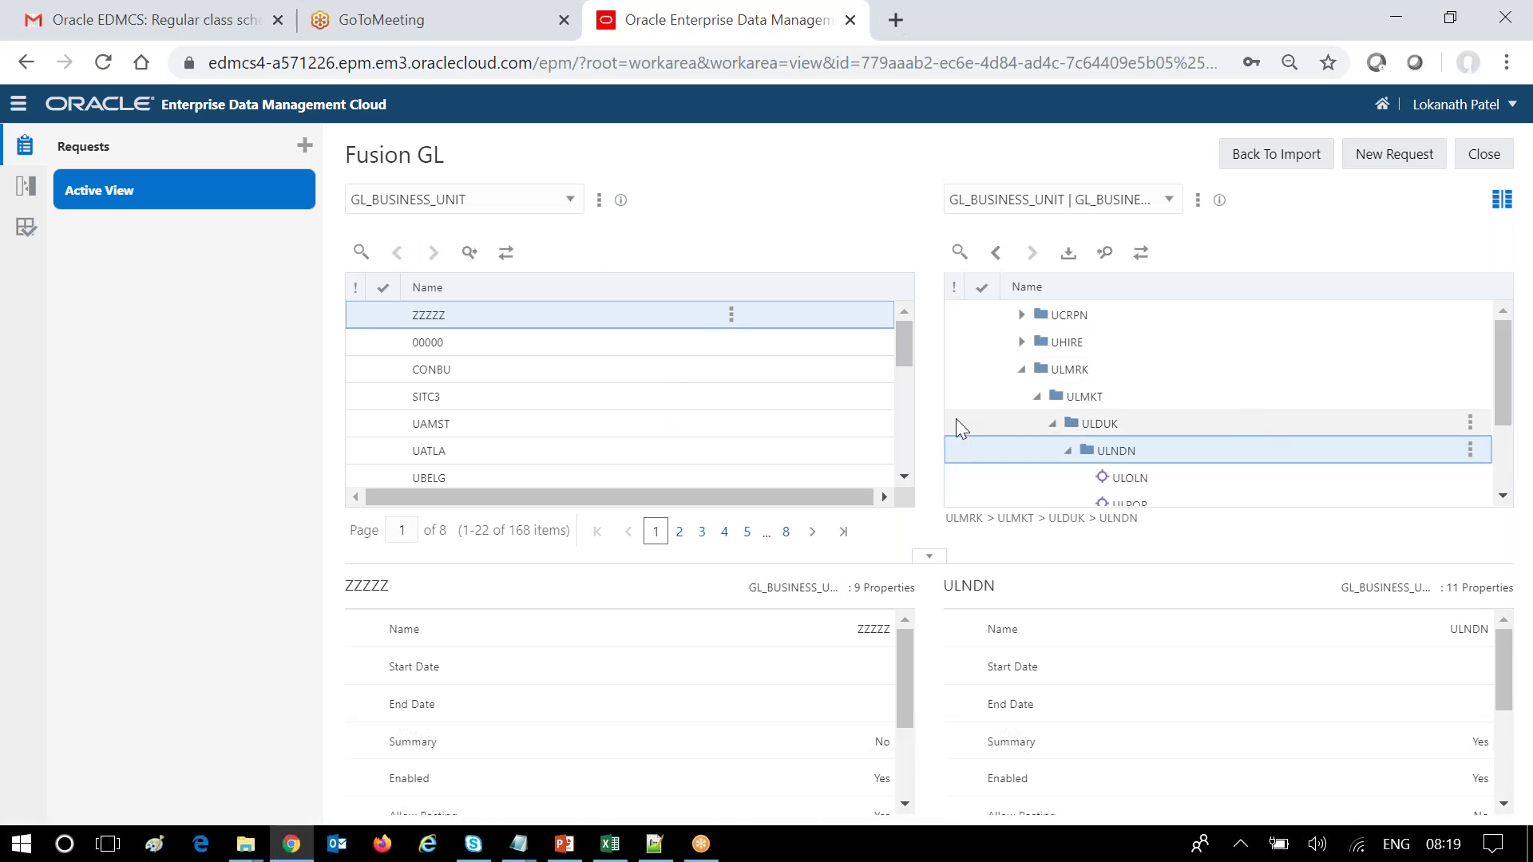
Expand UCRPN, UCORP, UCRPC and UCRPR in the hierarchy to reveal UCRPT.
click(1021, 315)
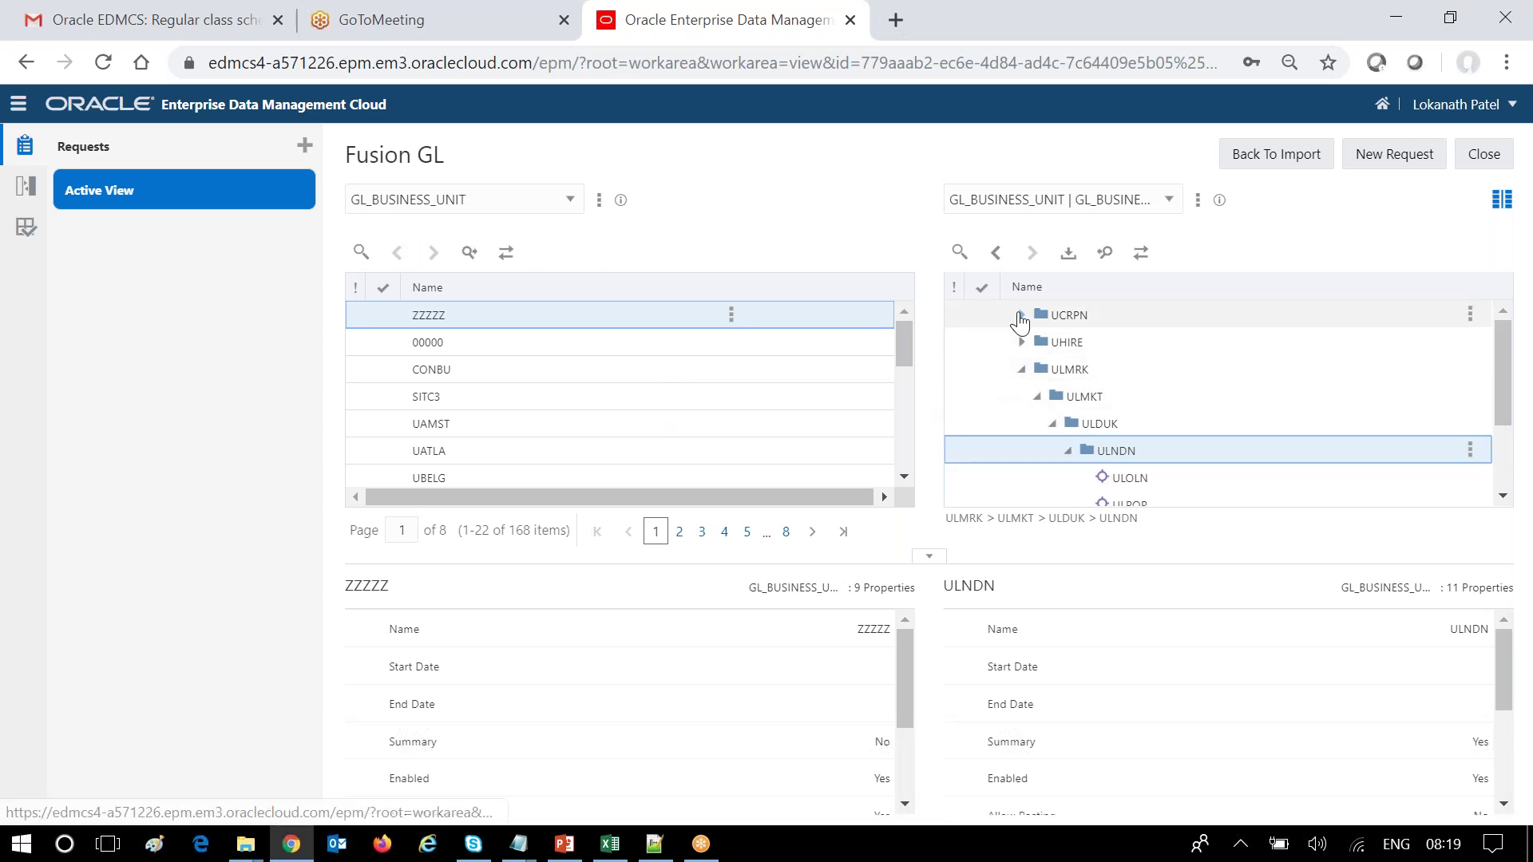
click(1037, 343)
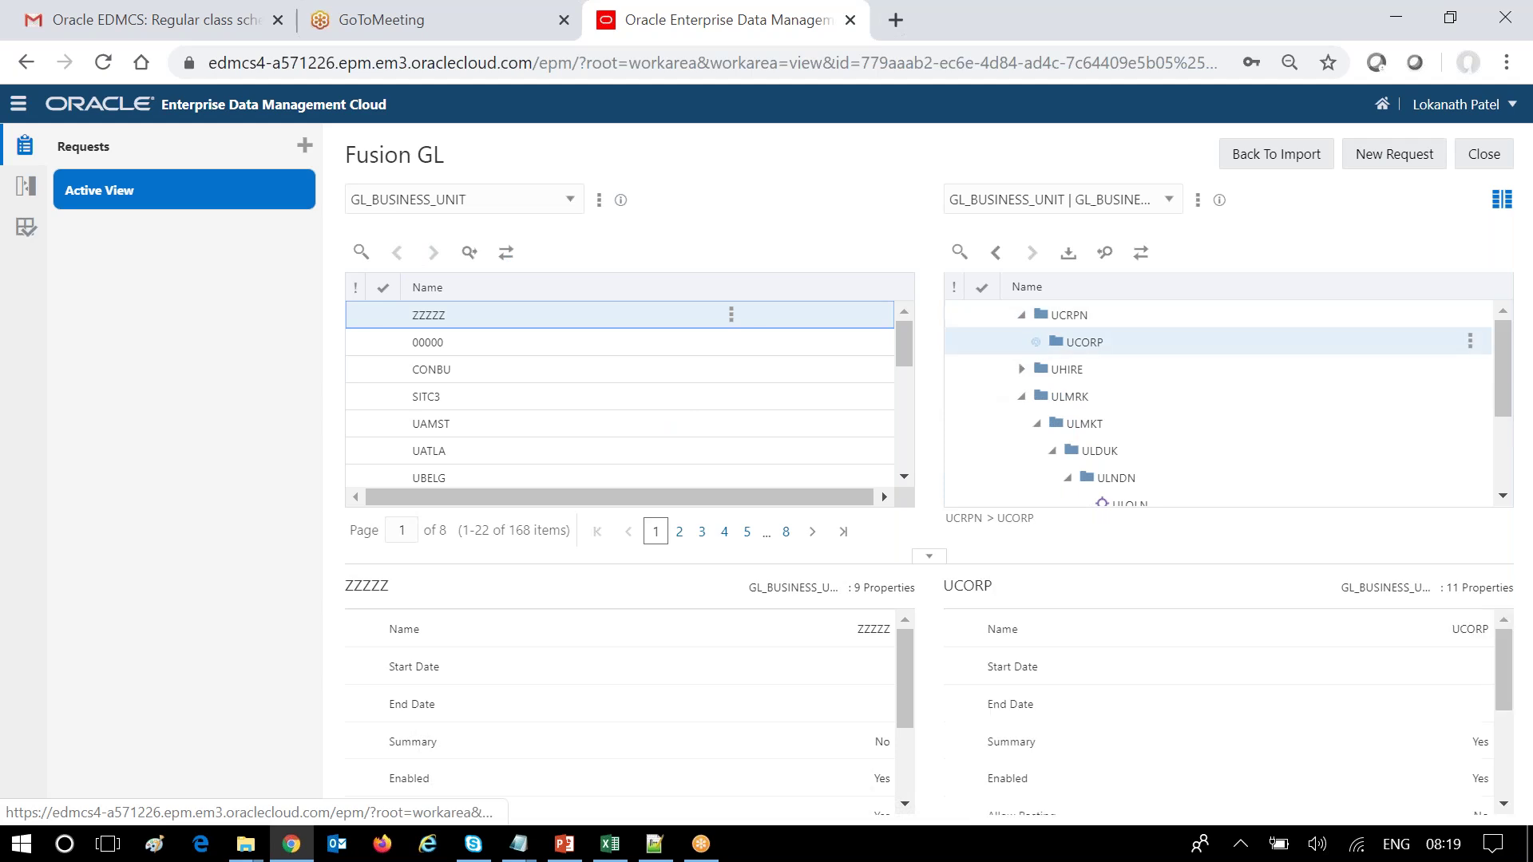
click(1066, 369)
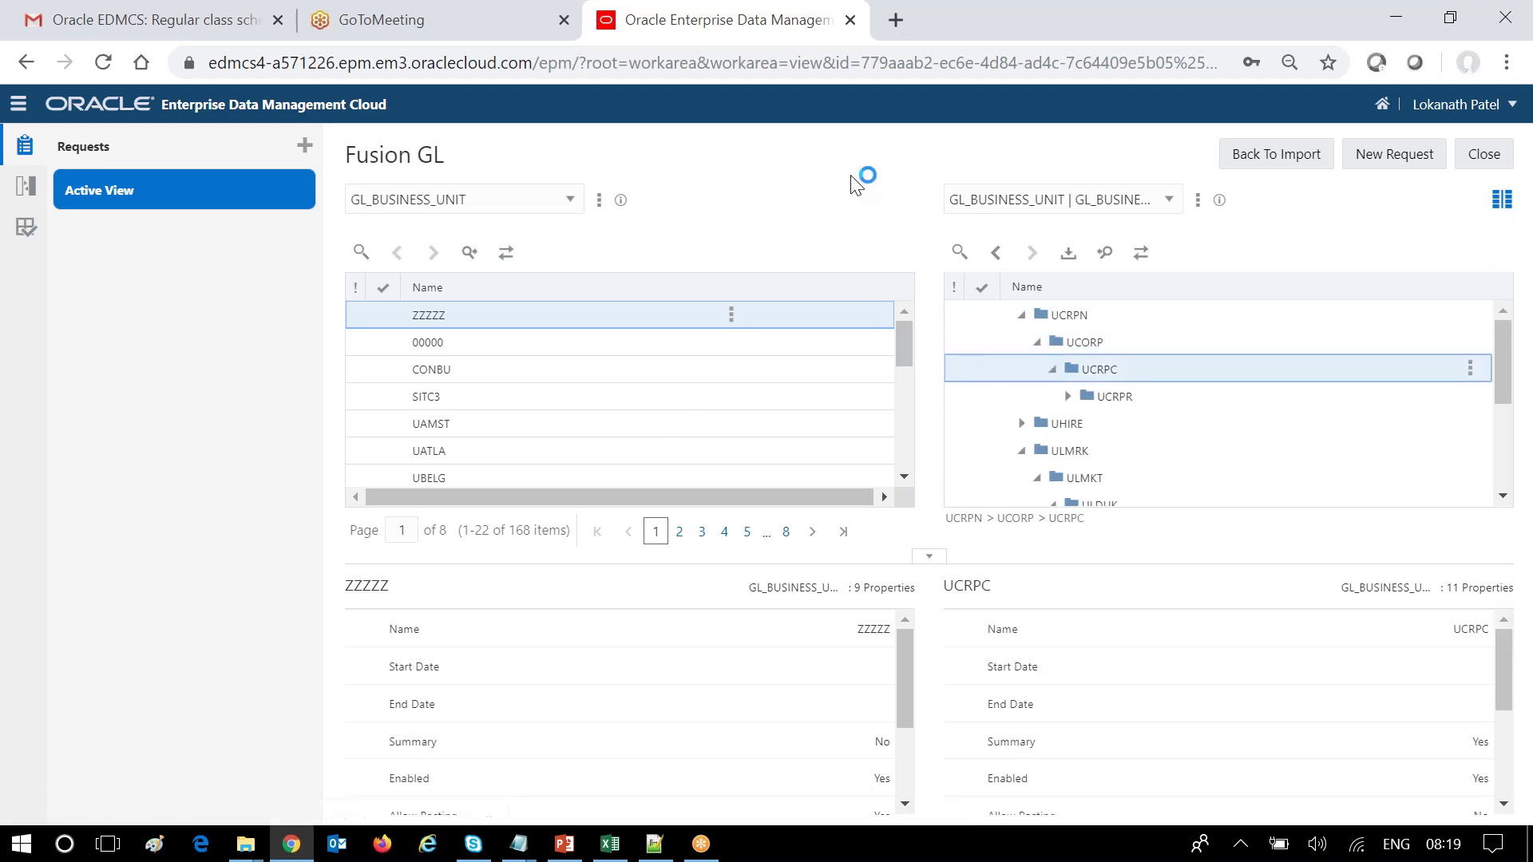
click(1062, 403)
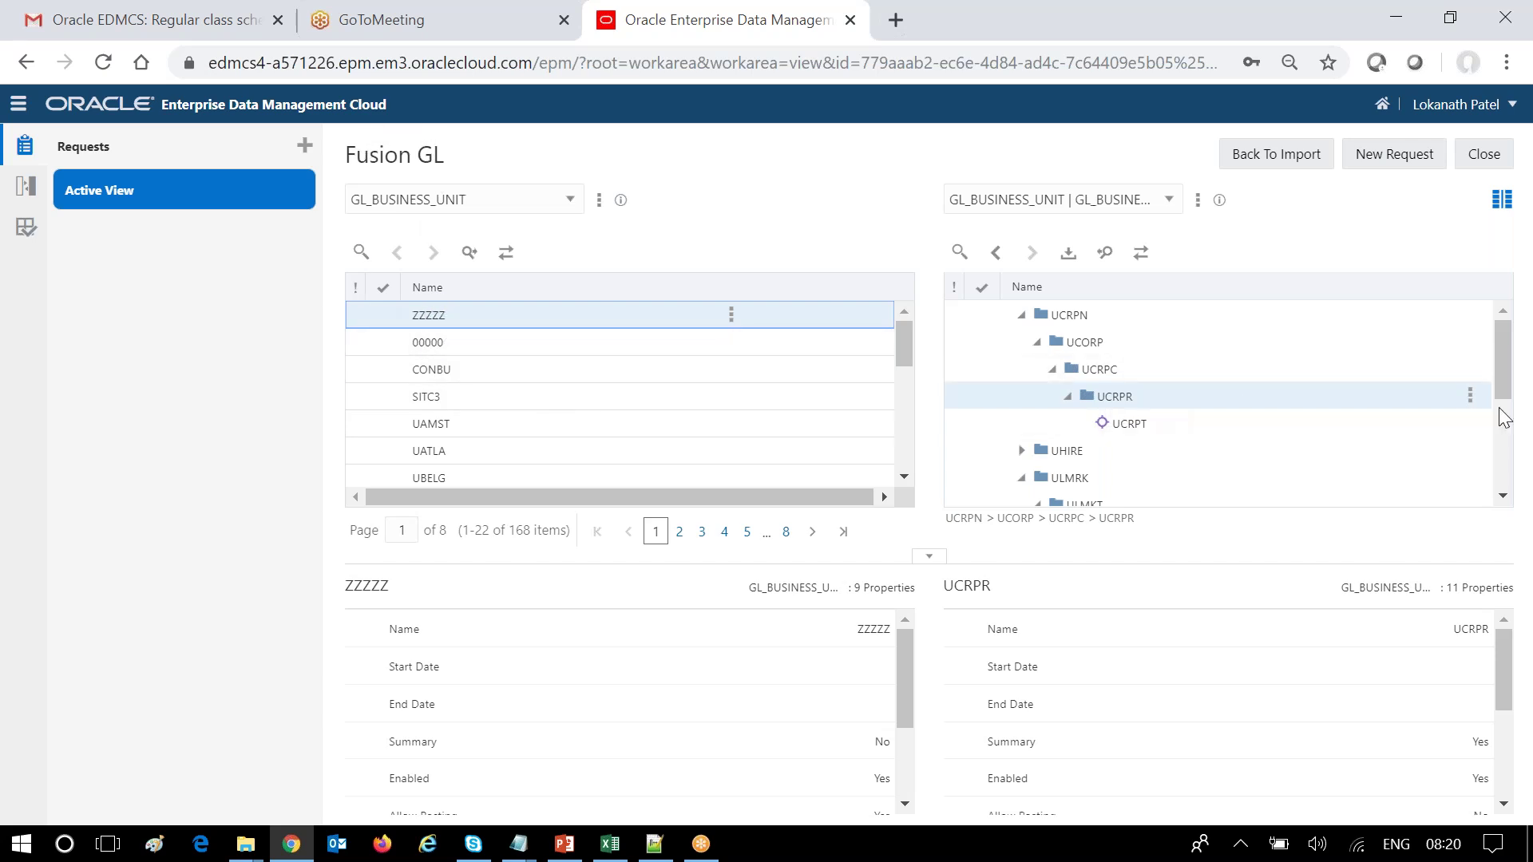
Start a new request and add a child node under UCRPR.
click(1470, 396)
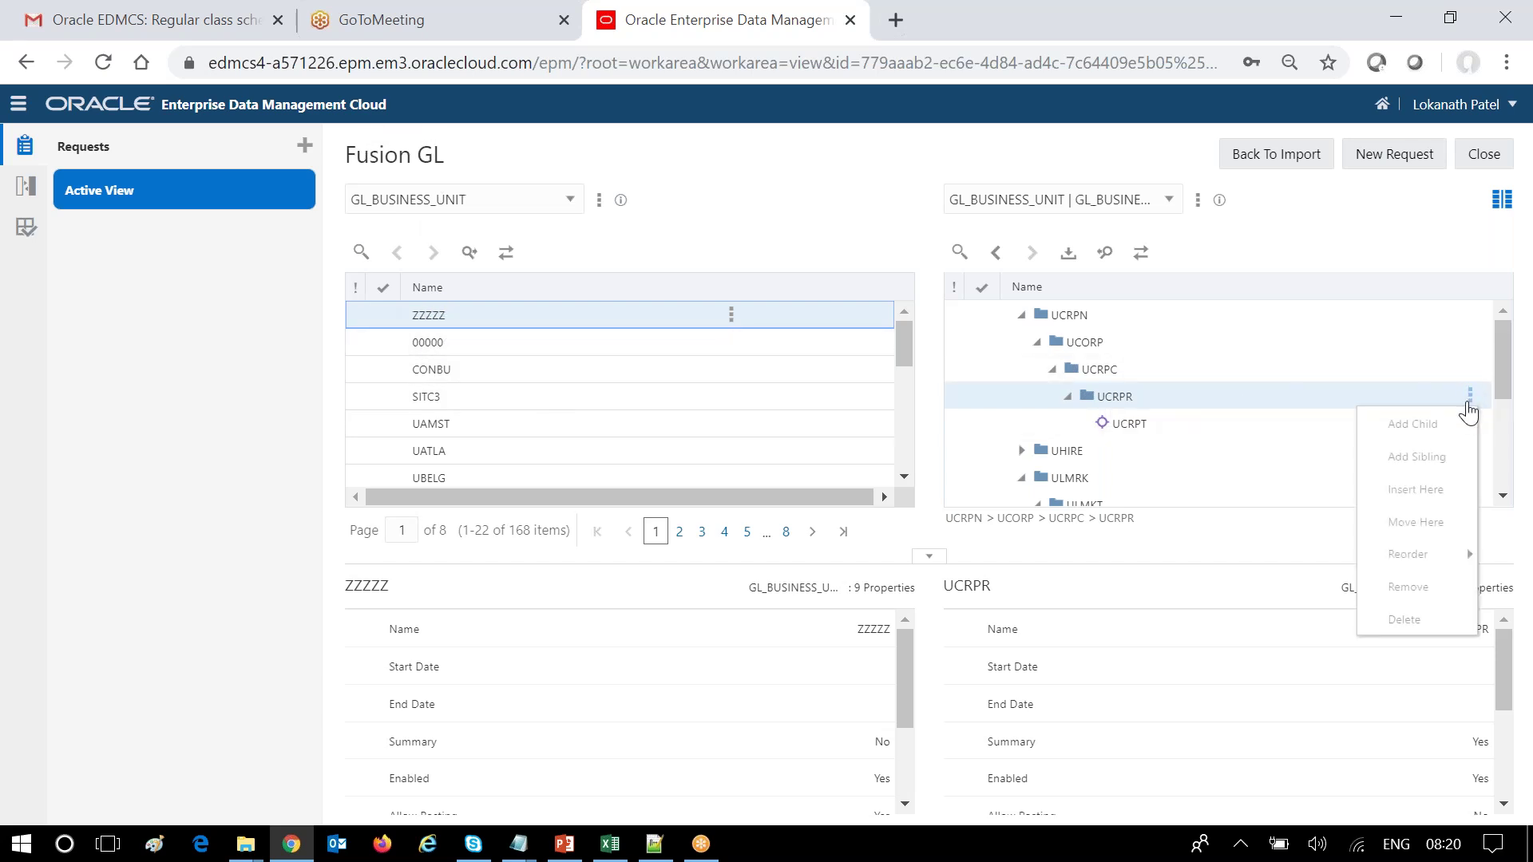
click(1382, 160)
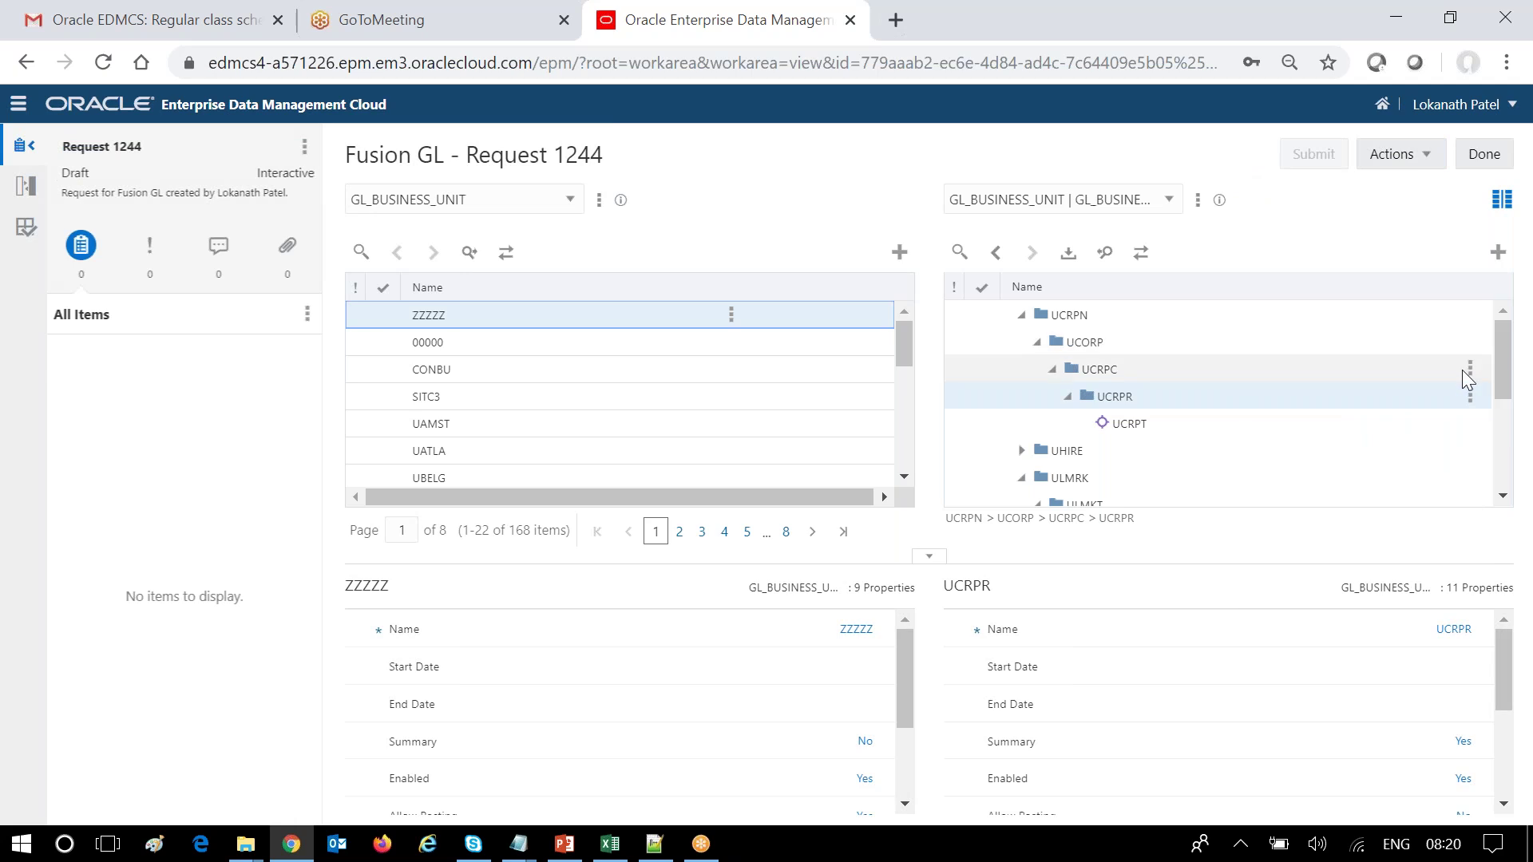
click(1471, 397)
click(1451, 428)
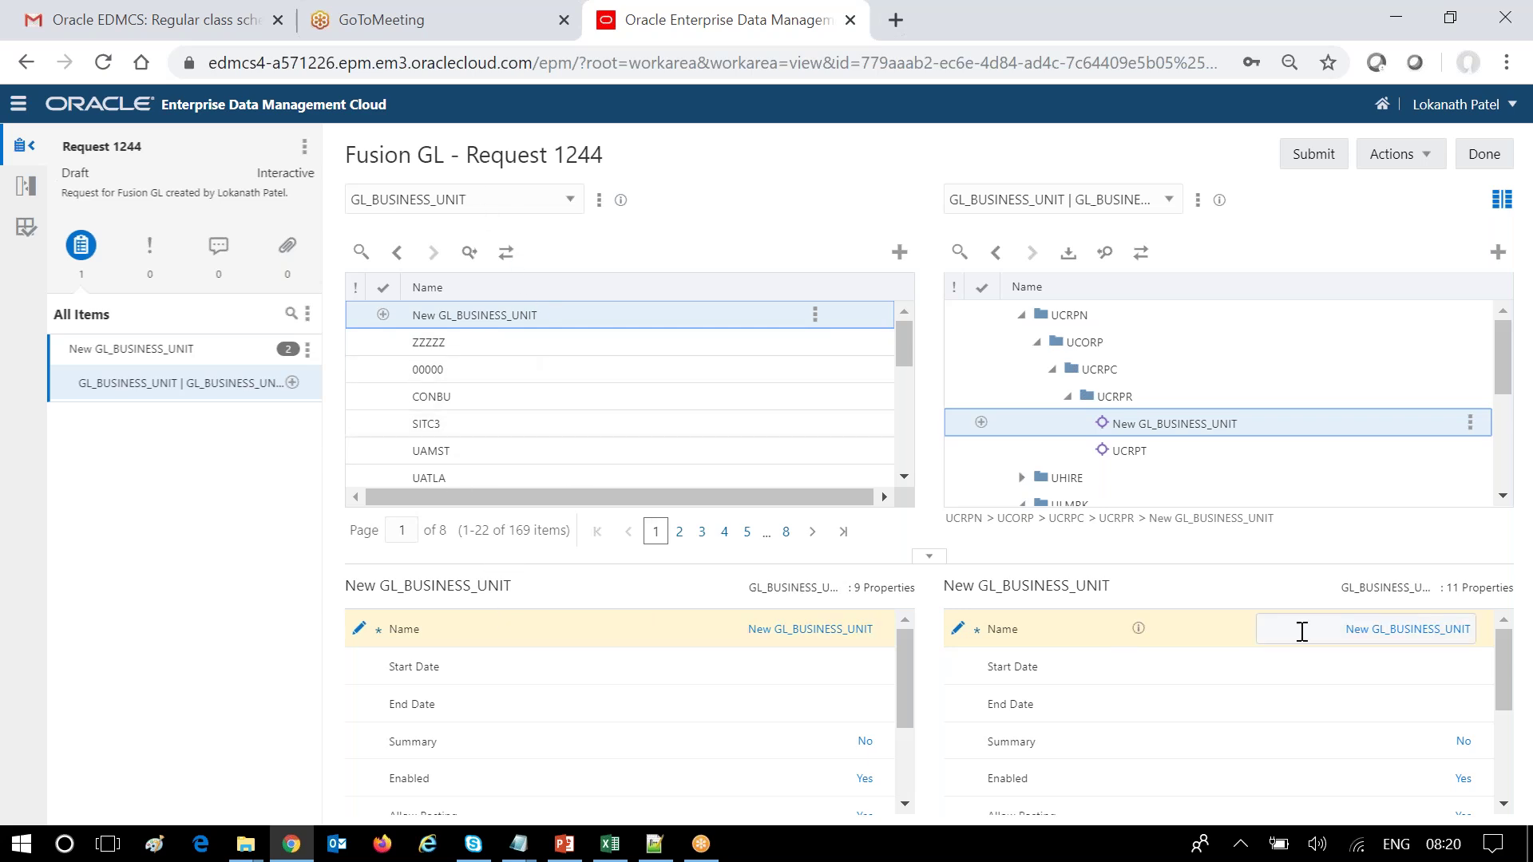
Name the new child YYYYY and give it Description US Test_BU1.
click(1378, 629)
text(YYYYY)
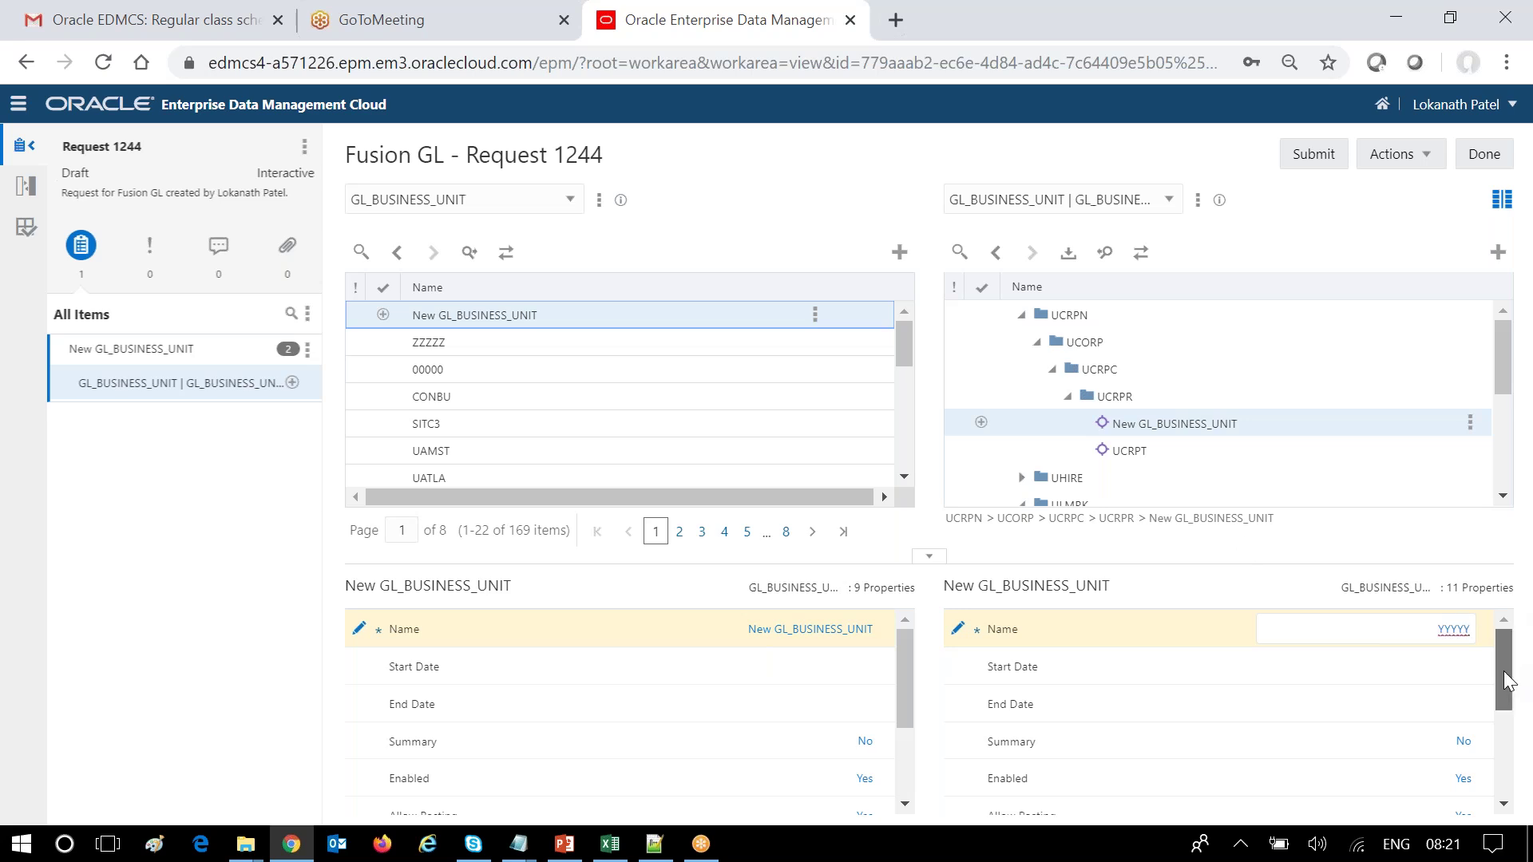
scroll(1505, 670, down, 3)
click(1413, 719)
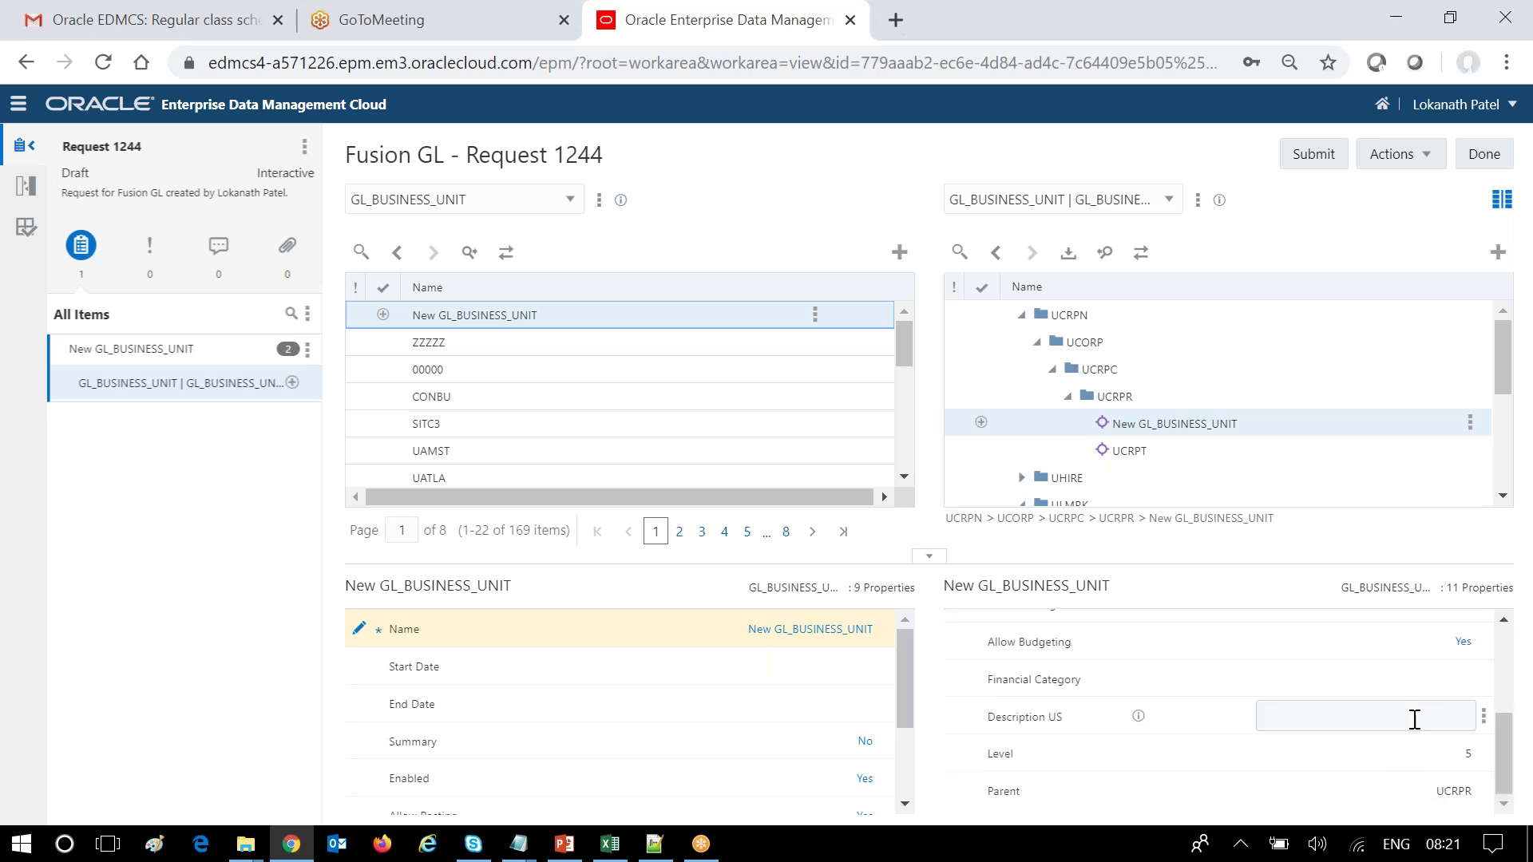
text(Test)
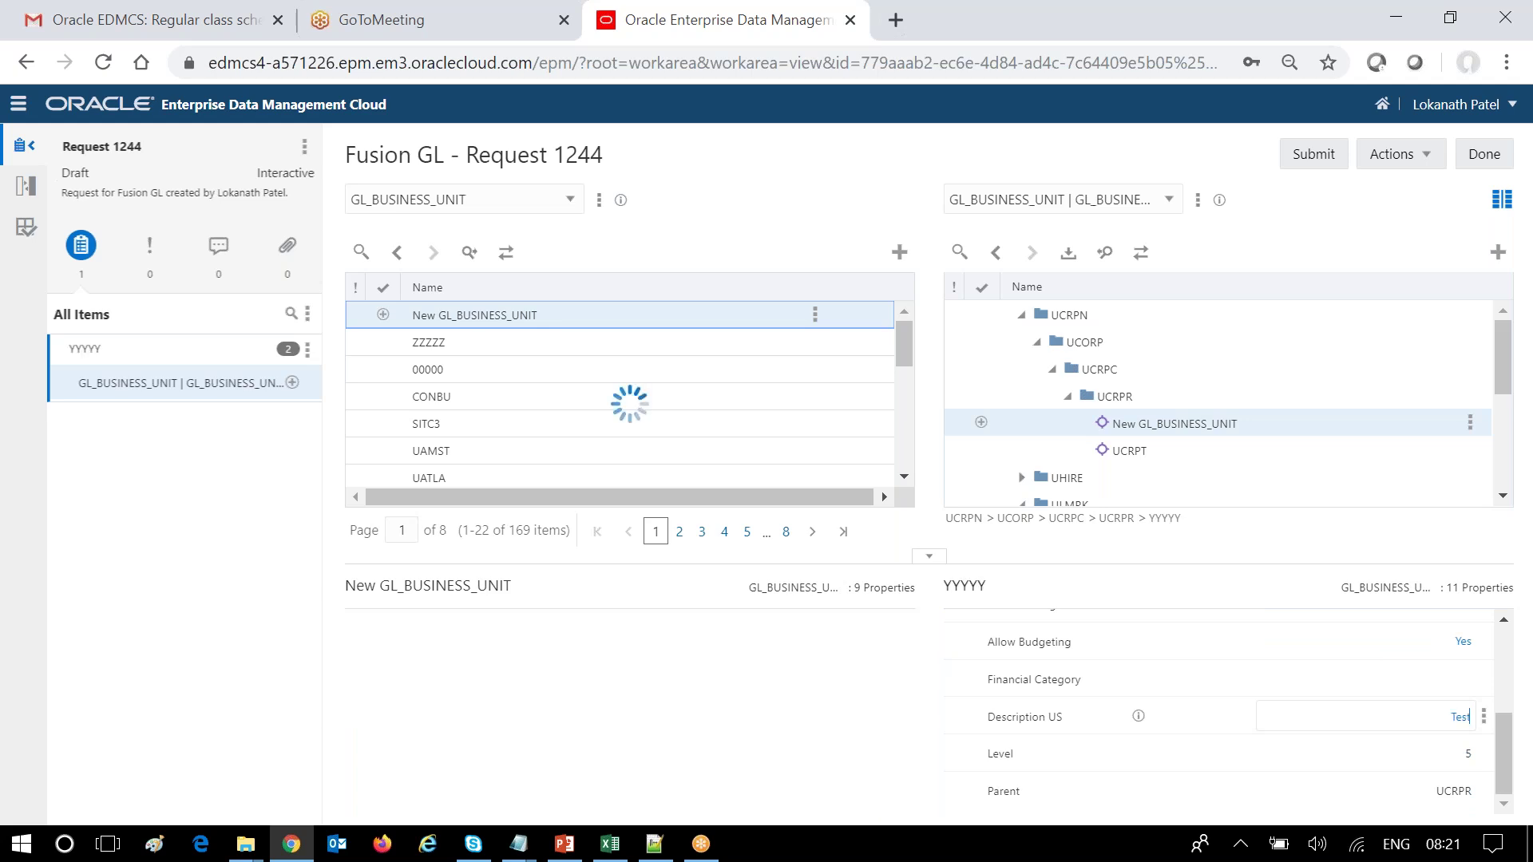
text(_BU1)
click(853, 177)
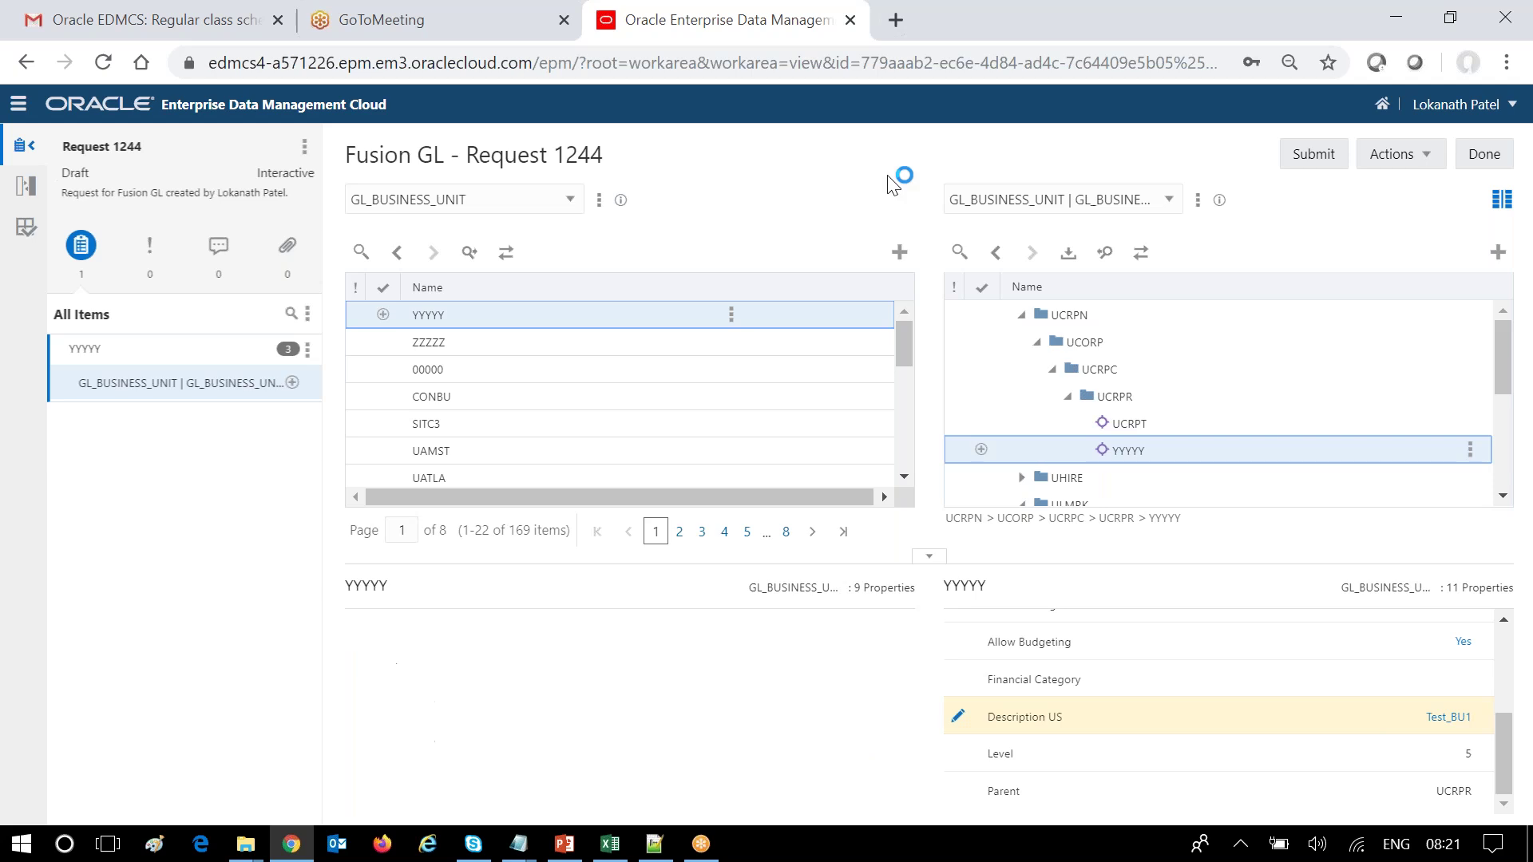
drag(1503, 758, 1491, 630)
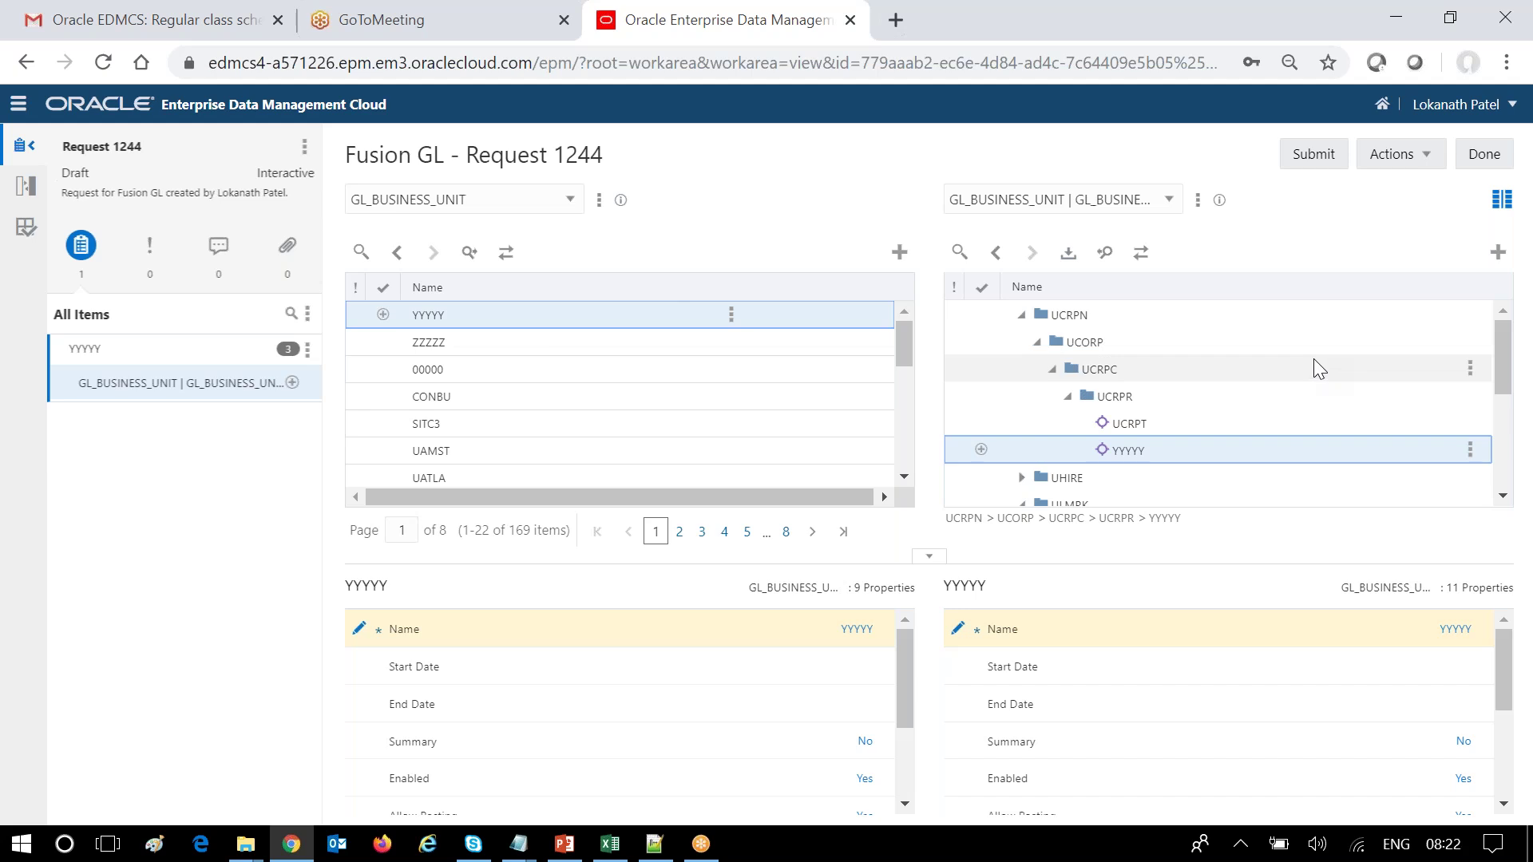
Drag ZZZZZ from the list under UCRPR and submit the request with both new nodes.
click(443, 343)
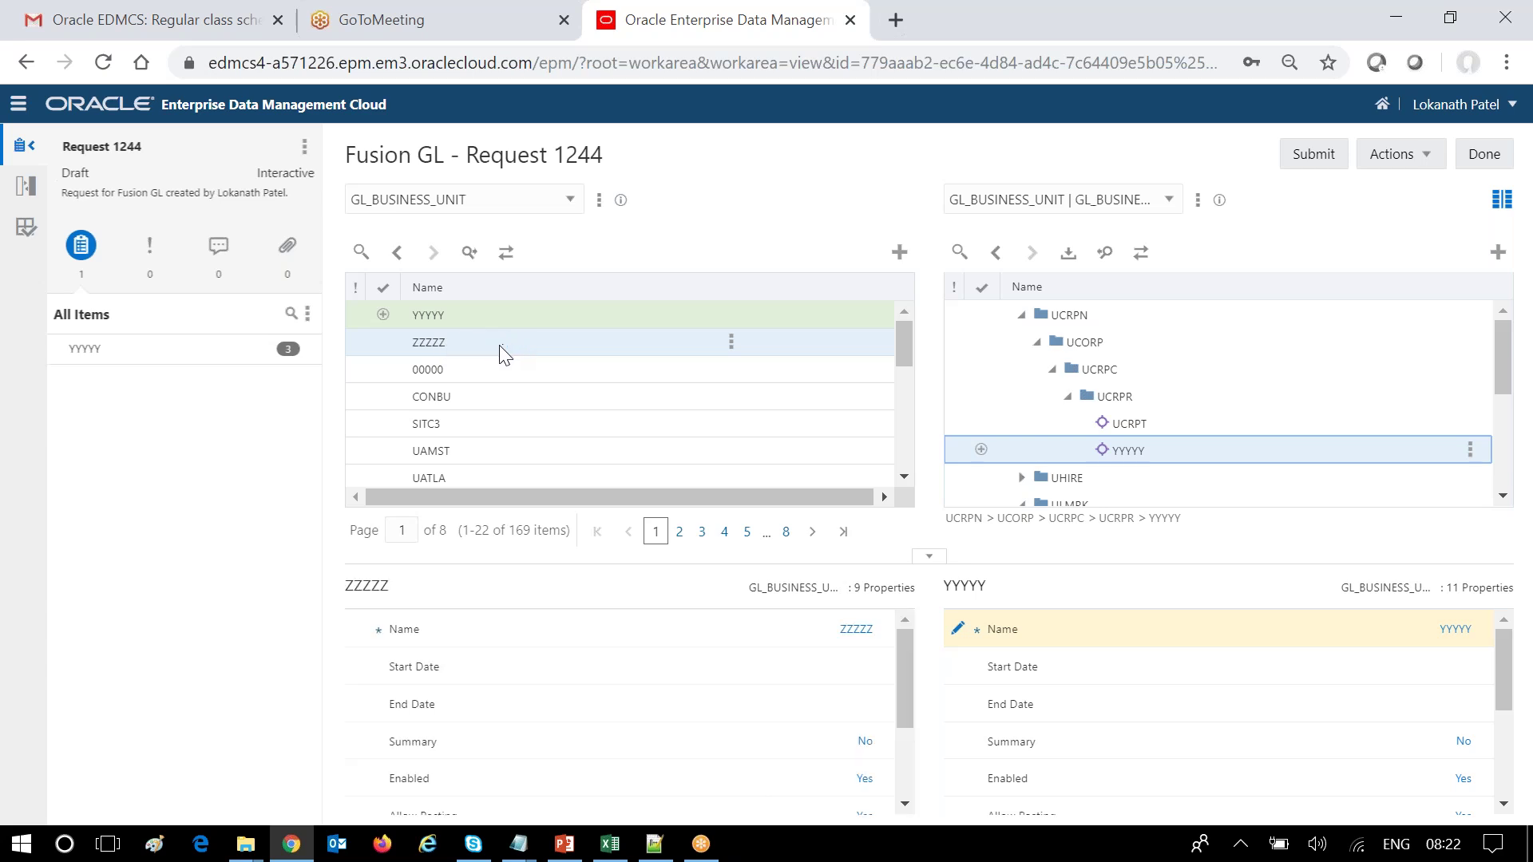
drag(432, 349, 1173, 399)
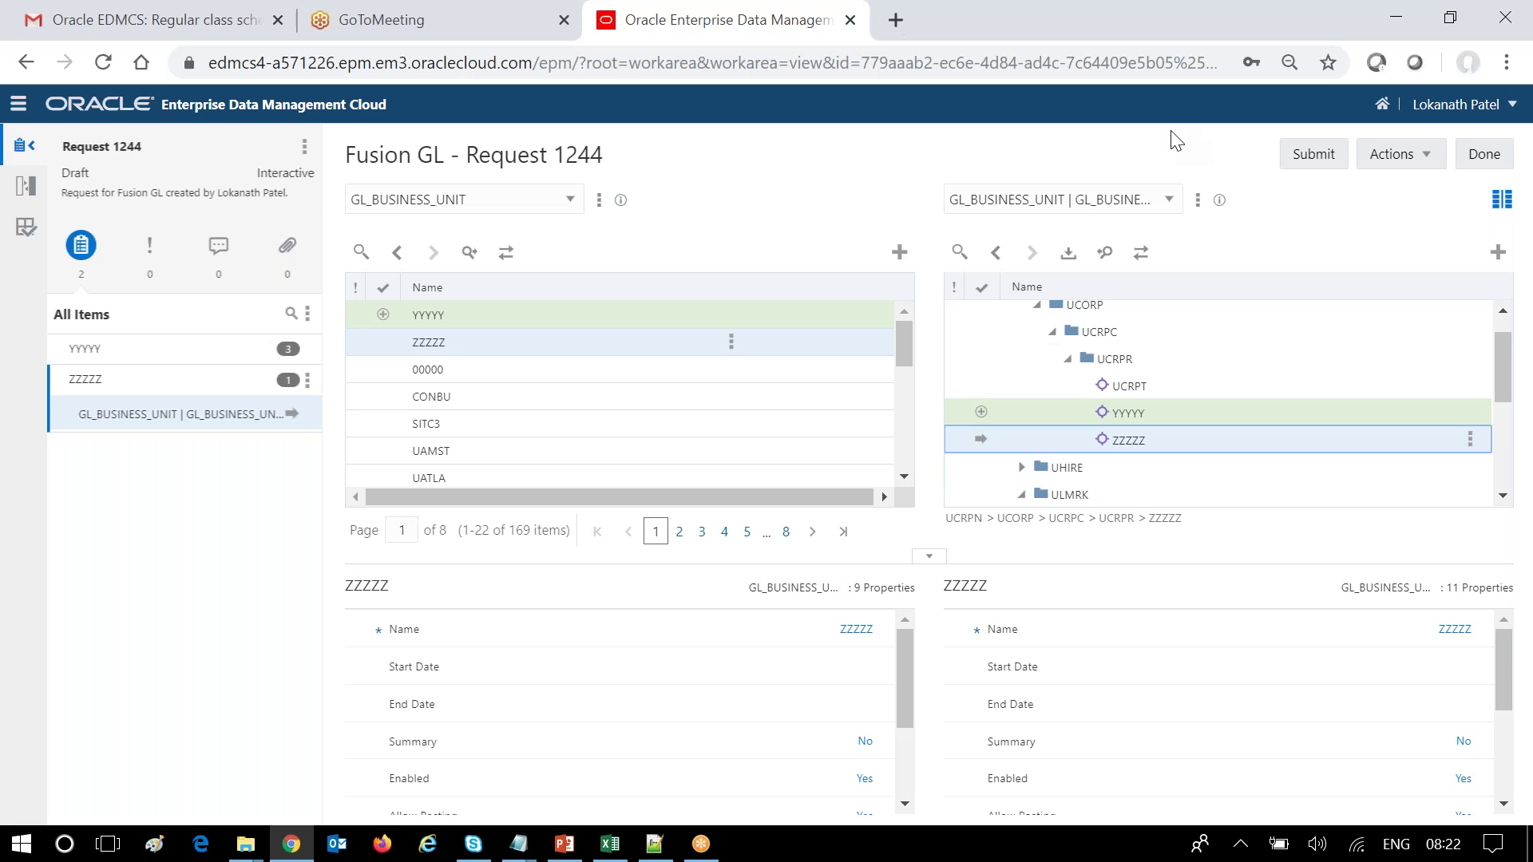
click(1314, 155)
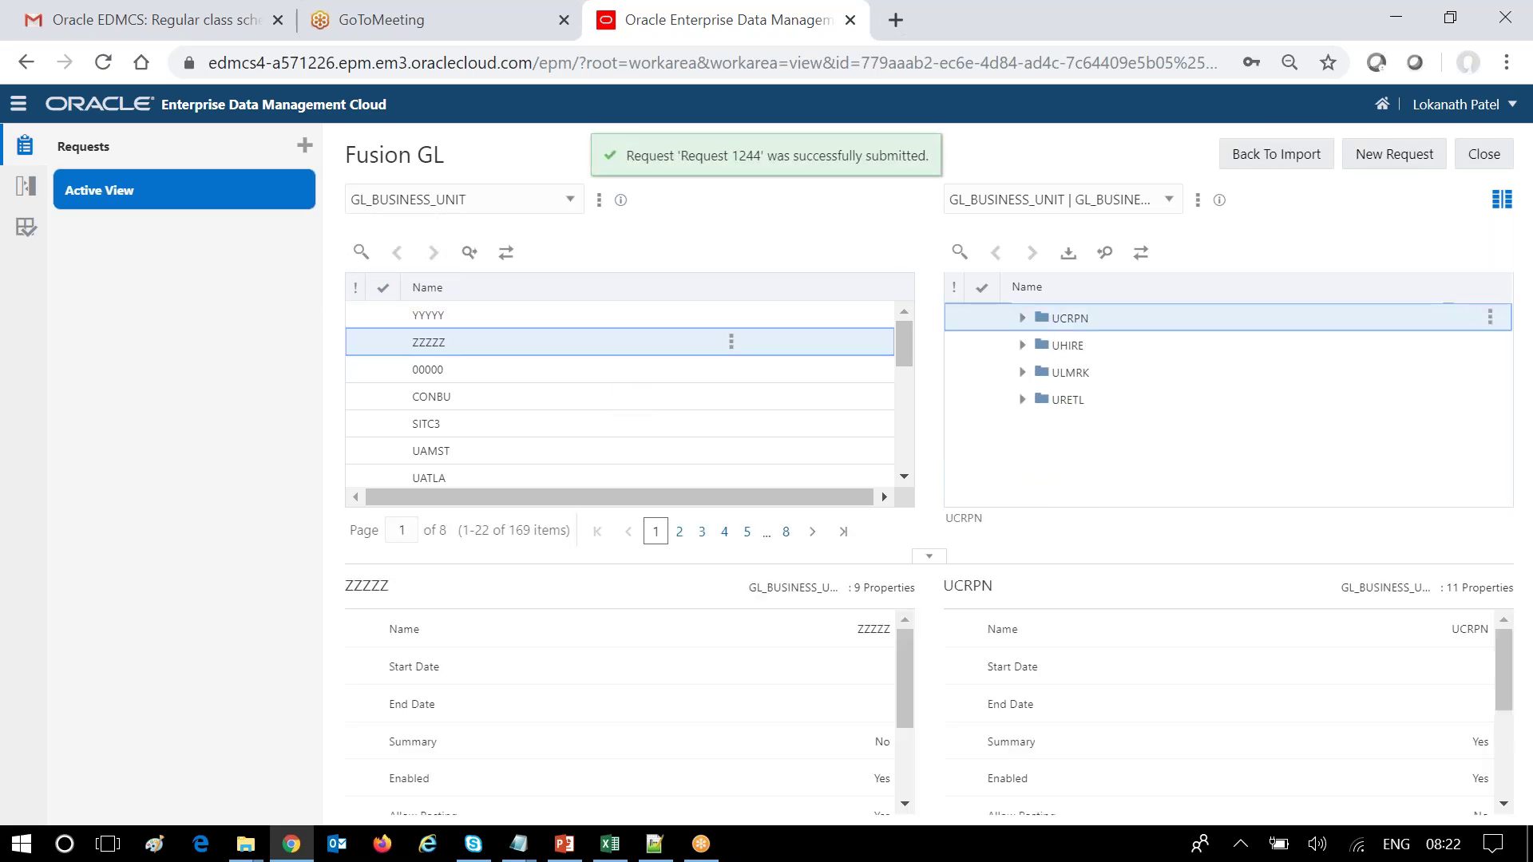
Expand UCRPN, UCORP, UCRPC and UCRPR to confirm UCRPT, YYYYY and ZZZZZ sit under UCRPR.
click(1022, 318)
click(1038, 351)
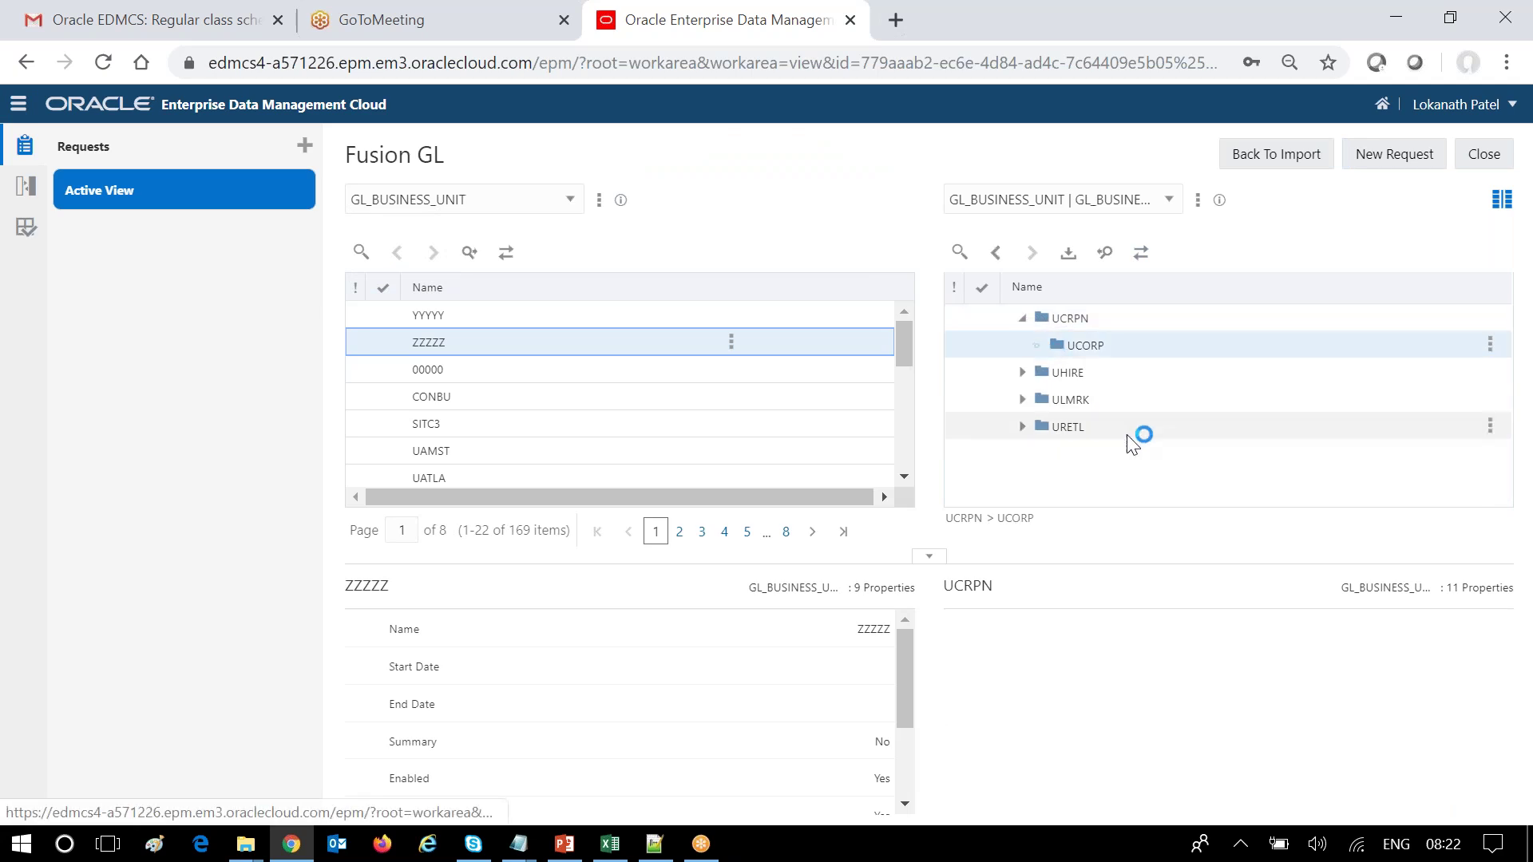
click(1066, 373)
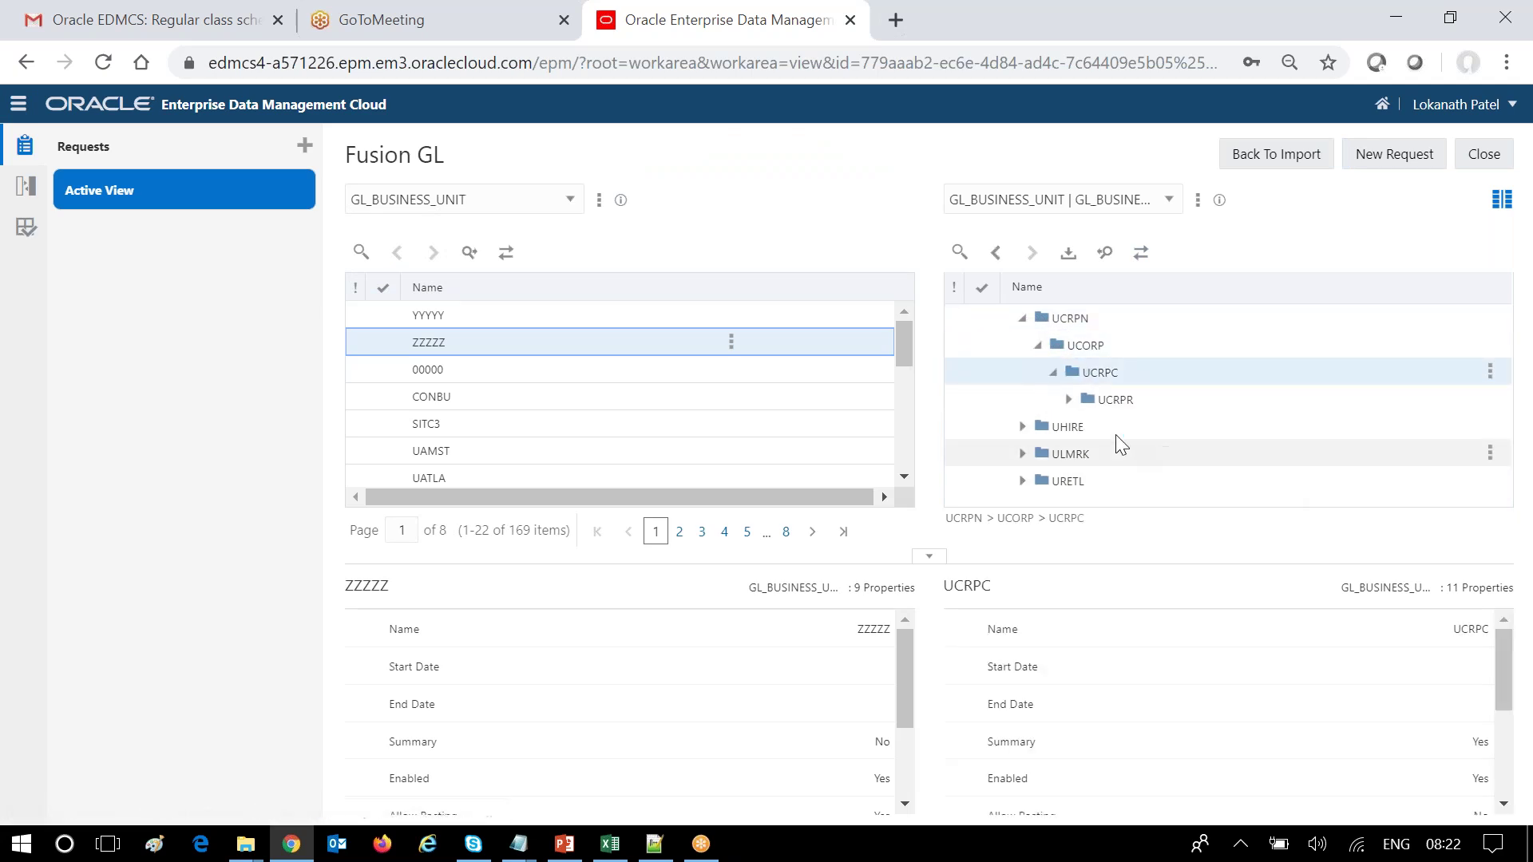
click(1069, 399)
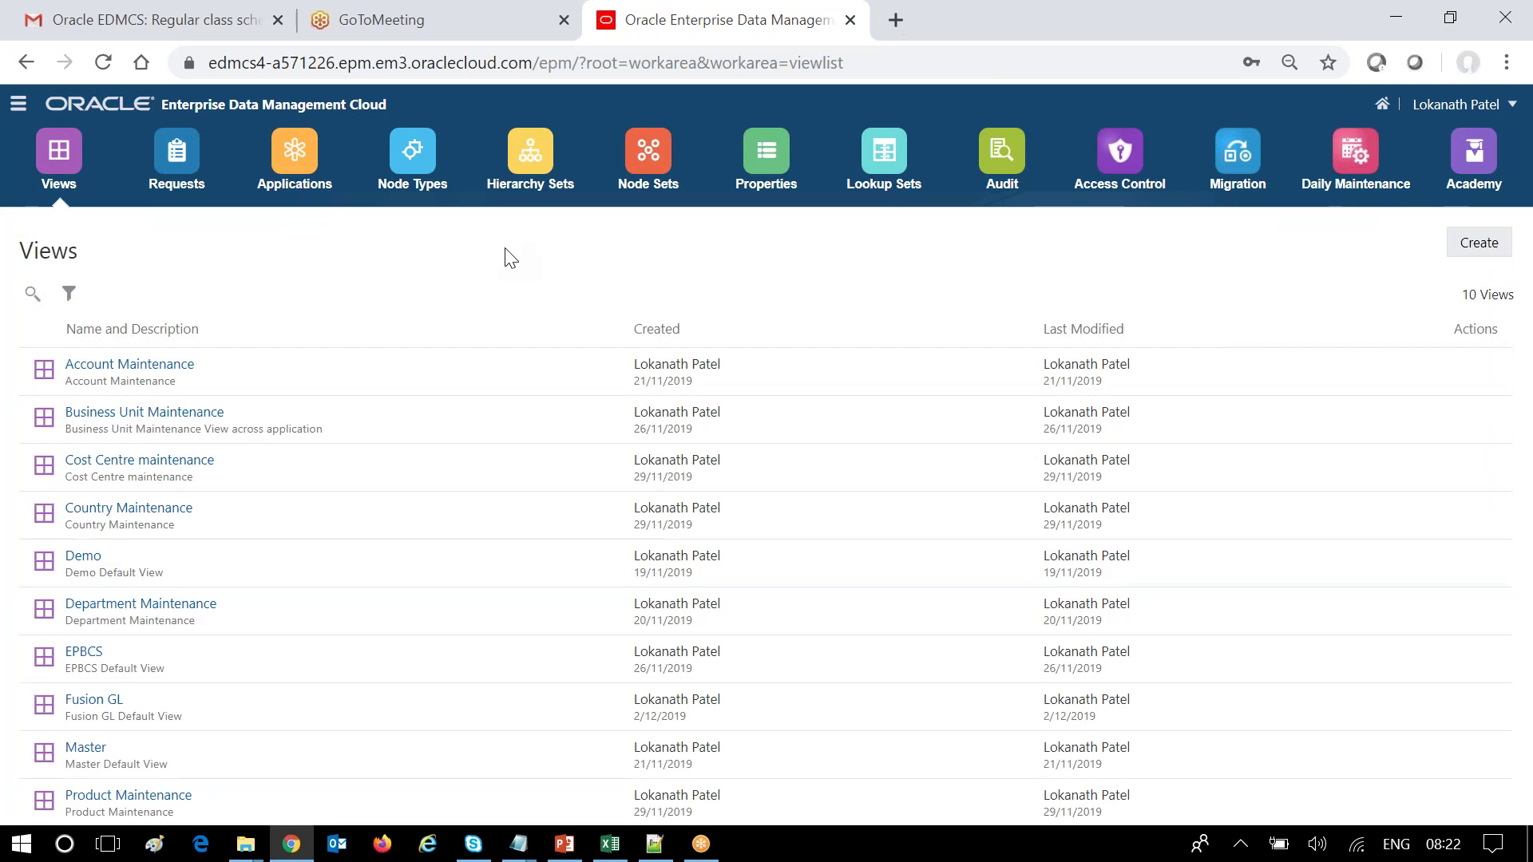
From Applications, export Fusion GL's GL_BUSINESS_UNIT dimension with File as the export target.
click(303, 171)
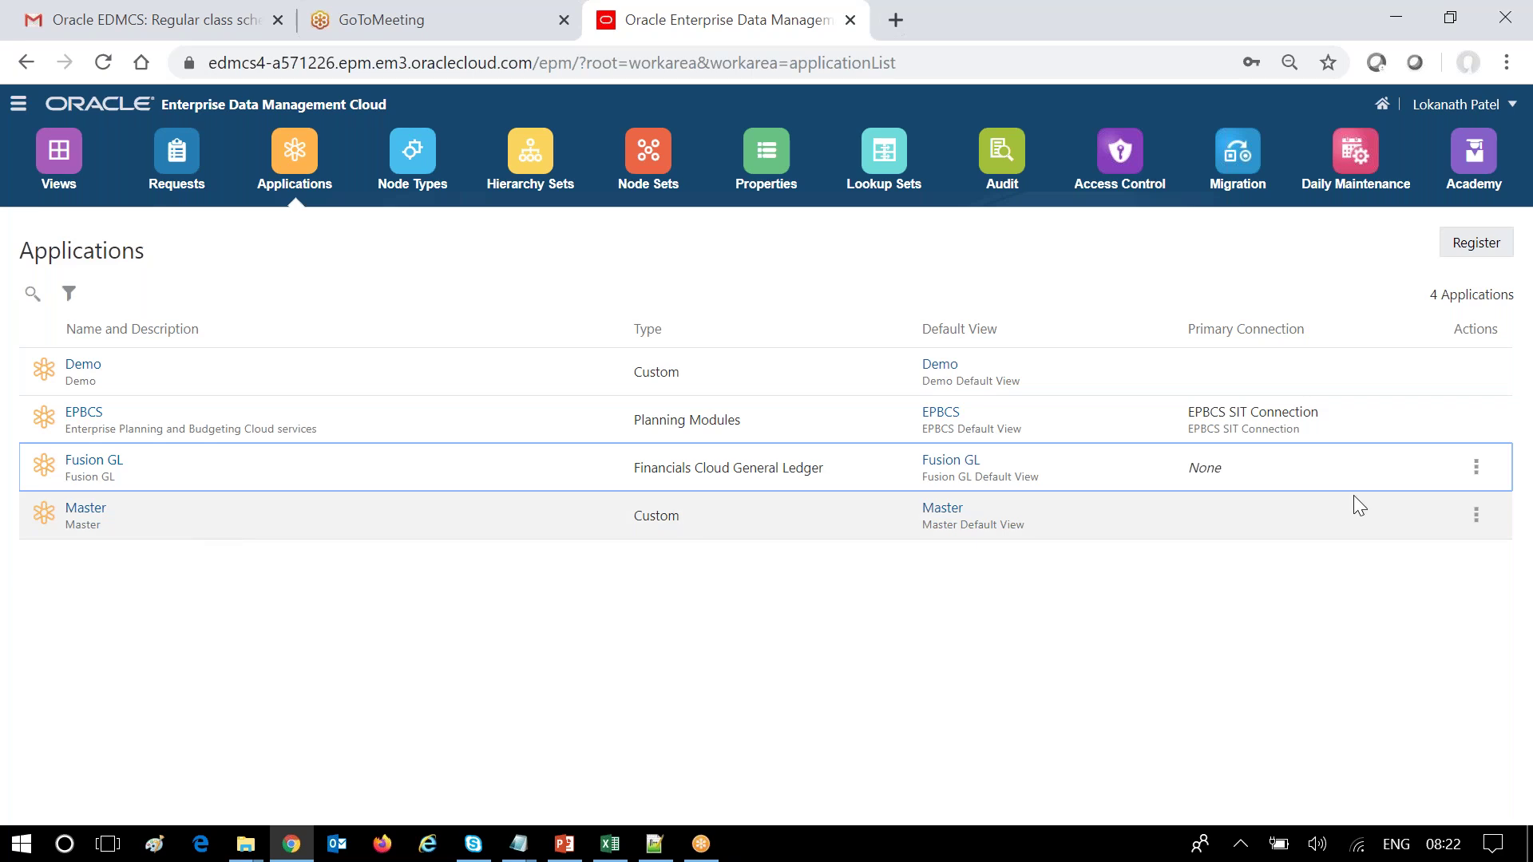
click(1476, 468)
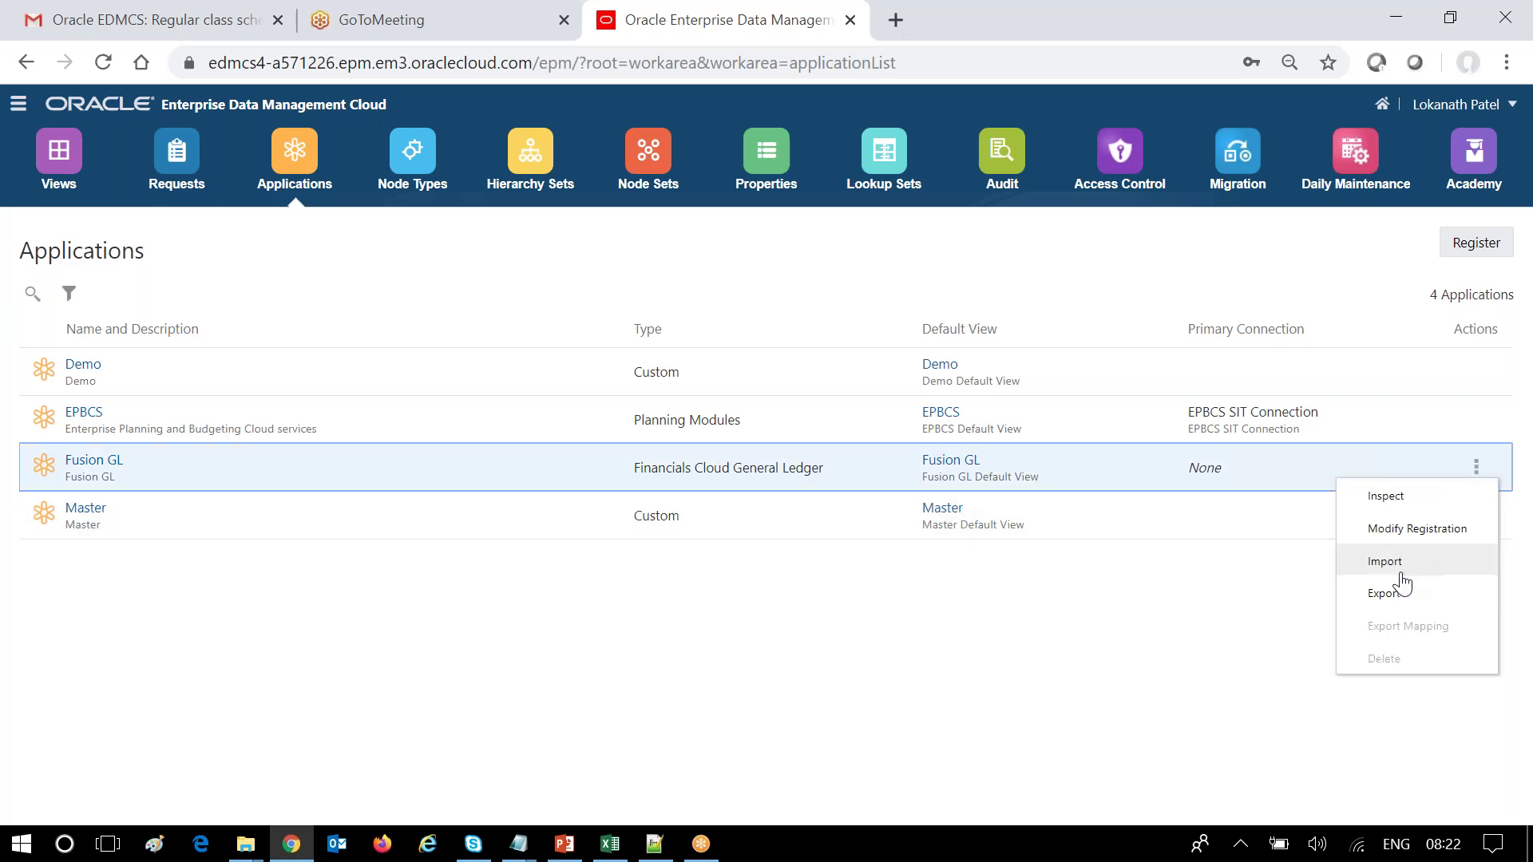
click(1387, 594)
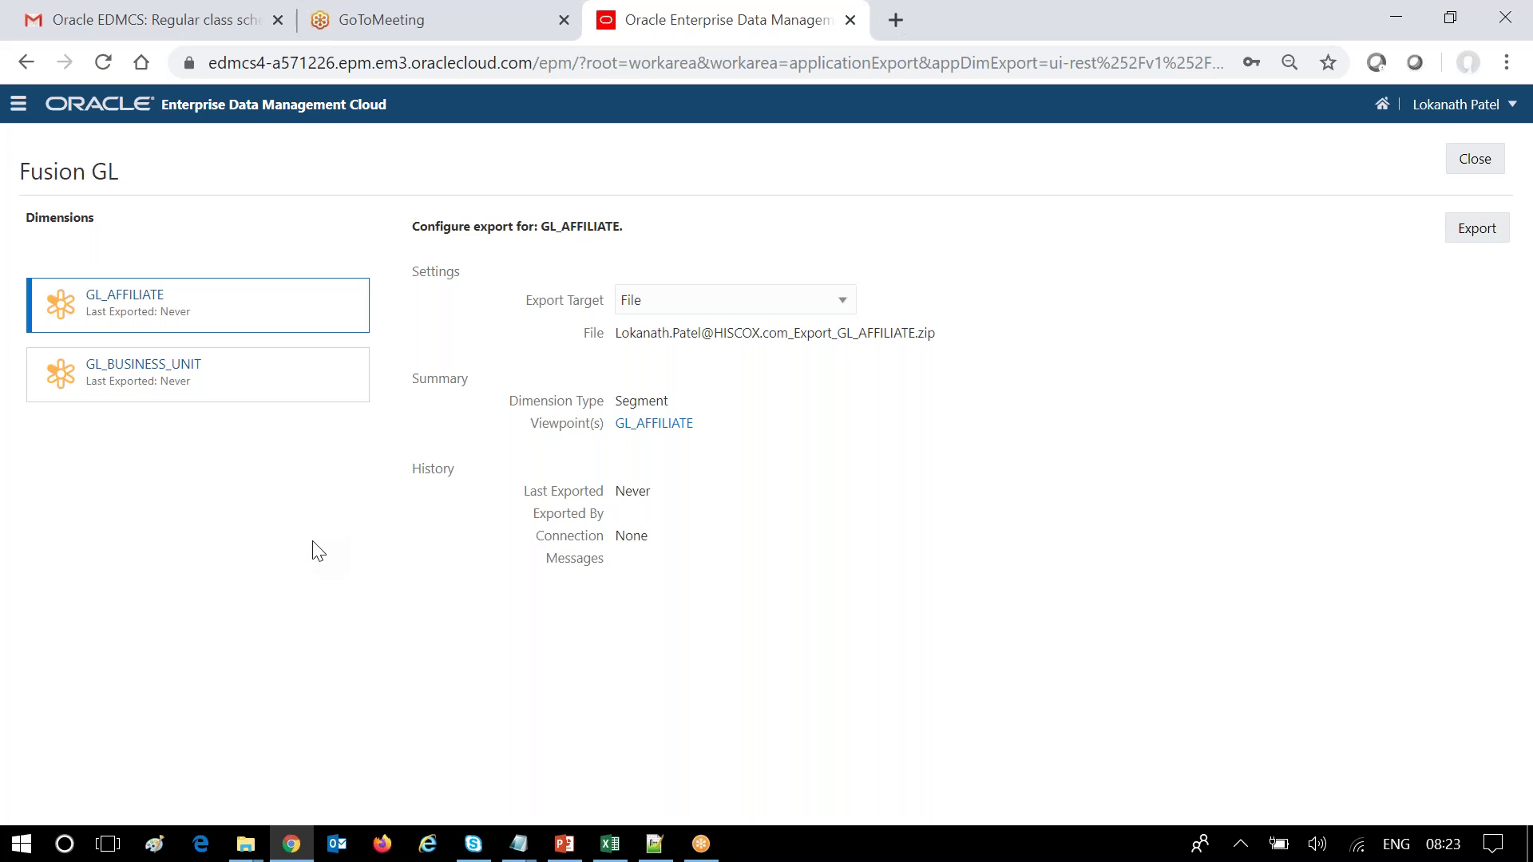
click(844, 305)
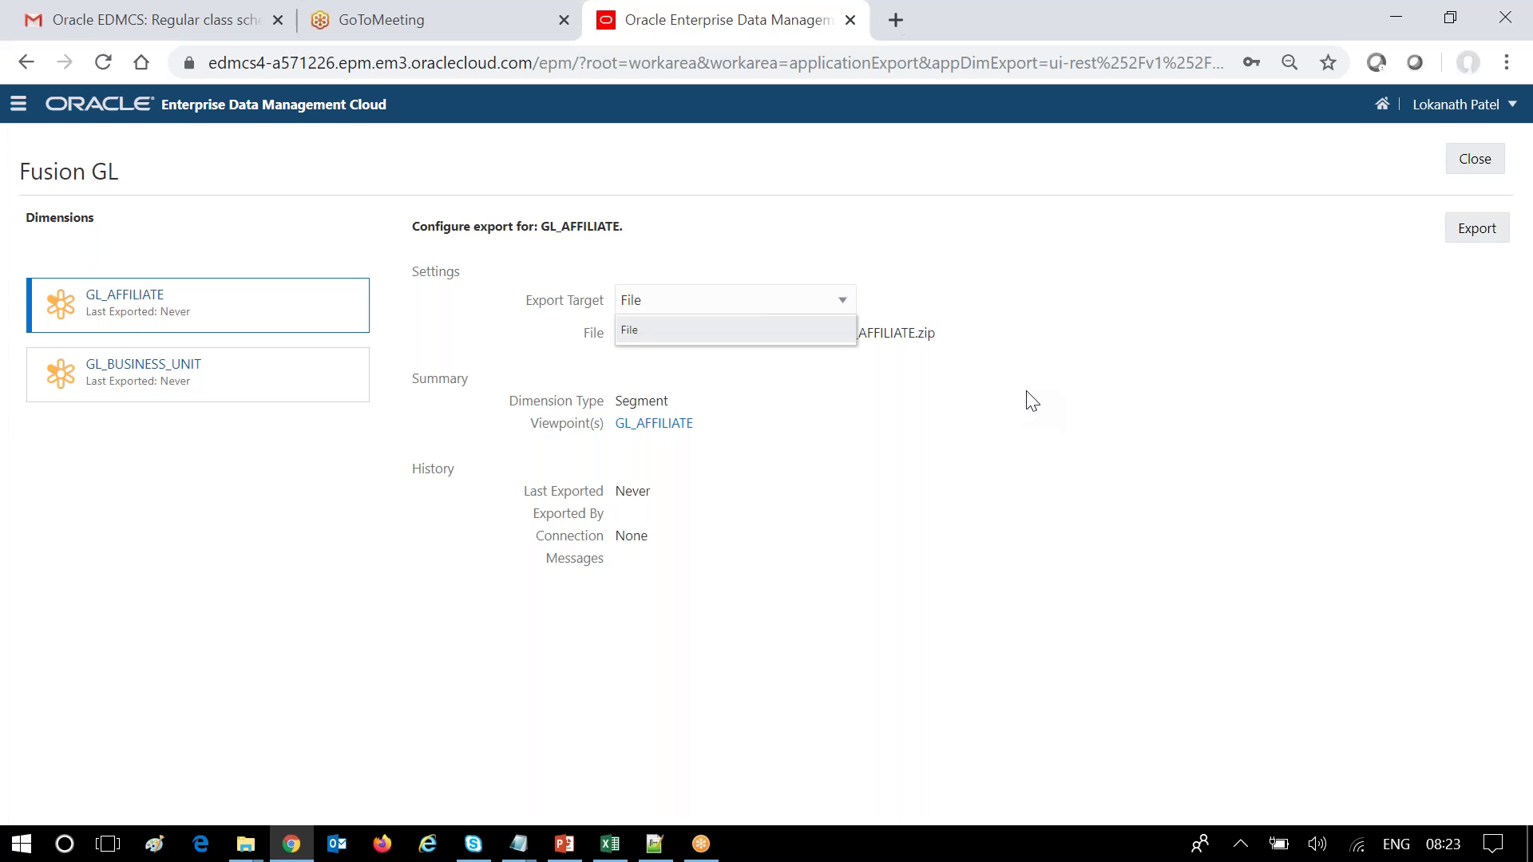
click(1128, 397)
click(840, 301)
click(1035, 471)
click(318, 395)
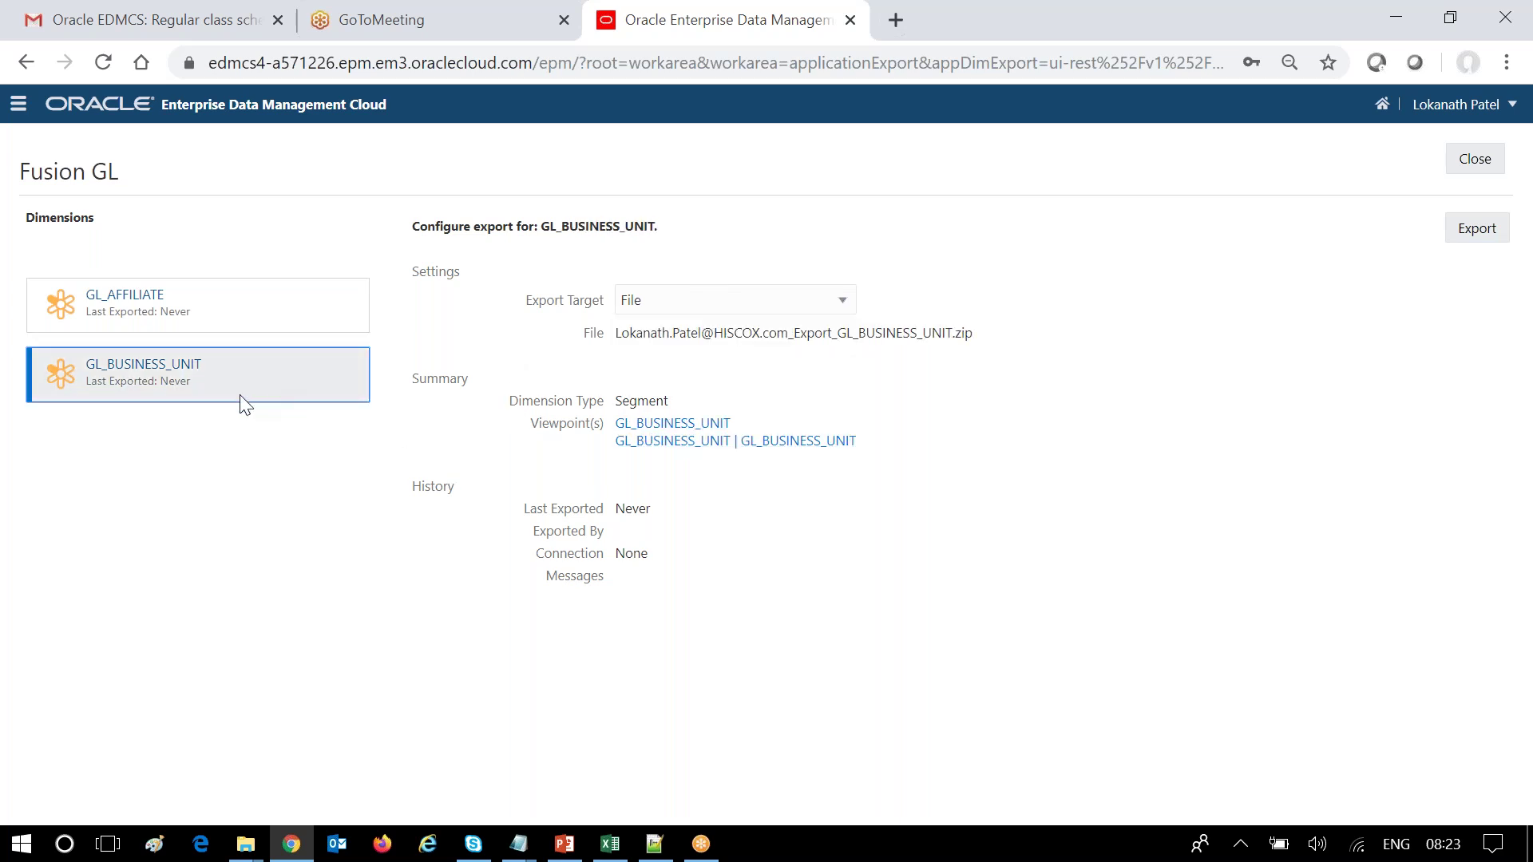
click(1476, 238)
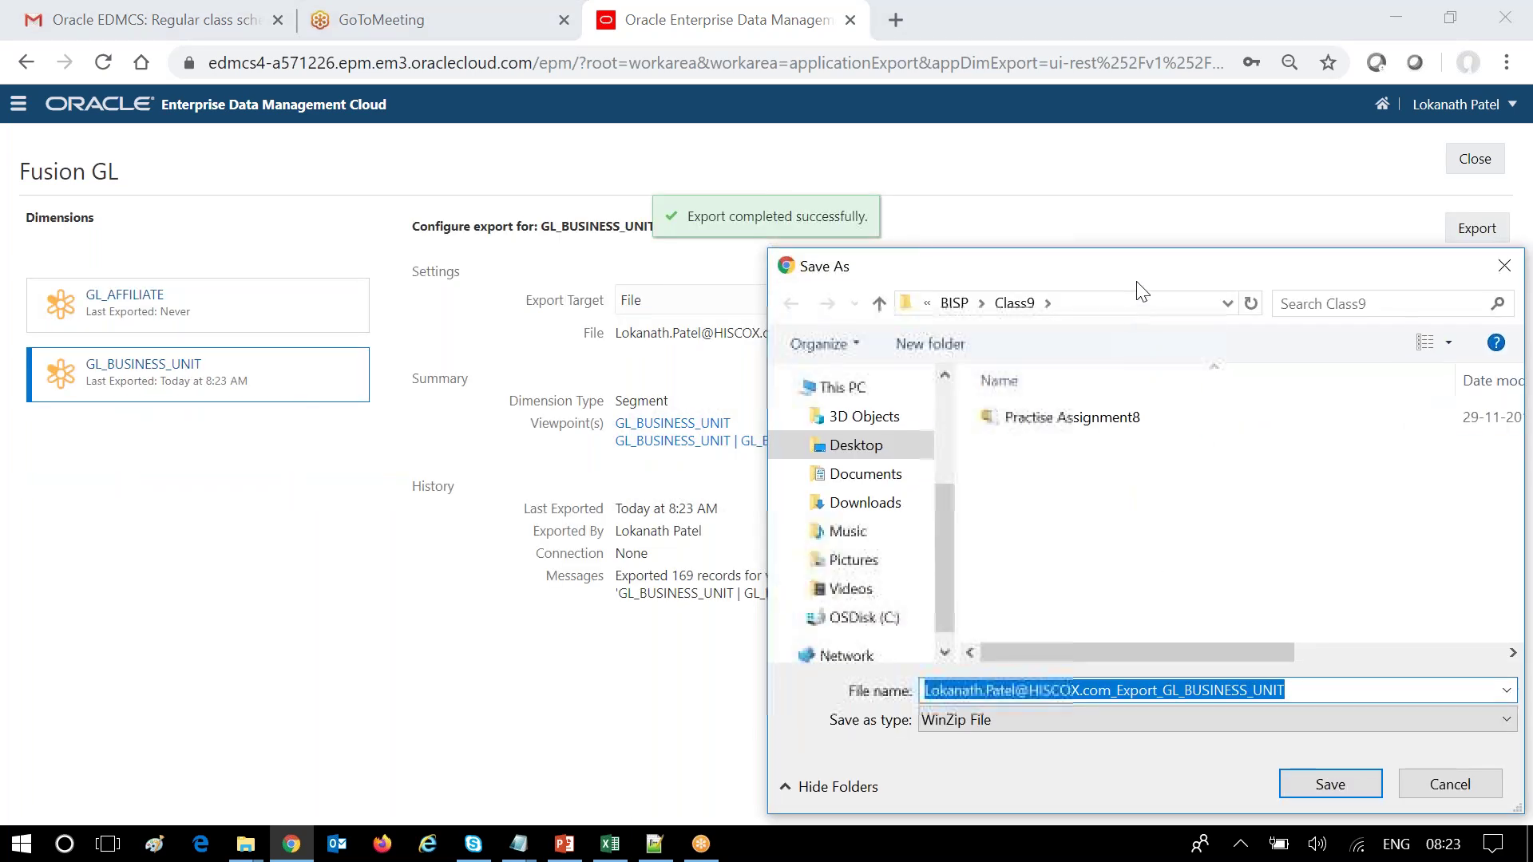
Save the export zip into the BISP > Class10 folder.
drag(1146, 281, 741, 291)
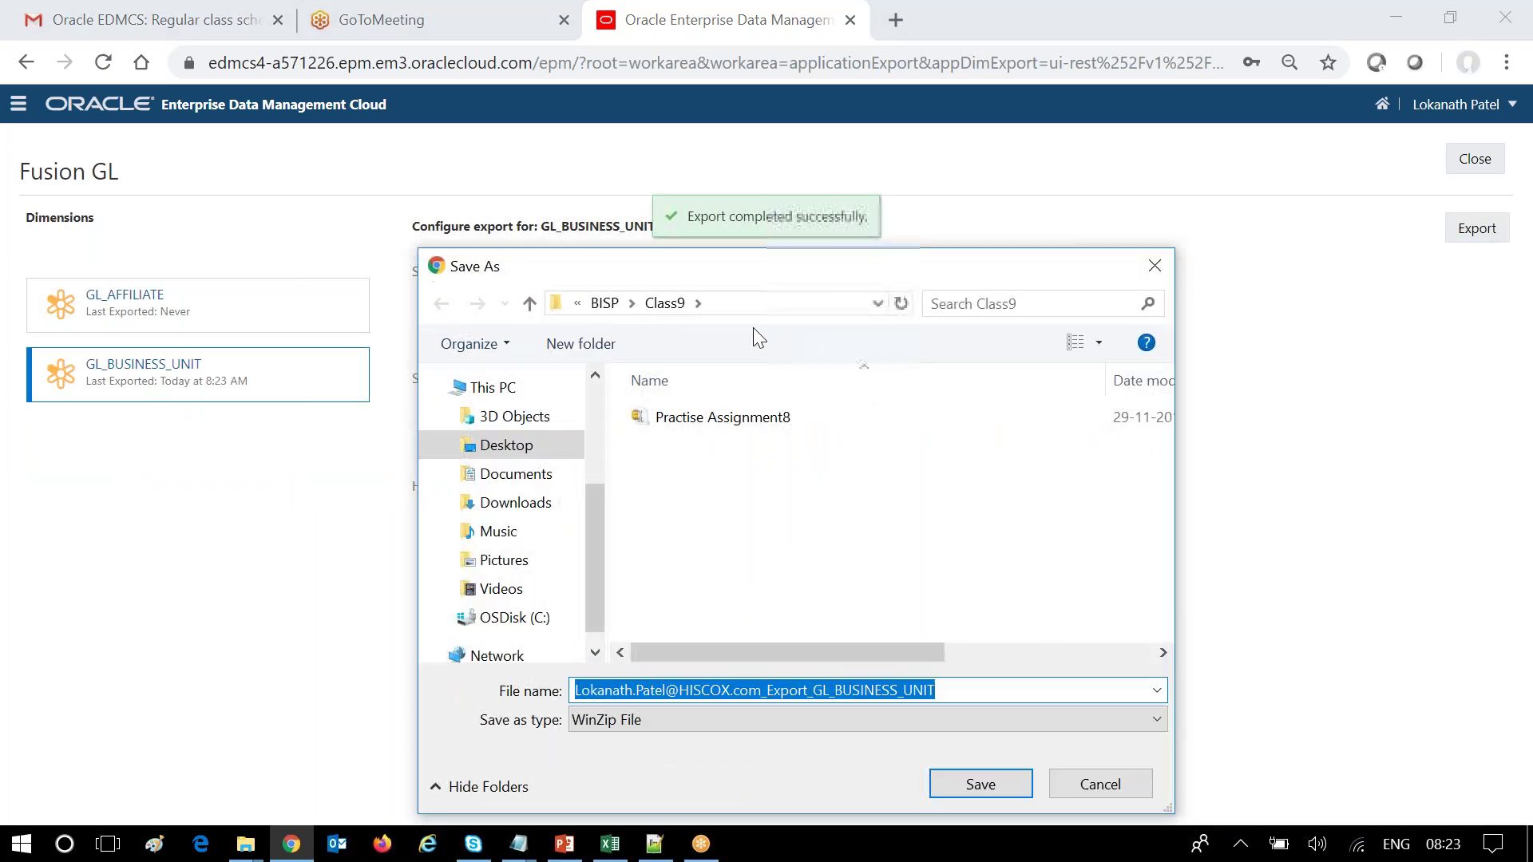
click(604, 303)
scroll(723, 511, down, 5)
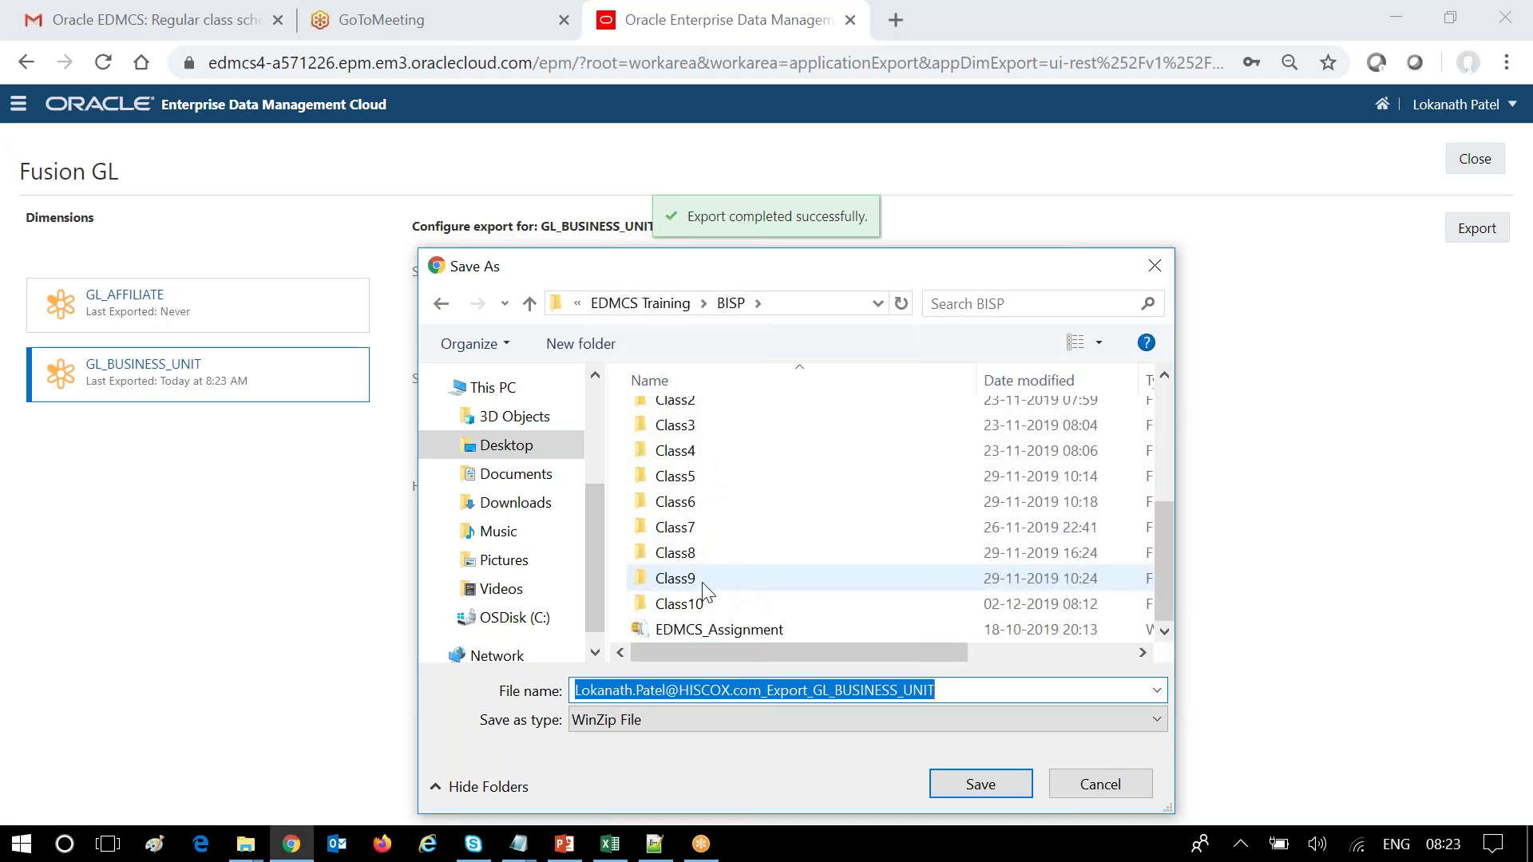
double_click(703, 599)
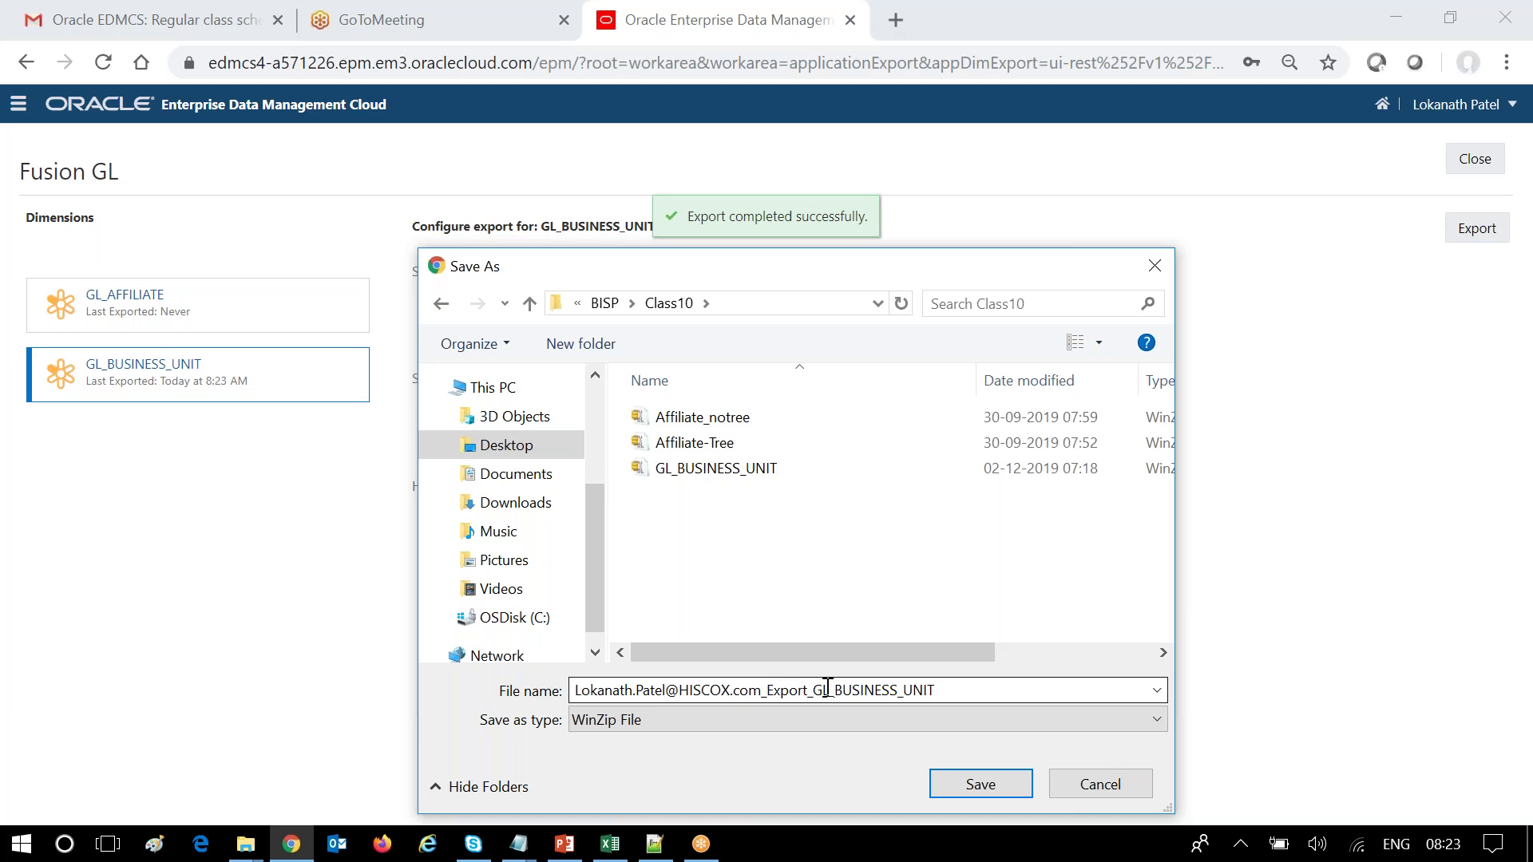
click(957, 783)
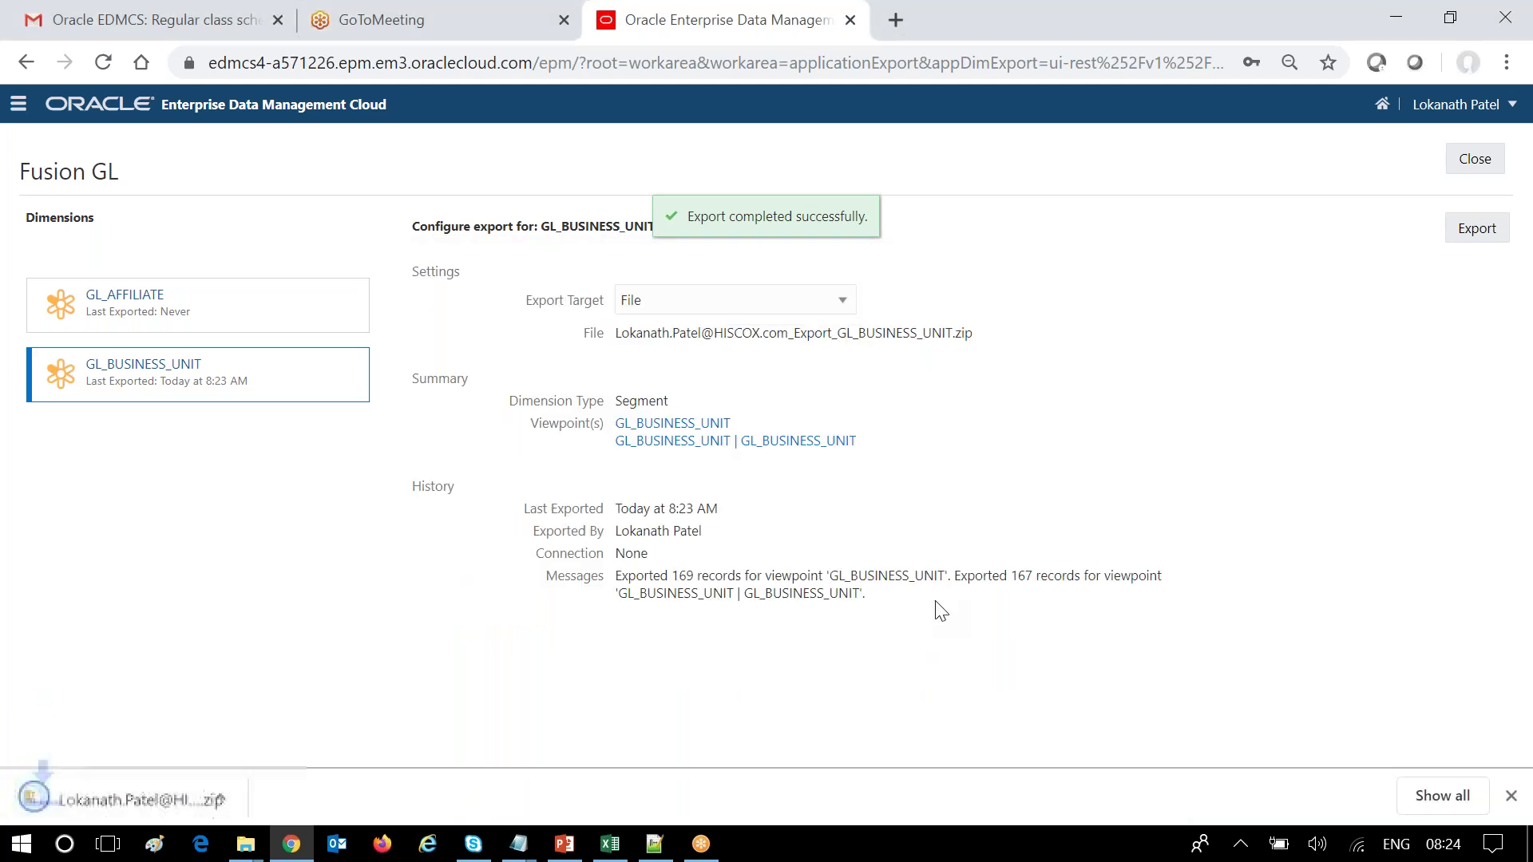
In the Class10 File Explorer window, sort by Date modified and open the GL_BUSINESS_UNIT zip.
mouse_move(256, 850)
click(229, 735)
click(487, 308)
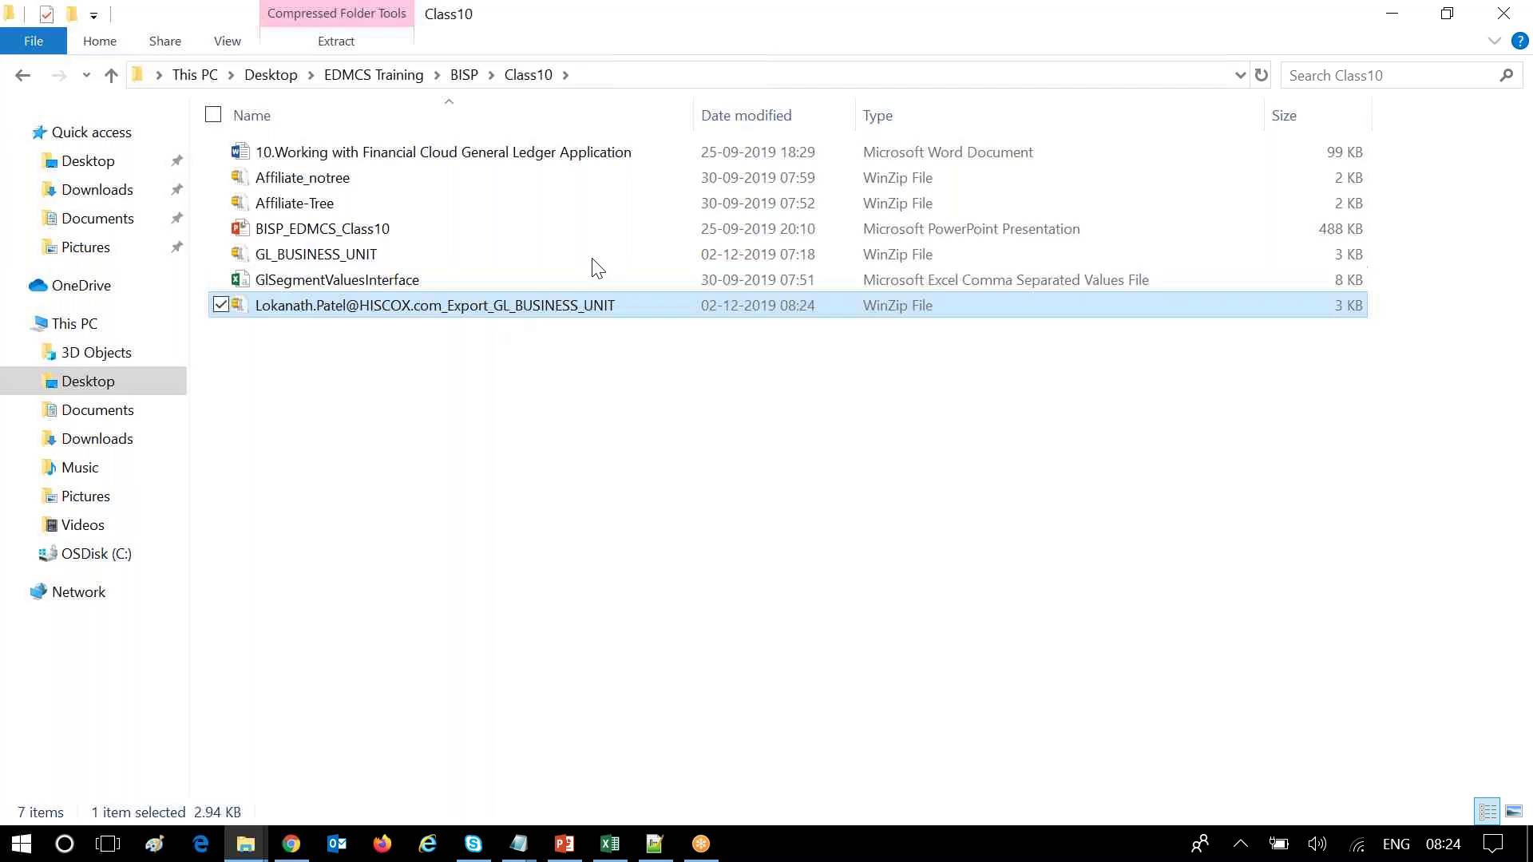
click(753, 118)
double_click(557, 154)
Allow the zip to open in WinZip, skip extracting, and return to the browser's export page.
click(851, 470)
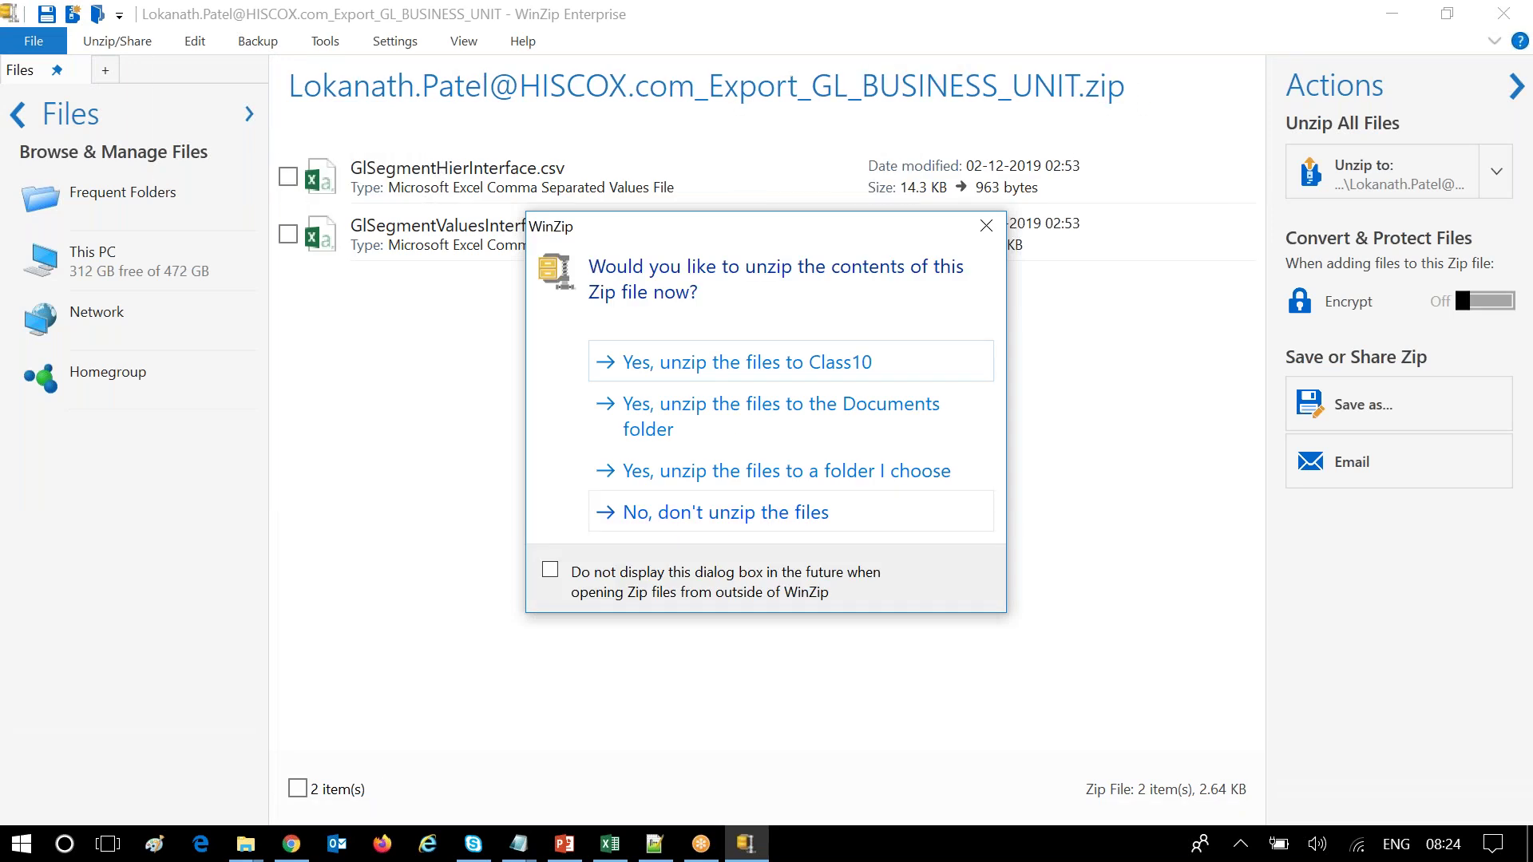
click(987, 225)
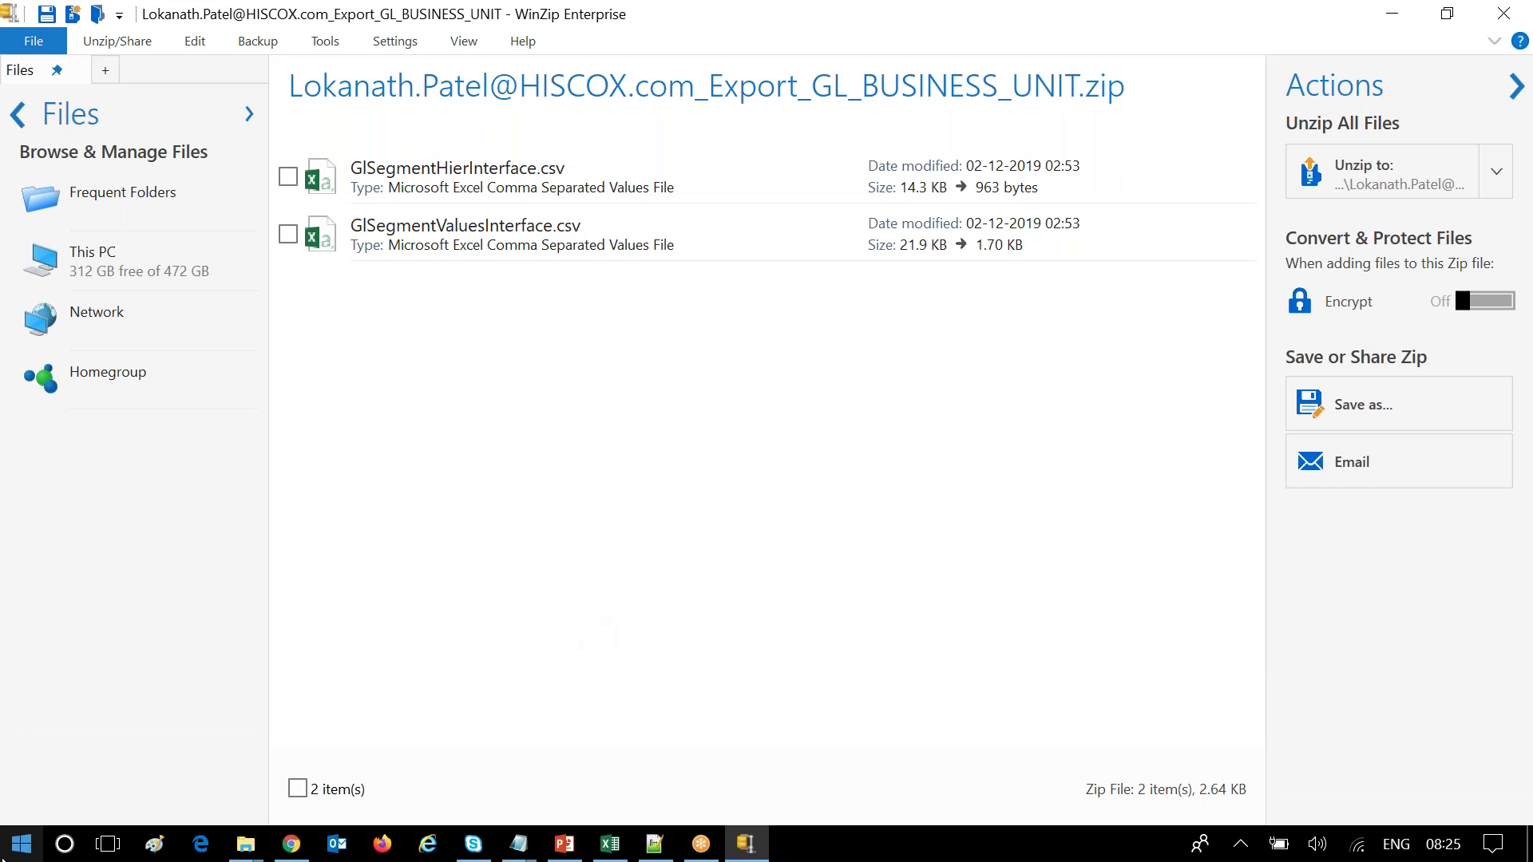
click(292, 848)
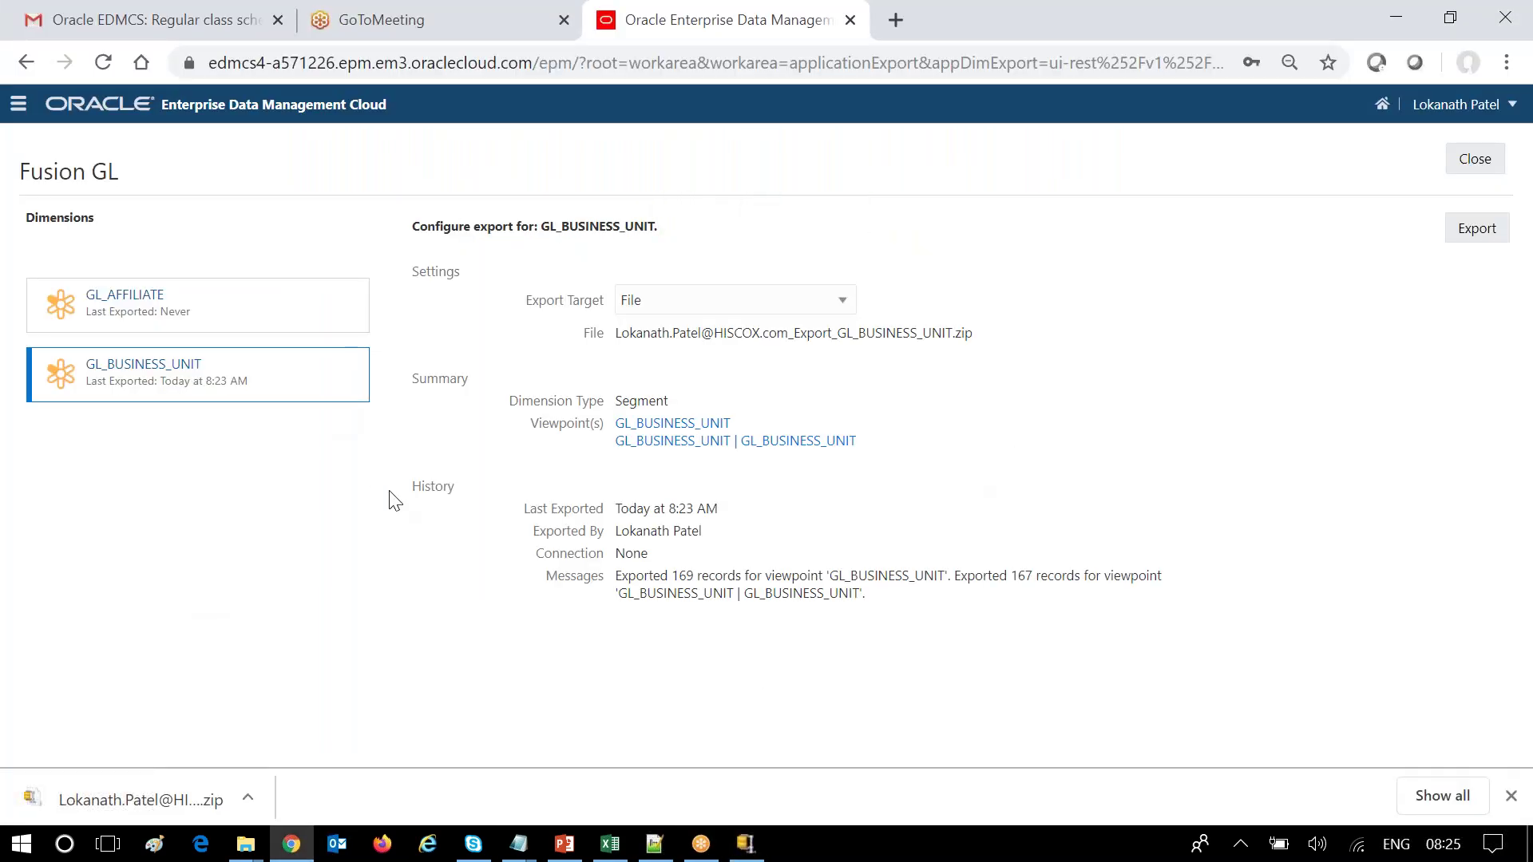
Close the Fusion GL export page and go back to the Applications list.
click(1473, 158)
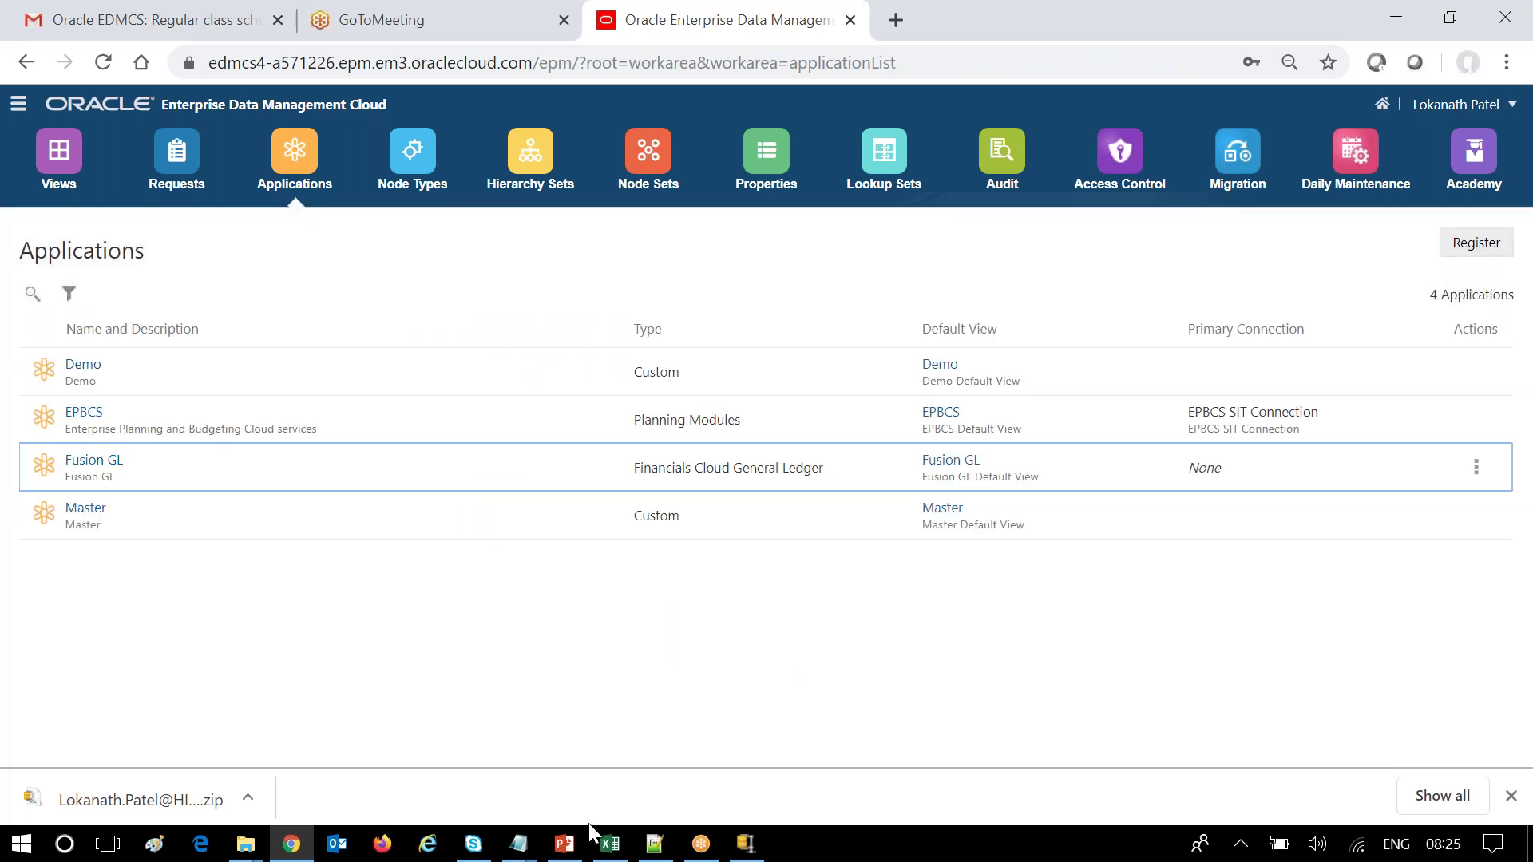
mouse_move(595, 838)
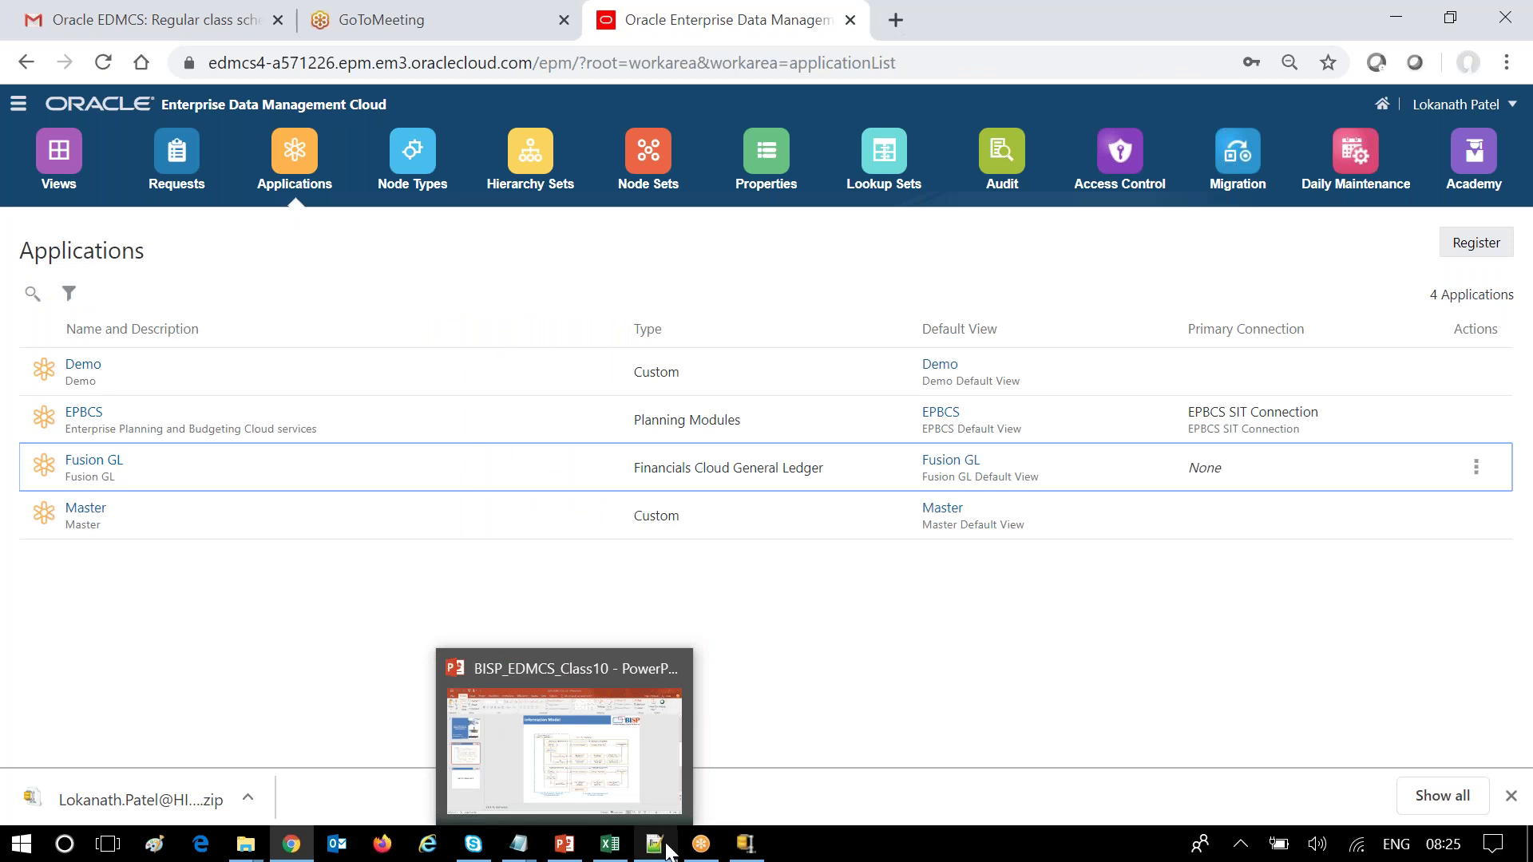
click(699, 846)
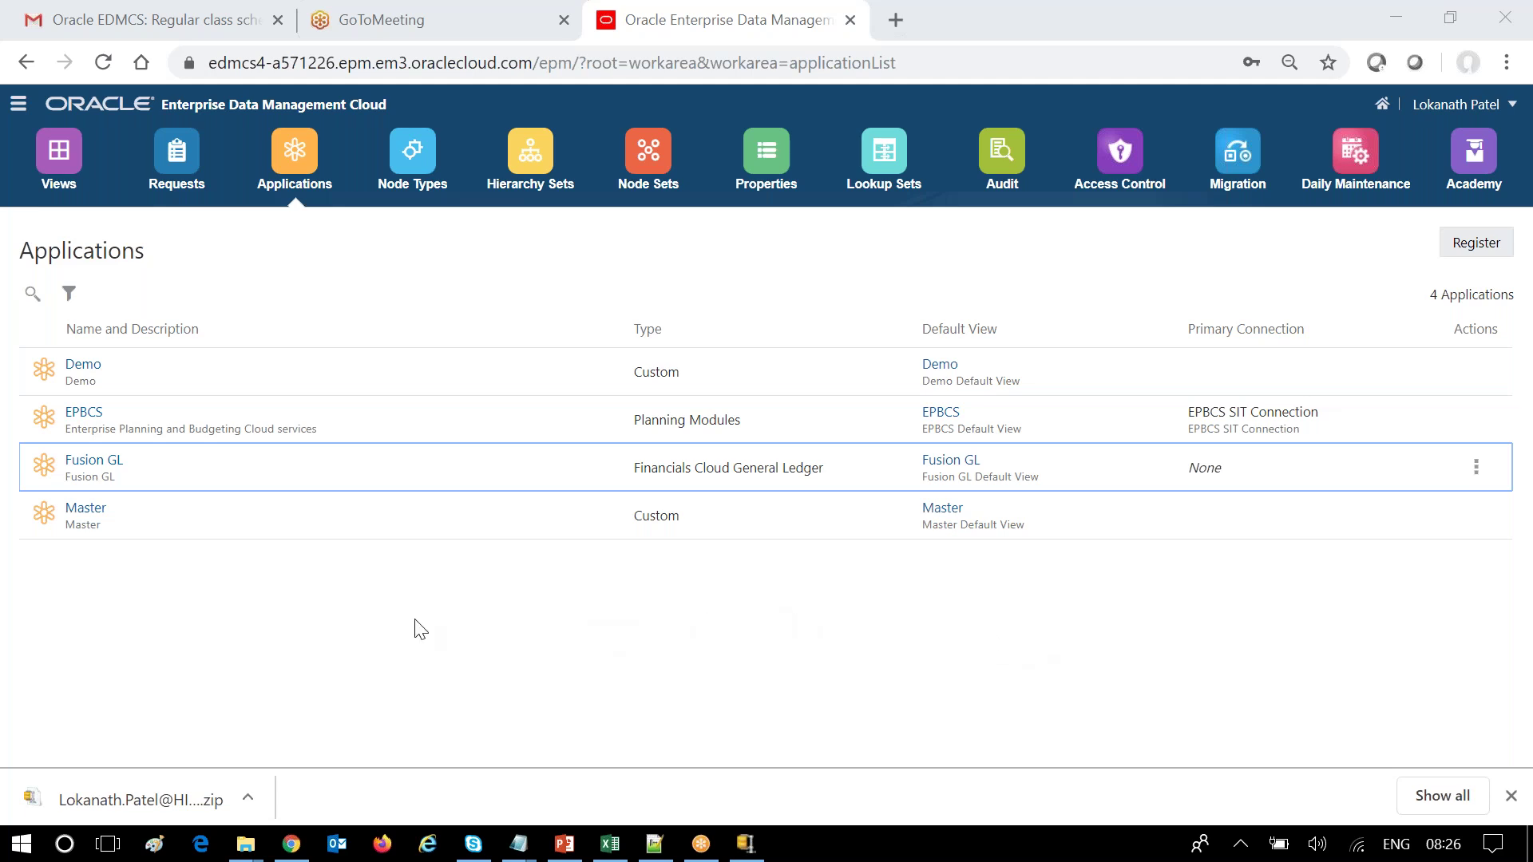
Dismiss Chrome's download bar so the full Applications list is visible.
click(608, 645)
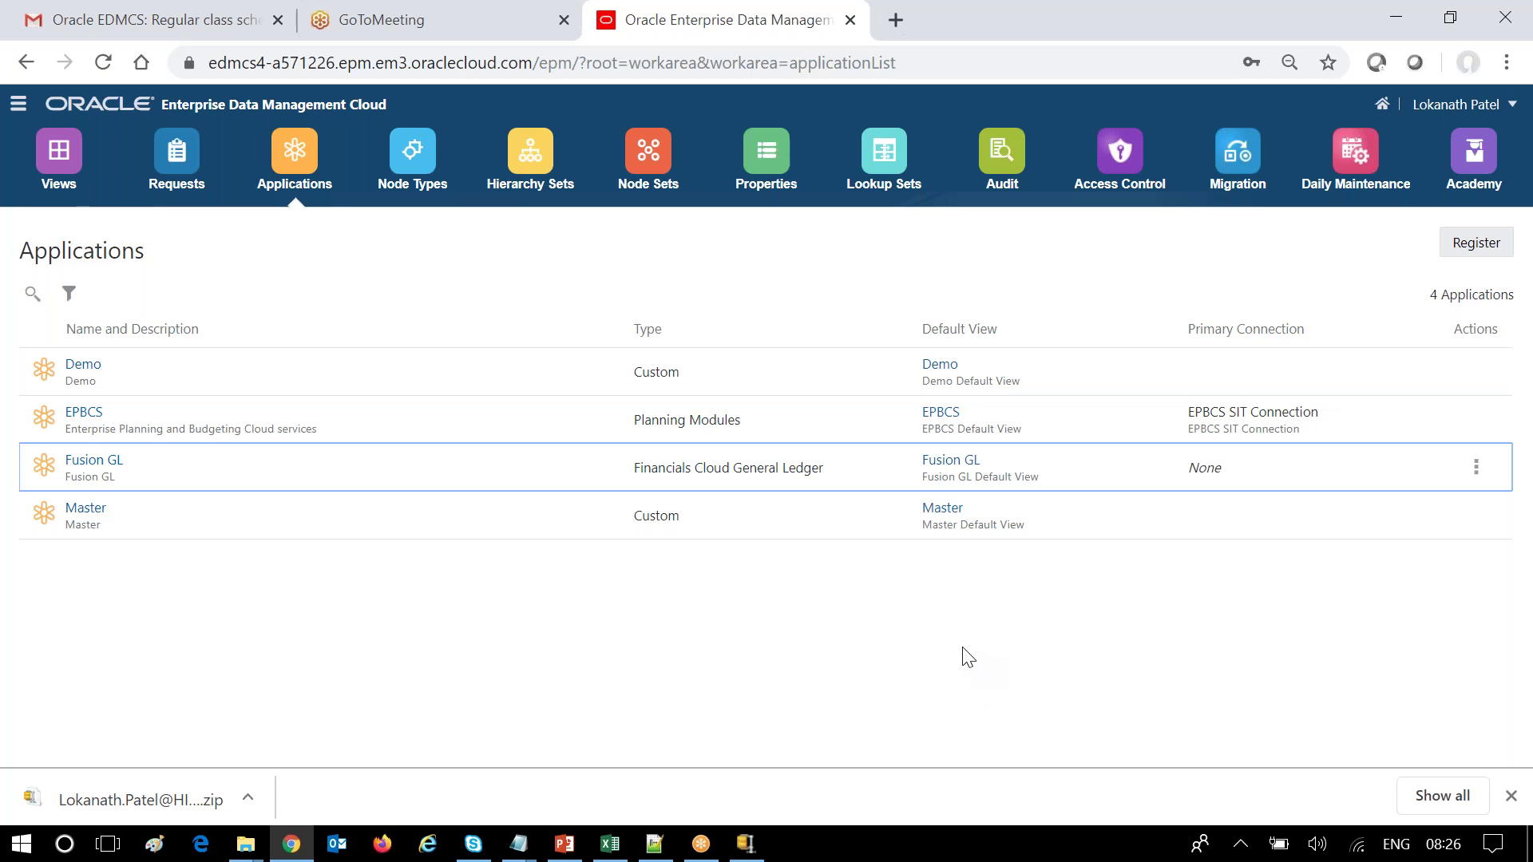
click(1532, 219)
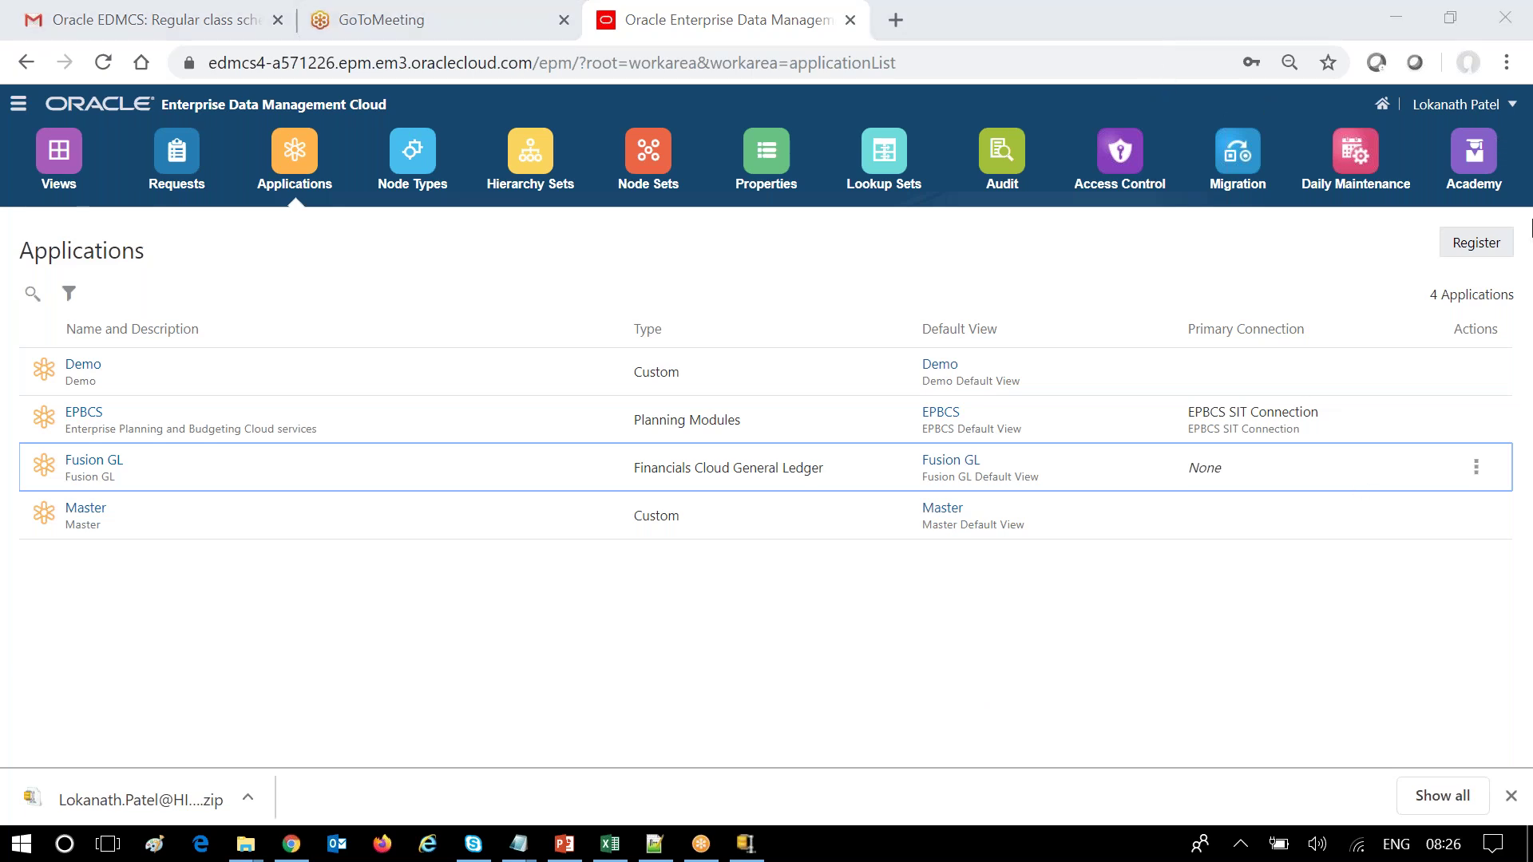
click(1065, 651)
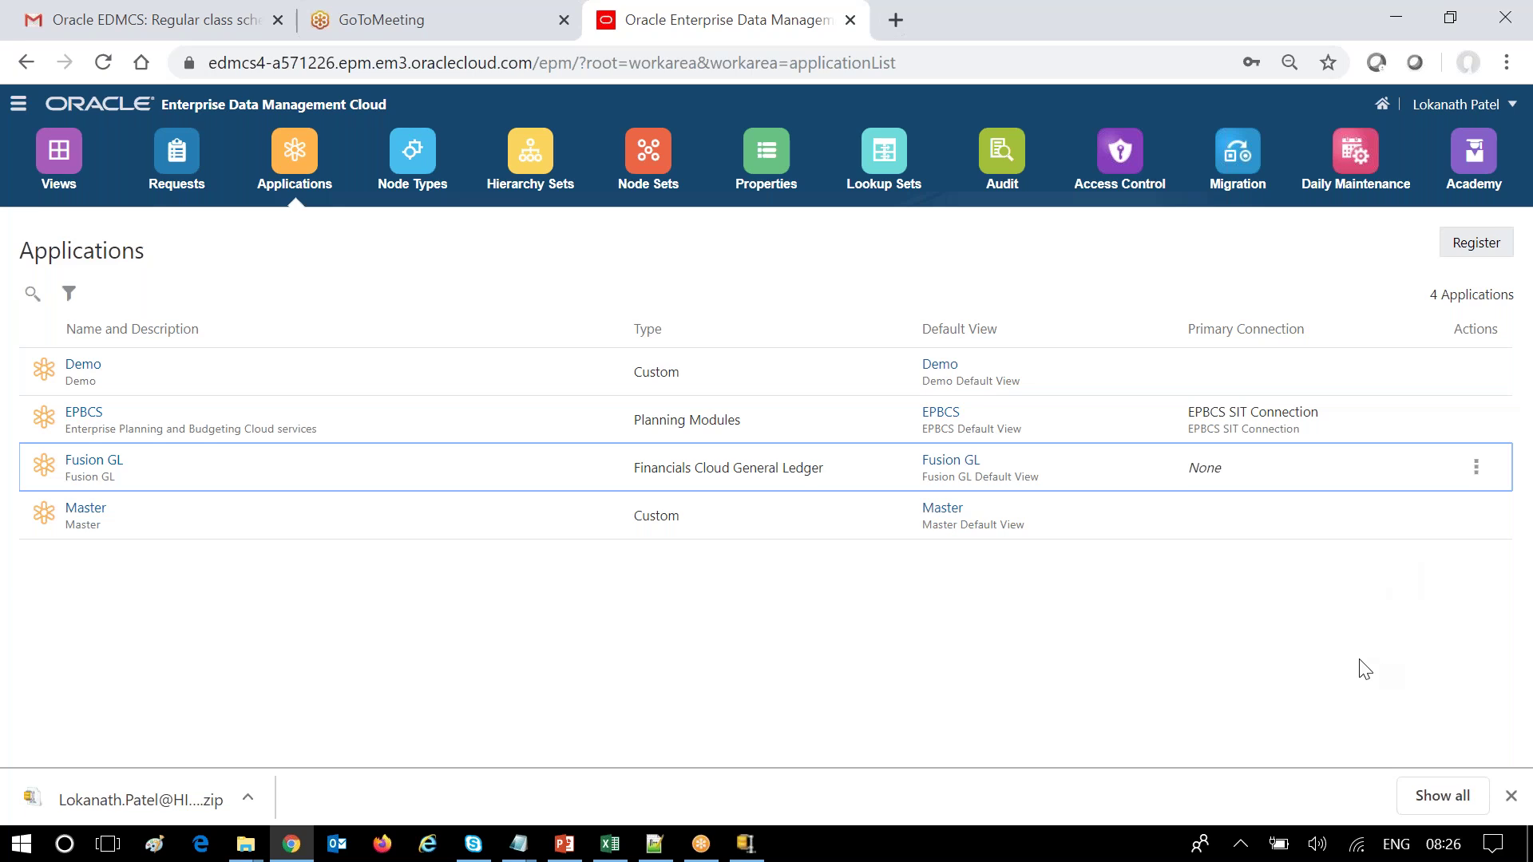
click(1510, 796)
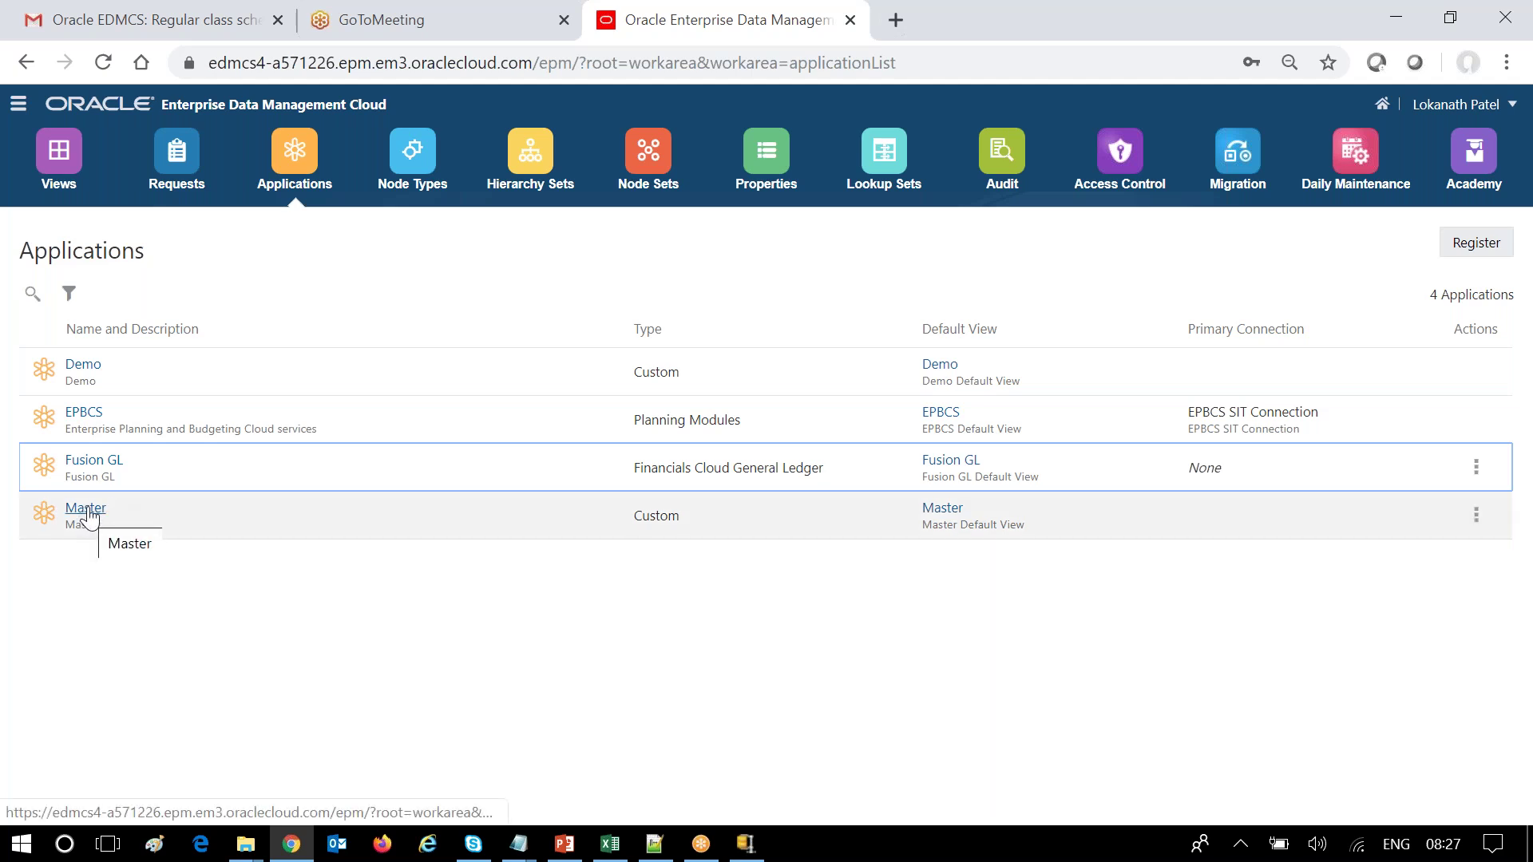
Change the Master application's status to Archived and save it.
click(1476, 515)
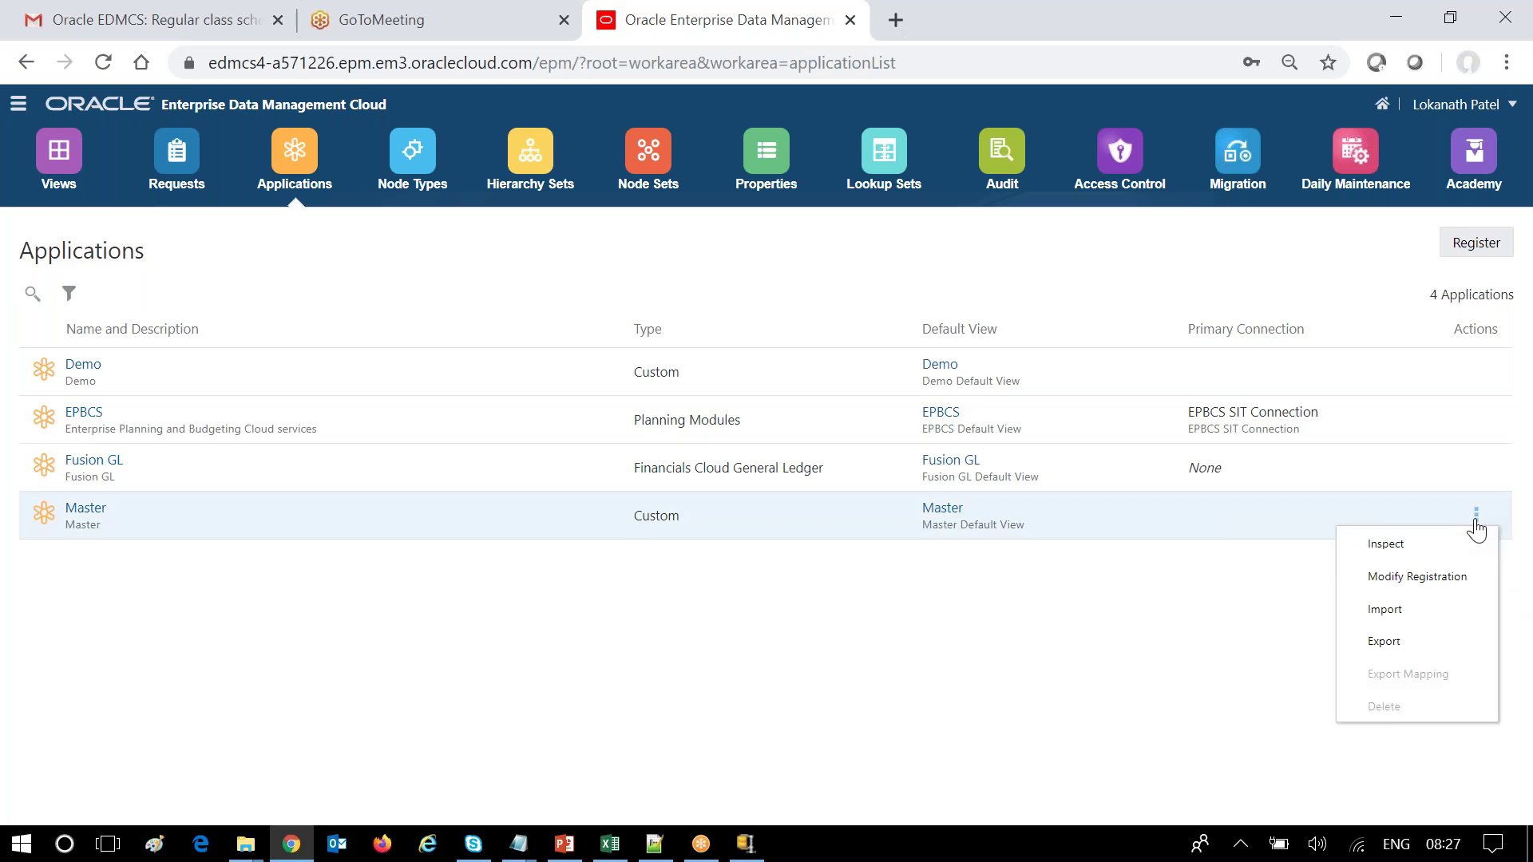
click(1376, 550)
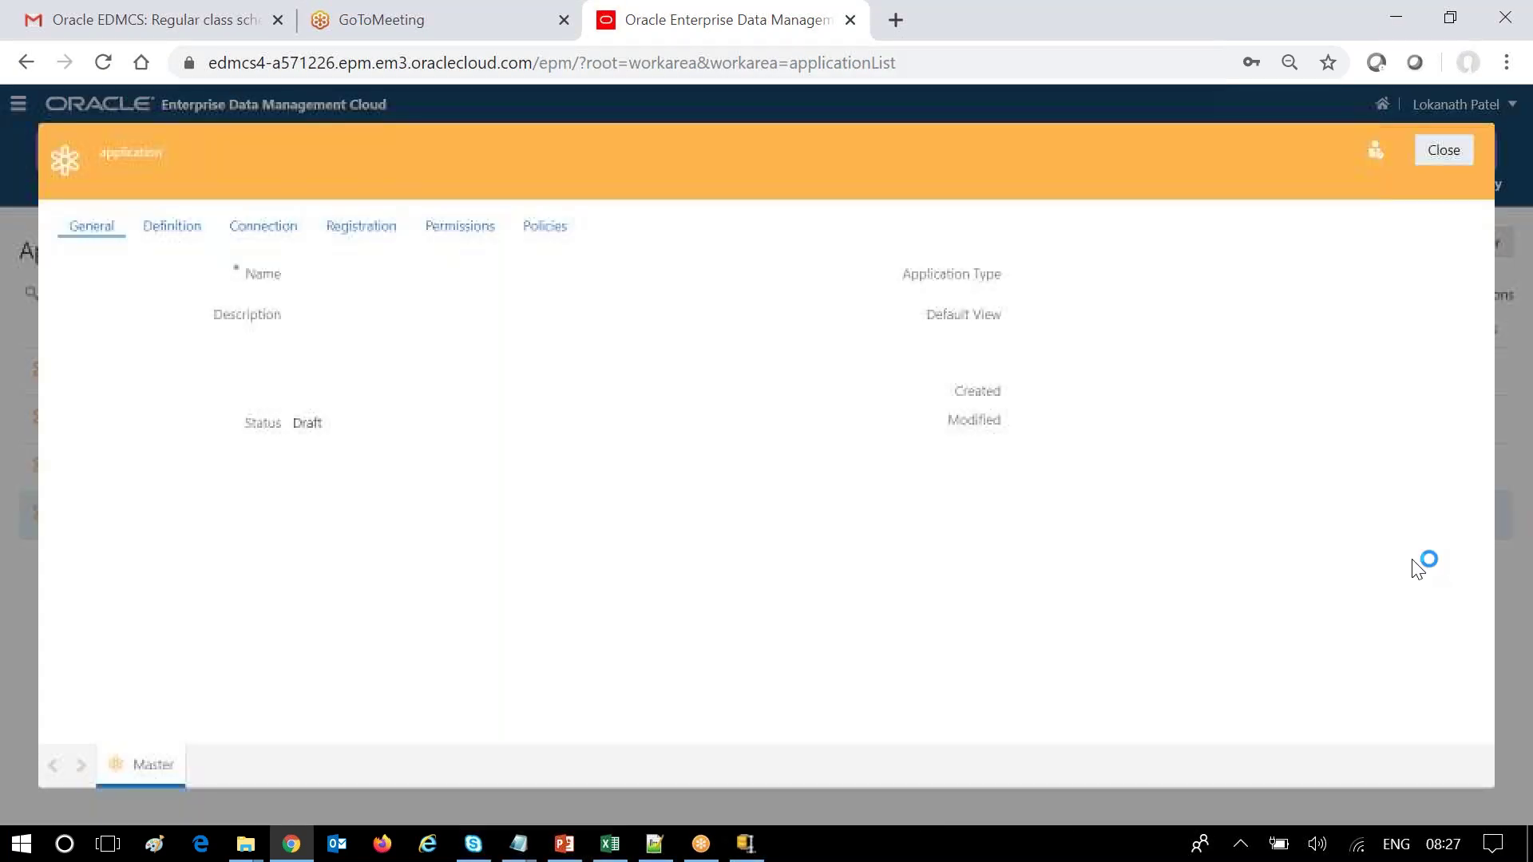
click(1386, 150)
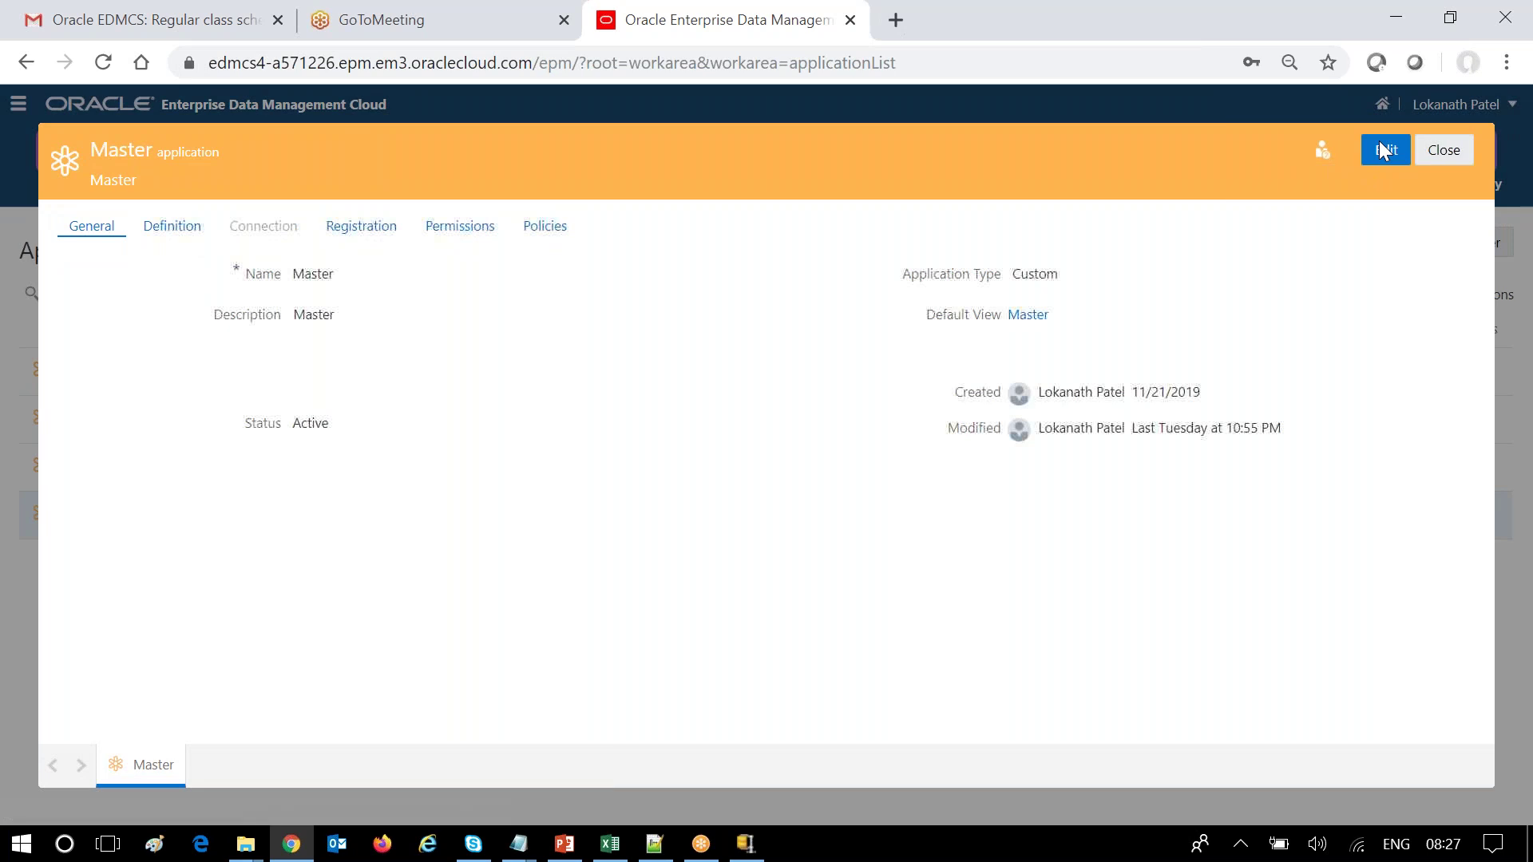
click(503, 422)
click(349, 483)
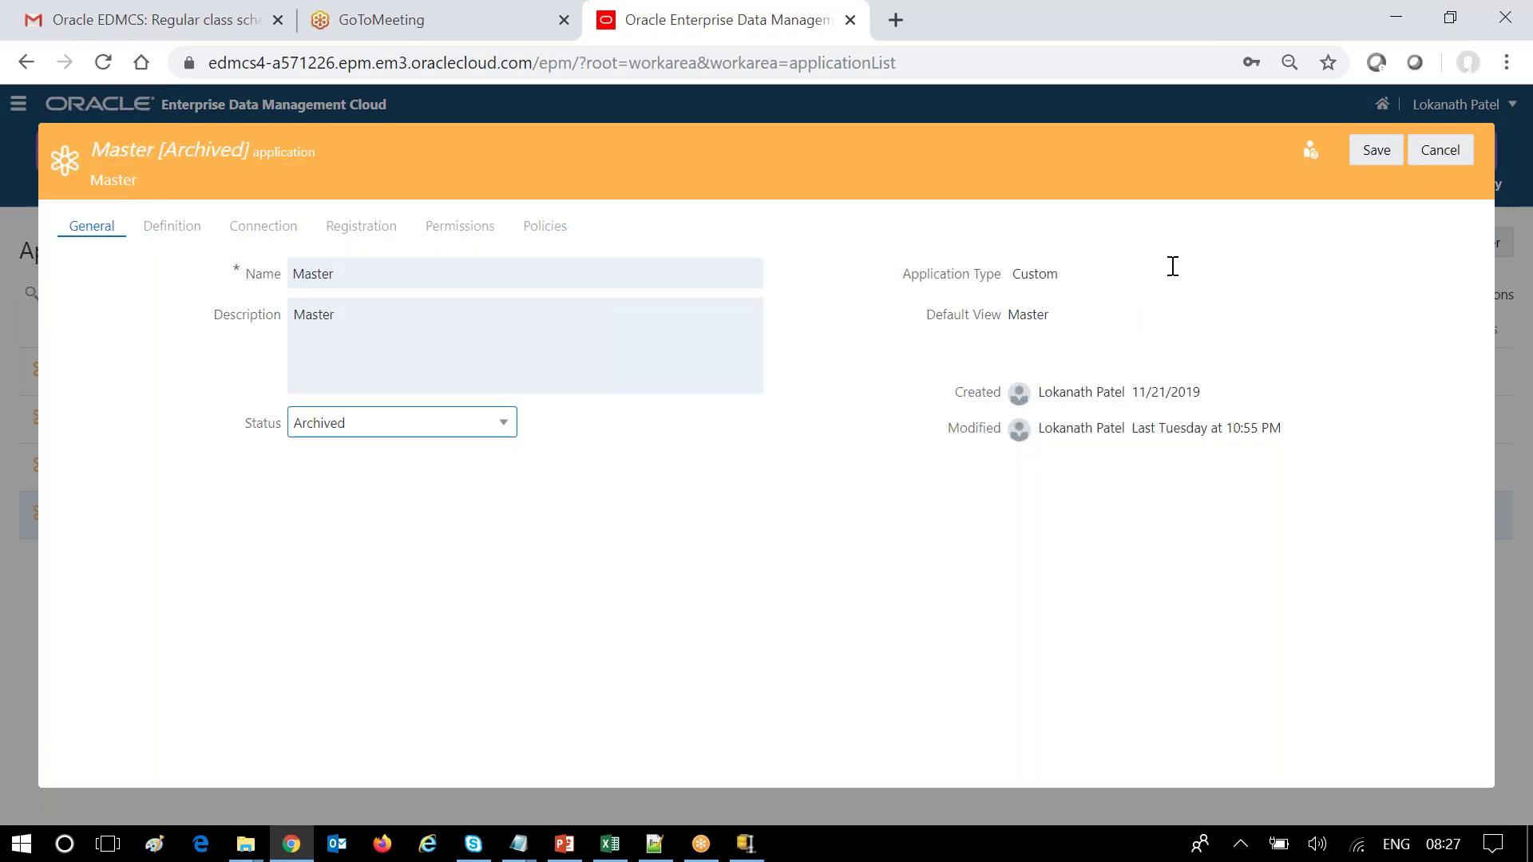
click(1375, 151)
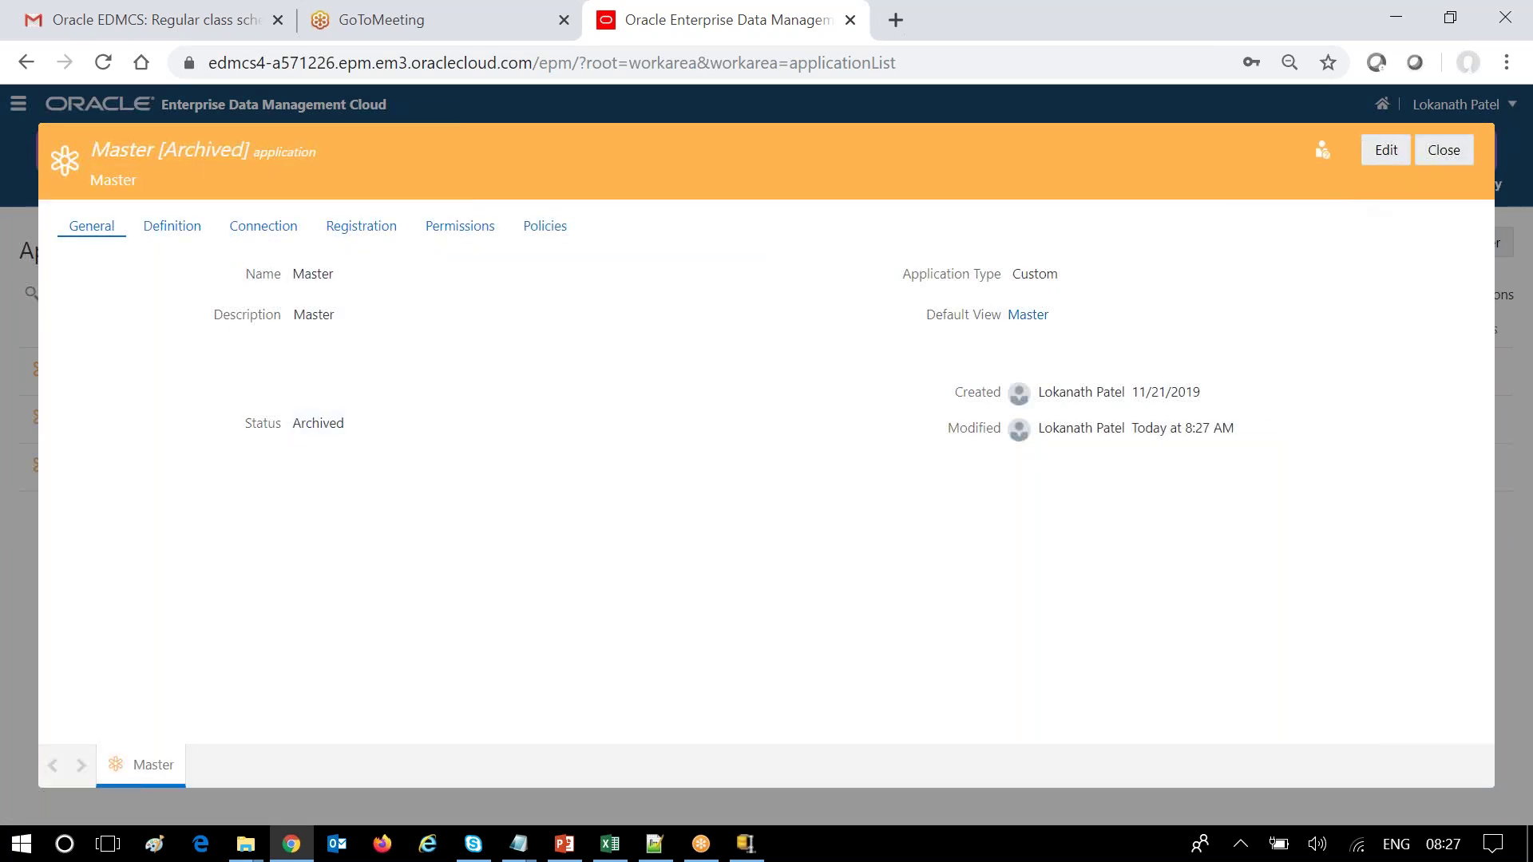
click(1453, 150)
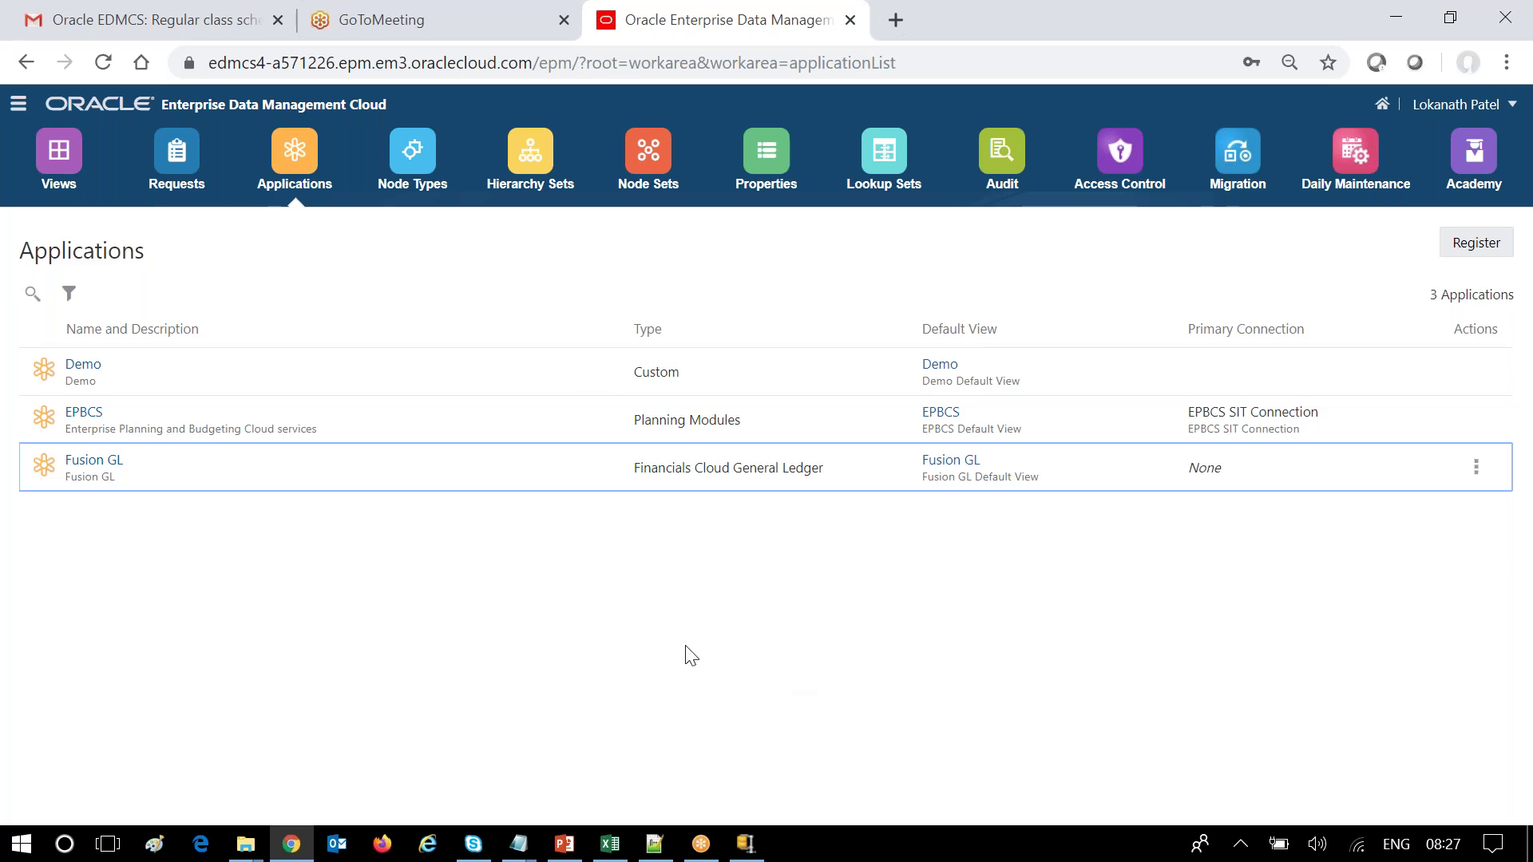
Show archived applications, start deleting Master, then decline the confirmation with No.
click(68, 295)
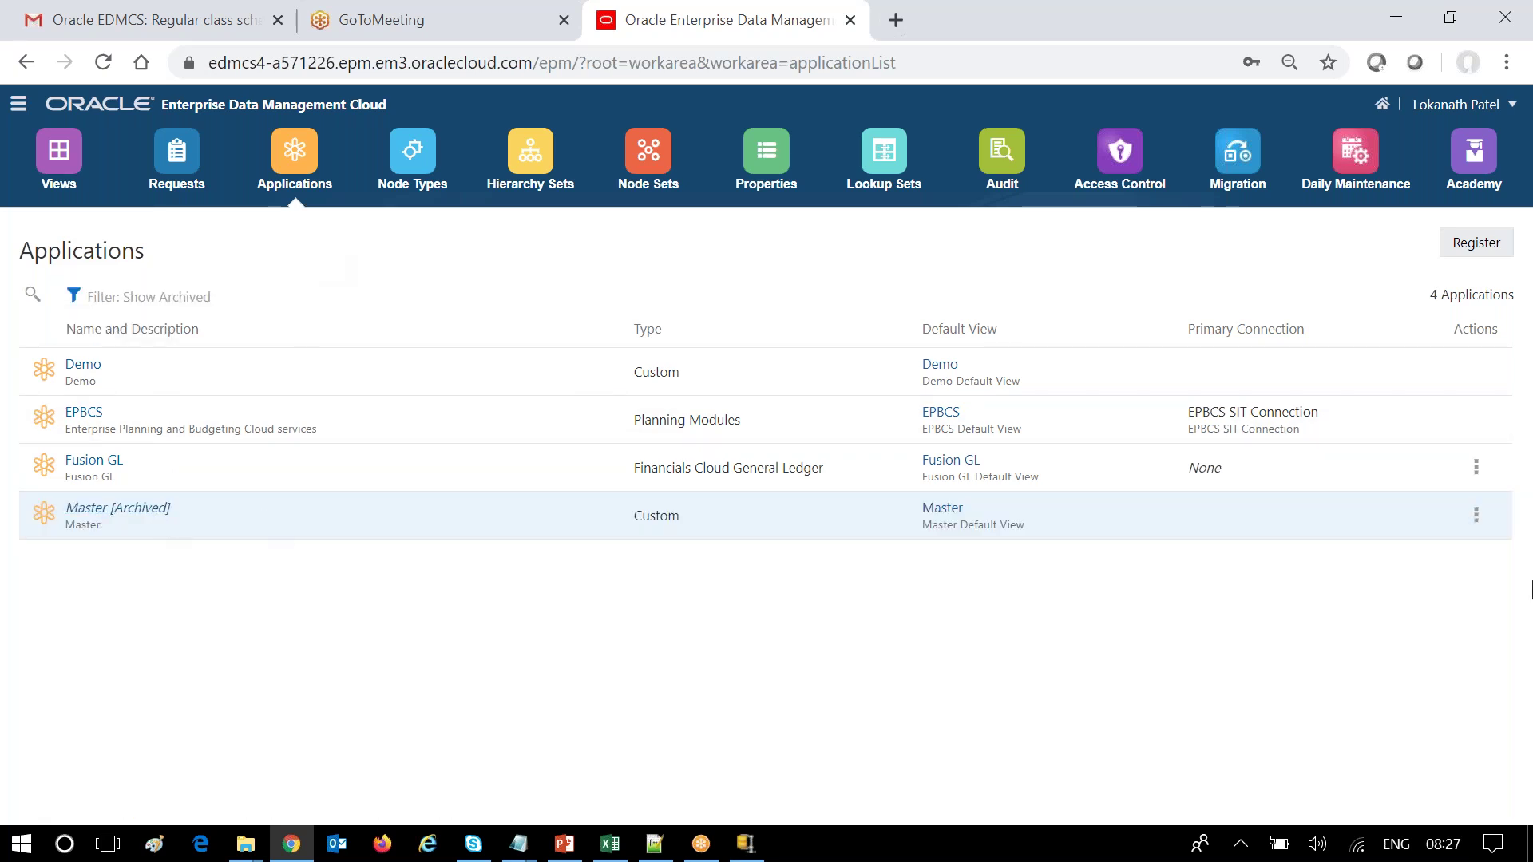
click(1477, 519)
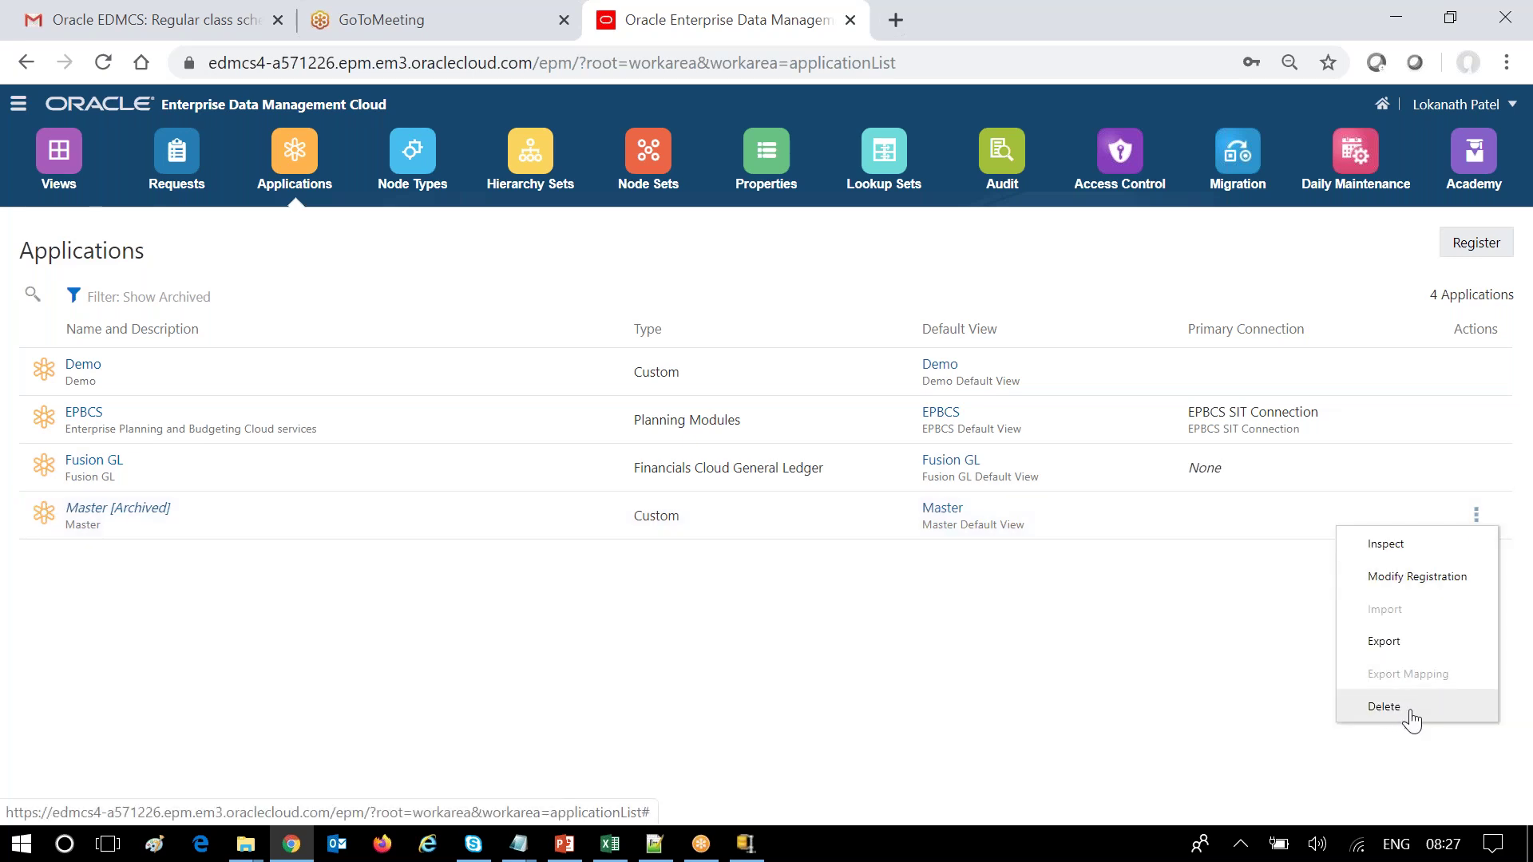
click(1383, 707)
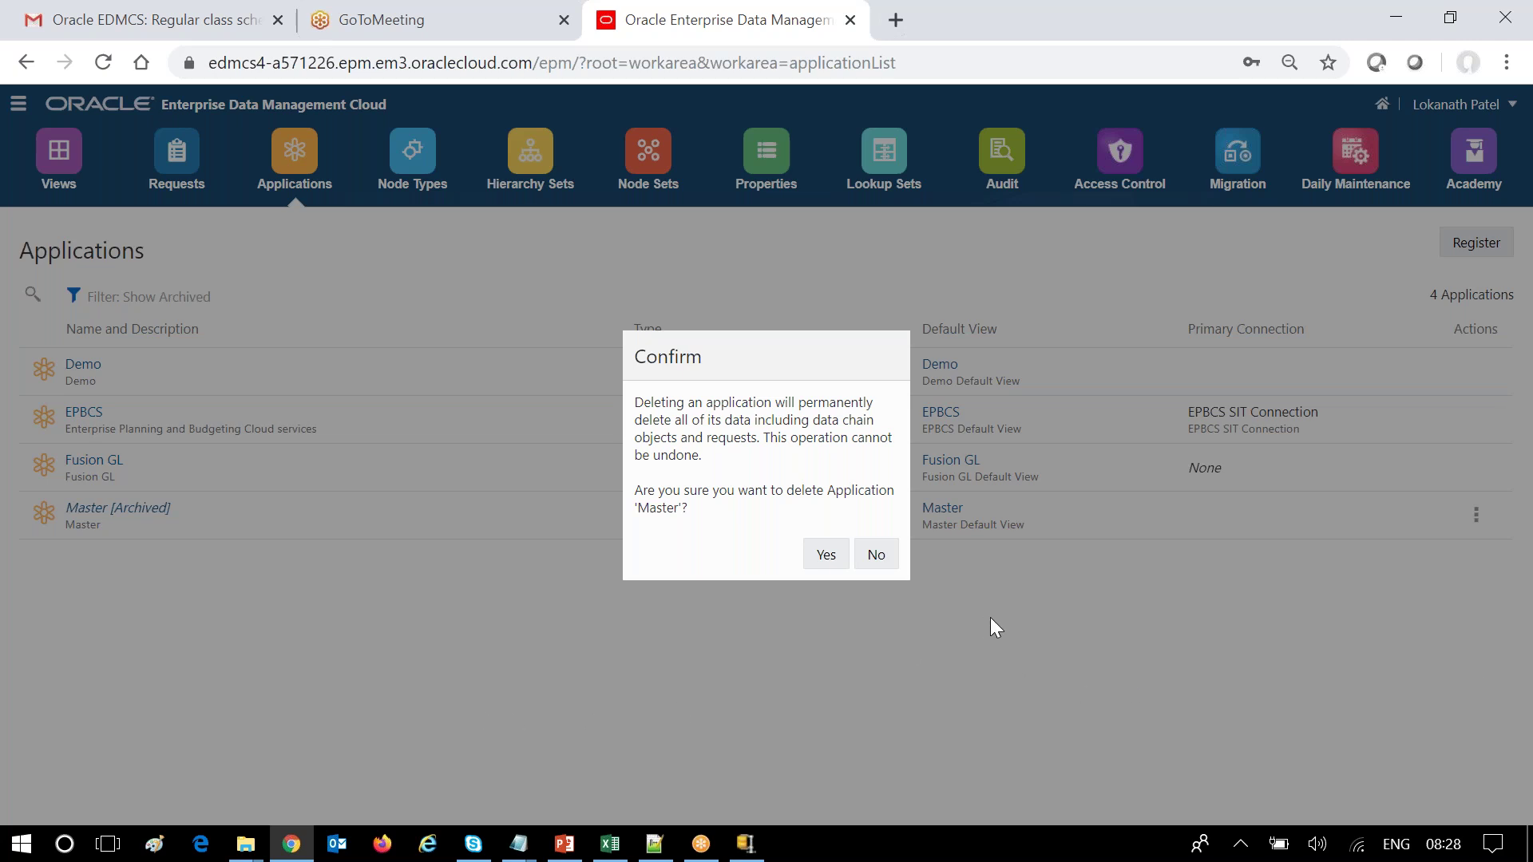
click(877, 554)
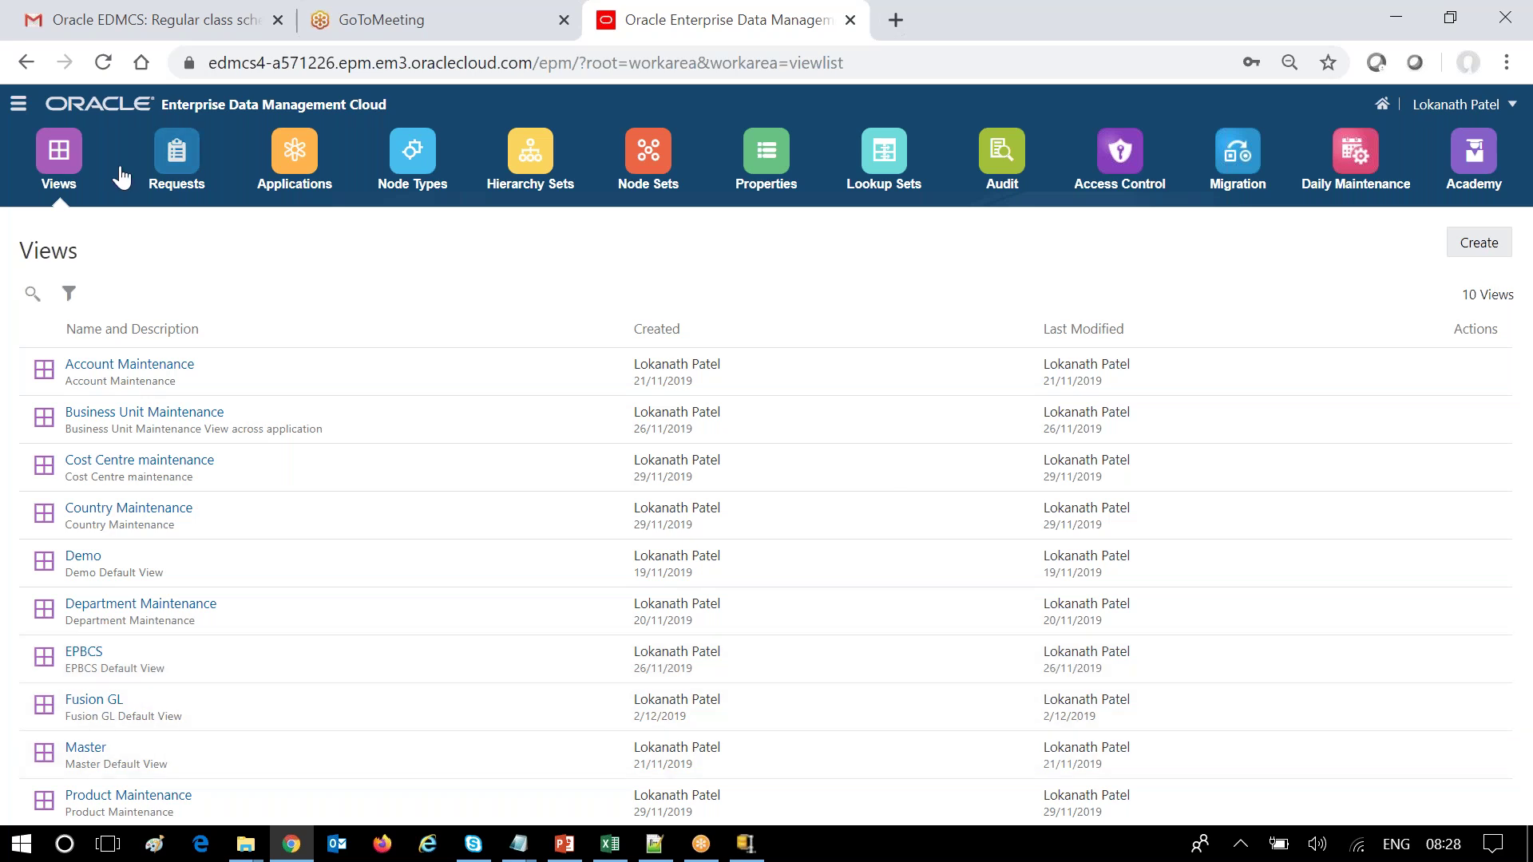
With archived applications shown, set Master's status back to Active and save.
click(19, 104)
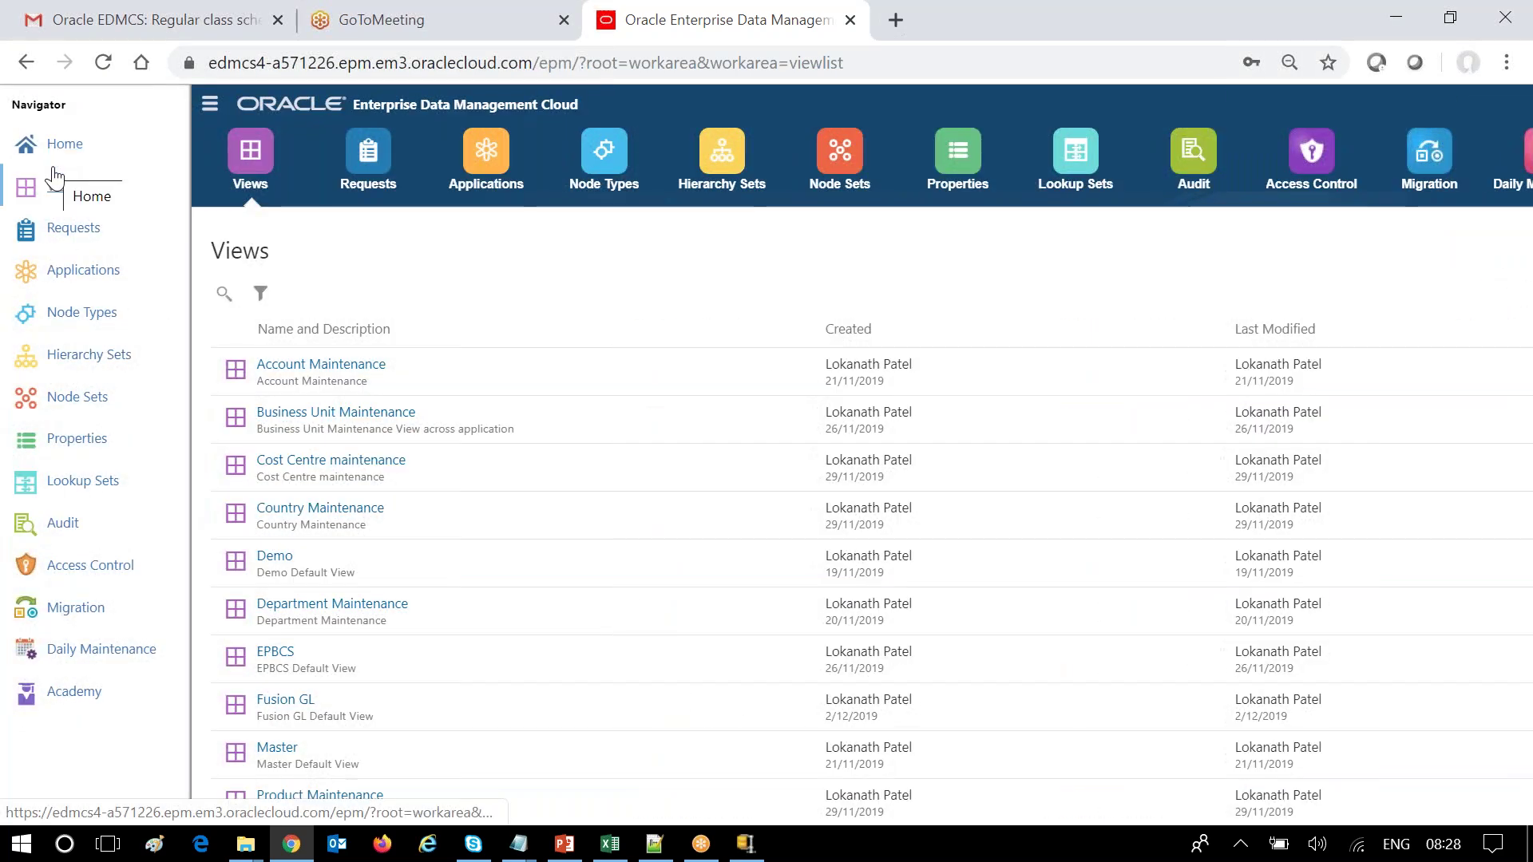
click(82, 276)
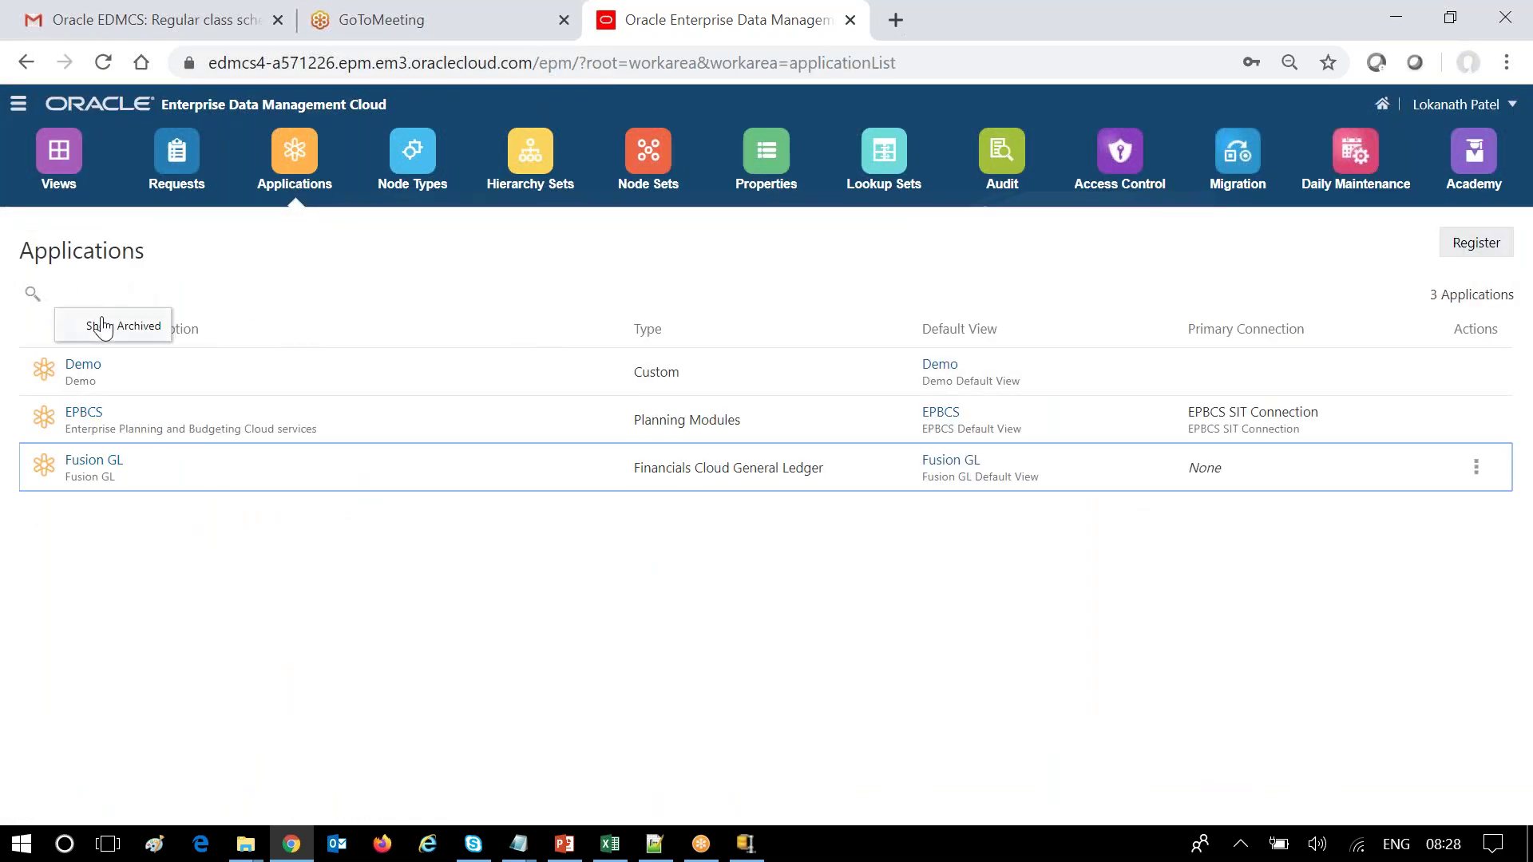
click(68, 293)
click(1476, 521)
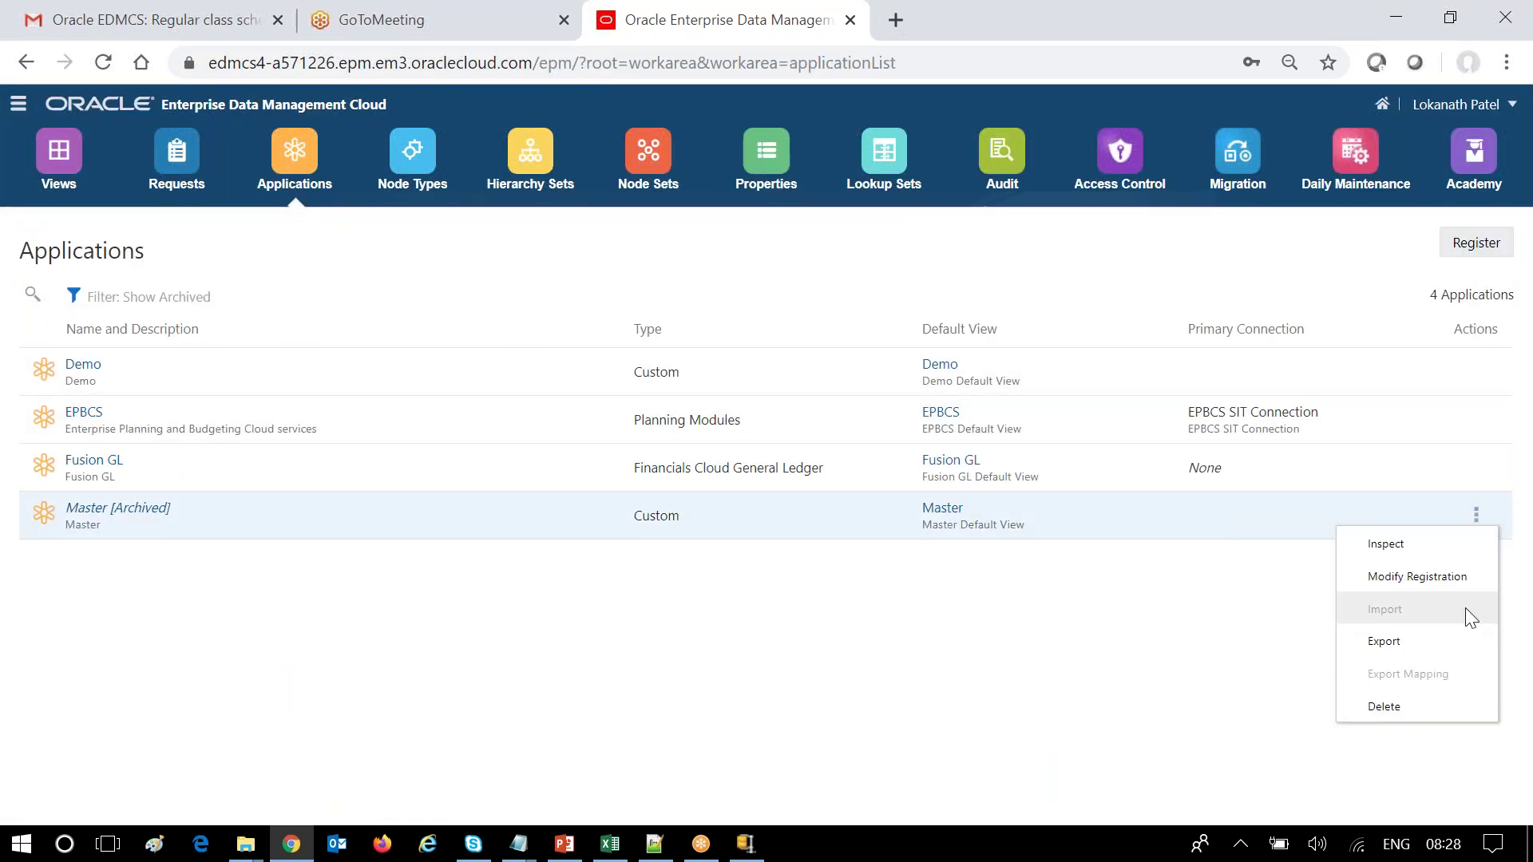
click(1429, 553)
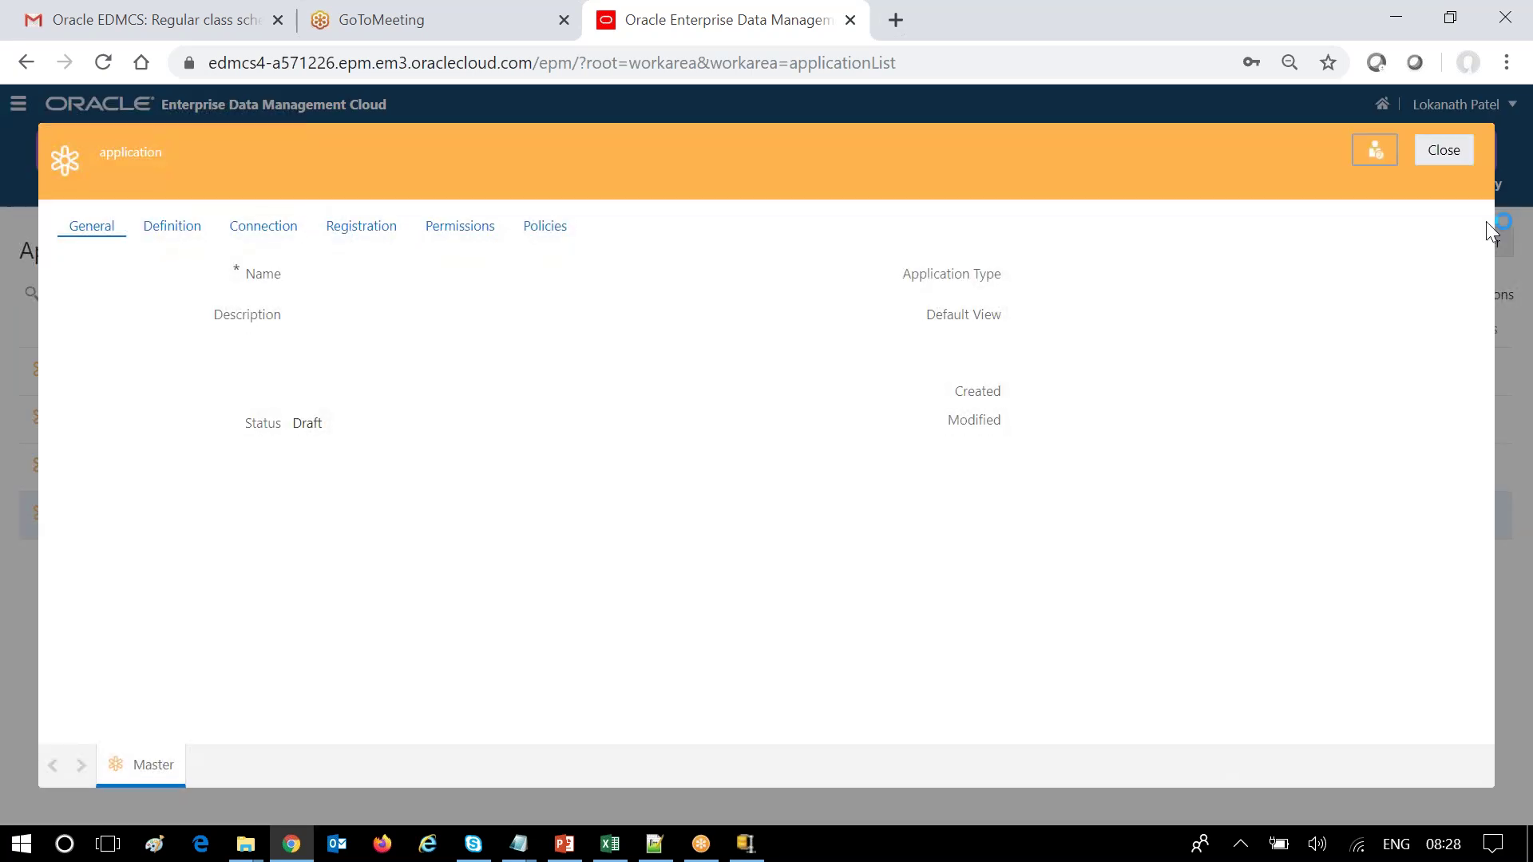
click(1373, 154)
click(471, 423)
click(418, 451)
click(1365, 160)
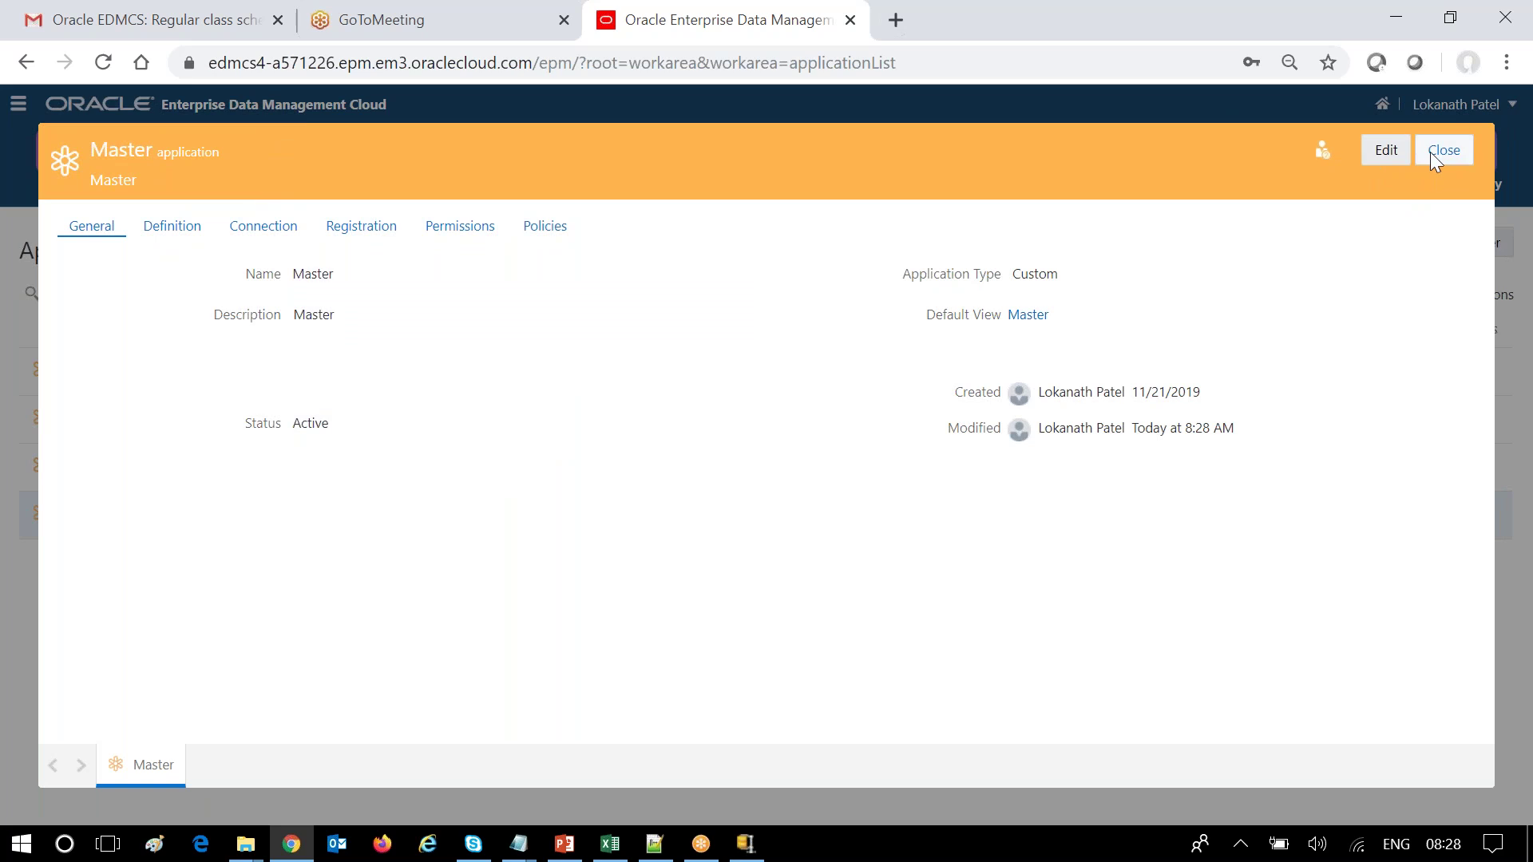
click(1434, 152)
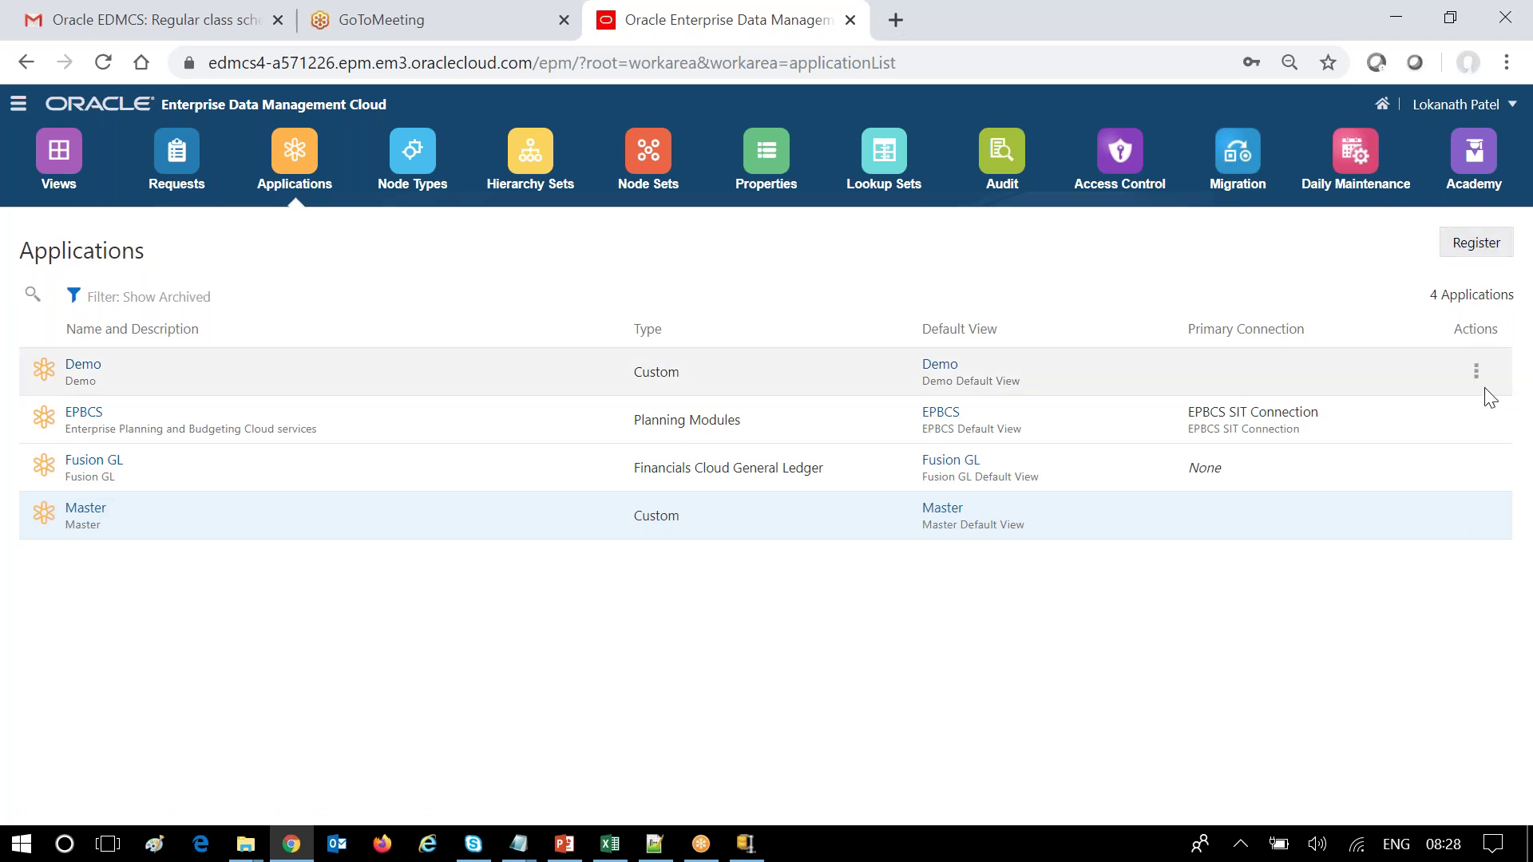
Change the Fusion GL application's status to Archived and save it.
click(1477, 469)
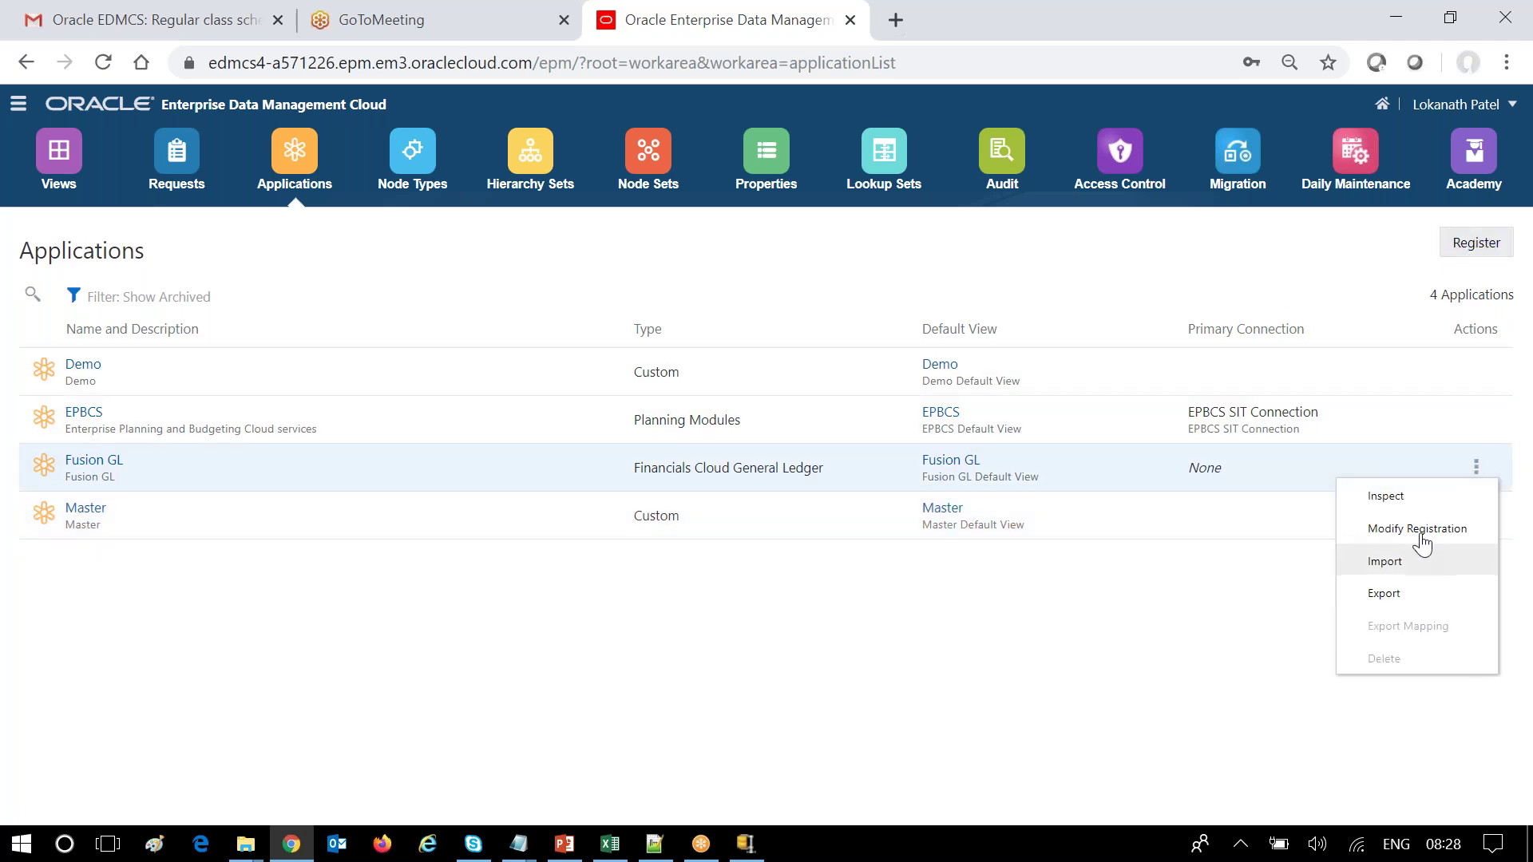
click(1475, 495)
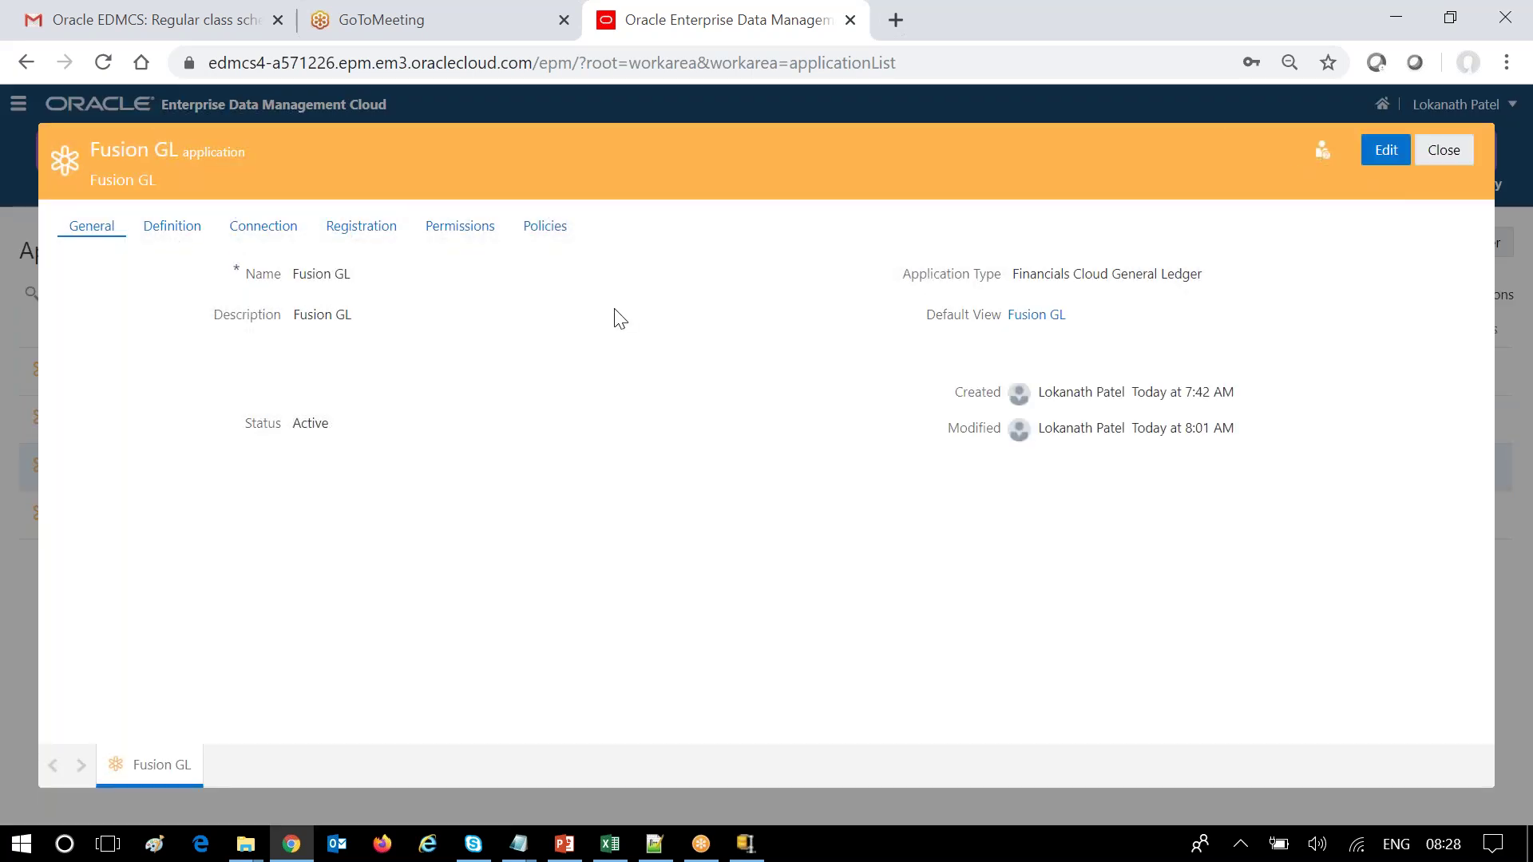
click(1382, 147)
click(490, 431)
click(342, 479)
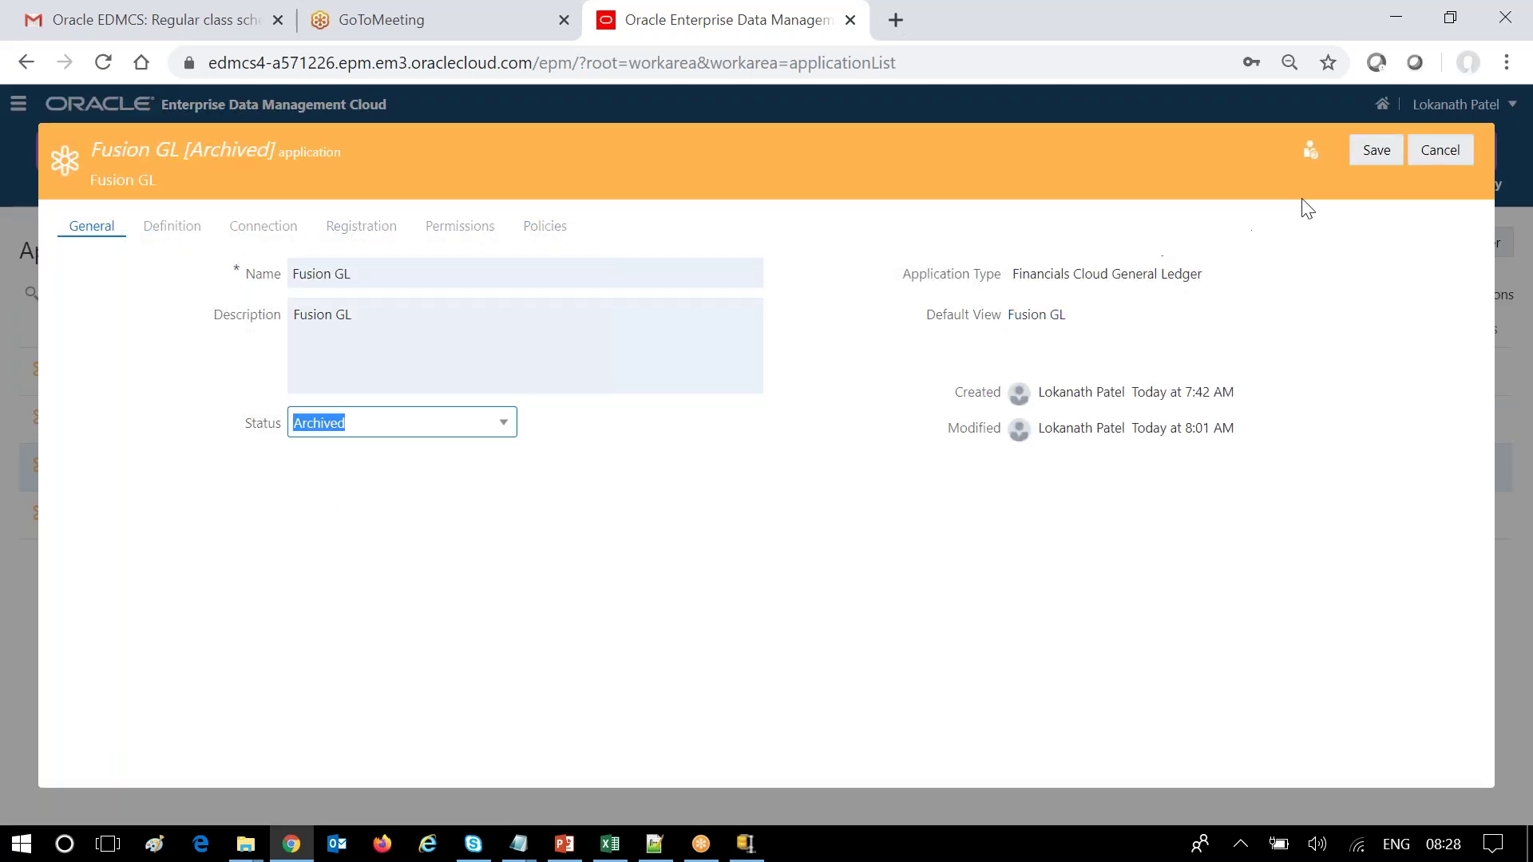
click(1367, 153)
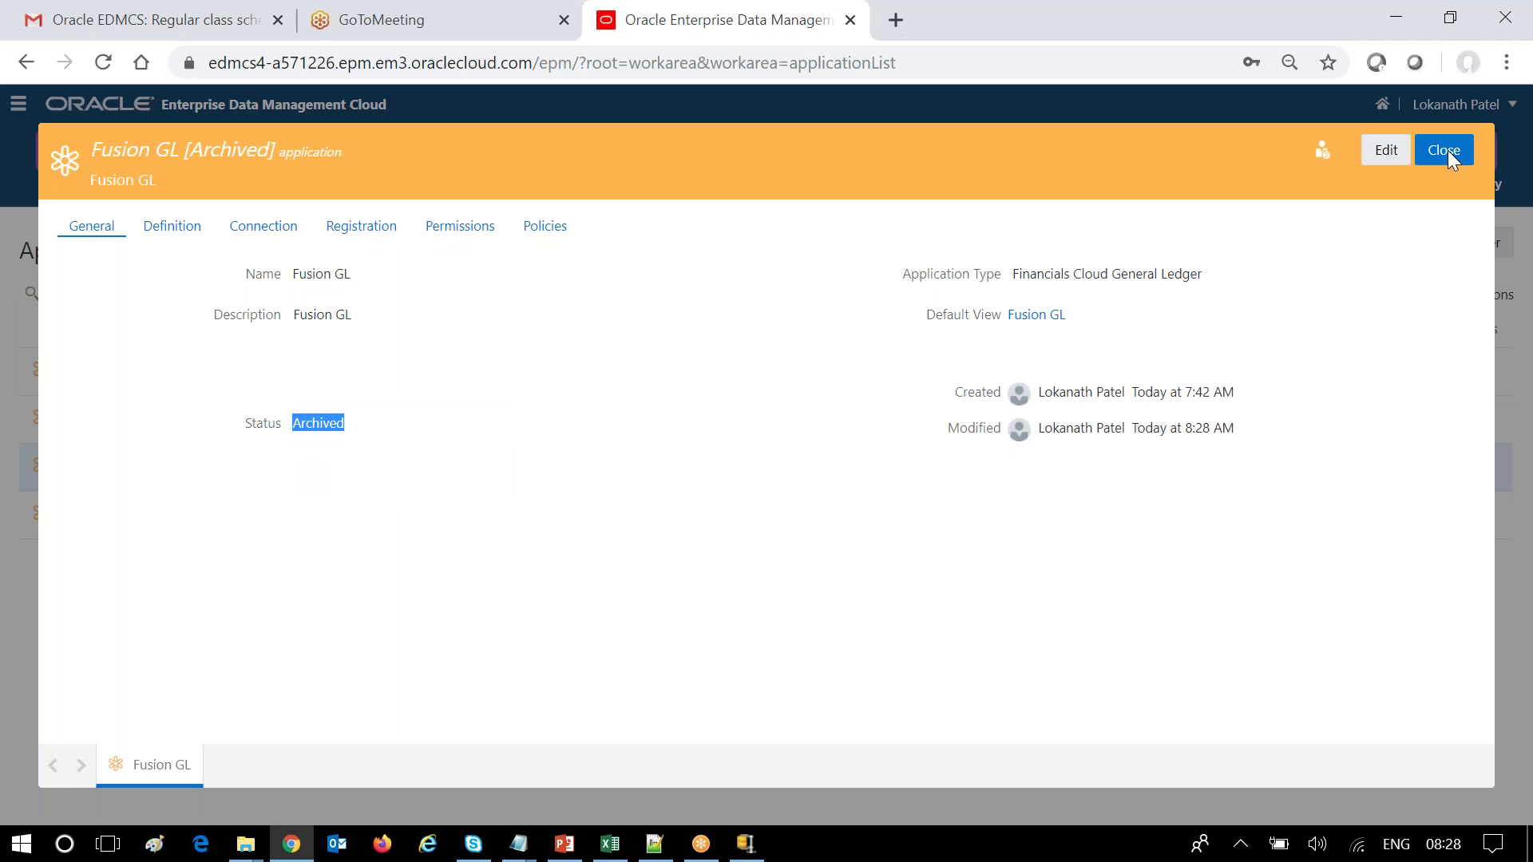
click(1447, 150)
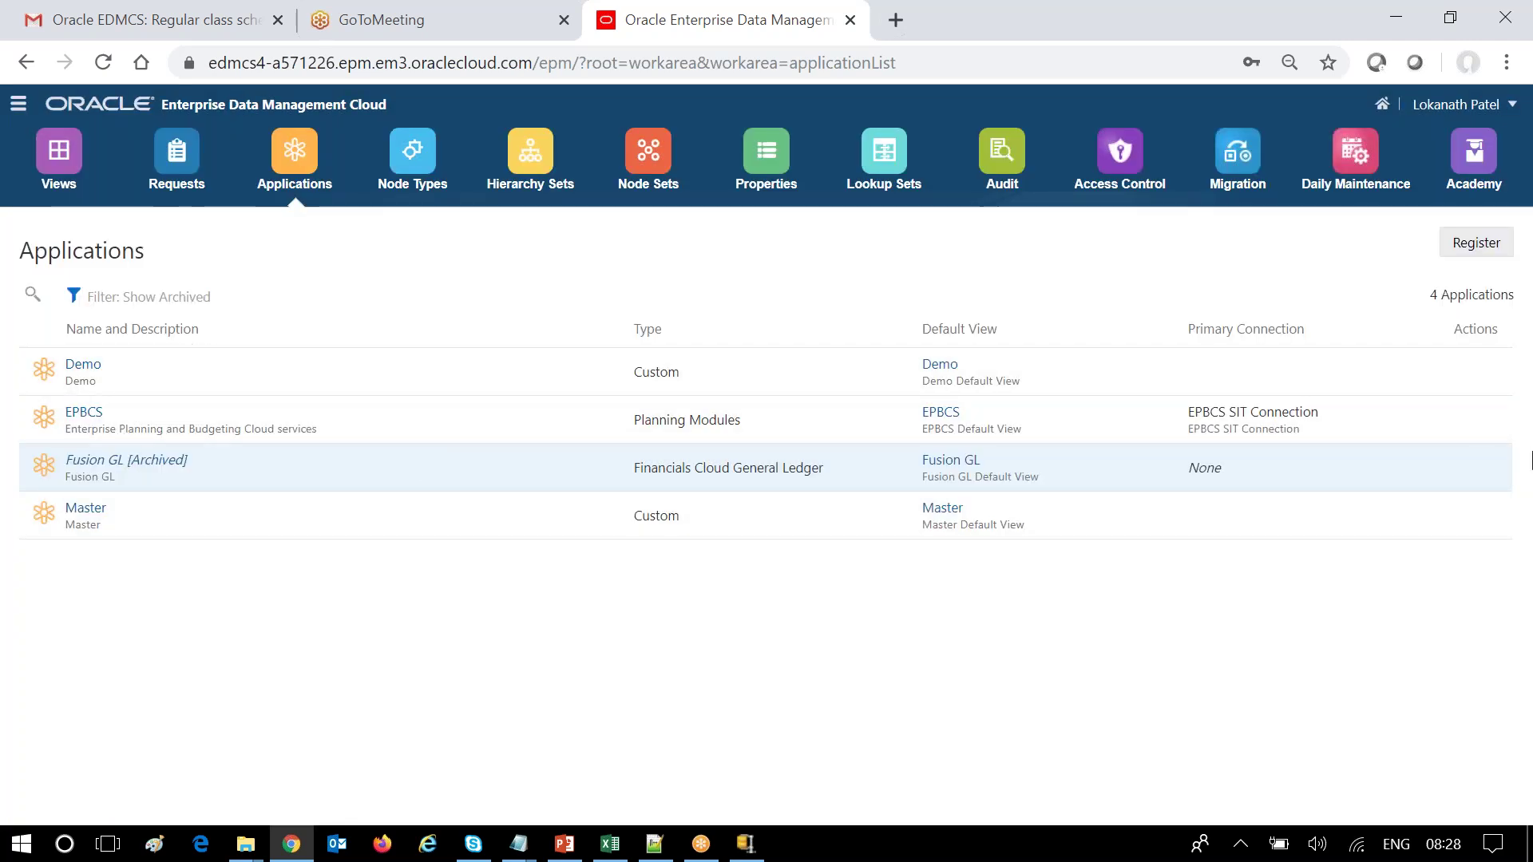
Delete the archived Fusion GL application, confirming with Yes.
click(1477, 467)
click(1377, 659)
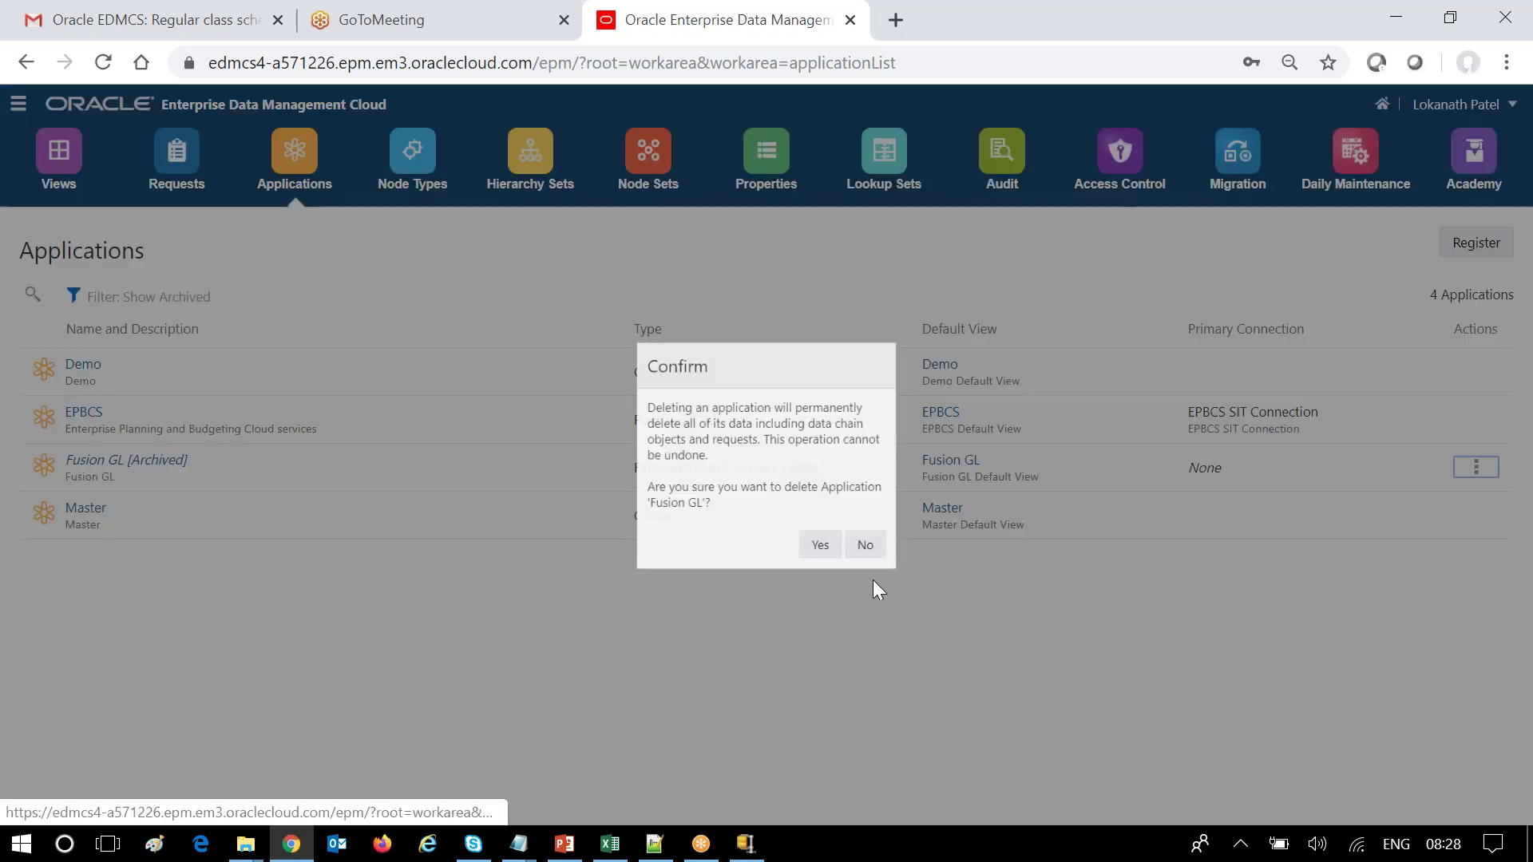
click(814, 534)
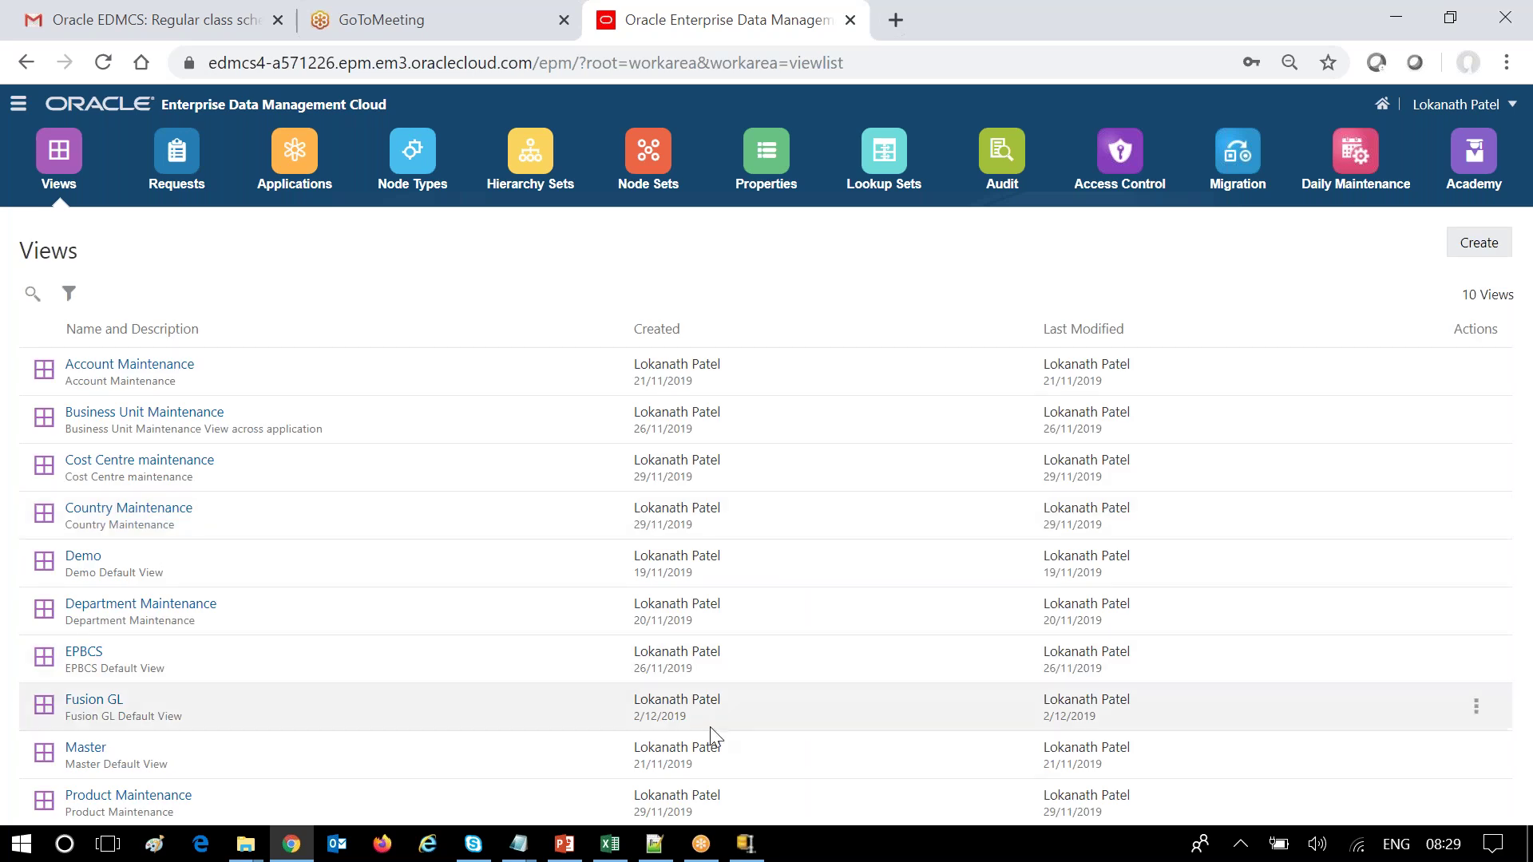
From the Views list, delete the Fusion GL view and confirm the removal.
click(111, 700)
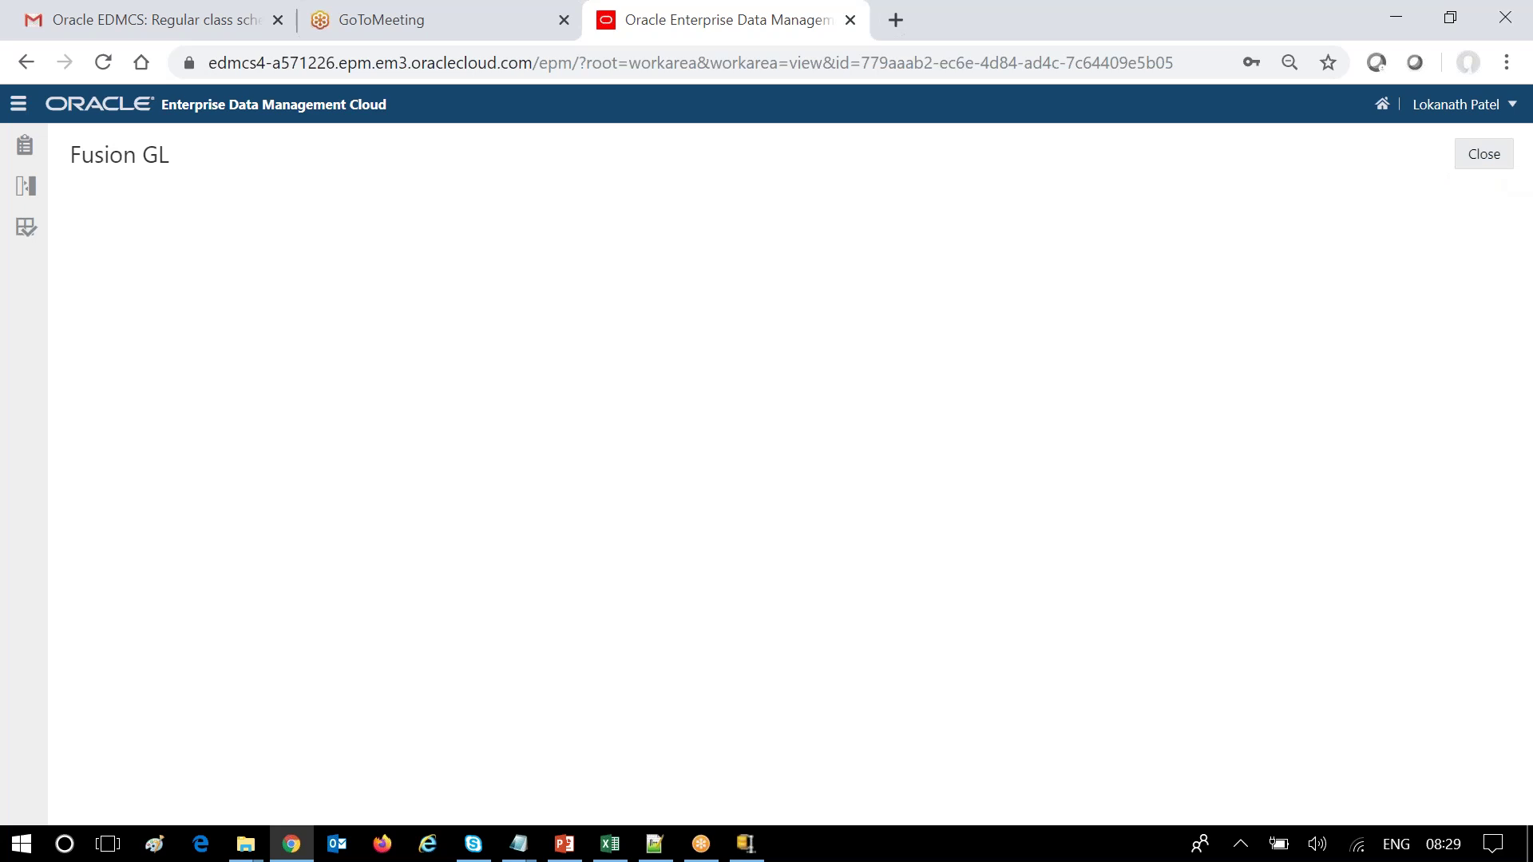
click(19, 104)
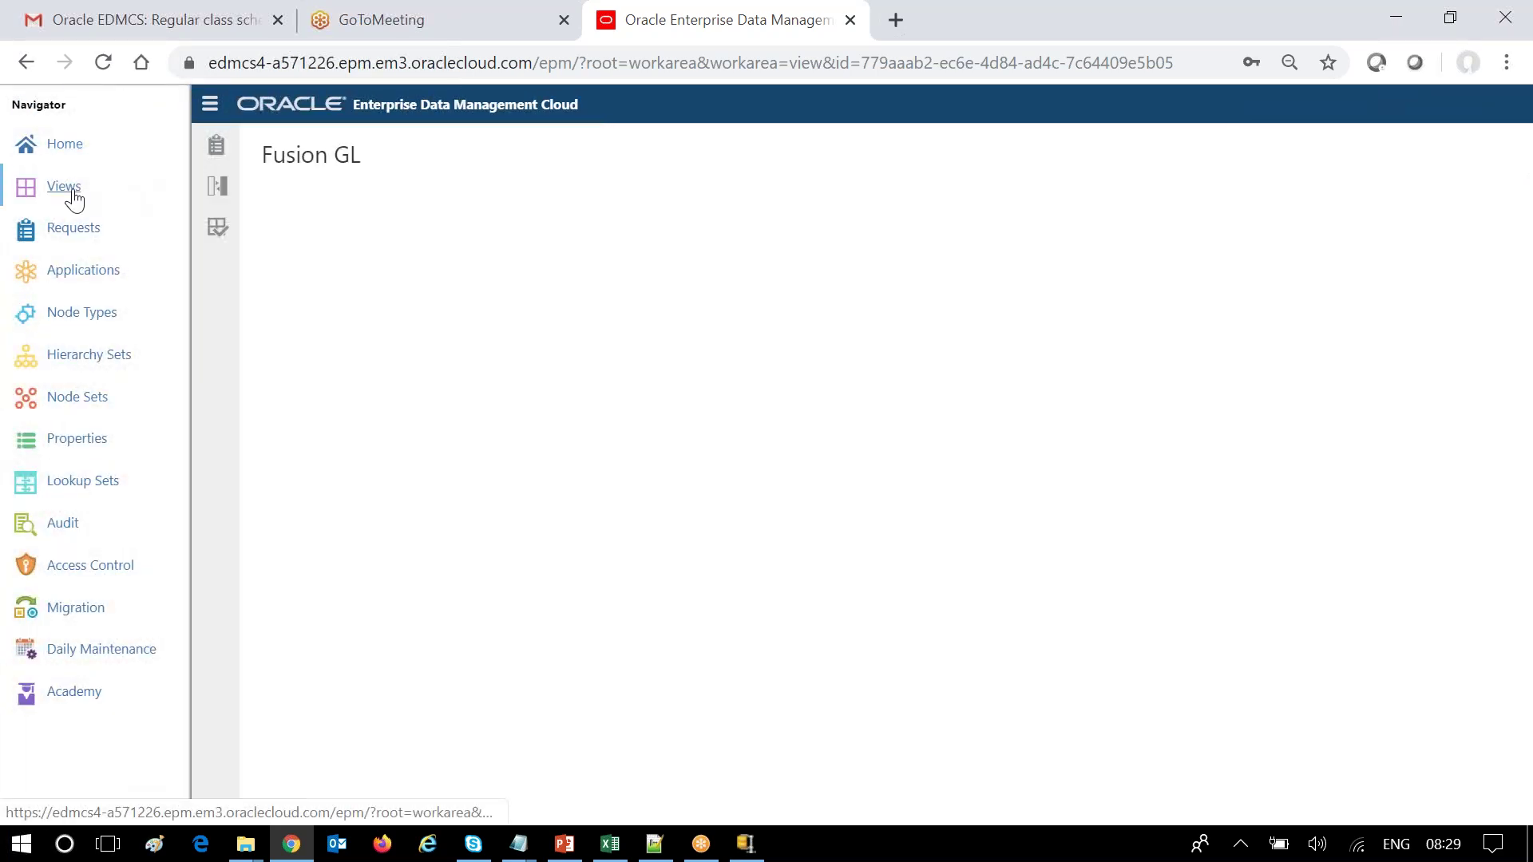
click(61, 186)
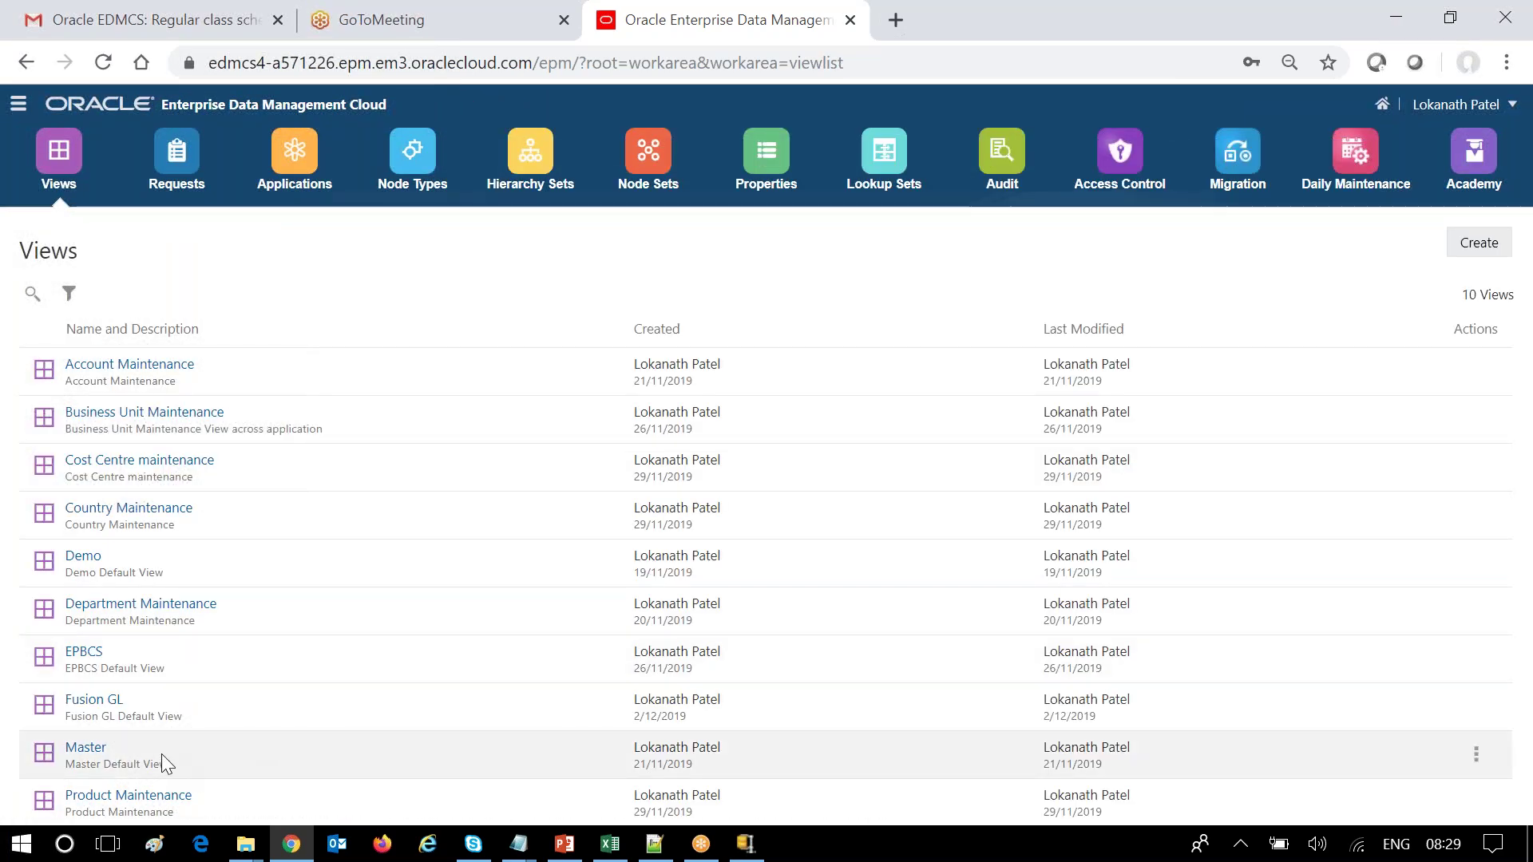
click(1476, 660)
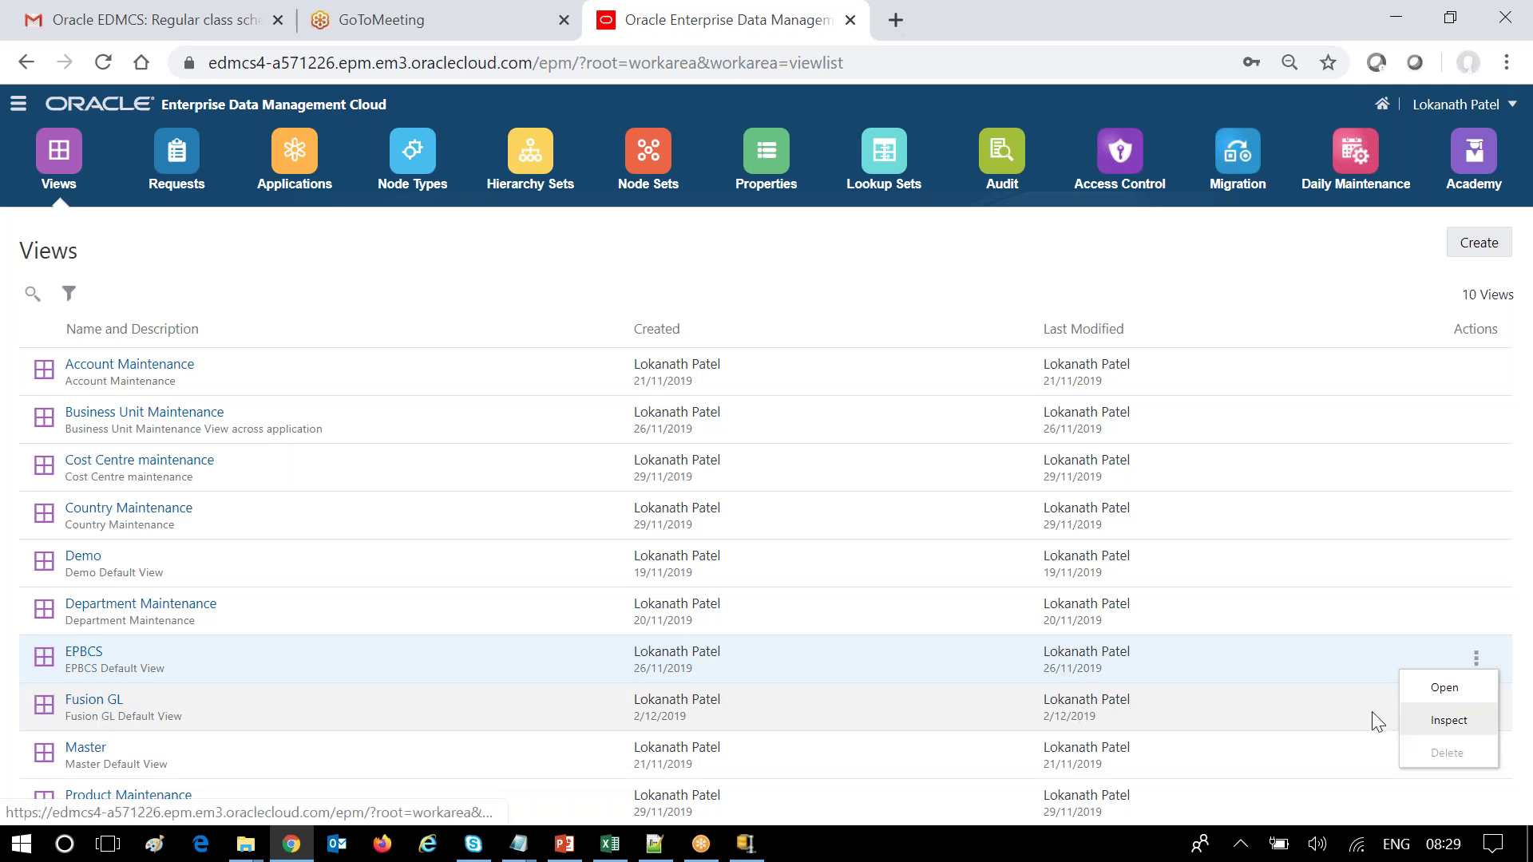
click(1266, 235)
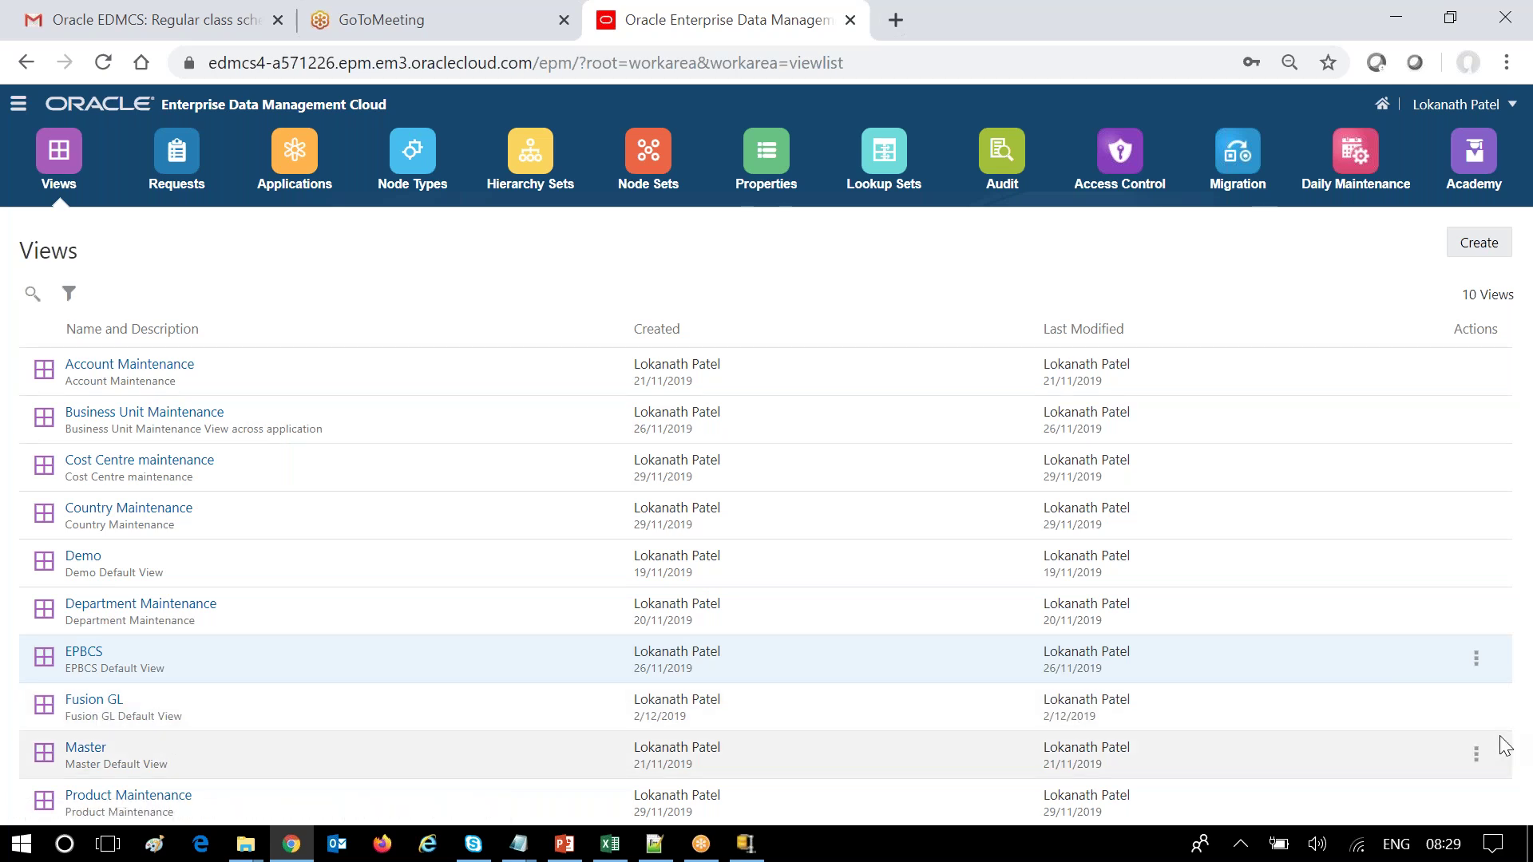
click(1477, 706)
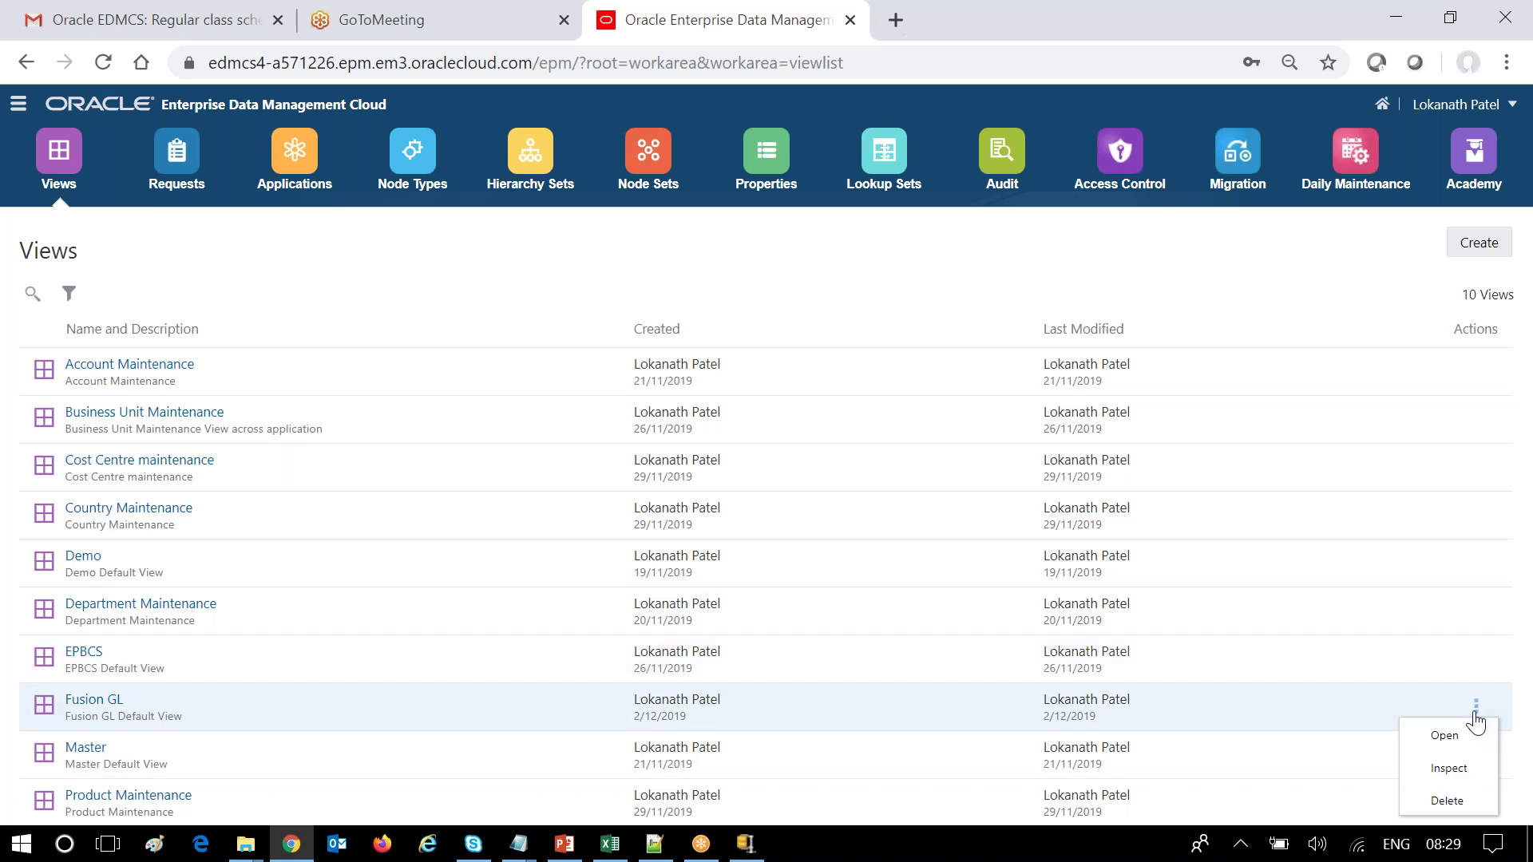
click(1435, 808)
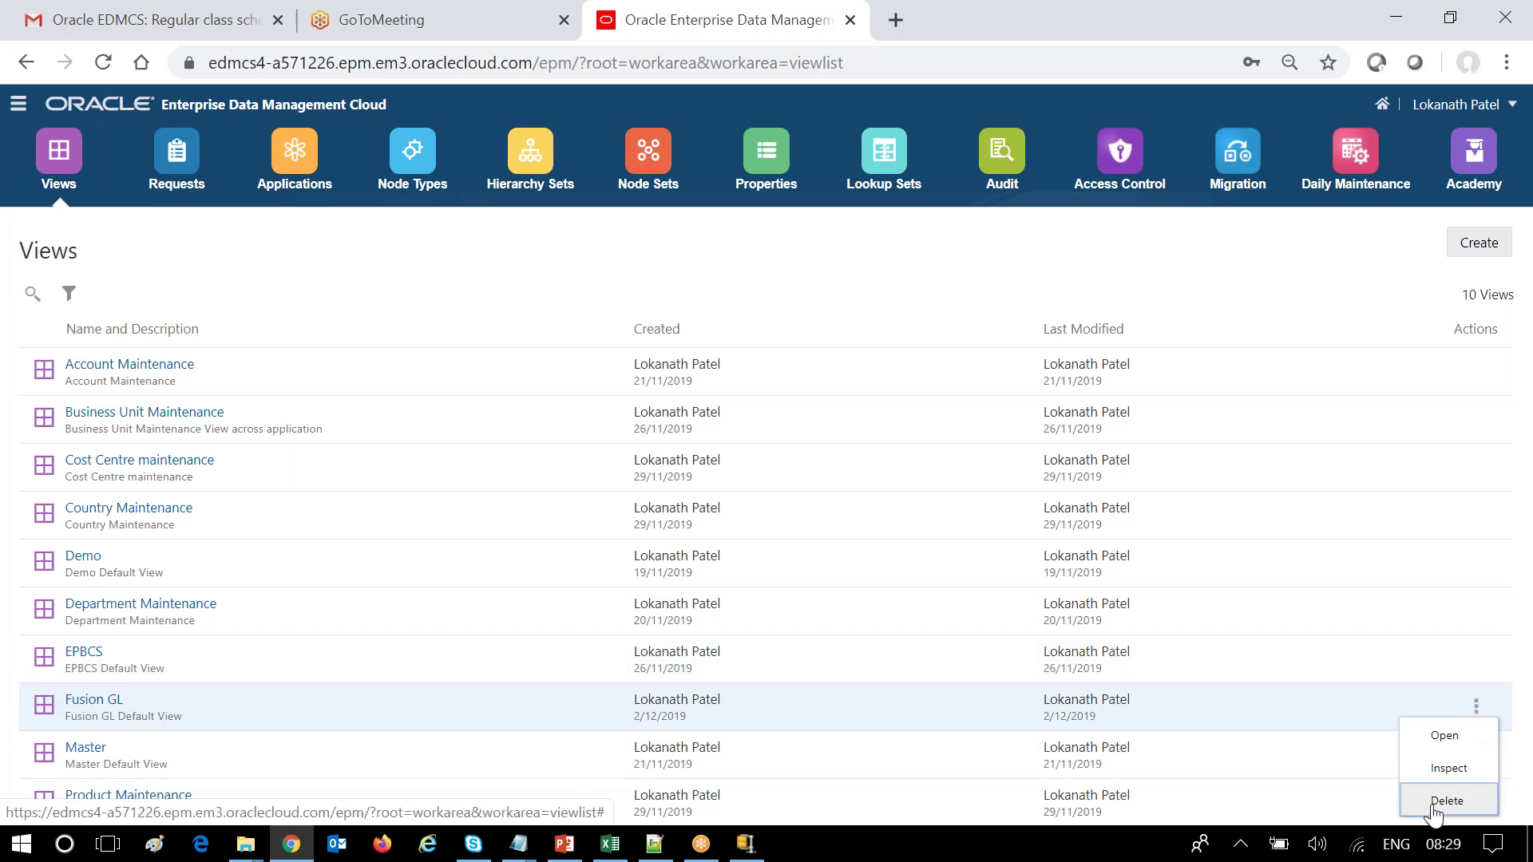
click(1435, 808)
key(Return)
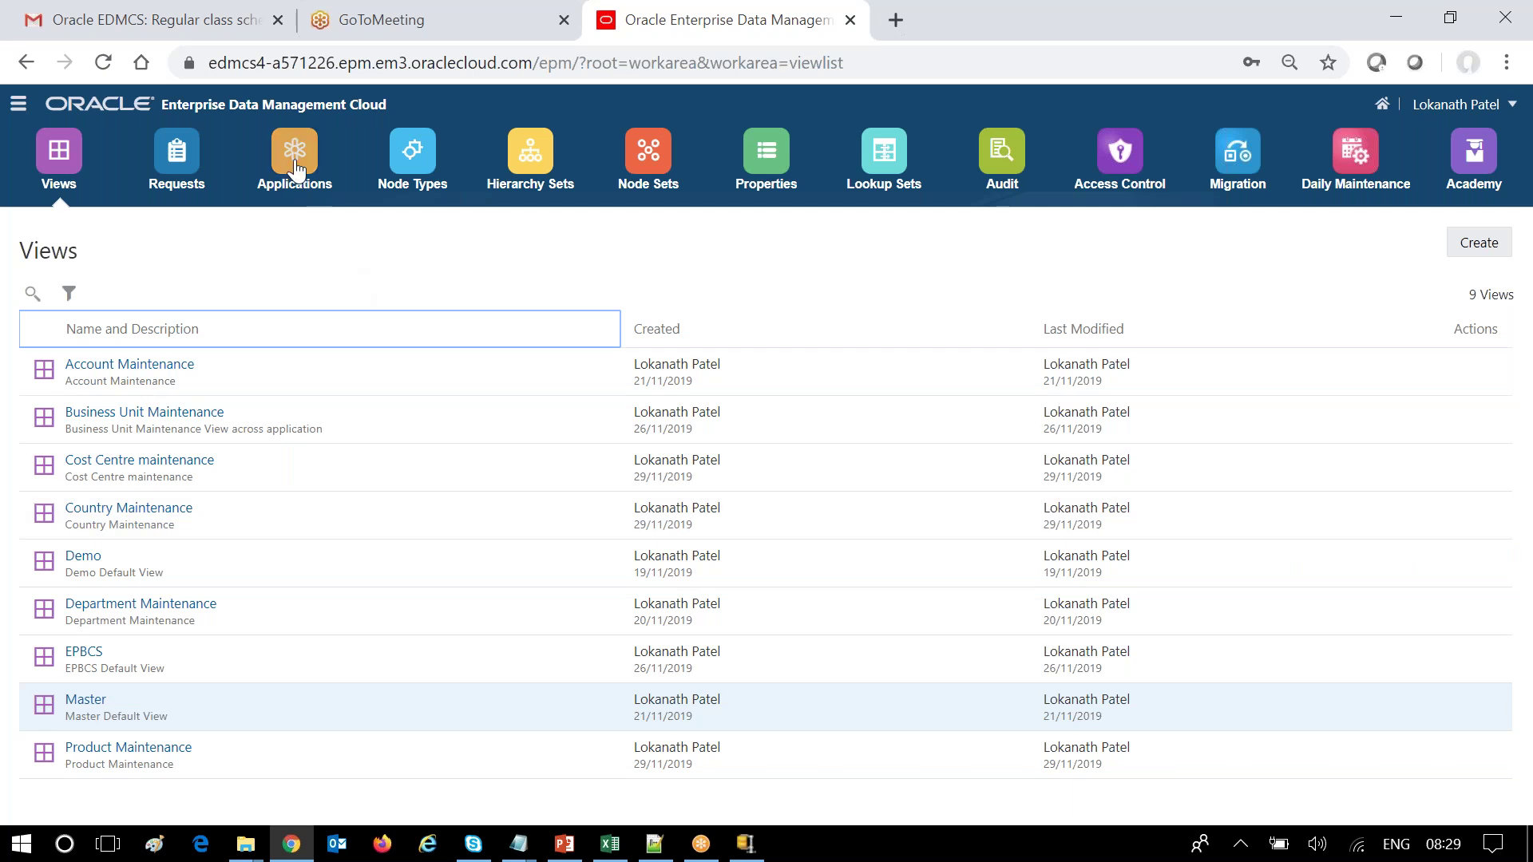
Review Master's registered dimensions via Modify Registration, then close without changes.
click(295, 167)
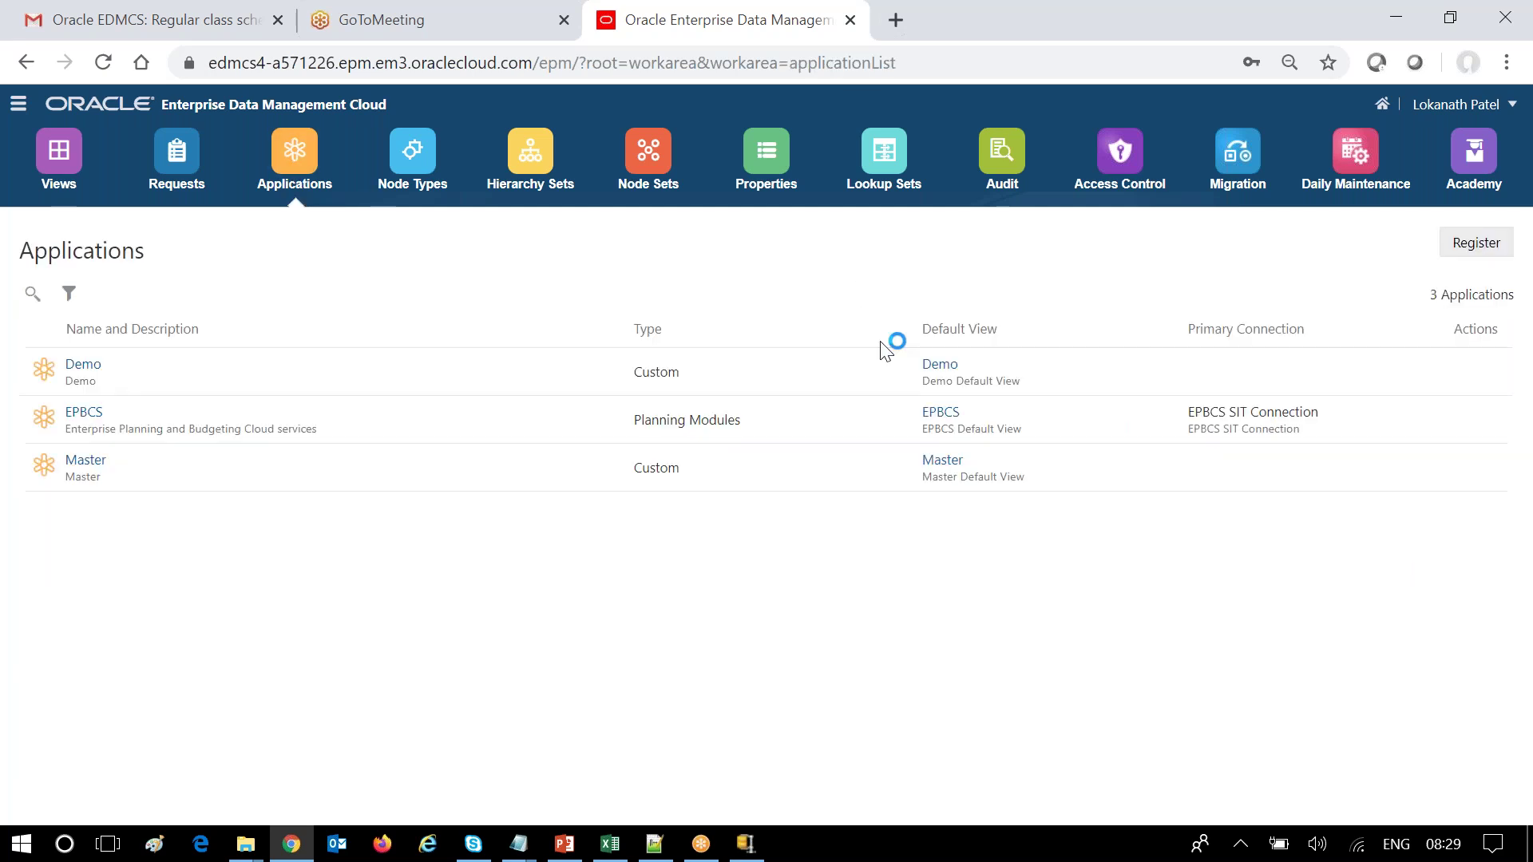
click(1477, 469)
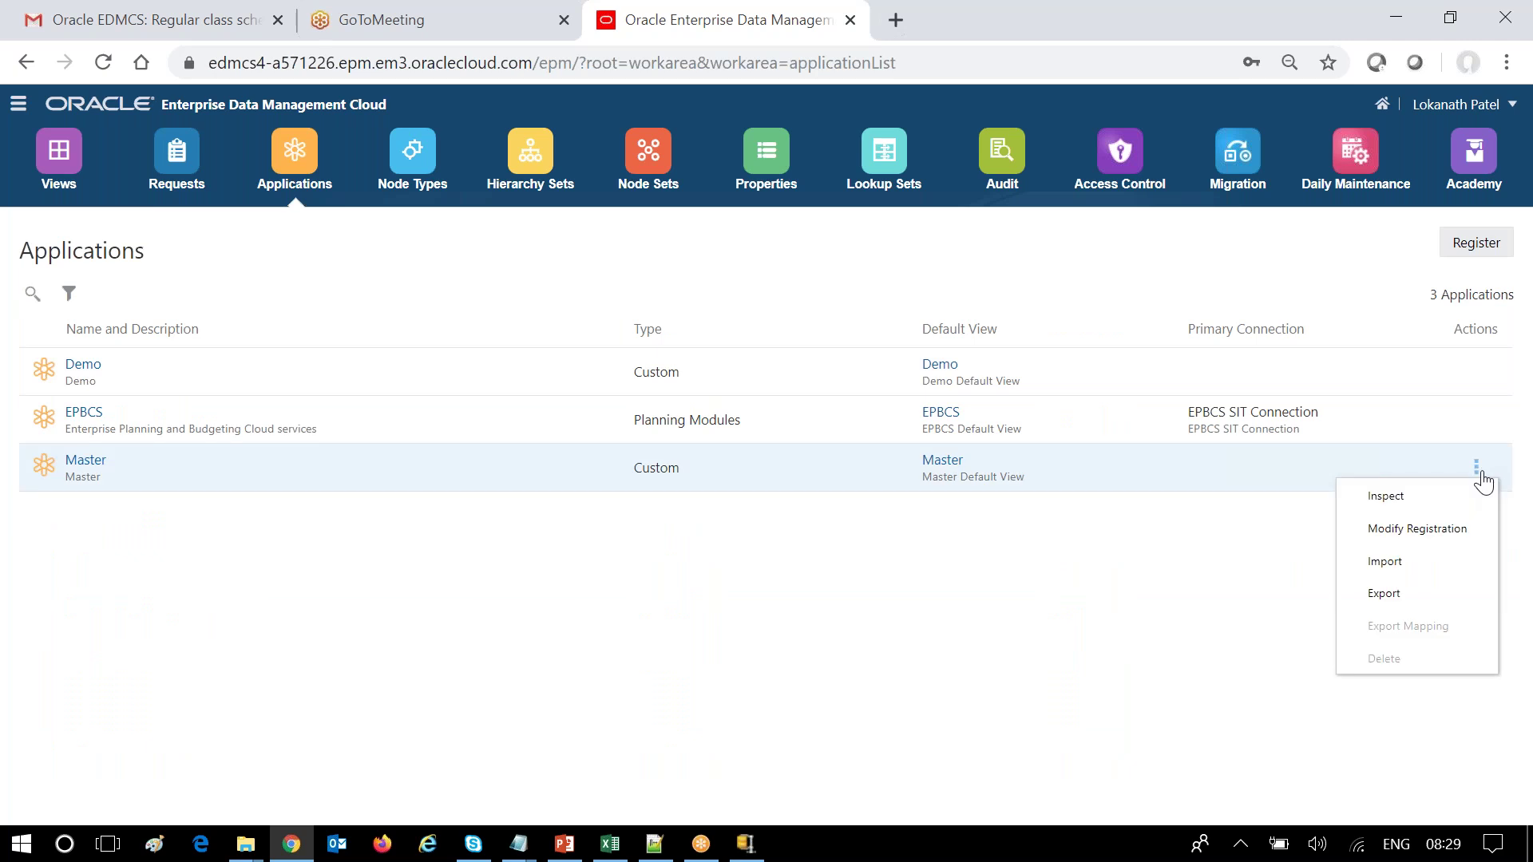
click(1455, 529)
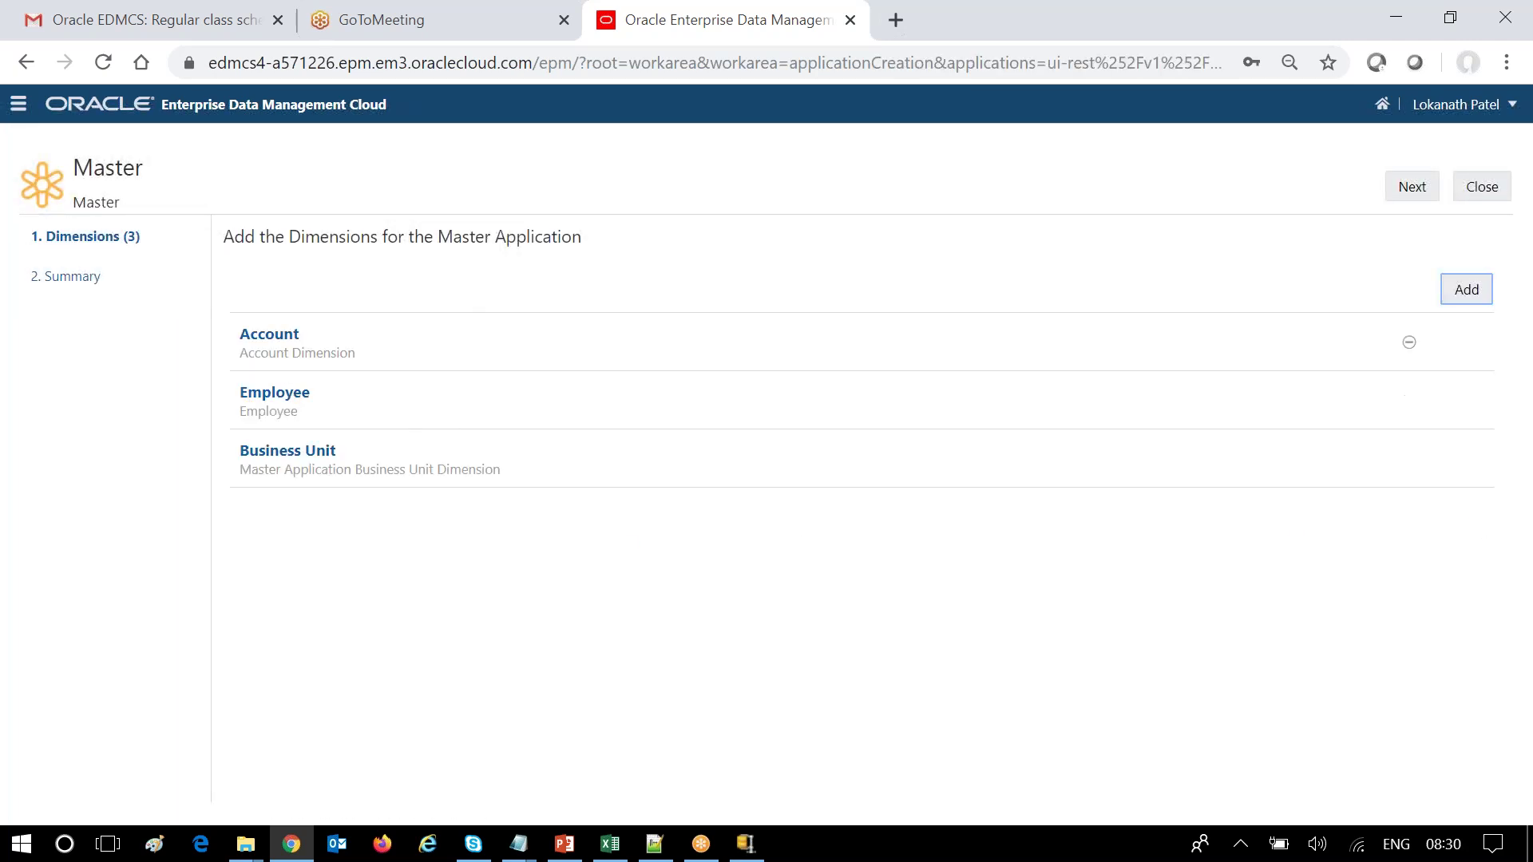
mouse_move(1404, 401)
click(1483, 185)
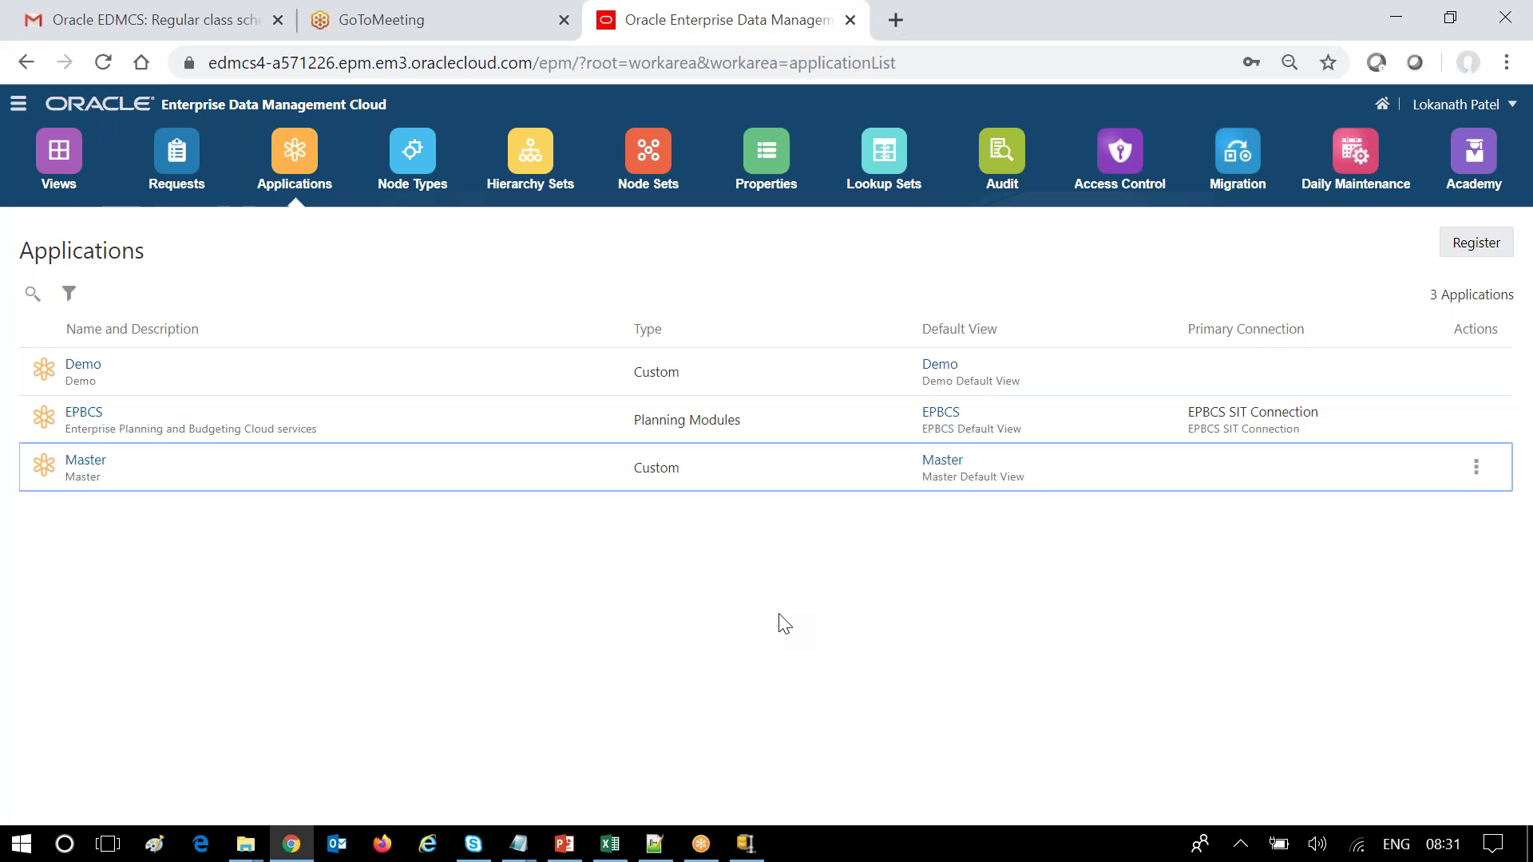
Inspect the Account Maintenance view and review its viewpoint definitions.
click(59, 163)
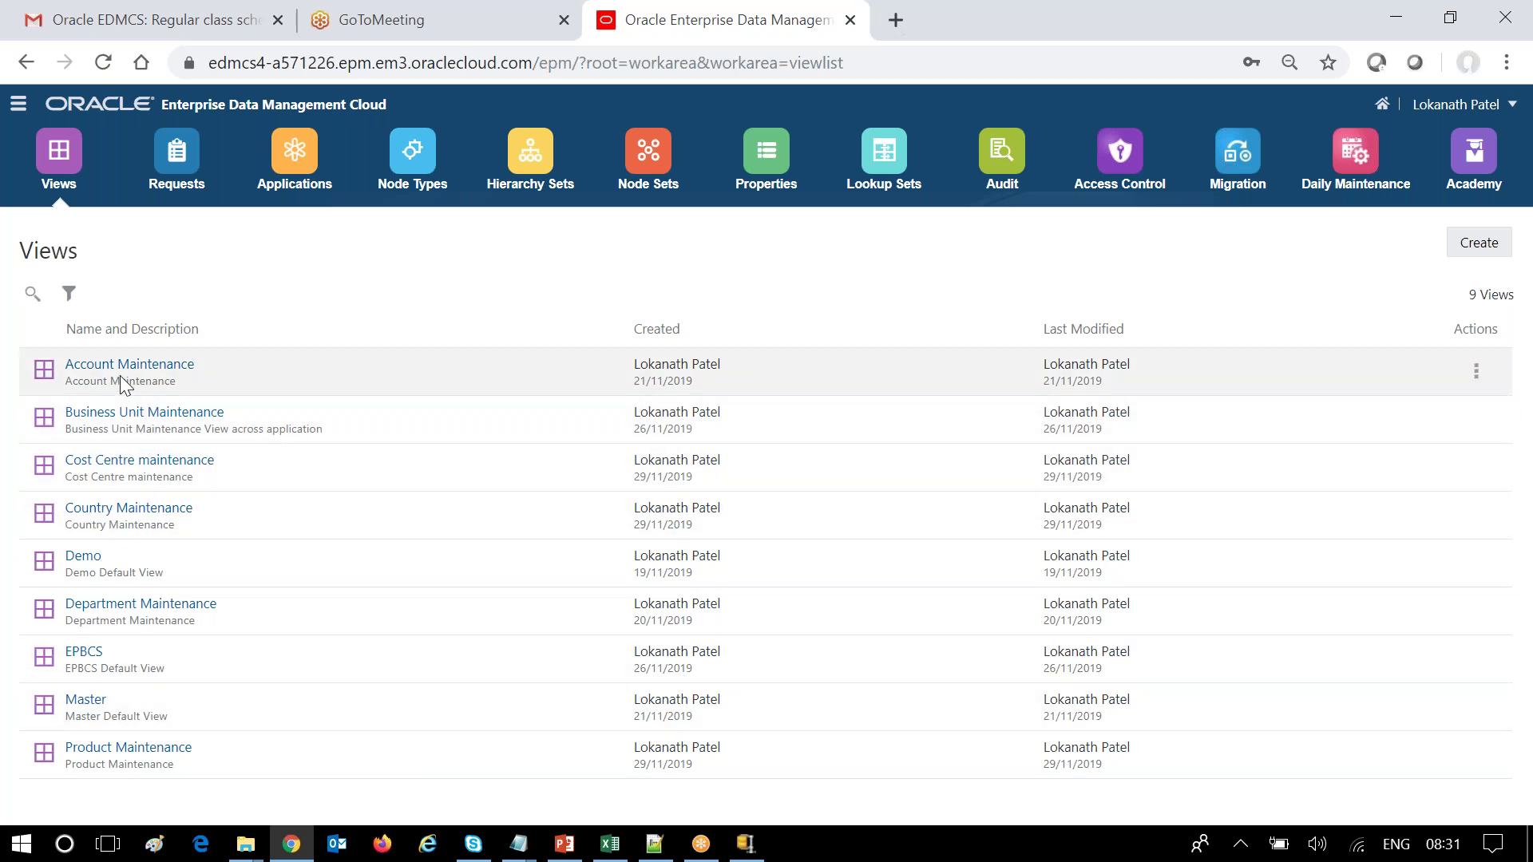
click(1476, 372)
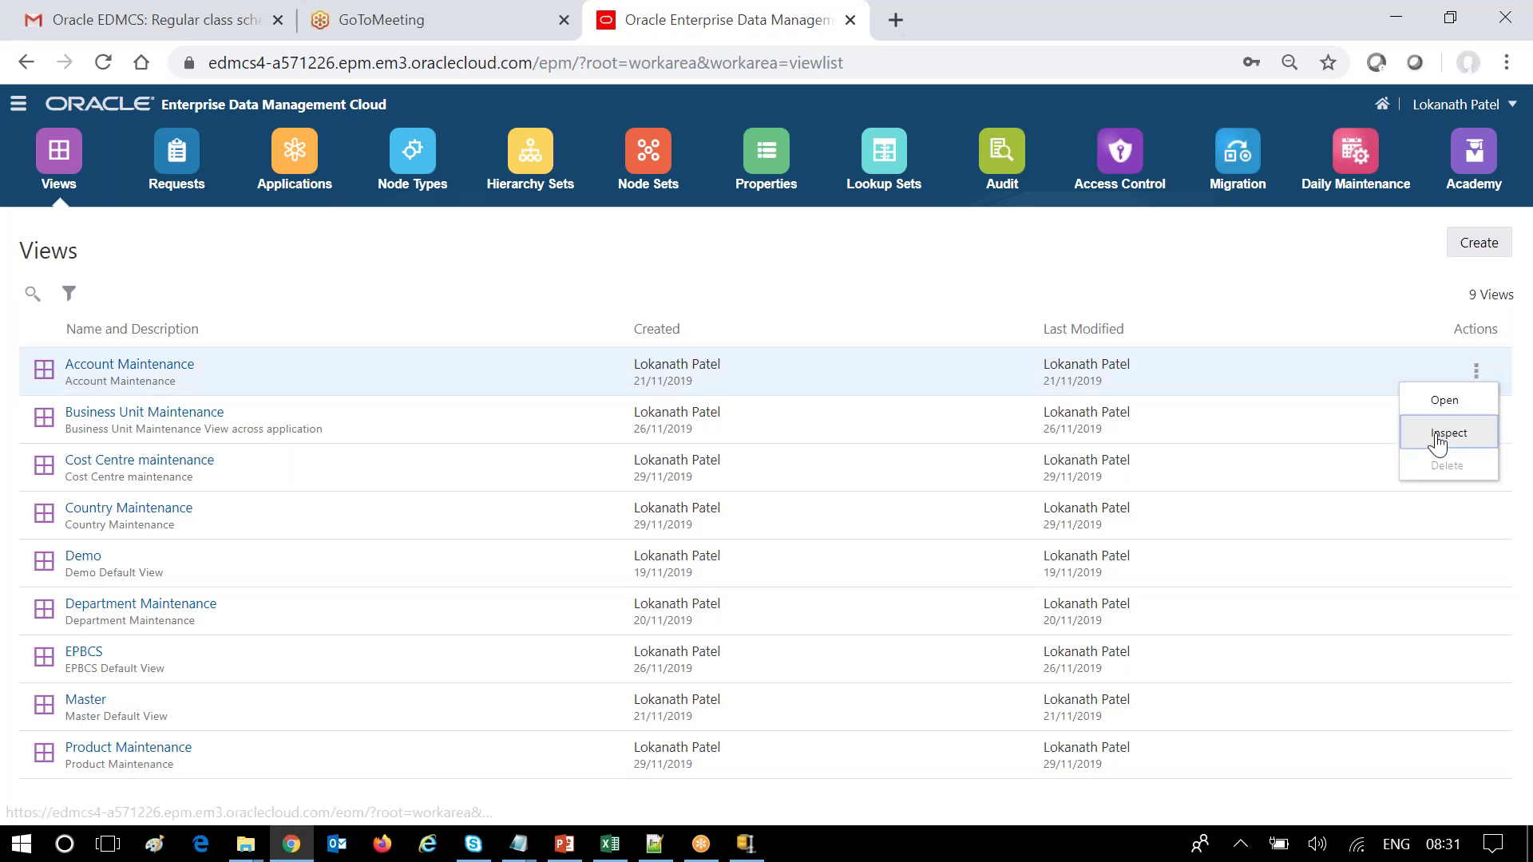
click(1442, 435)
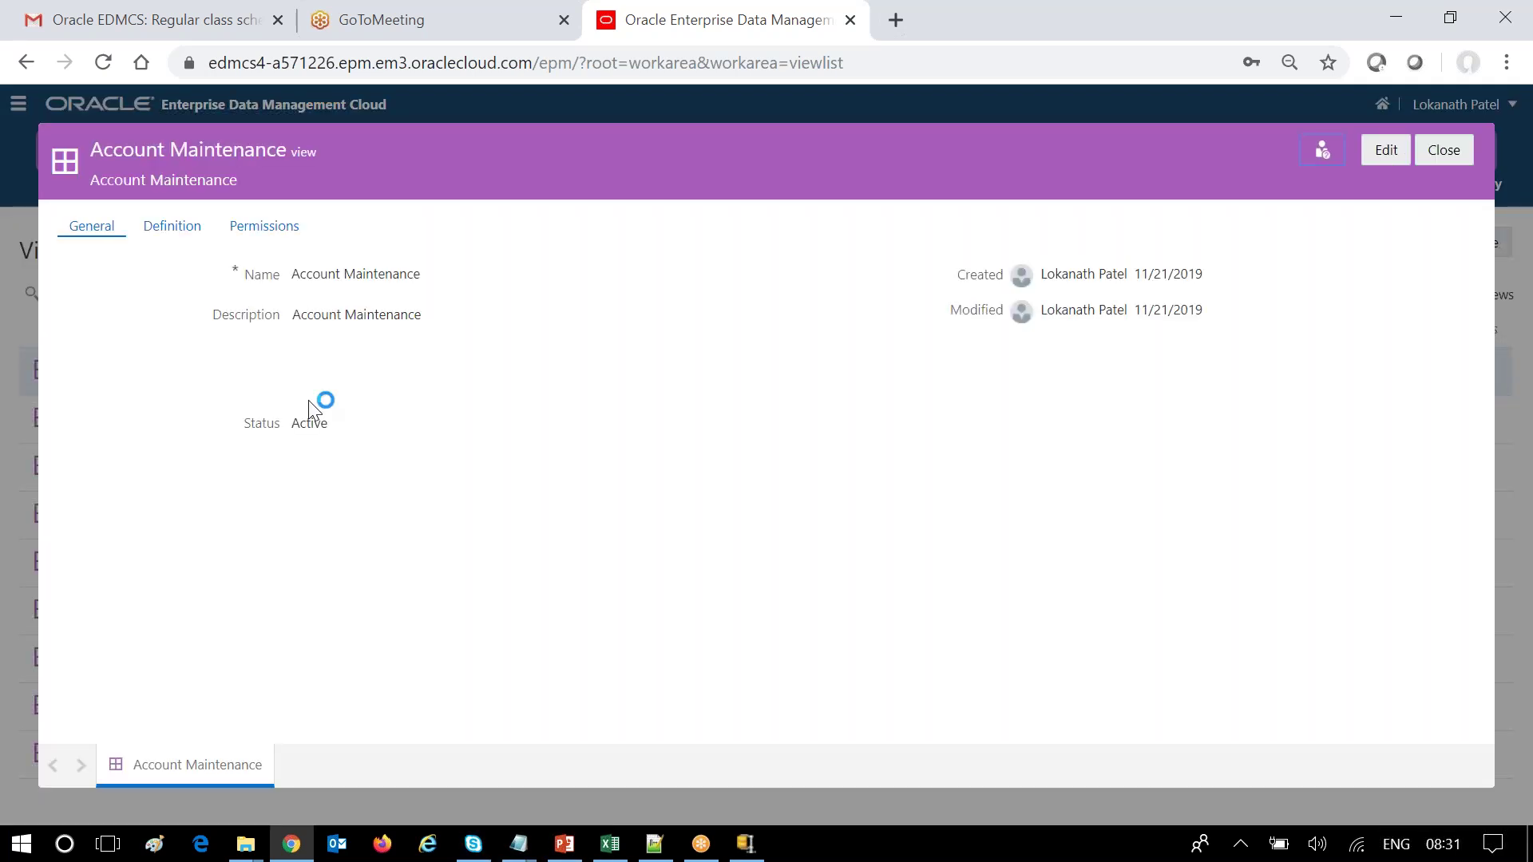
click(175, 230)
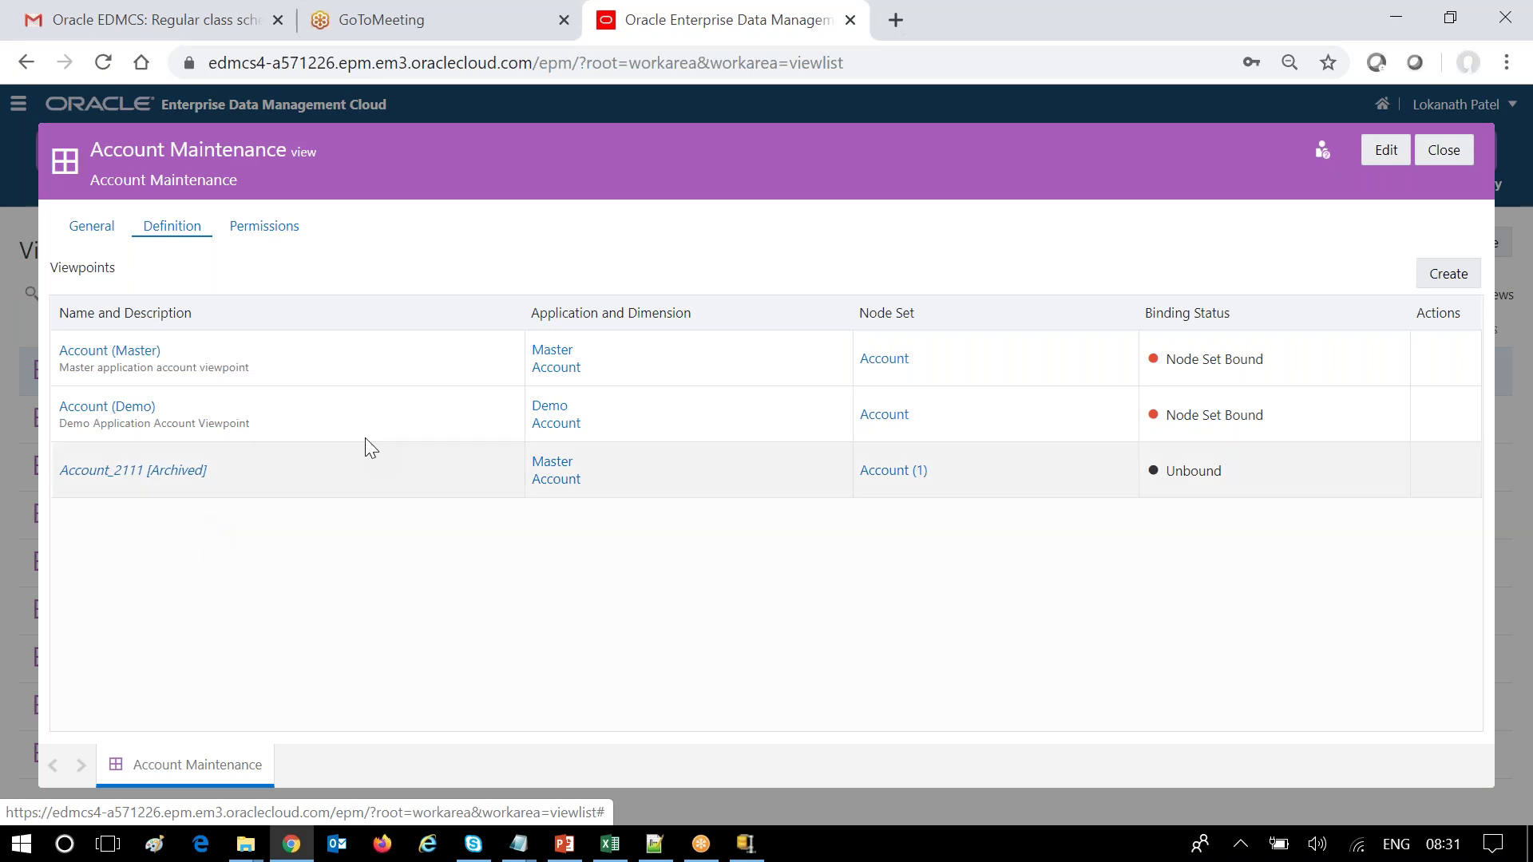
click(1448, 158)
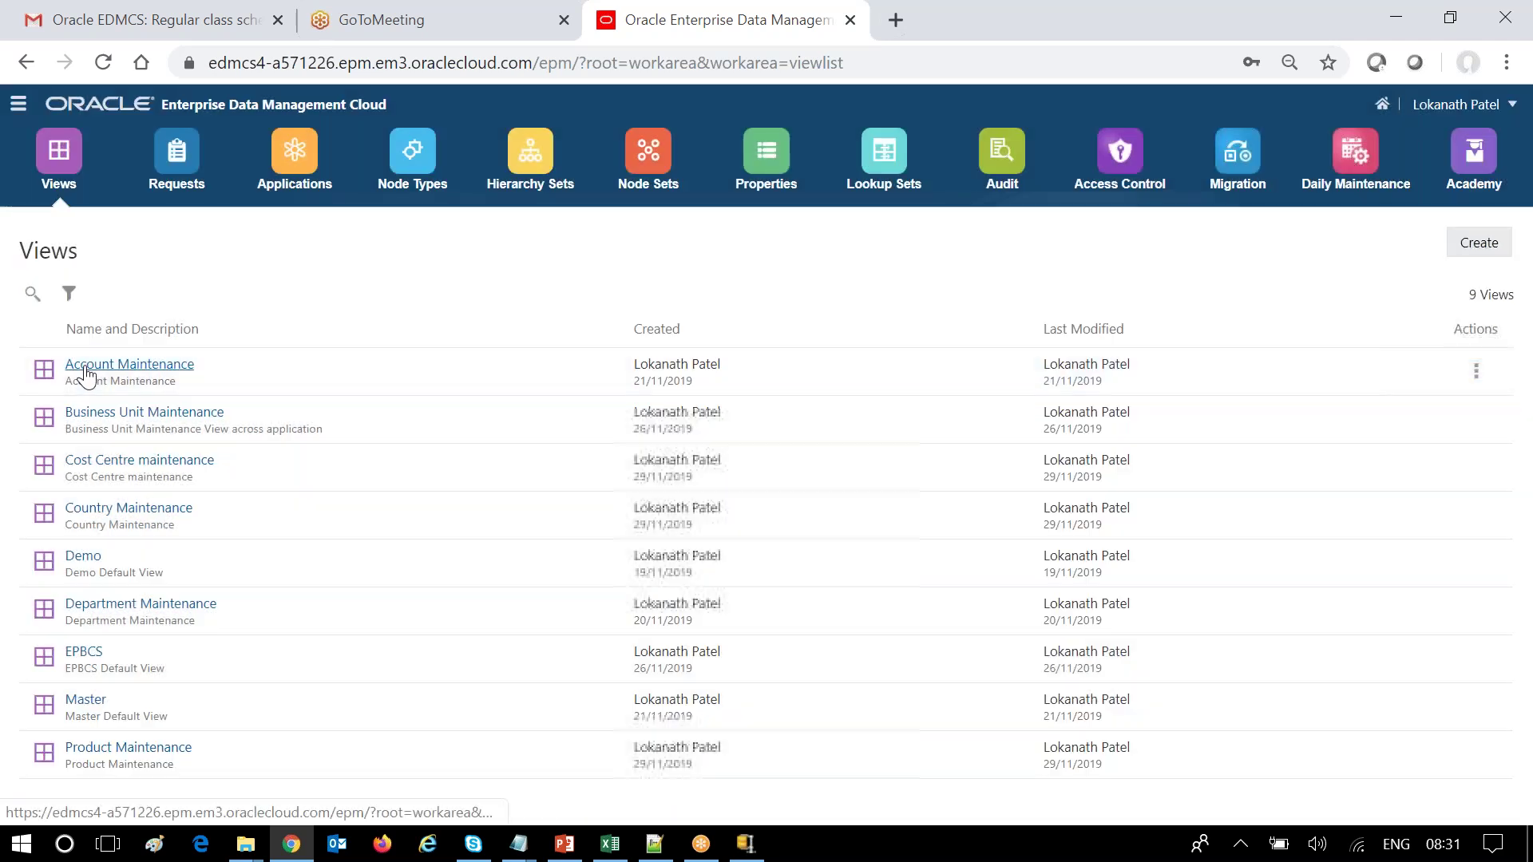
Open and close the Account Maintenance view, then inspect it again.
click(86, 365)
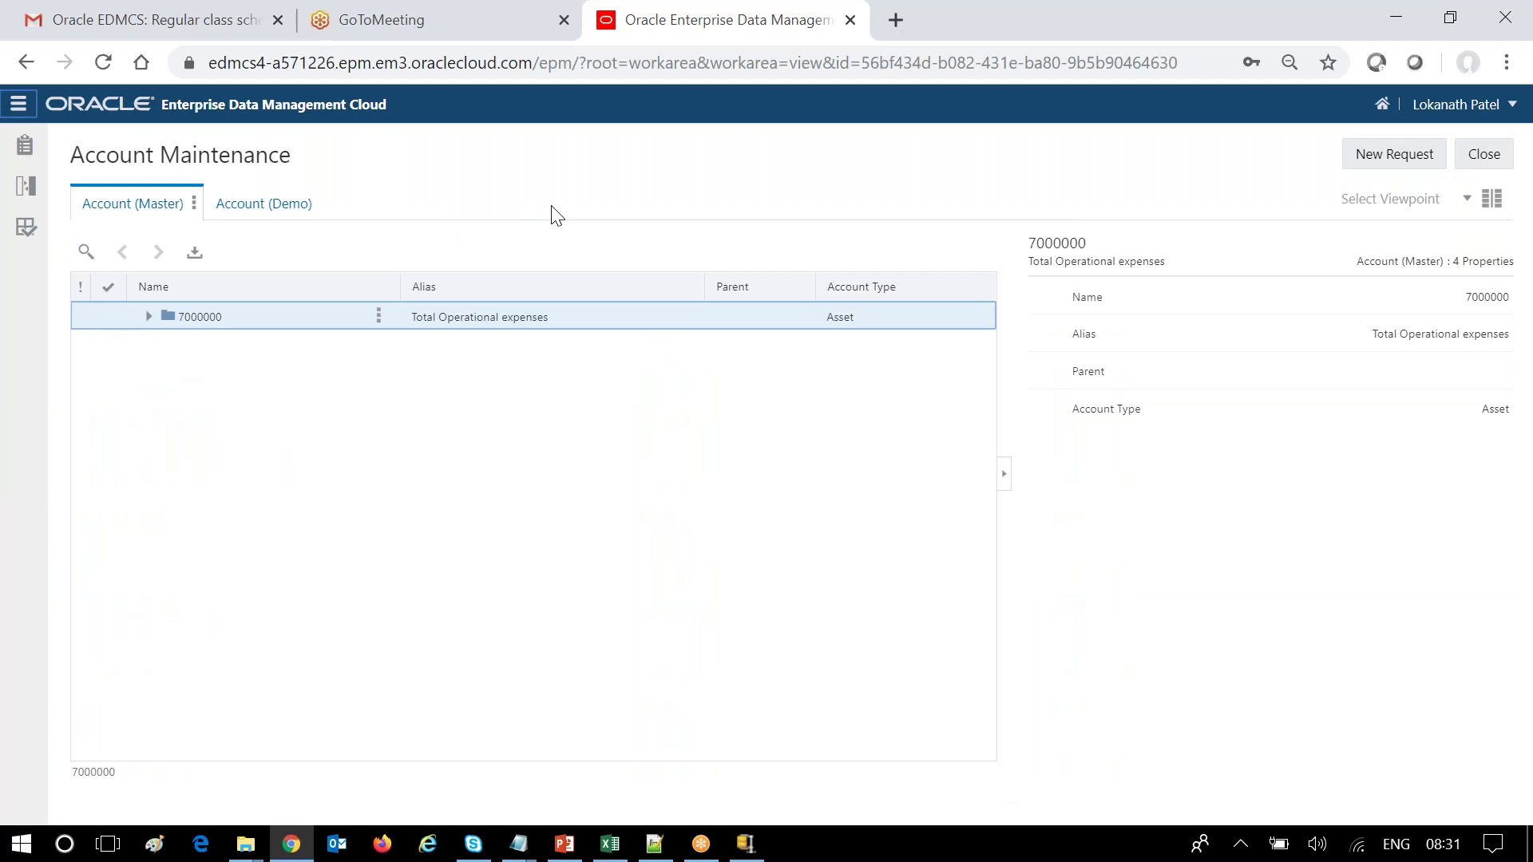
click(1475, 154)
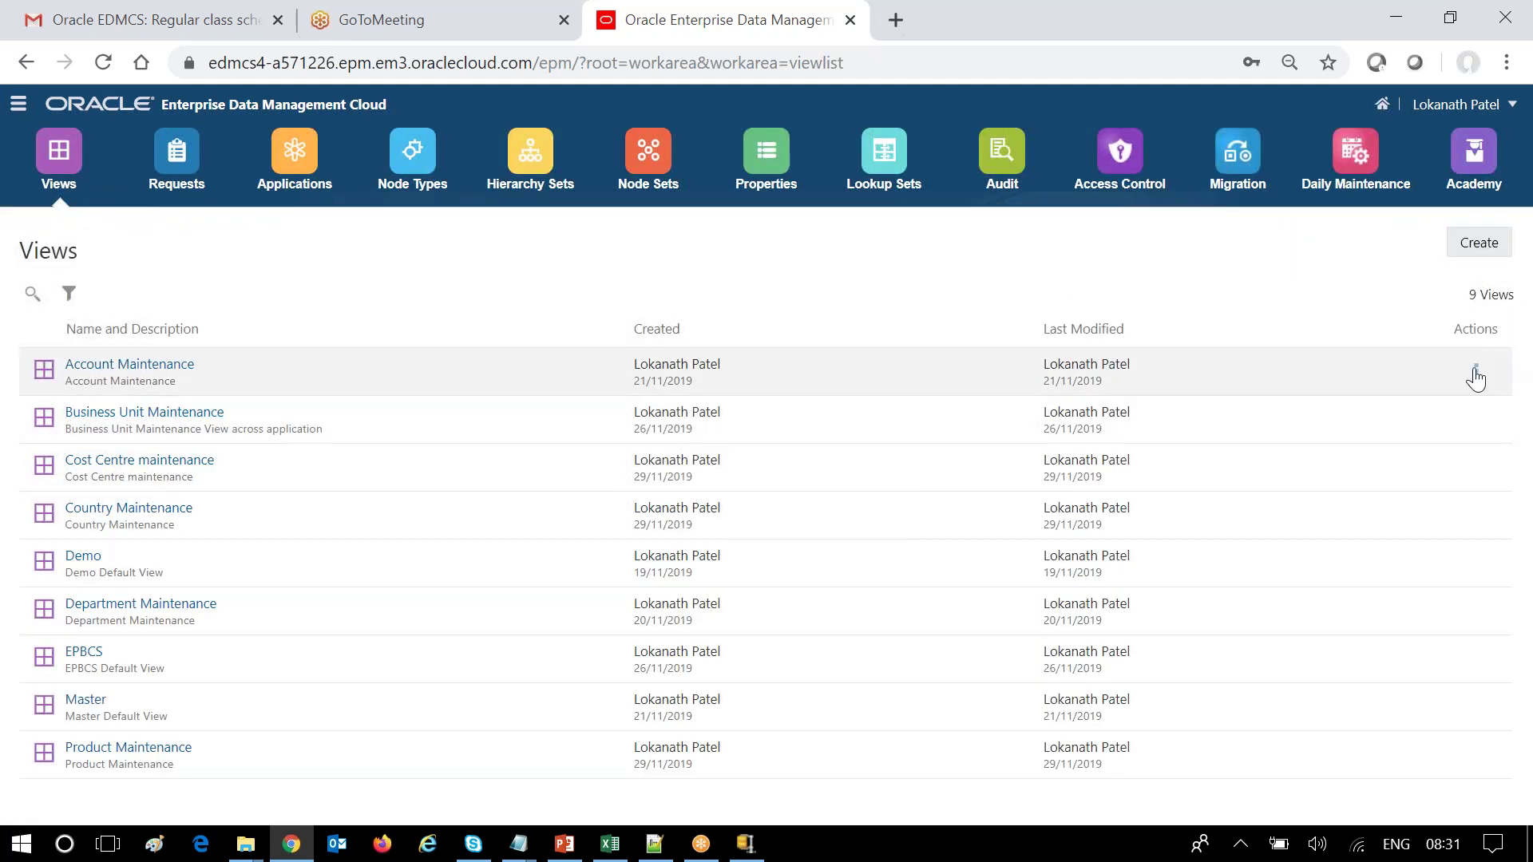
click(1475, 375)
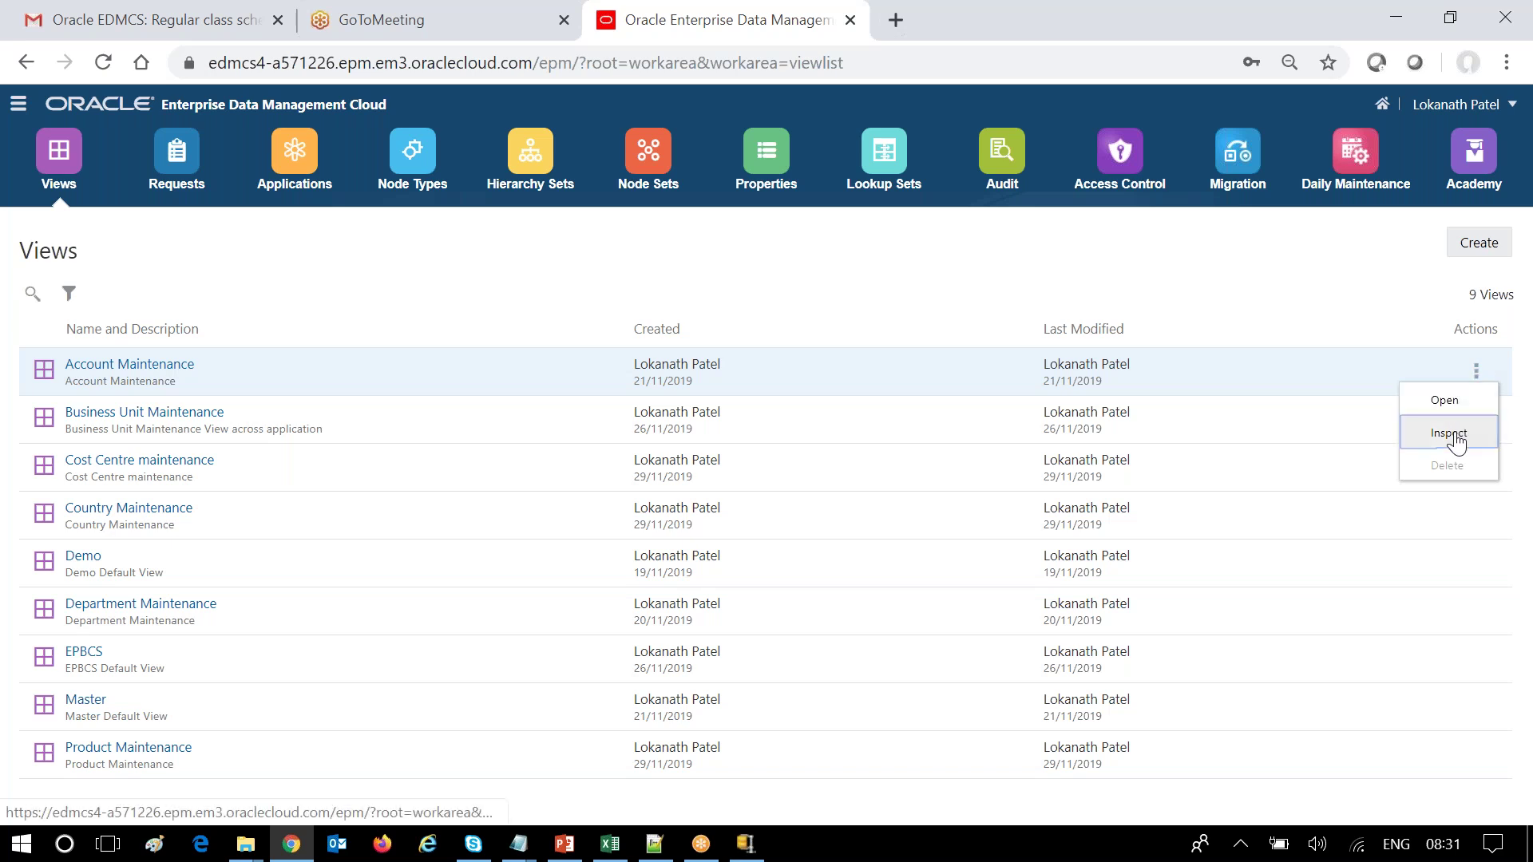
click(1455, 437)
Attempt deleting the Account_2111 viewpoint, acknowledge the refusal error, and cancel the edit.
click(152, 237)
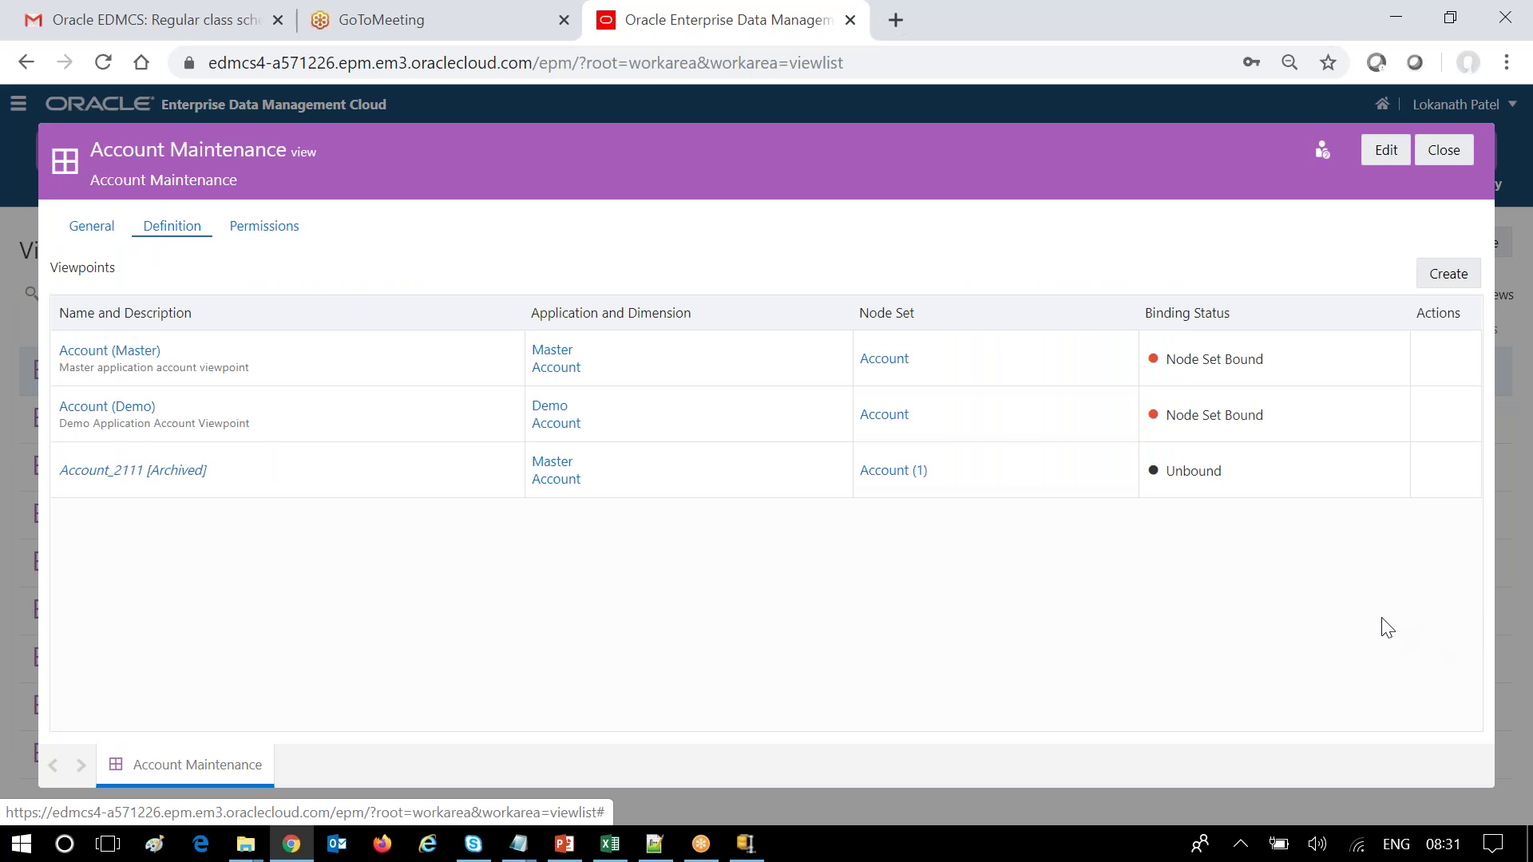
click(1390, 156)
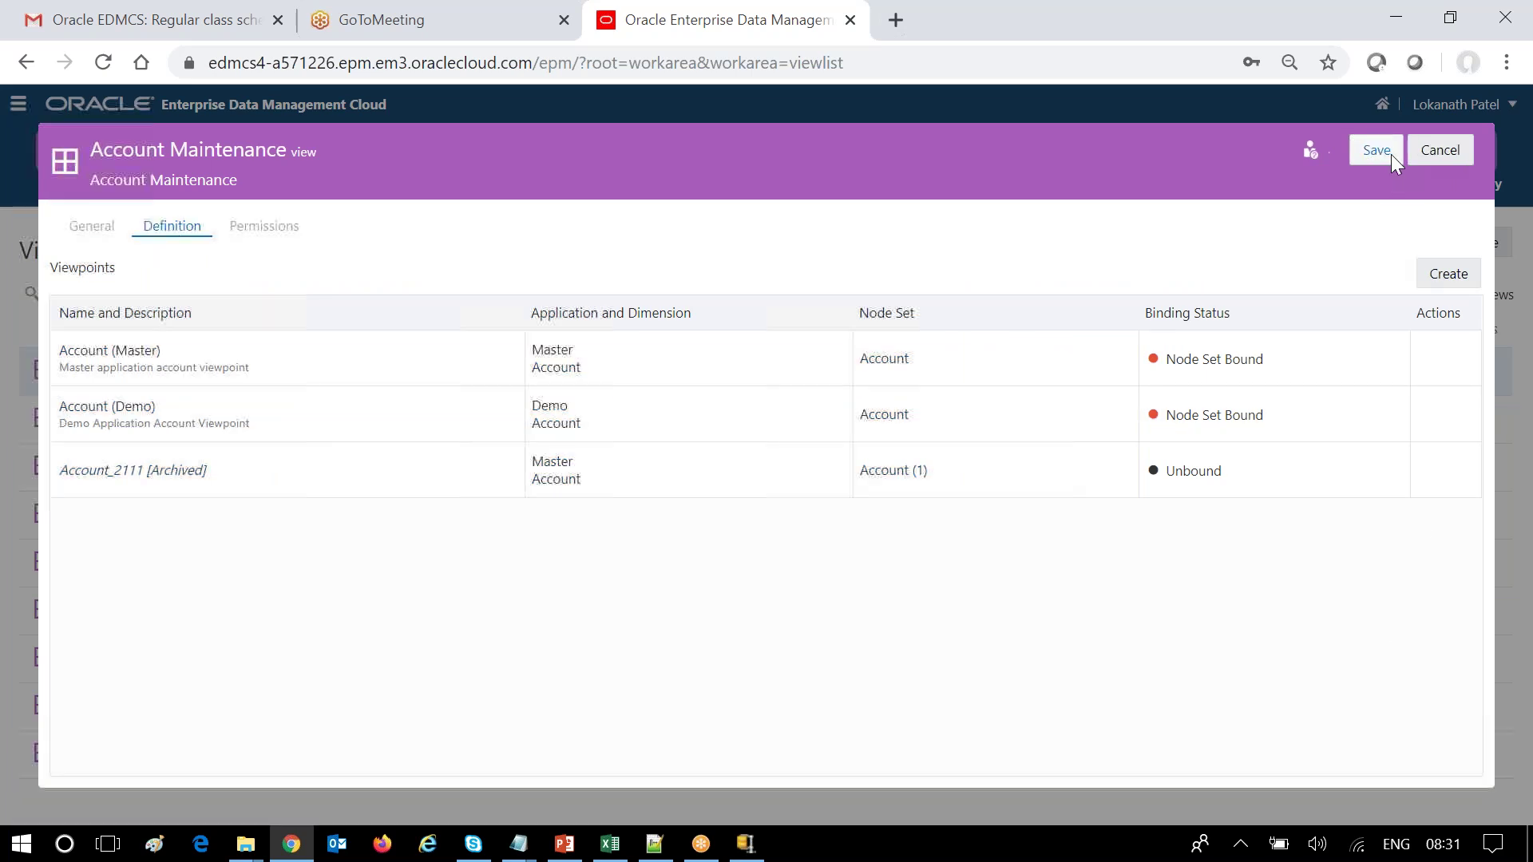
mouse_move(1395, 482)
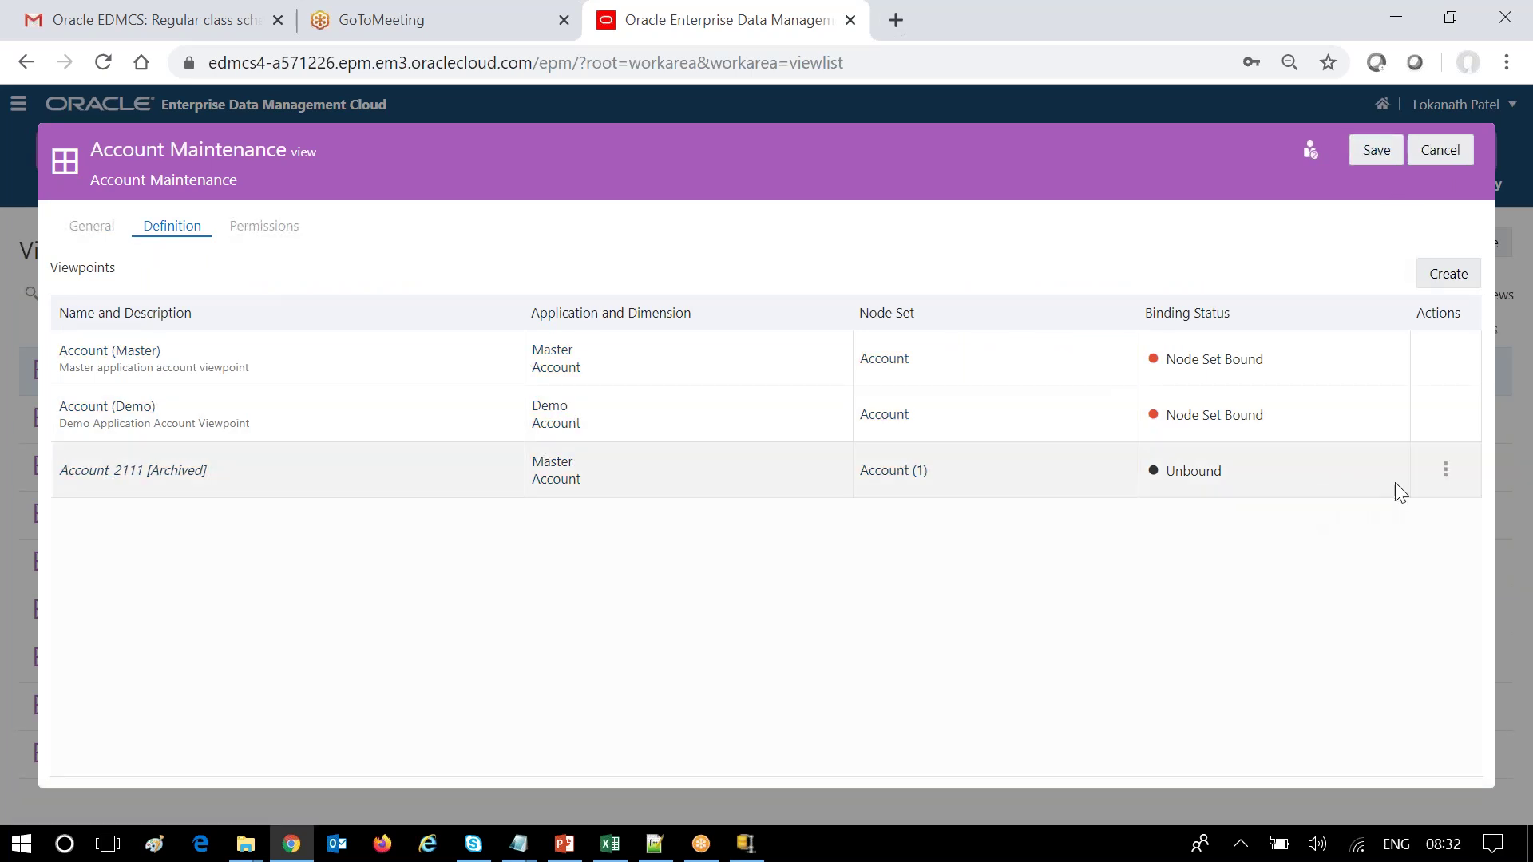
click(1445, 469)
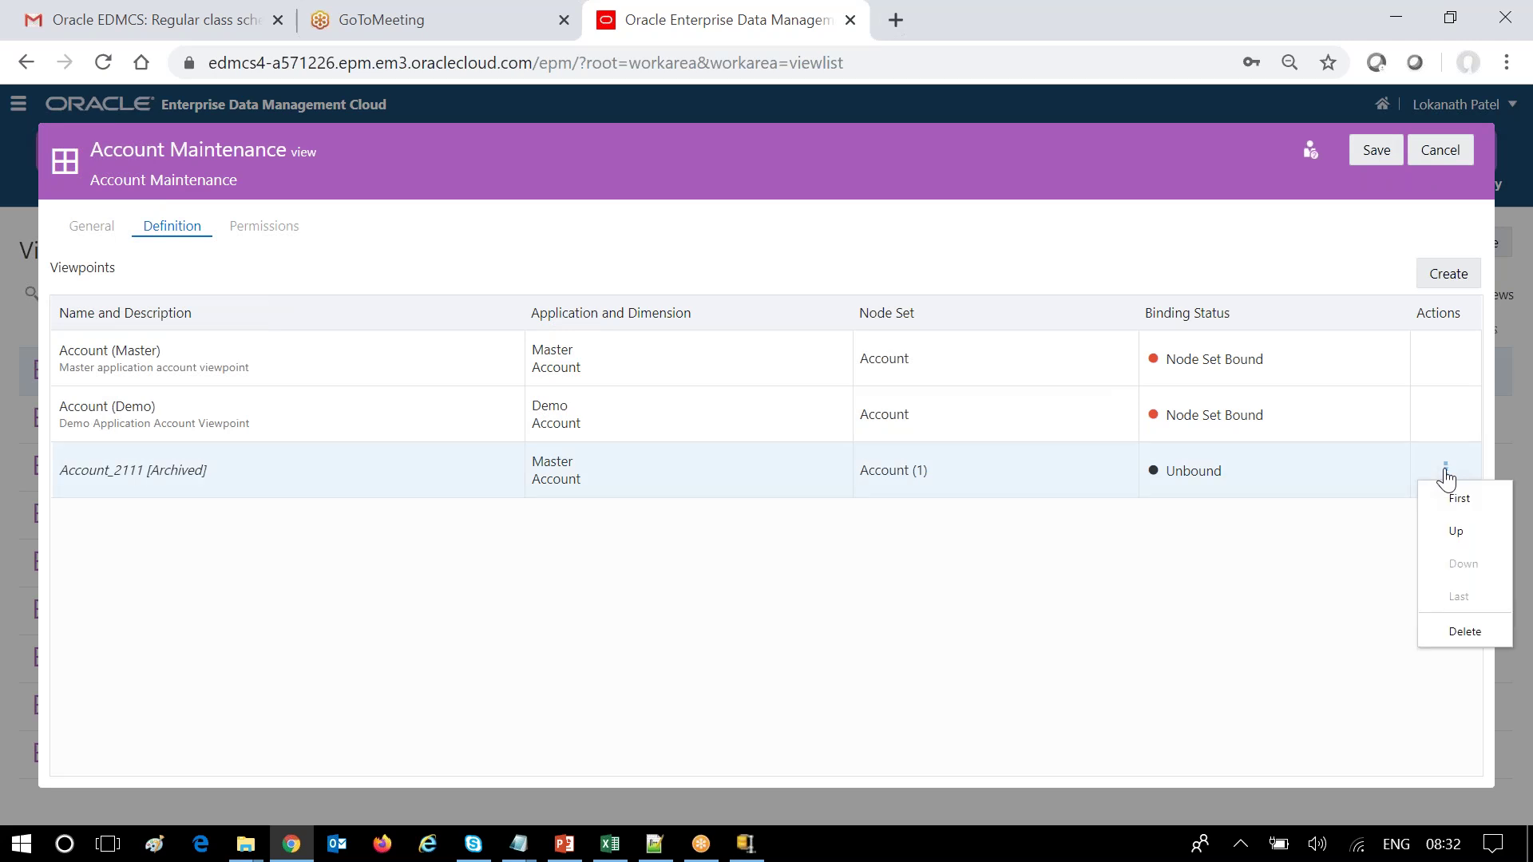
click(1451, 634)
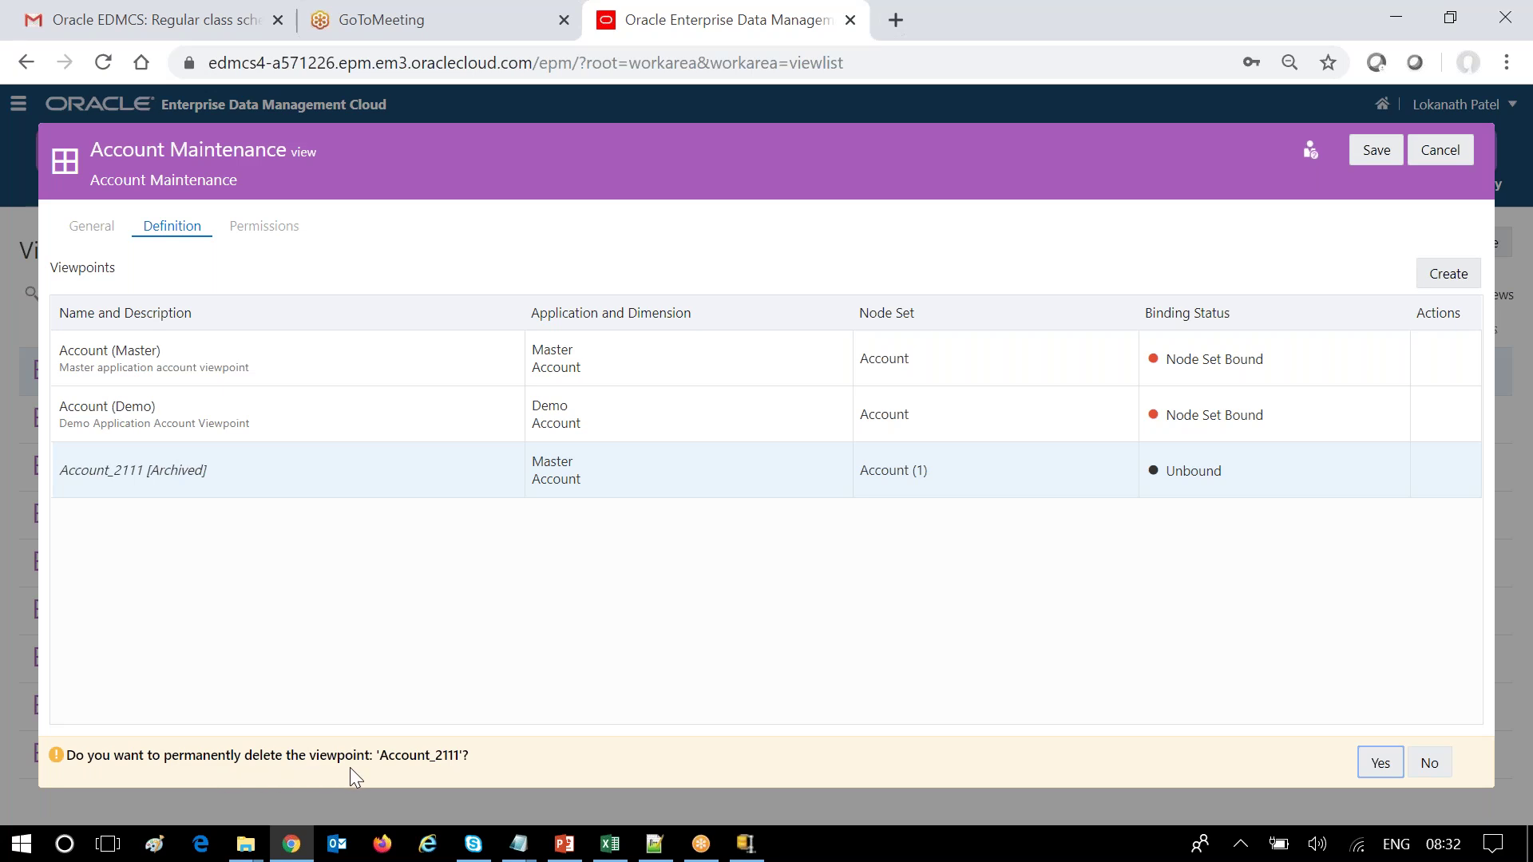
click(1377, 768)
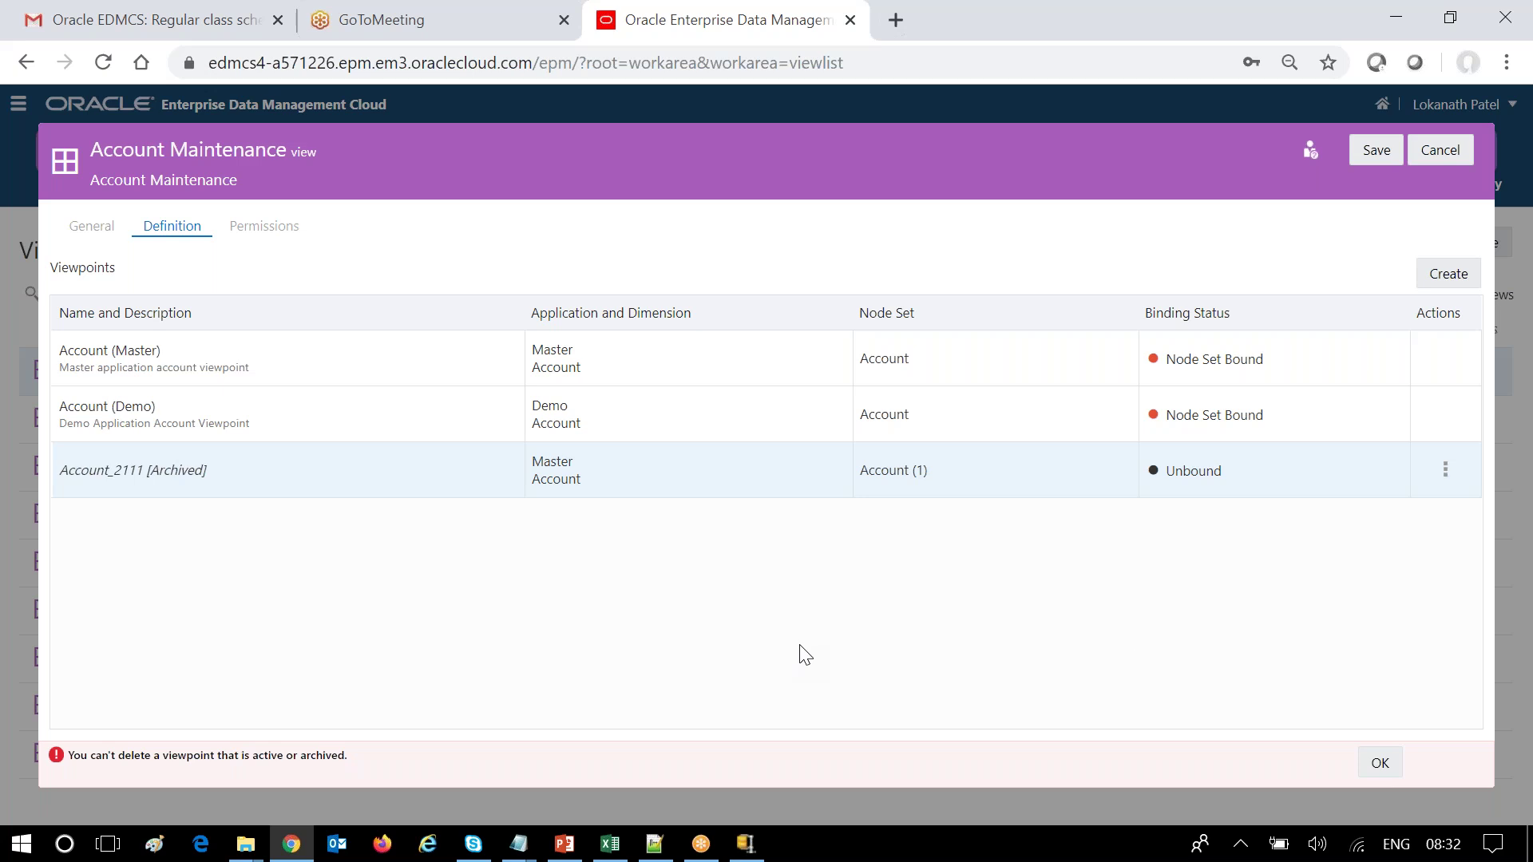
click(1379, 761)
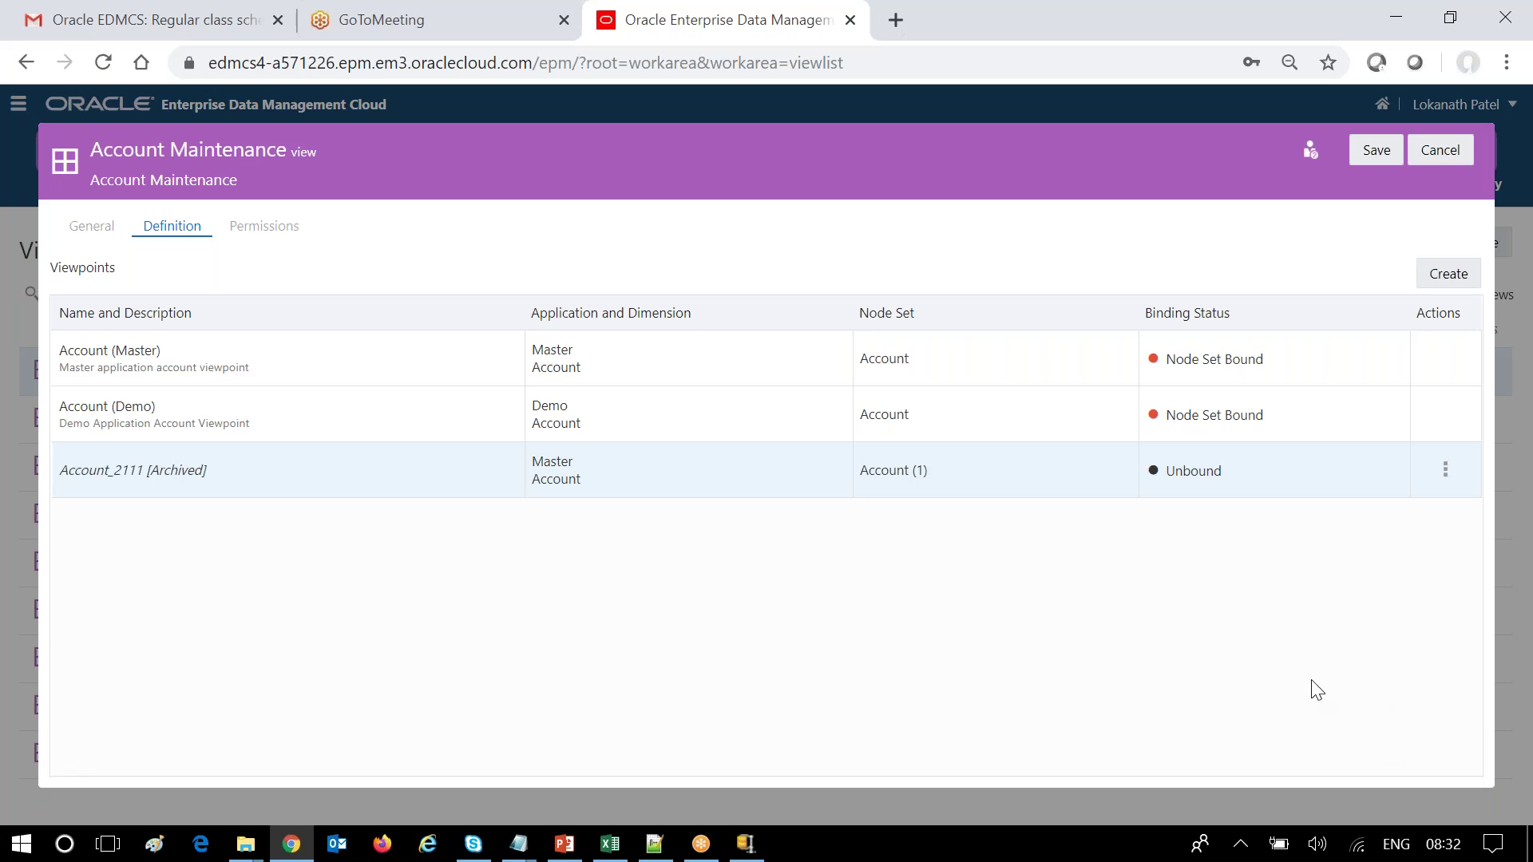
click(1441, 150)
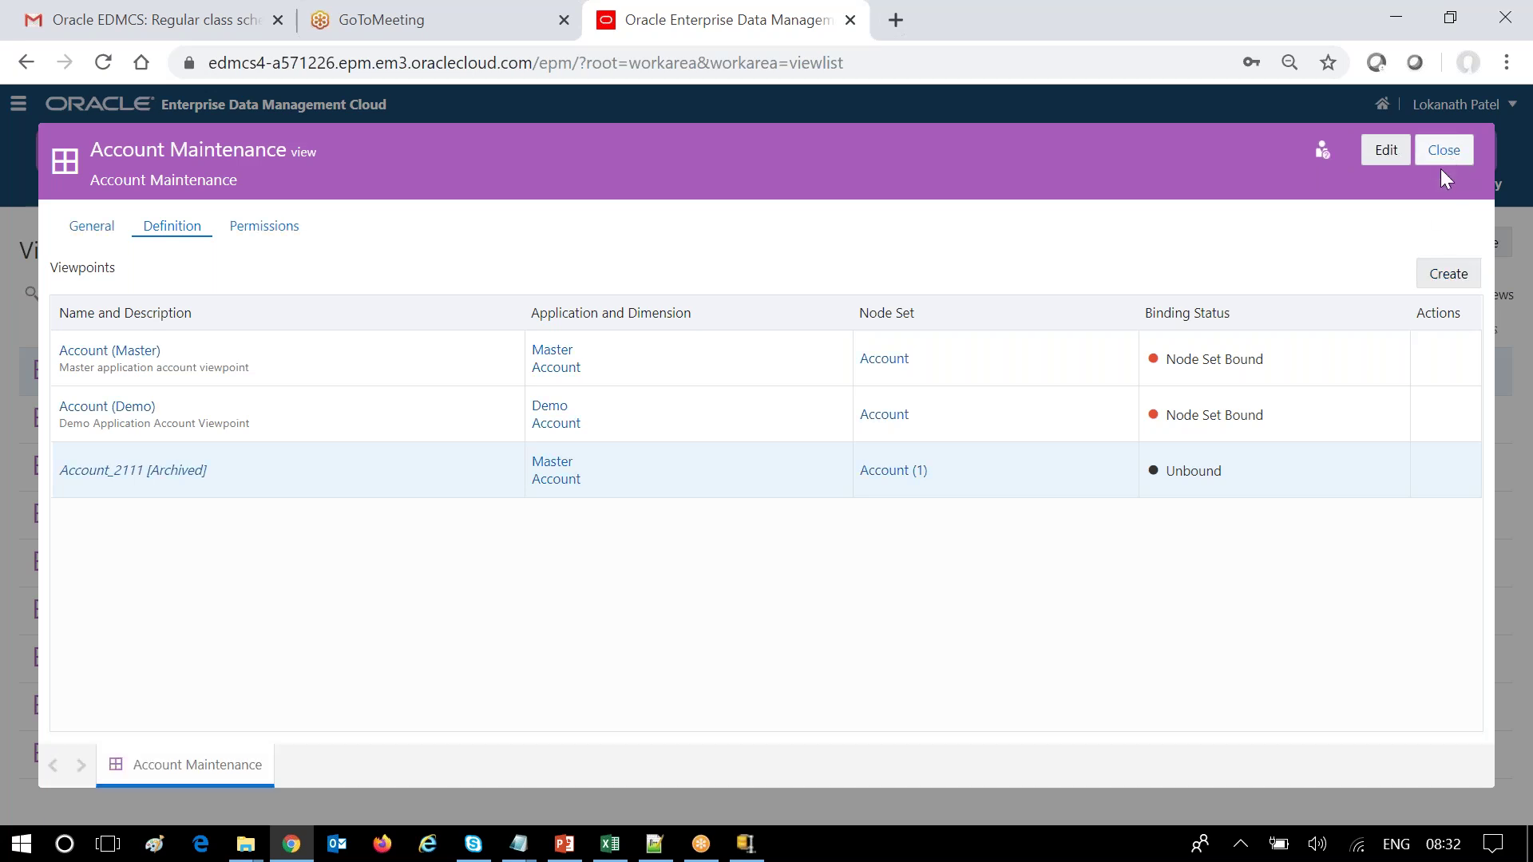
Create a viewpoint 'sdcas' on the Cost Centre application dimension, then return to Account Maintenance.
click(1439, 271)
click(723, 352)
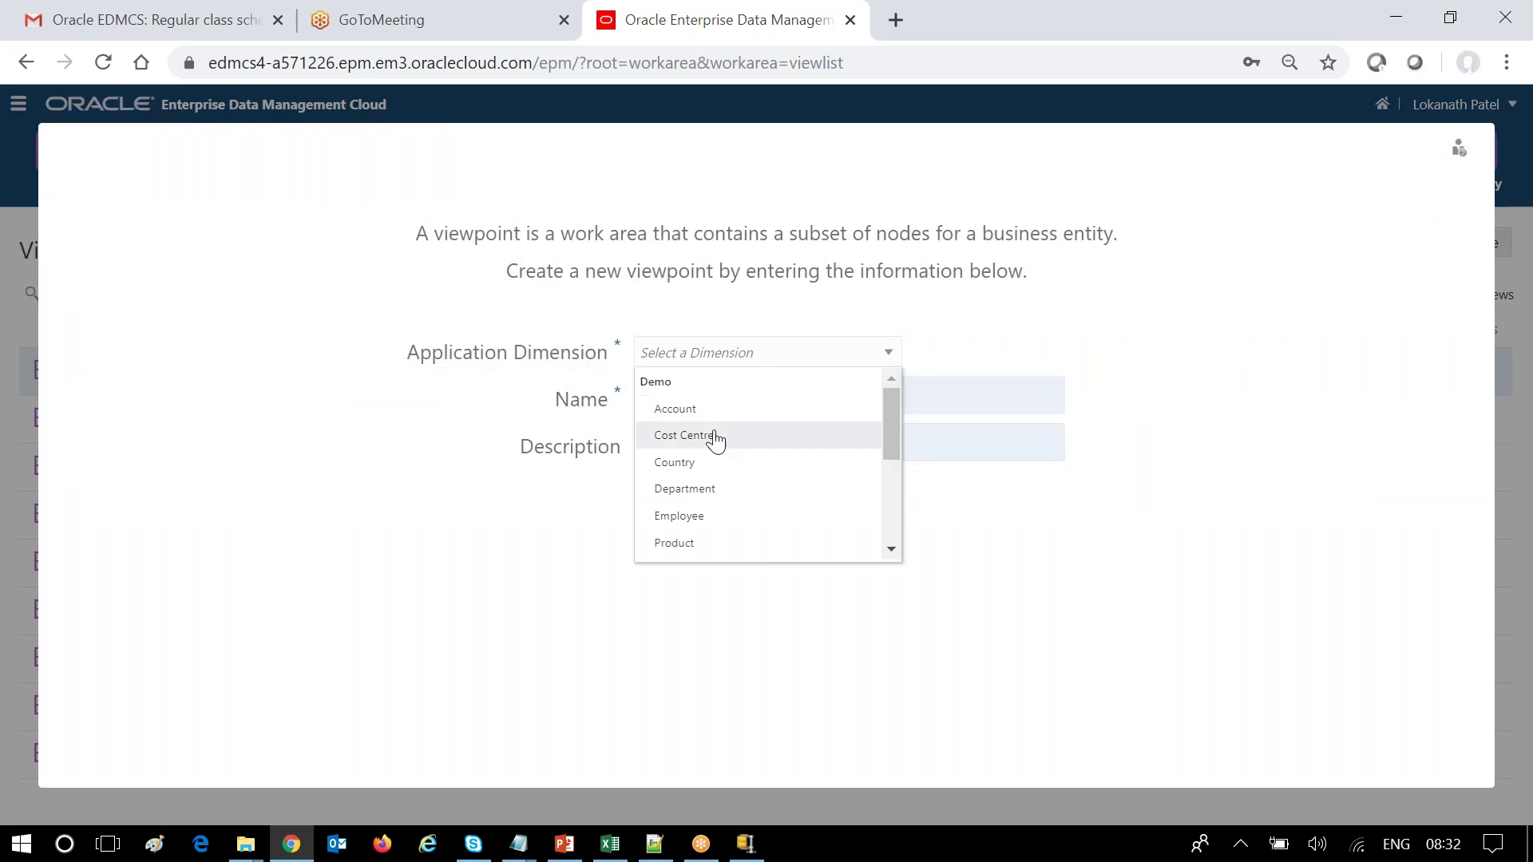
click(704, 437)
click(835, 400)
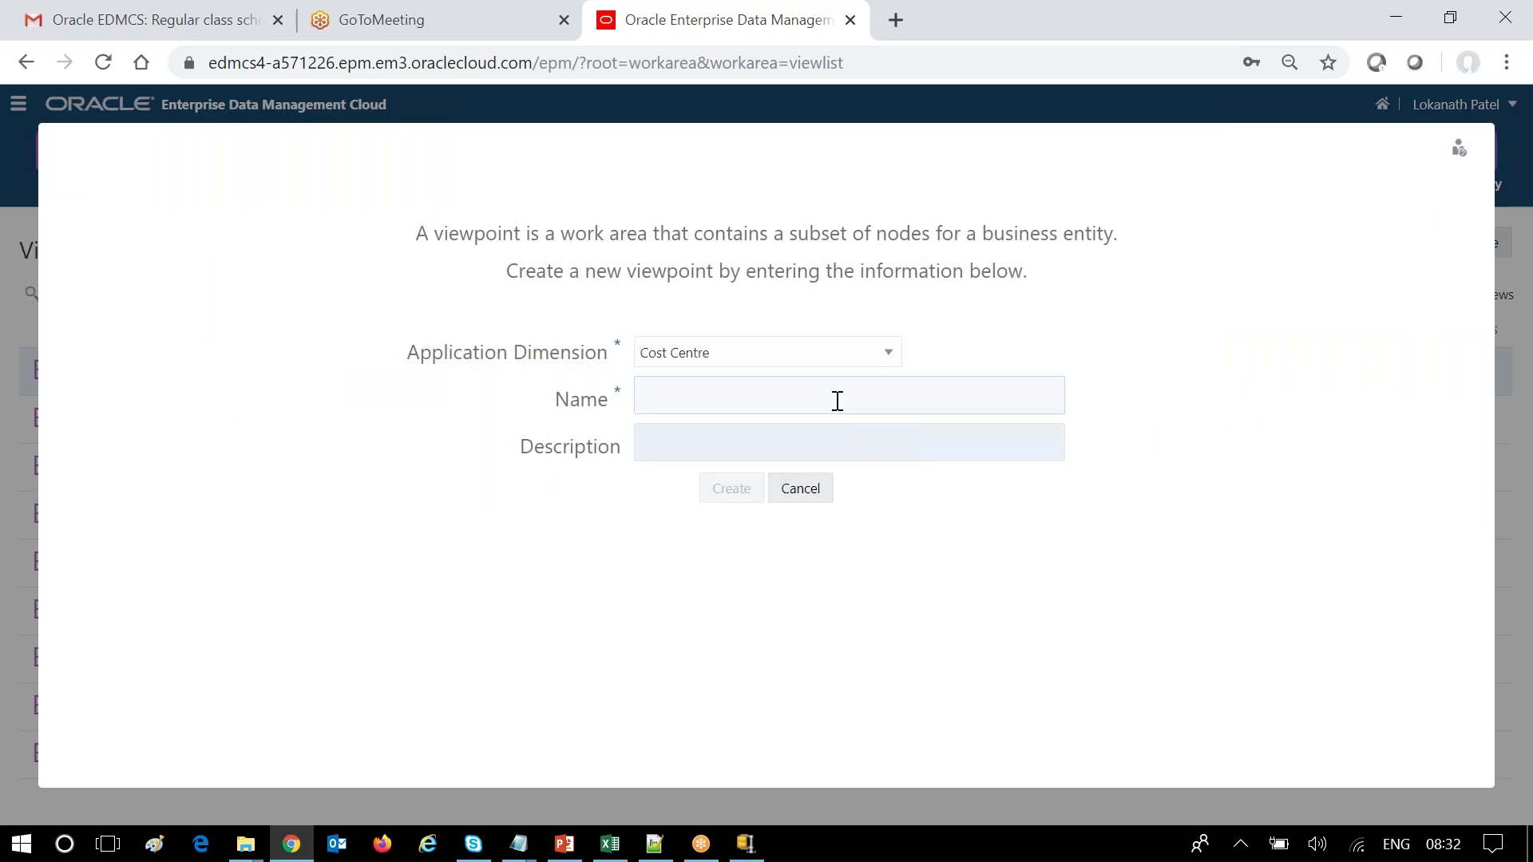
text(sdcas)
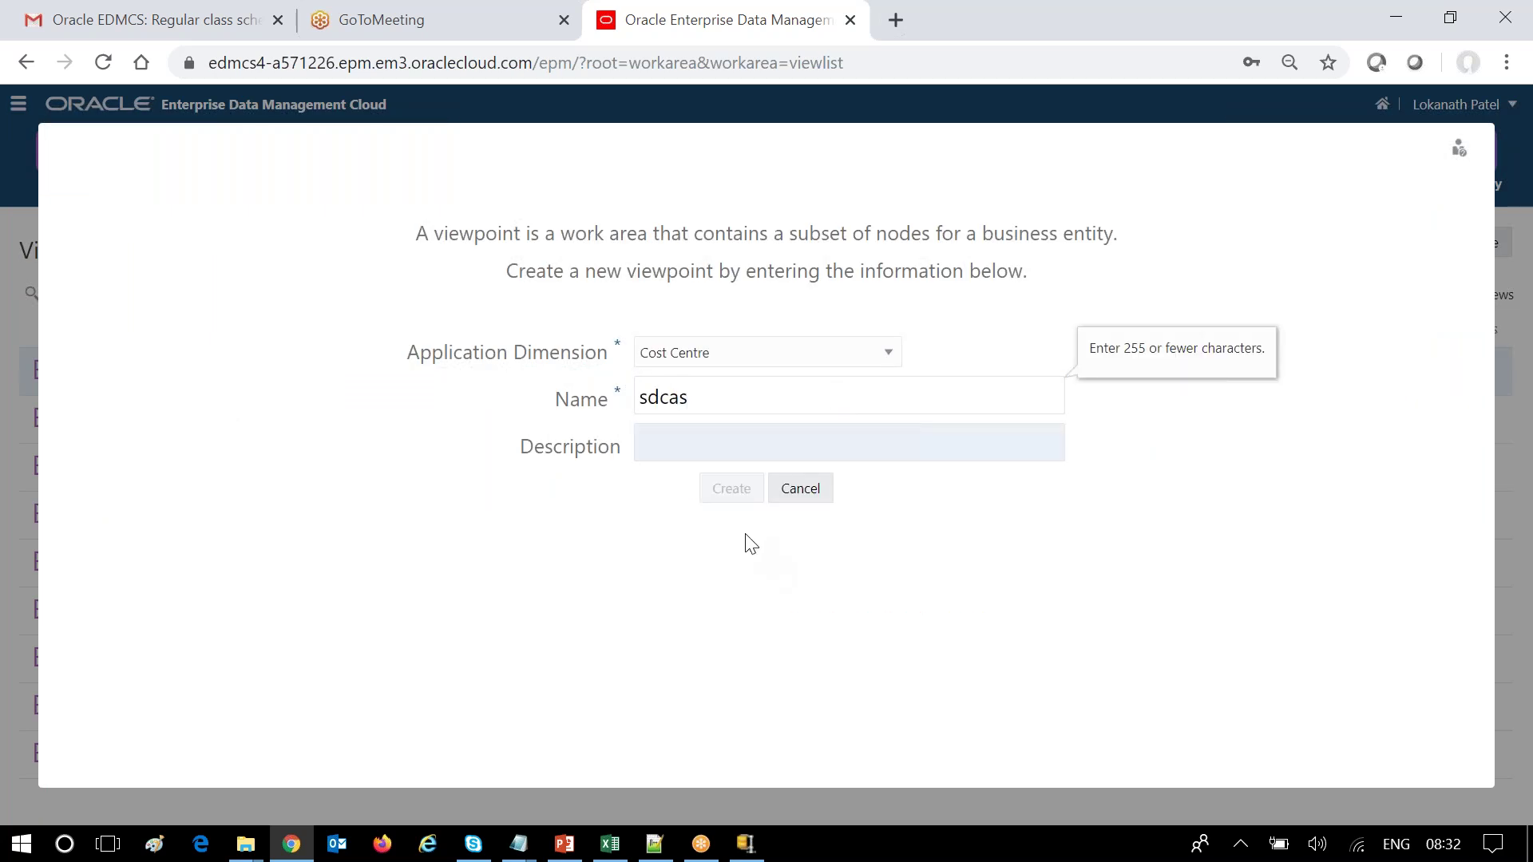
click(687, 419)
click(717, 497)
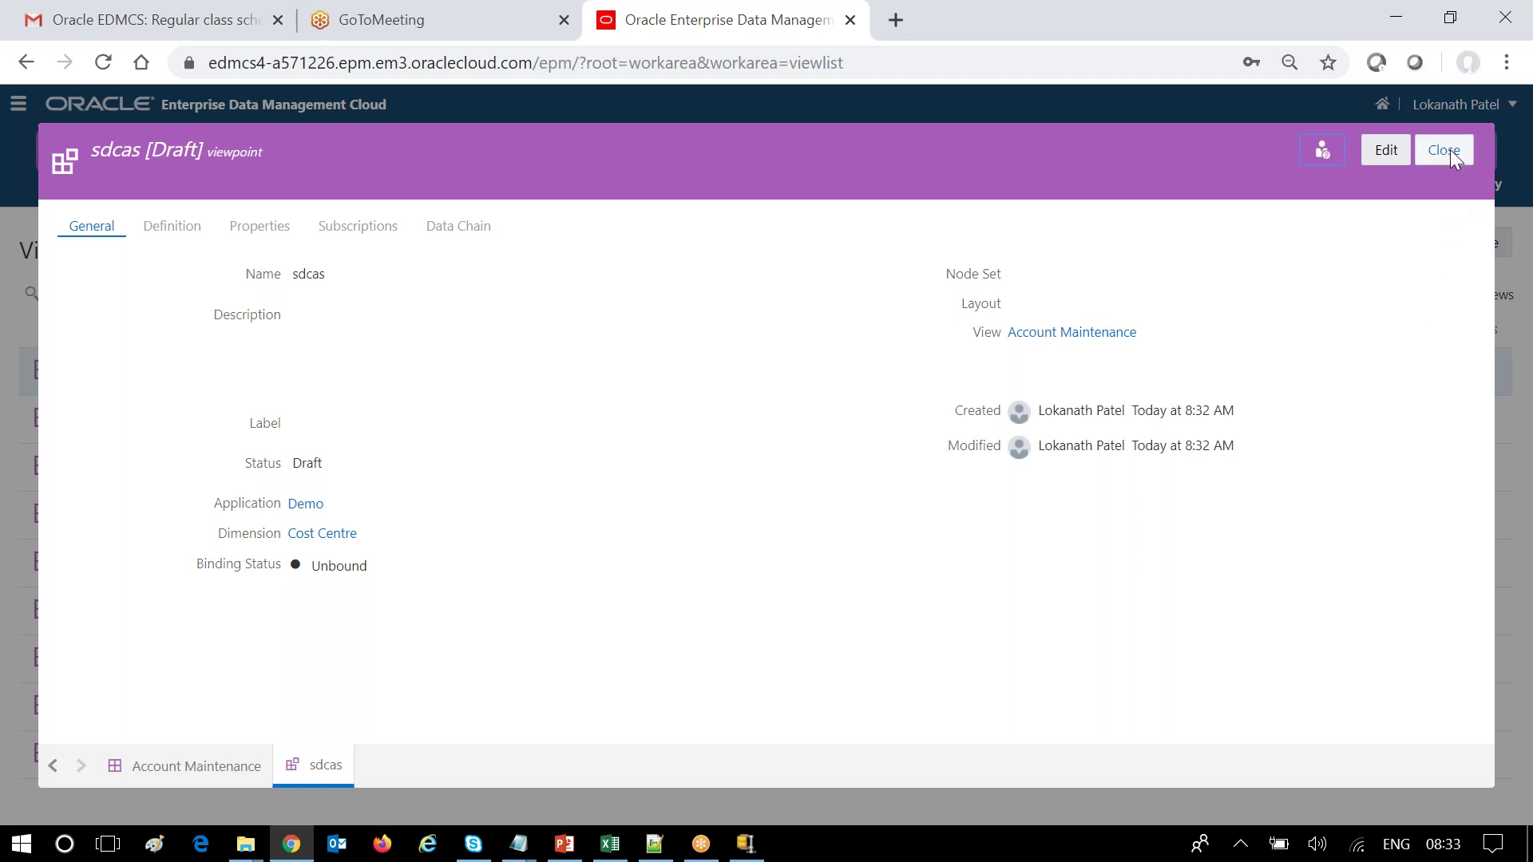
click(206, 766)
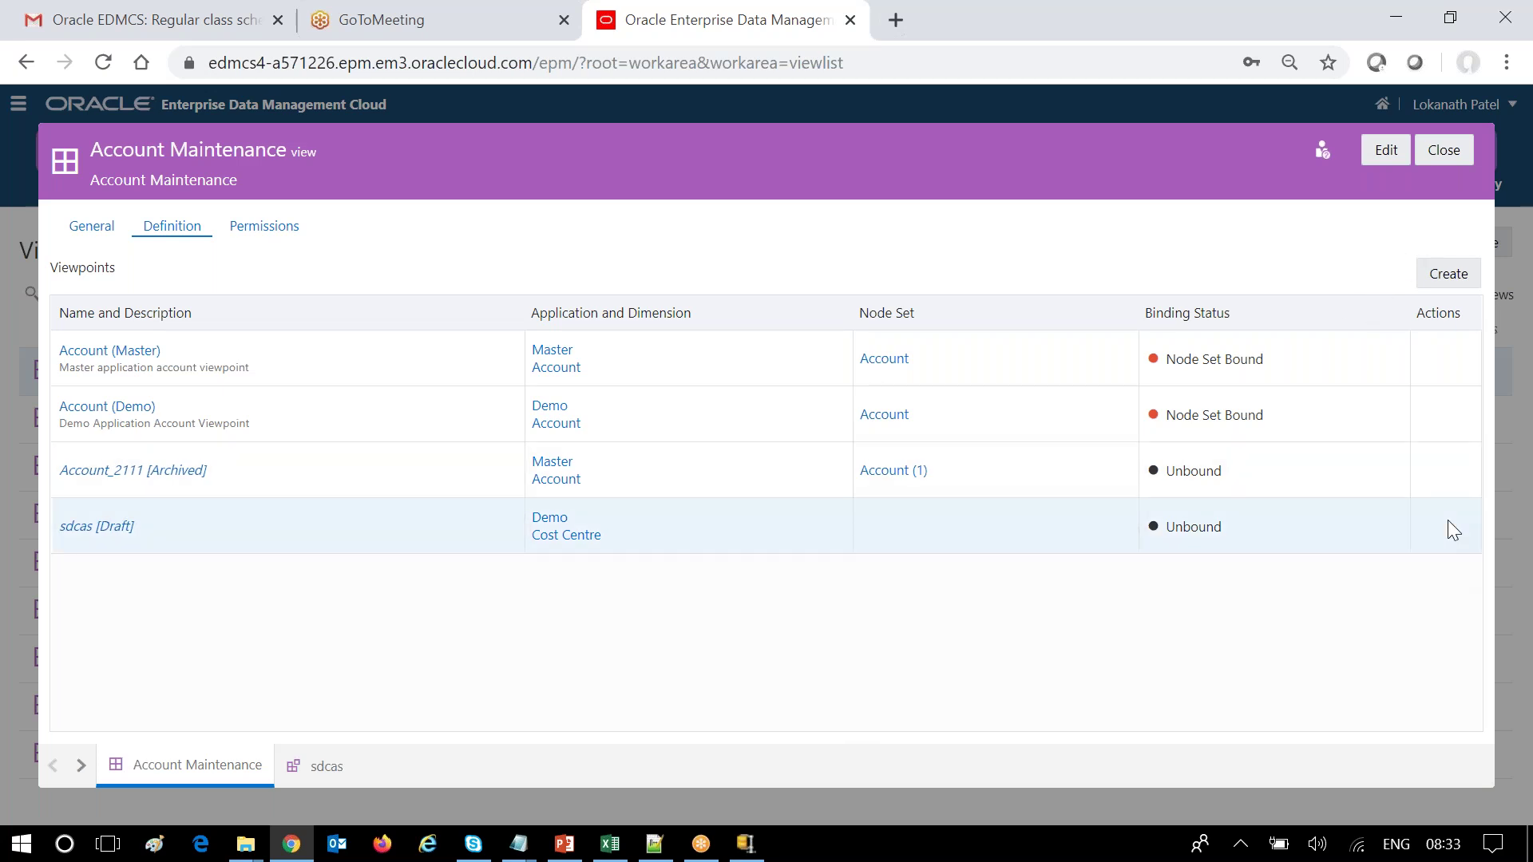
Permanently delete the sdcas viewpoint from the Account Maintenance view definition.
click(1386, 150)
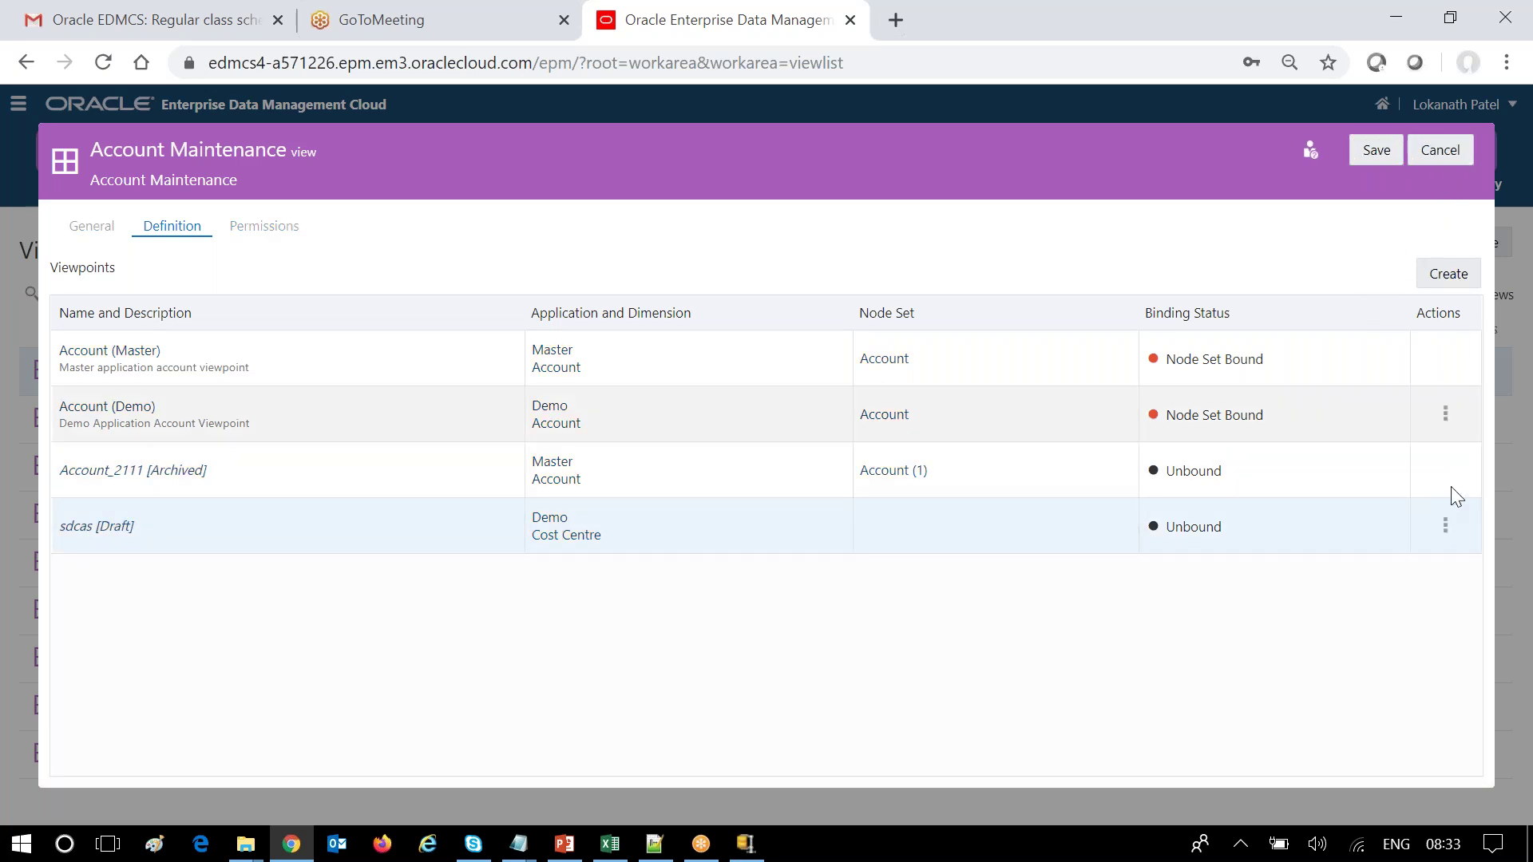
click(1445, 524)
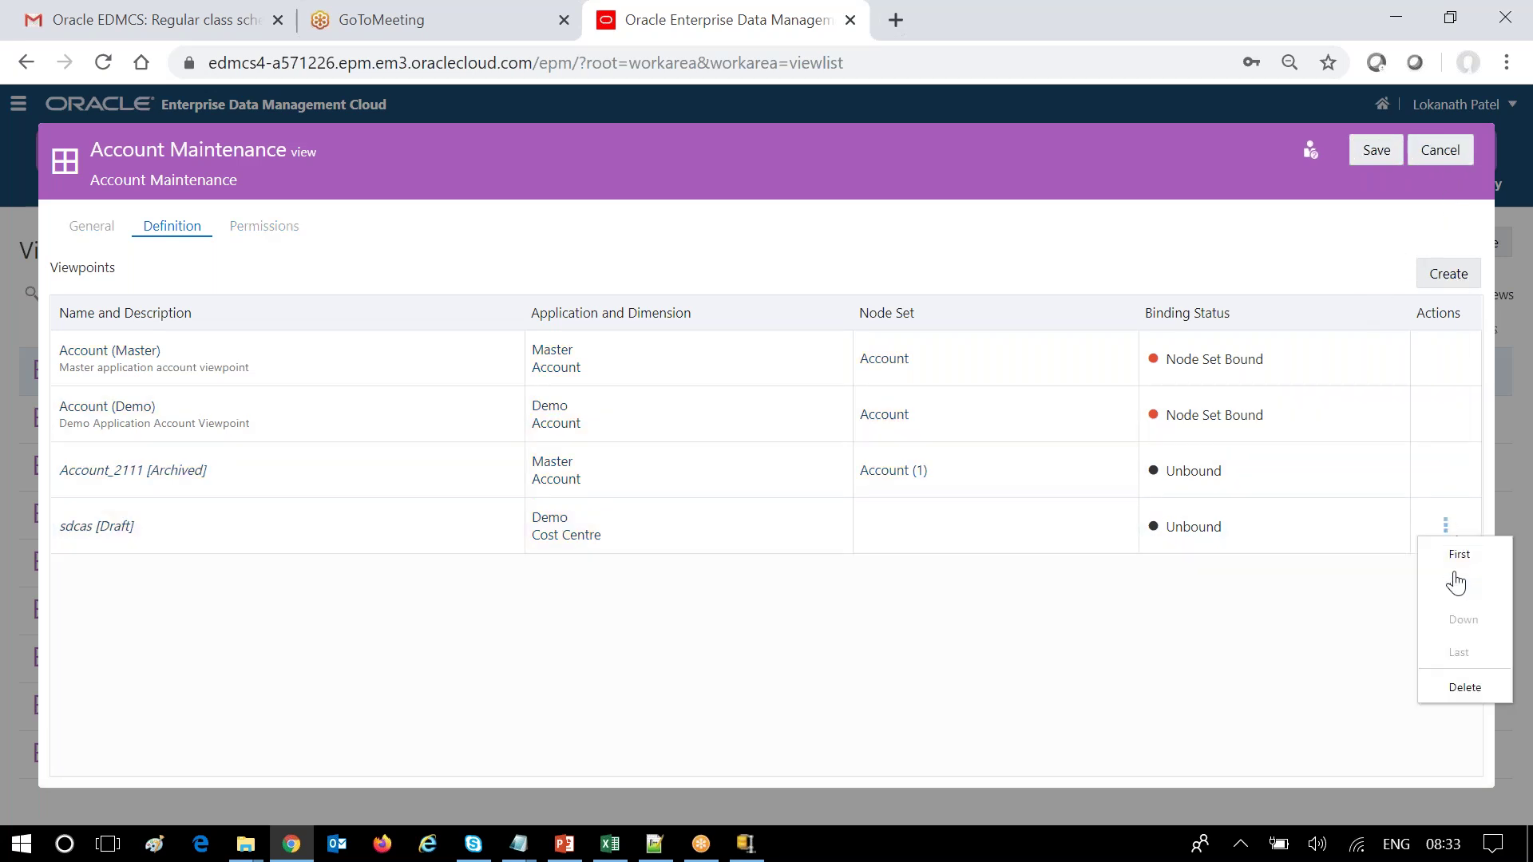
click(1462, 690)
click(1377, 759)
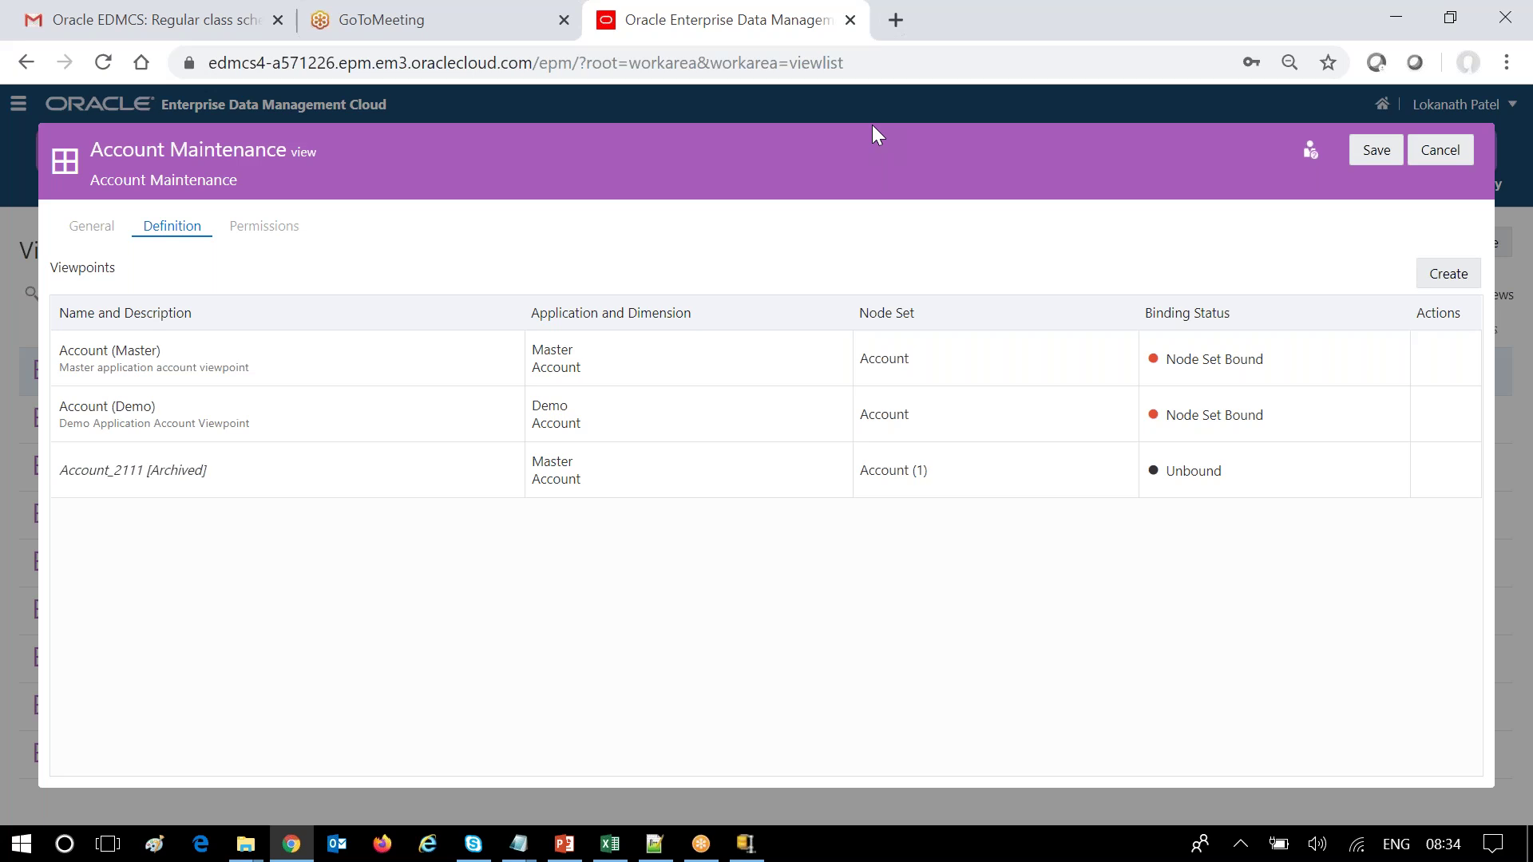
Stop editing and close the Account Maintenance view details, returning to the Views list.
click(1445, 138)
click(1457, 151)
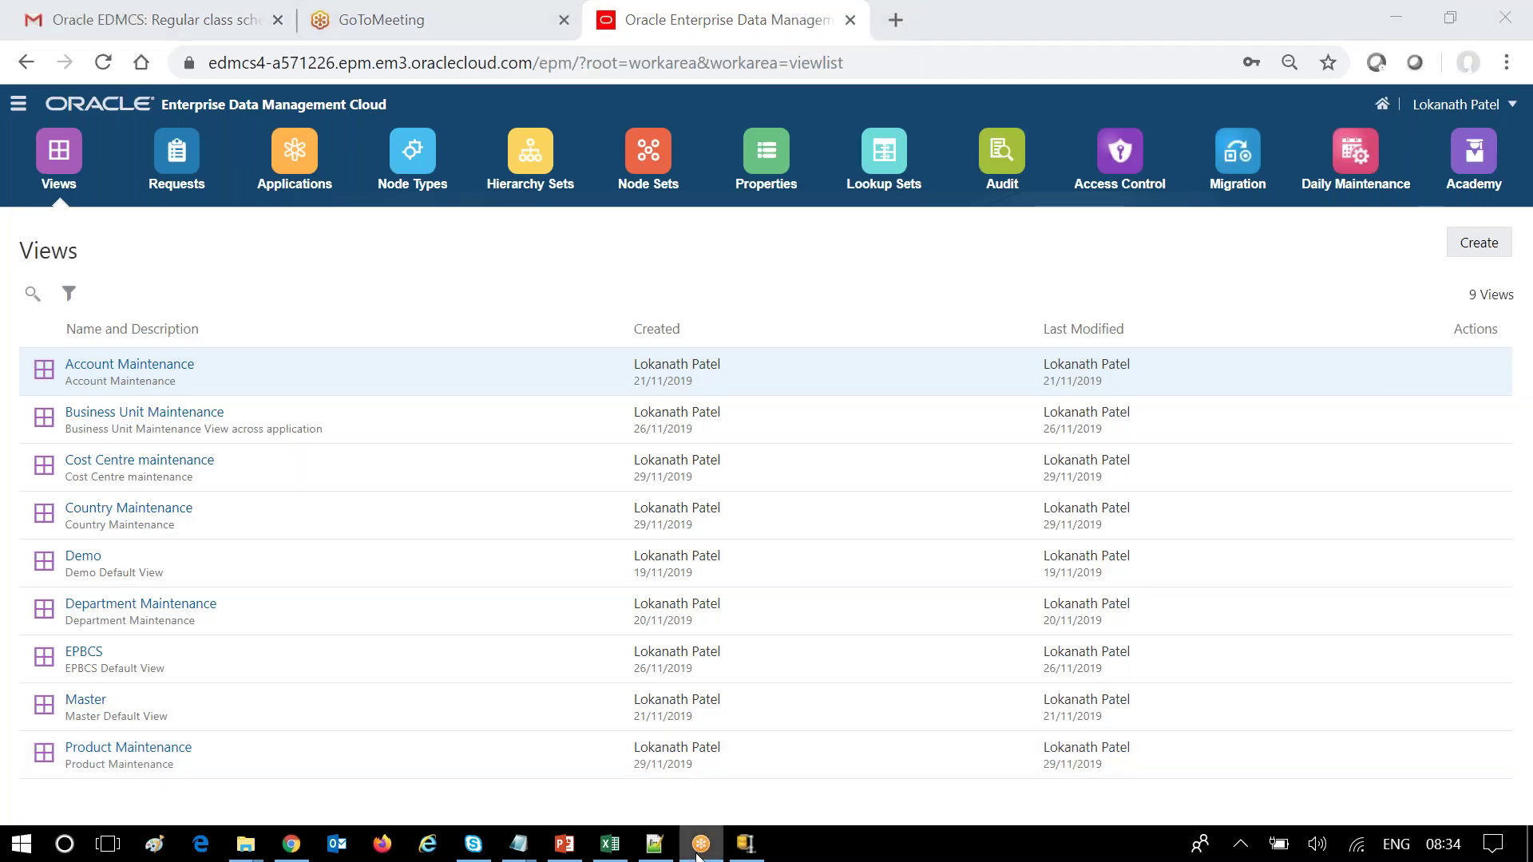
mouse_move(697, 855)
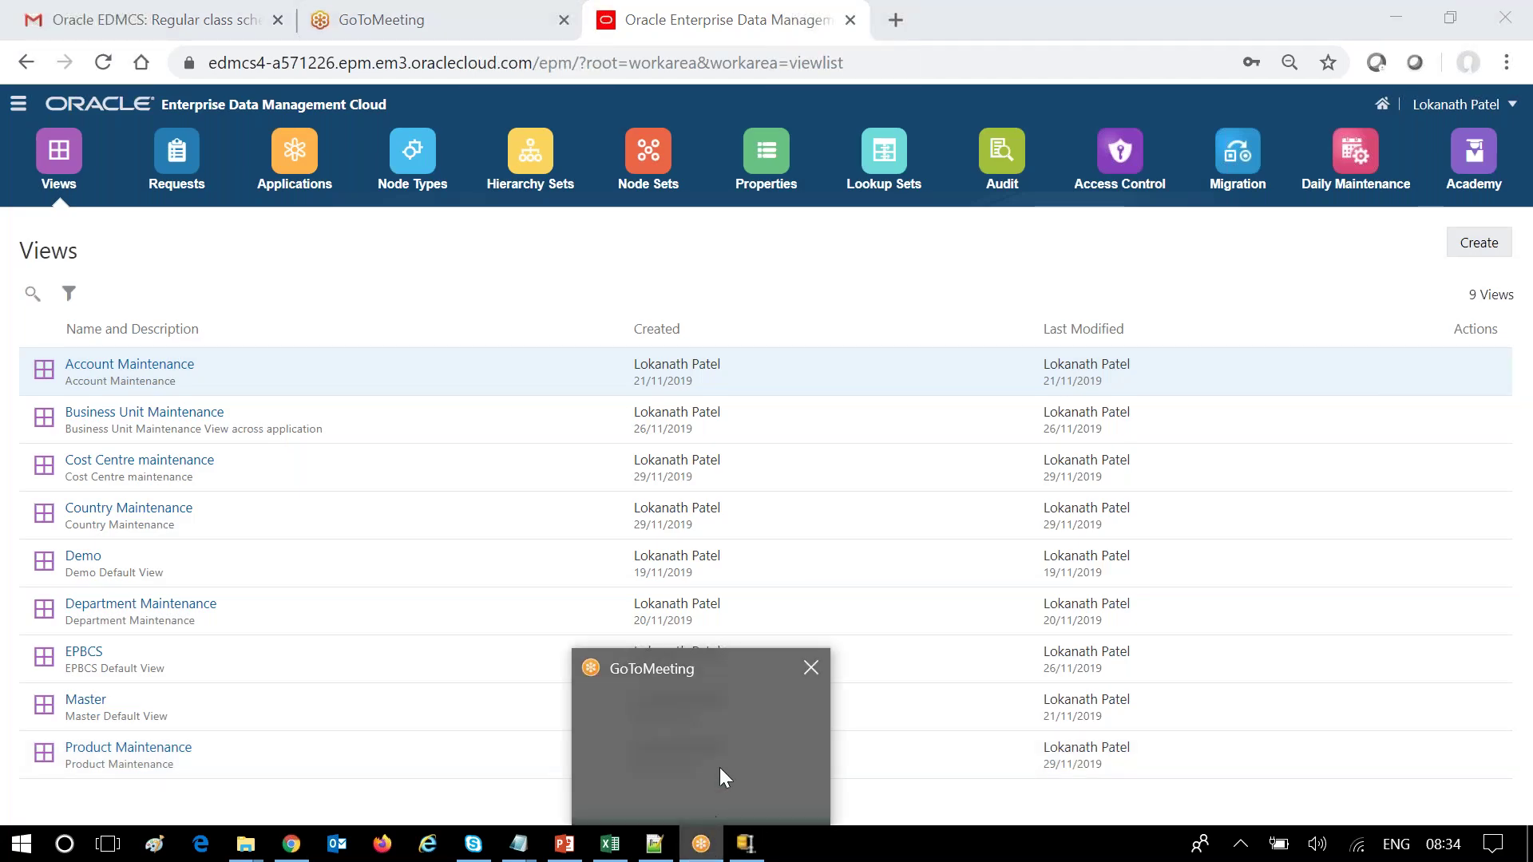